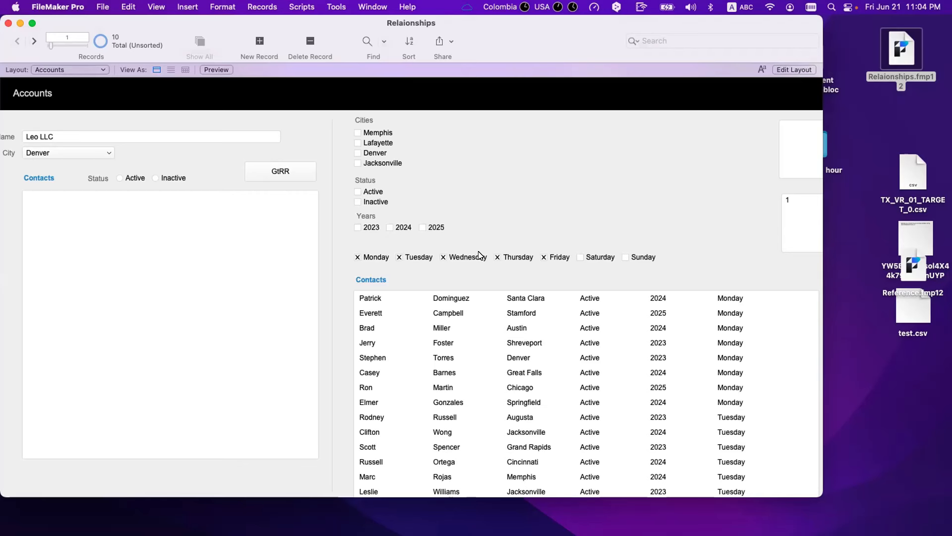
- Clear the Friday, Thursday, Wednesday, Tuesday and Monday filters for the contacts on the Accounts layout
click(558, 258)
click(522, 258)
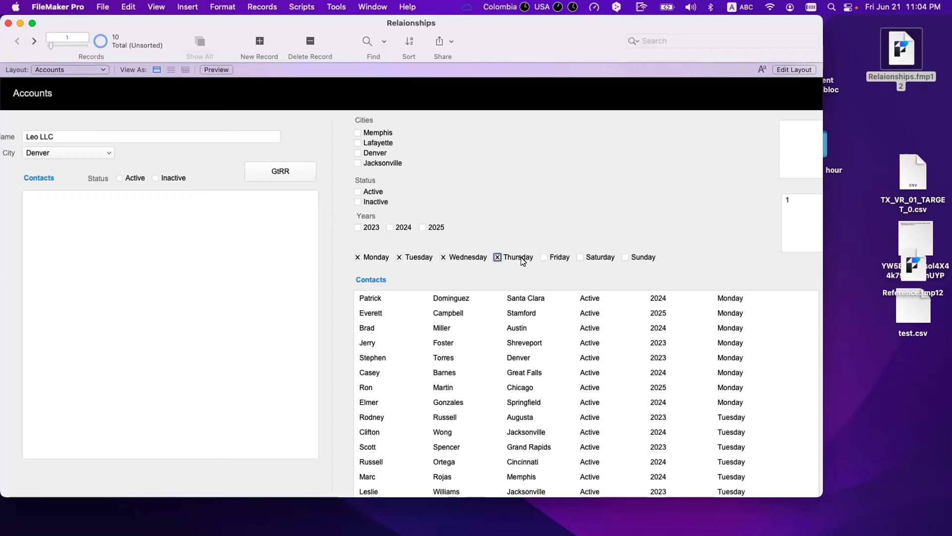
click(475, 259)
click(417, 259)
click(362, 258)
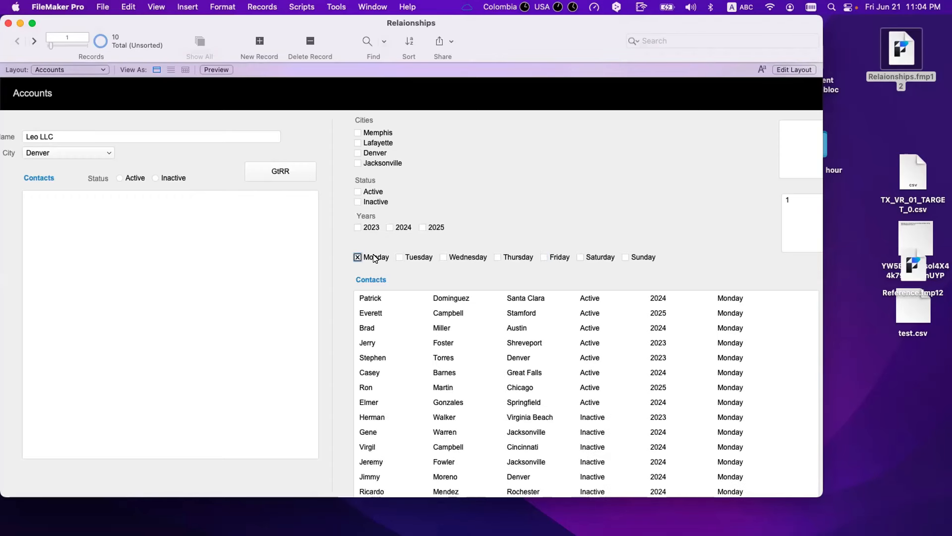
- Try different weekday combinations in the contacts filter, finishing with Monday through Friday all selected
click(453, 260)
click(515, 257)
click(548, 258)
click(425, 262)
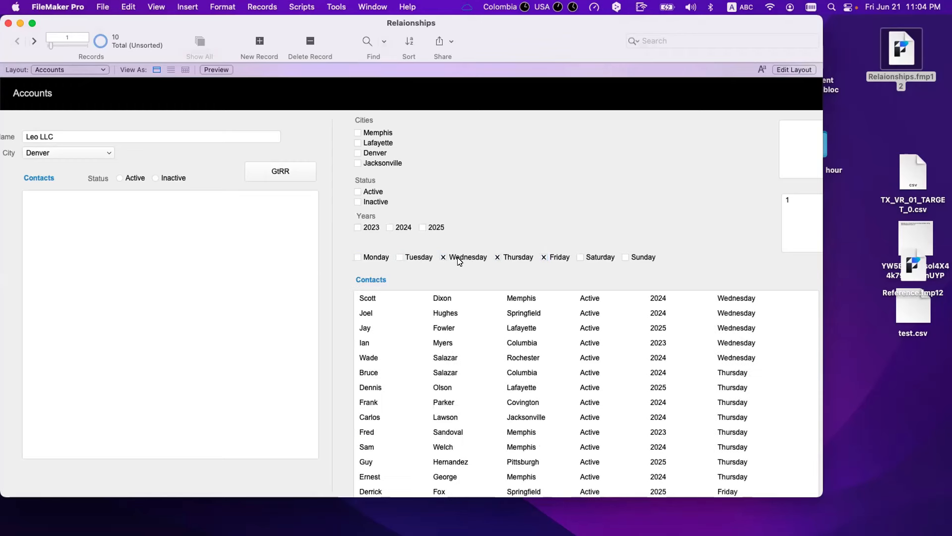
key(space)
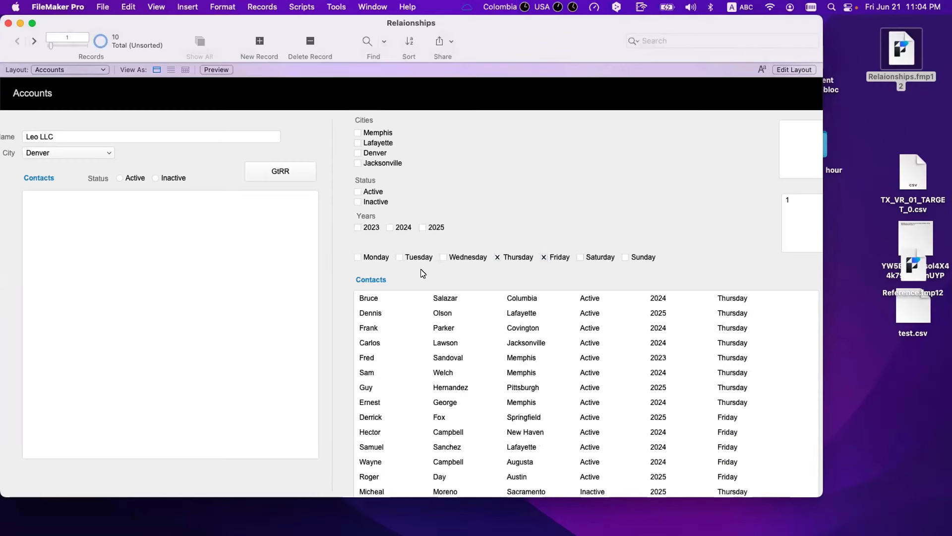
click(472, 256)
click(399, 257)
click(373, 256)
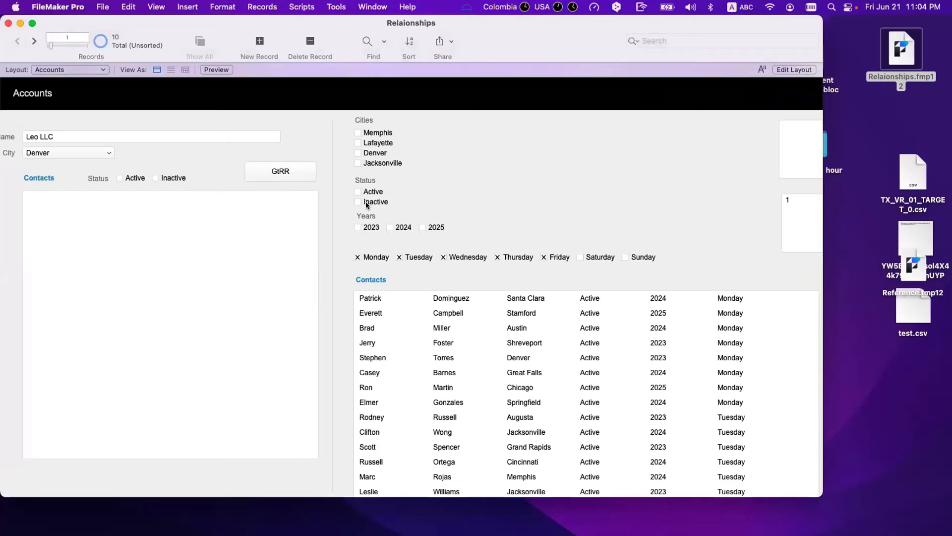
- Filter the contacts by both Inactive and Active status, and toggle the Jacksonville city filter on and off
click(365, 201)
click(367, 191)
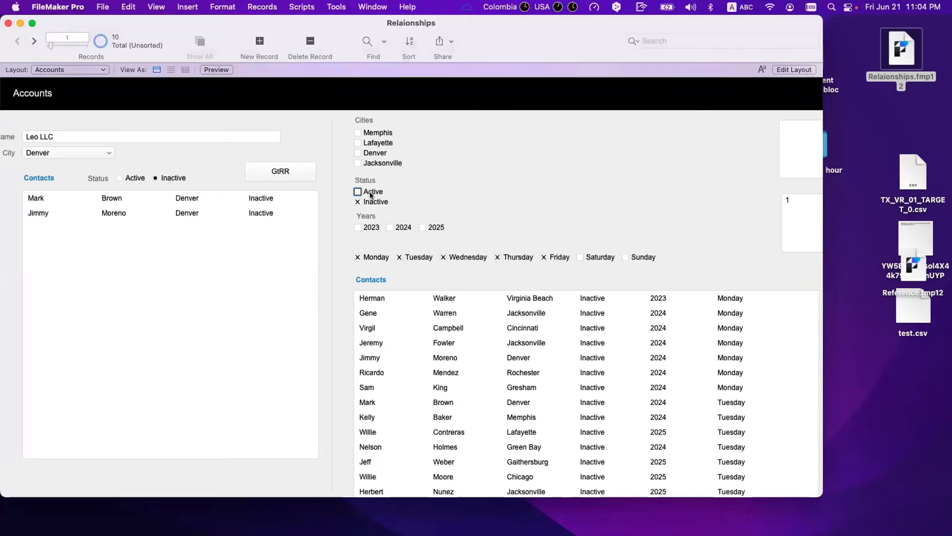
click(377, 163)
click(377, 163)
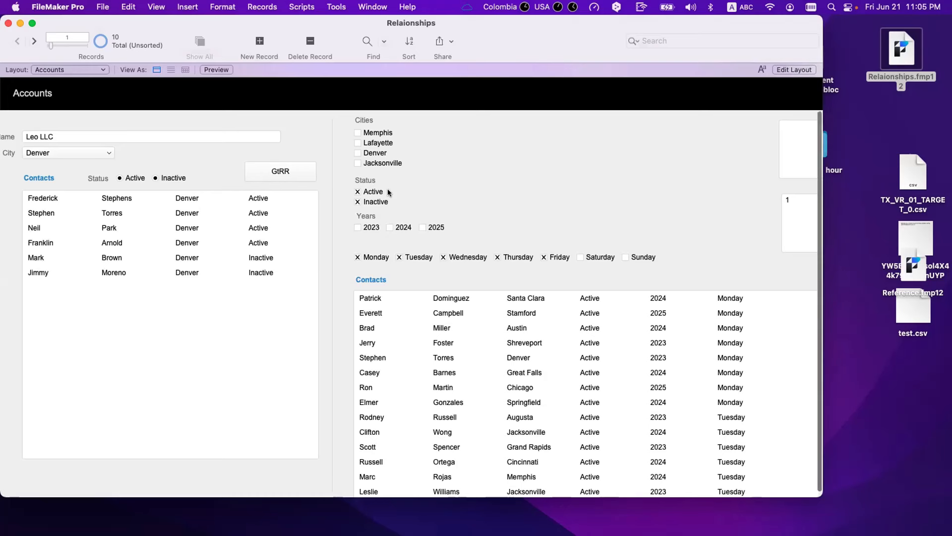
- Switch from the Accounts layout to the Accounts Tags layout
scroll(388, 190, left, 1)
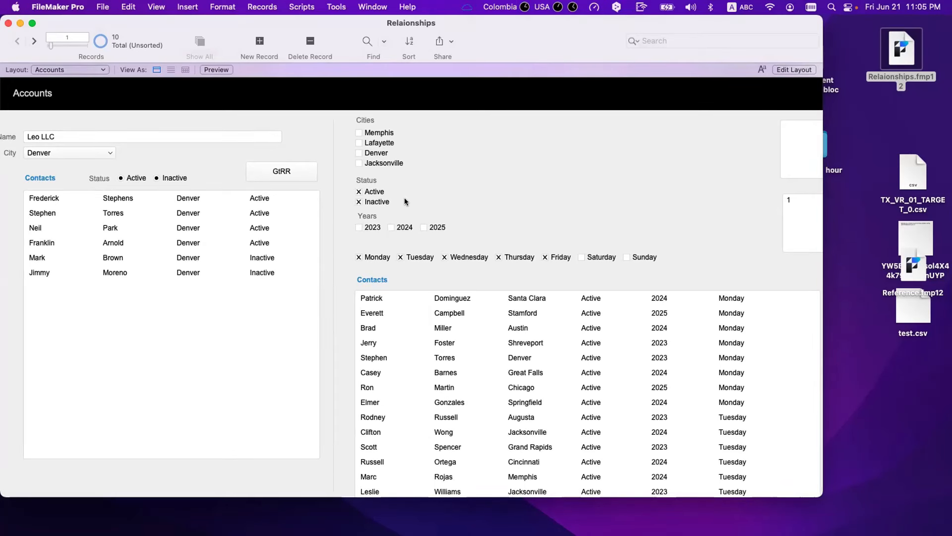
scroll(252, 168, right, 2)
scroll(255, 168, left, 4)
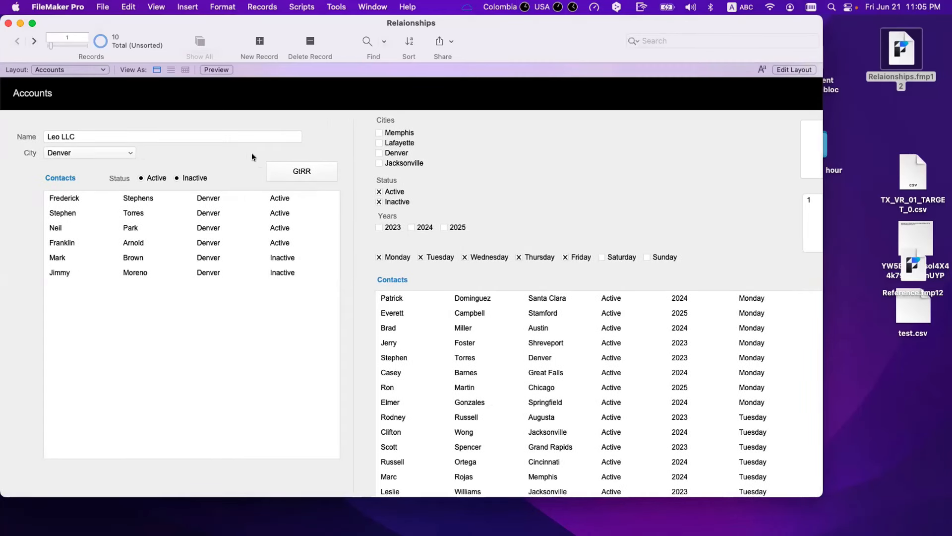
click(68, 70)
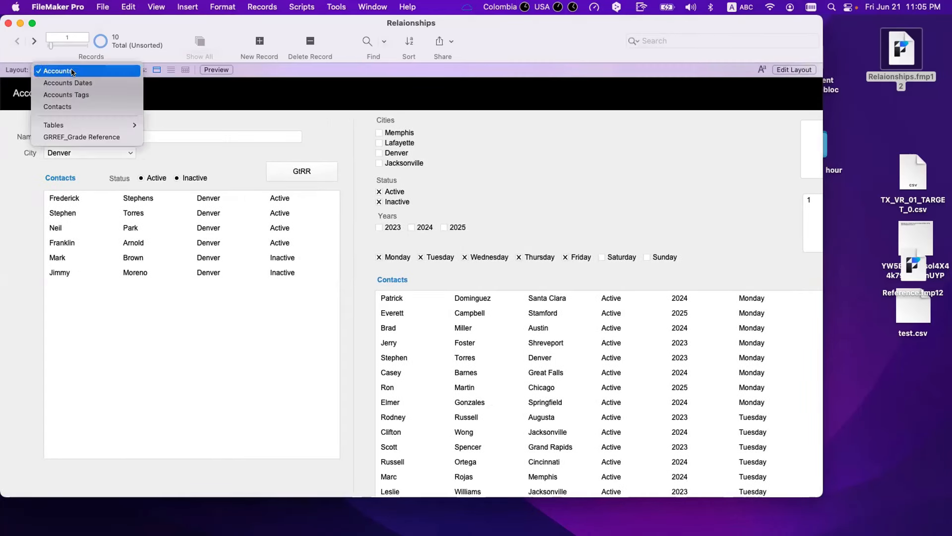
click(77, 99)
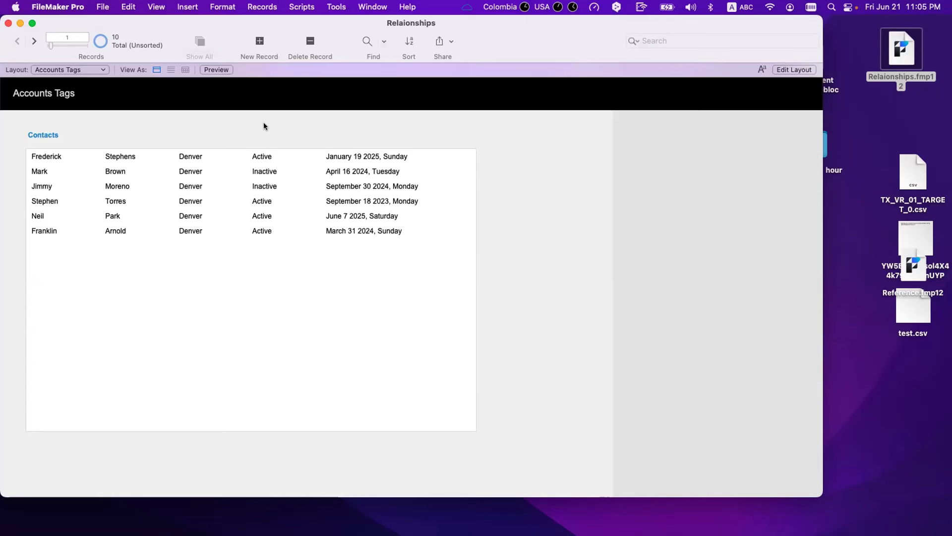
- Switch to the CON_Contacts table layout to view the contact records
click(52, 70)
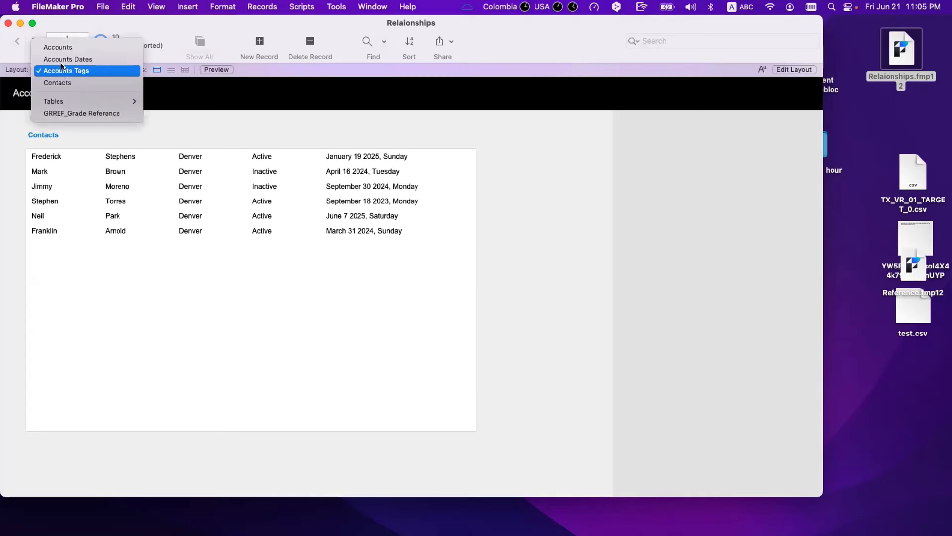
mouse_move(66, 99)
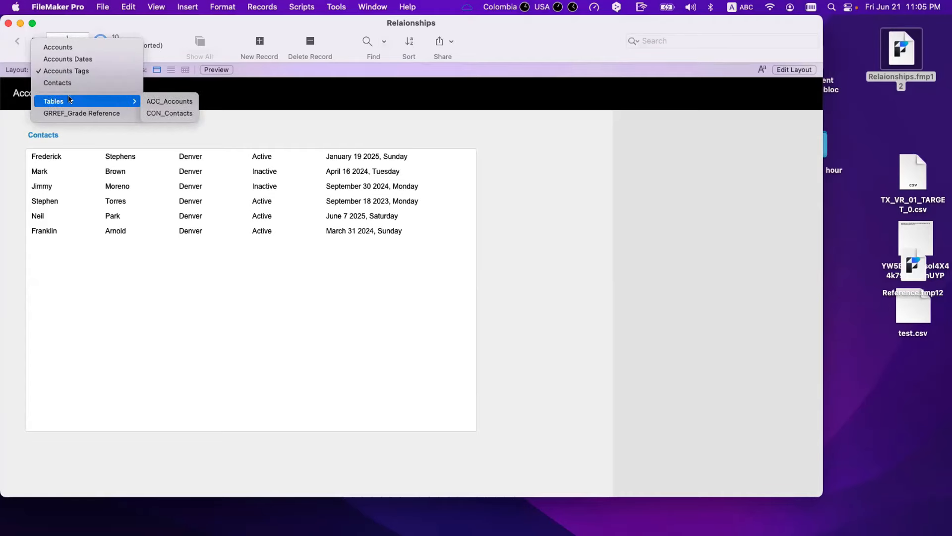
click(168, 113)
click(340, 214)
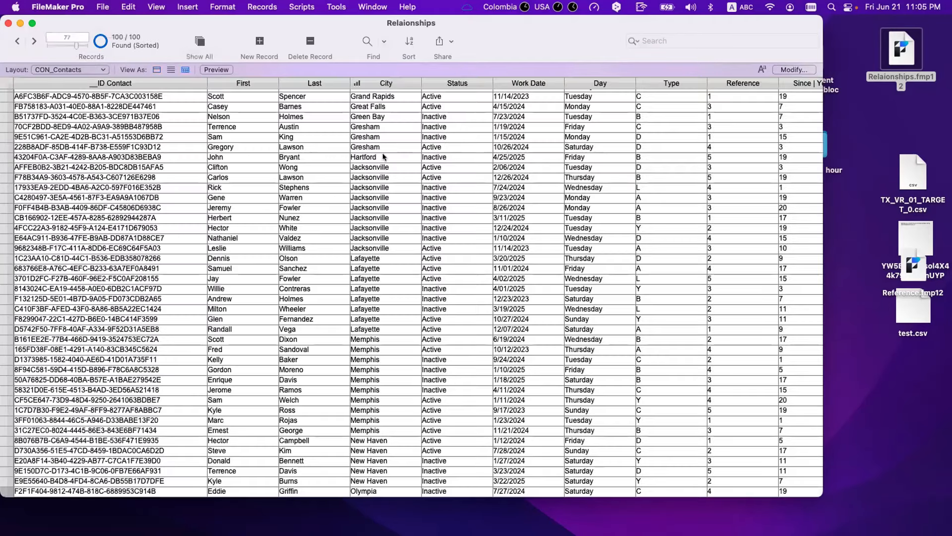
- Examine the Status values of the contact records from Great Falls through Jacksonville
click(455, 107)
click(460, 118)
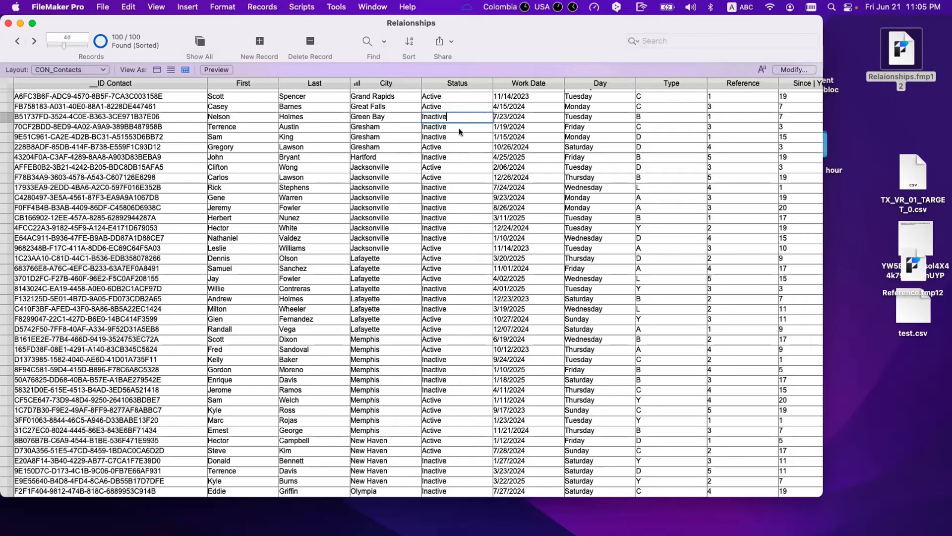
click(459, 137)
click(451, 157)
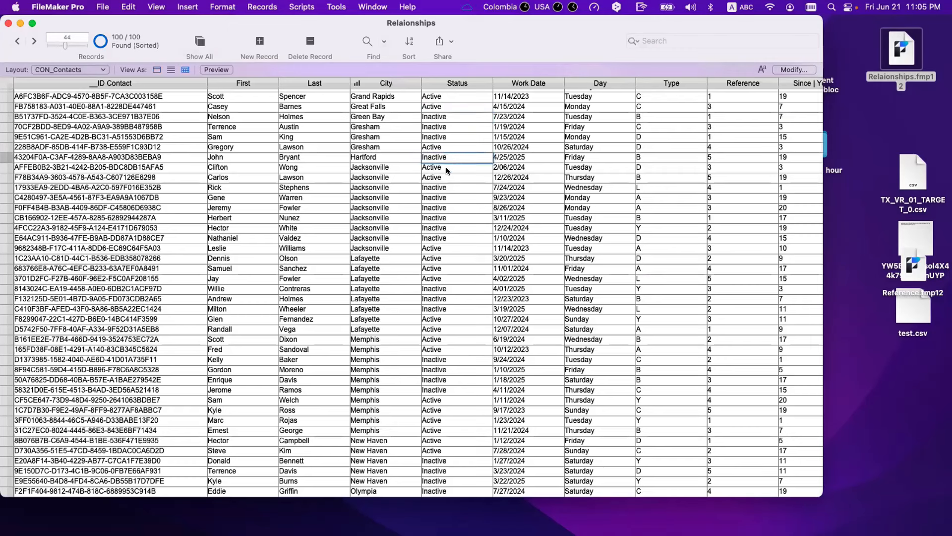
click(445, 166)
click(449, 185)
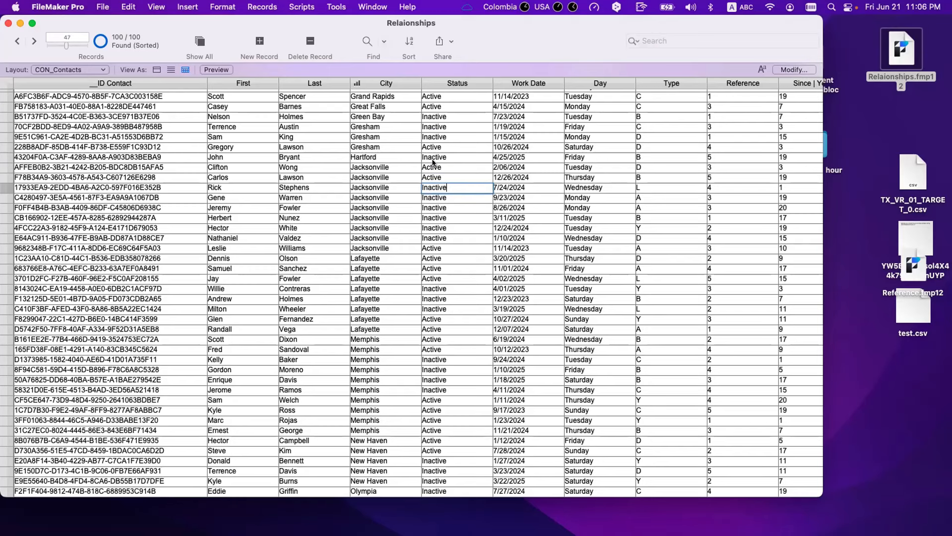
key(super+shift+d)
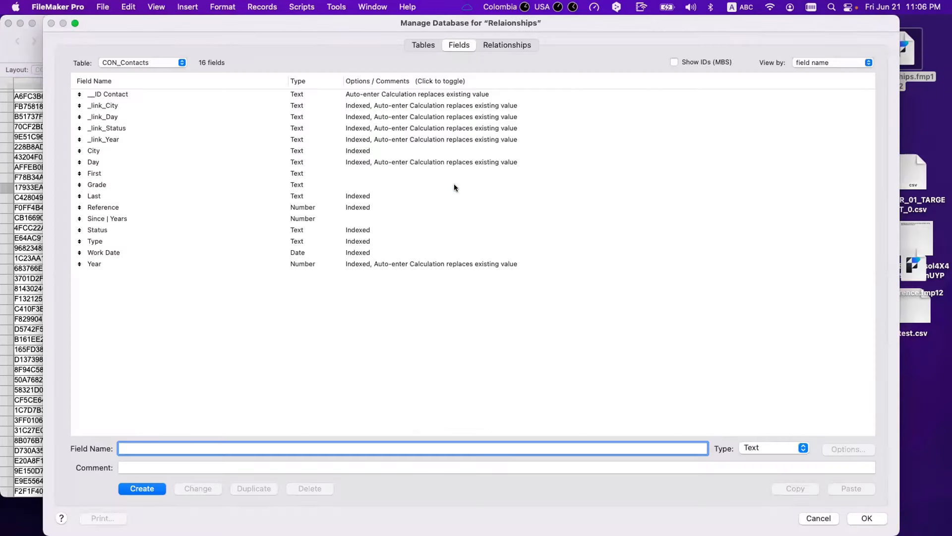
text(tag_)
key(Escape)
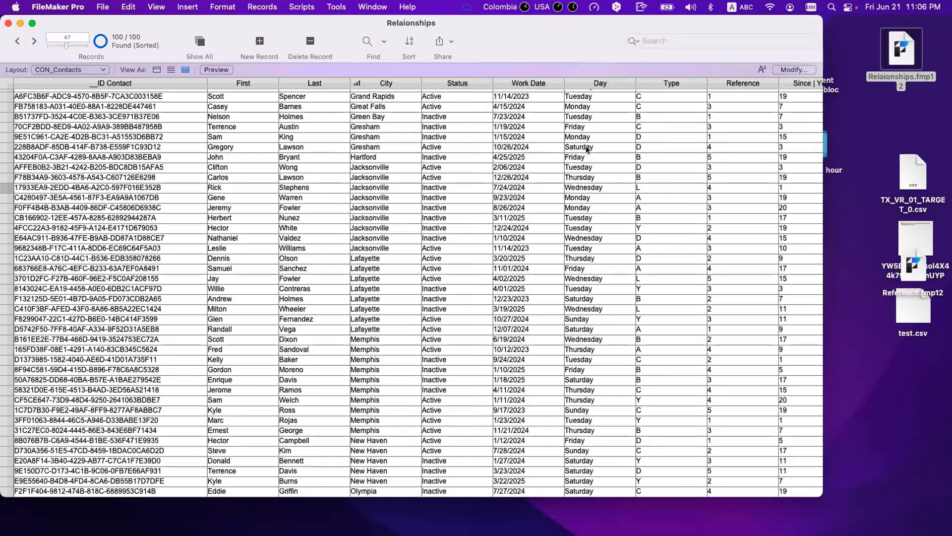
- Check the Status values of two contact records, and return to the Accounts Tags layout
click(446, 115)
click(450, 106)
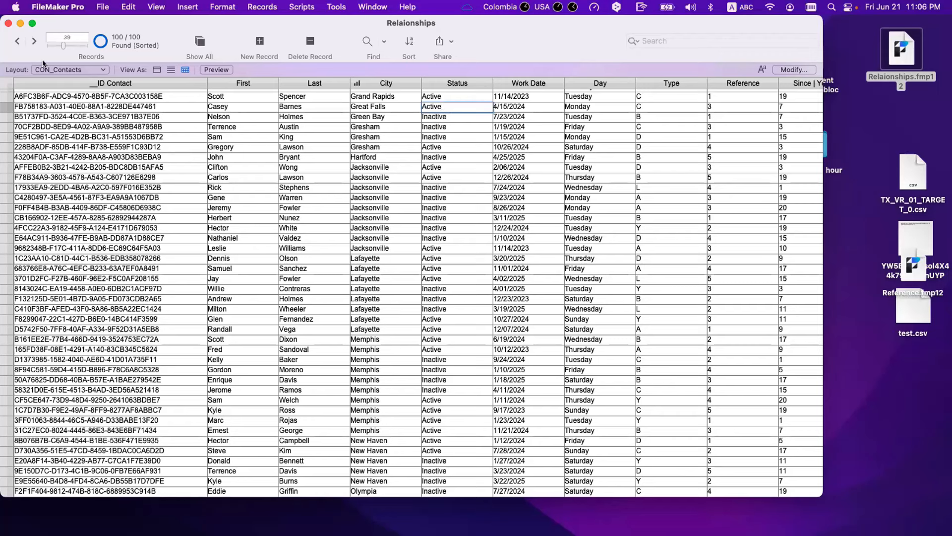
click(62, 69)
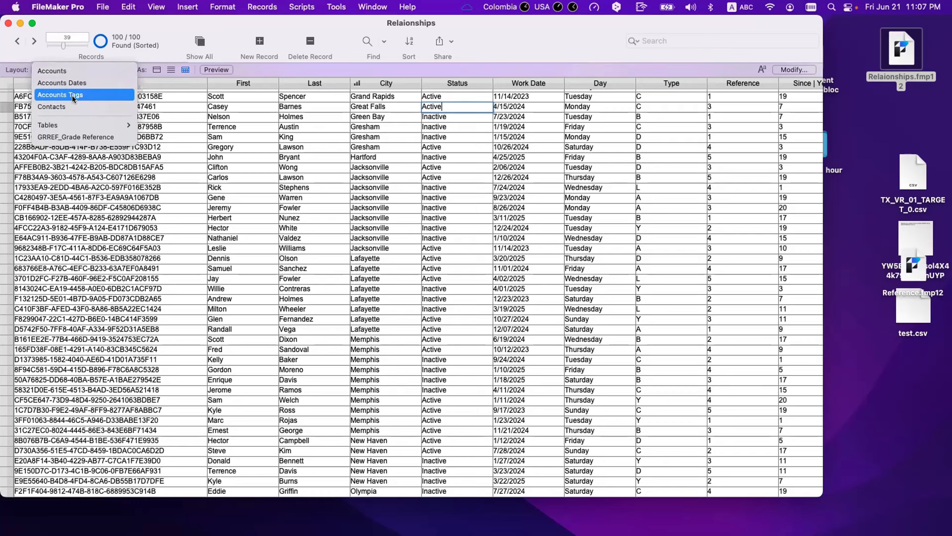
click(164, 125)
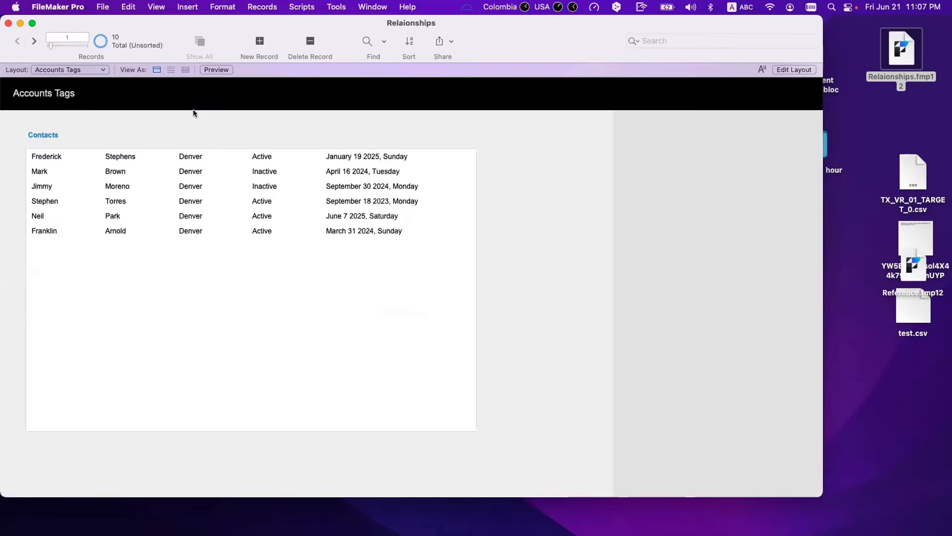
- Add the g_Status | Filter field from T01_Accounts above the portal's Status column, widen it slightly, and return to browsing
key(super+l)
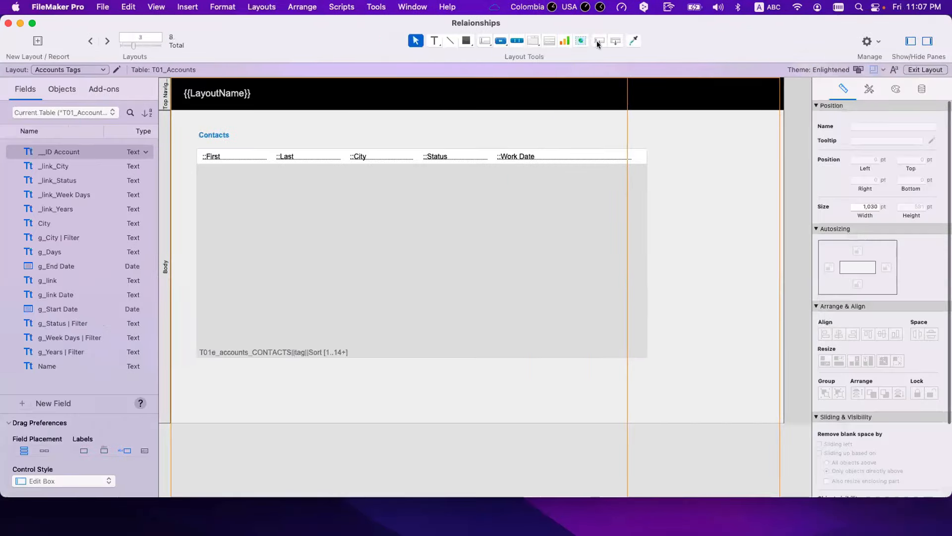
click(598, 42)
drag(398, 130, 445, 143)
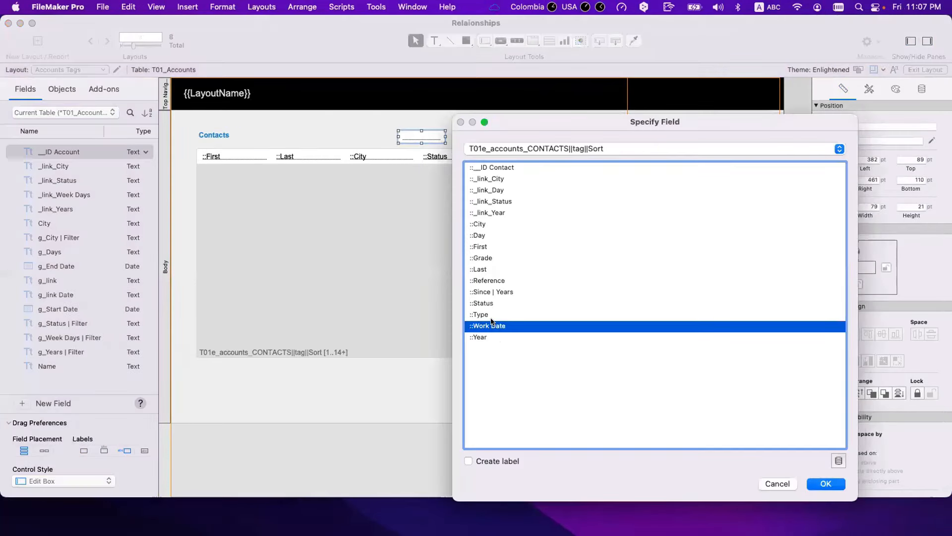
click(510, 149)
click(518, 69)
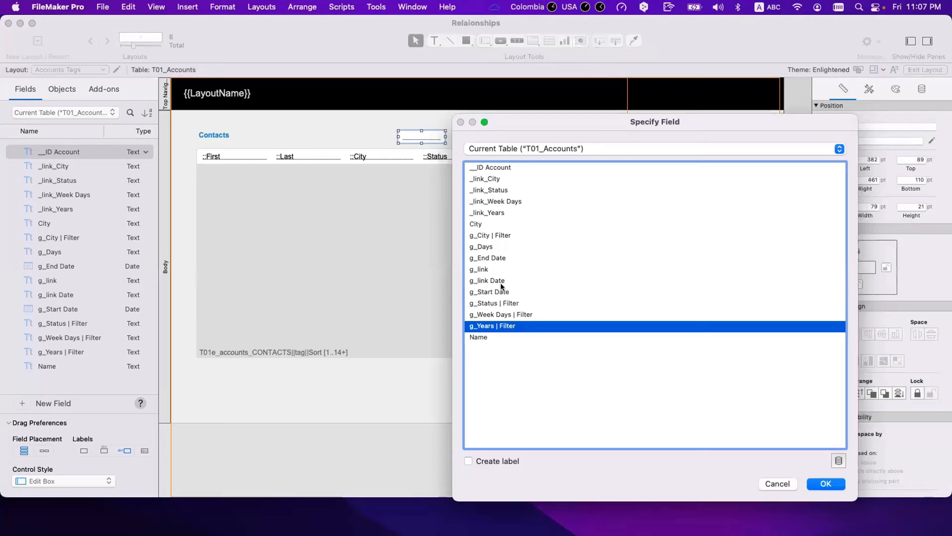
double_click(503, 303)
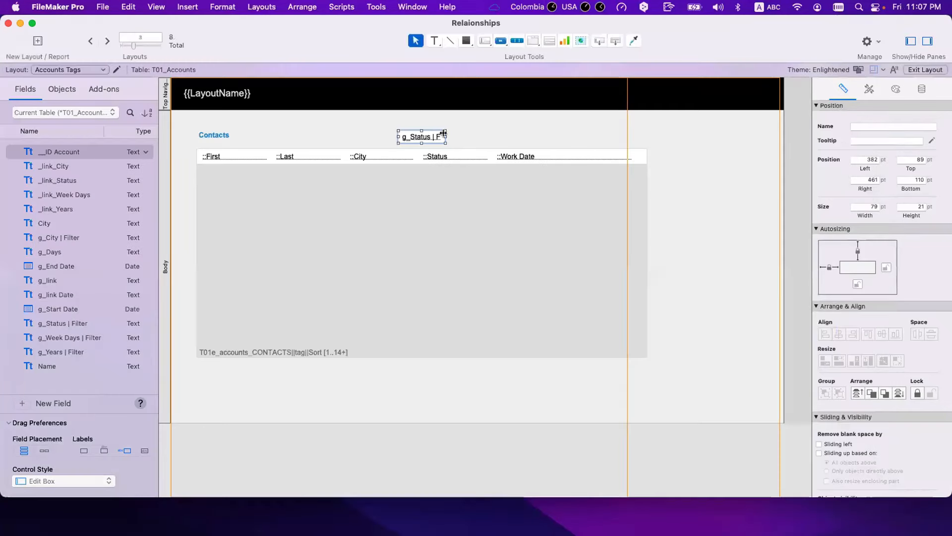
drag(446, 137, 462, 137)
key(super+b)
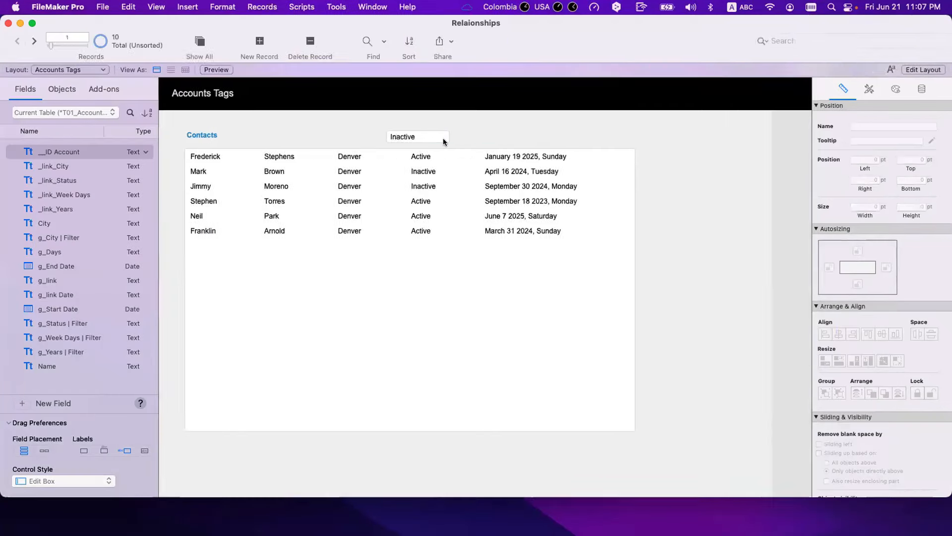
- Set the status filter field above the Contacts portal to Active
click(281, 132)
text(Ac)
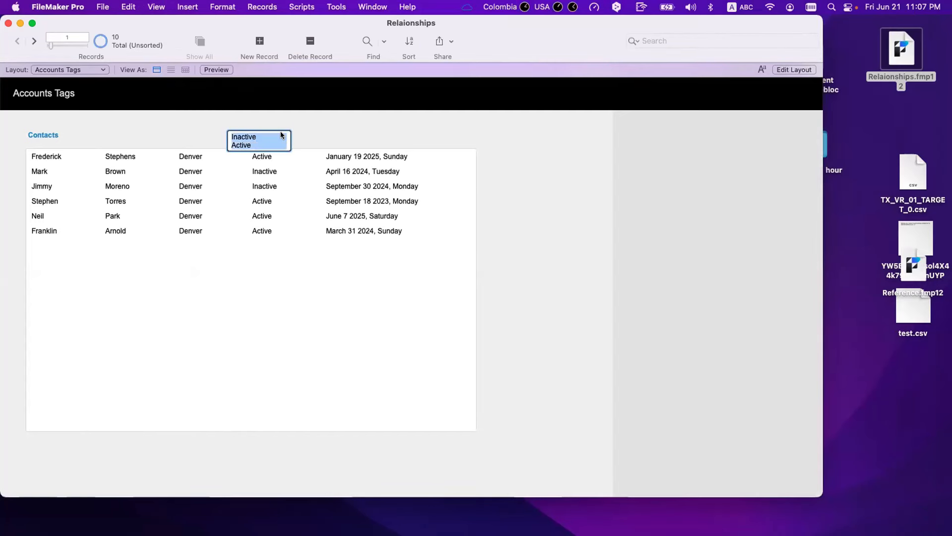
text(tive)
click(365, 118)
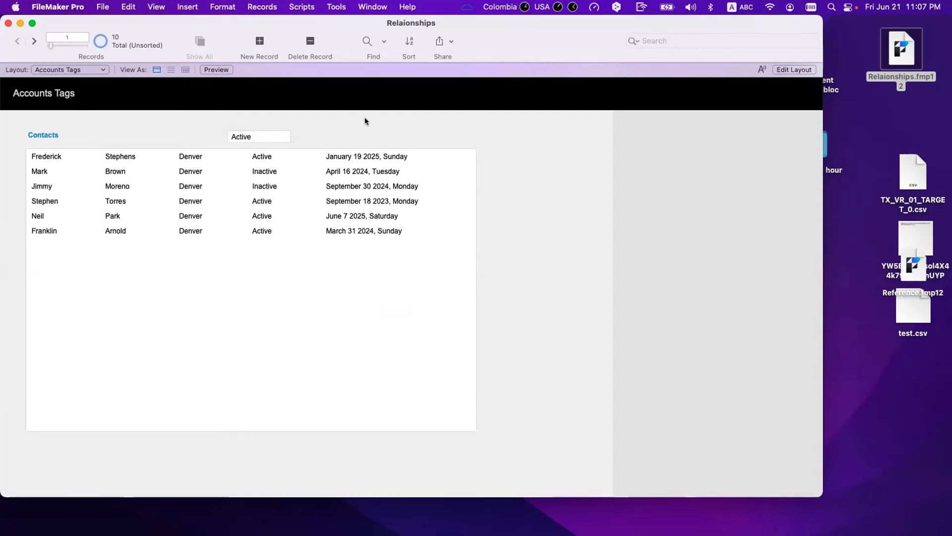
- Change the relationship between T01_Accounts and T01e_accounts_CONTACTS||tag||Sort to match g_Status | Filter with Status, and save the database changes
key(super+shift+d)
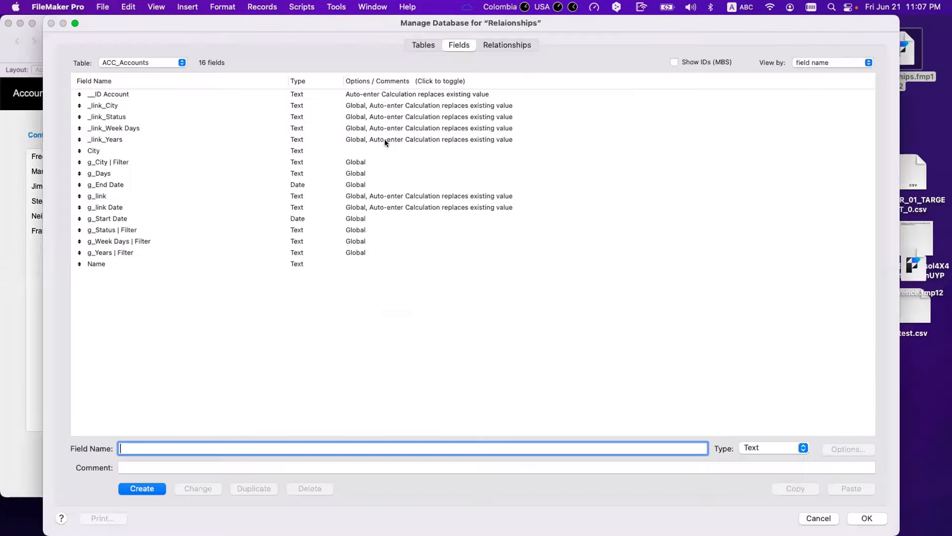
click(510, 45)
double_click(227, 243)
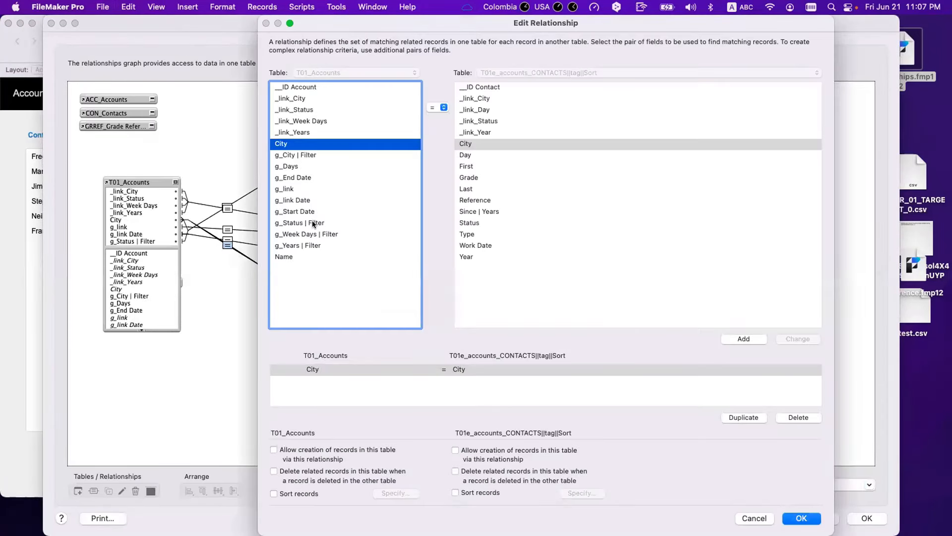
click(312, 223)
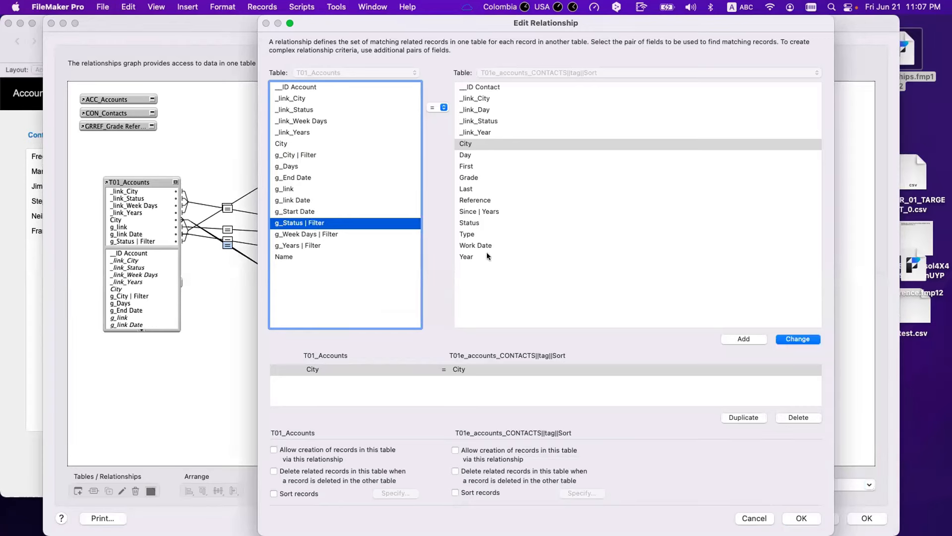
click(475, 223)
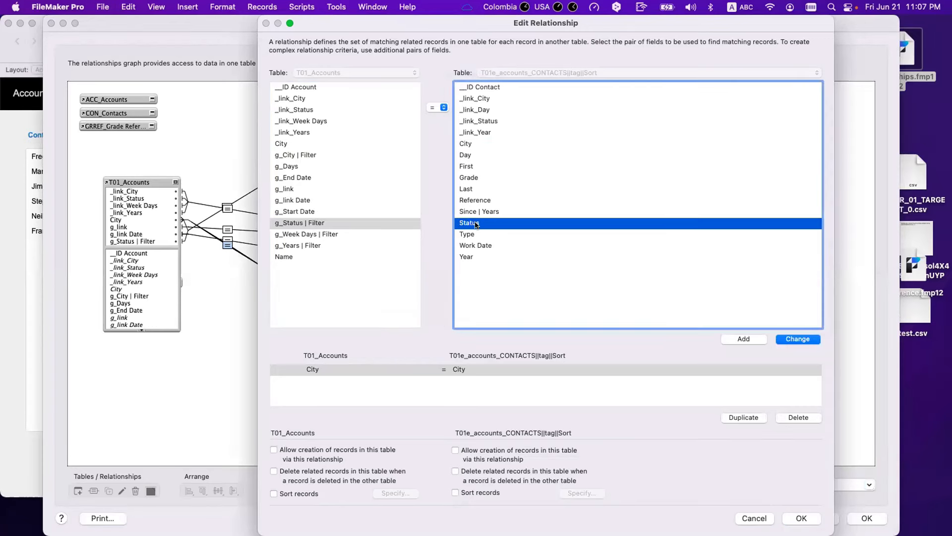
click(782, 339)
click(800, 518)
click(866, 518)
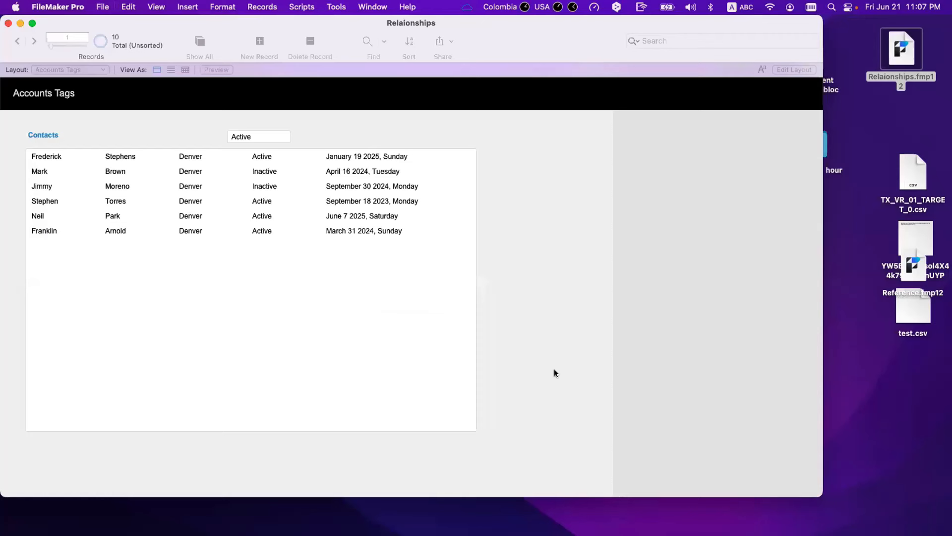
- Leave the status filter field unchanged and go to the CON_Contacts table layout
click(263, 138)
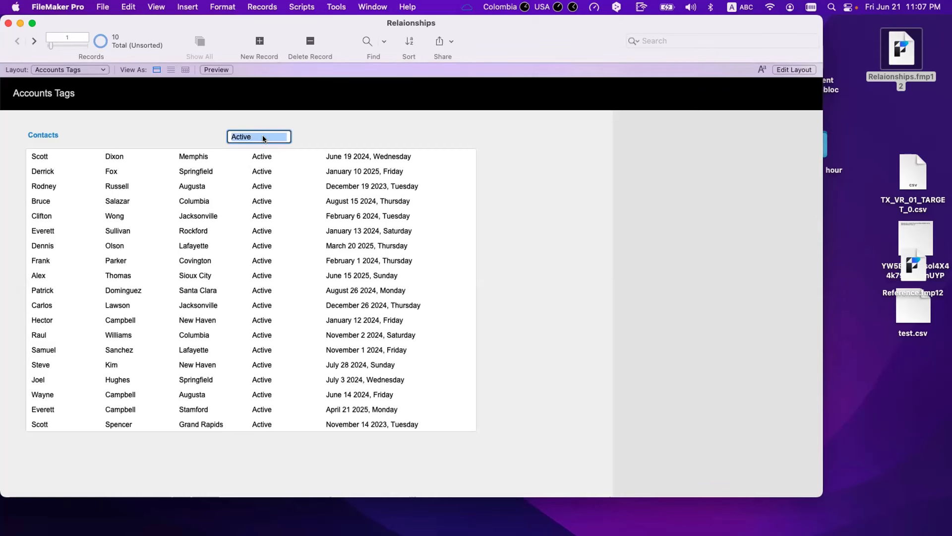
click(273, 123)
click(80, 68)
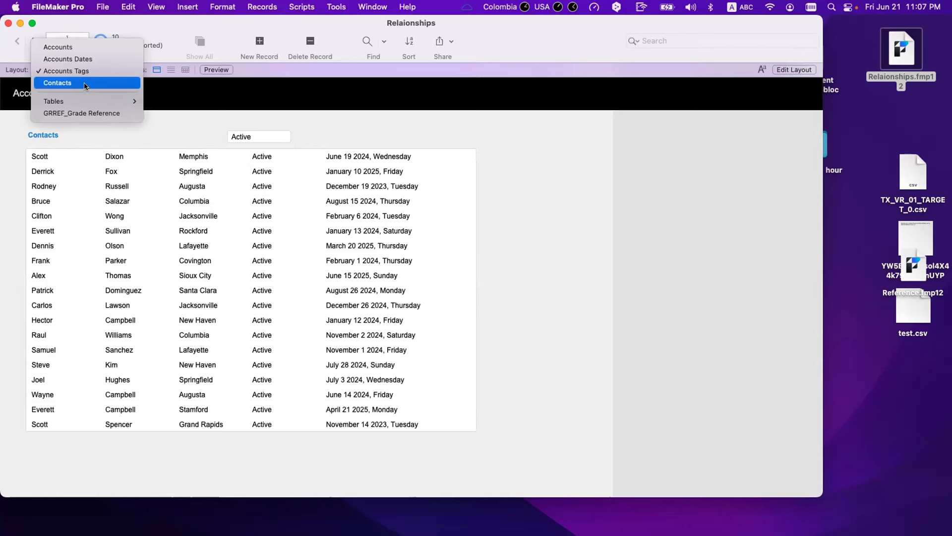
click(86, 87)
click(94, 69)
mouse_move(124, 87)
click(194, 104)
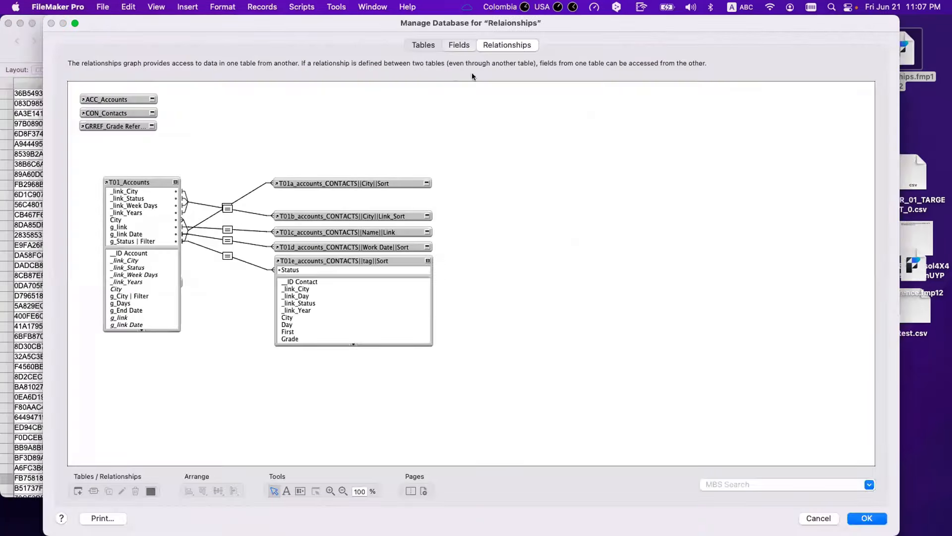
- Create a Number field named tag_Active in the CON_Contacts table
click(459, 45)
text(tag_)
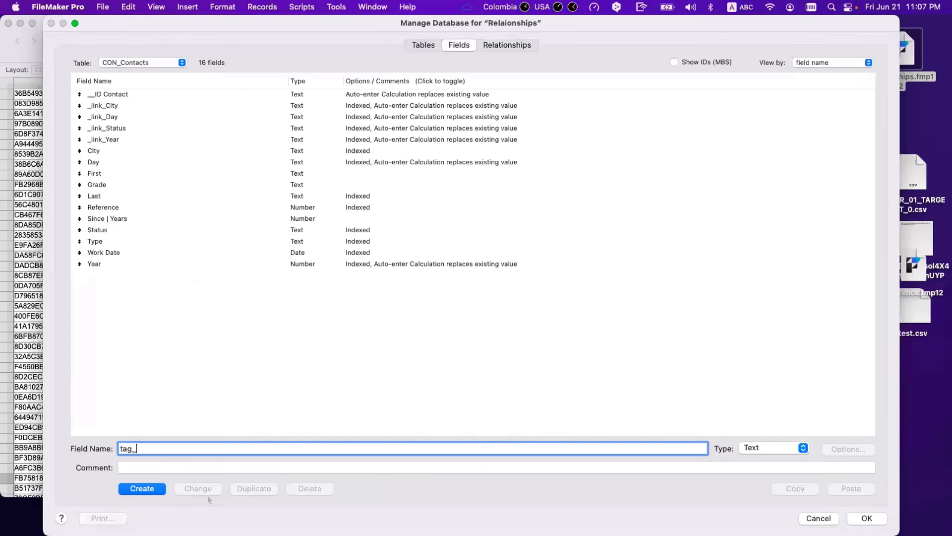
text(Active)
click(766, 448)
click(763, 461)
click(150, 491)
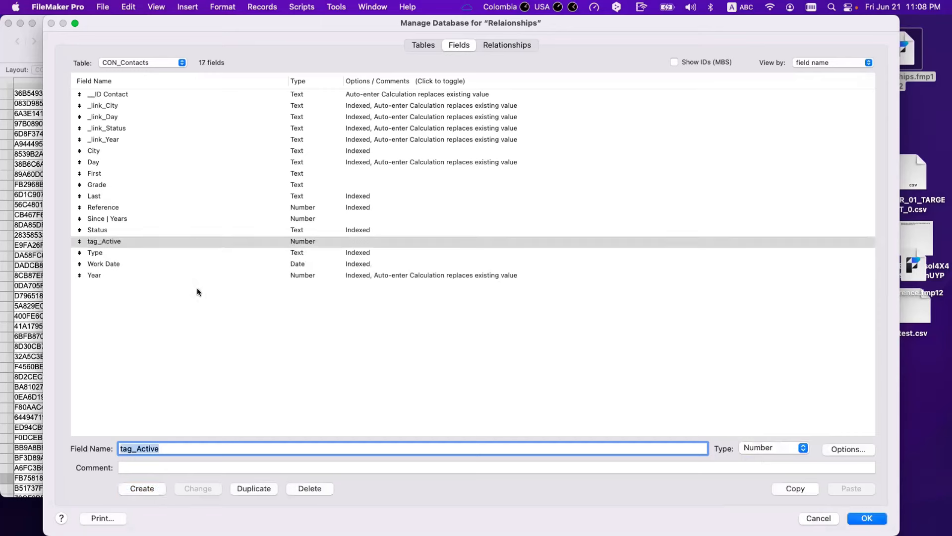
- Give the tag_Active field an auto-enter calculation with the formula Status = "Active"
double_click(226, 242)
click(344, 308)
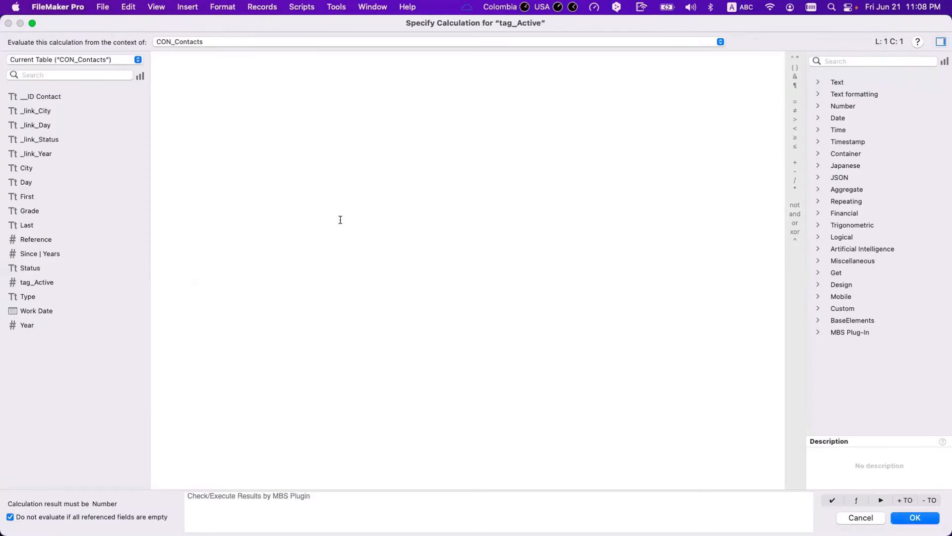
text(status)
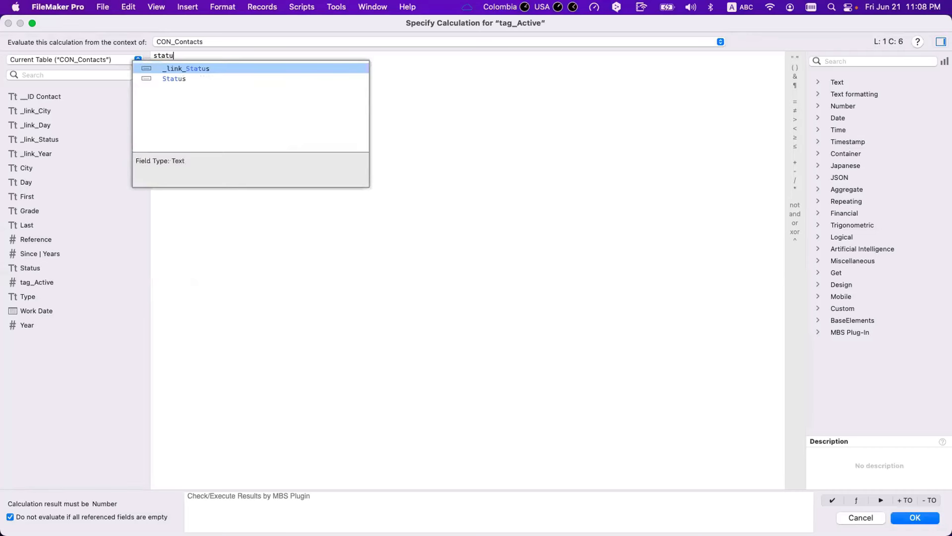
key(Down)
key(Return)
text(= )
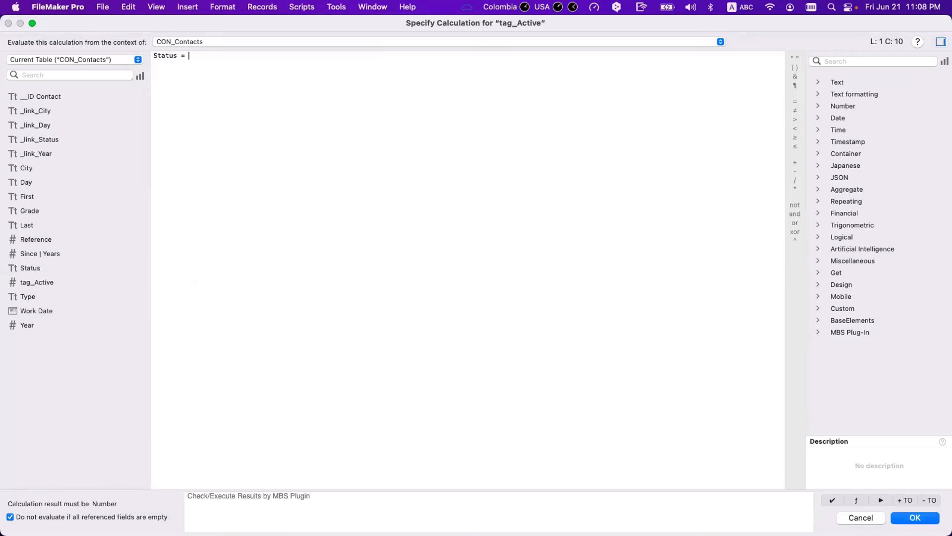
text("Active")
- Write the alternative formula If ( Status = "Active" ; 1 ; 0 ) below the first expression, and delete it
key(Return)
key(Return)
text(if)
key(Return)
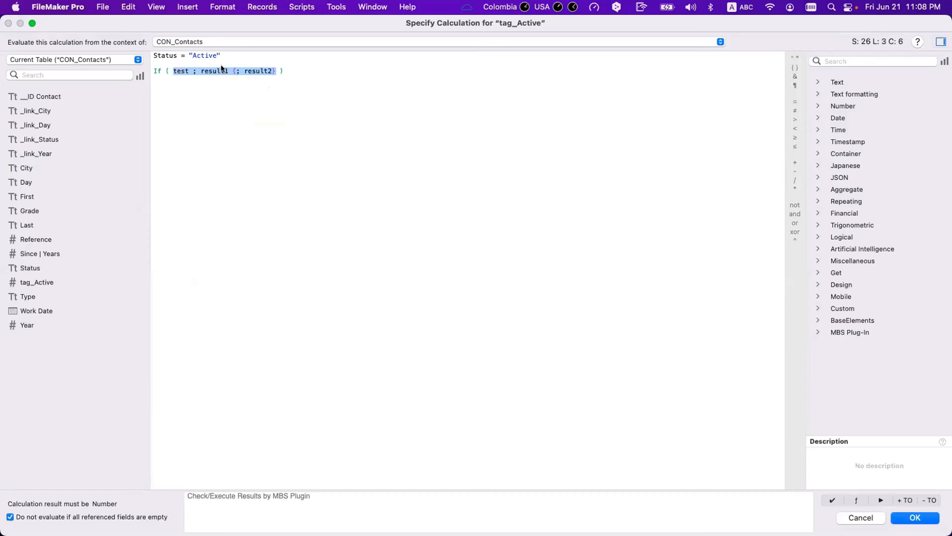
double_click(180, 70)
text(status)
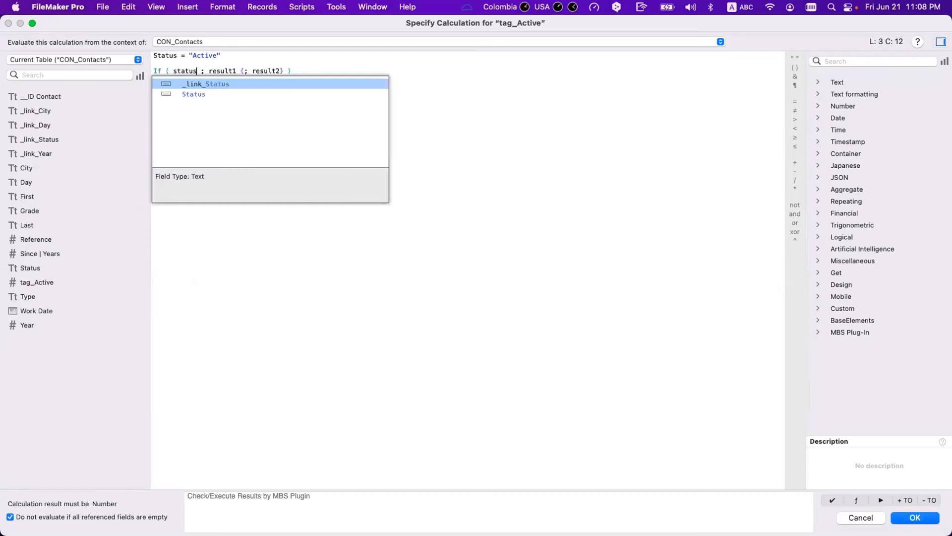
key(Down)
key(Return)
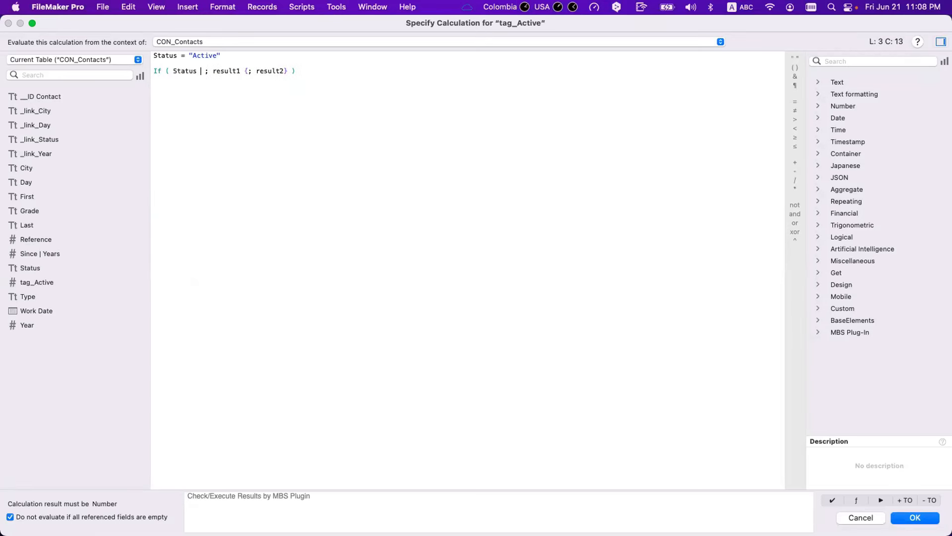
text(= "Acti)
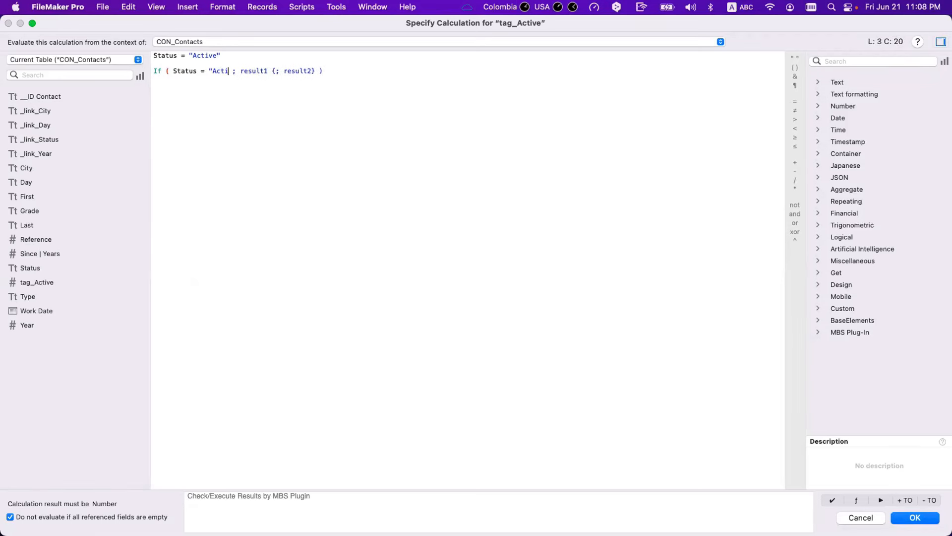
text(ve")
drag(251, 72, 327, 72)
text(1 ; 0)
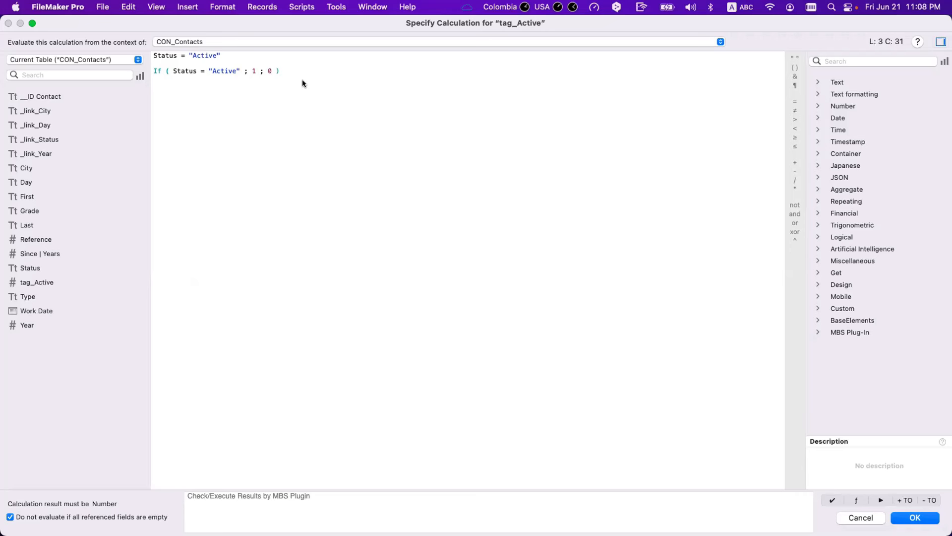
drag(297, 73, 121, 66)
key(BackSpace)
- Copy the Status = "Active" formula, let the auto-enter calculation replace existing values, and save the database changes
drag(244, 62, 120, 46)
key(super+c)
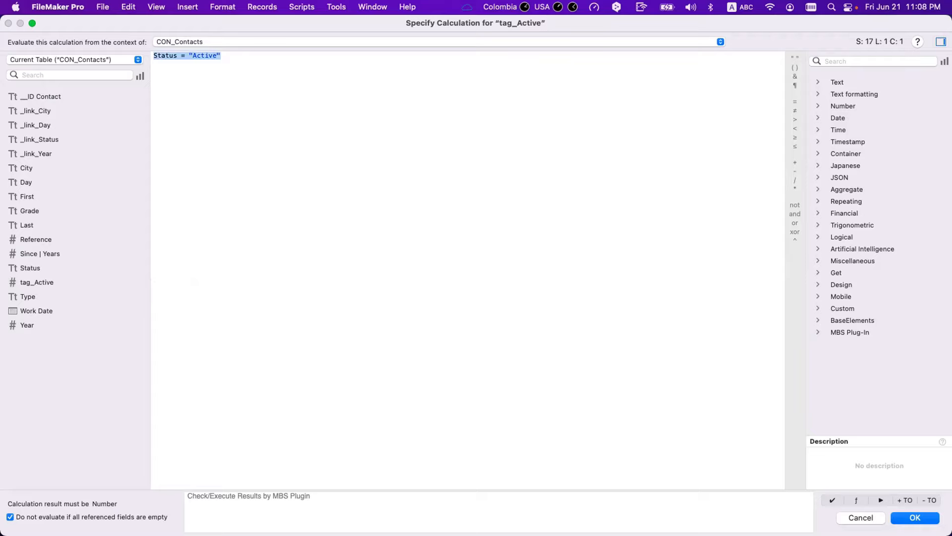
click(912, 518)
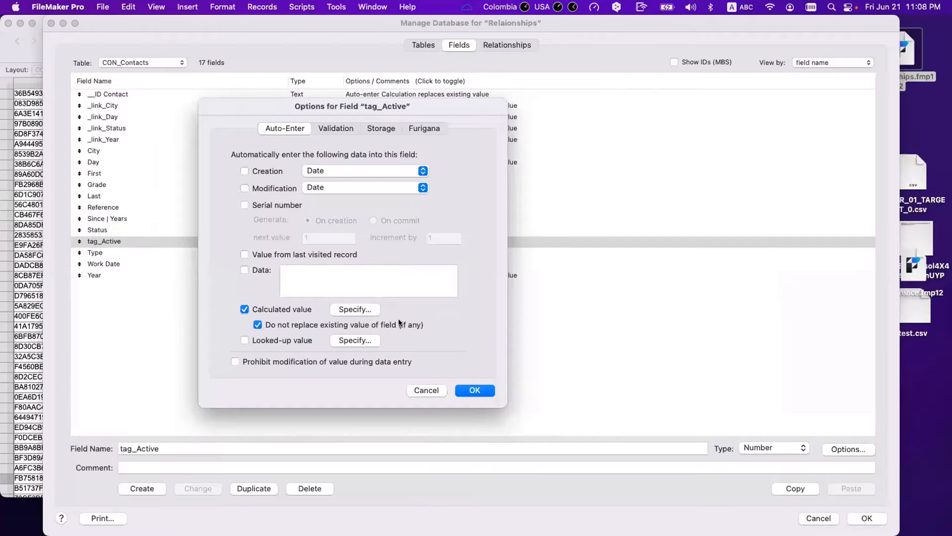
click(471, 388)
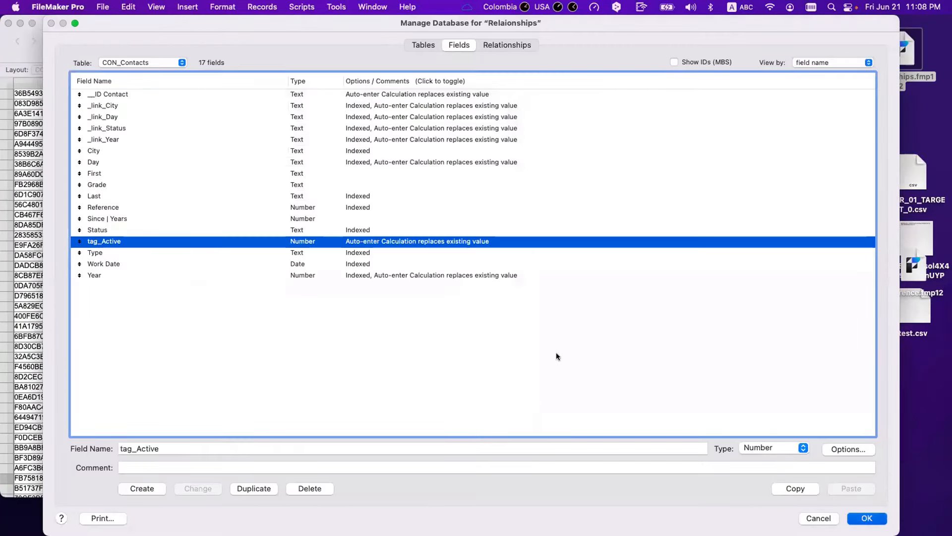
key(Return)
- Open the Data Viewer and evaluate 1 + 1 = 2 in a new watch expression
click(337, 7)
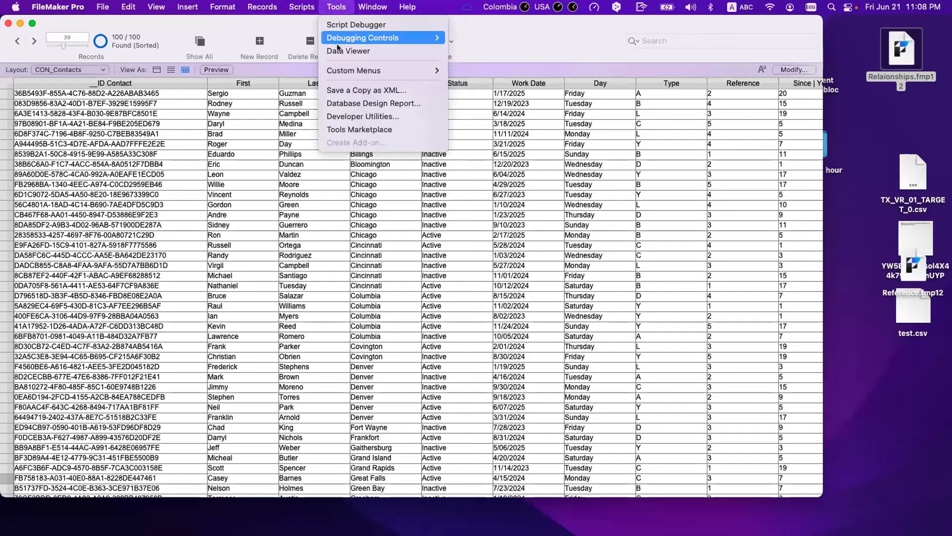
click(407, 50)
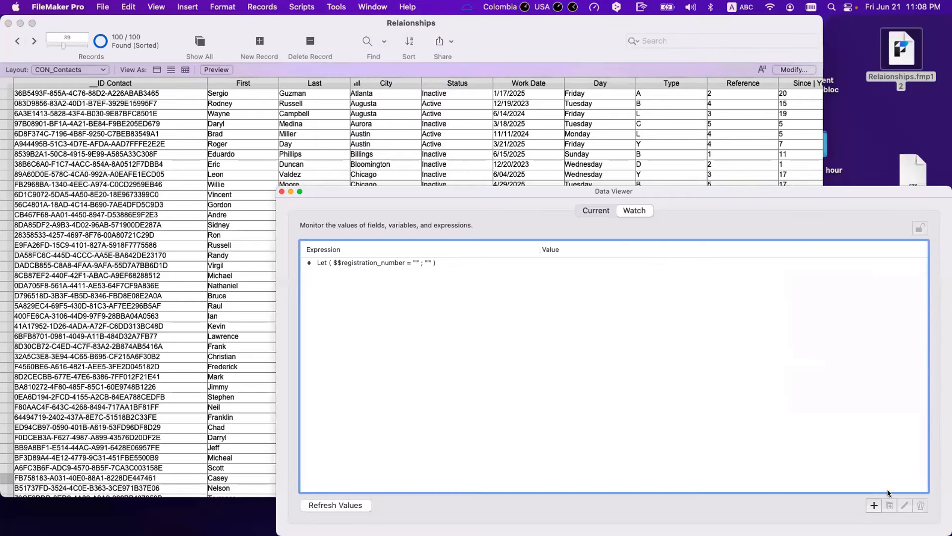
click(874, 505)
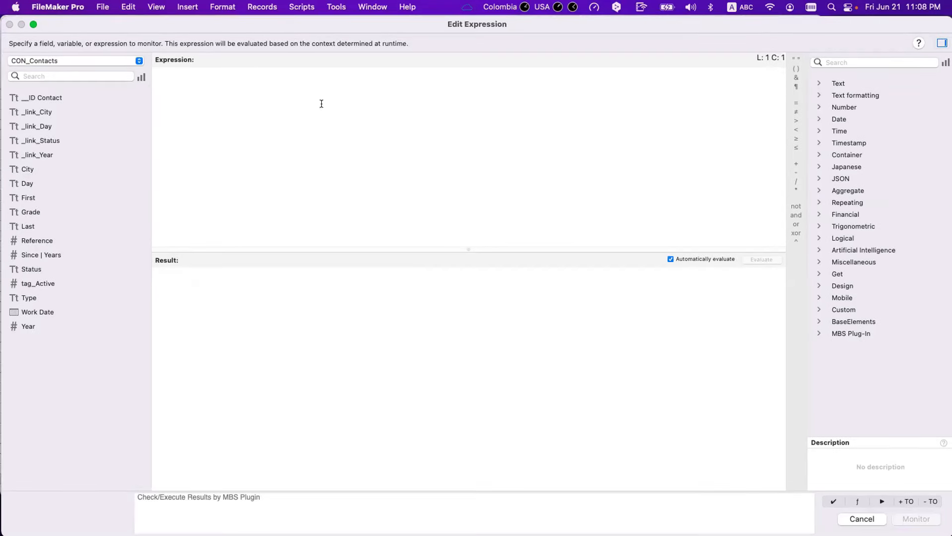
text(1)
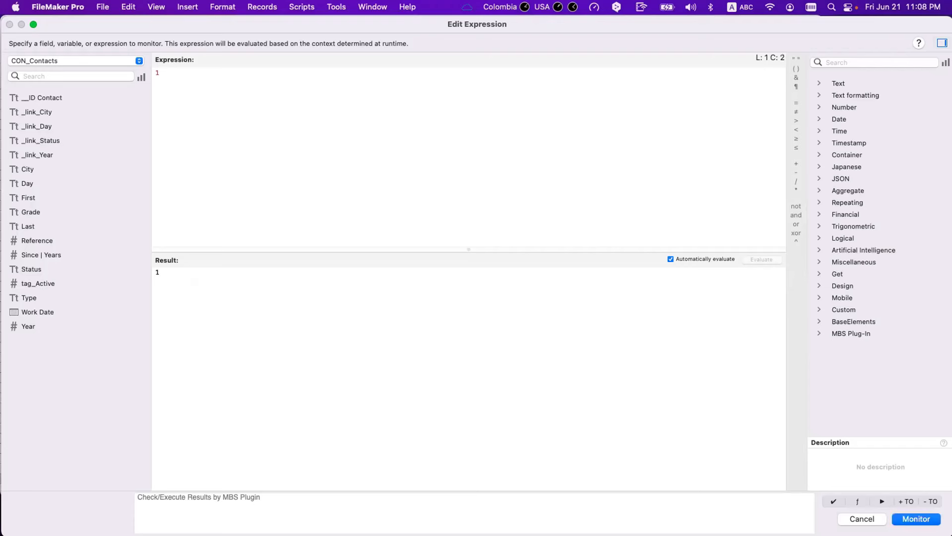
text( + 1 = 2)
- Change the watch expression to 1 + 1 = 3 and inspect its result
drag(161, 272, 132, 271)
key(BackSpace)
text(3)
drag(166, 273, 141, 269)
- Replace the watch expression with the copied formula and qualify its field reference as CON_Contacts::Status
drag(220, 73, 139, 67)
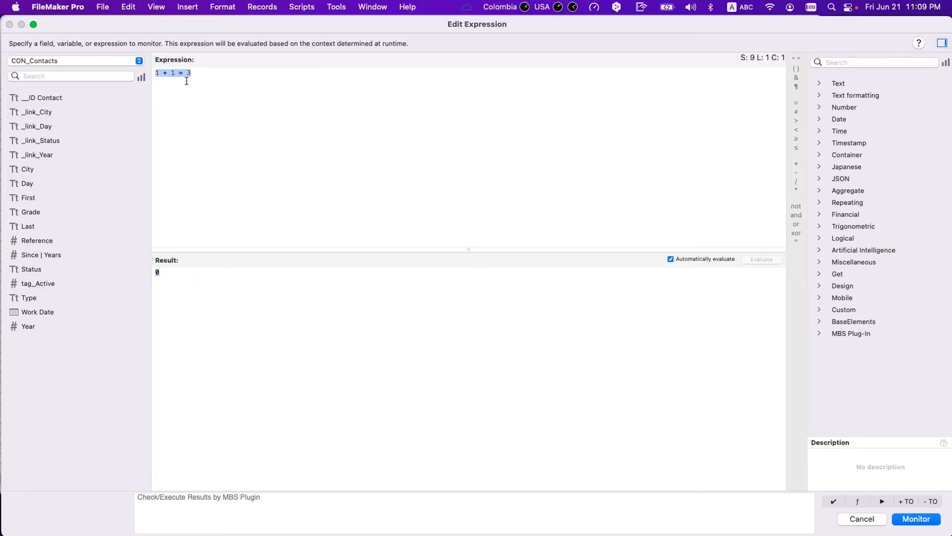
key(super+v)
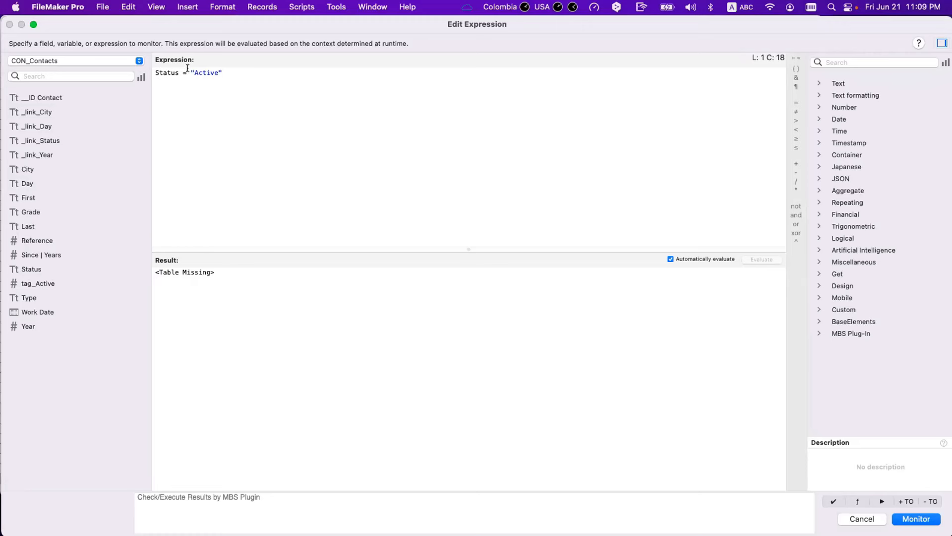
click(899, 502)
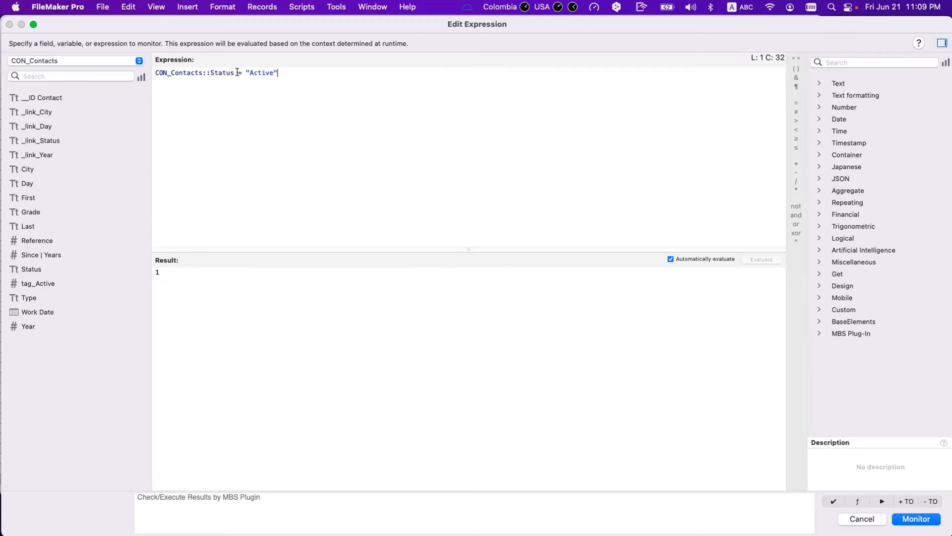
double_click(152, 270)
- Test the expression with a different comparison value, restore "Active", and close the Data Viewer without monitoring the expression
double_click(271, 74)
text(Nick)
double_click(255, 68)
key(BackSpace)
text(Ni)
key(BackSpace)
key(BackSpace)
text(Acive)
key(BackSpace)
key(BackSpace)
key(BackSpace)
text(tive)
drag(288, 75, 122, 62)
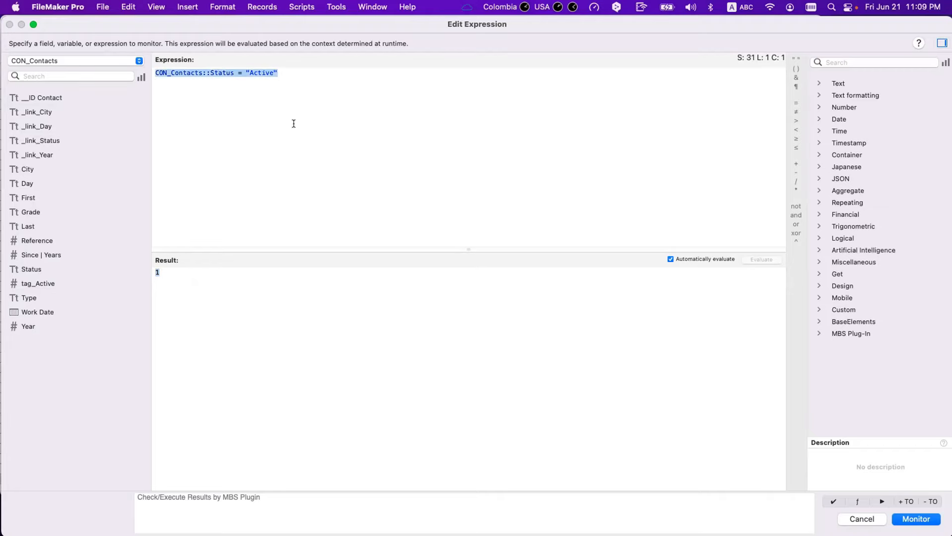
key(Escape)
key(super+w)
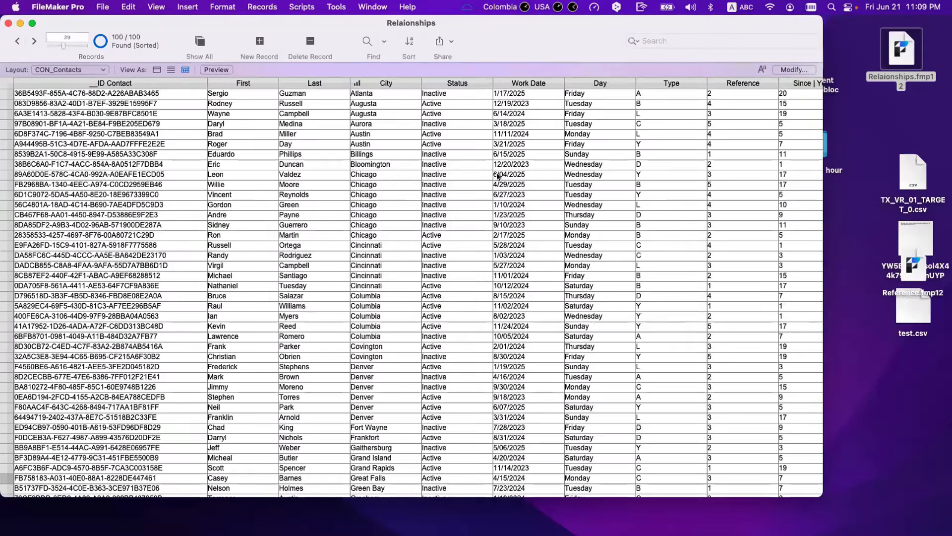
- Add the tag_Active field to the table view and place it directly after Status
click(793, 69)
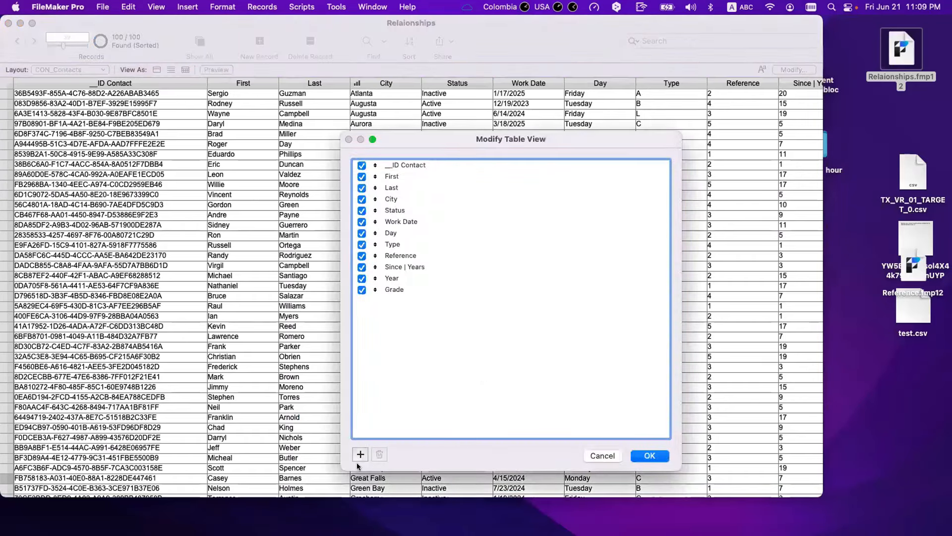
click(361, 457)
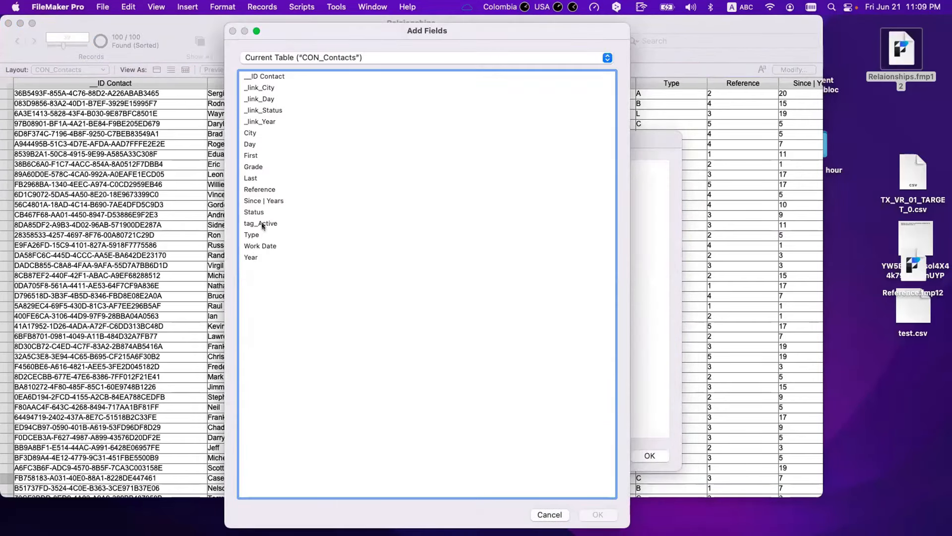
double_click(263, 224)
drag(430, 301, 430, 224)
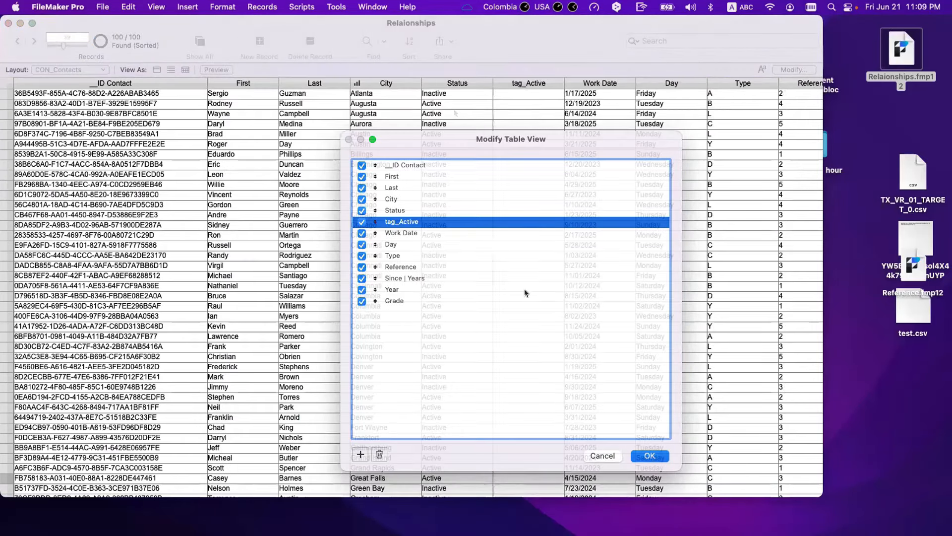
key(Return)
- Replace the Status field contents in all found records with the calculated result Status
click(451, 93)
key(super+equal)
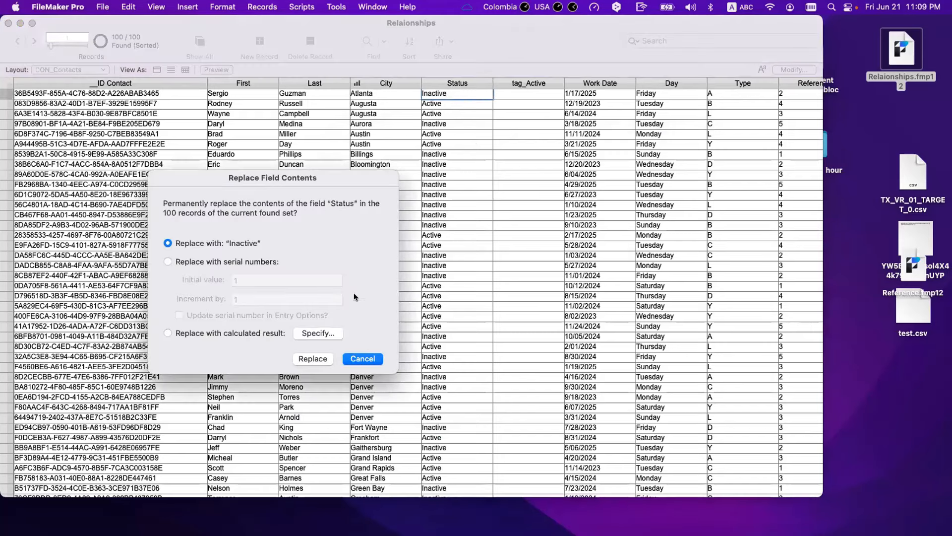
click(318, 333)
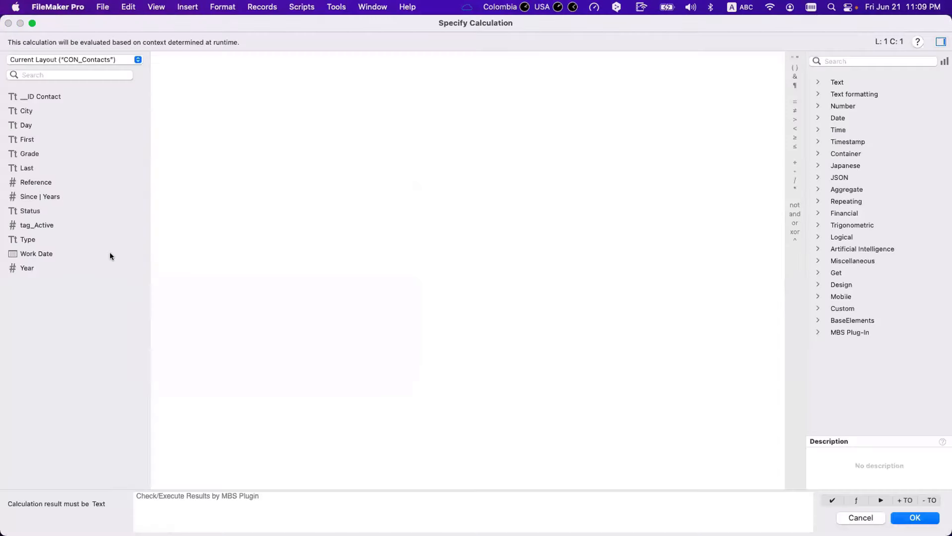
double_click(40, 210)
key(Return)
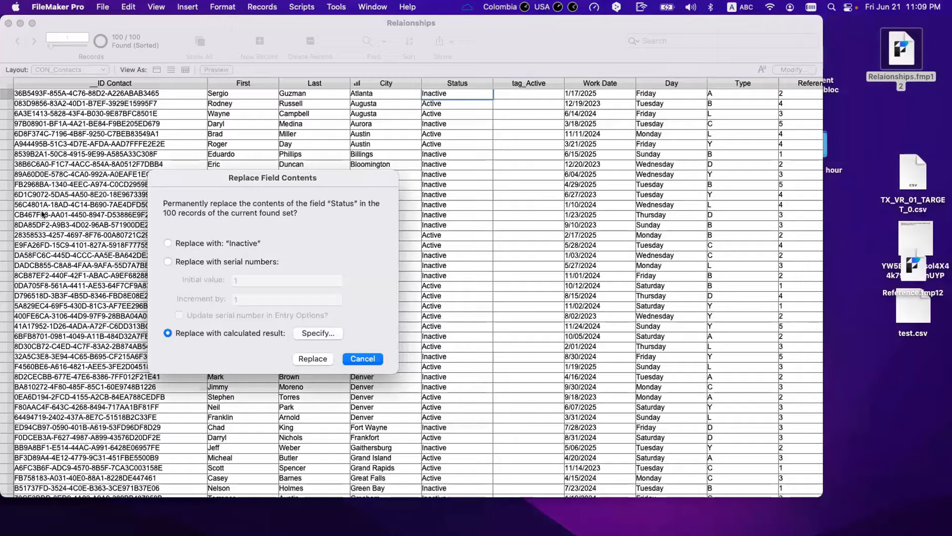
click(302, 359)
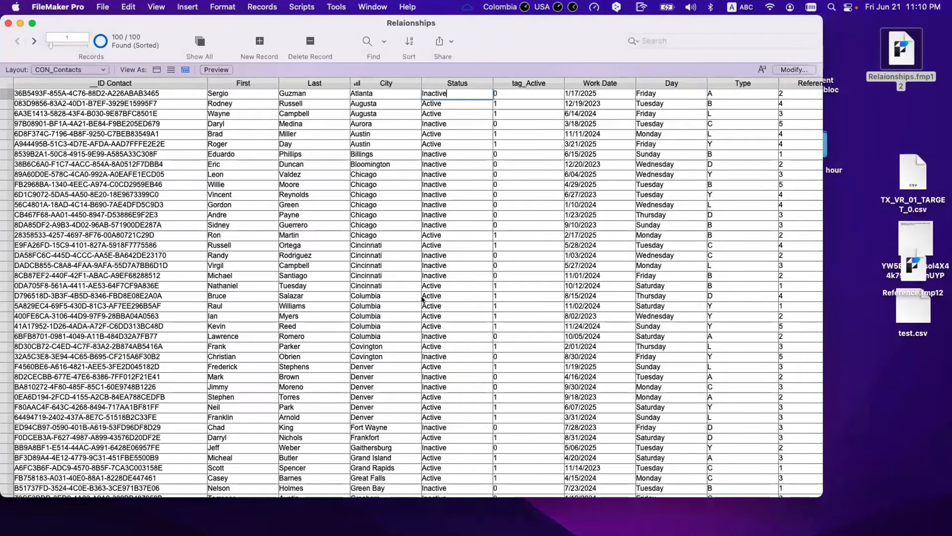
- Check tag_Active values in the table and find the records whose tag_Active is 1
click(513, 286)
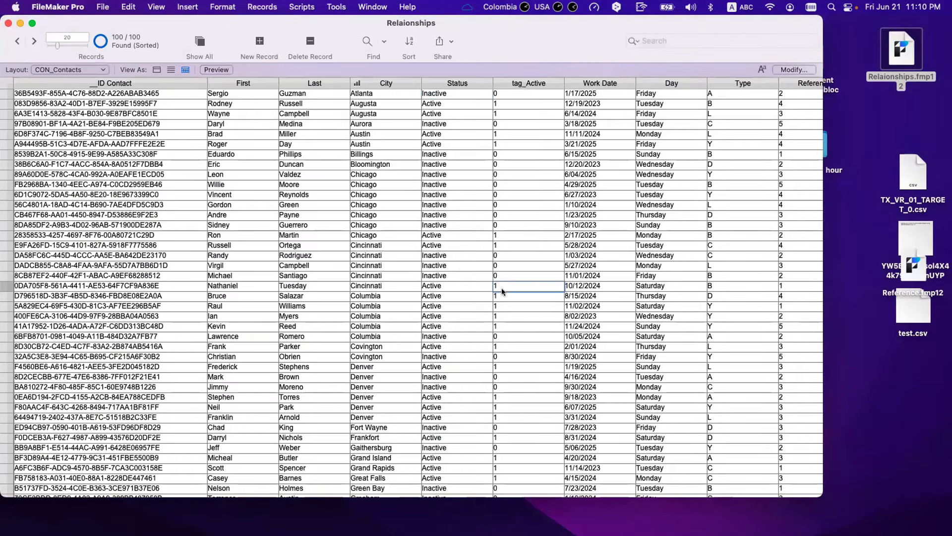
click(499, 240)
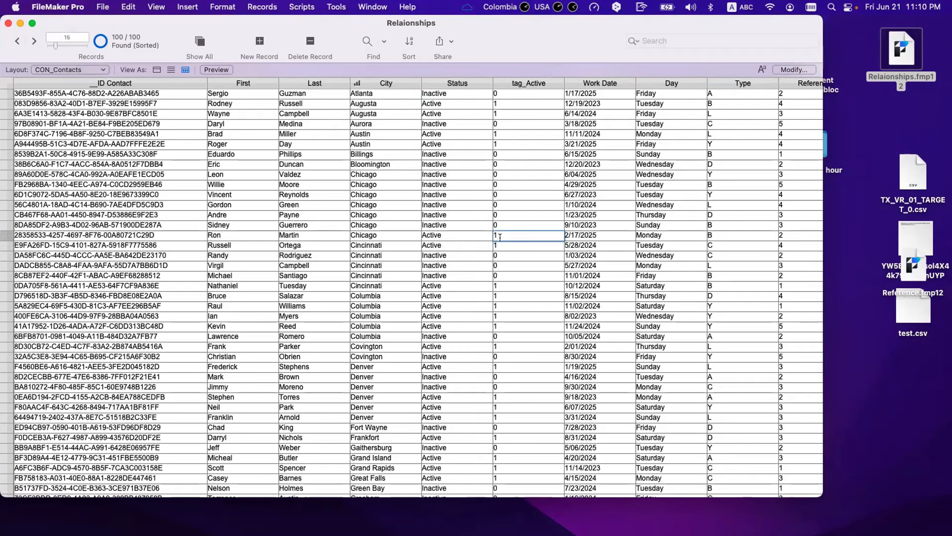
right_click(502, 232)
click(535, 432)
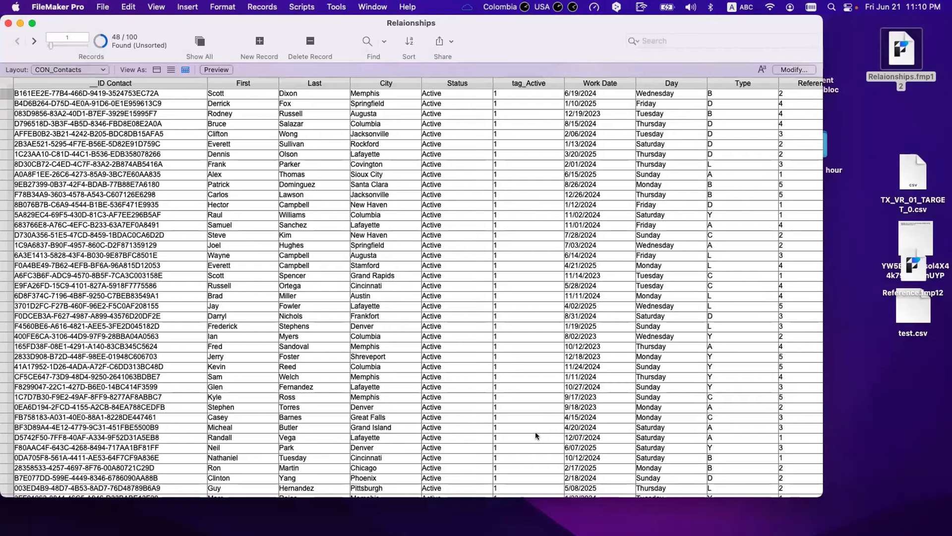
- Switch to the Accounts Tags layout and delete the g_Status | Filter field above the contacts portal
scroll(534, 432, down, 5)
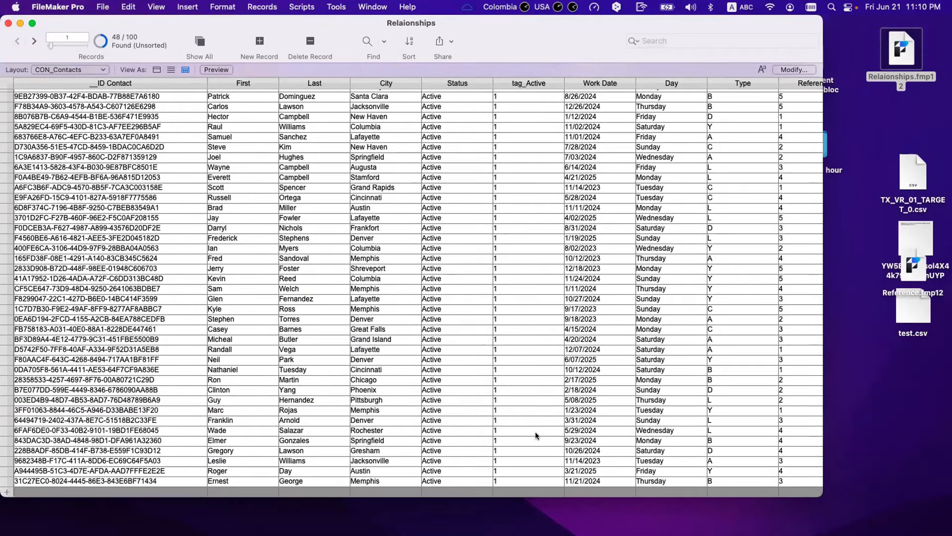
click(64, 67)
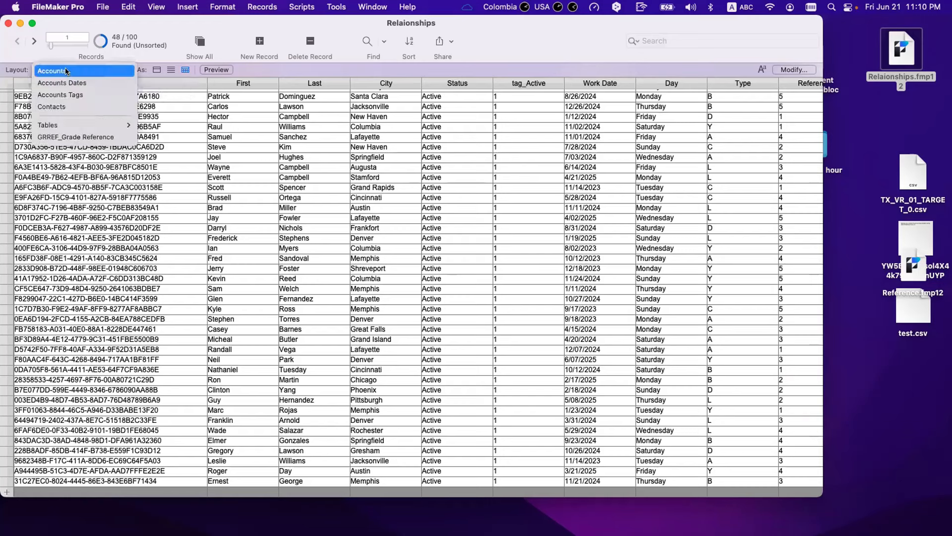
click(73, 94)
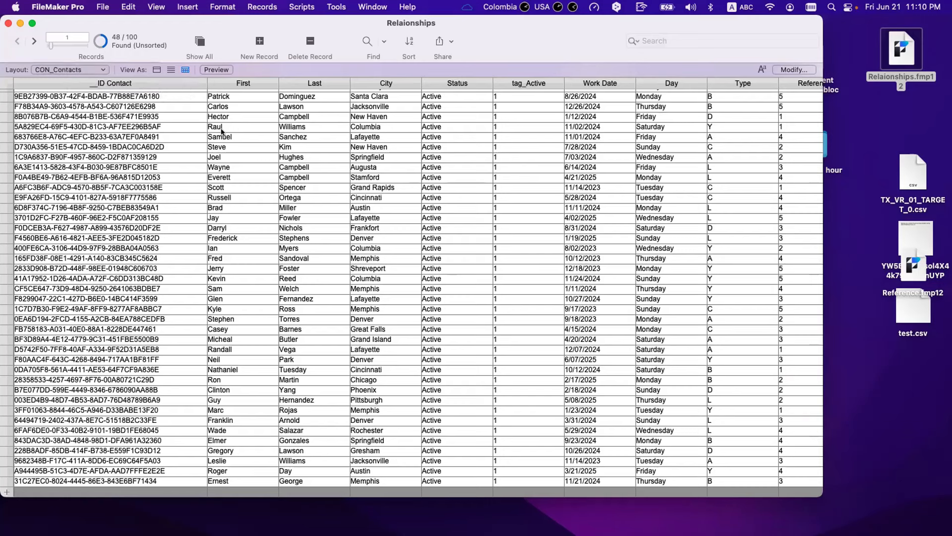
key(super+l)
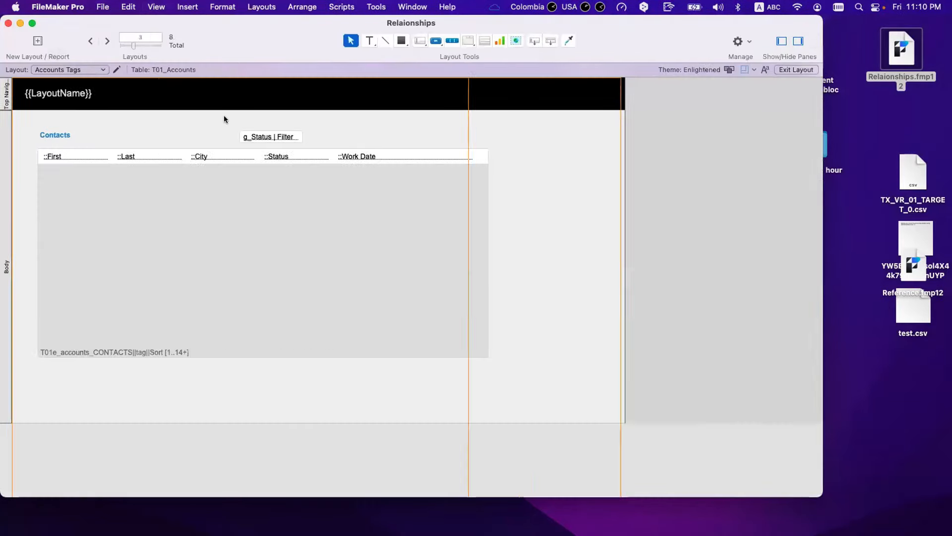
click(418, 137)
key(BackSpace)
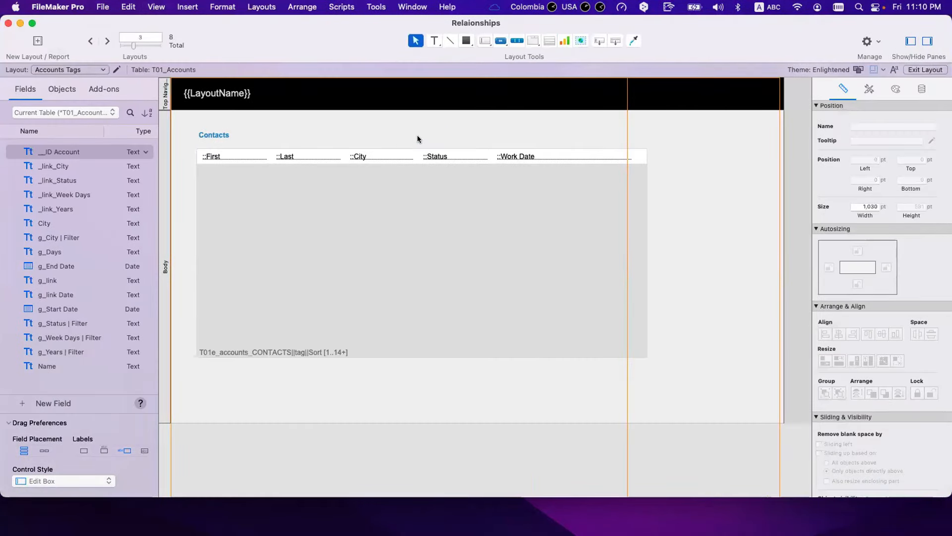
- Create a Number field named _link_Permanent in the ACC_Accounts table
key(shift+super+d)
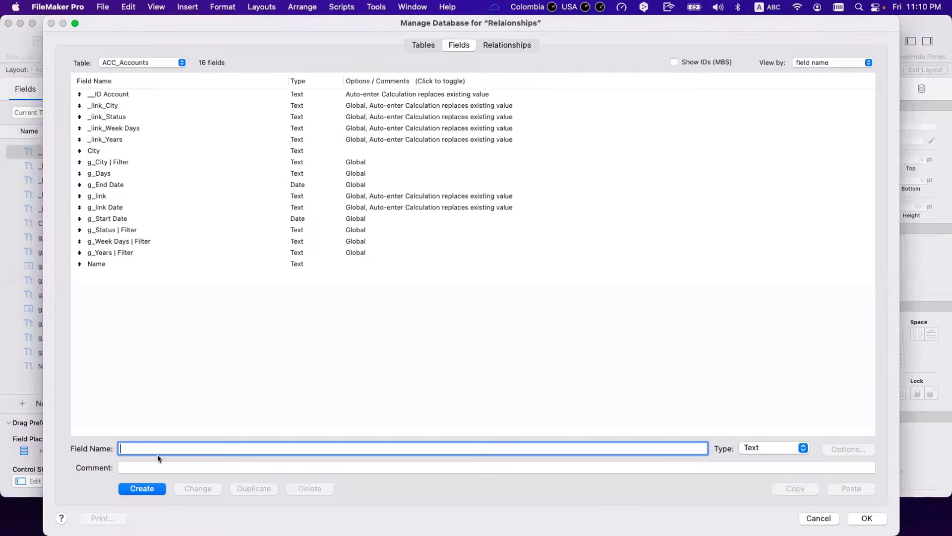
text(_link_Permanent)
key(Tab)
key(space)
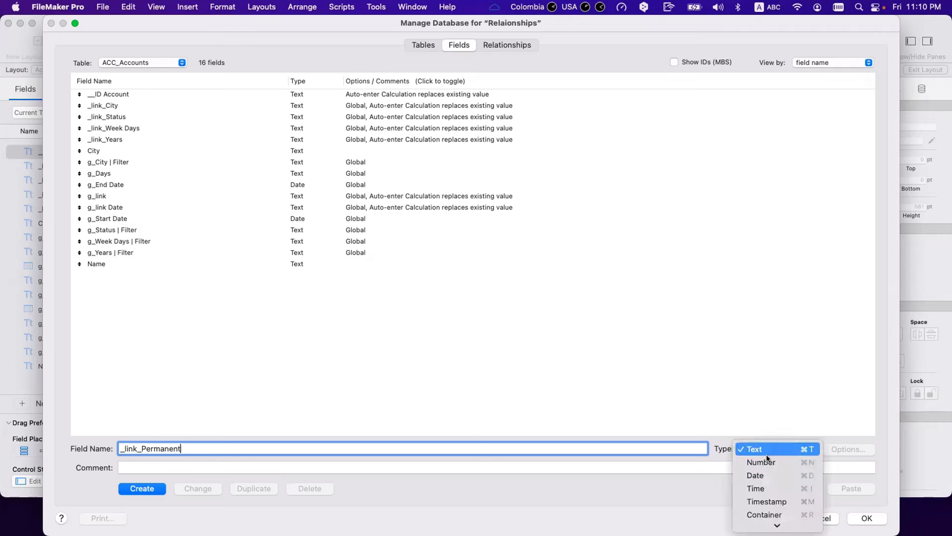
key(Down)
key(Return)
click(146, 488)
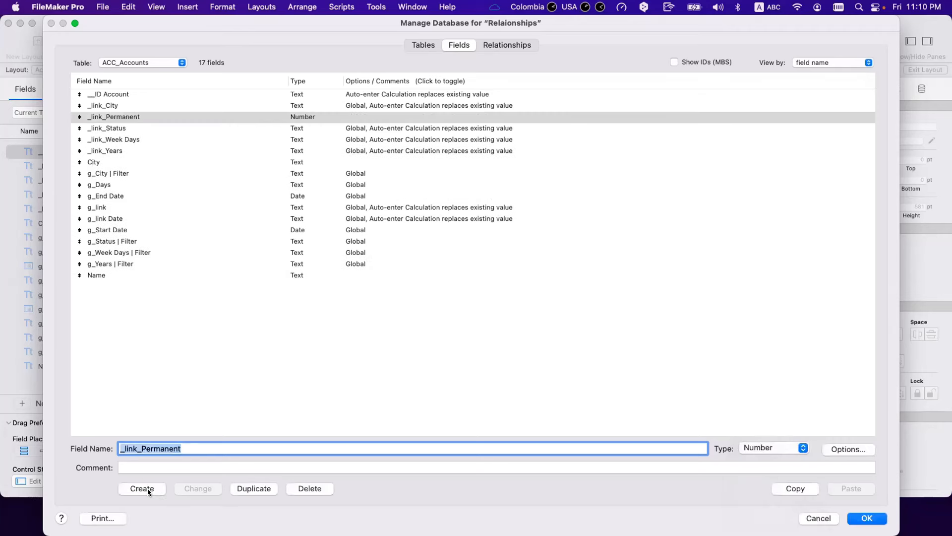
- Make the _link_Permanent field use global storage and save the database changes
double_click(225, 117)
click(381, 128)
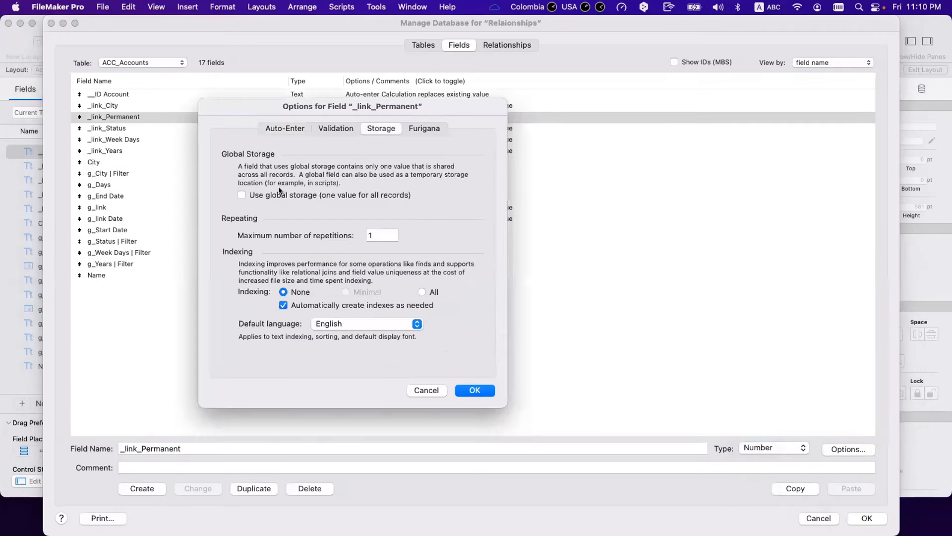
click(280, 191)
click(474, 388)
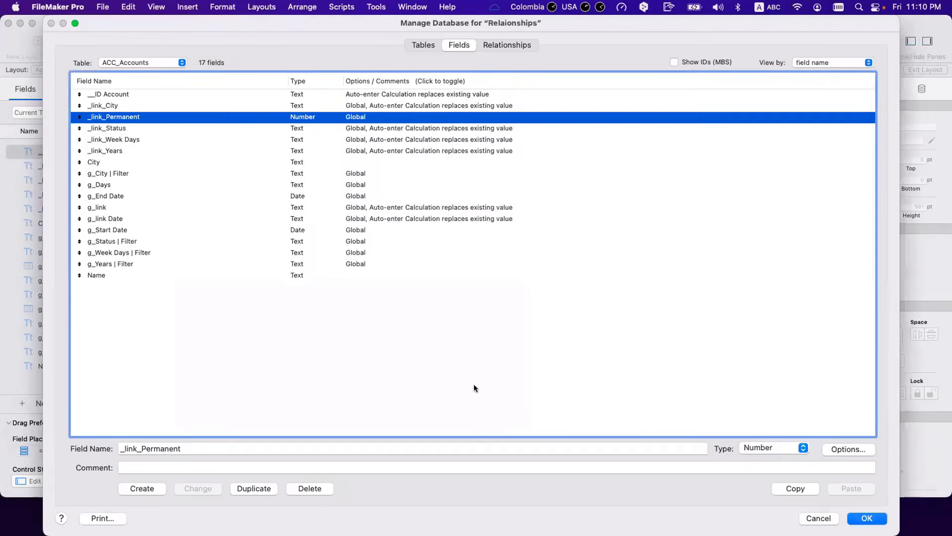
click(867, 518)
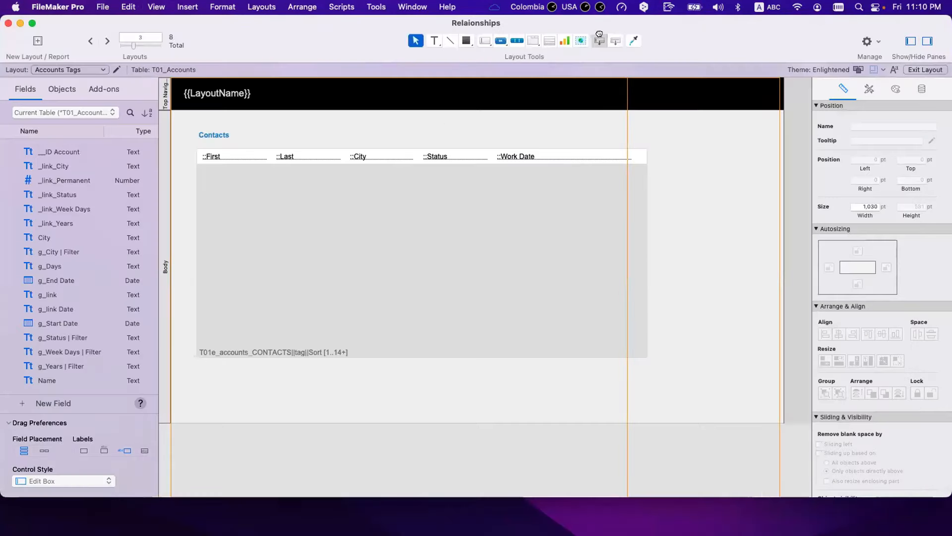
- Place the _link_Permanent field with its label above the contacts portal and return to Browse mode
drag(599, 41, 350, 119)
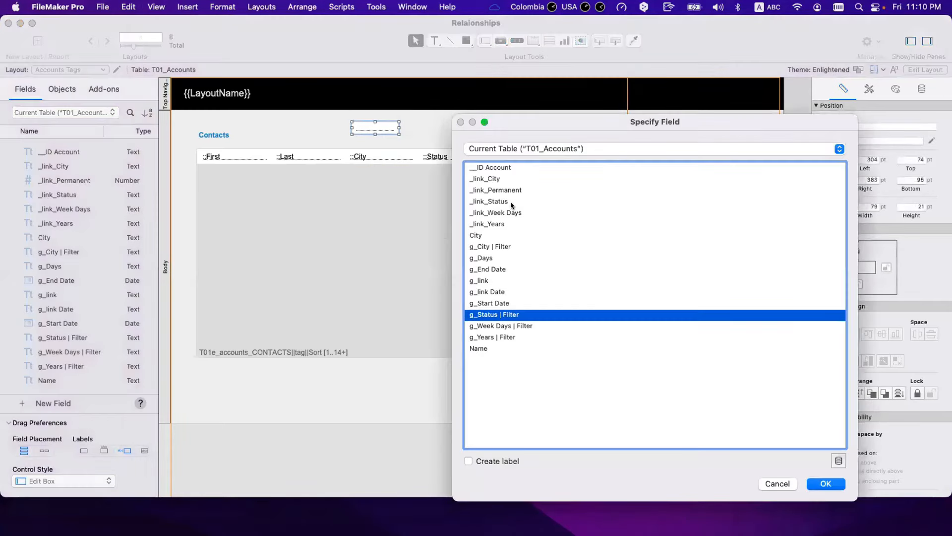
click(513, 191)
double_click(512, 191)
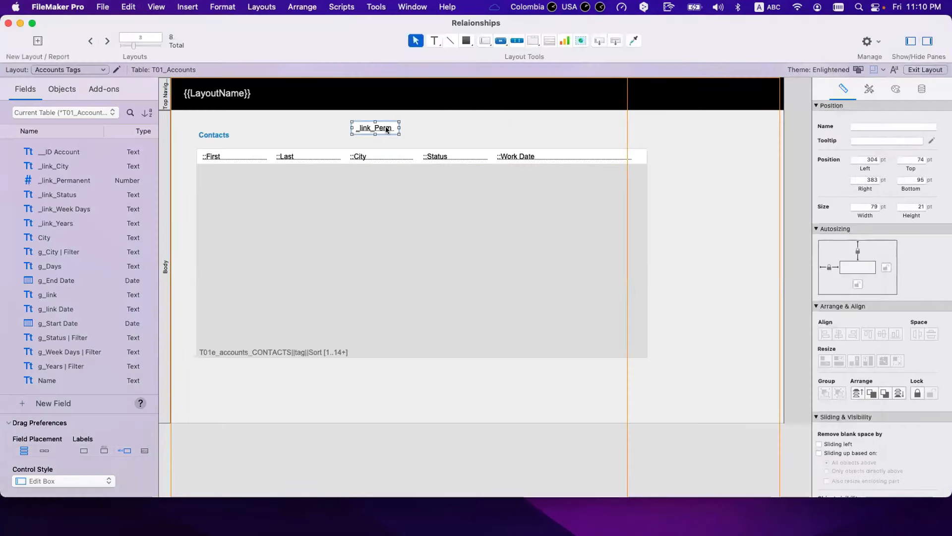
double_click(385, 126)
click(489, 462)
key(Return)
key(super+b)
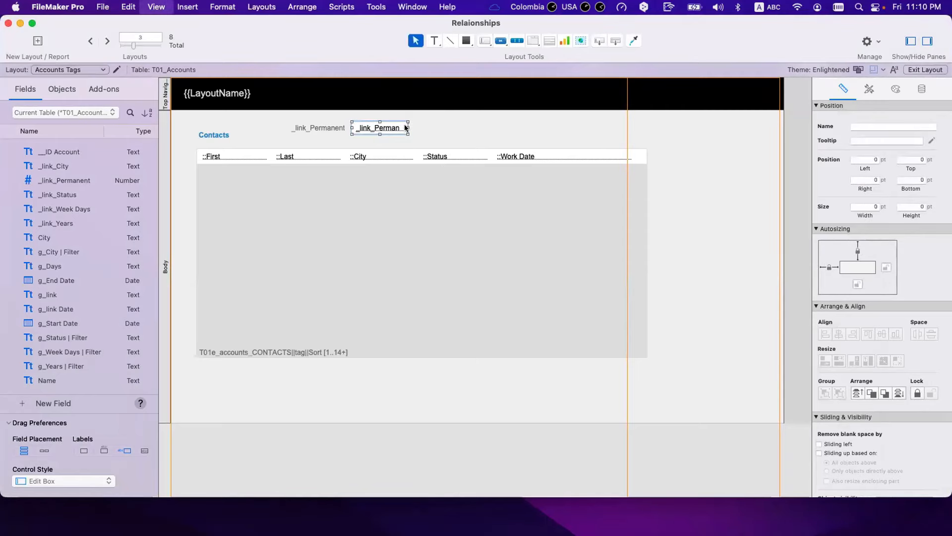
- Change the T01_Accounts to T01e_accounts_CONTACTS||tag||Sort relationship to match _link_Permanent = tag_Active, and save it
key(super+shift+d)
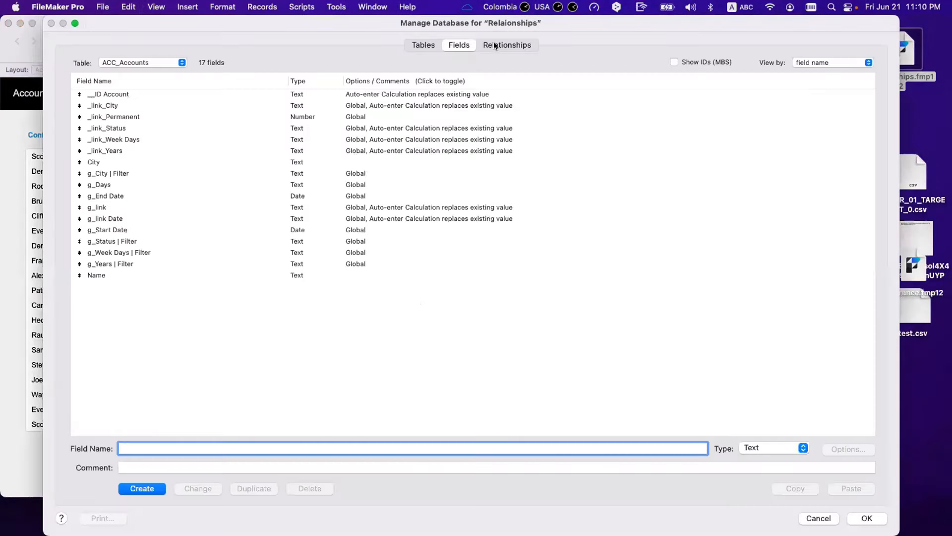
click(527, 45)
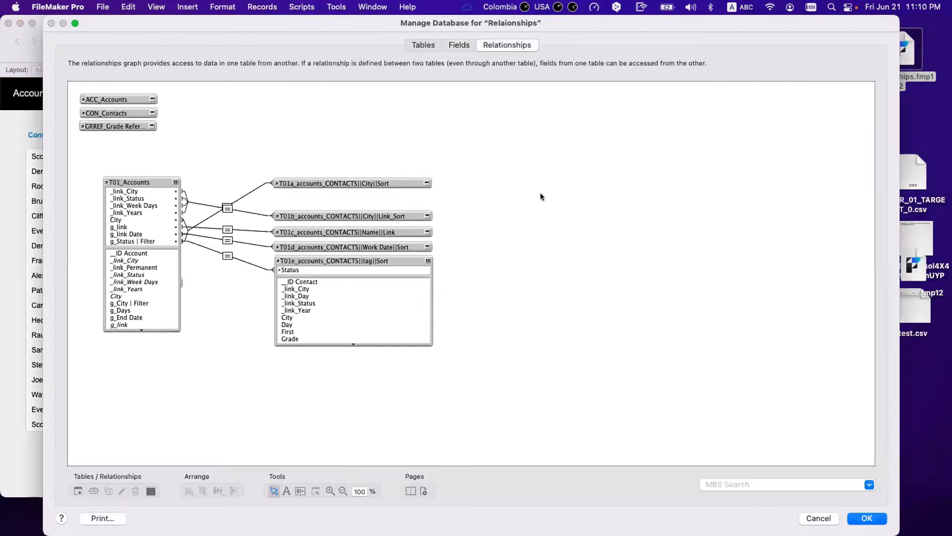
double_click(227, 256)
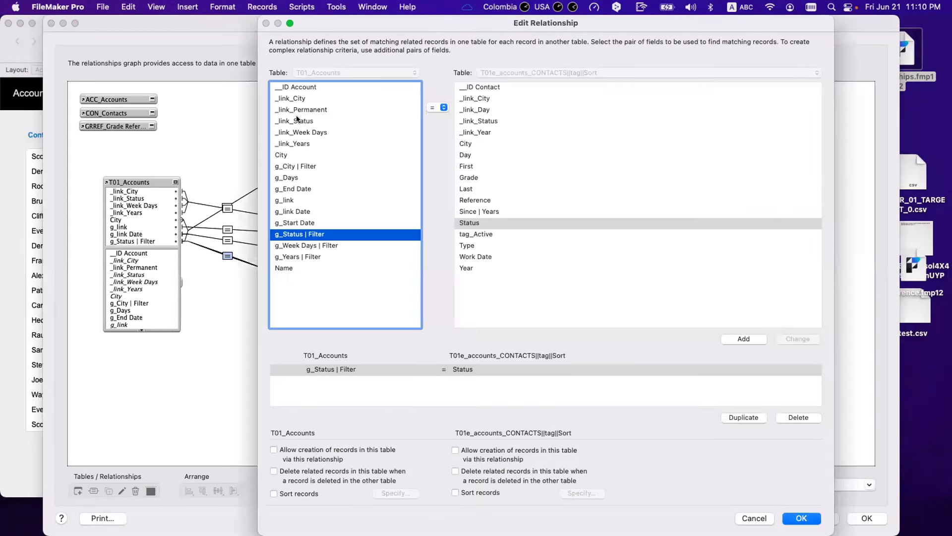
click(296, 109)
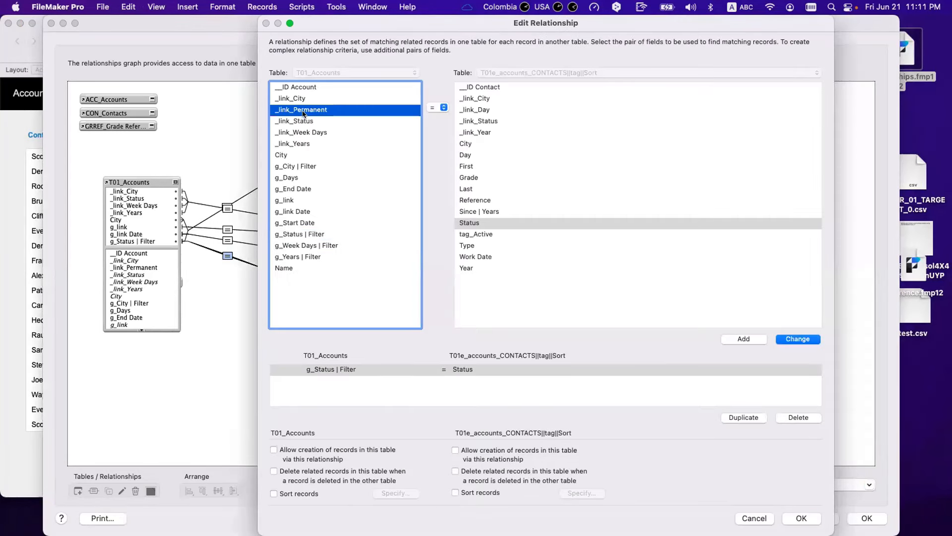
click(496, 233)
click(799, 339)
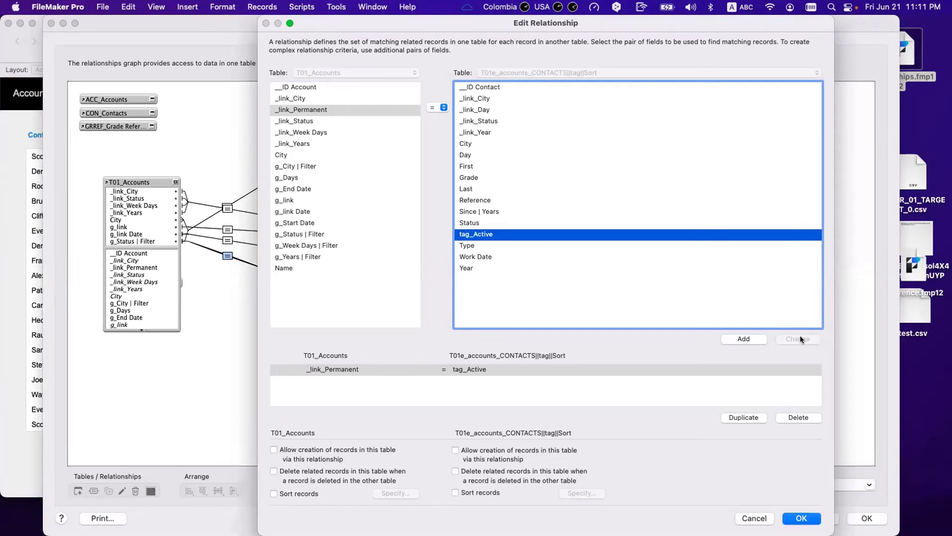
click(802, 518)
click(867, 518)
- Set _link_Permanent to 1 on the Accounts Tags layout and commit the record
click(212, 124)
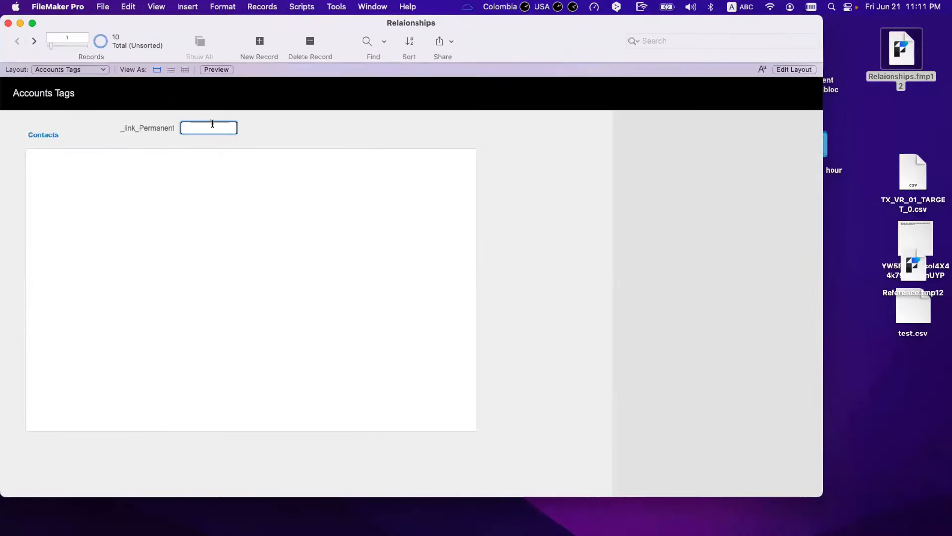
text(1)
key(Return)
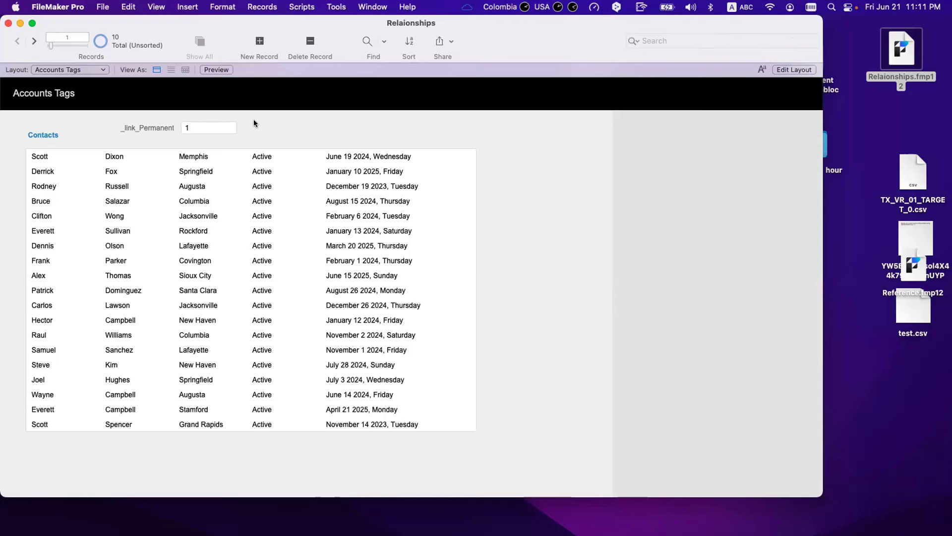
- Open a second database window on the CON_Contacts layout and move it beside the Accounts Tags window
click(373, 7)
mouse_move(336, 7)
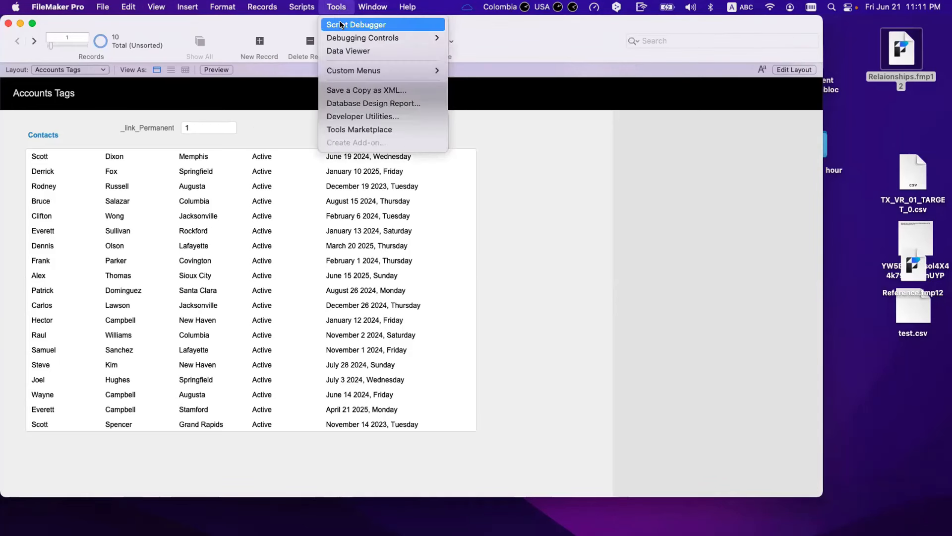
click(341, 25)
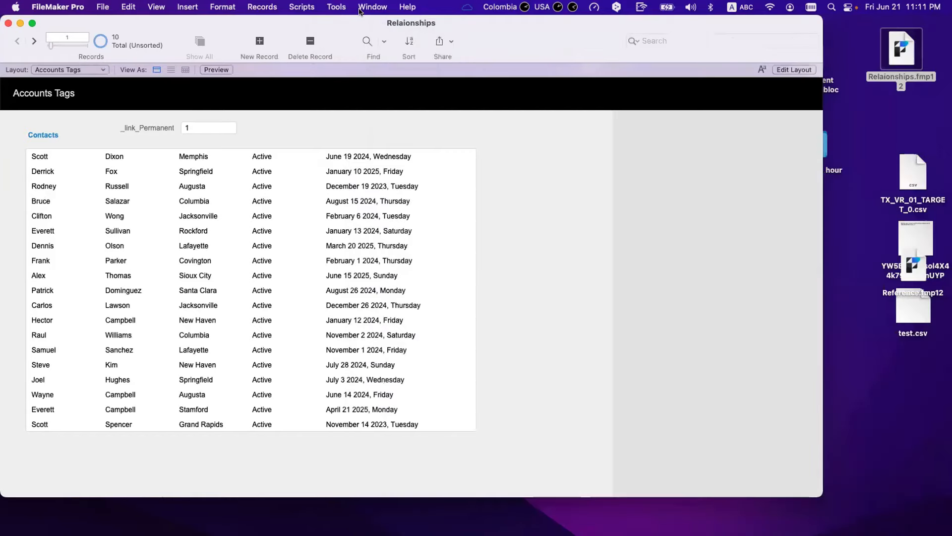
click(360, 11)
click(377, 25)
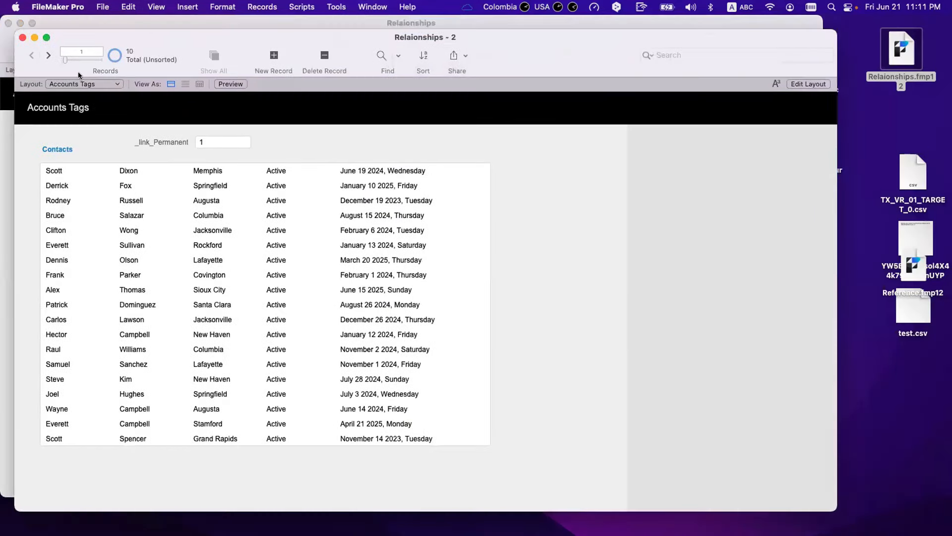
click(85, 84)
click(147, 36)
drag(140, 34, 393, 58)
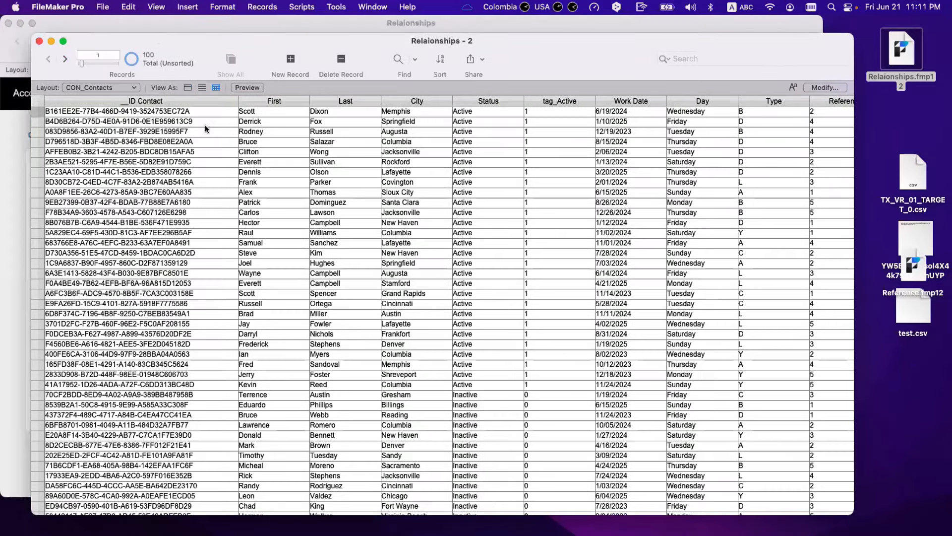
click(184, 127)
click(873, 157)
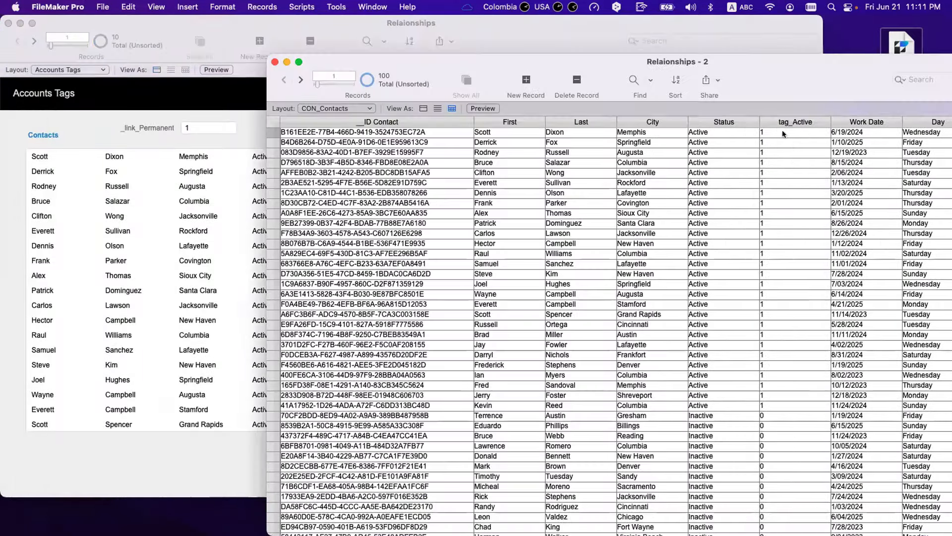
- Compare the first contact's tag_Active value with the _link_Permanent value of 1 in the Accounts Tags window
click(773, 131)
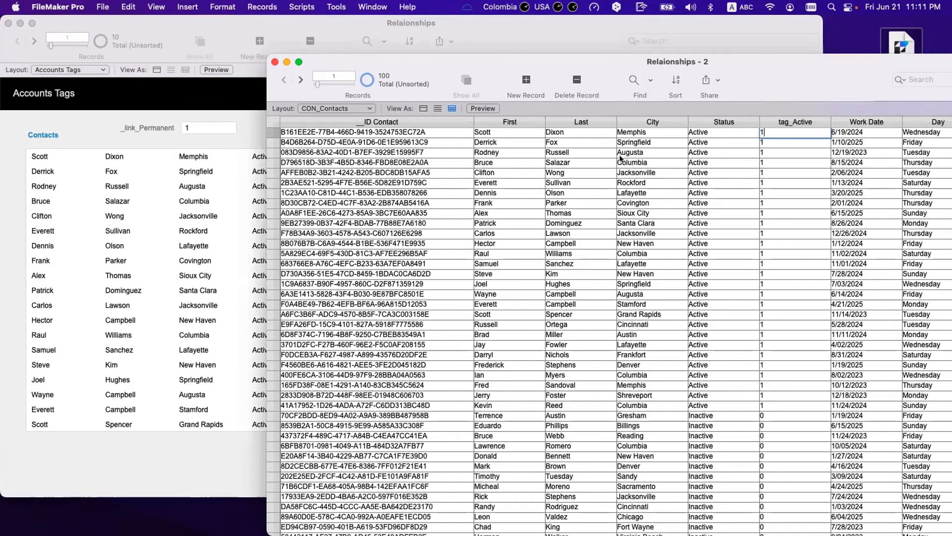
click(186, 125)
click(187, 127)
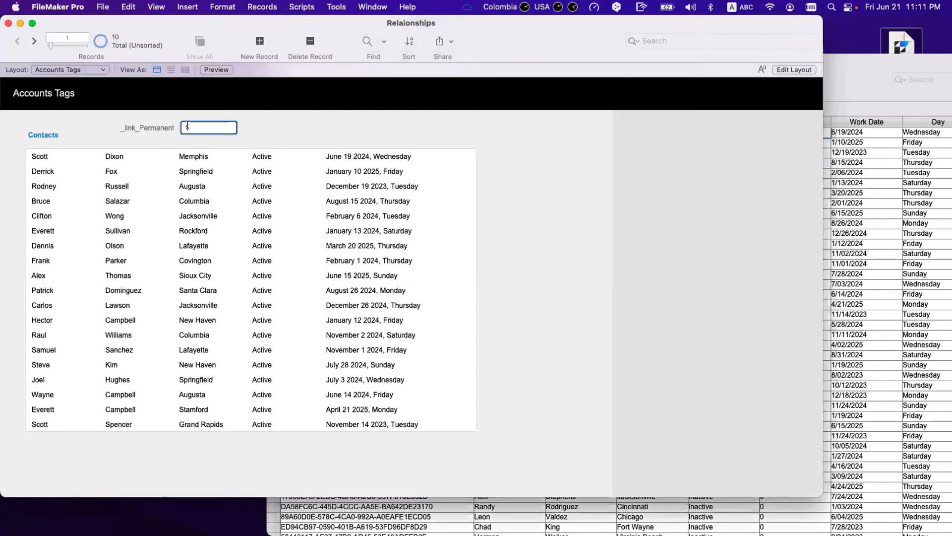
text(1)
click(853, 163)
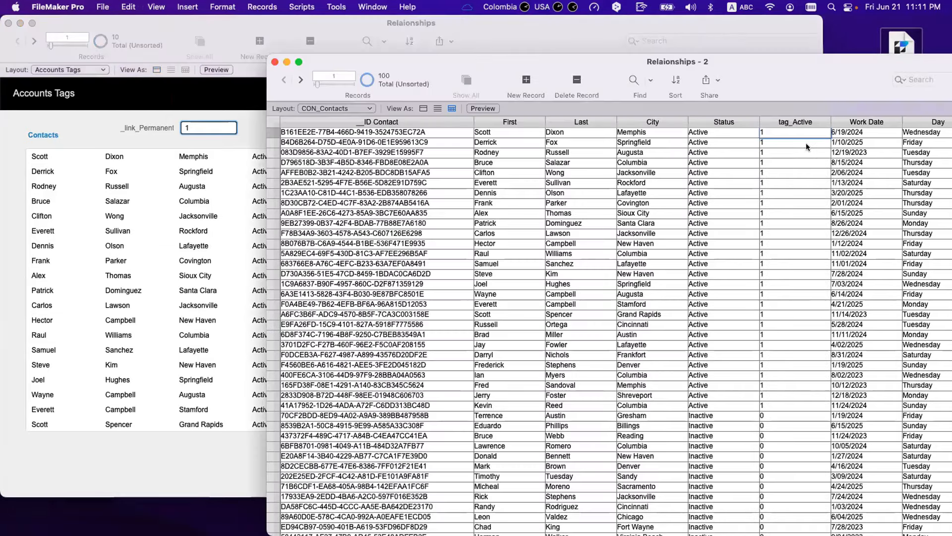
- Move the contacts window aside and inspect the relationship between T01_Accounts and T01e_accounts_CONTACTS||tag||Sort
drag(347, 61, 528, 156)
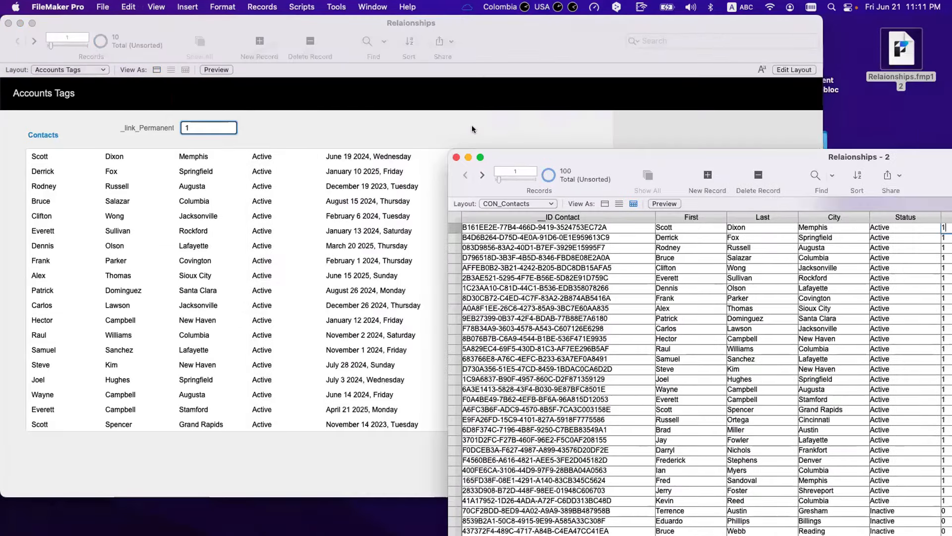
click(471, 125)
key(super+shift+d)
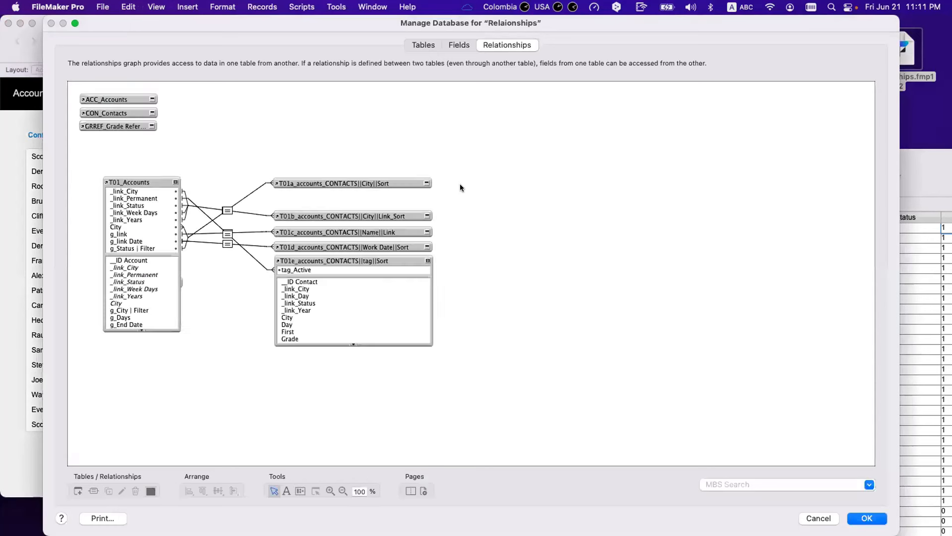
double_click(251, 257)
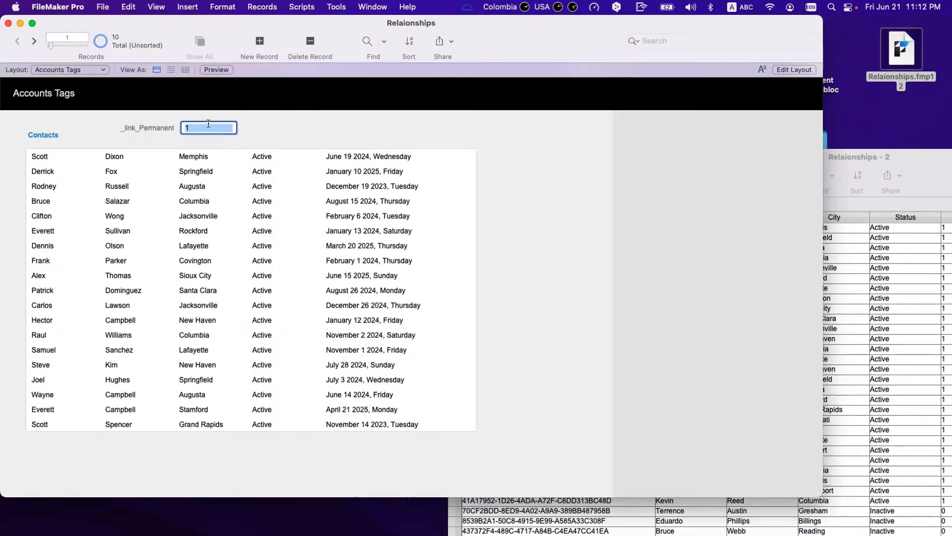
- Set _link_Permanent to 0 and commit the record to filter the portal by that value
text(0)
click(296, 121)
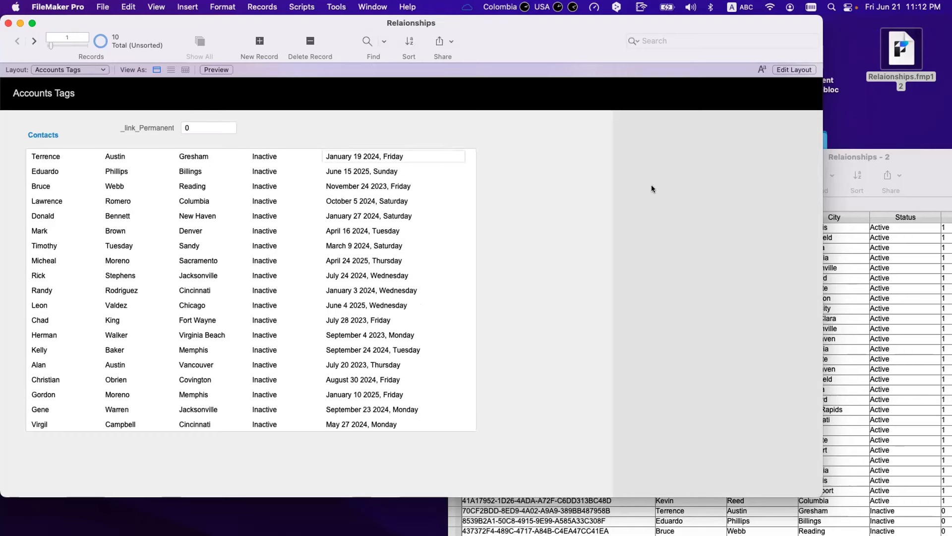
- Bring the contacts window forward and compare tag_Active with Status where the active contacts end and the inactive ones begin
drag(882, 157, 585, 78)
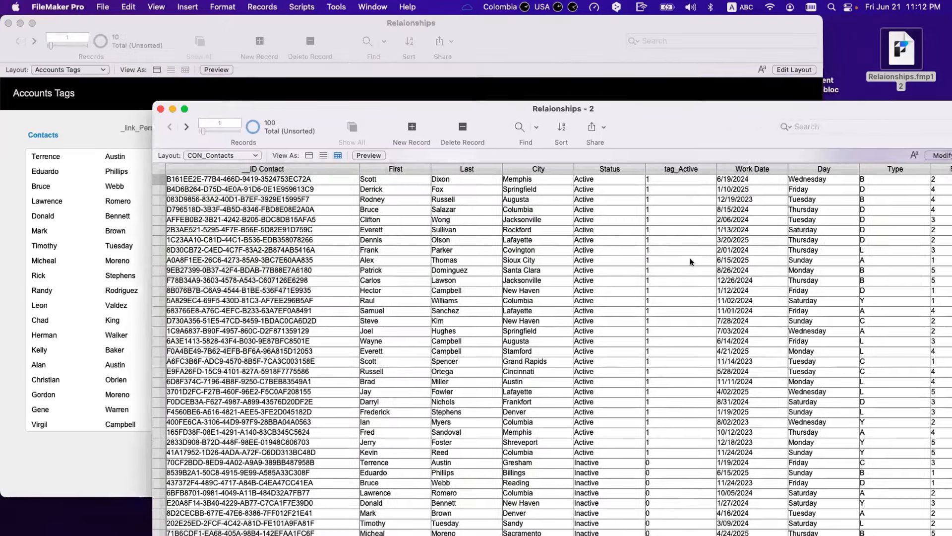
scroll(690, 263, down, 5)
right_click(650, 329)
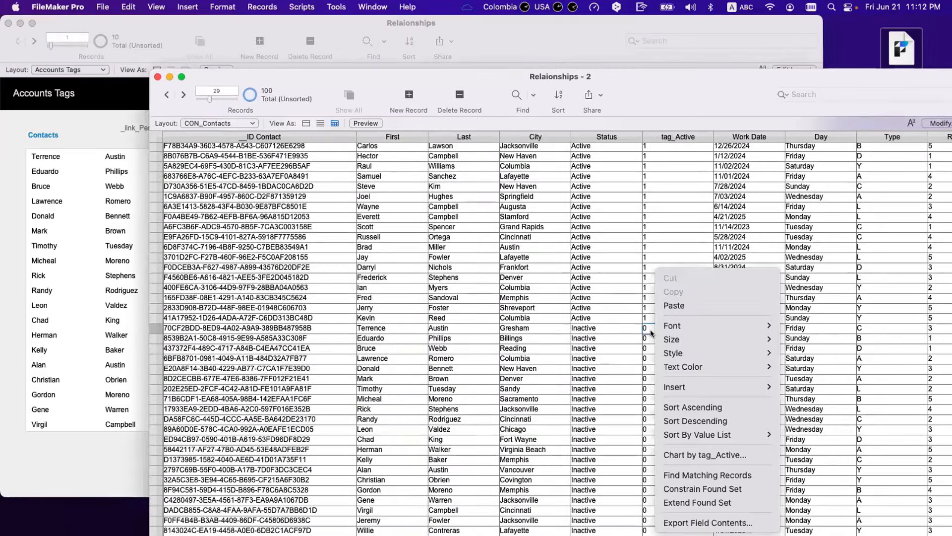
click(615, 326)
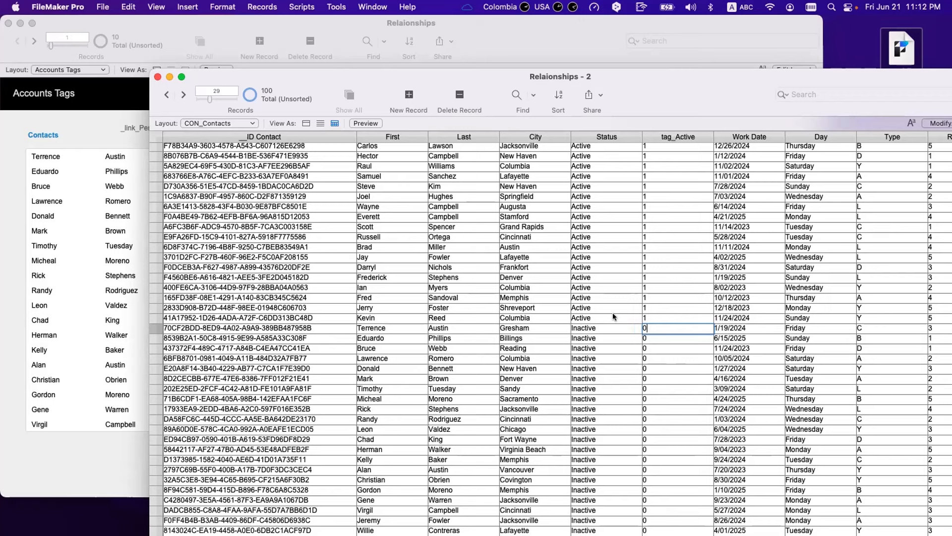
key(ctrl+Up)
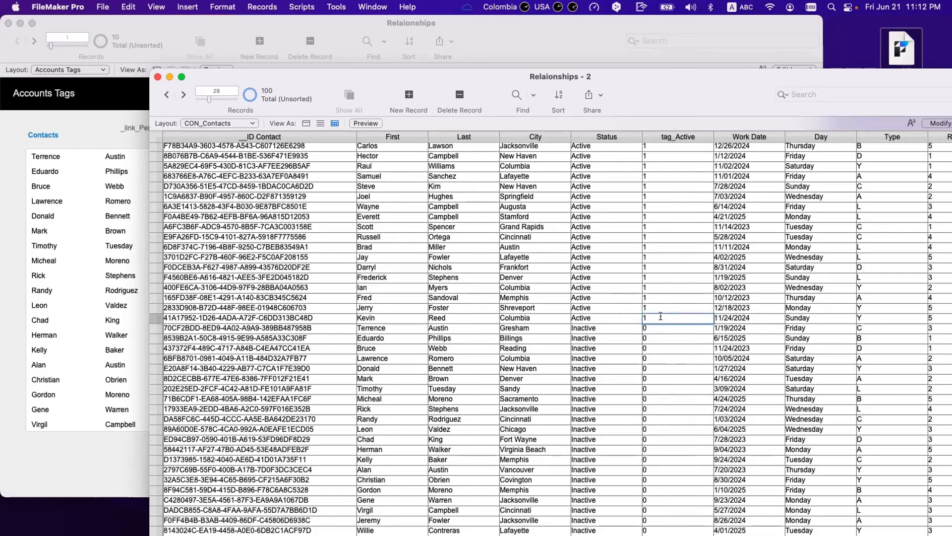
click(593, 323)
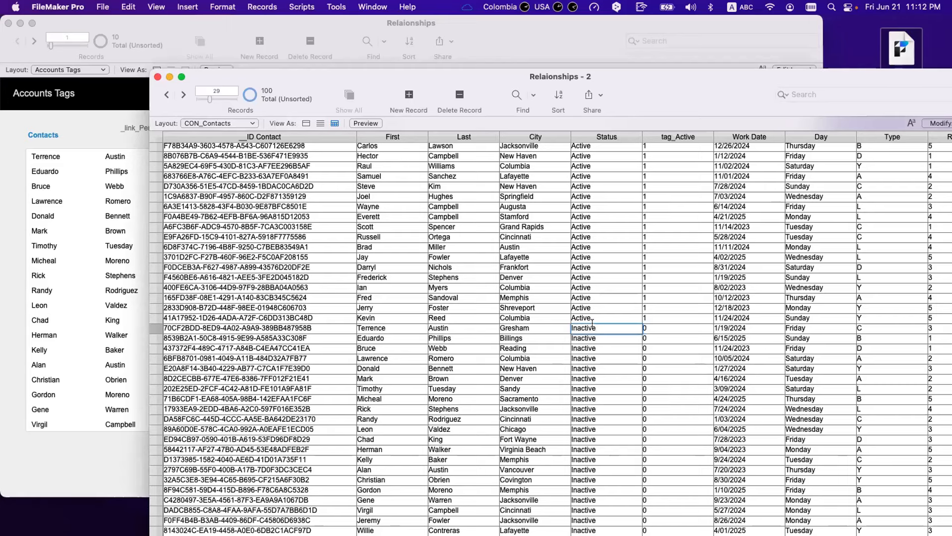
click(654, 330)
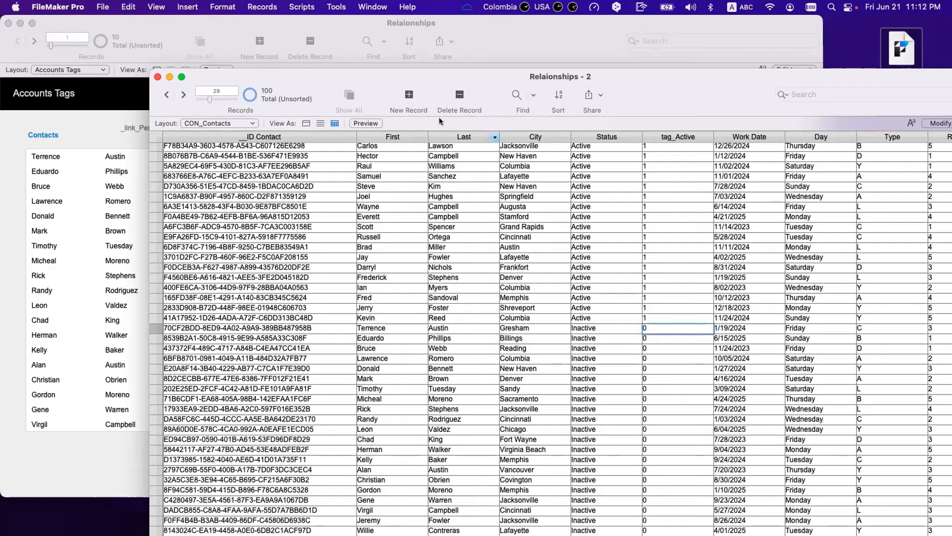
- Move the contacts window aside and switch _link_Permanent in Accounts Tags to 1 and back to 0, committing each value
drag(435, 77, 659, 269)
click(498, 127)
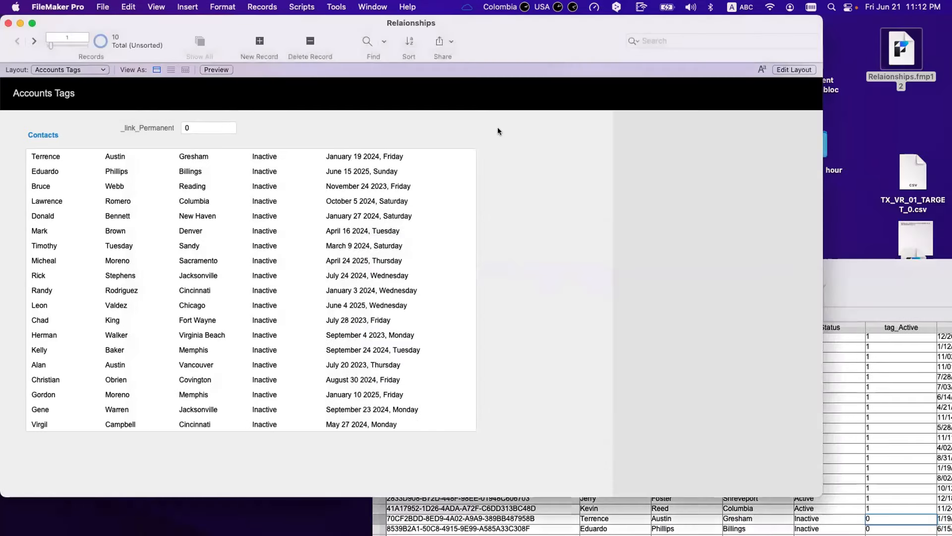
click(214, 124)
text(1)
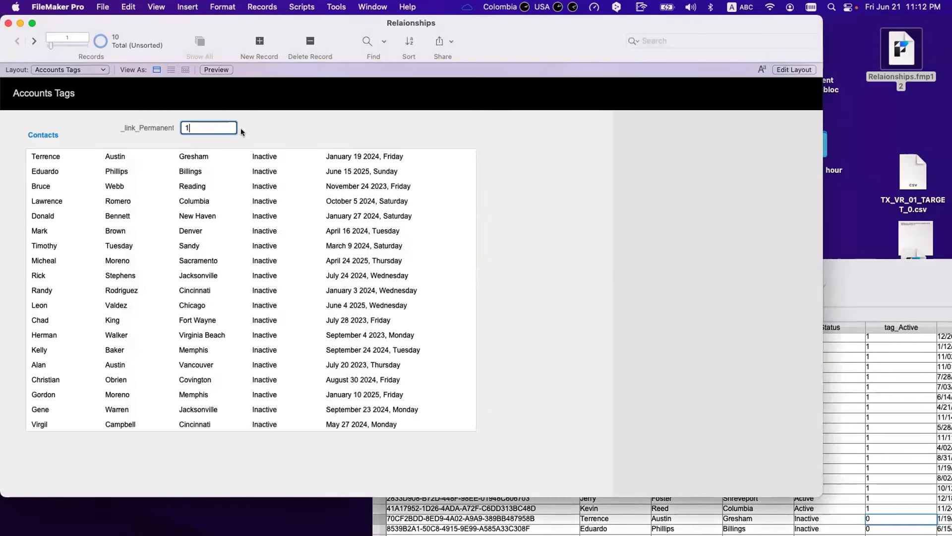
click(240, 128)
click(212, 125)
text(0)
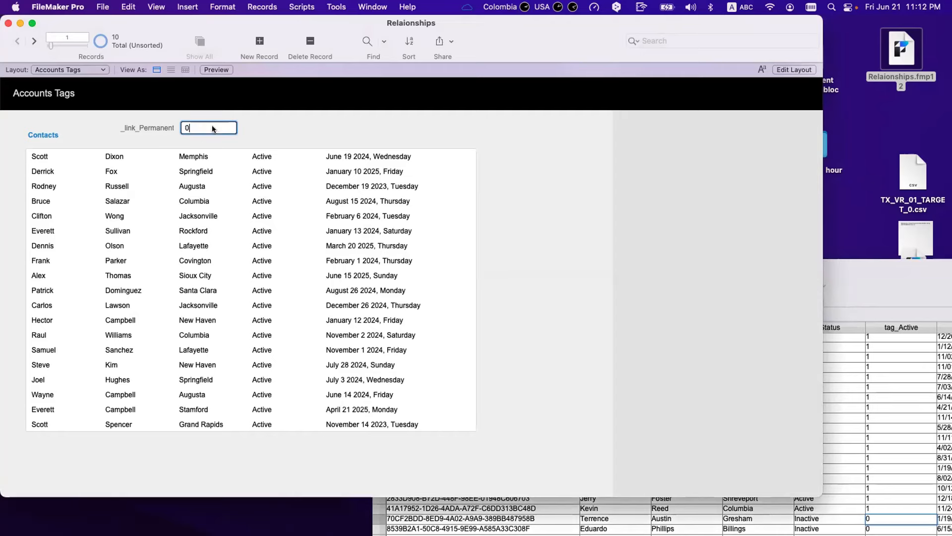
click(251, 118)
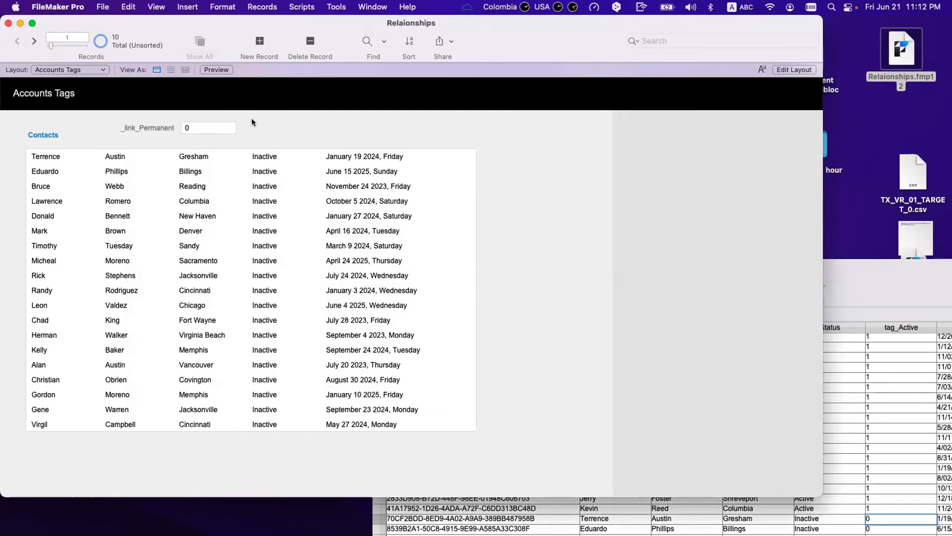
click(212, 125)
- Bring the contacts window to the front and examine the Day column for weekday and weekend values
click(915, 264)
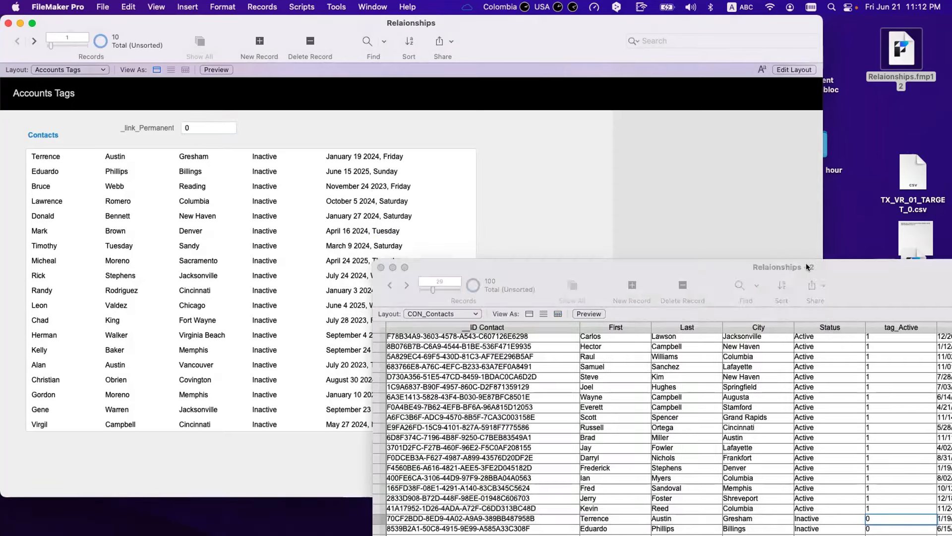
drag(806, 266, 795, 262)
drag(747, 194, 668, 70)
click(724, 204)
drag(595, 66, 571, 66)
key(ctrl+alt+c)
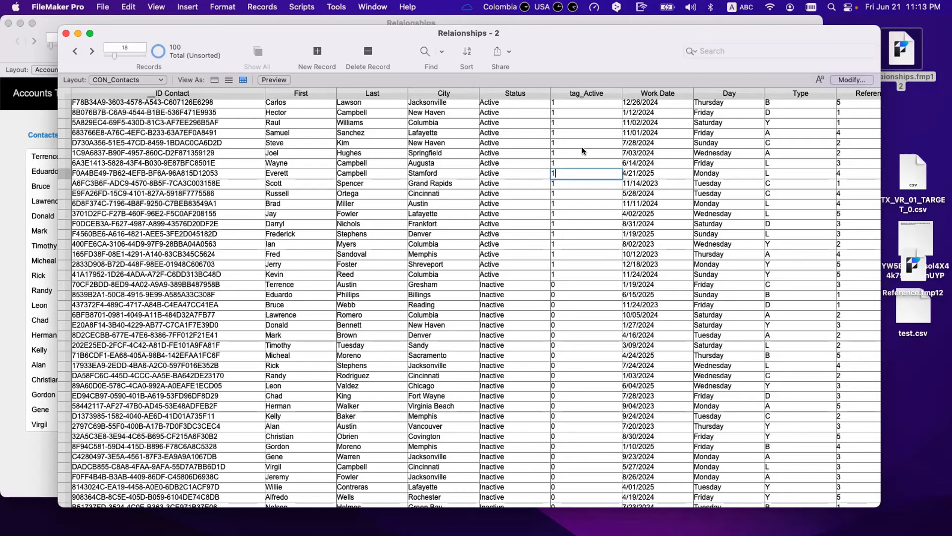
click(721, 172)
click(725, 181)
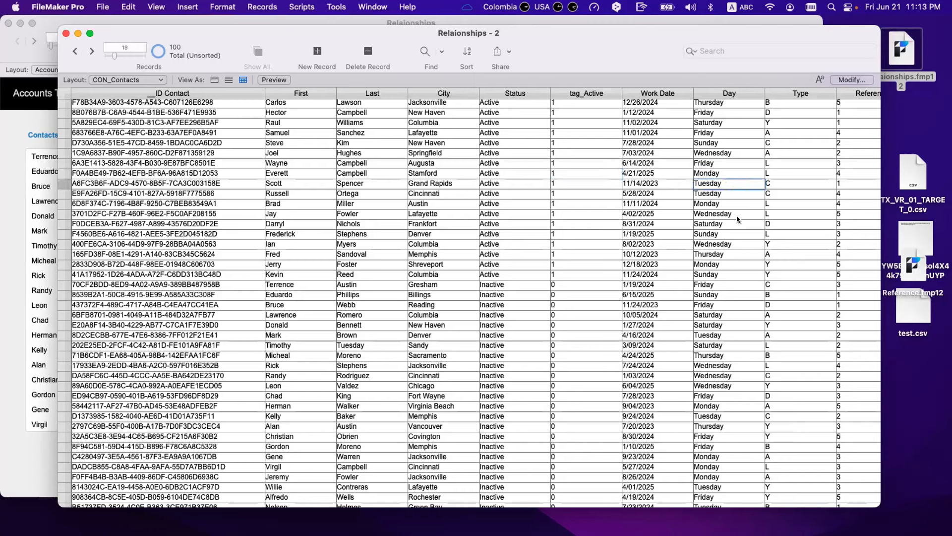
click(737, 215)
click(739, 223)
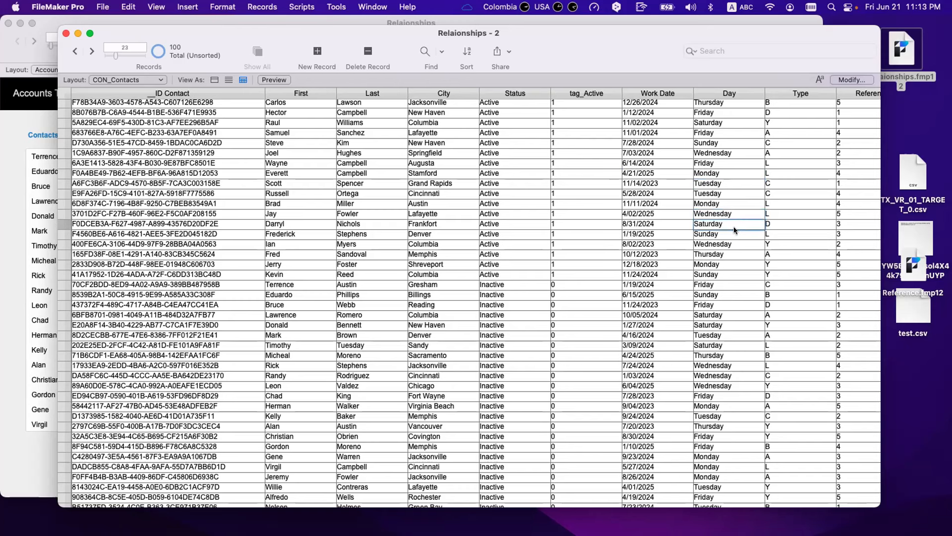
click(730, 233)
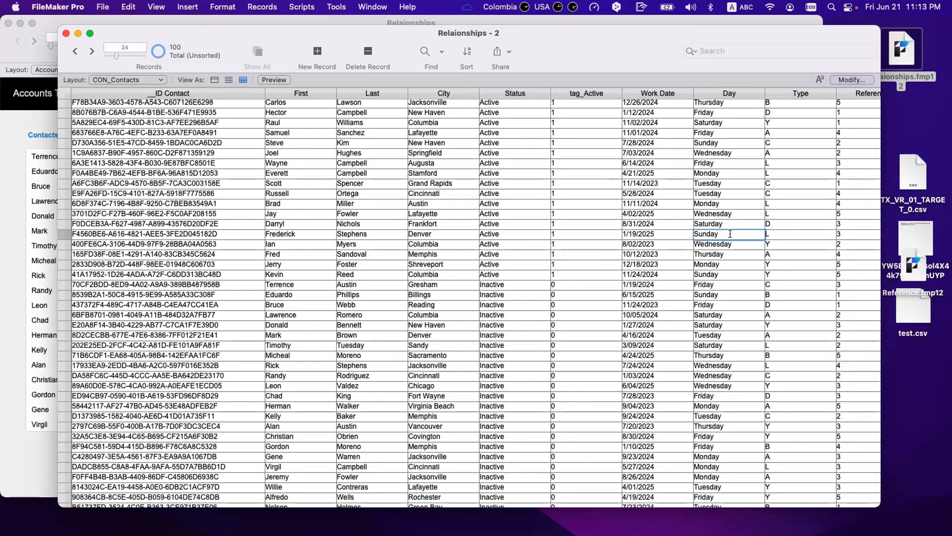
- Duplicate the tag_Active field in the CON_Contacts table's field definitions
key(super+shift+d)
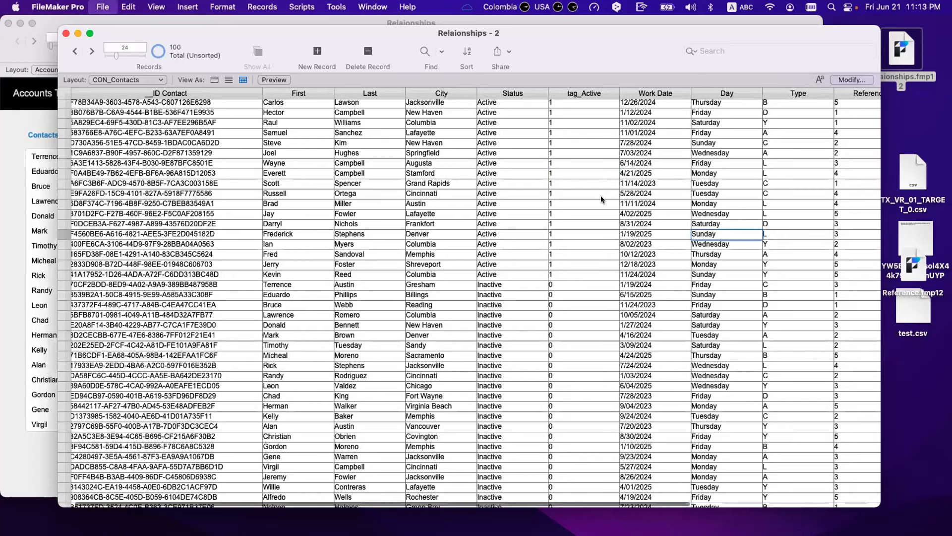
click(459, 45)
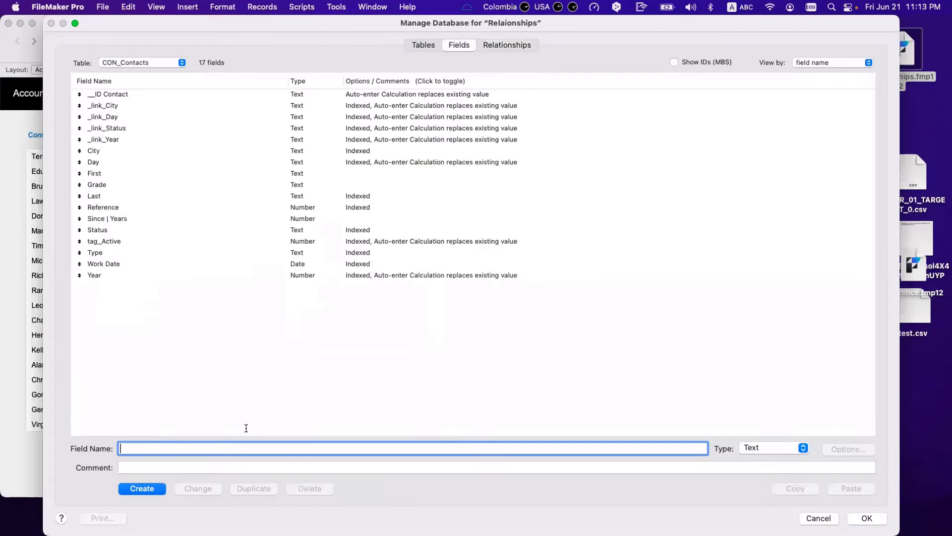
click(137, 240)
click(254, 488)
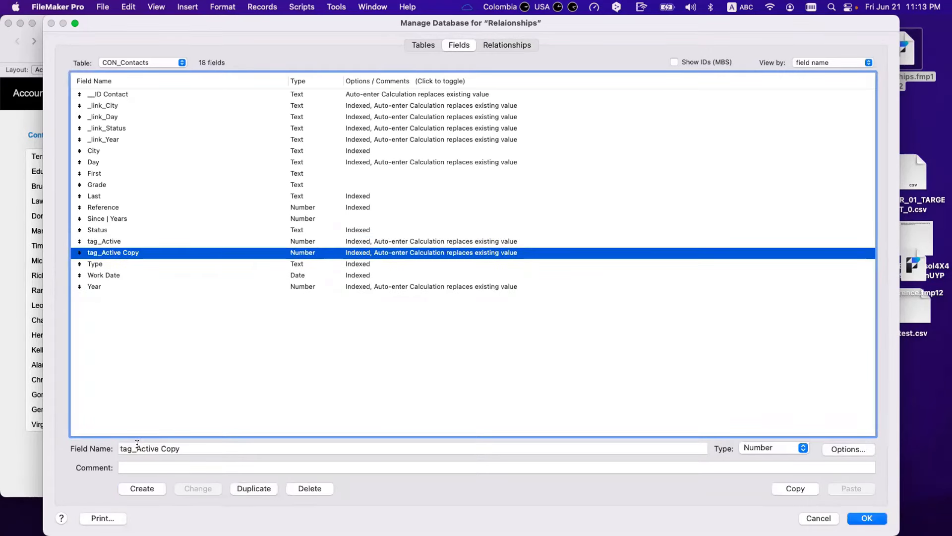
- Rename the duplicated tag_Active field as tag_WorkDays
click(139, 448)
key(shift+super+Right)
key(BackSpace)
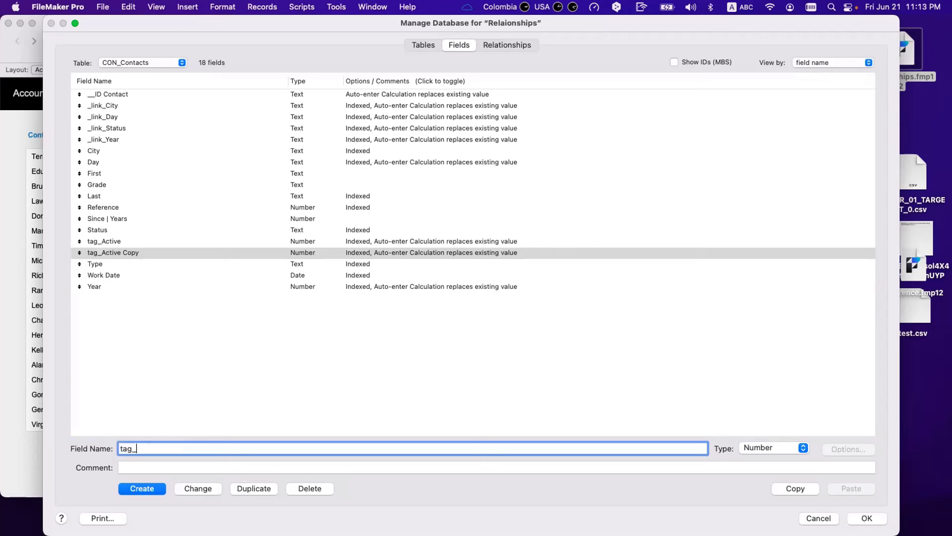
text(WeekDays)
drag(136, 448, 151, 446)
text(Work)
click(195, 489)
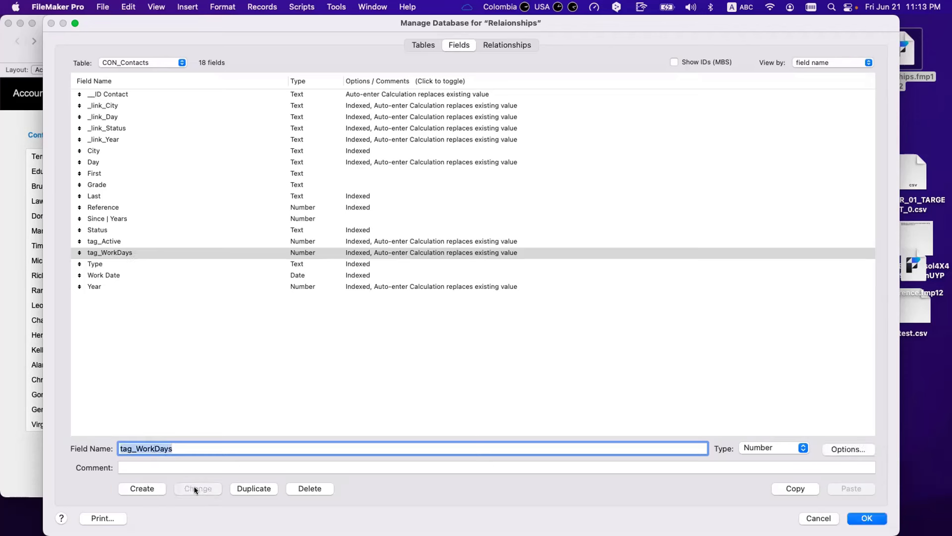
- Open and close the tag_WorkDays field options, and save the database definition changes
double_click(317, 254)
key(Return)
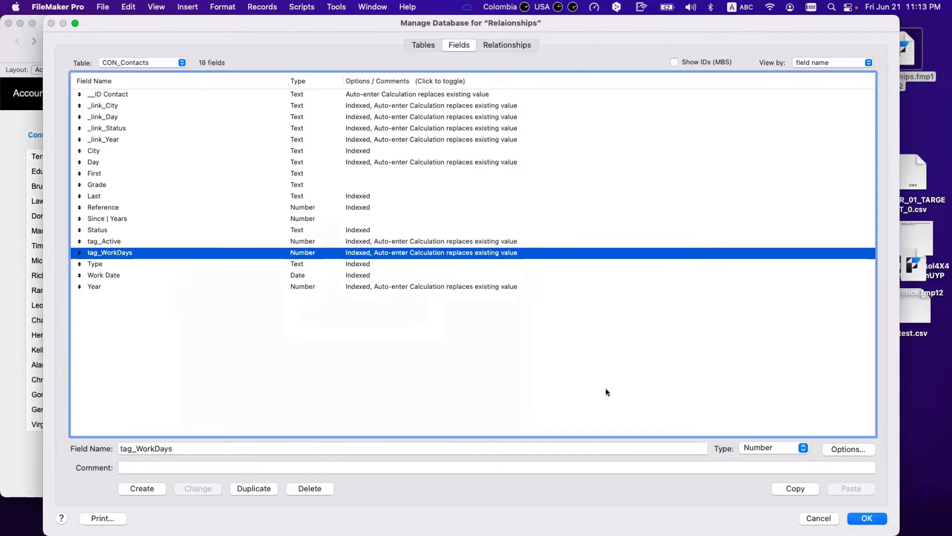
key(Return)
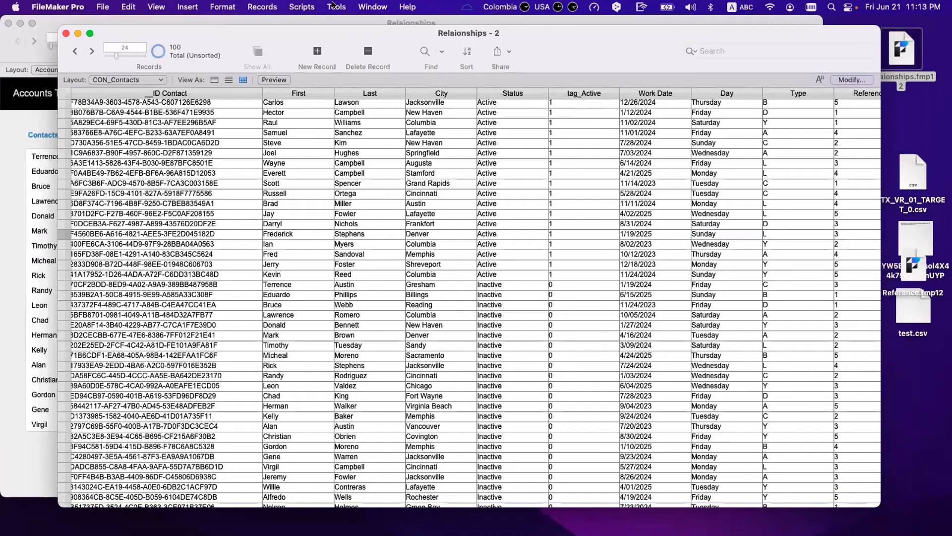
click(335, 7)
click(347, 53)
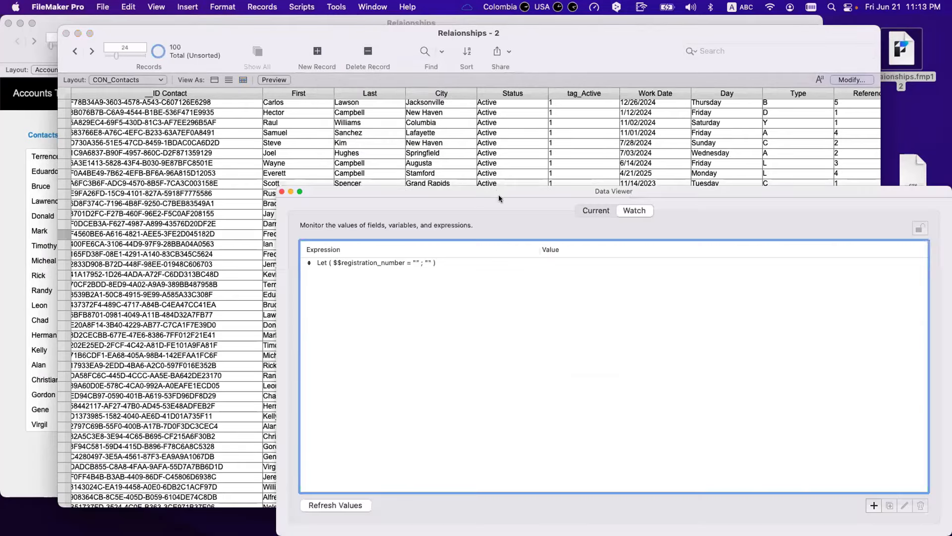
click(874, 505)
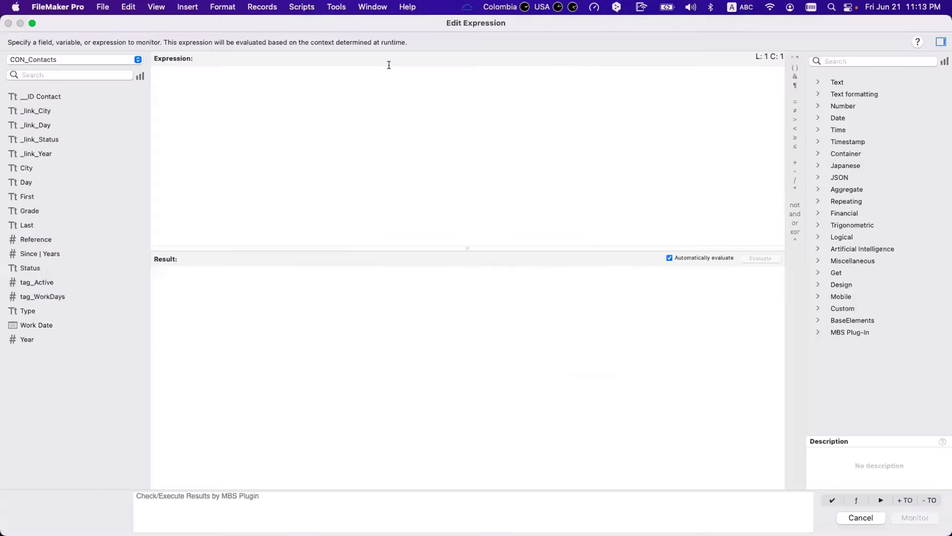
drag(383, 25, 439, 64)
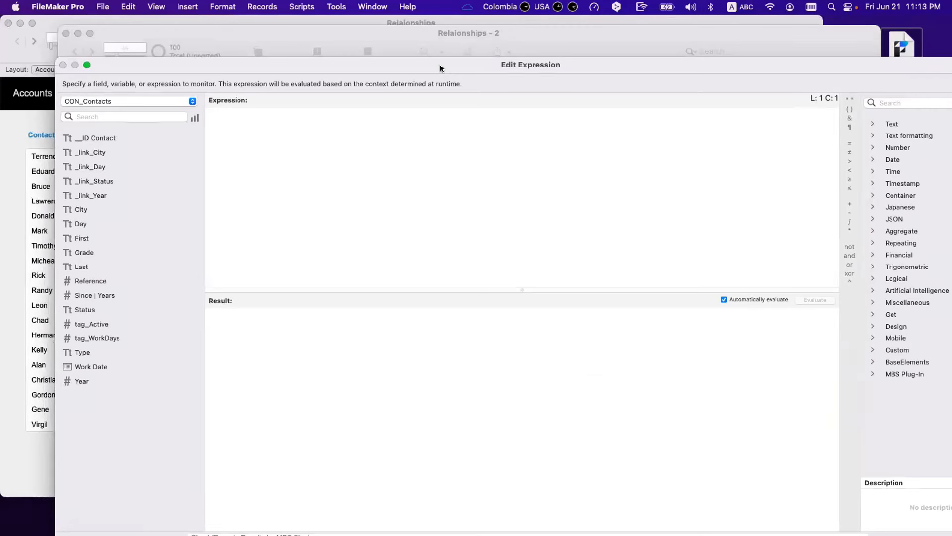
drag(317, 72, 314, 72)
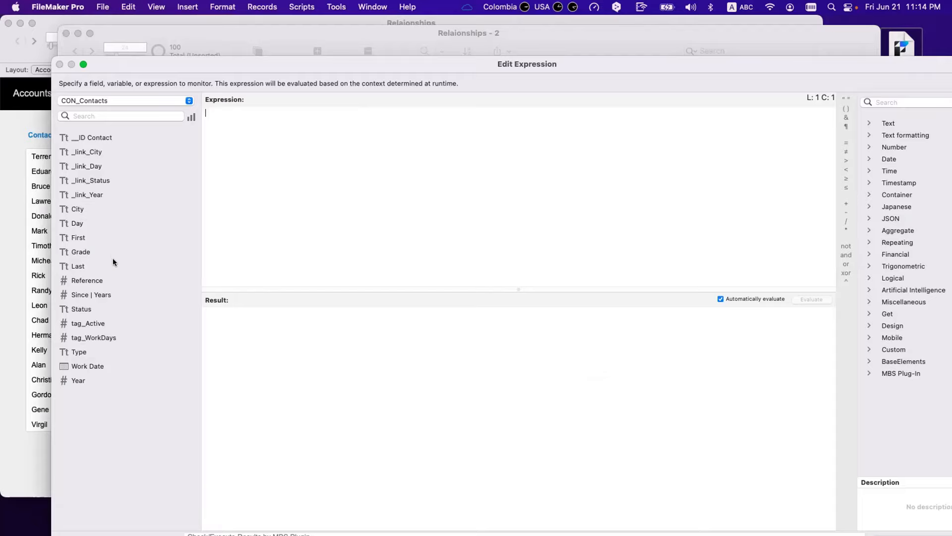
key(Escape)
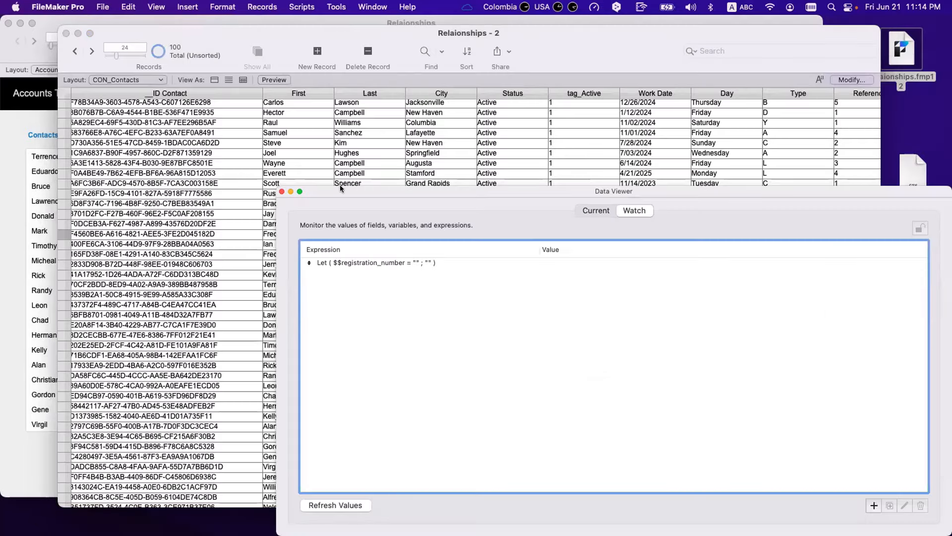
click(282, 191)
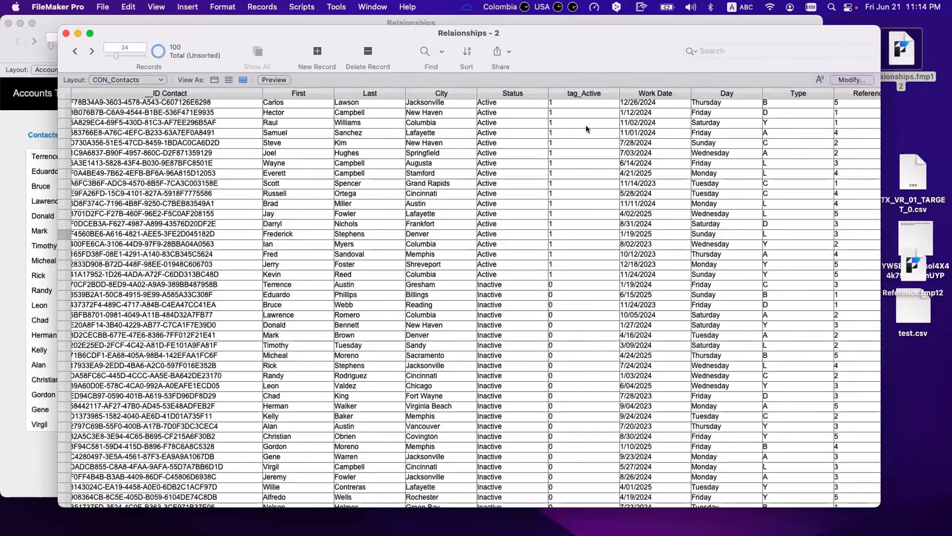
- Try to add the tag_WorkDays field as a column in the CON_Contacts table view
scroll(590, 126, right, 8)
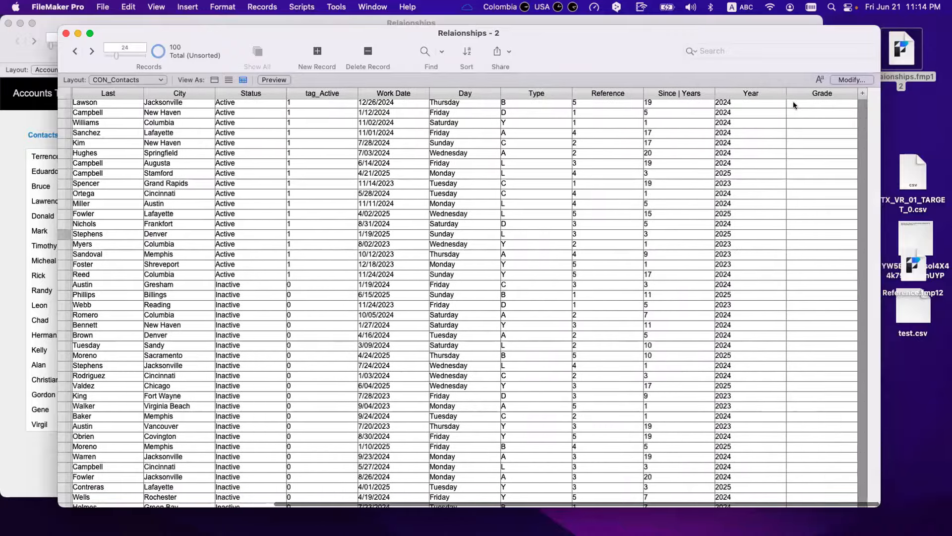
click(851, 80)
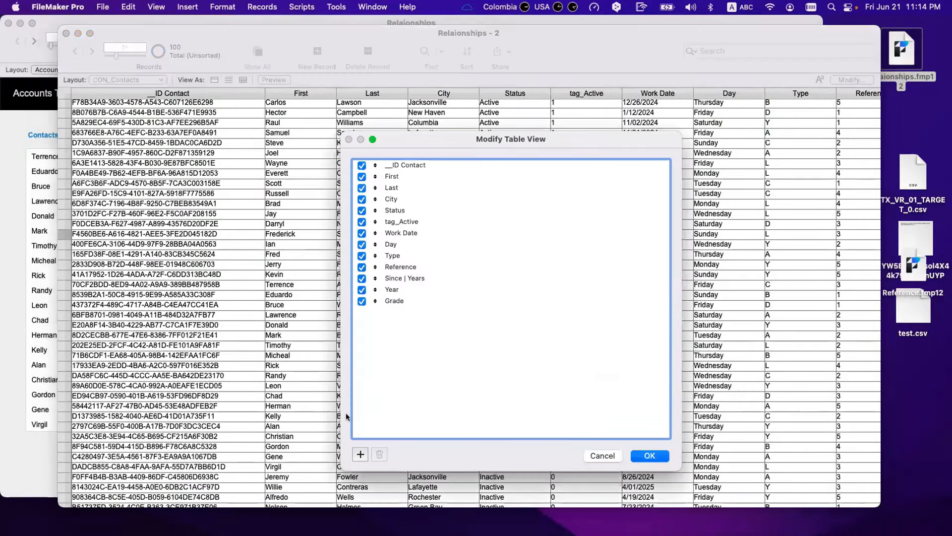
click(354, 453)
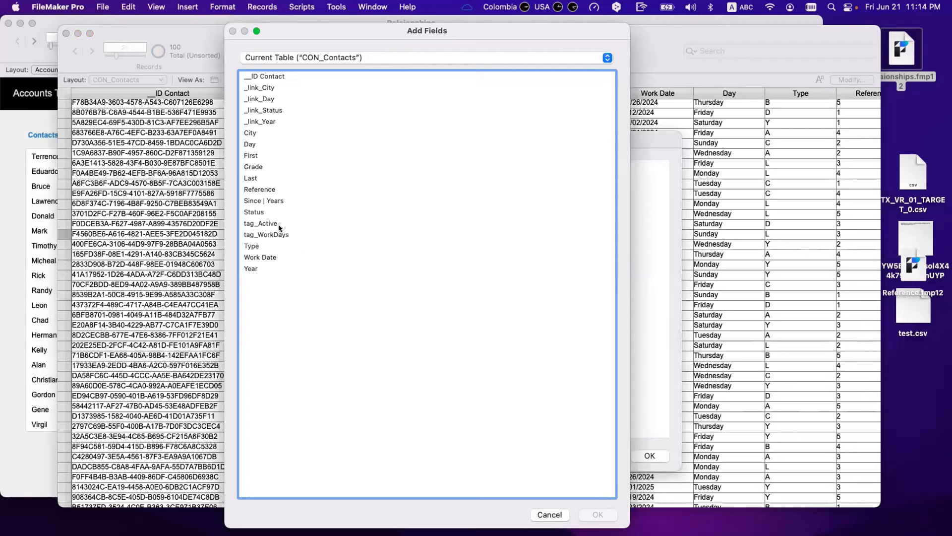
click(278, 258)
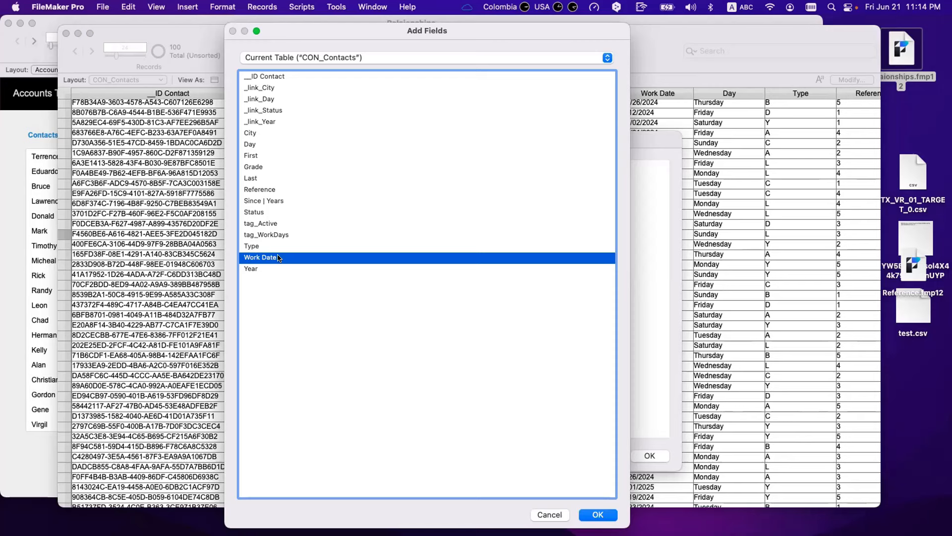
click(278, 236)
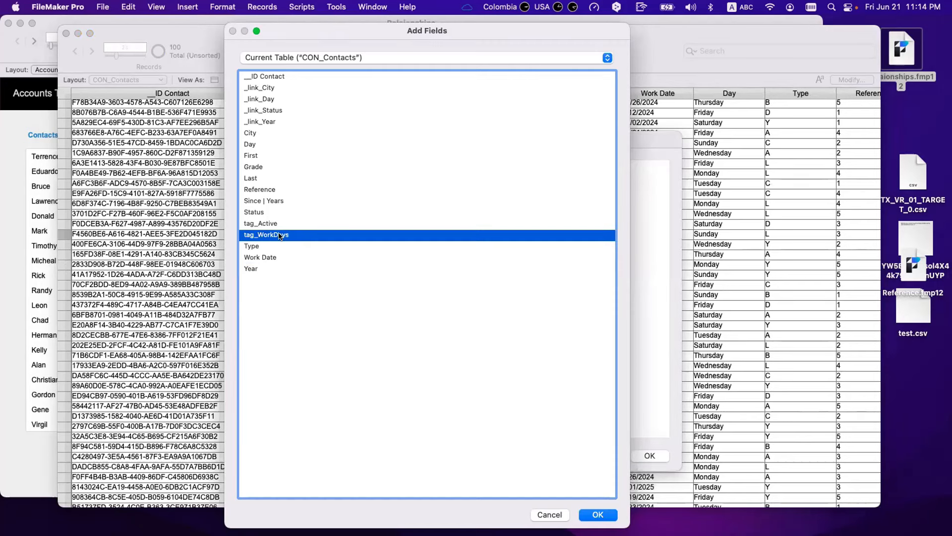
click(252, 147)
key(Escape)
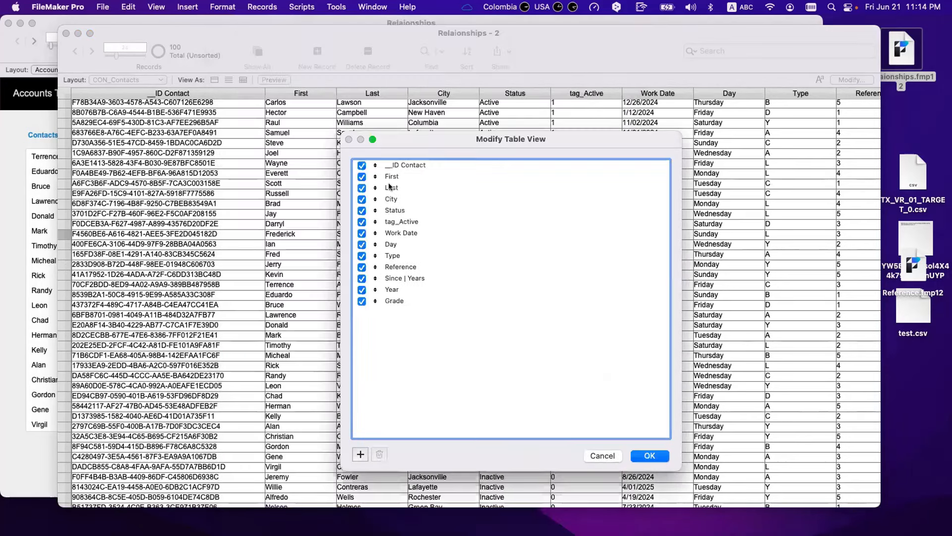
key(Return)
- Review the CON_Contacts field definitions, and select the Work Date and Day values of the record dated 7/28/2024
key(super+shift+d)
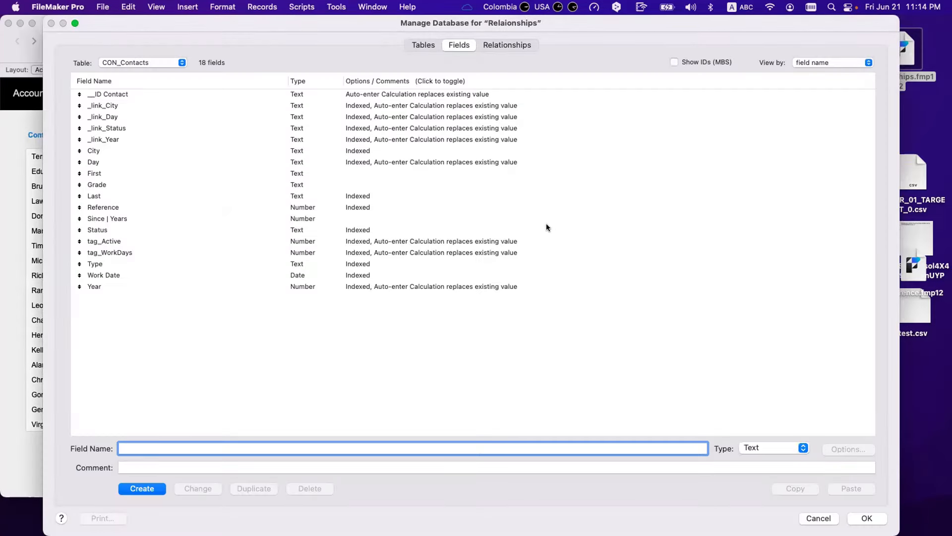
key(Escape)
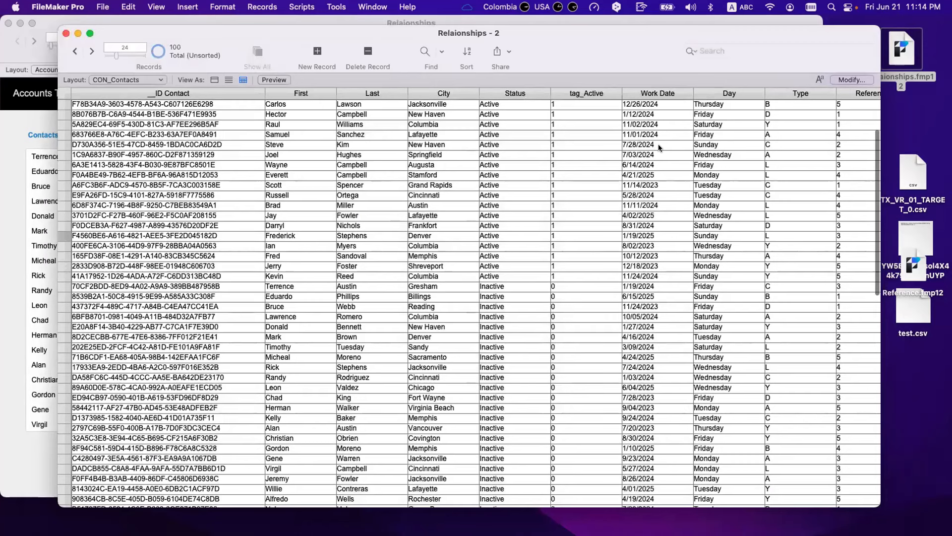
click(658, 143)
drag(658, 143, 605, 144)
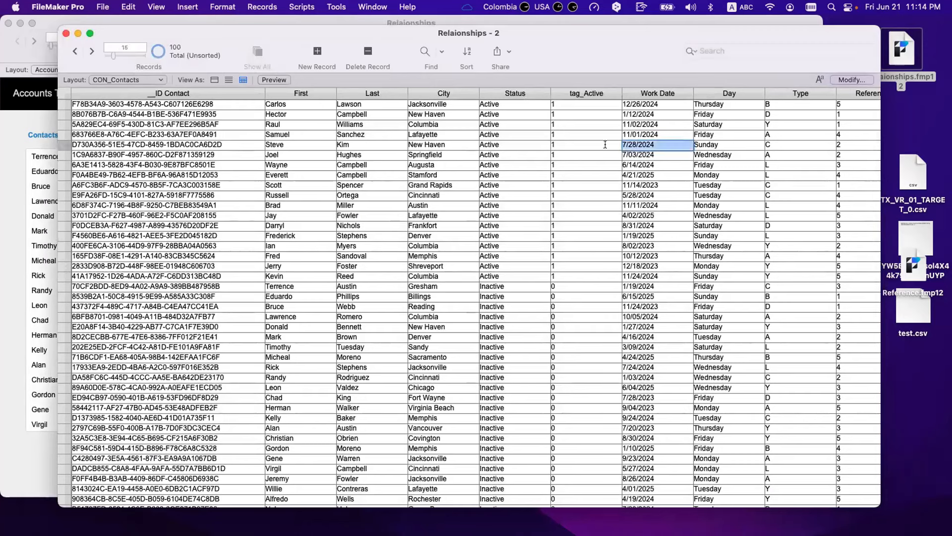
click(709, 144)
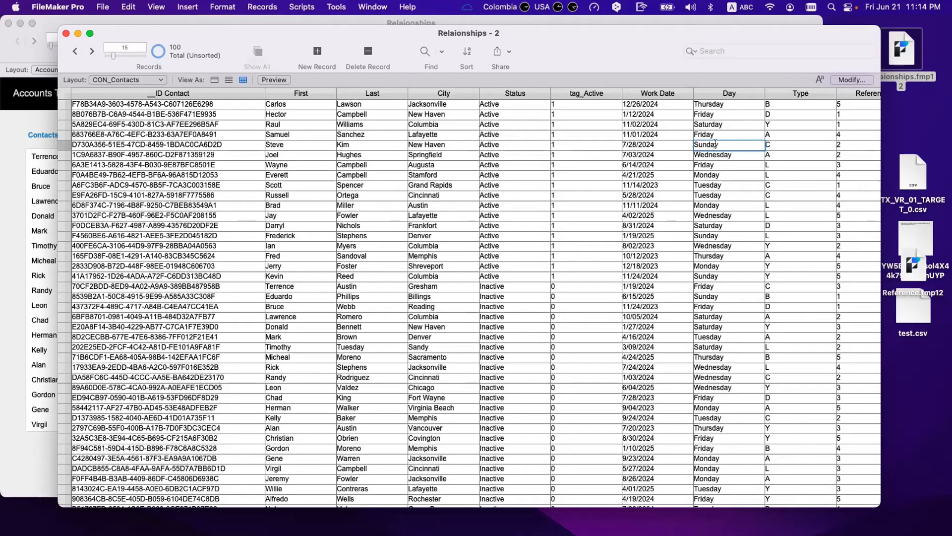
drag(719, 143, 685, 144)
- Add the watch expression DayOfWeek ( CON_Contacts::Work Date ) to the Data Viewer
click(336, 7)
click(354, 50)
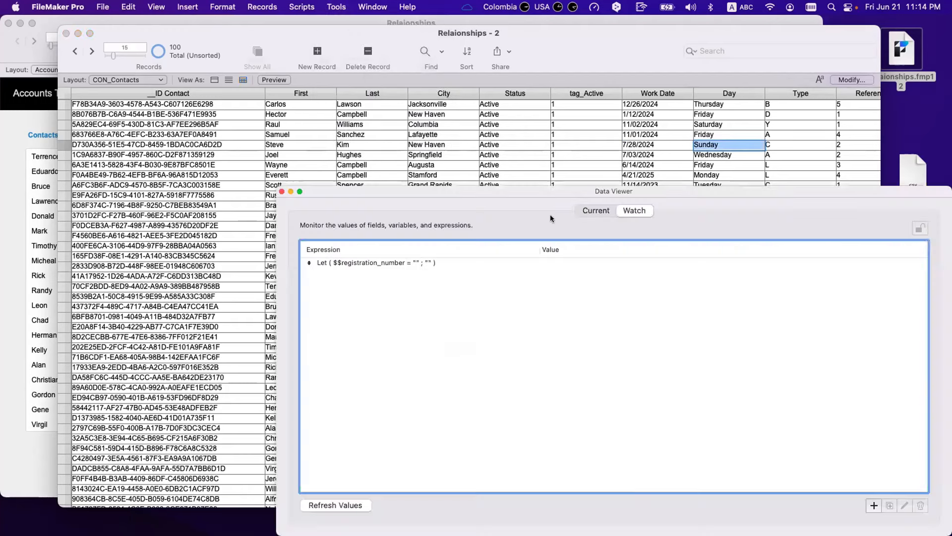
click(867, 507)
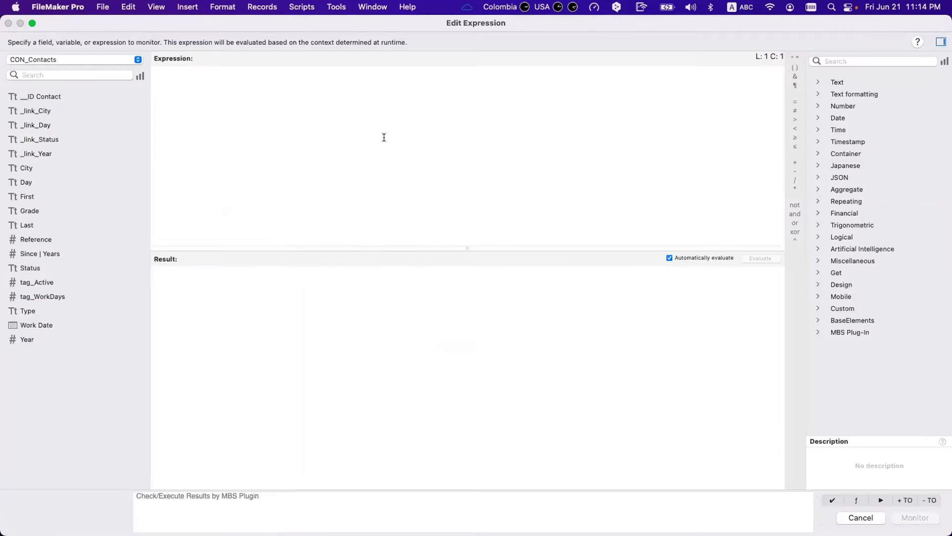
text(day)
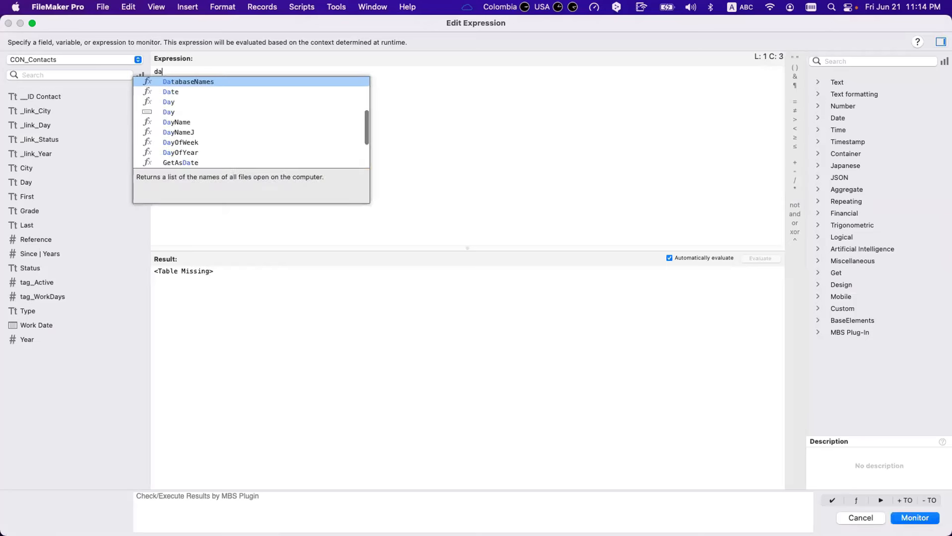
key(Down)
key(Down)
key(Down)
key(Down)
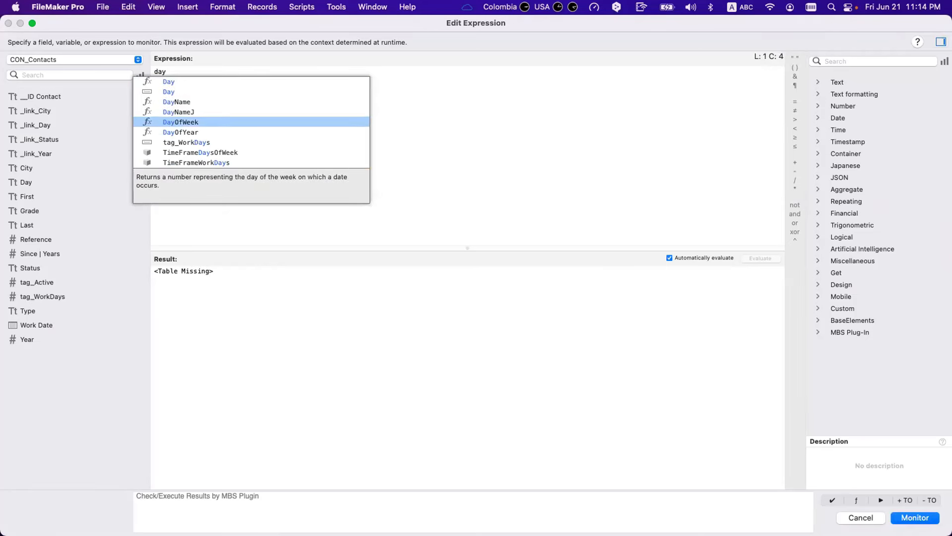
key(Return)
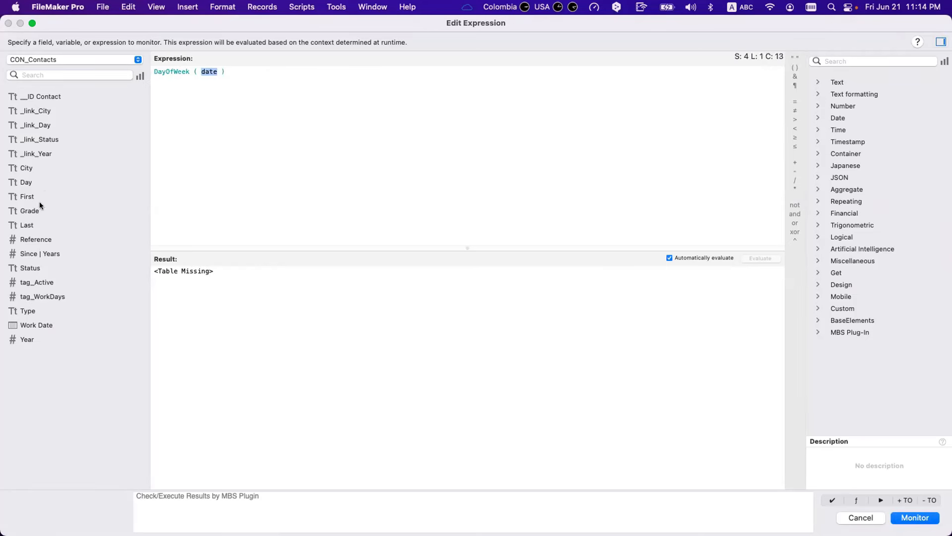
double_click(36, 325)
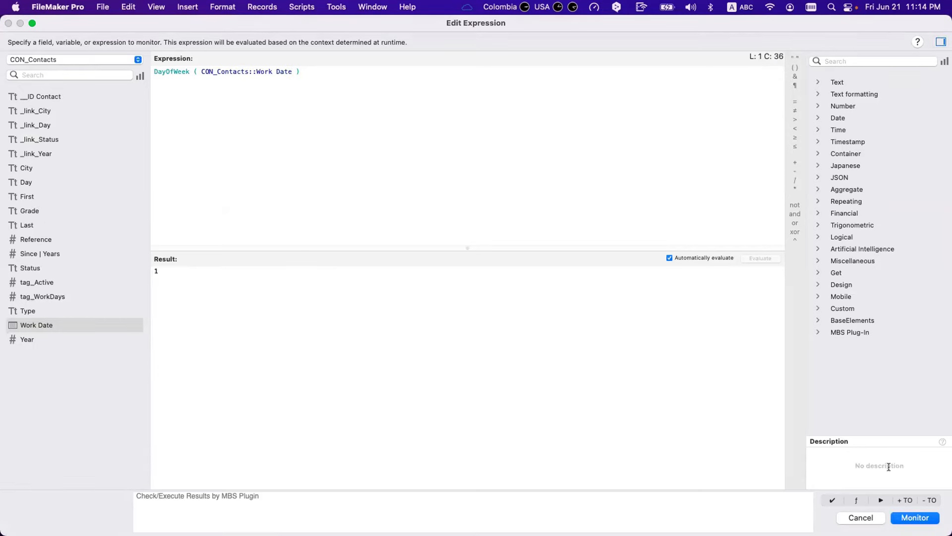
key(Return)
- Compare the watched DayOfWeek value across contact records whose days are Wednesday, Friday, Thursday and Sunday
drag(427, 190, 469, 187)
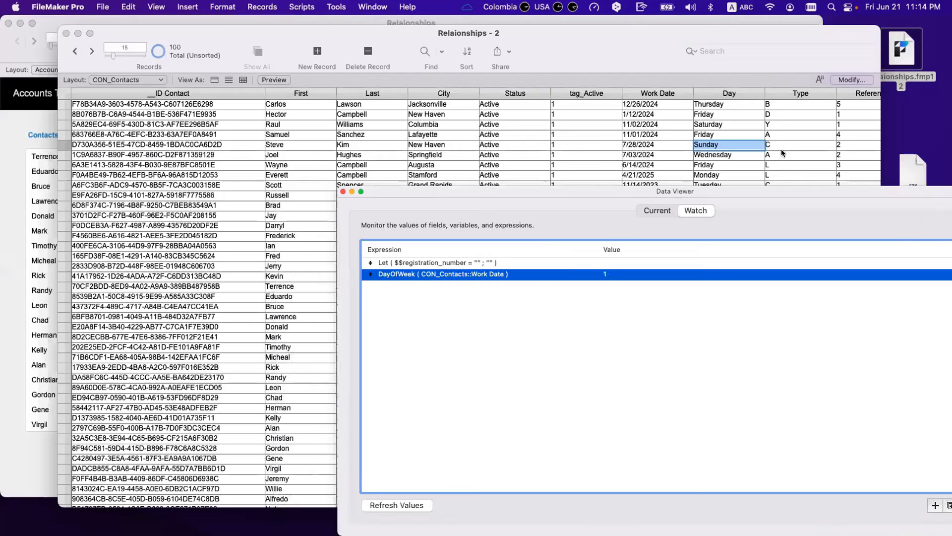
click(742, 152)
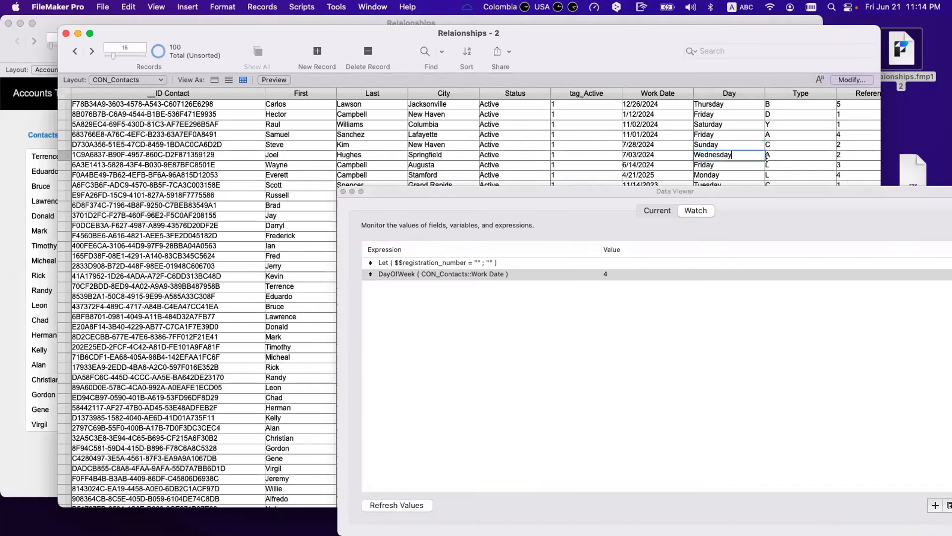
click(715, 164)
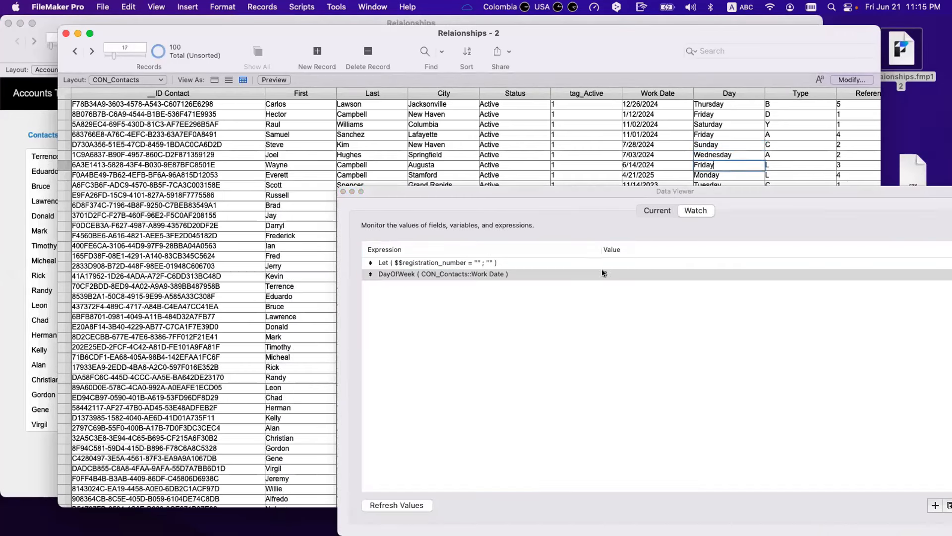
drag(675, 190, 551, 293)
click(724, 104)
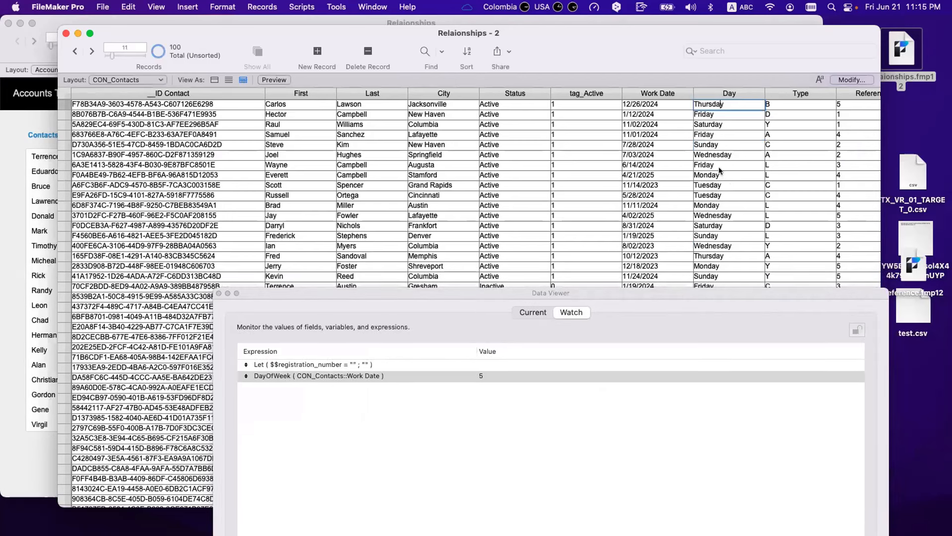
click(717, 234)
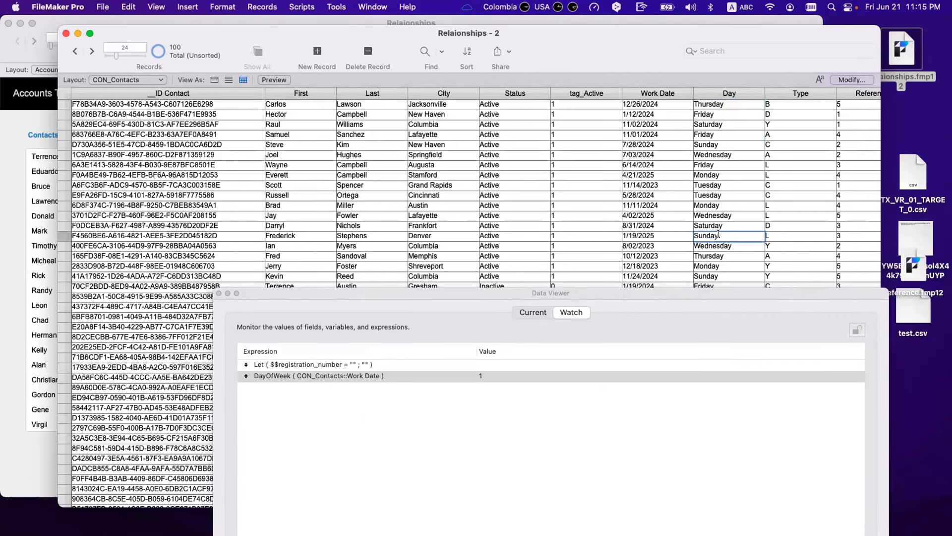
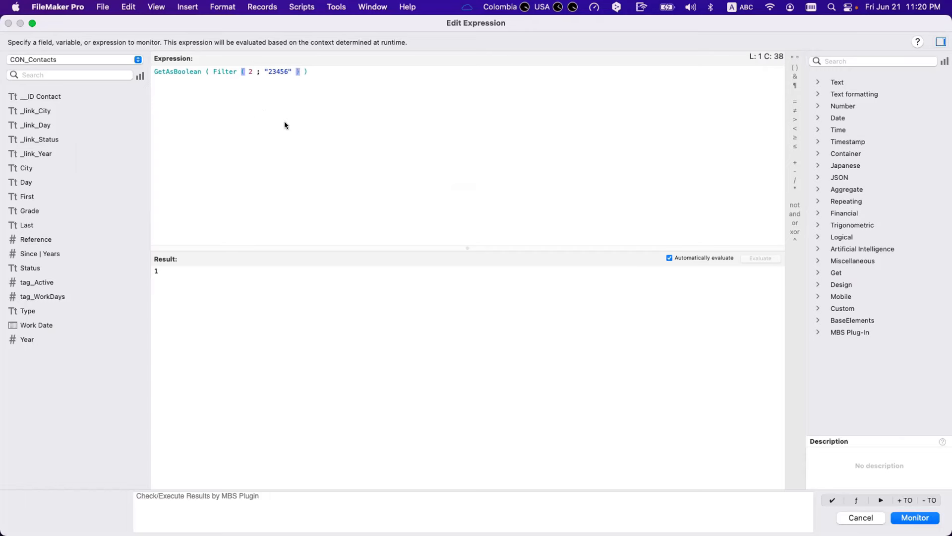
key(Escape)
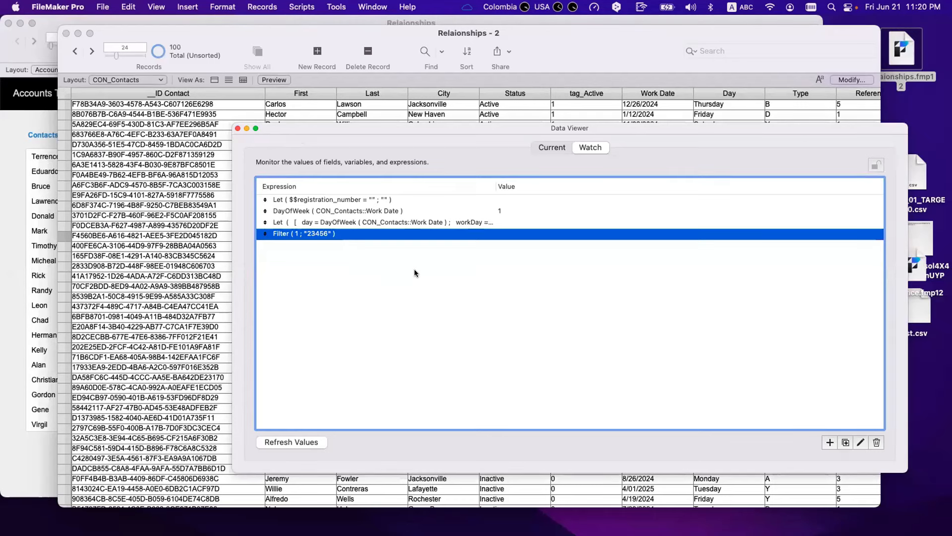
click(829, 441)
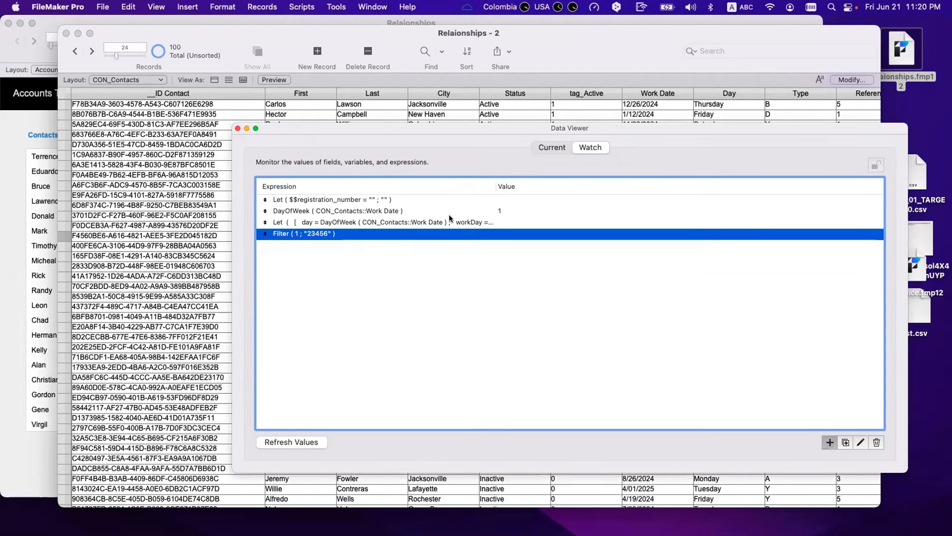
text(days)
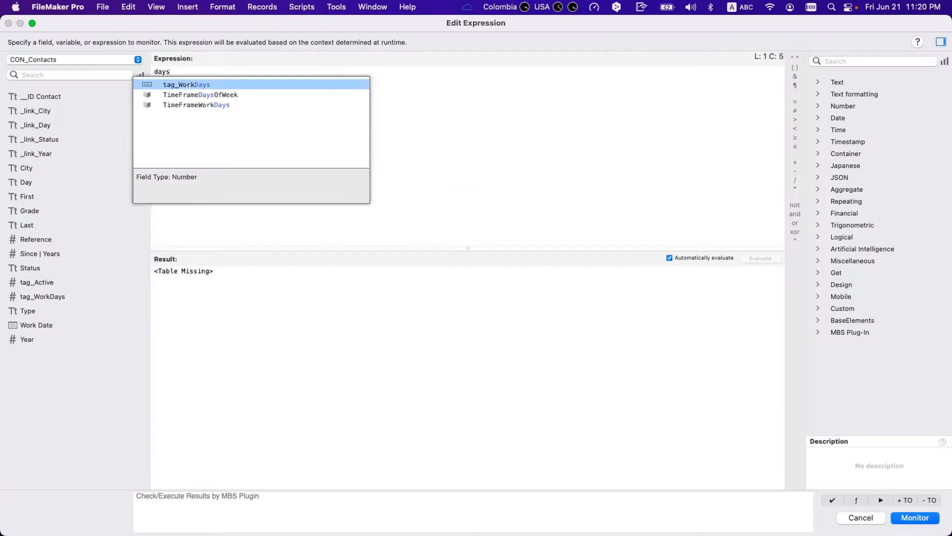
key(BackSpace)
key(BackSpace)
key(BackSpace)
key(BackSpace)
text(day)
key(Escape)
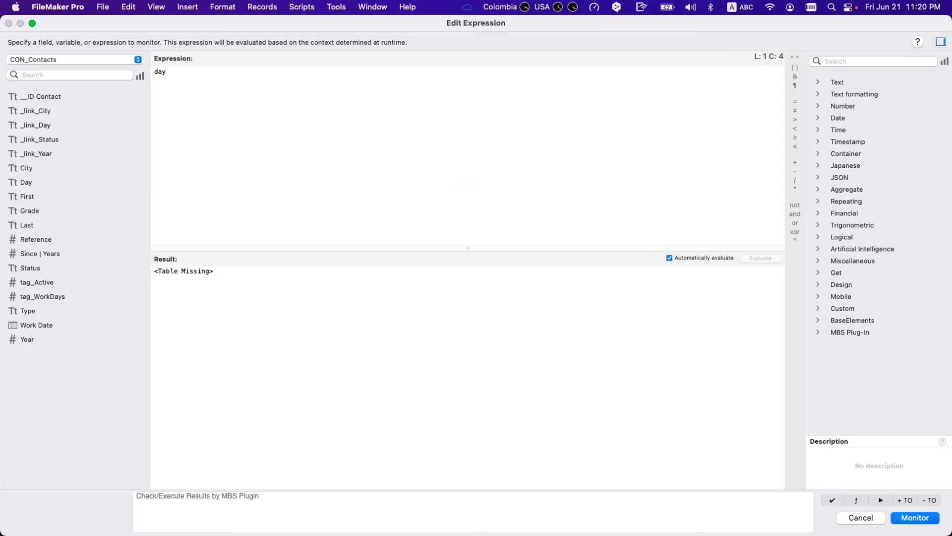
text(o)
key(Escape)
key(BackSpace)
text(of)
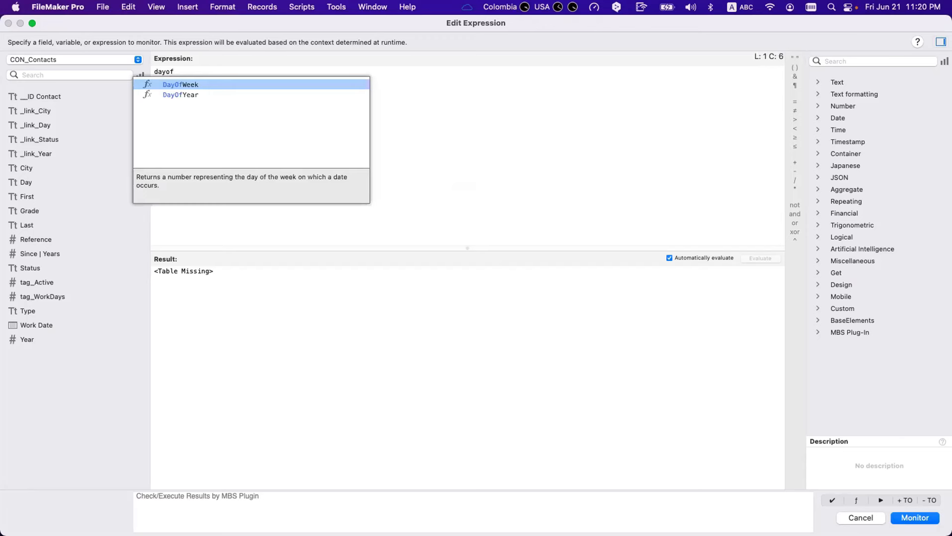
key(Return)
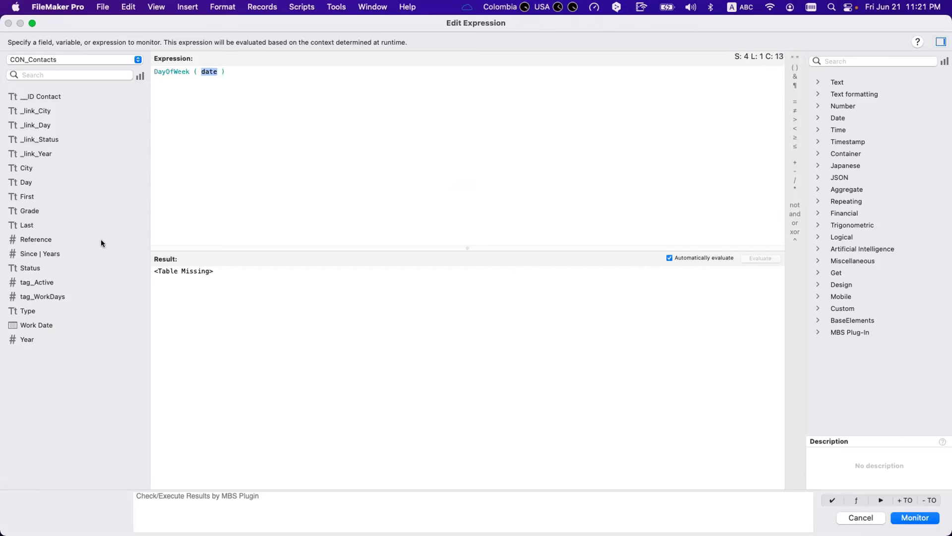
double_click(43, 324)
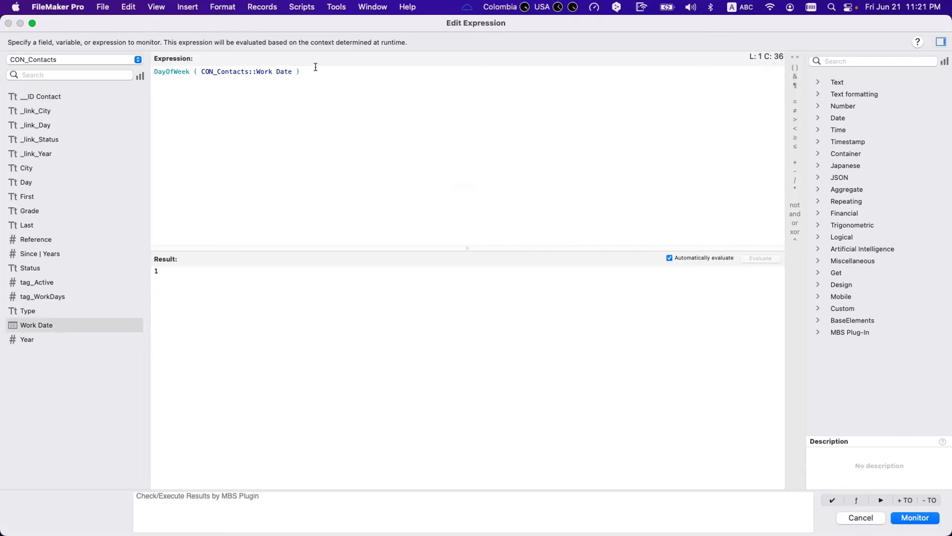
key(Escape)
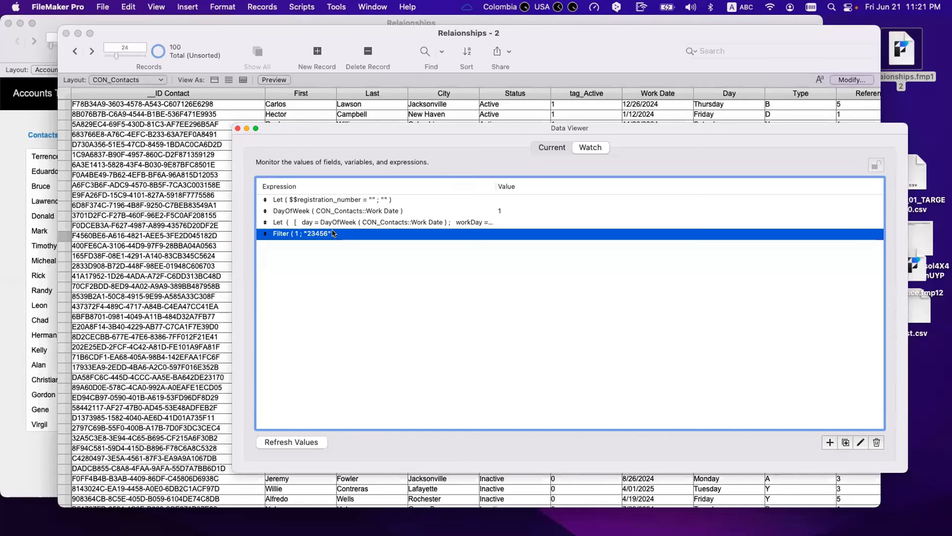
- Review the Filter ( 1 ; "23456" ) watch expression in the expression editor
double_click(333, 233)
click(193, 72)
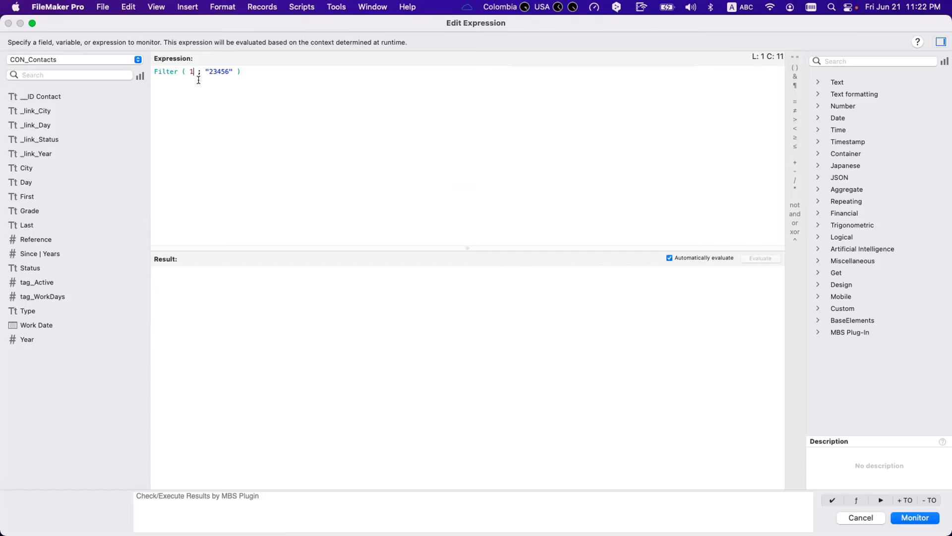
key(Return)
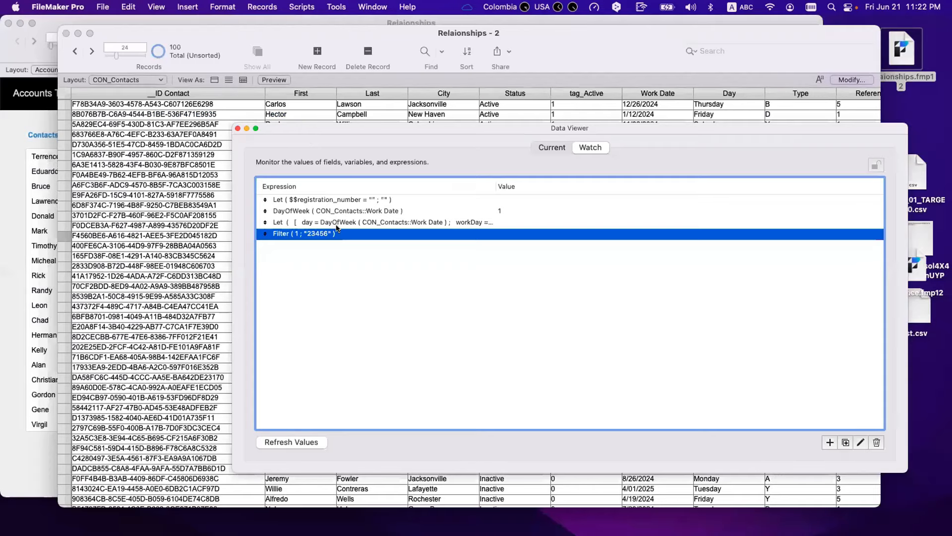
- Change the result of the Let watch expression from workDay to GetAsBoolean ( workDay ) and save it for monitoring
click(336, 224)
double_click(336, 224)
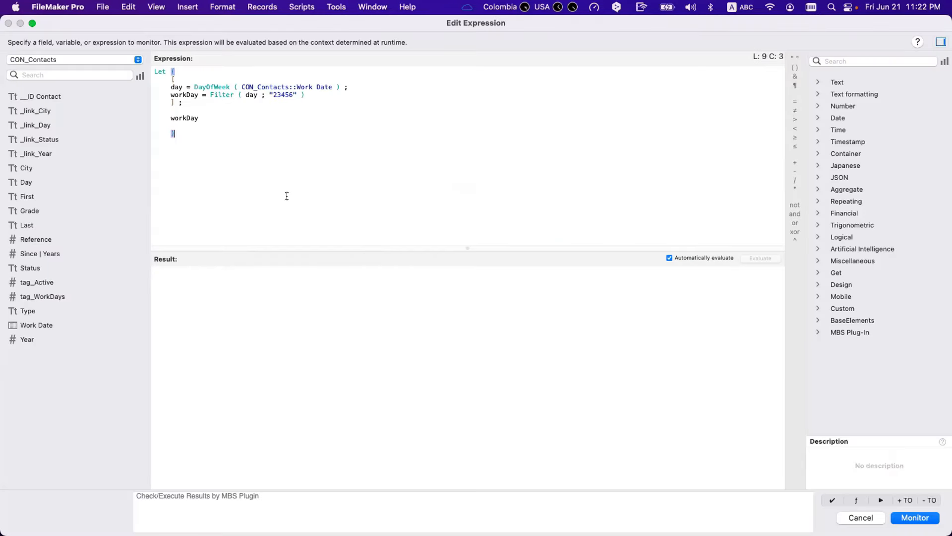
double_click(201, 117)
text(get)
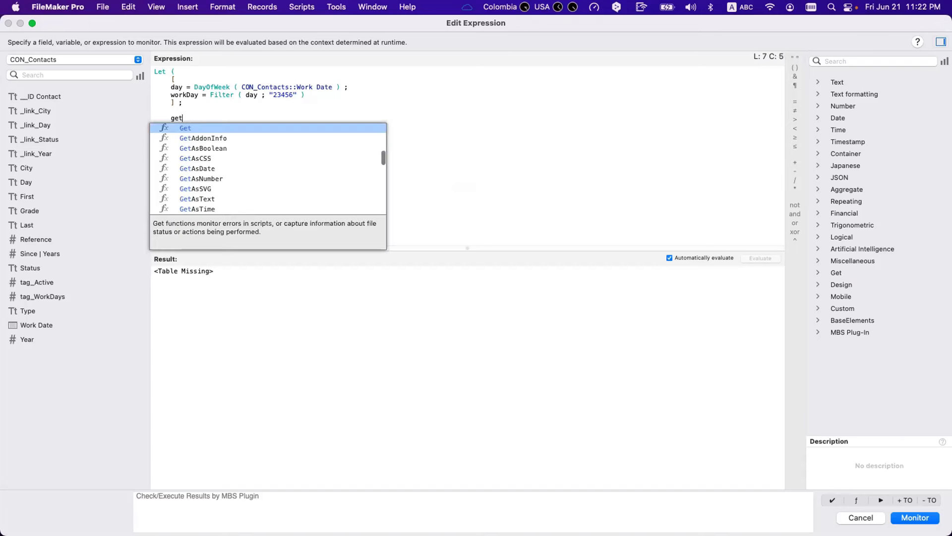
text(asb)
key(Return)
text(workDay)
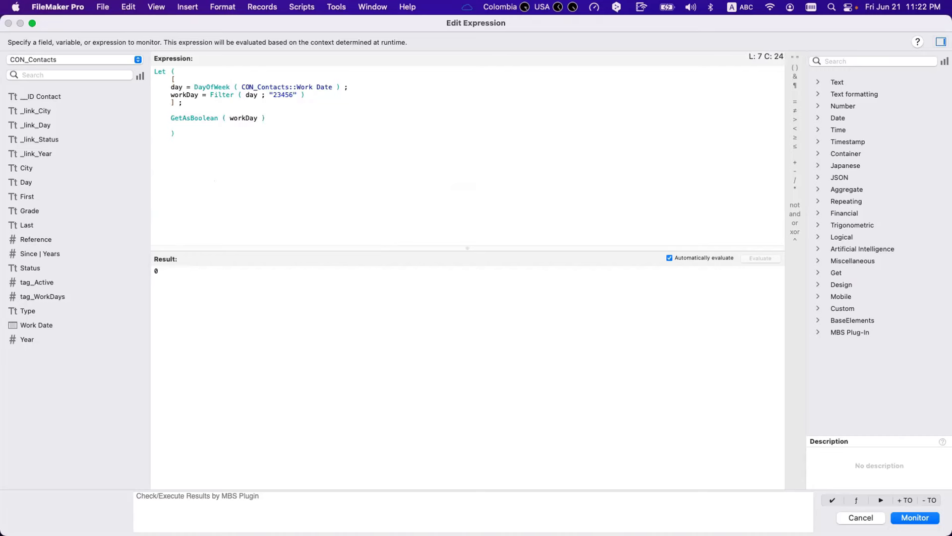
drag(172, 272, 128, 269)
click(910, 515)
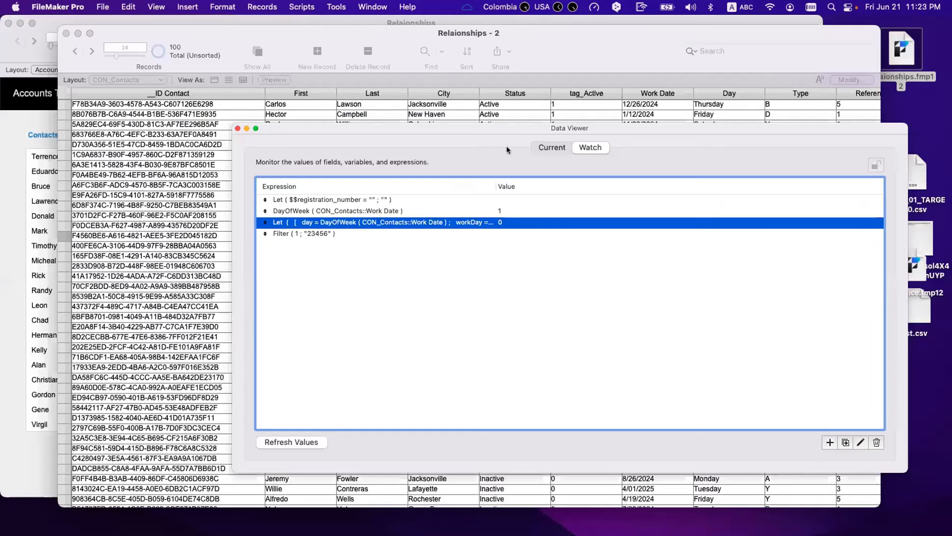
- Check the Let expression's value on contact records whose days are Wednesday, Tuesday, Sunday and Saturday
drag(495, 127, 568, 283)
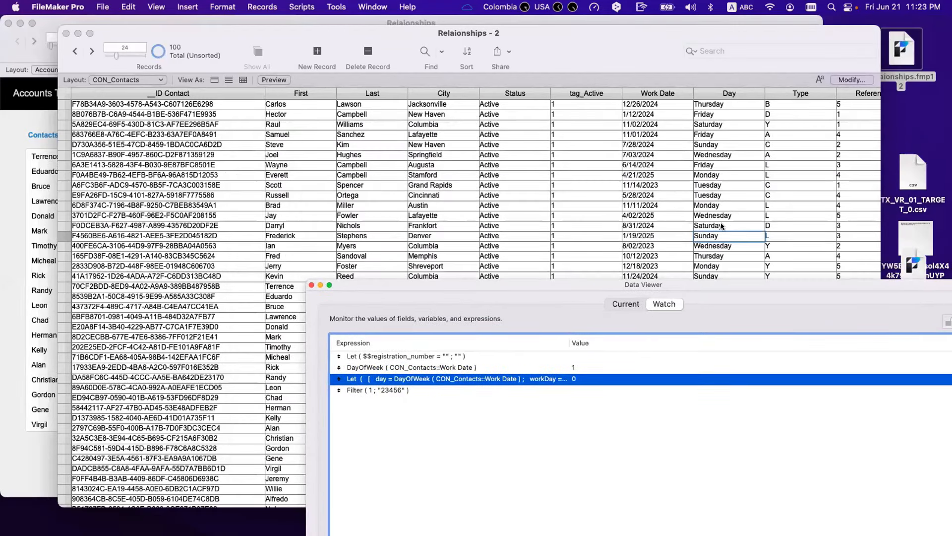
click(731, 213)
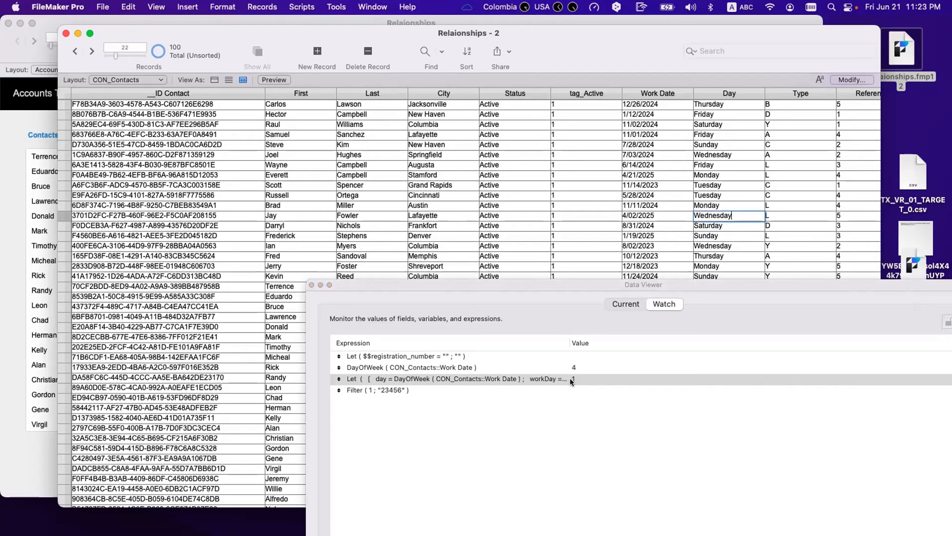
click(722, 196)
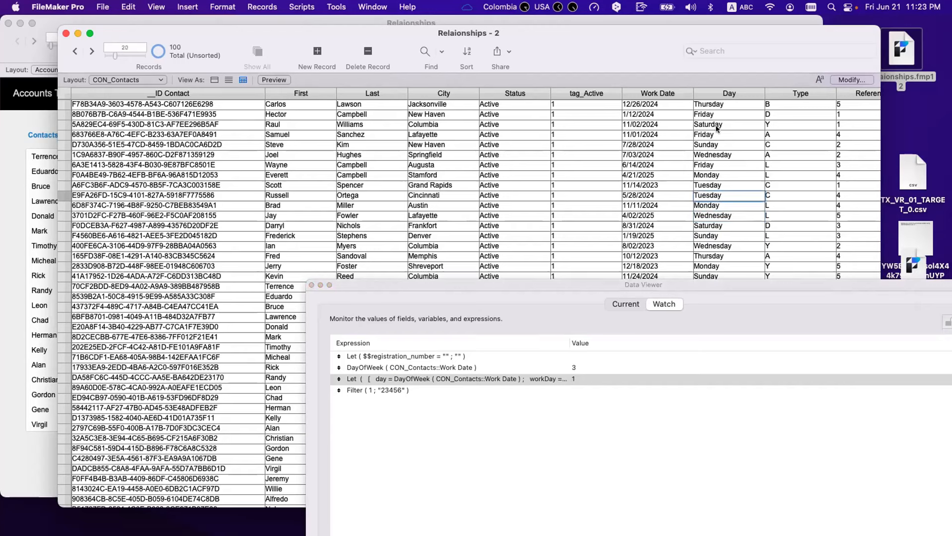
click(720, 144)
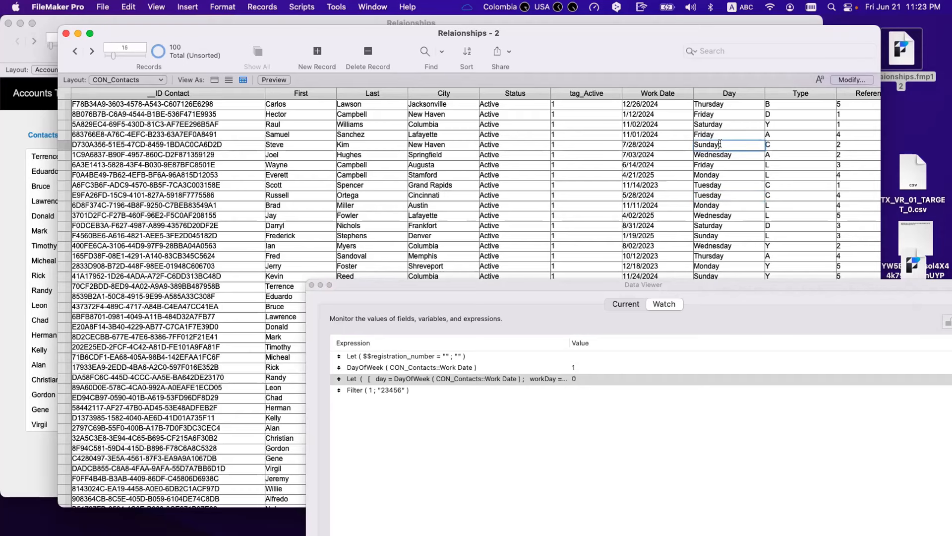
click(723, 122)
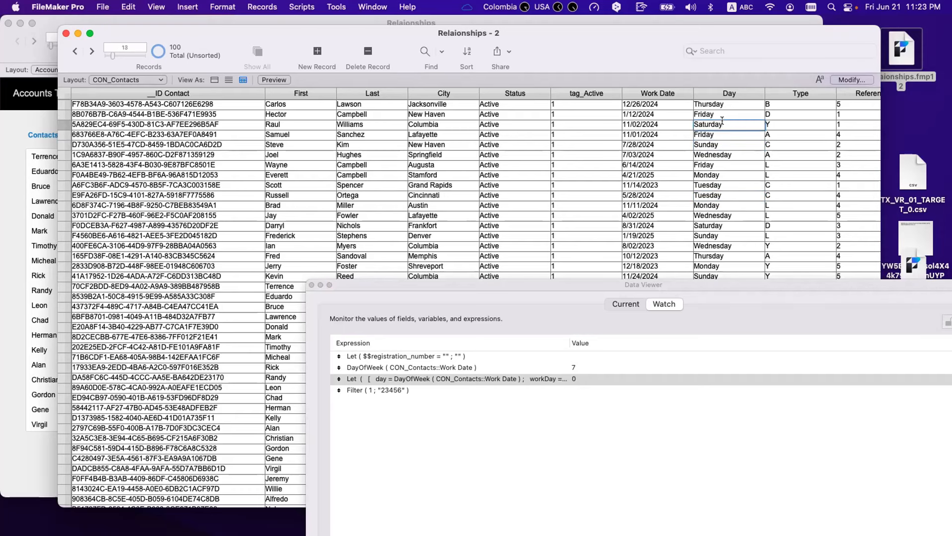
- Copy the whole Let expression that returns GetAsBoolean ( workDay ) from the Data Viewer watch and leave it unchanged
double_click(410, 379)
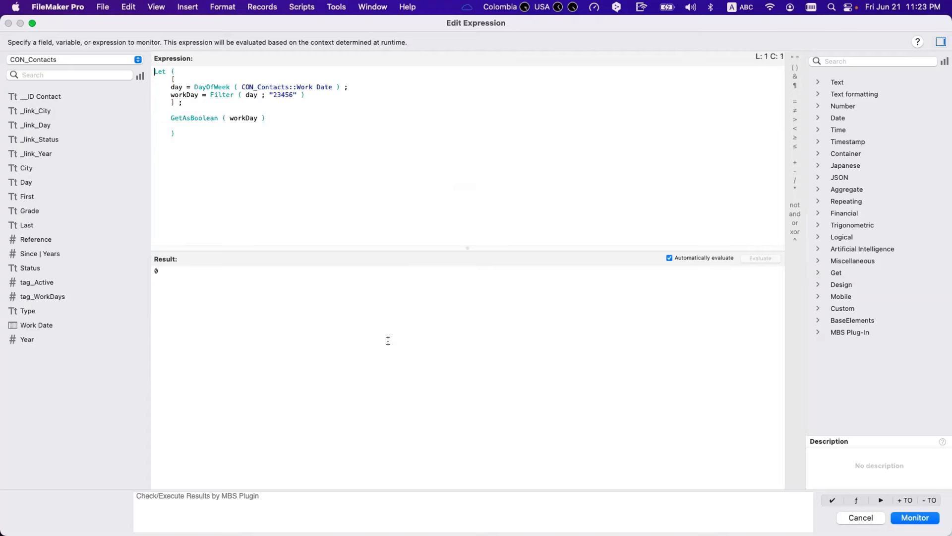
key(super+a)
key(super+c)
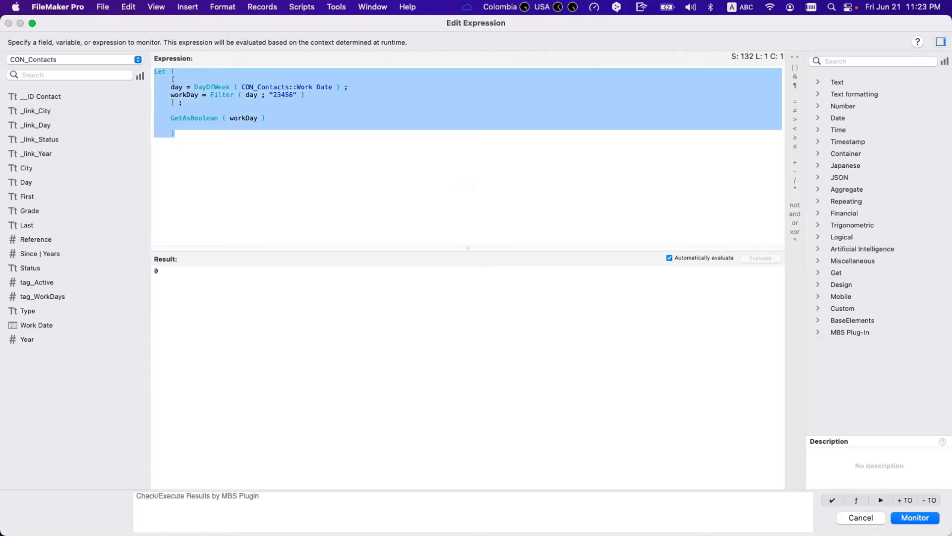
key(Escape)
- Paste the copied Let expression as the auto-enter calculated value of the tag_WorkDays field in CON_Contacts and save the database changes
key(shift+super+d)
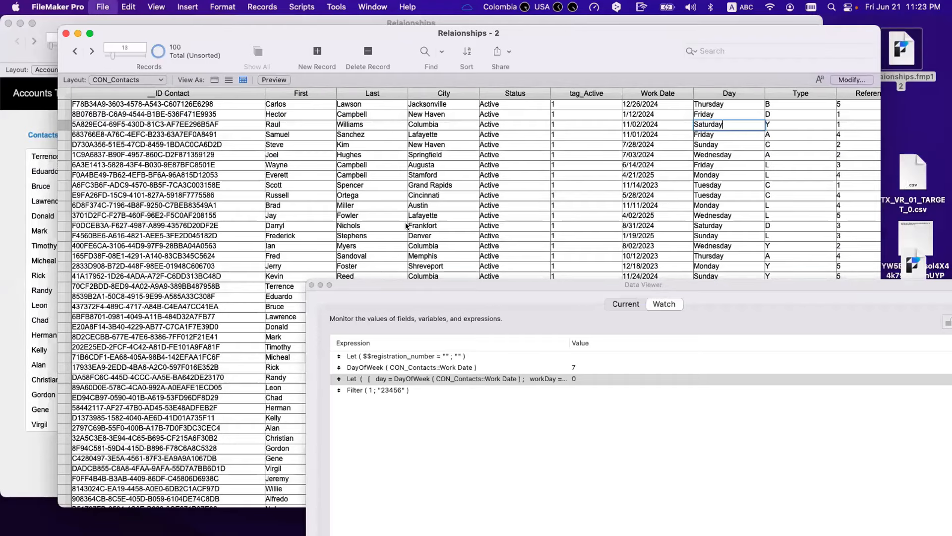
double_click(110, 253)
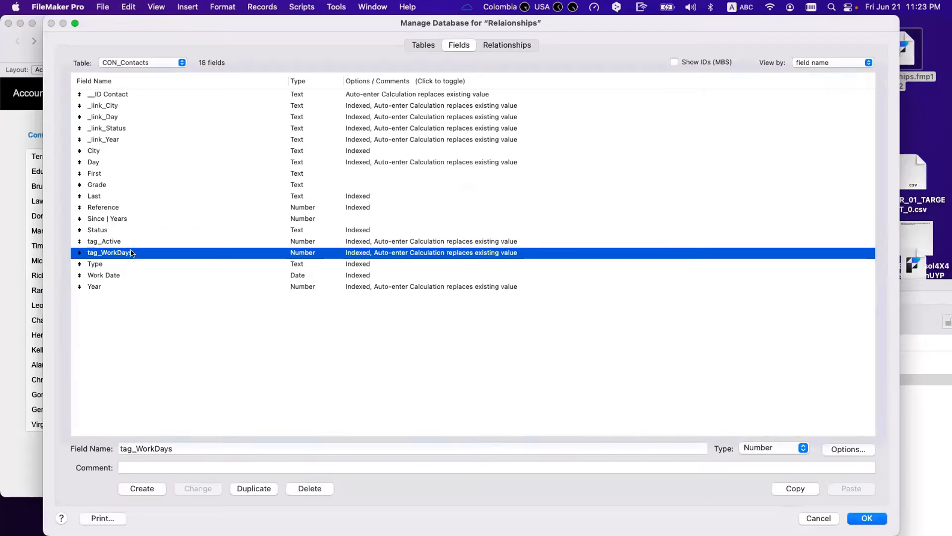
click(279, 129)
click(370, 311)
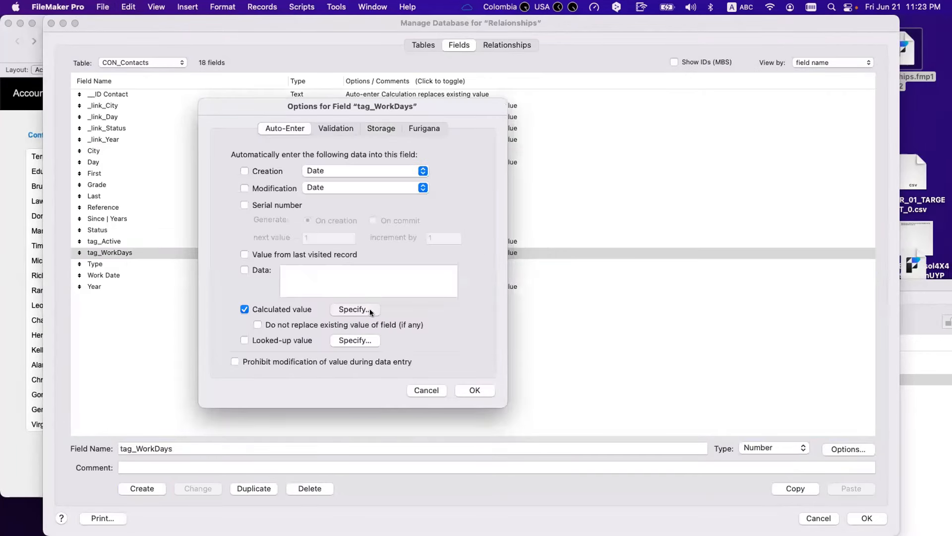
key(super+v)
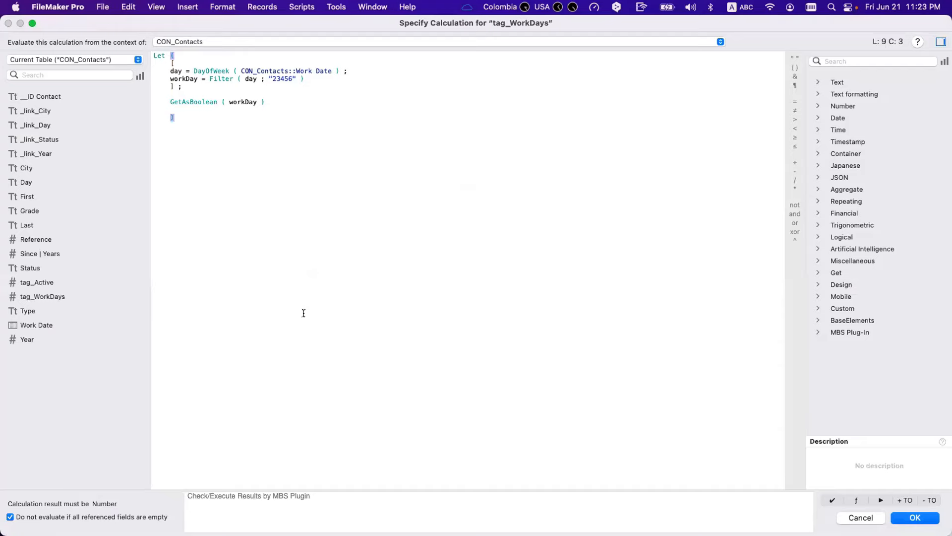
click(913, 519)
click(489, 394)
key(Return)
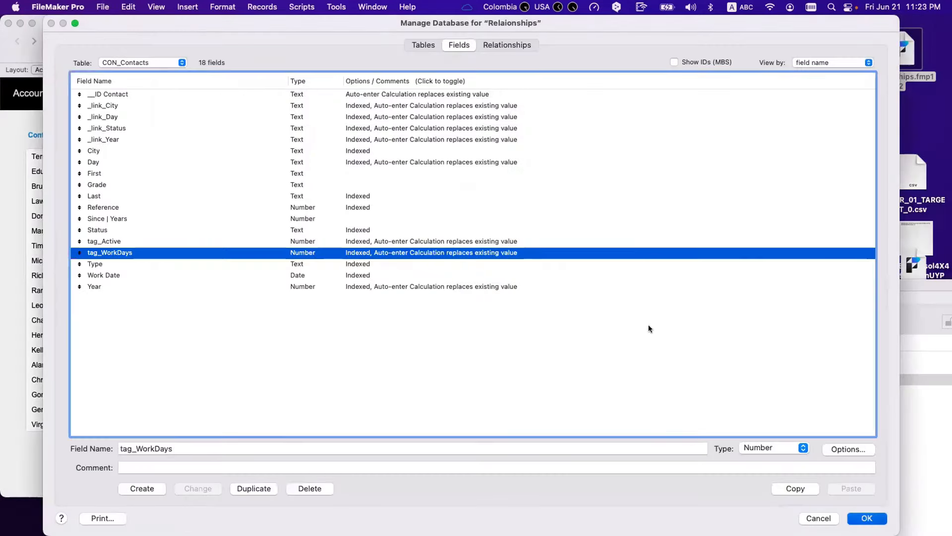
- Close the Data Viewer and add tag_WorkDays to the contacts table as a column between Work Date and Day
click(312, 286)
click(852, 79)
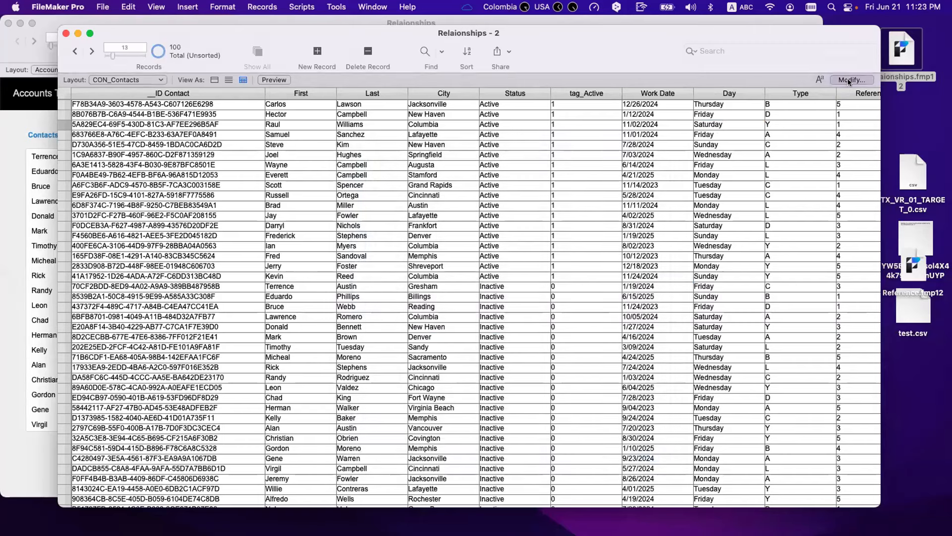
click(360, 454)
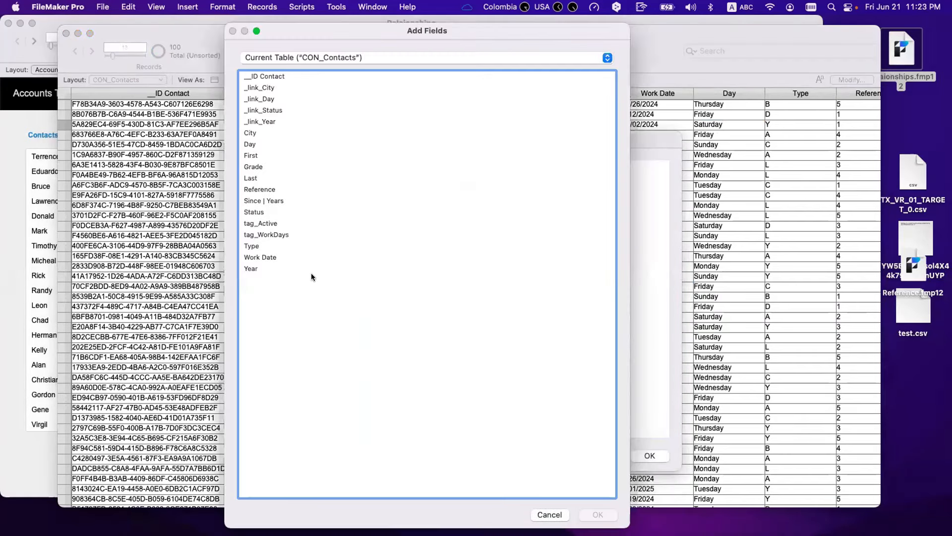
double_click(290, 234)
drag(424, 312, 424, 244)
key(Return)
- Replace the Work Date contents in all contact records with the calculated result Work Date to trigger the tag_WorkDays calculation
click(783, 104)
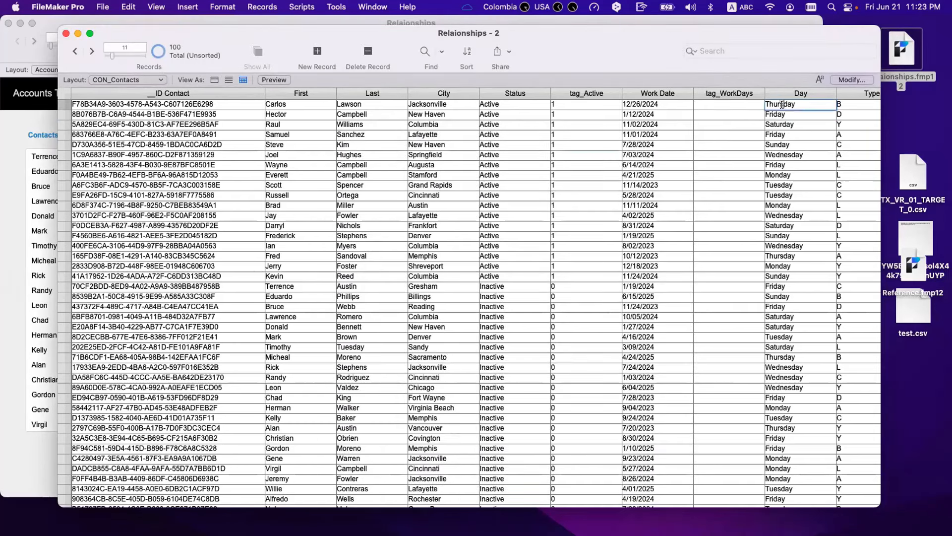
click(662, 105)
key(super+equal)
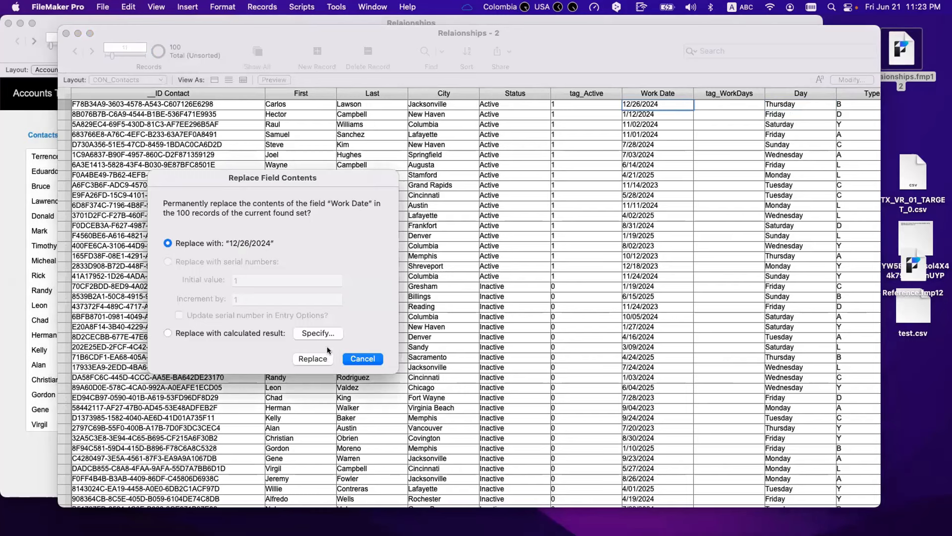
click(331, 327)
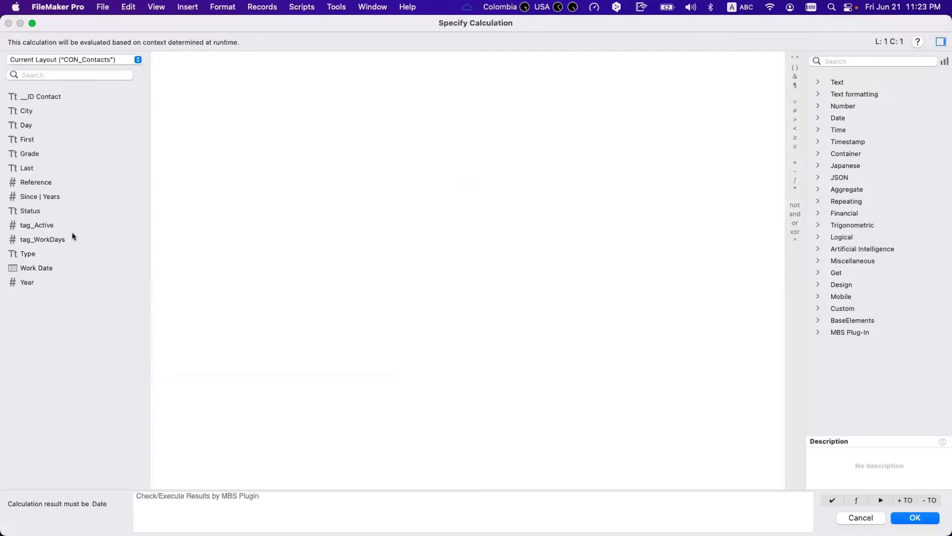
click(56, 266)
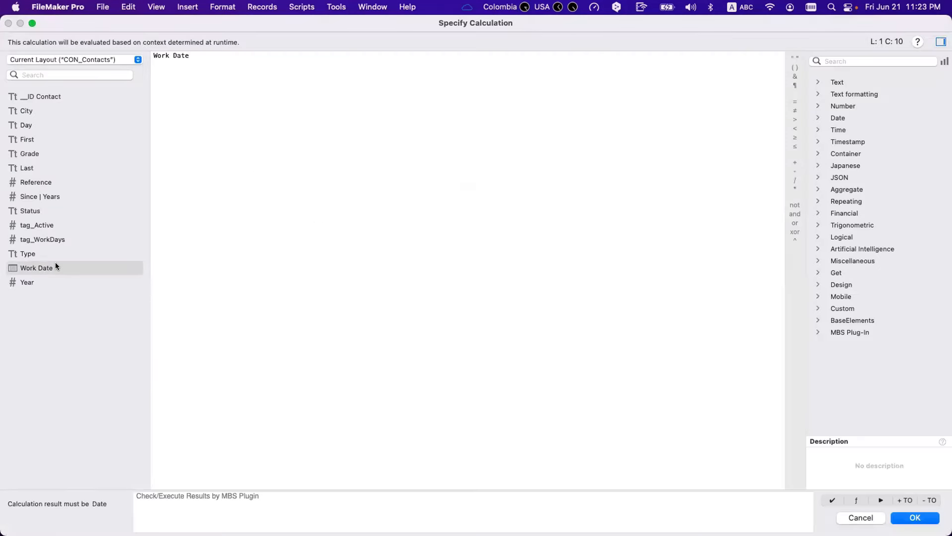
key(KP_Enter)
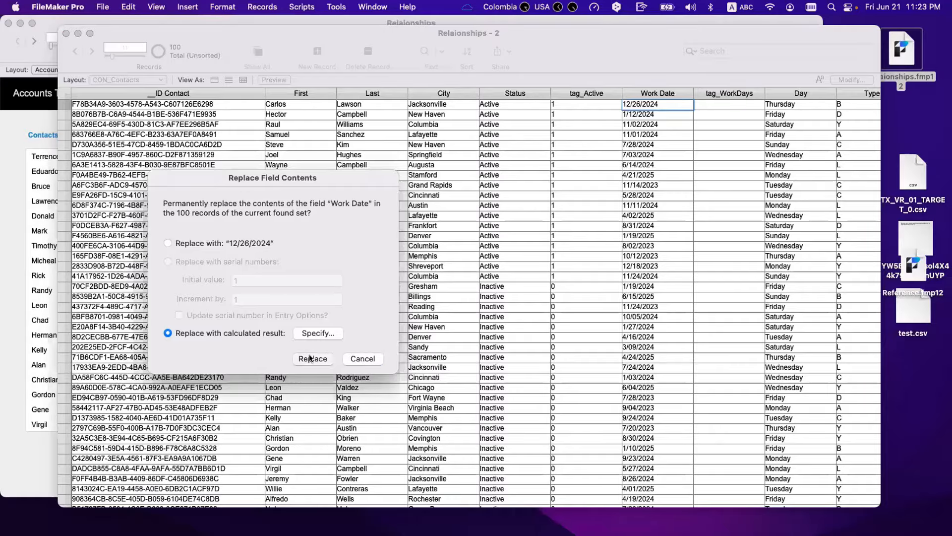
click(312, 356)
click(652, 263)
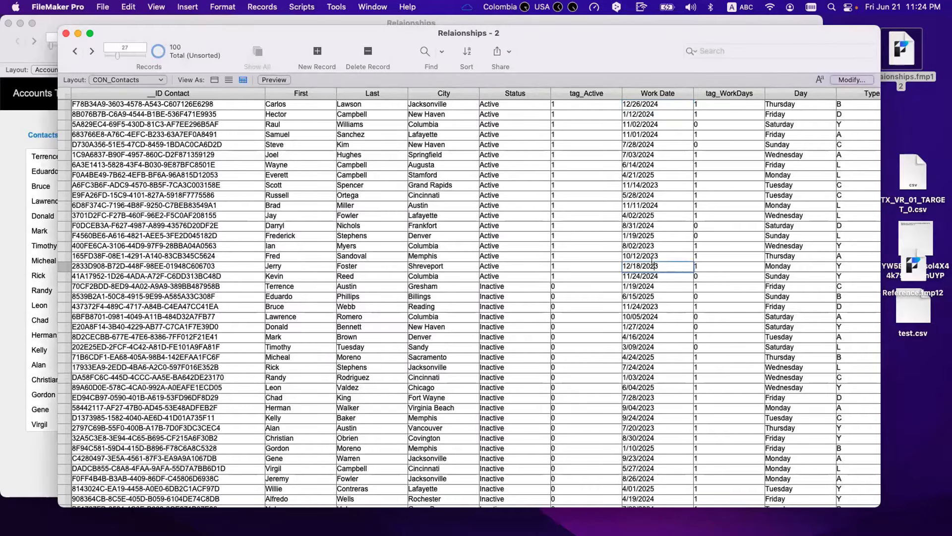
- Find the contact records whose tag_WorkDays is 1, and bring the Accounts Tags window to the front
right_click(698, 166)
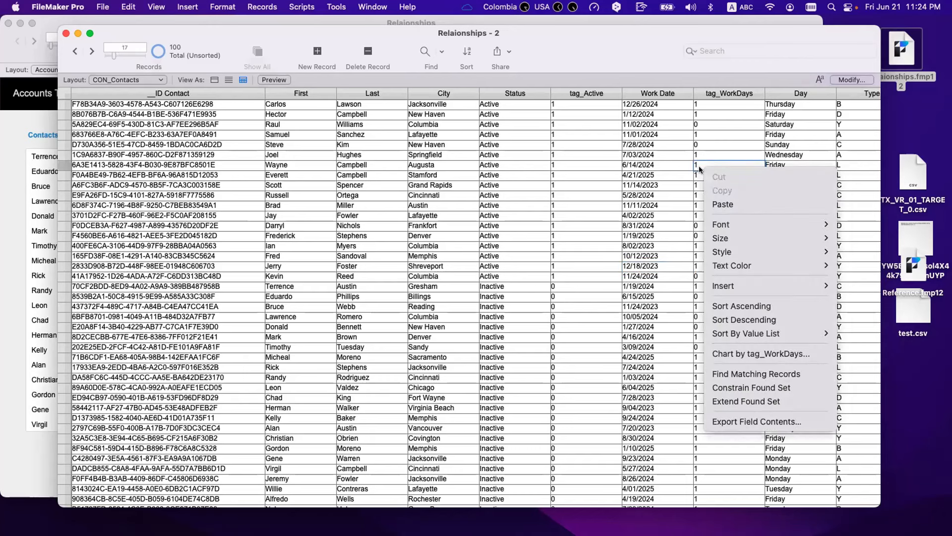
click(715, 372)
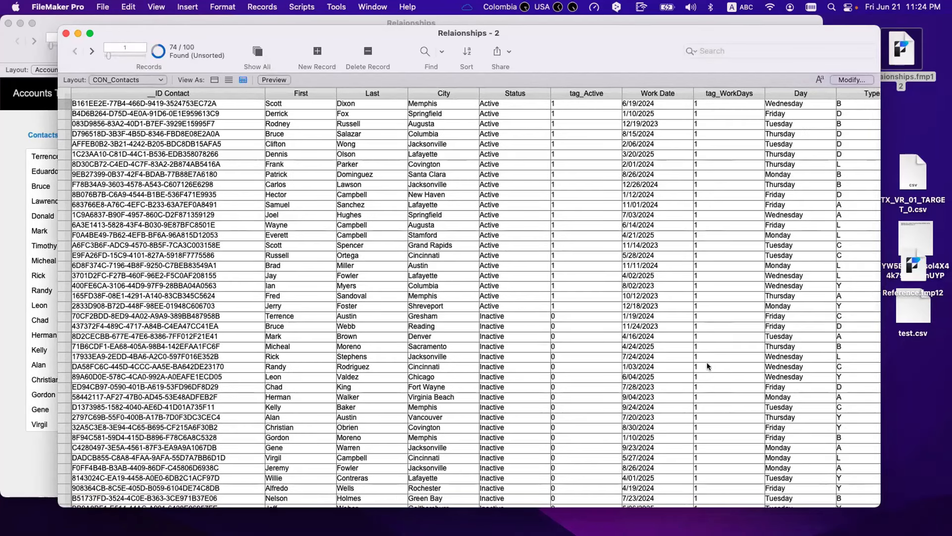
drag(487, 72, 653, 258)
click(382, 122)
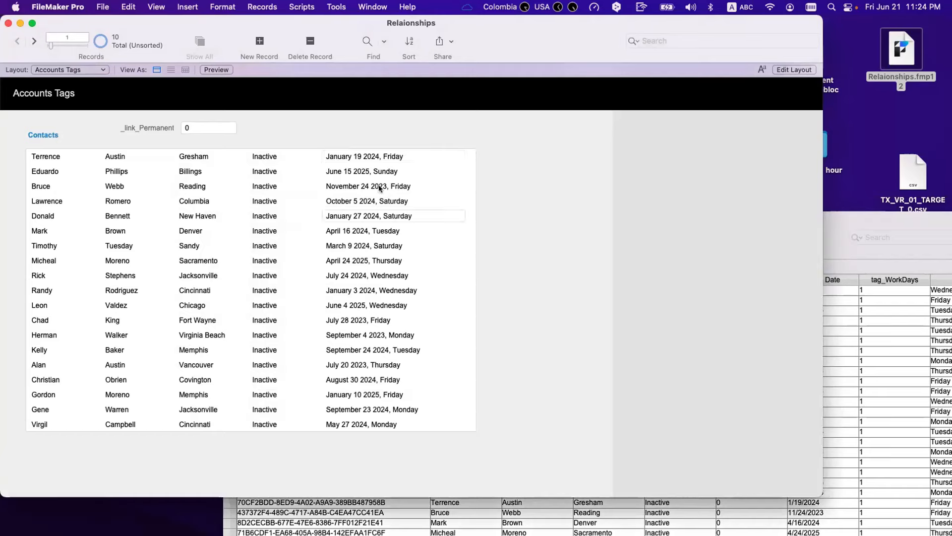
key(super+s)
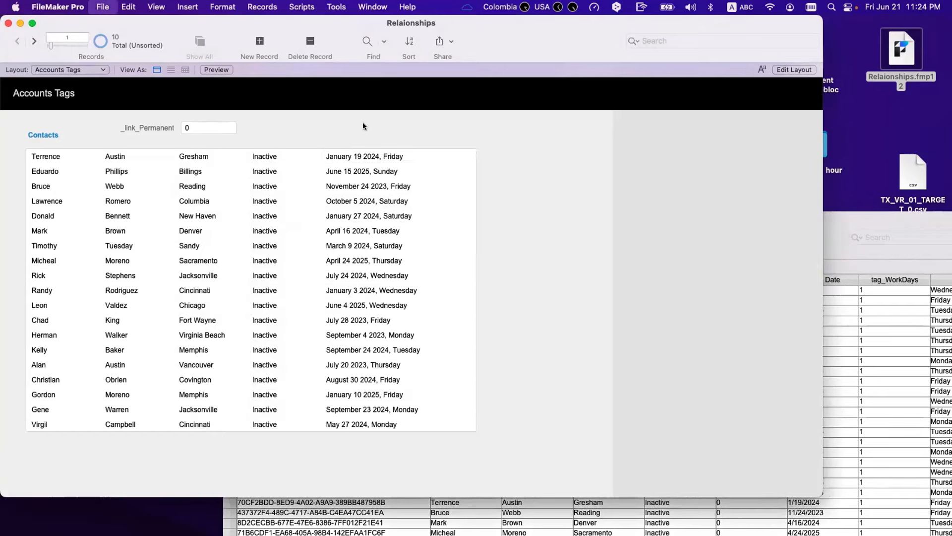
- Change the T01_Accounts to T01e_accounts_CONTACTS||tag||Sort relationship so _link_Permanent matches tag_WorkDays, and save the database changes
key(super+shift+d)
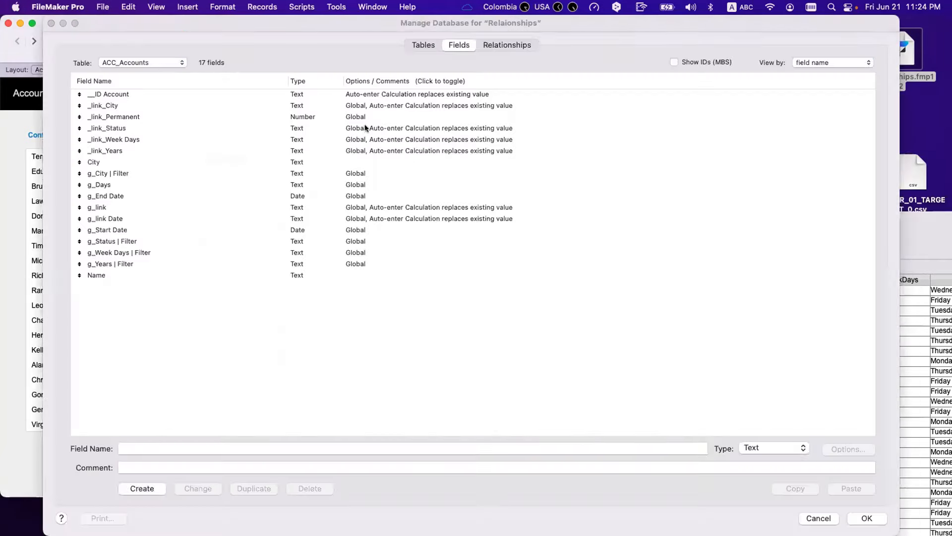
click(507, 45)
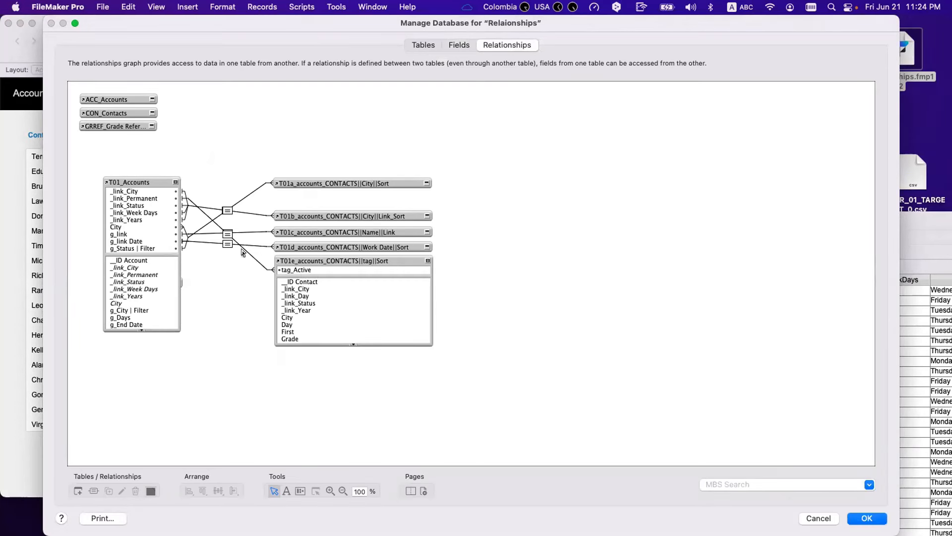
double_click(227, 234)
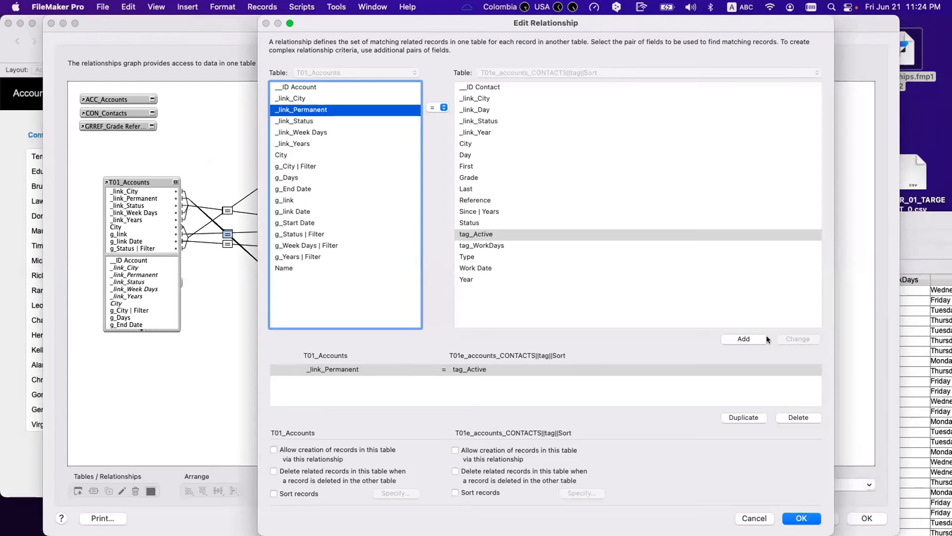
click(488, 245)
key(Return)
key(Return)
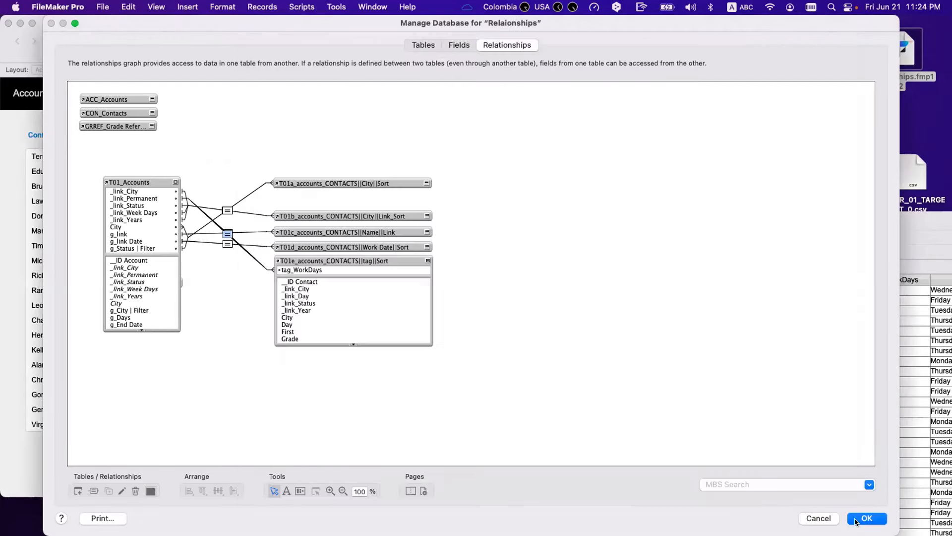
click(854, 518)
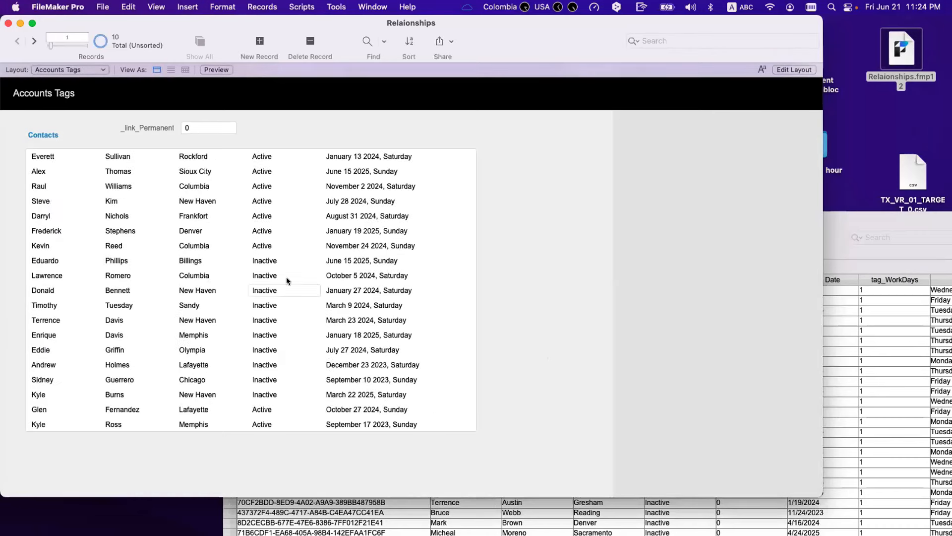
- Set _link_Permanent to 1 and review the days of the contacts listed in the portal
double_click(204, 128)
text(1)
click(308, 126)
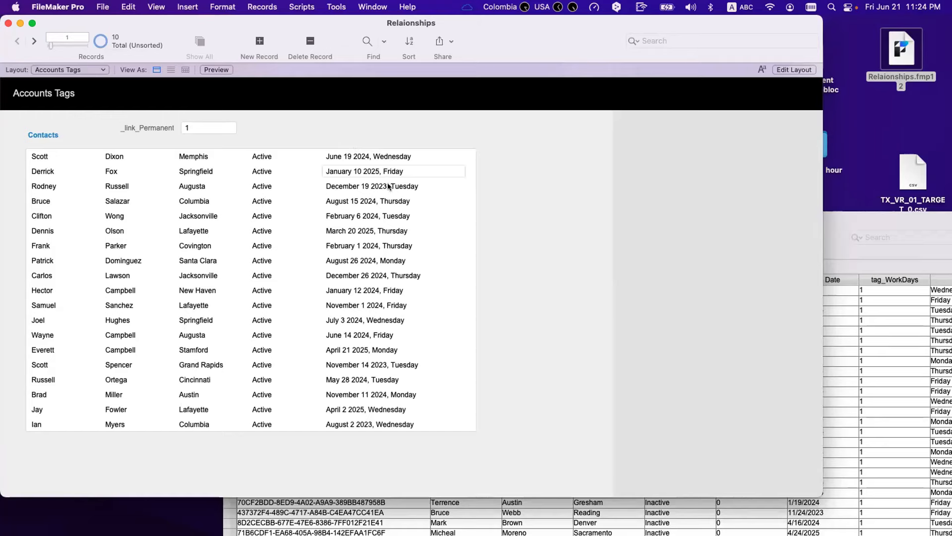
scroll(402, 379, down, 5)
scroll(400, 378, down, 10)
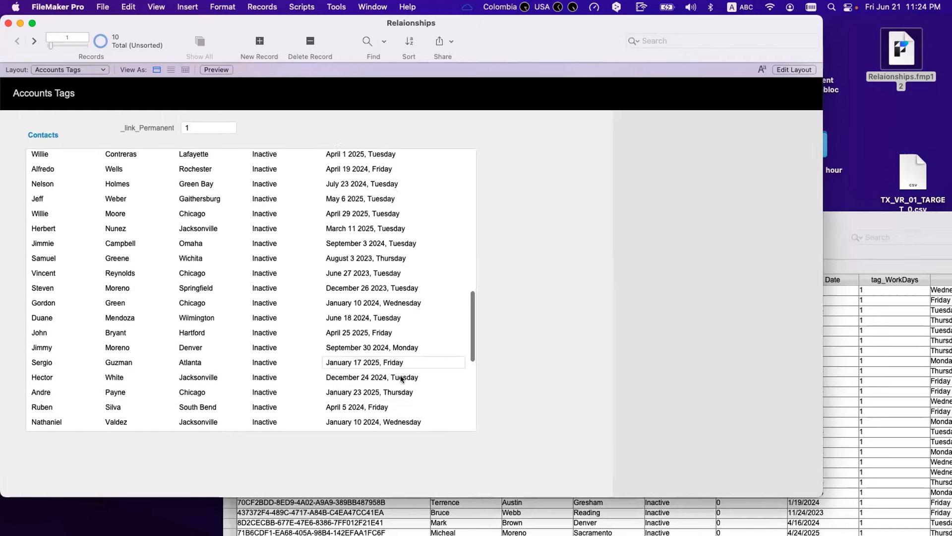
scroll(401, 378, up, 4)
scroll(347, 308, up, 12)
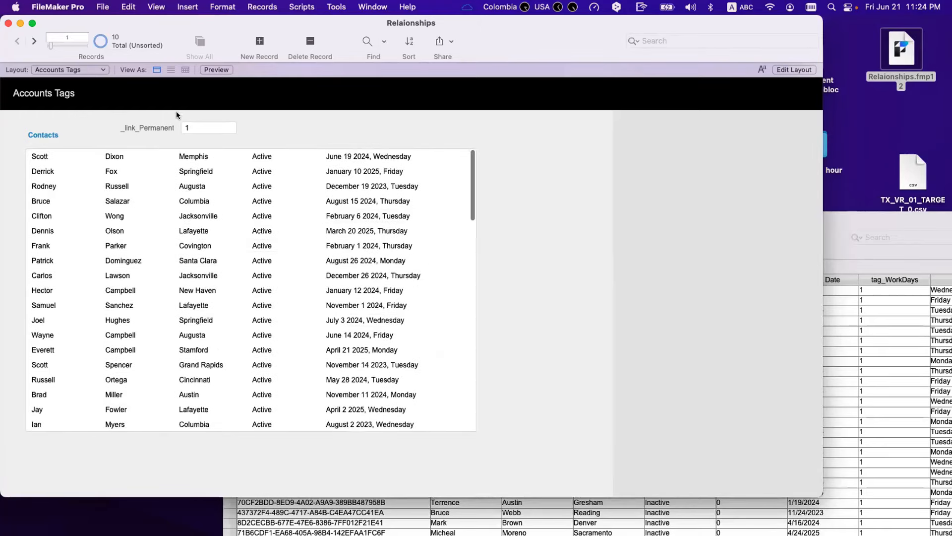
- Set _link_Permanent to 0 and commit it to refresh the Contacts portal
click(191, 125)
text(0)
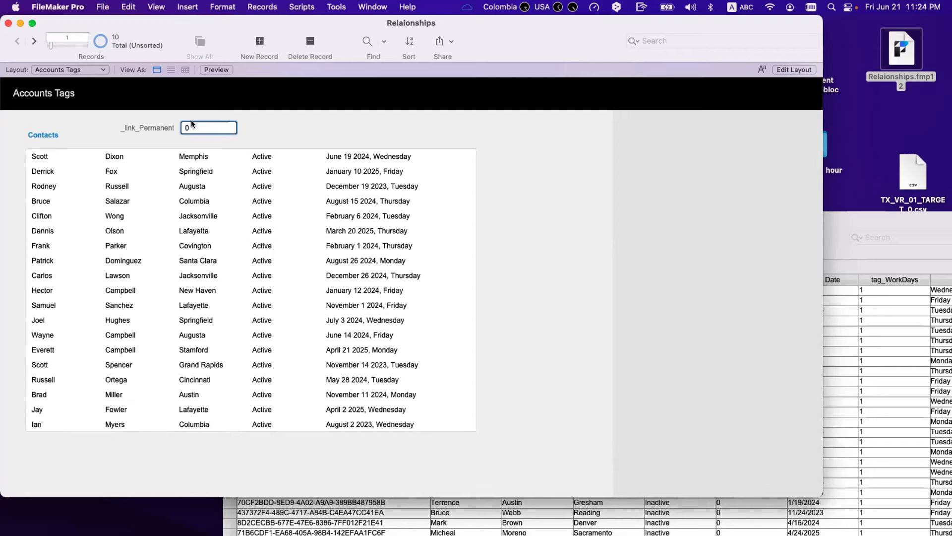
click(265, 128)
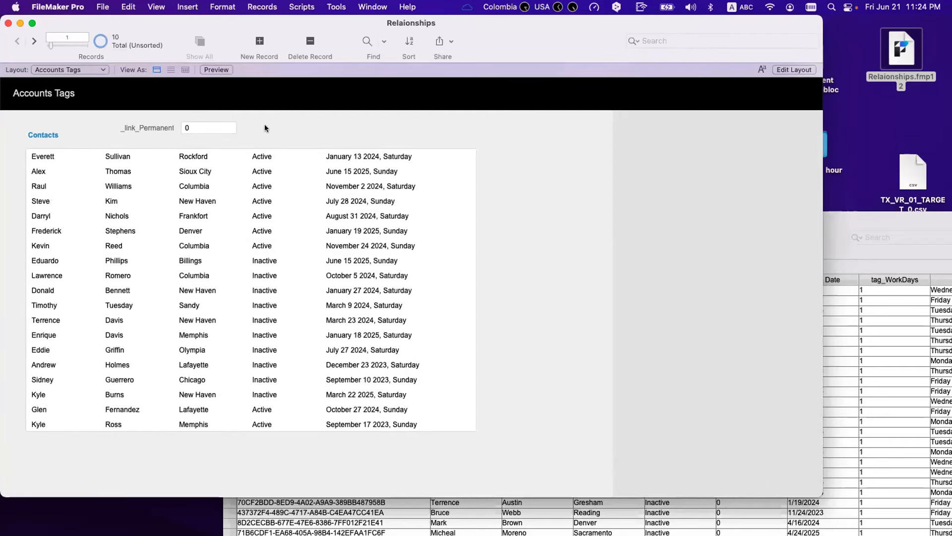
- Switch _link_Permanent to 1 and back to 0, committing each value to compare the portal's contacts
click(212, 127)
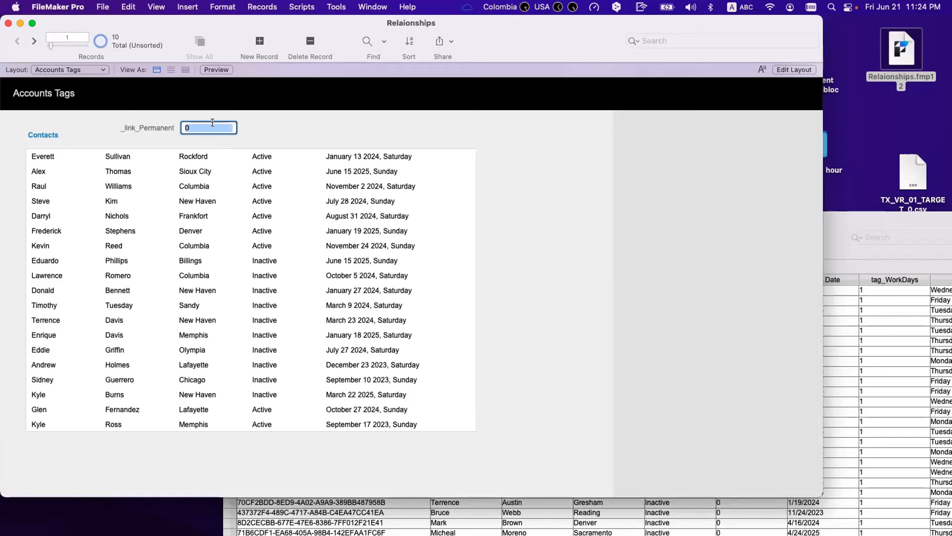
text(1)
click(291, 129)
text(0)
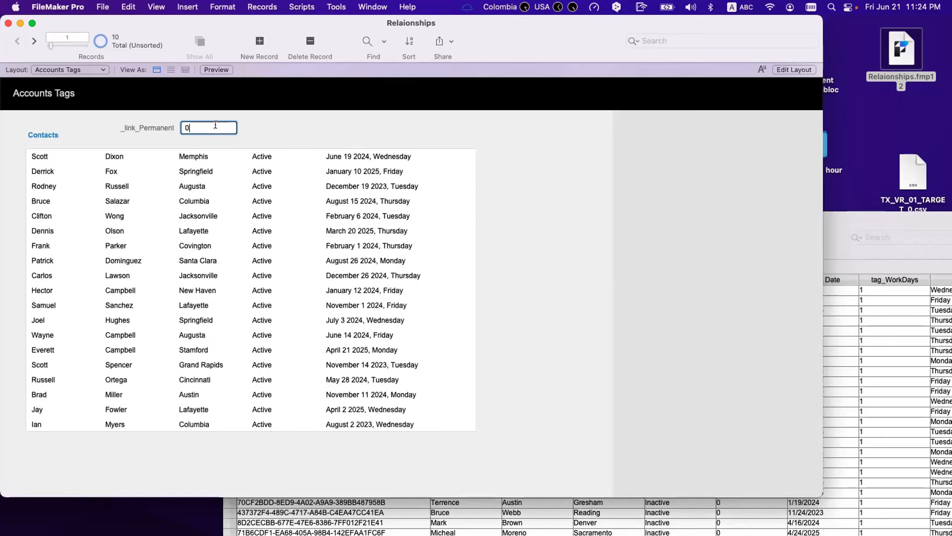
click(281, 142)
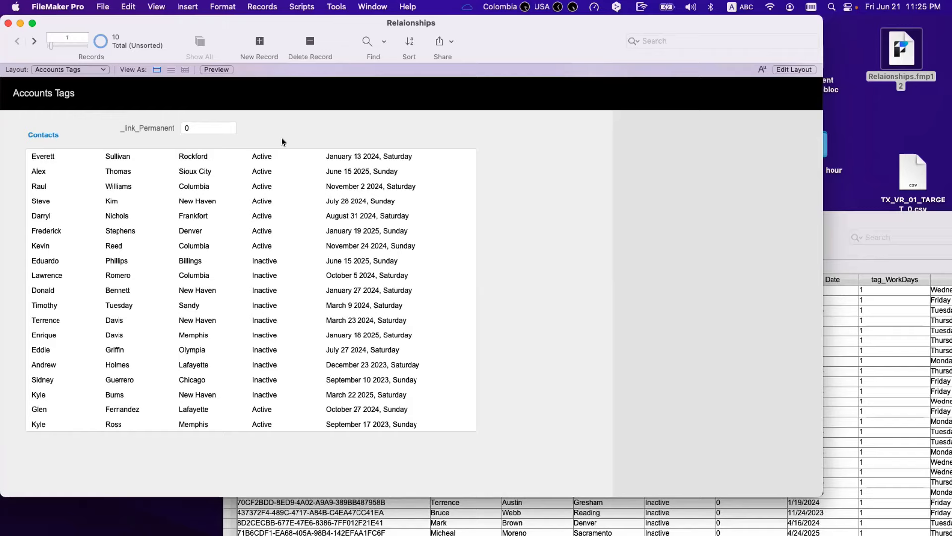
- Rename the _link_Permanent field in the ACC_Accounts table as _link_Permanent_1
key(super+shift+d)
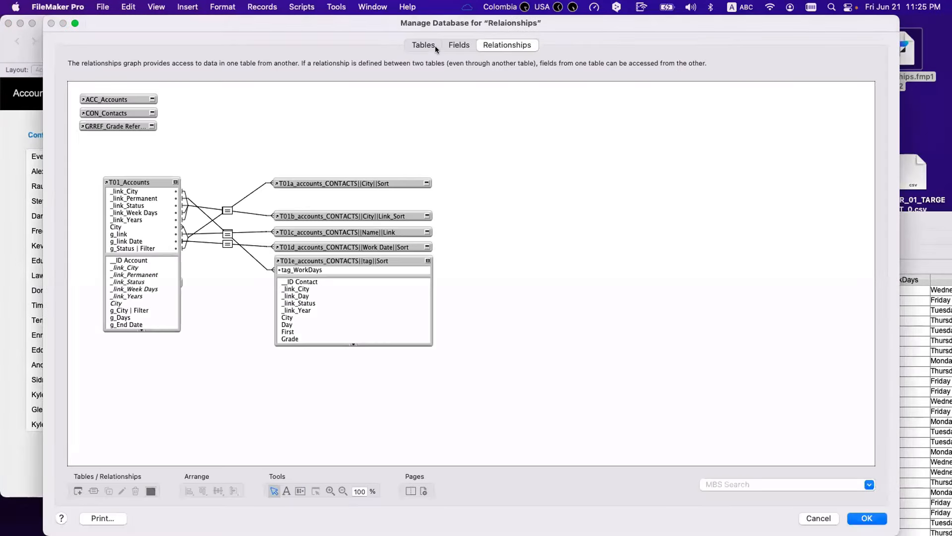
click(451, 45)
click(148, 114)
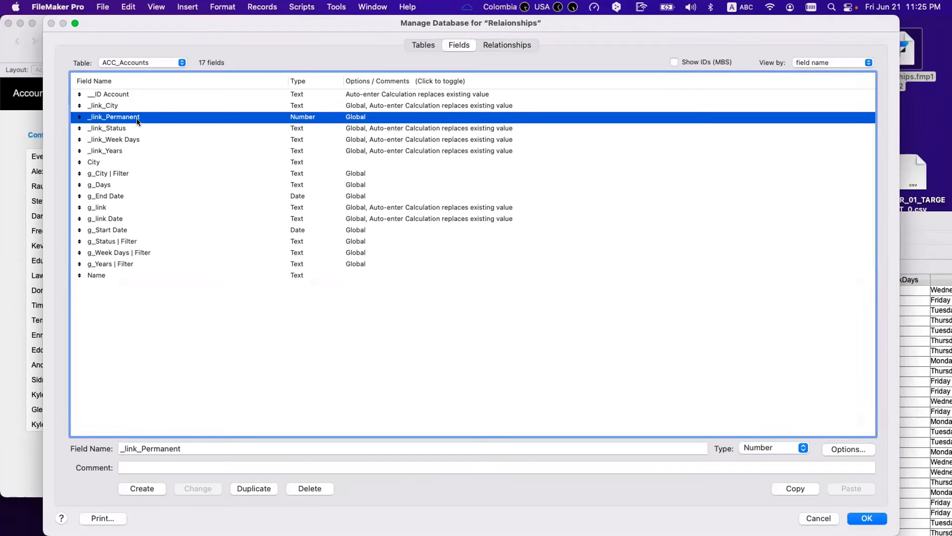
click(194, 448)
text(_1)
click(198, 487)
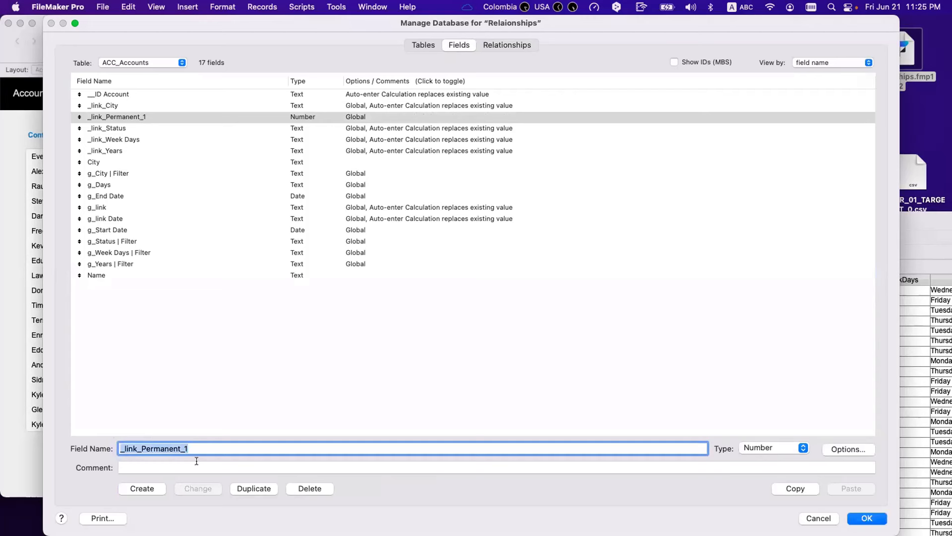
- Duplicate the _link_Permanent_1 field in ACC_Accounts and rename the copy as _link_Permanent_2
click(194, 449)
key(shift+Left)
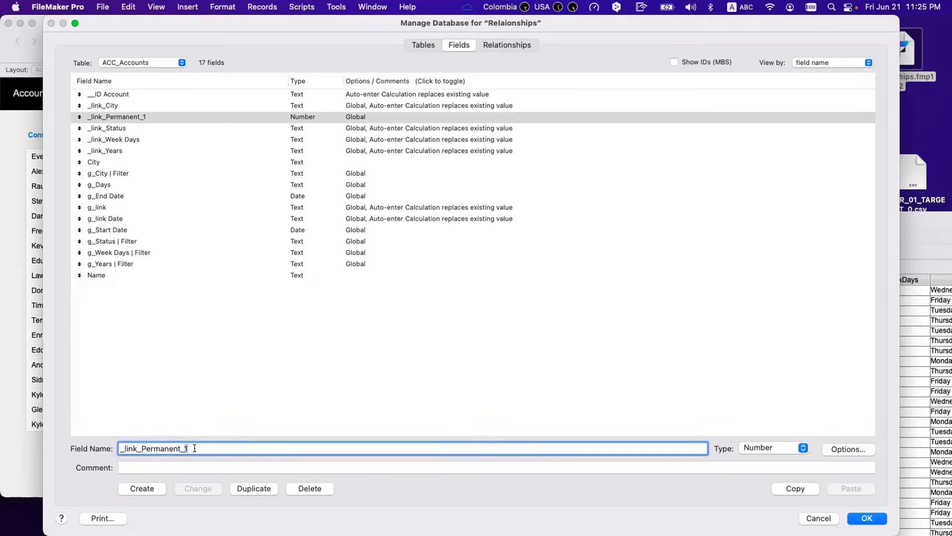
click(253, 488)
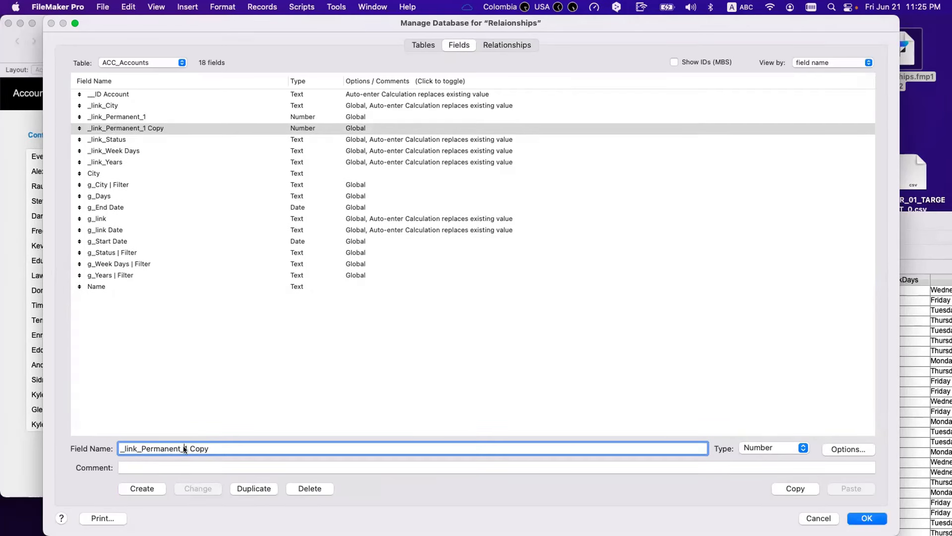
key(shift+End)
text(2)
click(201, 488)
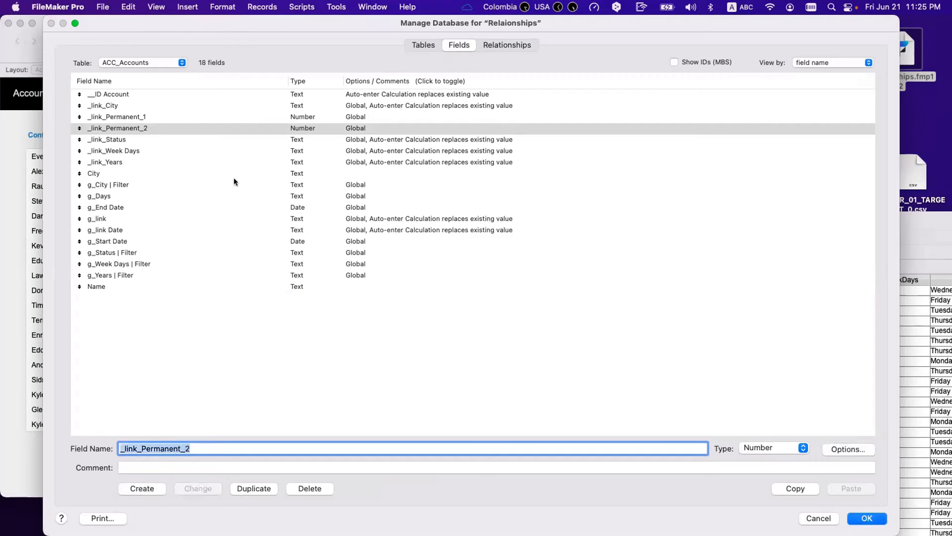
shift+click(163, 120)
click(164, 120)
shift+click(165, 127)
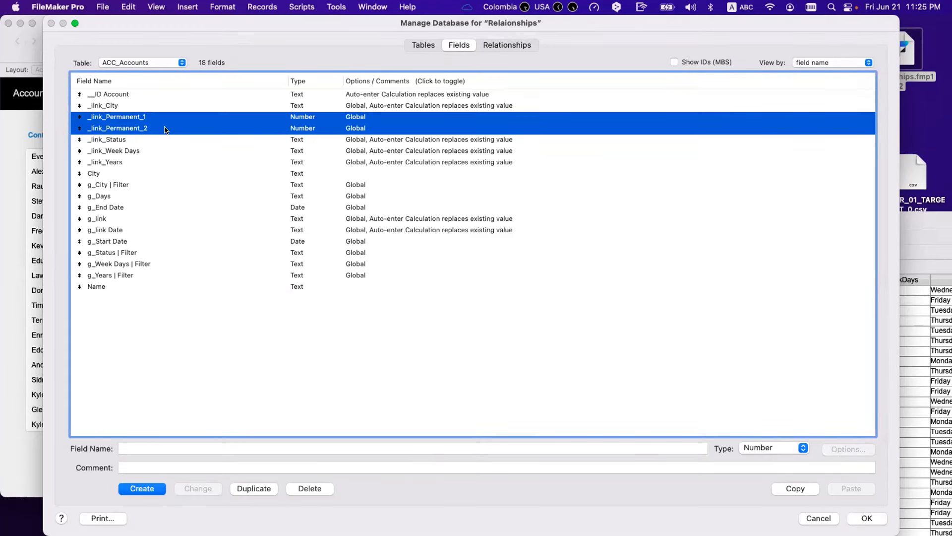
- Add the criterion _link_Permanent_2 = tag_Active to the T01_Accounts to T01e_accounts_CONTACTS||tag||Sort relationship and save the database changes
click(488, 45)
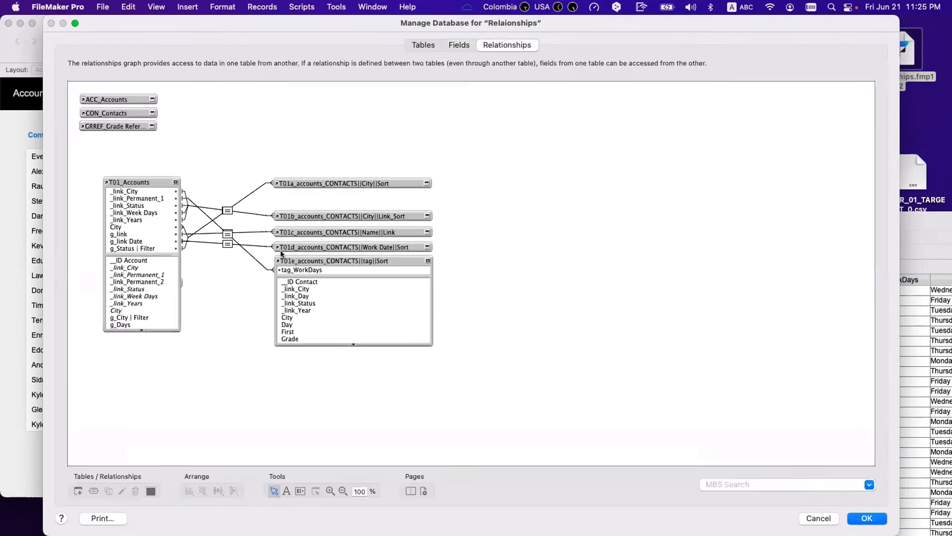
double_click(260, 265)
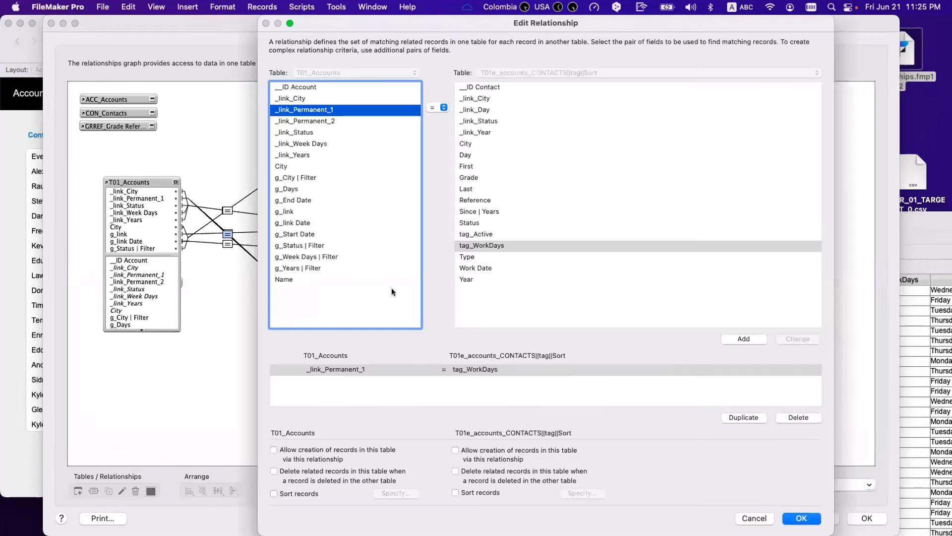
click(388, 369)
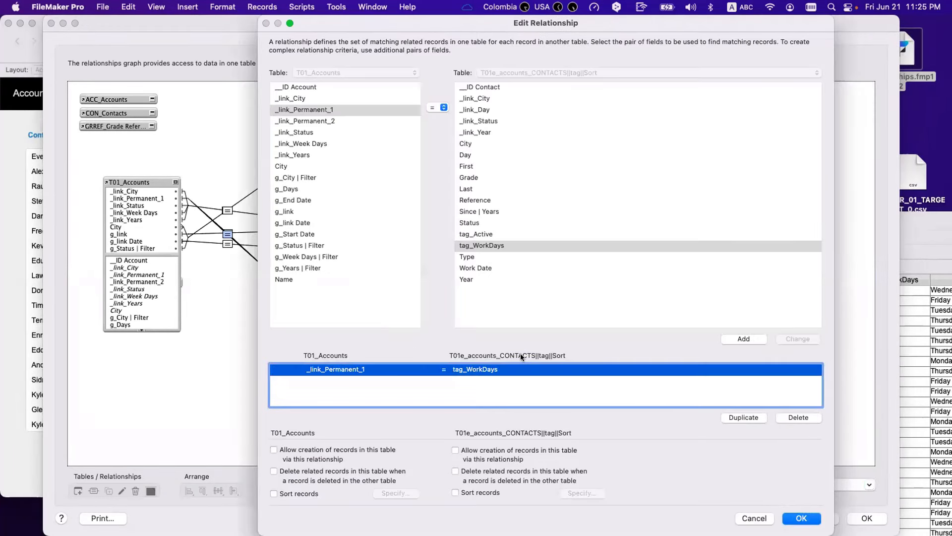
click(344, 121)
click(492, 234)
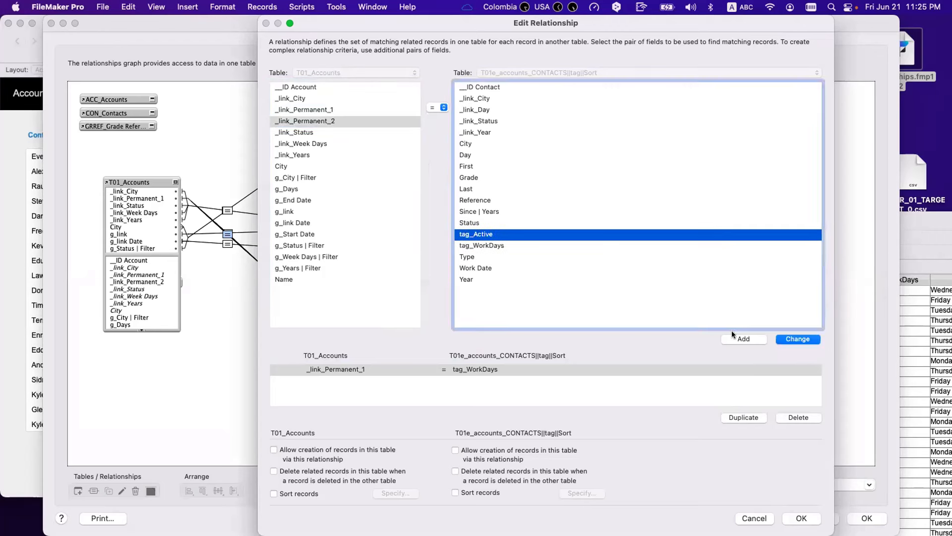
click(742, 339)
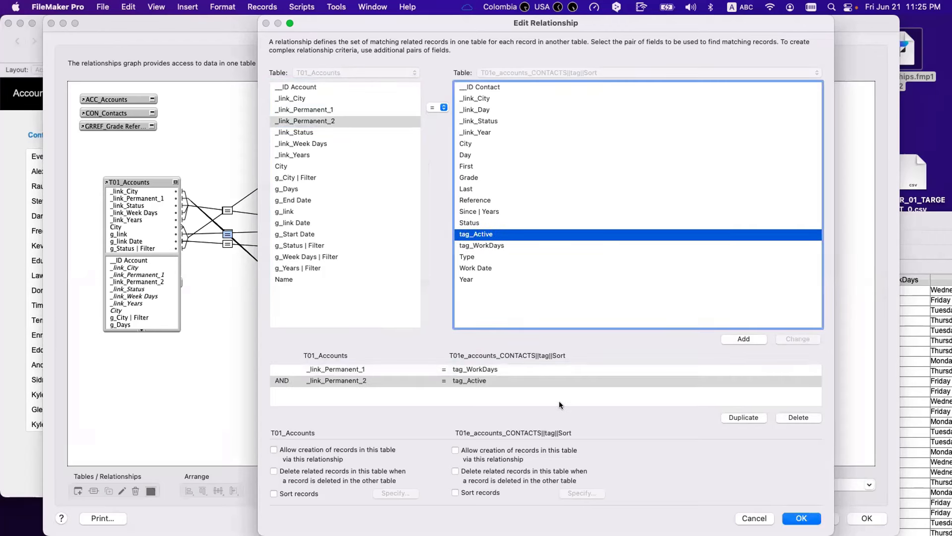
click(335, 369)
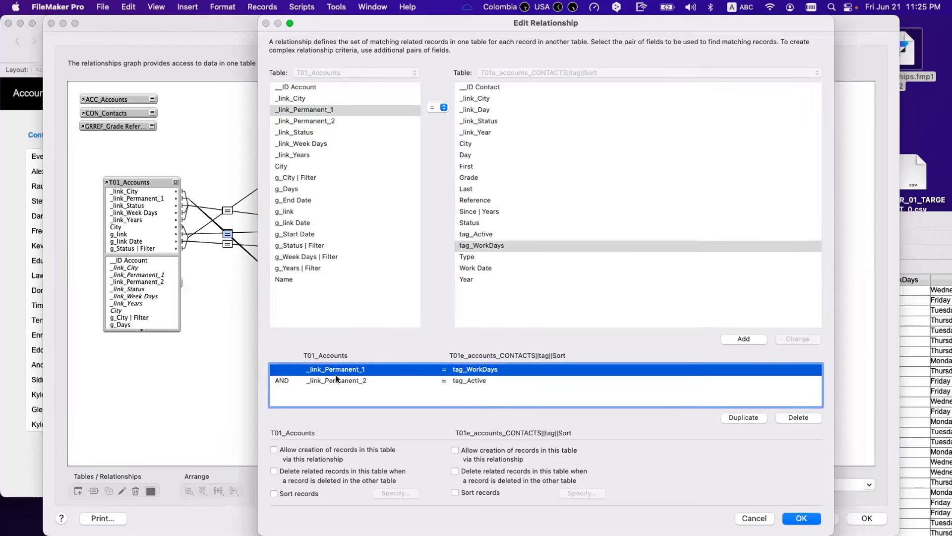
click(335, 378)
click(340, 372)
click(341, 380)
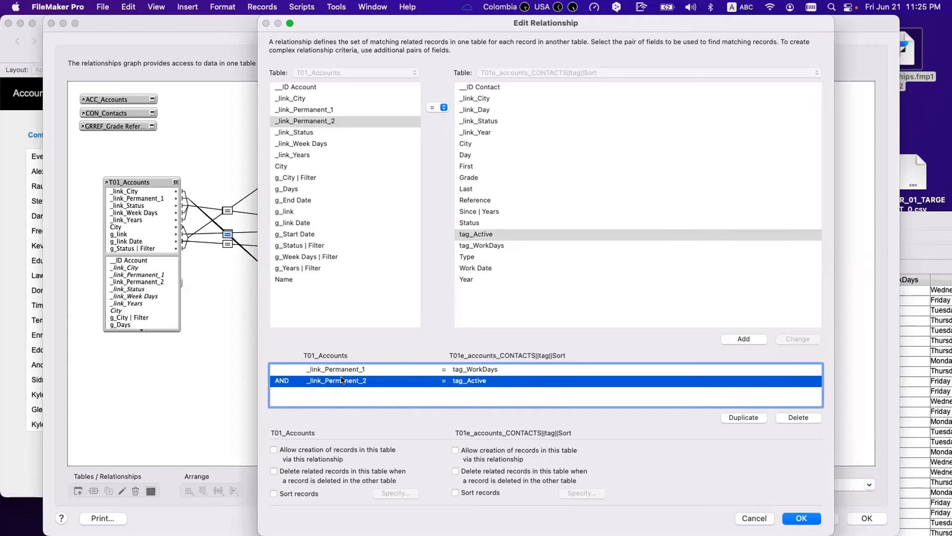
click(801, 519)
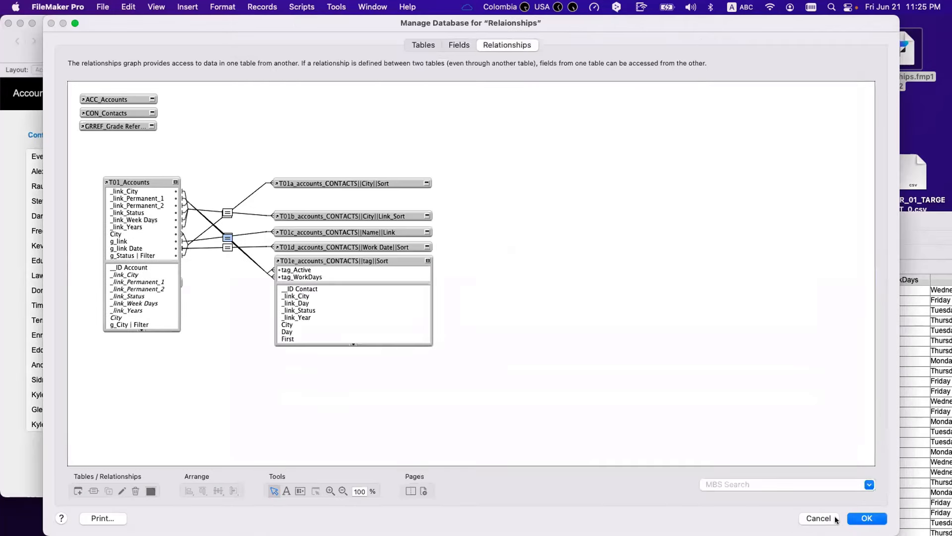
click(856, 519)
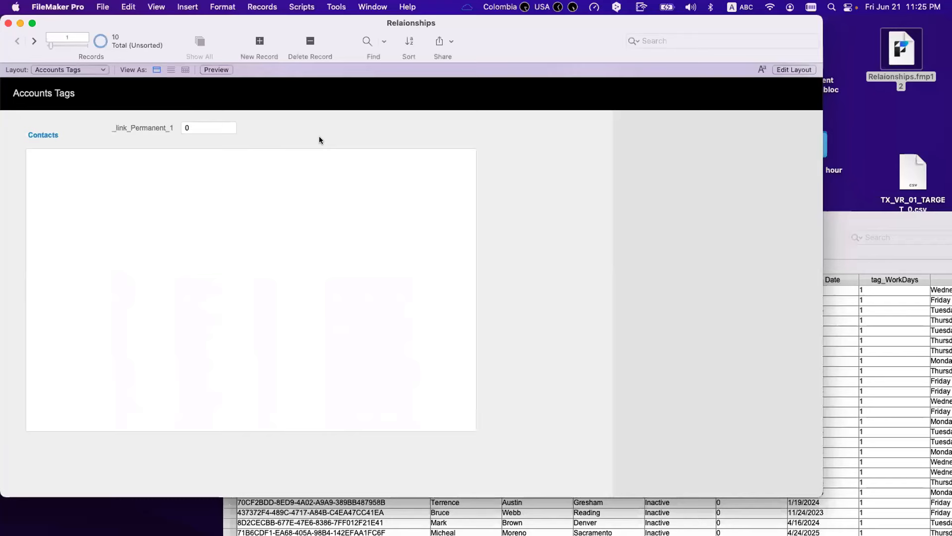
- Place a copy of the _link_Permanent_1 field beside it on the Accounts Tags layout, reassigned to _link_Permanent_2 with its own label, clear of the original
key(super+l)
click(380, 128)
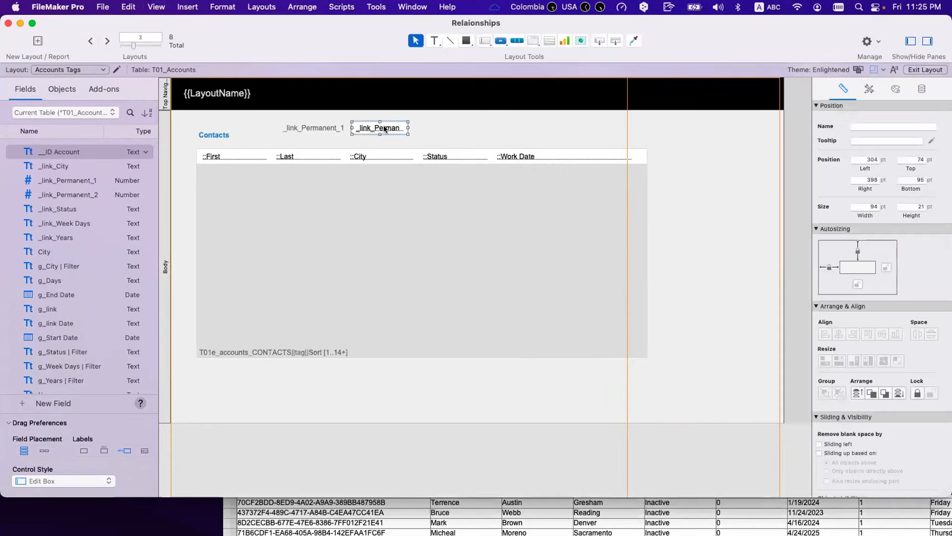
drag(385, 129, 498, 130)
double_click(496, 128)
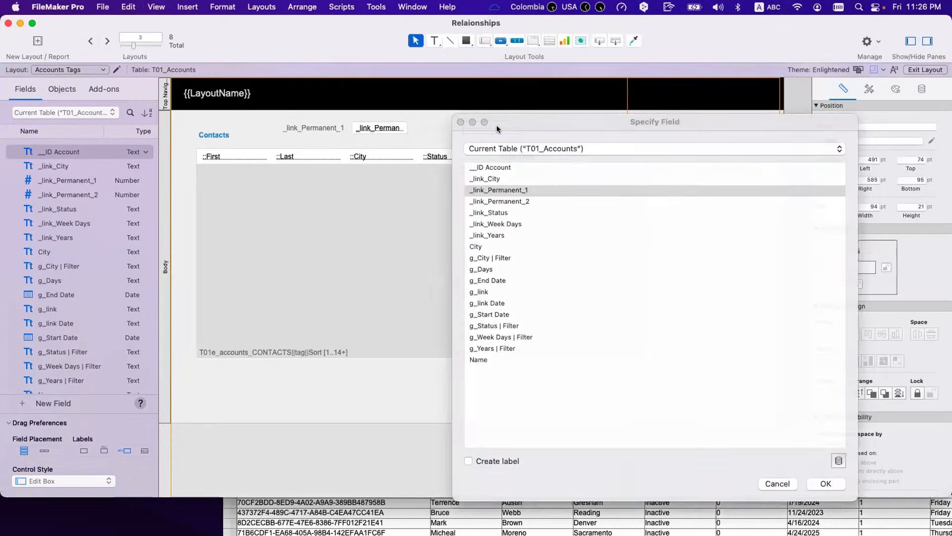
click(496, 201)
click(468, 461)
key(Return)
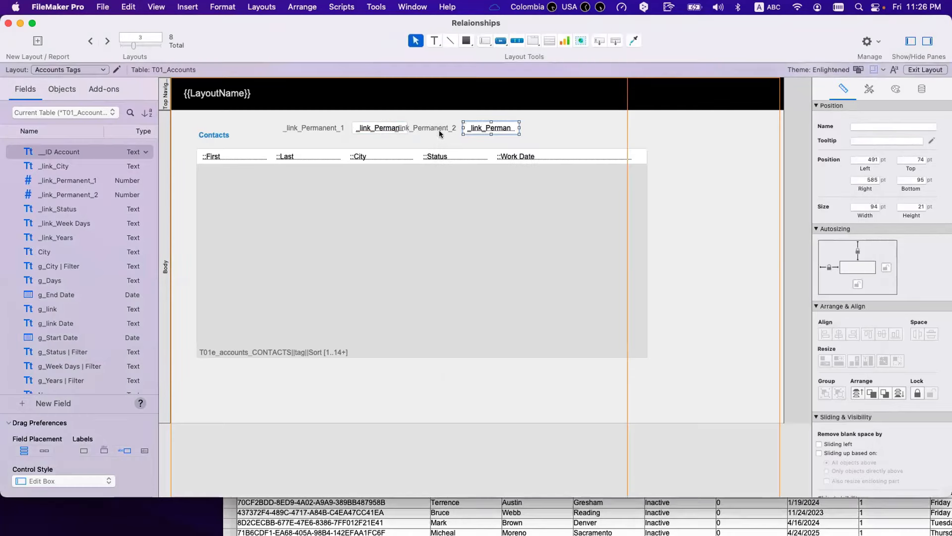
shift+click(440, 132)
drag(488, 130, 531, 130)
key(super+b)
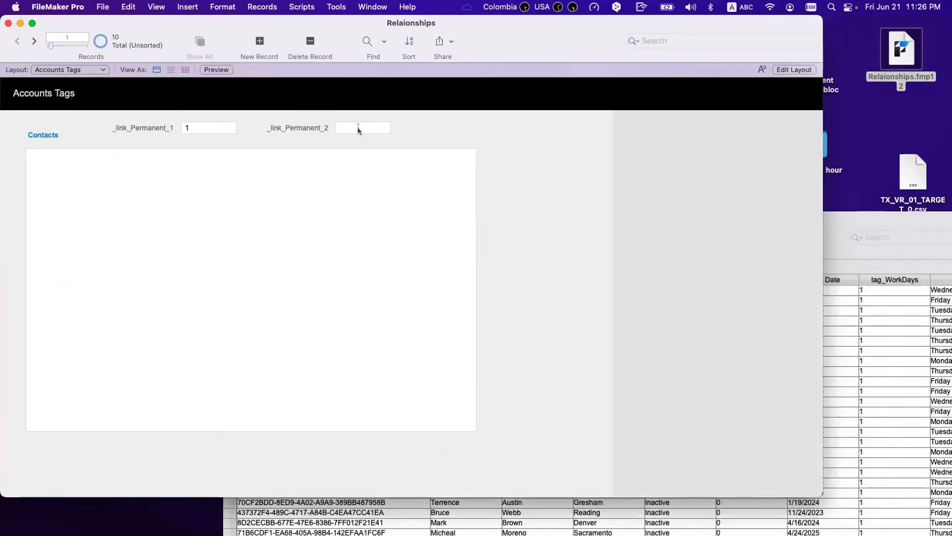
- Set _link_Permanent_2 to 1 and commit it, and set _link_Permanent_1 to 0 to refilter the Contacts portal
click(359, 130)
text(1)
click(443, 129)
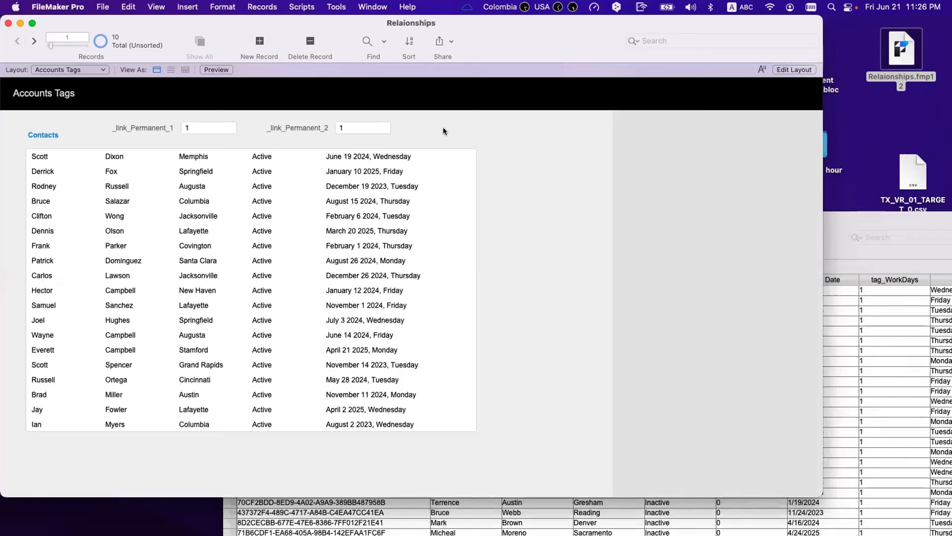
double_click(203, 127)
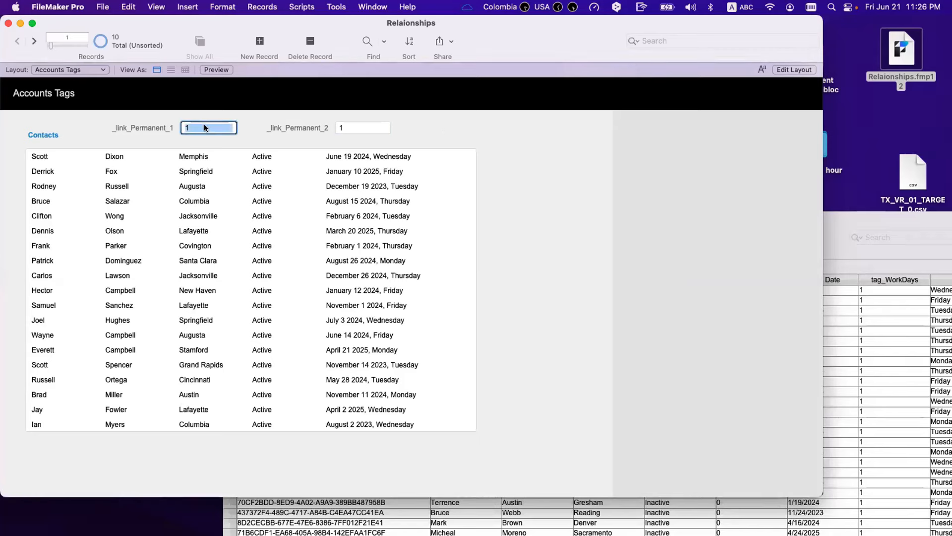
text(0)
click(214, 115)
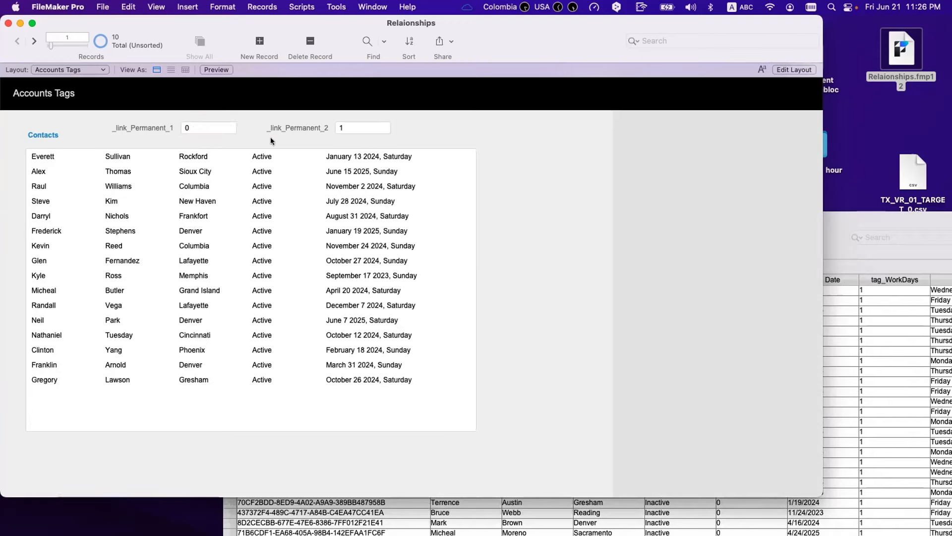
- Review the two match criteria in the relationship between T01_Accounts and T01e_accounts_CONTACTS||tag||Sort
key(super+shift+d)
click(252, 264)
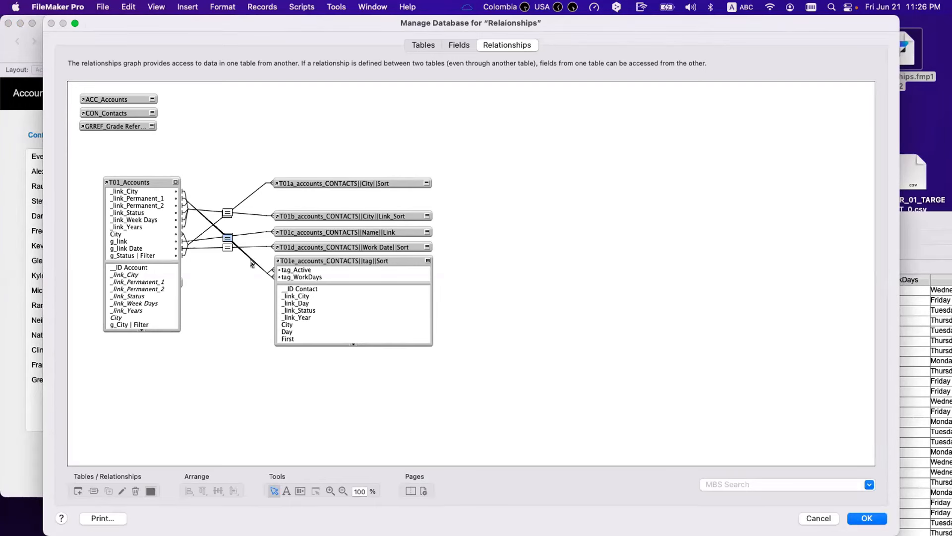
double_click(251, 259)
click(360, 371)
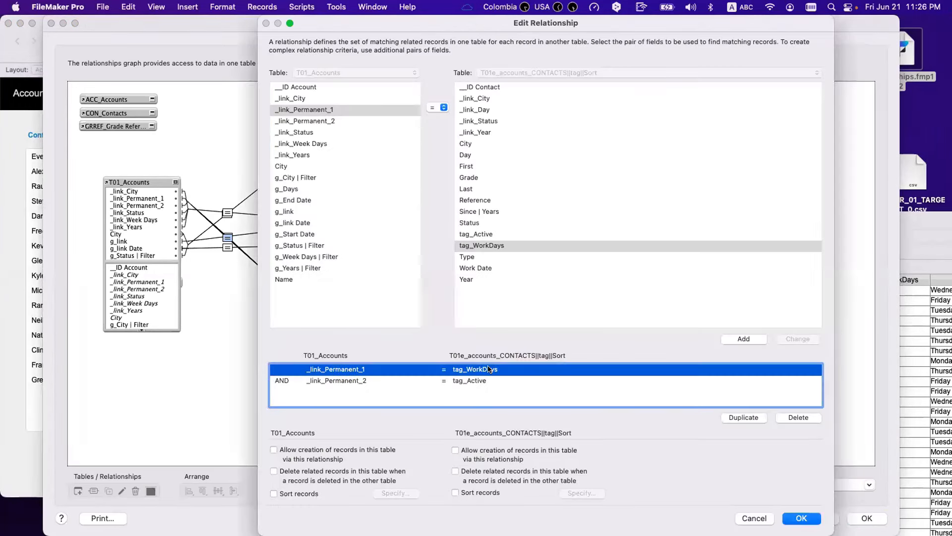
click(391, 381)
key(Return)
key(Return)
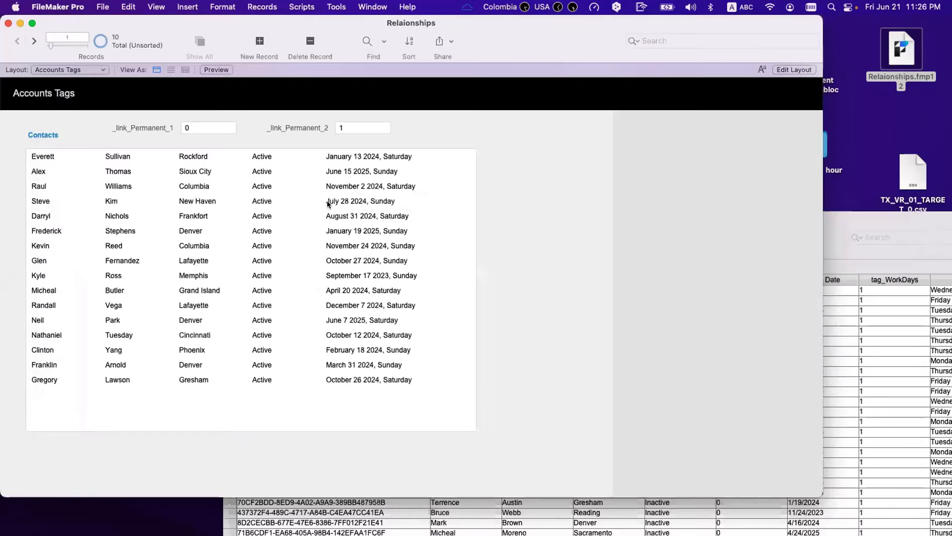
- Set _link_Permanent_1 to 1 and commit it to refresh the Contacts portal
click(209, 128)
text(1)
click(213, 134)
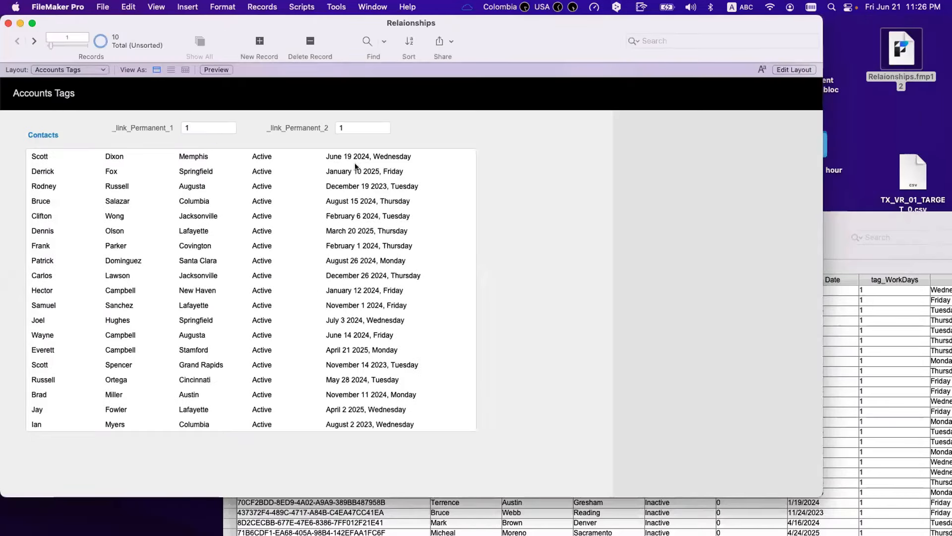
- Relabel the _link_Permanent_1 field as Work Days and the _link_Permanent_2 field as Status on the Accounts Tags layout
key(super+l)
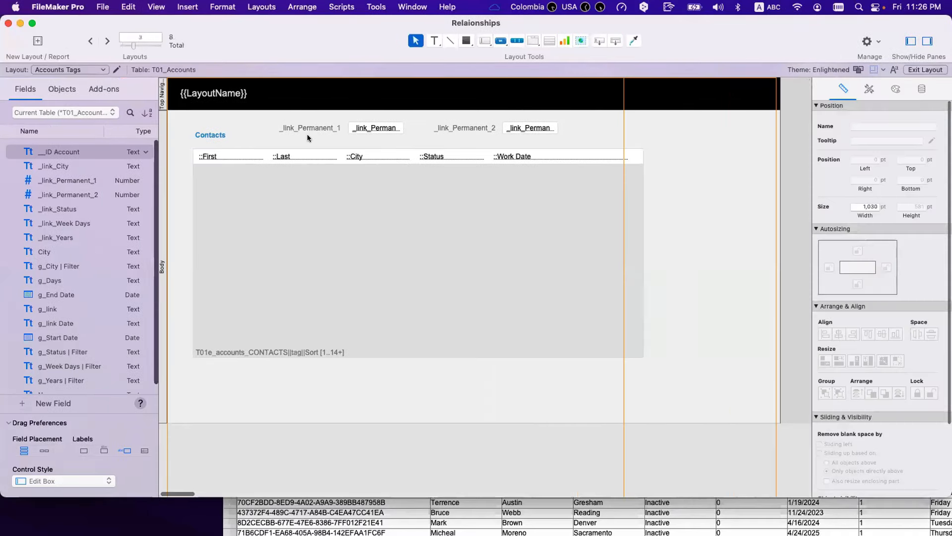
click(310, 127)
double_click(311, 127)
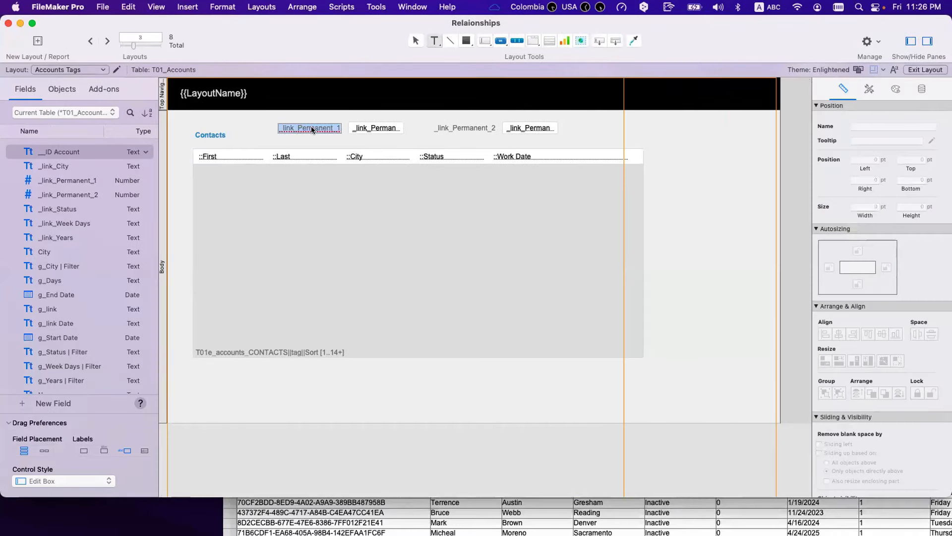
text(Work Days)
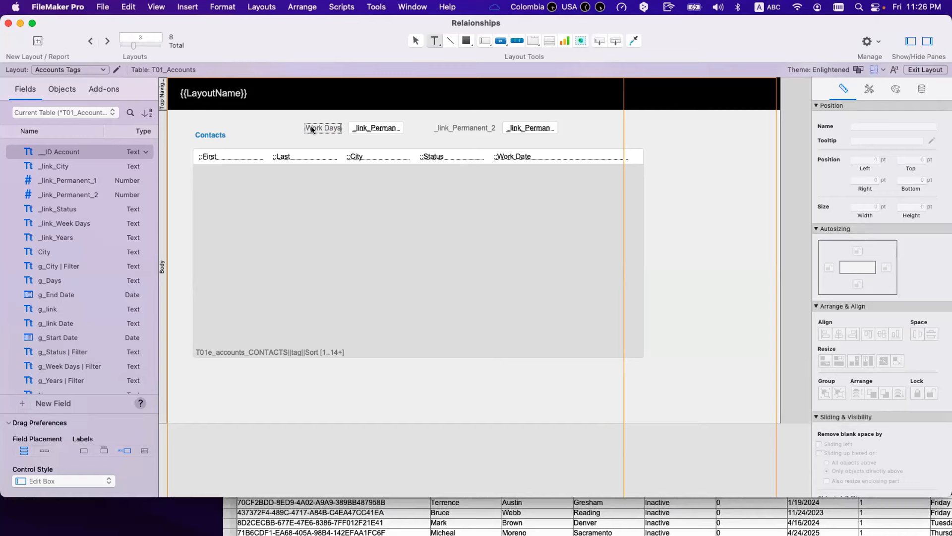
click(451, 127)
double_click(451, 128)
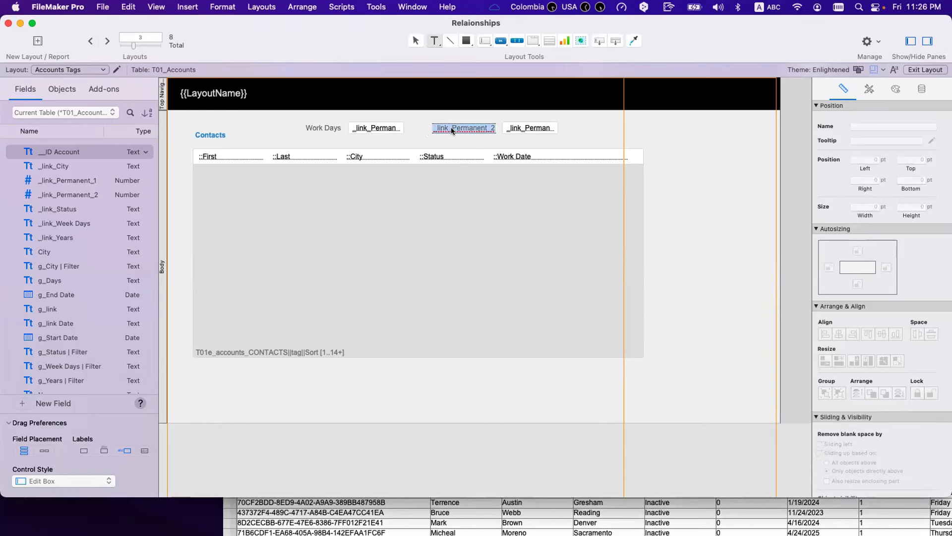
text(Status)
click(429, 130)
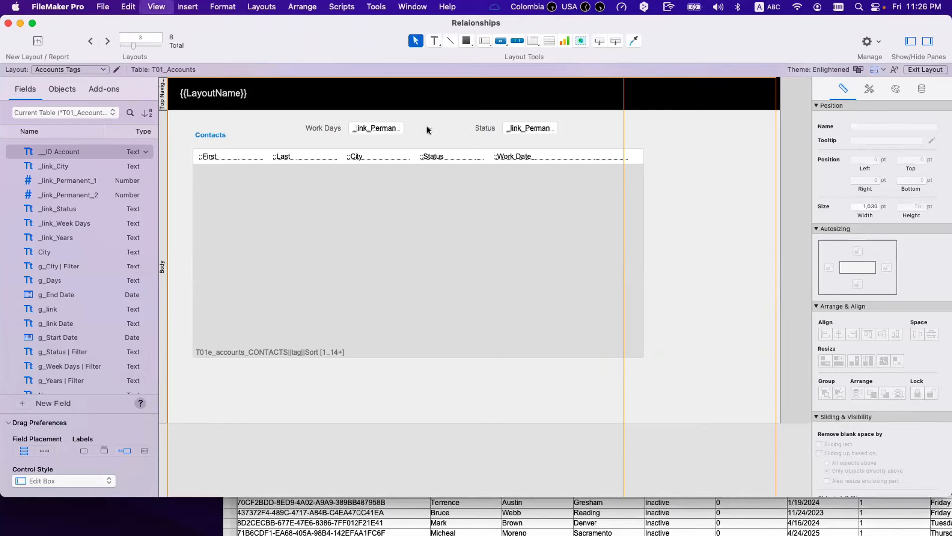
key(super+b)
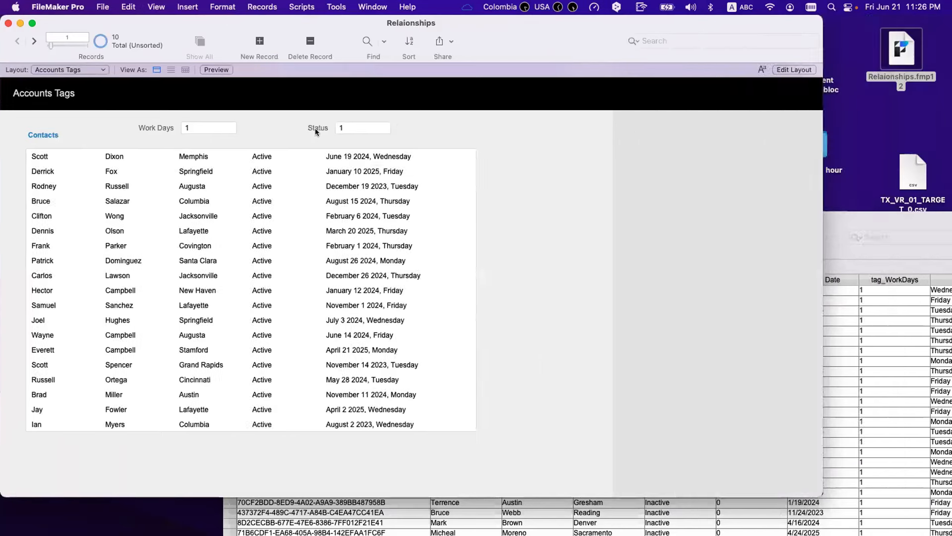
- Switch Status to 0 and back to 1, committing each value to compare the portal's contacts
click(355, 128)
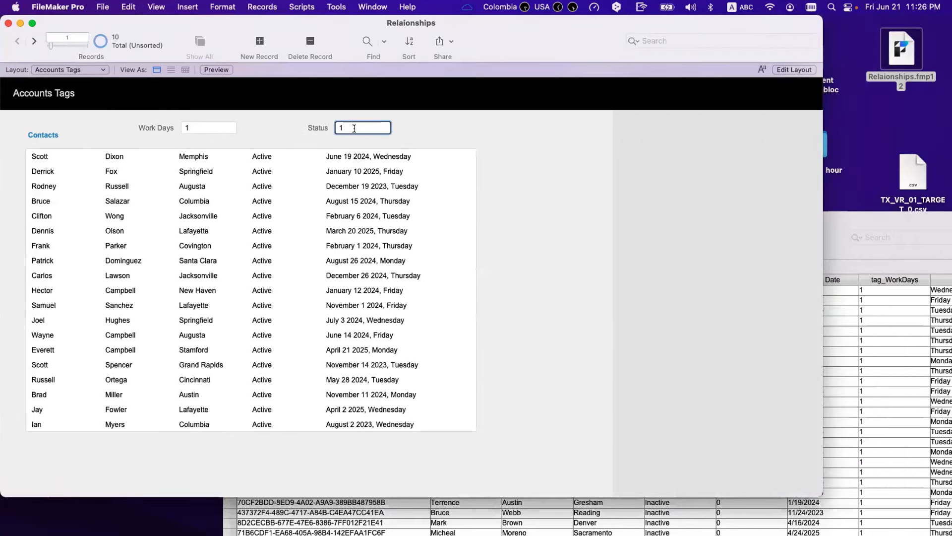
text(0)
click(433, 135)
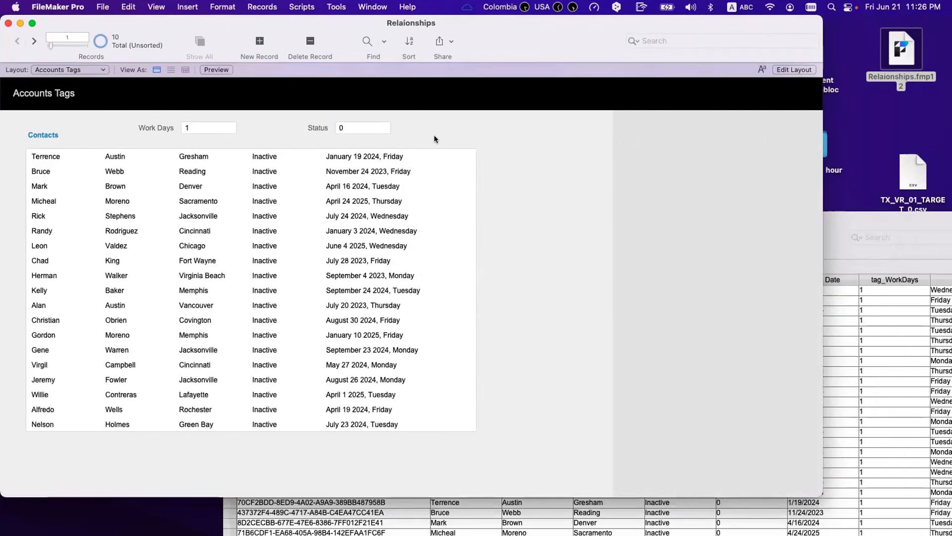
click(358, 127)
text(1)
click(425, 133)
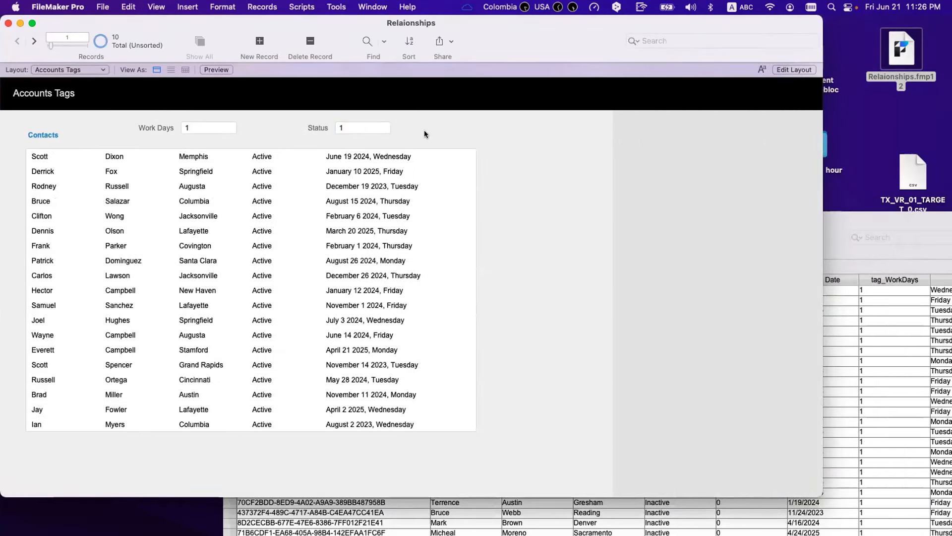
- Set Work Days to 0 and commit it to refilter the Contacts portal
click(220, 125)
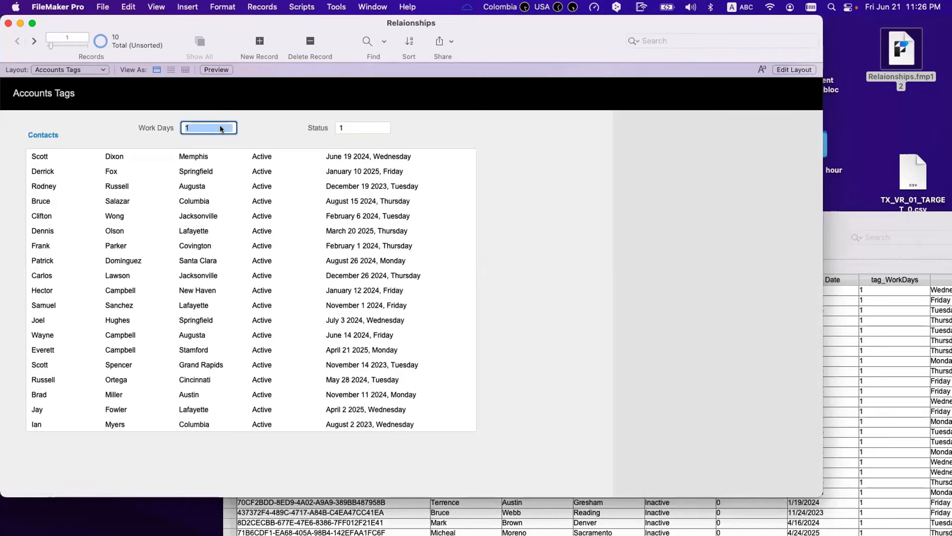
text(0)
click(236, 124)
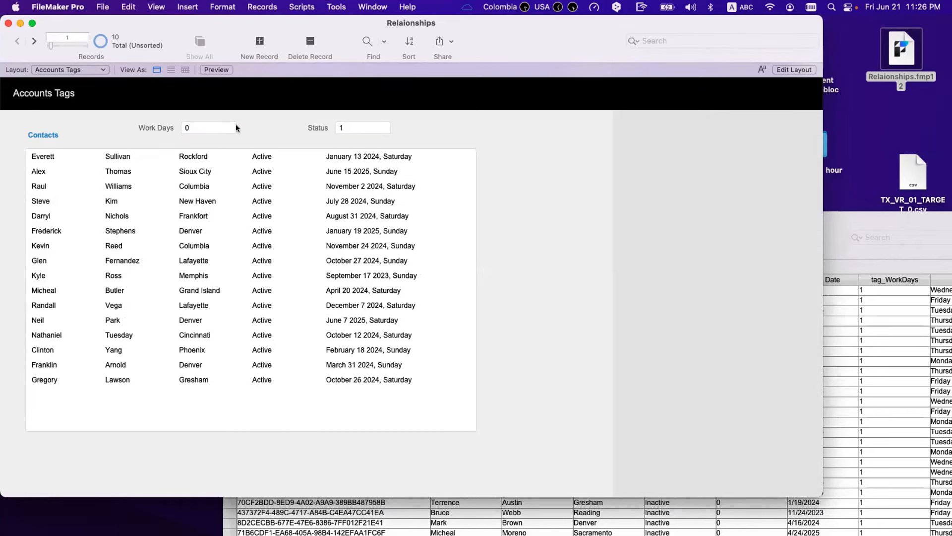
- Switch Status to 0 and back to 1 with Work Days at 0, committing each value to compare the portal's contacts
click(363, 127)
text(0)
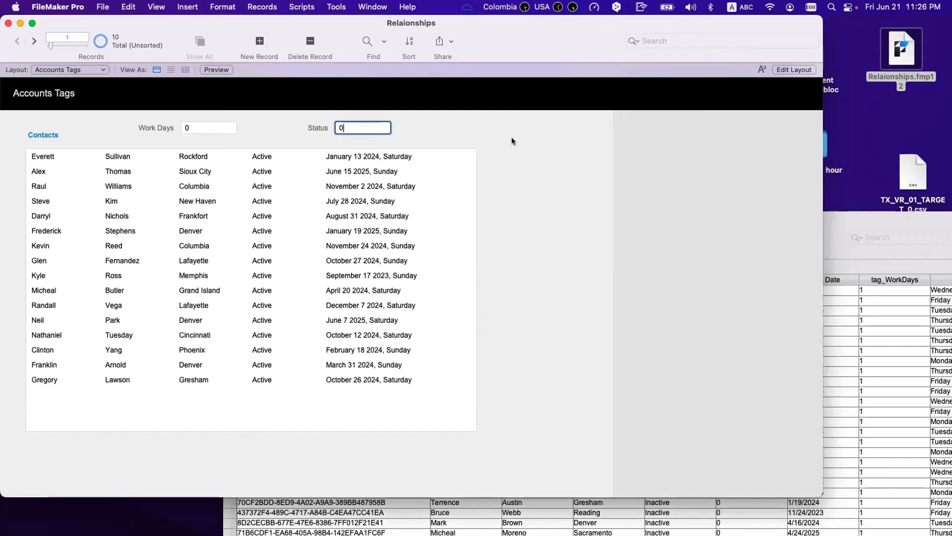
click(512, 141)
click(357, 127)
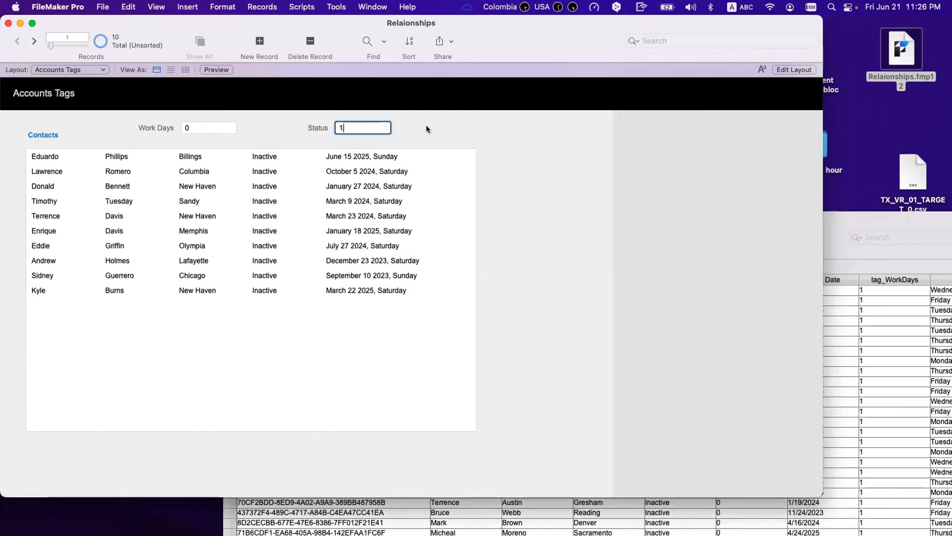
text(1)
click(426, 125)
- Set Work Days to 1 and commit it to refilter the Contacts portal
click(213, 127)
text(1)
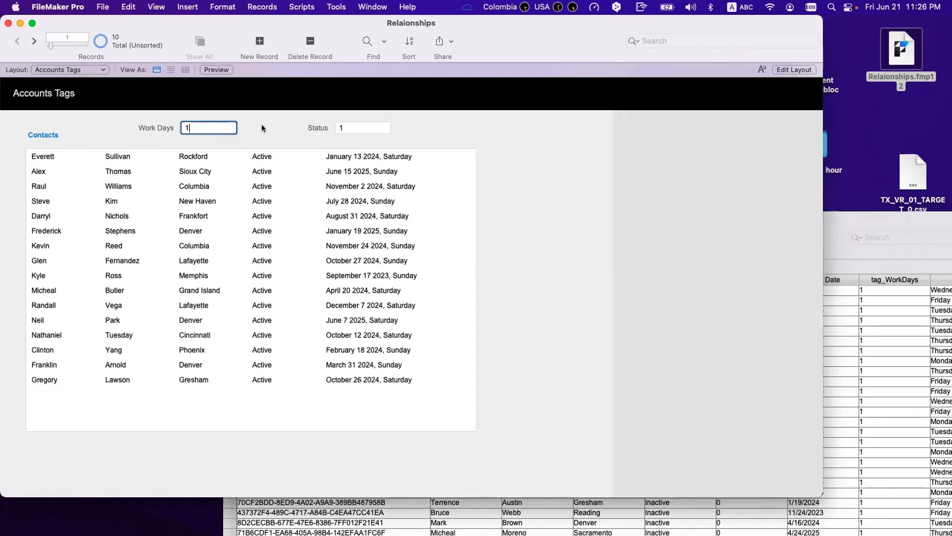
click(261, 124)
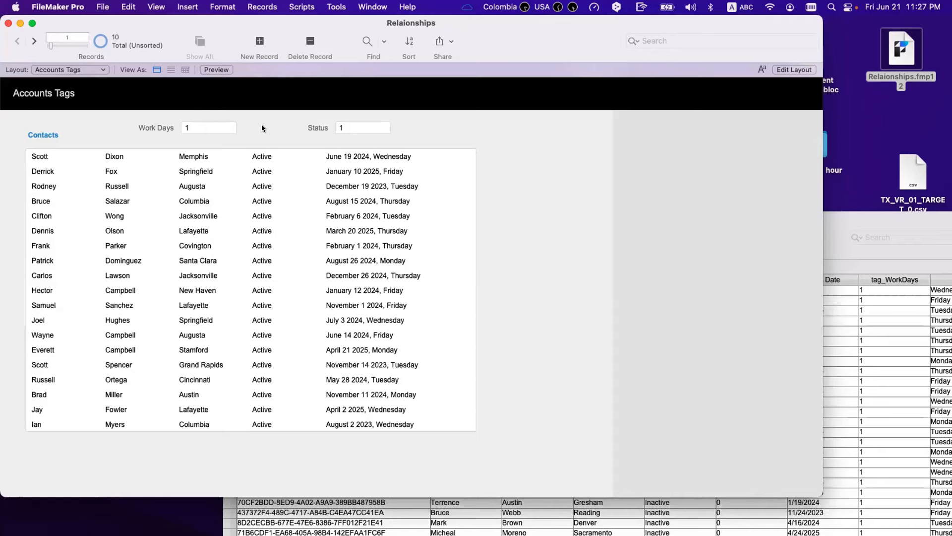
- Move the Contacts heading and its portal lower on the Accounts Tags layout to free space below the two link fields
key(super+l)
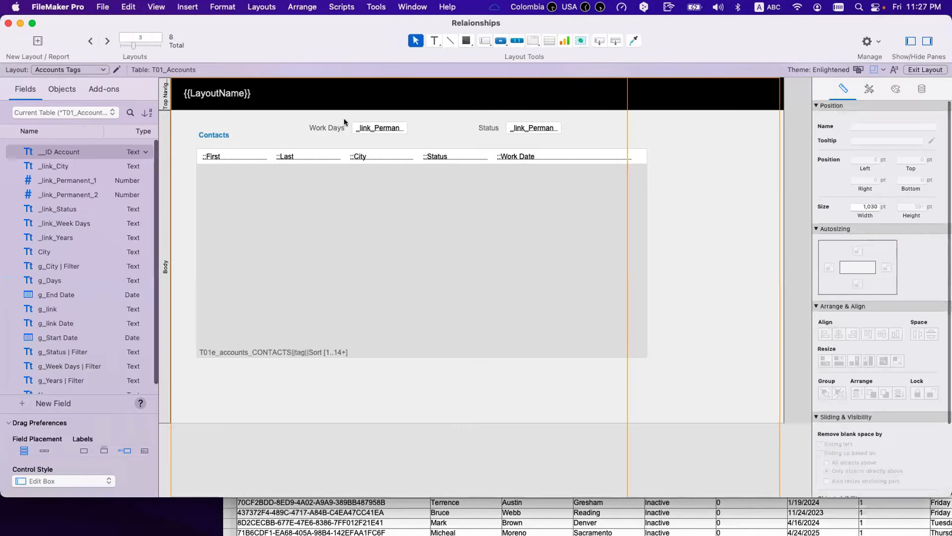
drag(308, 117, 410, 135)
shift+click(529, 128)
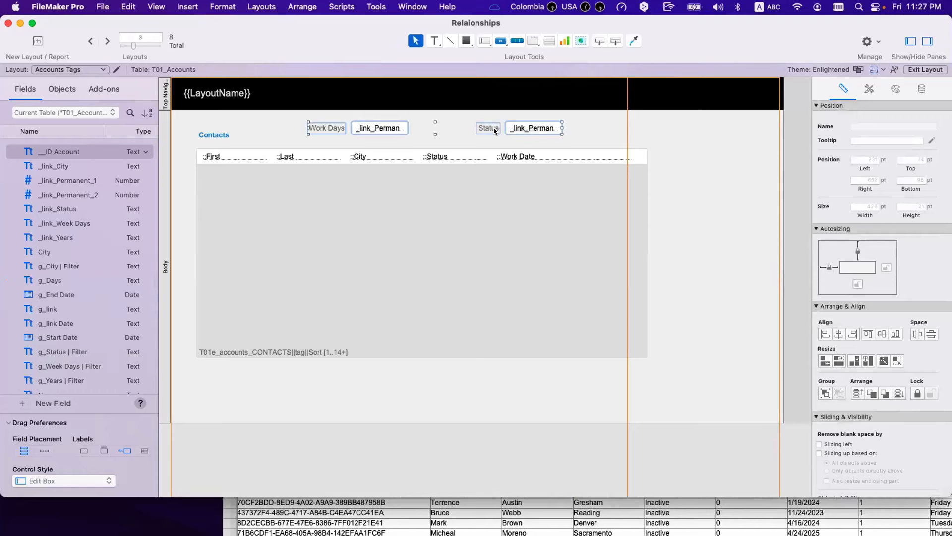
click(426, 127)
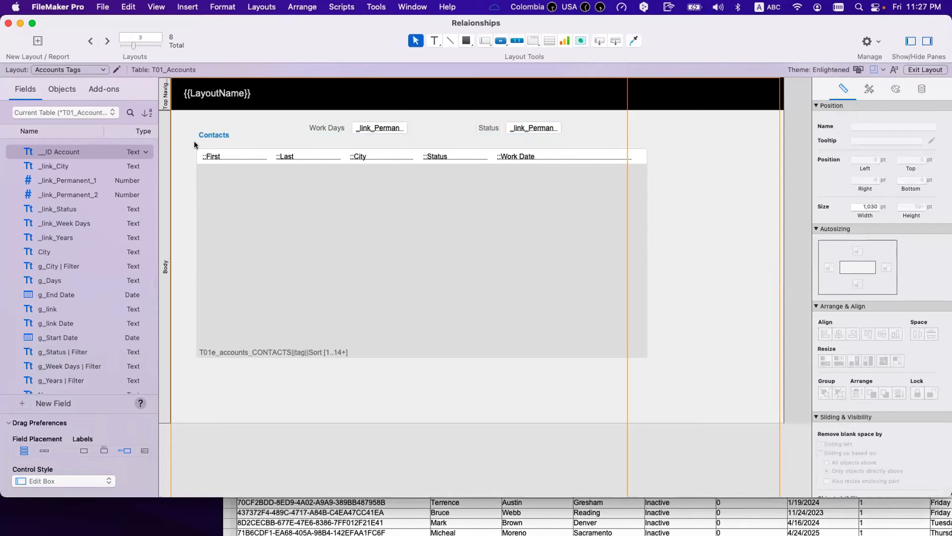
click(211, 136)
shift+click(267, 193)
drag(267, 193, 270, 249)
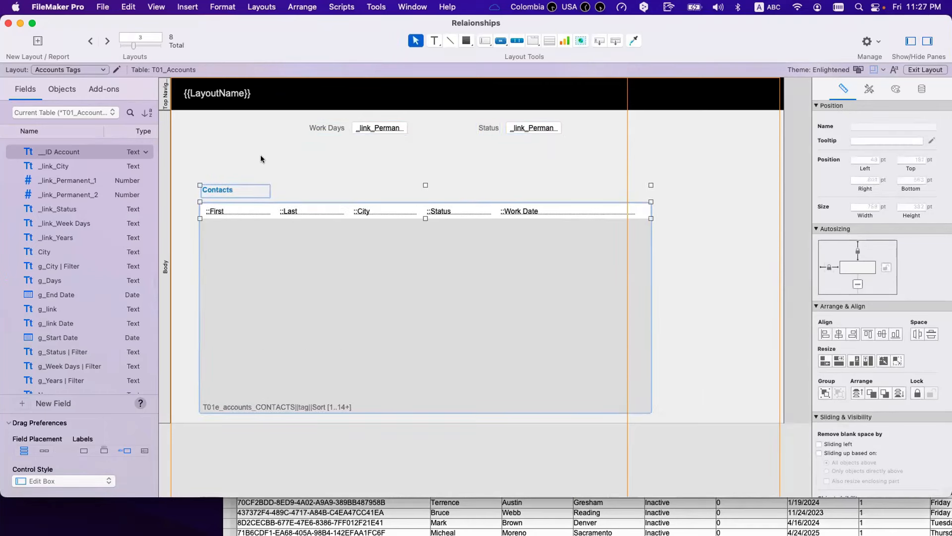
click(261, 155)
key(super+b)
key(super+l)
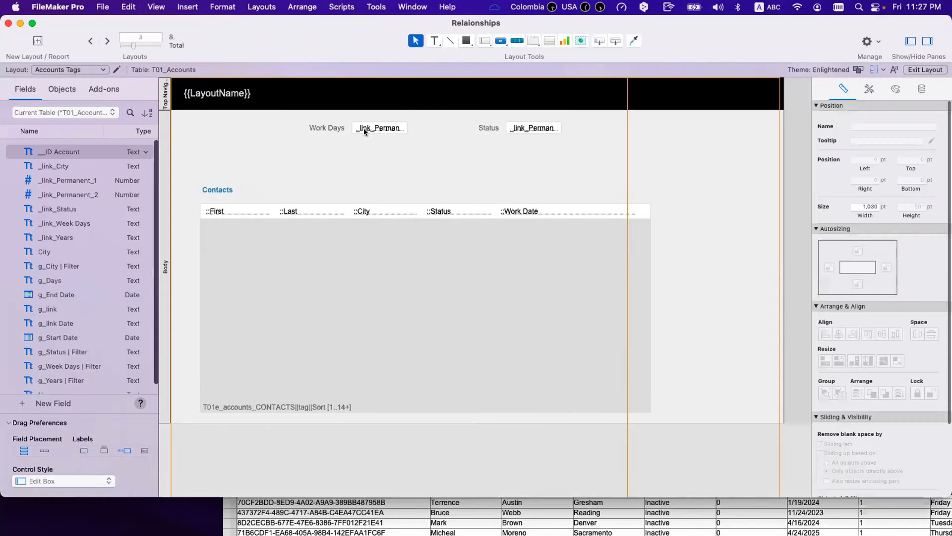
- Enlarge the Work Days and Status fields downward to about 47 pt high so each can hold several lines
click(379, 134)
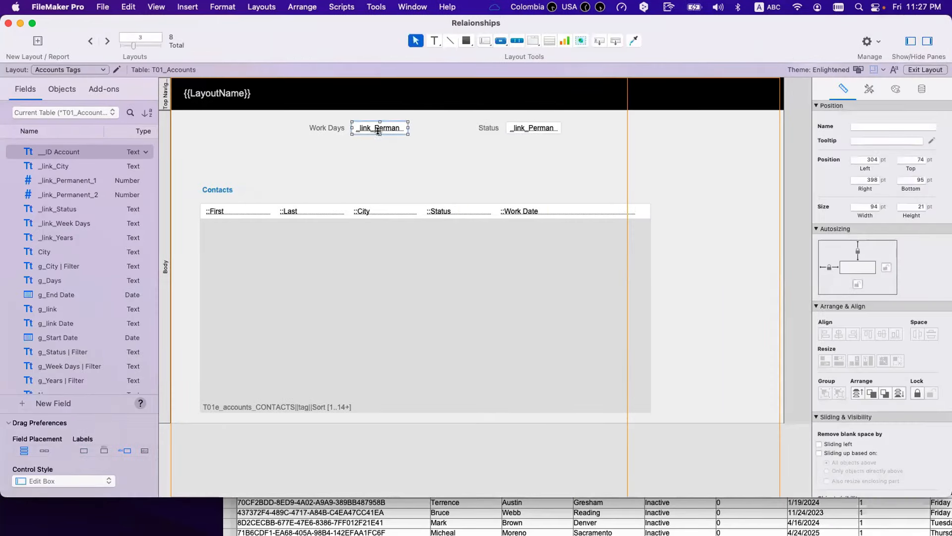
drag(379, 134, 379, 145)
click(534, 131)
drag(533, 133, 531, 144)
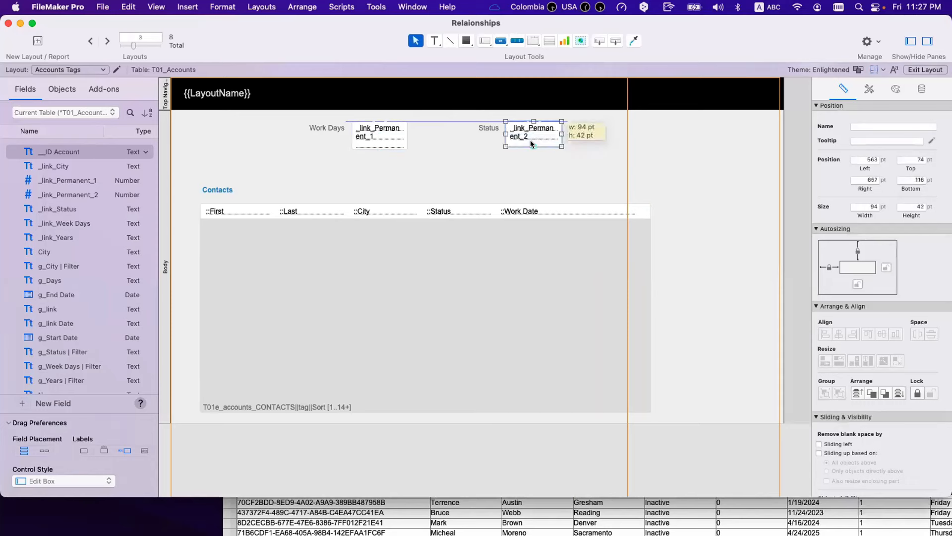
- Move the Contacts heading and portal up closer to the link fields, to about x 44 pt, y 146 pt, and return to Browse mode
drag(226, 199, 226, 189)
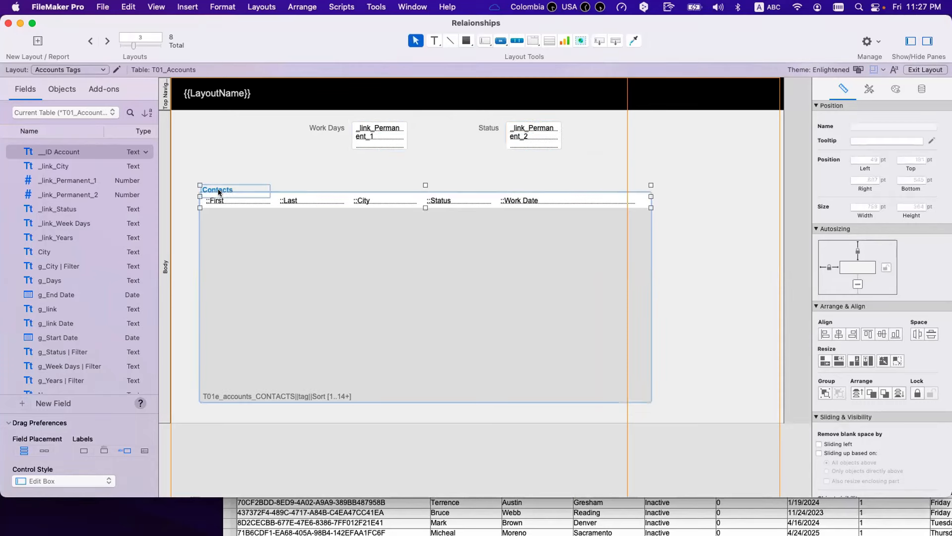
key(super+z)
key(super+z)
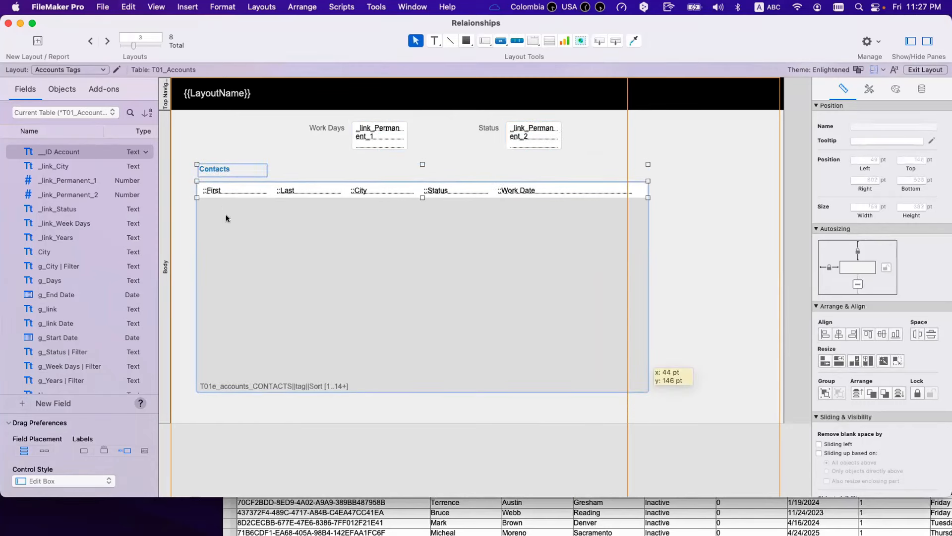
key(super+b)
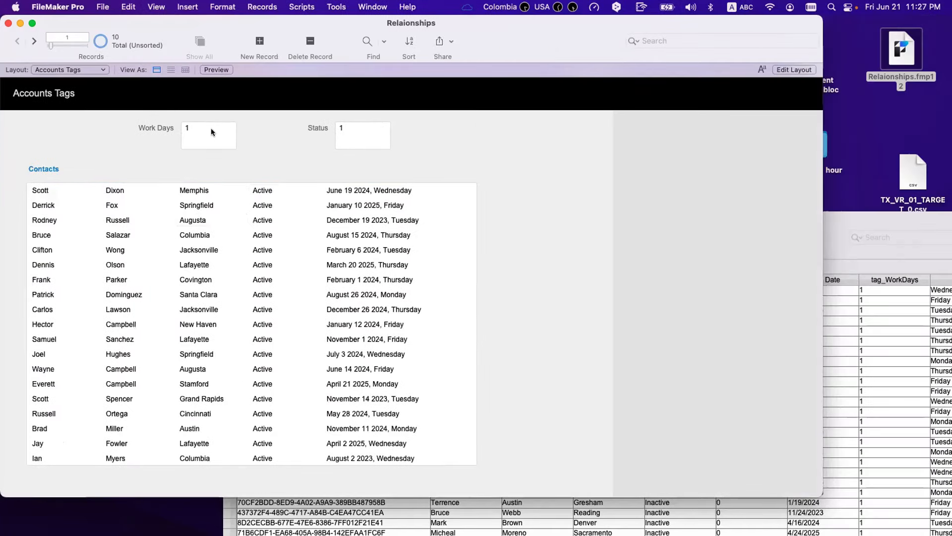
- Clear Status and commit it to check the portal, then restore Status to 1 and commit again
click(345, 131)
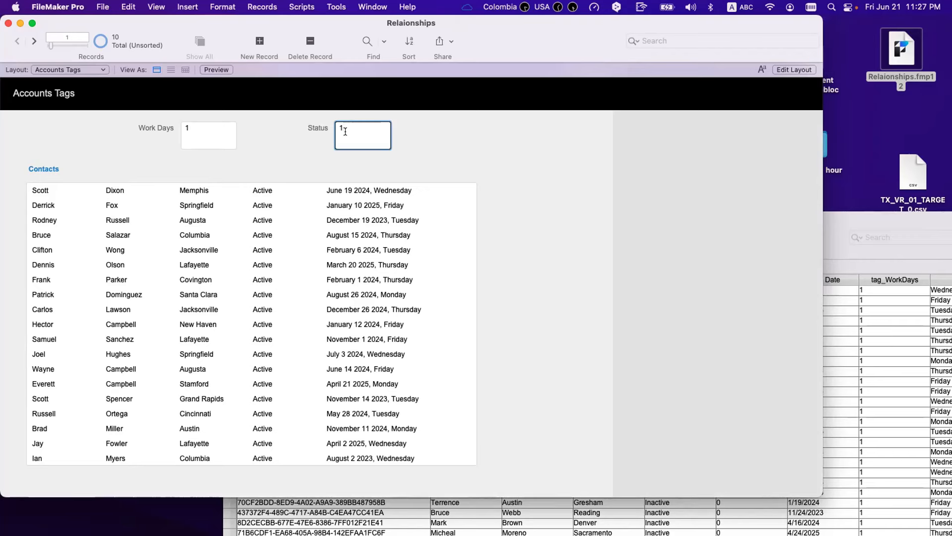
key(BackSpace)
click(444, 138)
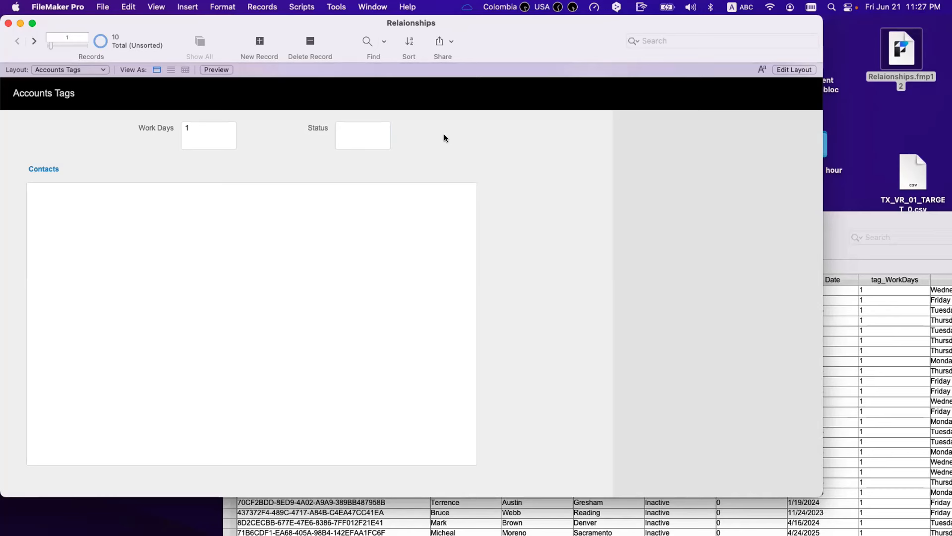
click(366, 139)
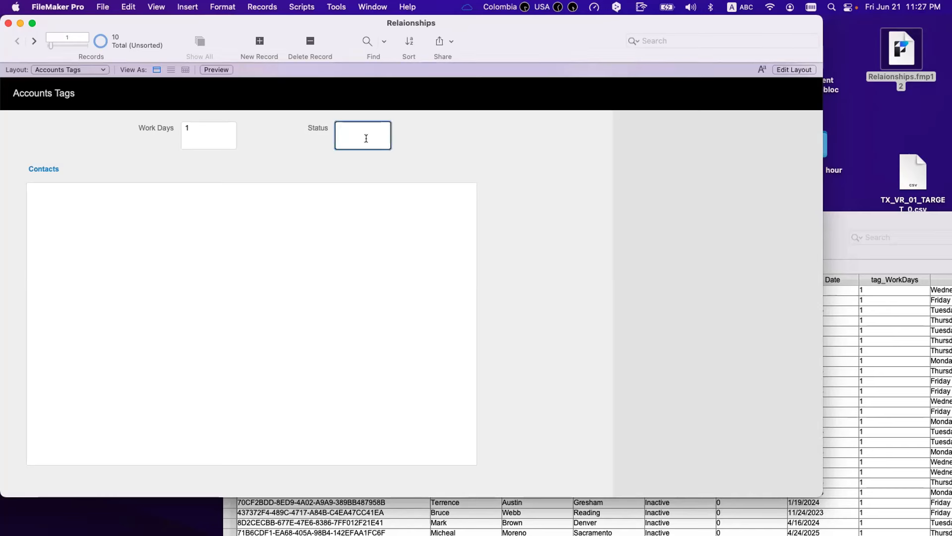
text(1)
click(415, 137)
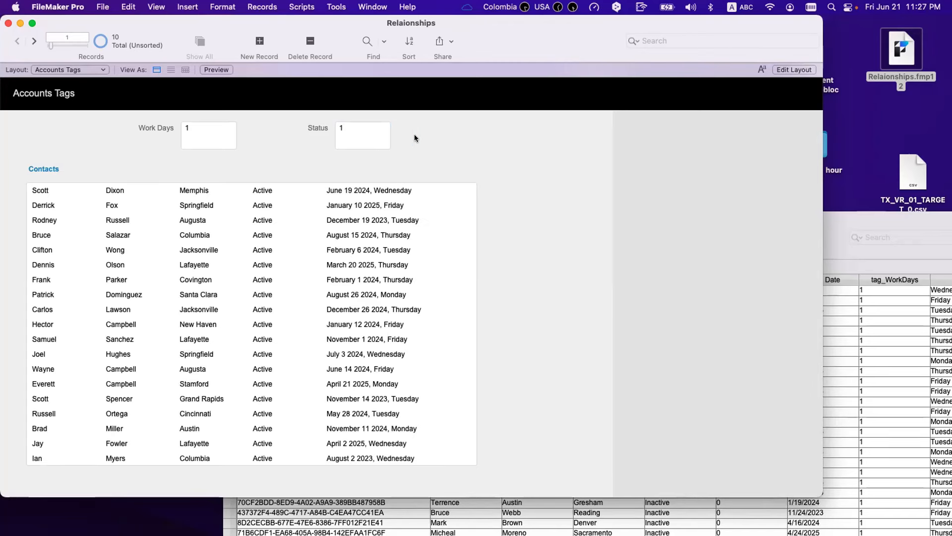
- Stop the Return key from going to the next object in both link fields, and return to Browse mode
key(super+l)
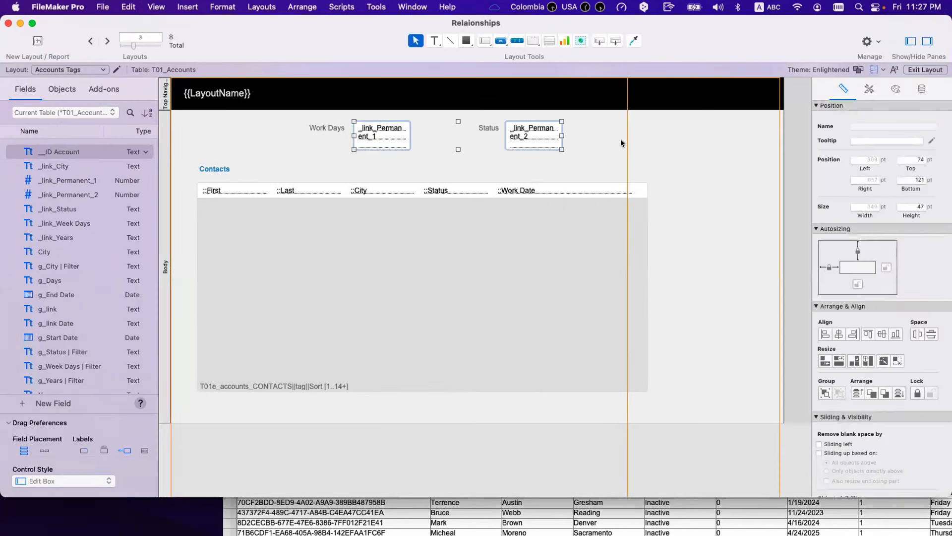
click(921, 89)
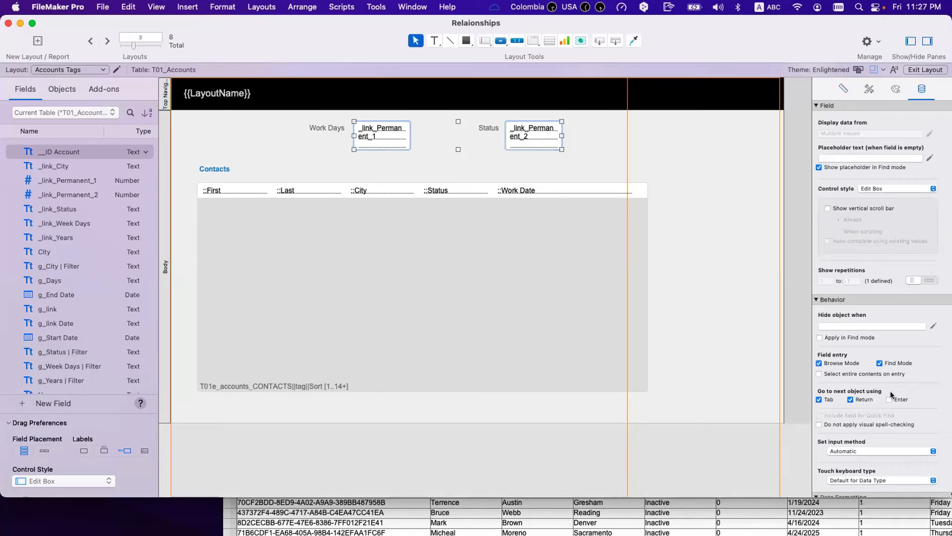
click(851, 399)
key(super+b)
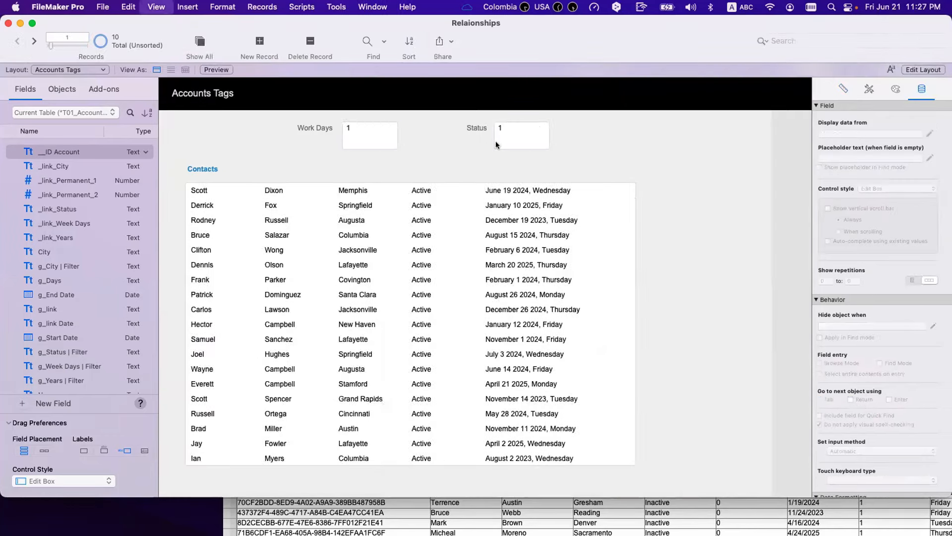
- Change the _link_Permanent_1 field in the ACC_Accounts table to the Text type
key(super+shift+d)
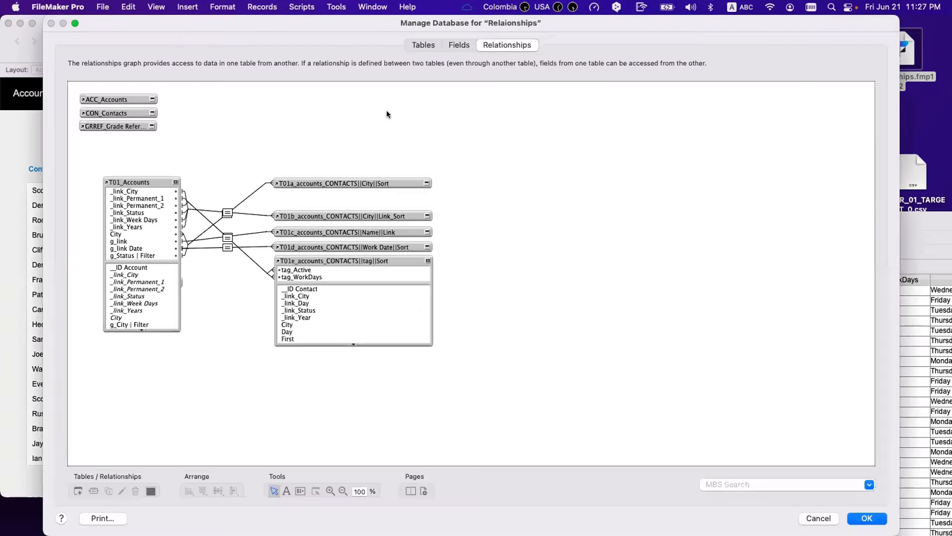
click(457, 45)
click(149, 115)
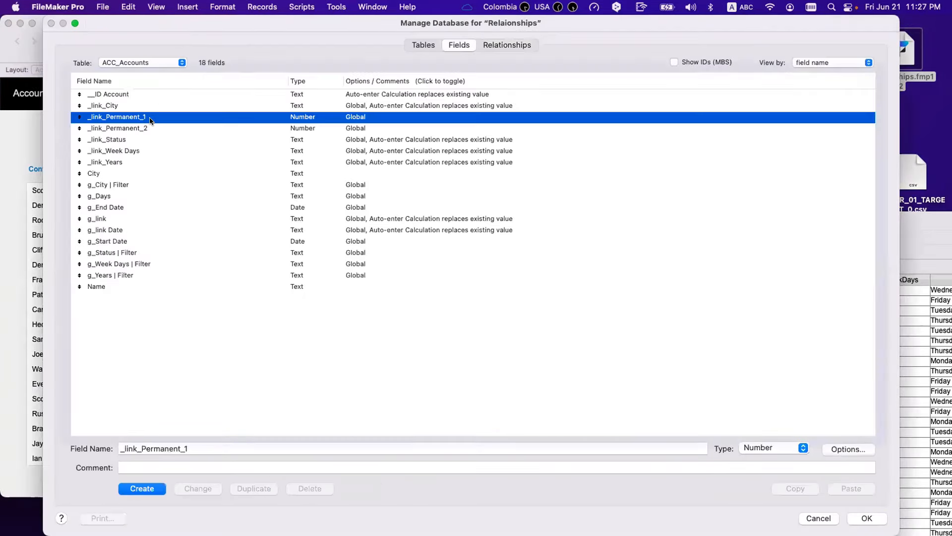
click(766, 448)
key(Up)
key(Return)
click(198, 488)
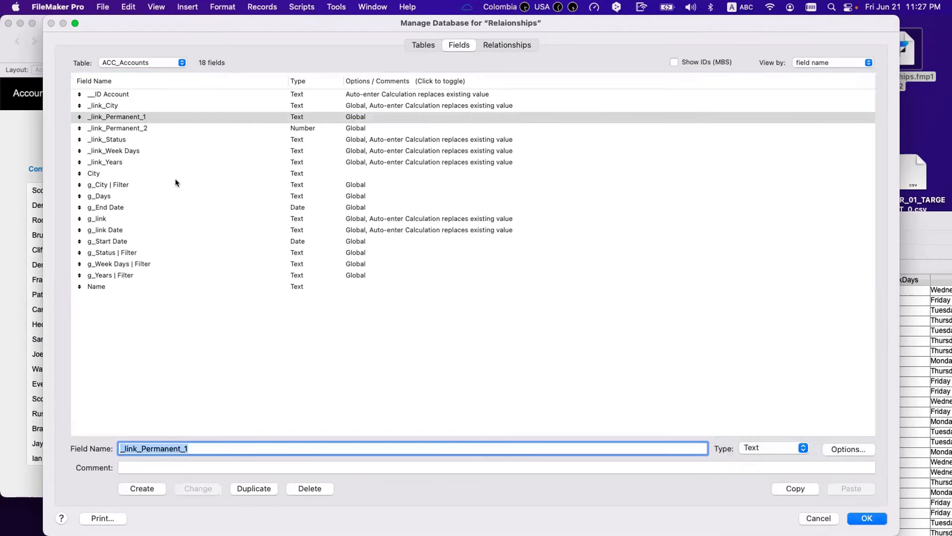
- Change the _link_Permanent_2 field to the Text type and save the database changes
click(176, 128)
click(766, 448)
key(Up)
key(Return)
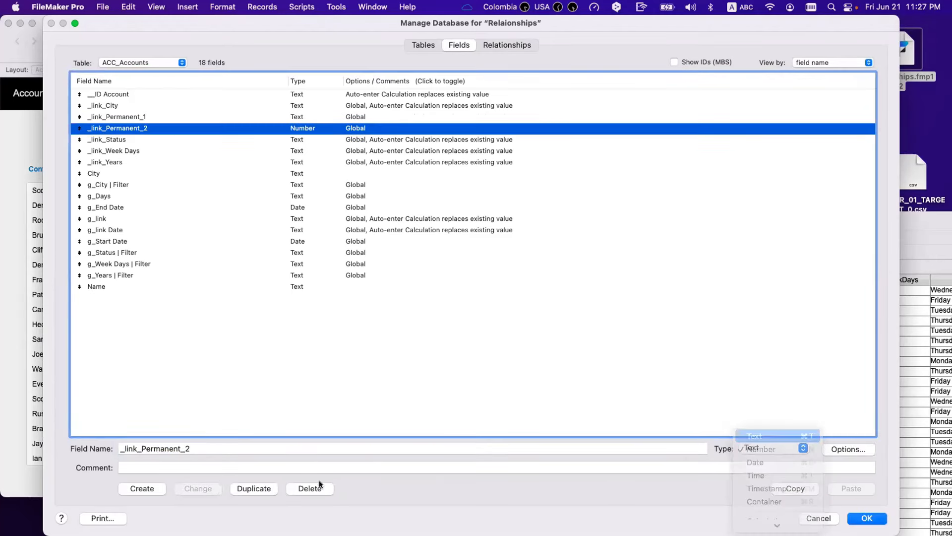
click(198, 488)
shift+click(120, 117)
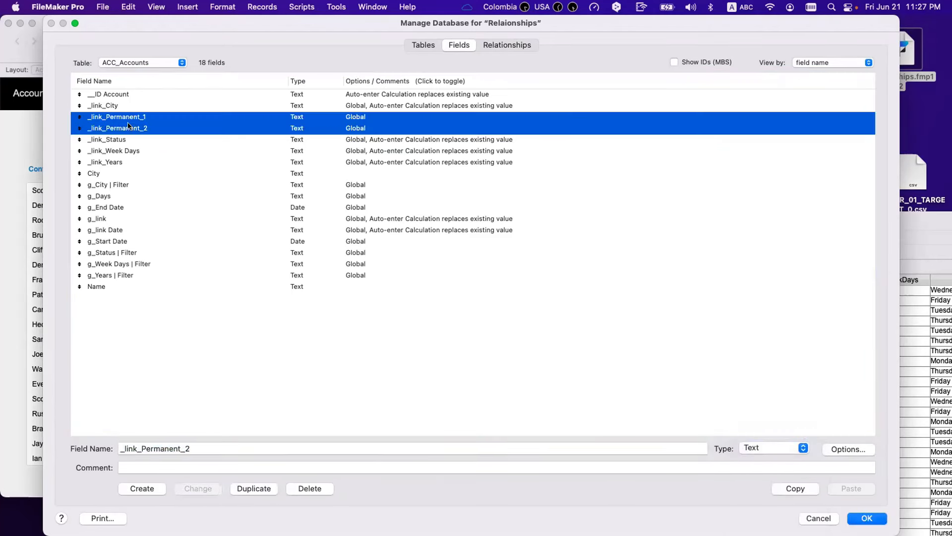
click(855, 517)
- Add 0 as a second line below the 1 in Status, commit it, and review the contacts in the portal
click(368, 134)
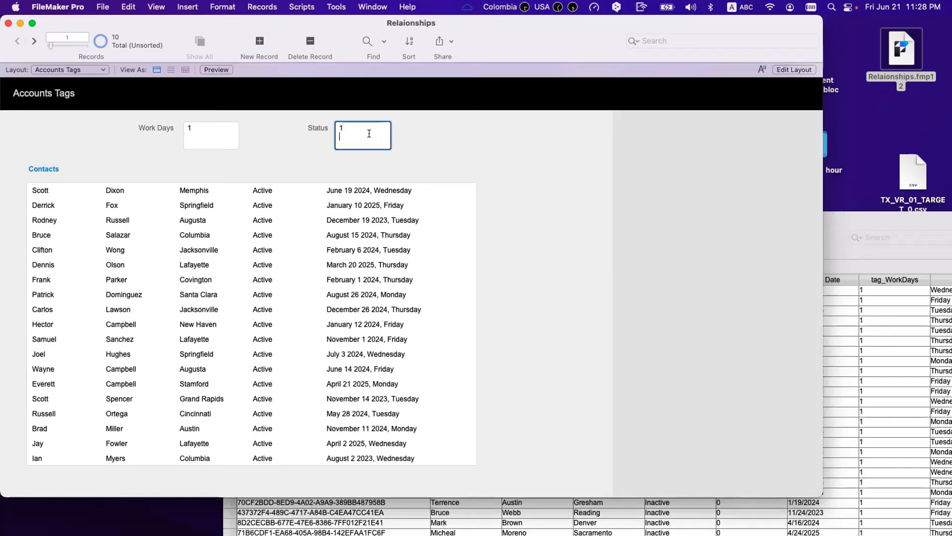
key(Return)
text(0)
click(483, 139)
scroll(293, 312, down, 15)
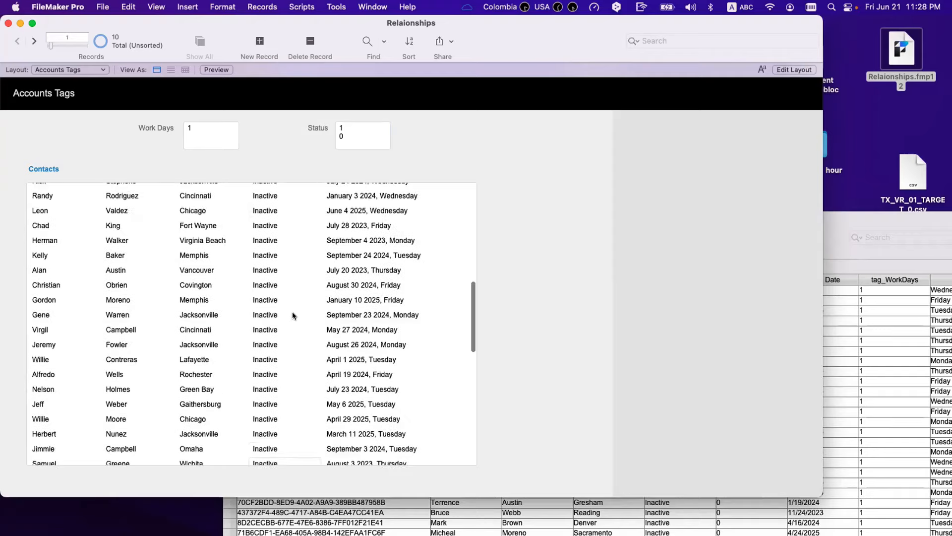
scroll(293, 312, up, 15)
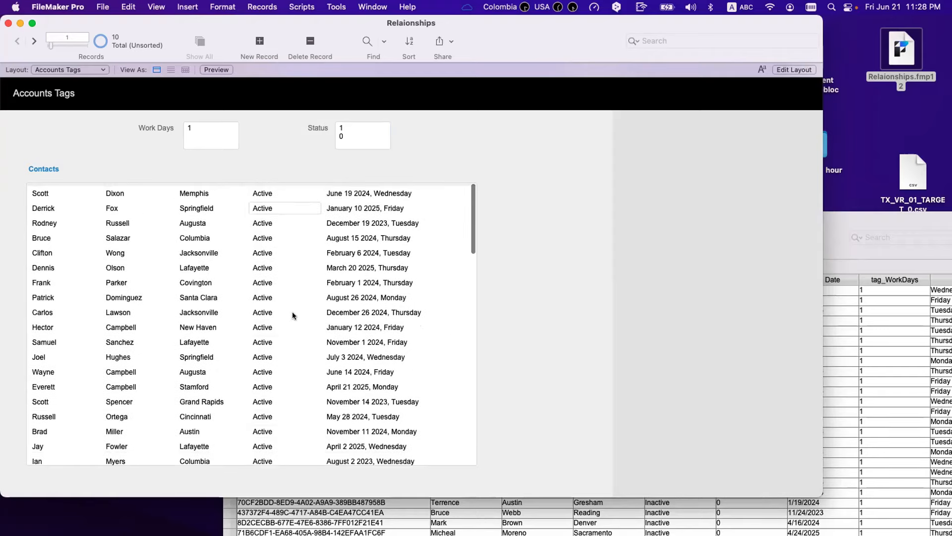
- Replace the Status values with only 1, commit it, and review the refiltered Contacts portal
click(354, 142)
key(super+a)
text(1)
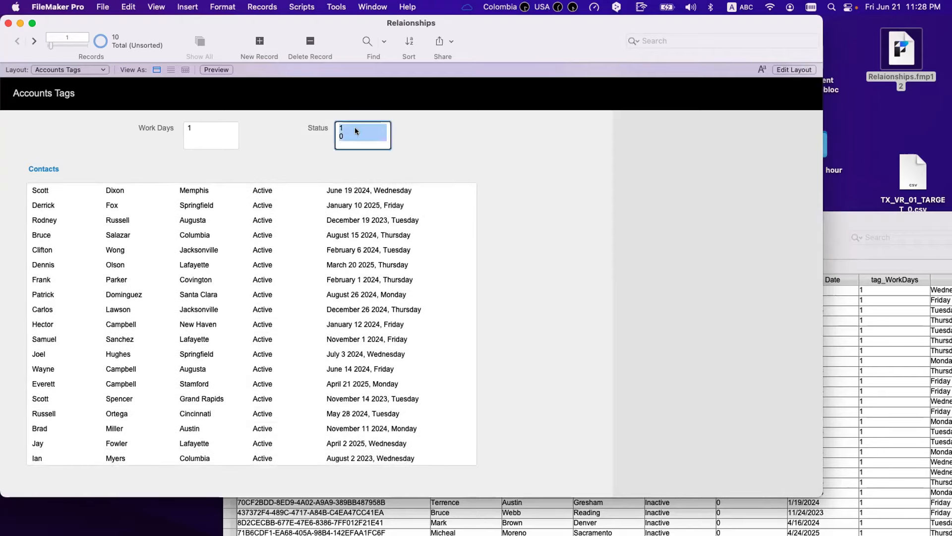
click(410, 131)
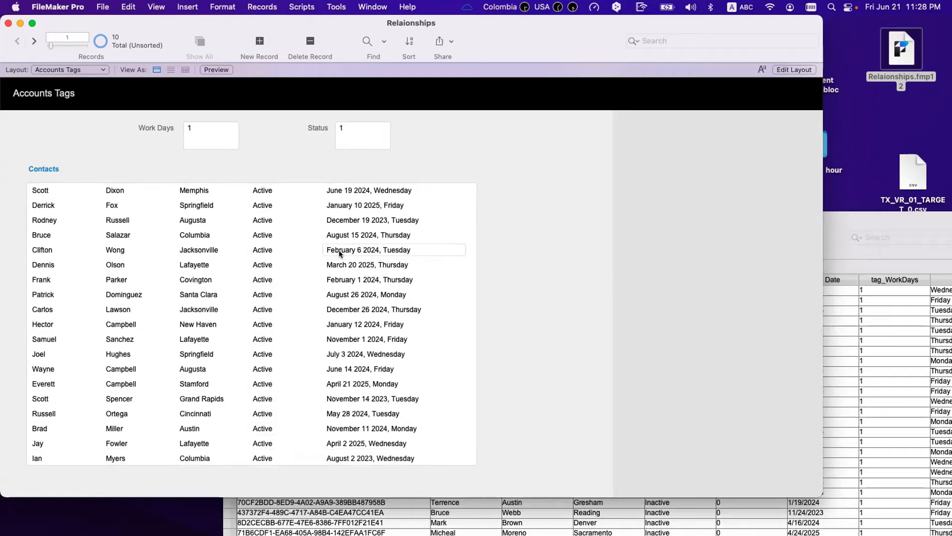
scroll(338, 250, down, 5)
scroll(348, 200, up, 5)
- Set Status to 0, commit it, and look through the refiltered contacts
click(356, 135)
key(super+a)
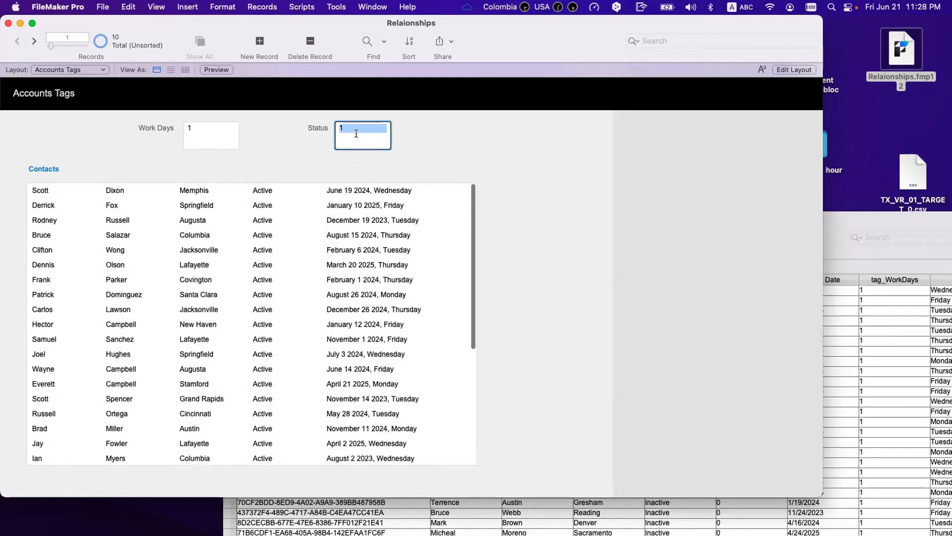
key(BackSpace)
text(0)
click(435, 129)
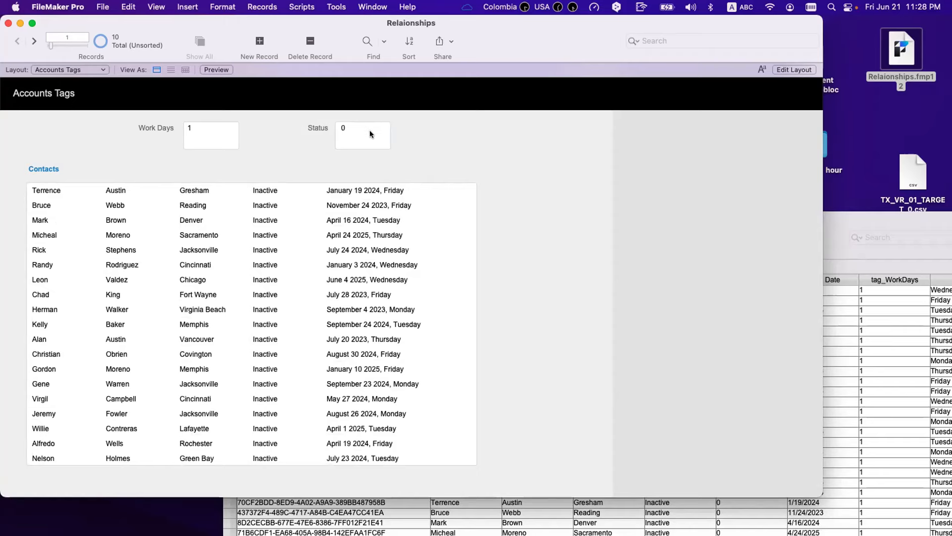
scroll(300, 267, down, 3)
- Replace the Status value with 1 and 0 on separate lines, commit it, and look through the refiltered contacts
click(352, 144)
key(super+a)
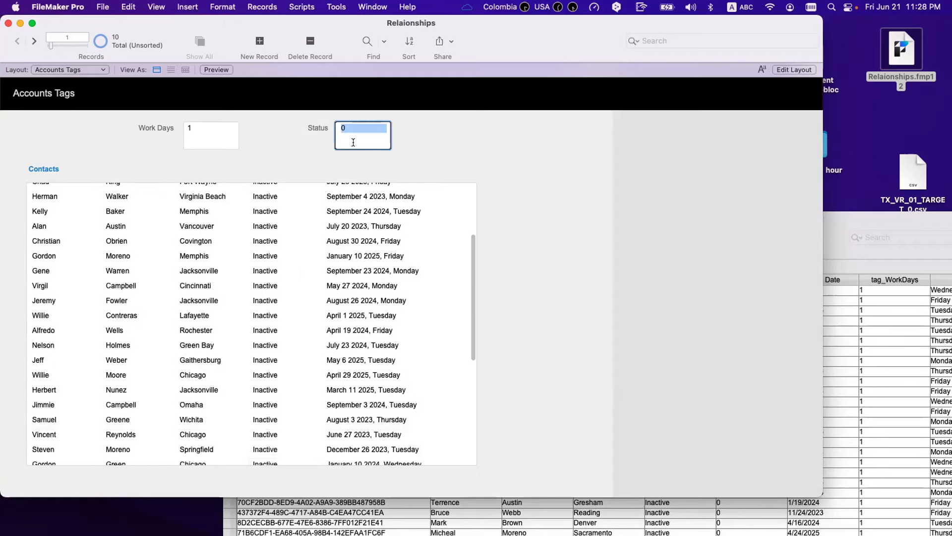
text(1)
key(BackSpace)
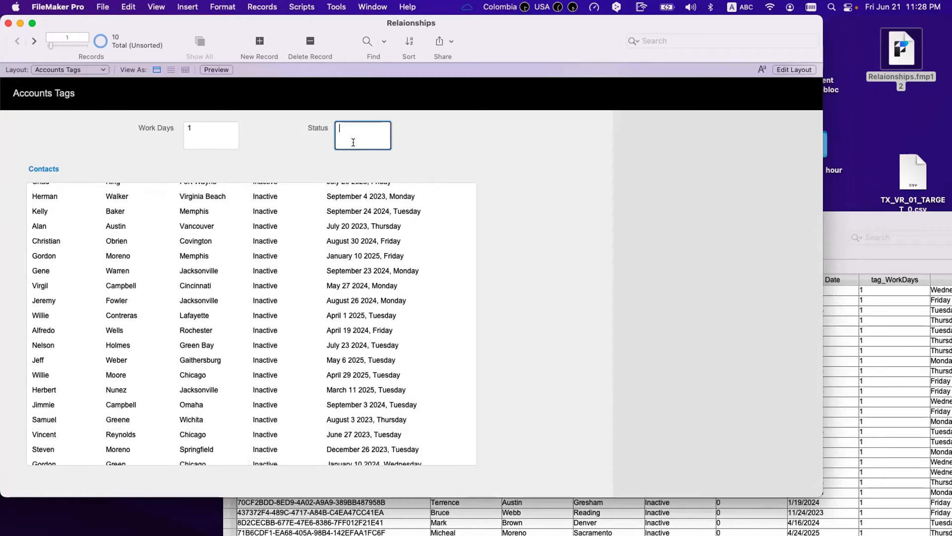
text(1)
key(Return)
text(0)
click(386, 254)
scroll(387, 256, down, 5)
- Add 0 as a second line below the 1 in Work Days, commit it, and review the Contacts portal
click(204, 129)
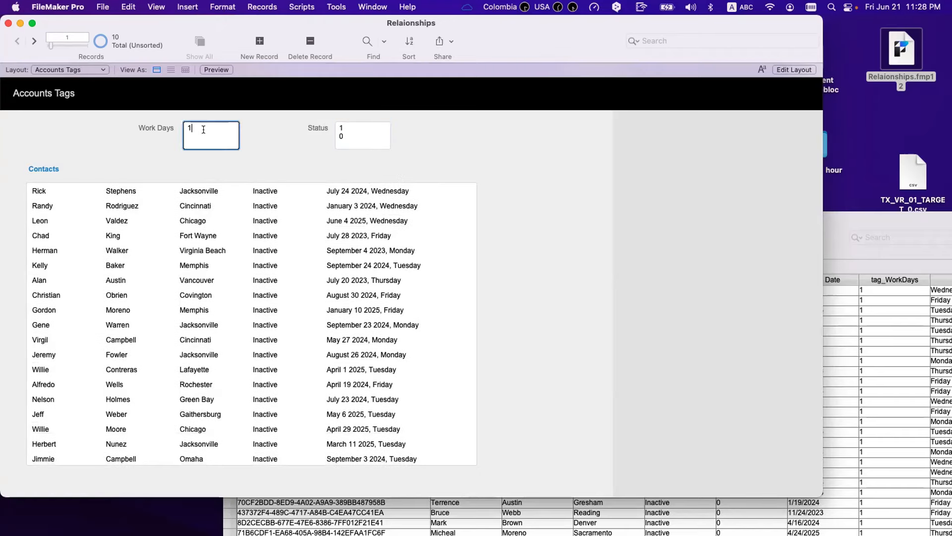
key(Return)
text(0)
click(255, 120)
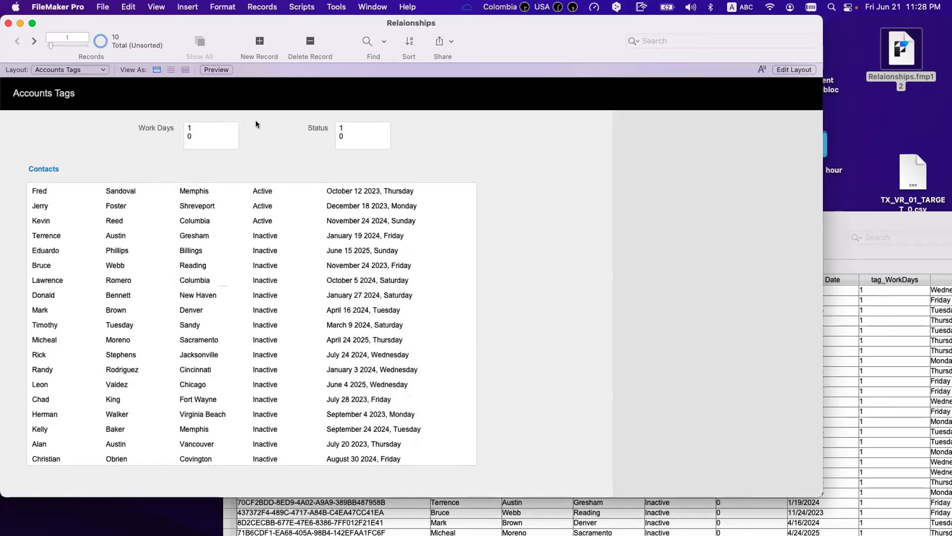
scroll(424, 221, up, 3)
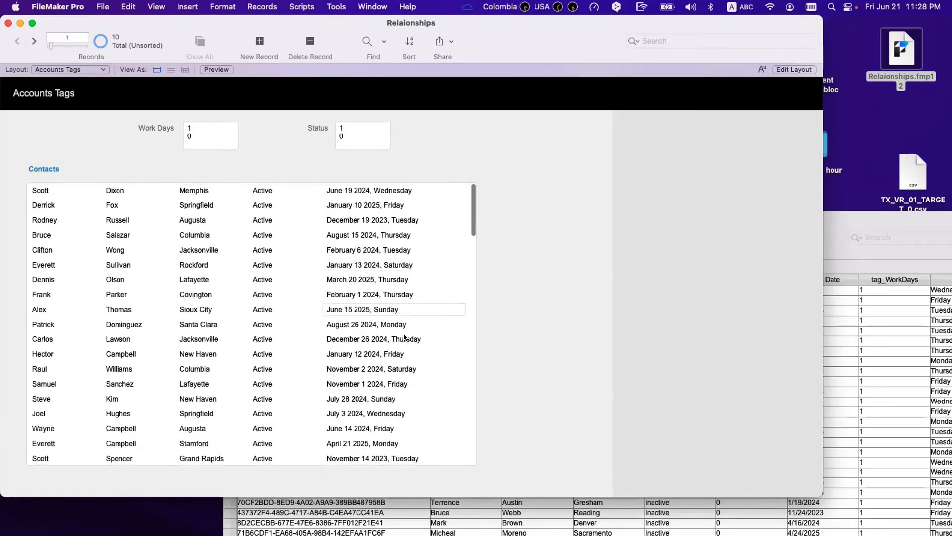
- Remove the 1 from Work Days, leaving only the 0, and commit the change
click(198, 128)
double_click(199, 128)
key(BackSpace)
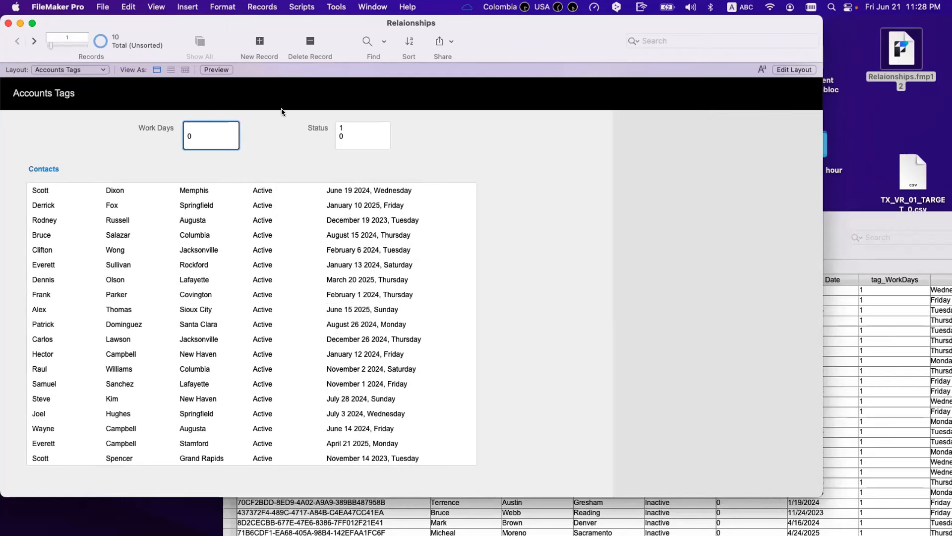
click(281, 112)
- Put 1 back on the first line of Work Days, delete the 0 below it, and commit the record
click(223, 124)
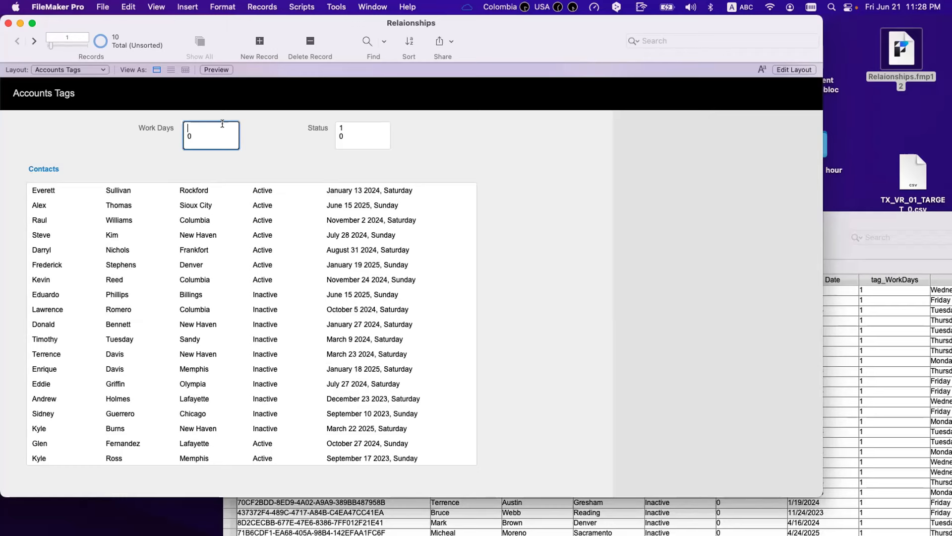
text(1)
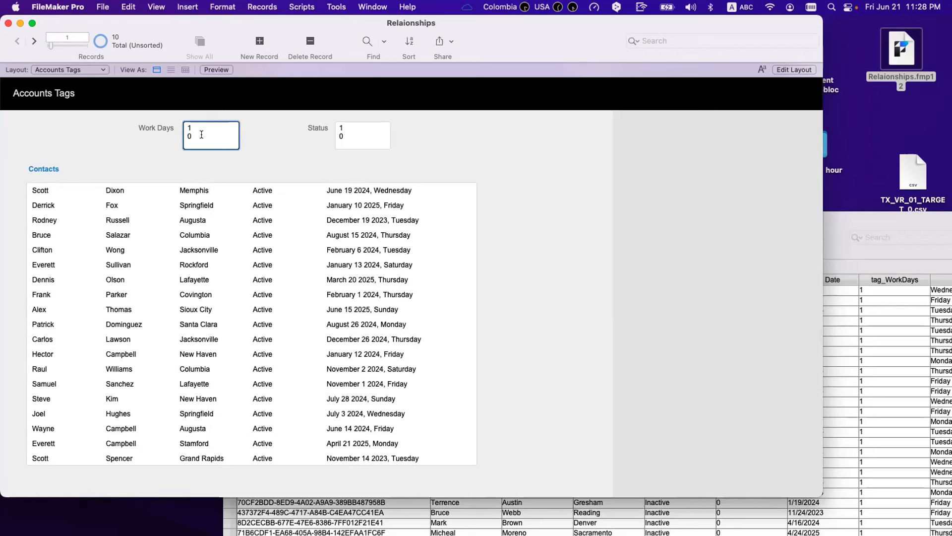
double_click(201, 134)
key(BackSpace)
key(BackSpace)
click(240, 127)
- Enter 0 again on a second line under the 1 in Work Days and commit it
click(231, 128)
key(Return)
text(0)
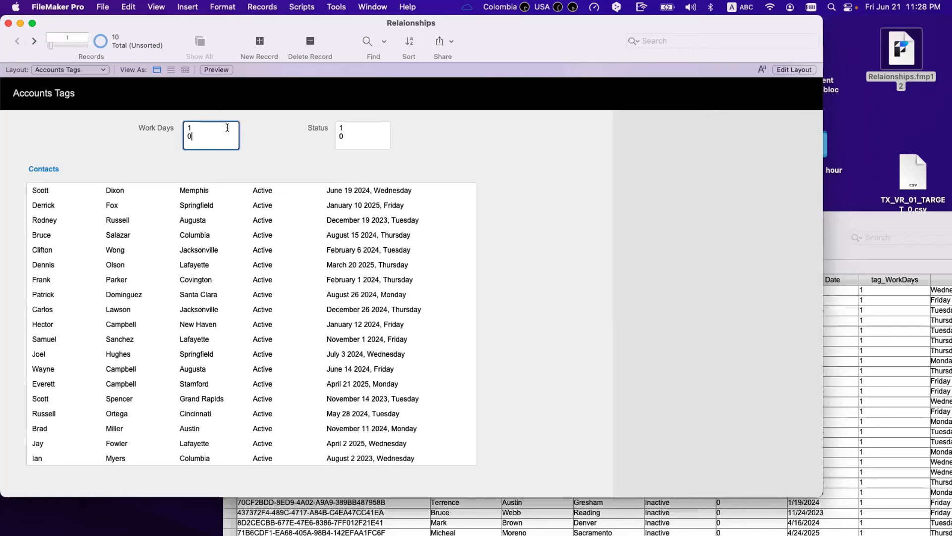
click(264, 132)
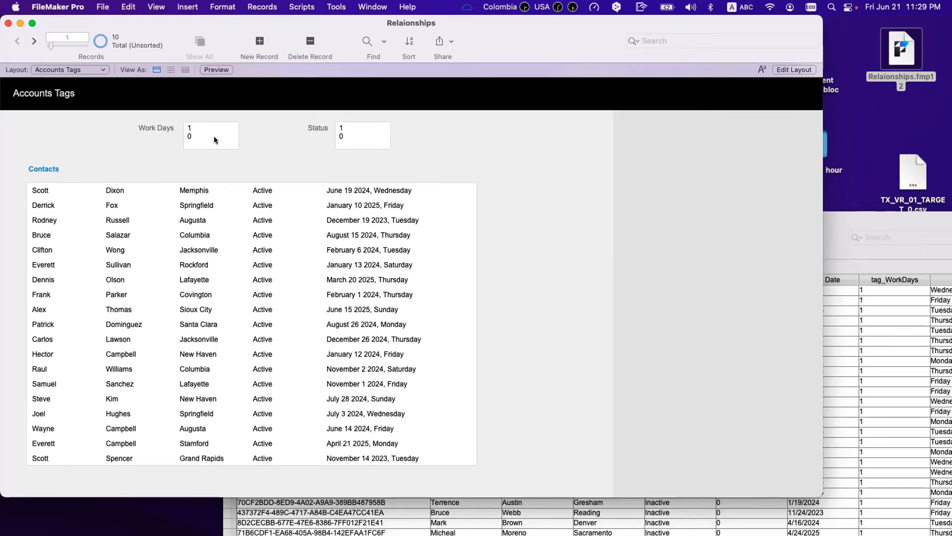
- Switch to Layout mode and draw a three-segment horizontal button bar beside the Status field
key(super+l)
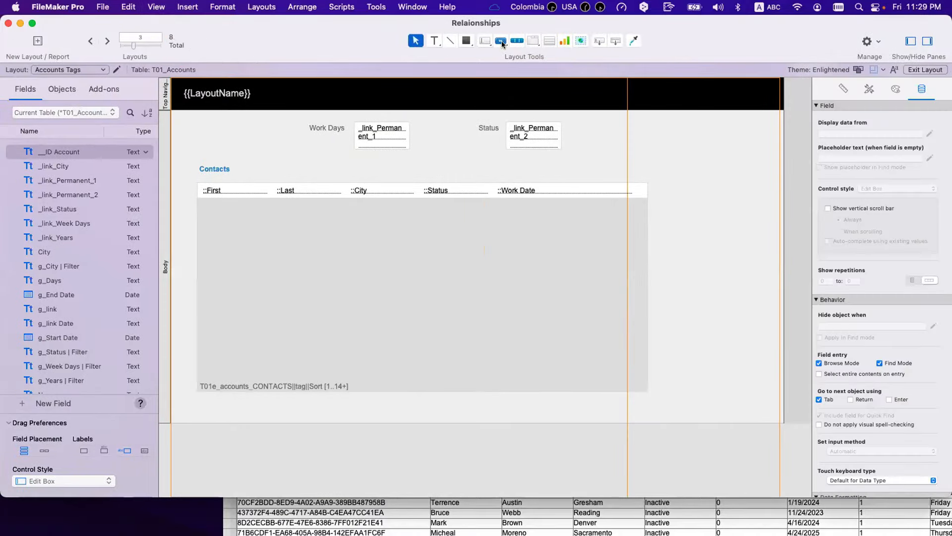
click(518, 41)
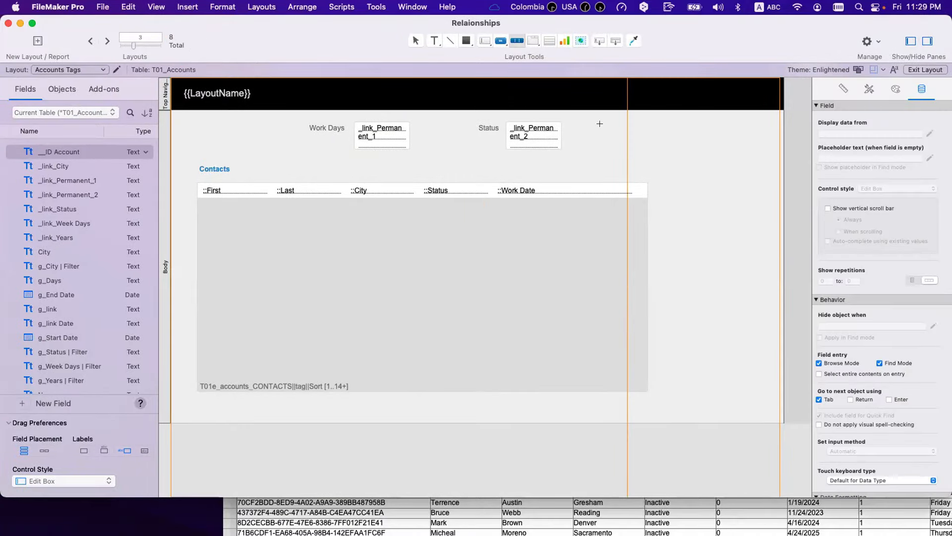
drag(604, 127, 700, 144)
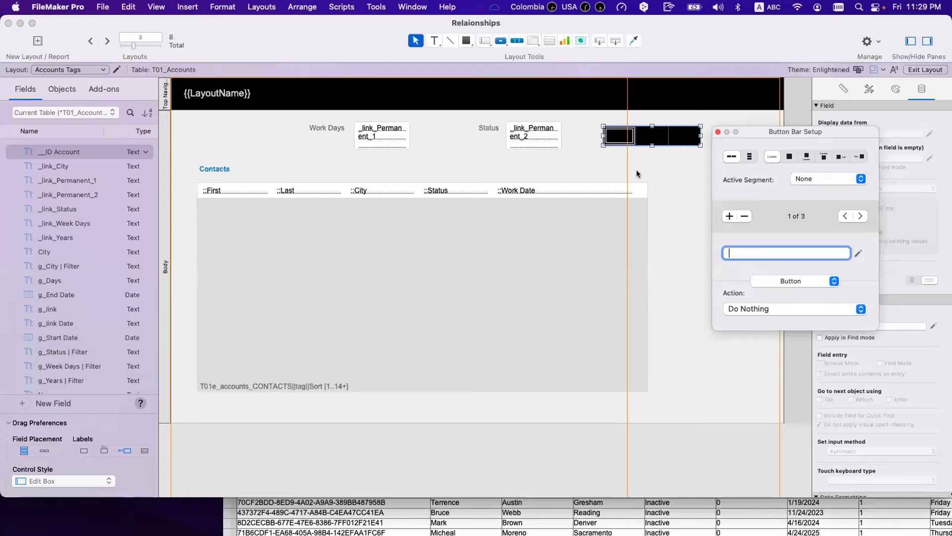
- Label the three button bar segments All, Acrive and Inactive
text(All)
click(860, 216)
text(Acrive)
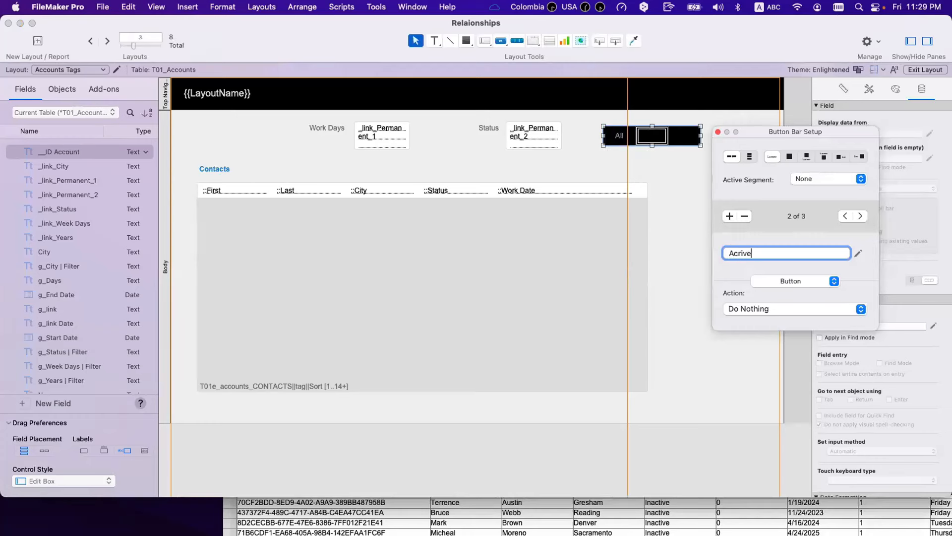
click(860, 216)
text(Inactuv)
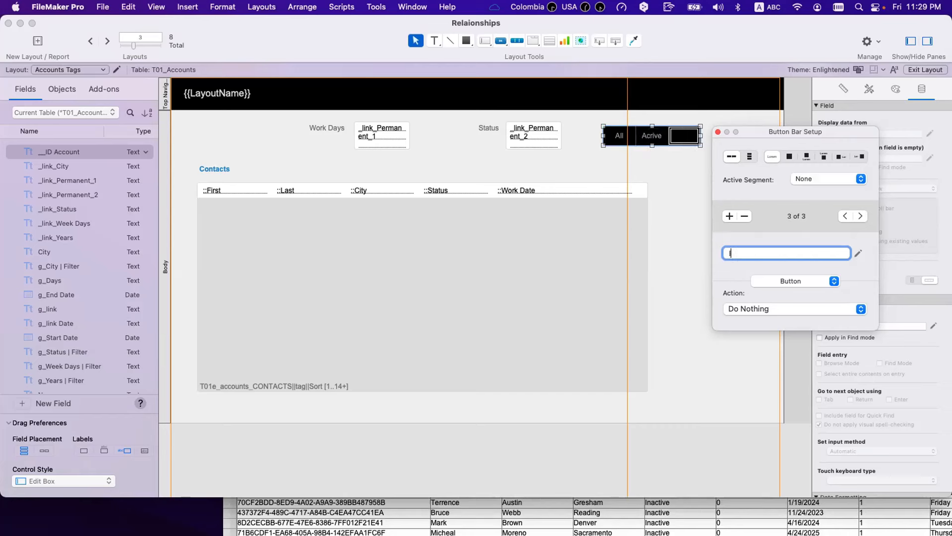
key(BackSpace)
key(BackSpace)
text(ive)
click(674, 177)
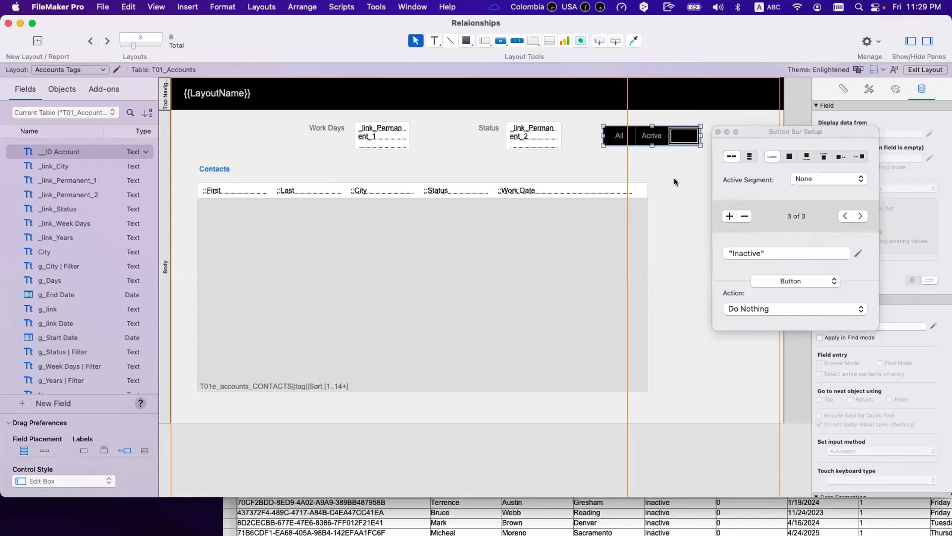
- Move the button bar to just below the Work Days field, apply the Body Button Bar style, and save the layout
drag(642, 140, 404, 163)
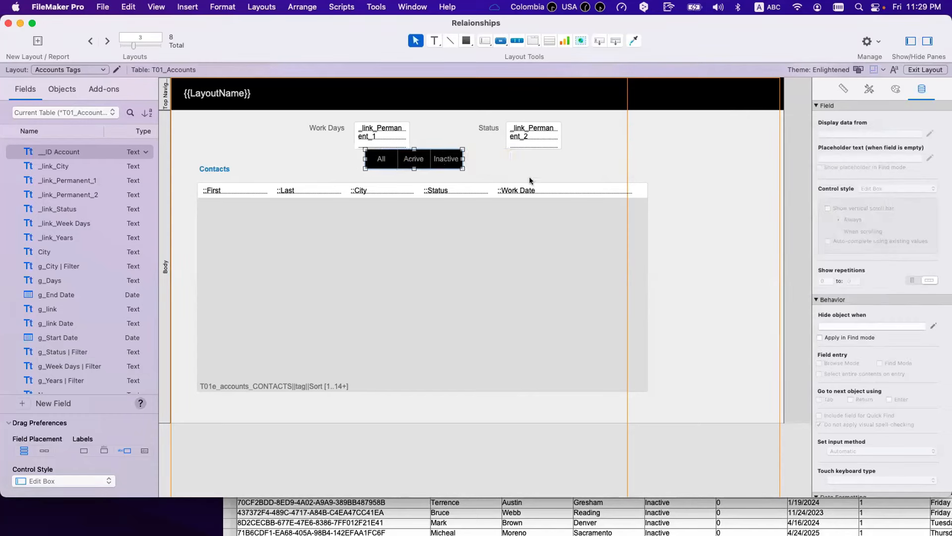
click(869, 88)
click(846, 170)
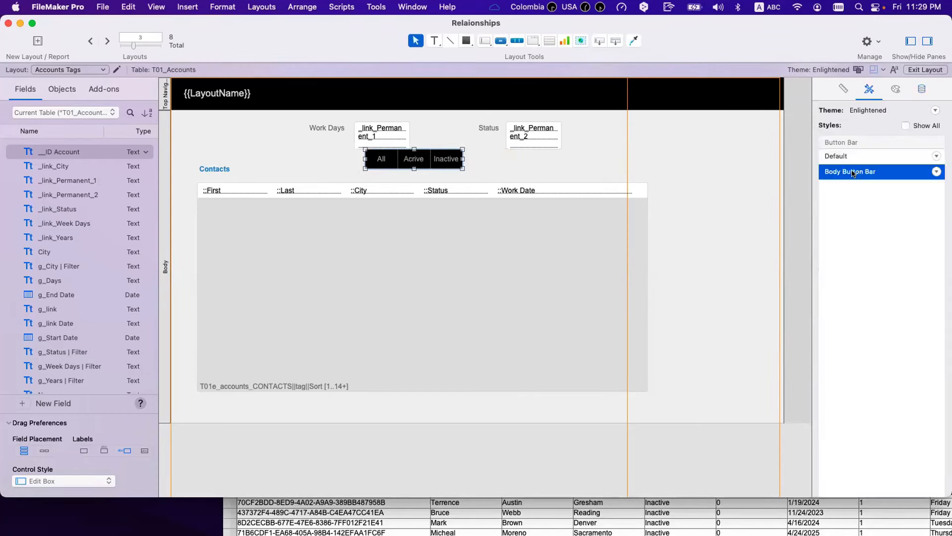
click(432, 174)
drag(436, 163, 411, 169)
key(super+s)
- Widen the button bar slightly so its segment labels have more room
click(356, 168)
click(421, 167)
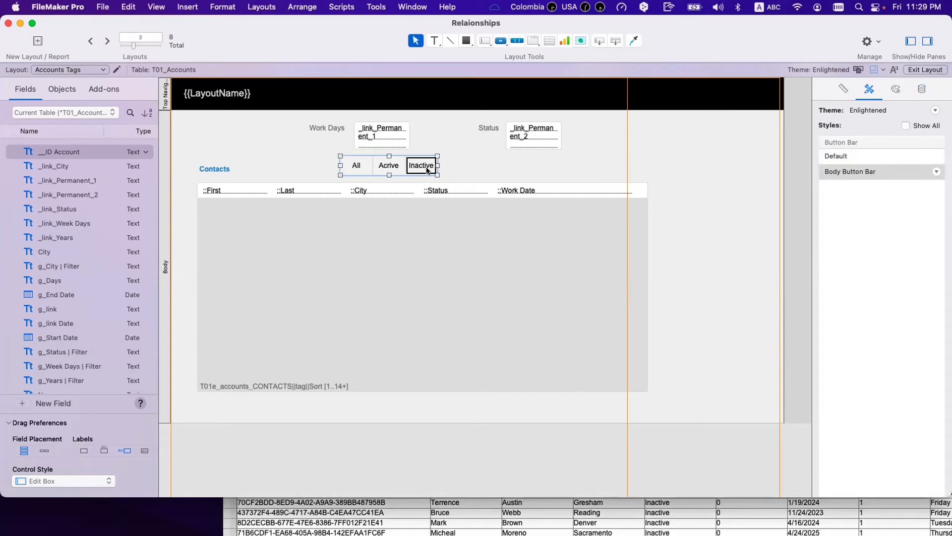
key(Escape)
click(418, 168)
drag(437, 167, 452, 169)
click(464, 173)
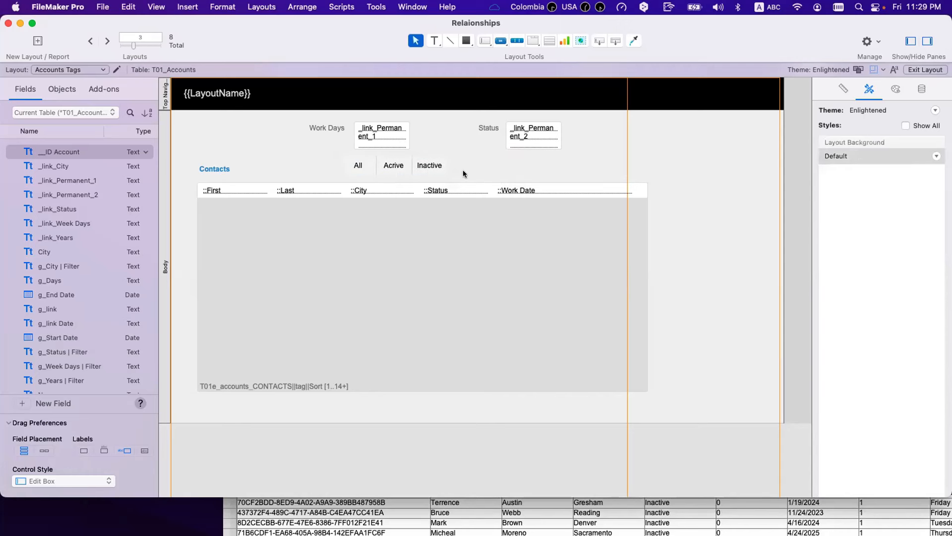
- Assign a single-step action to the All segment using the Set Field script step
double_click(358, 168)
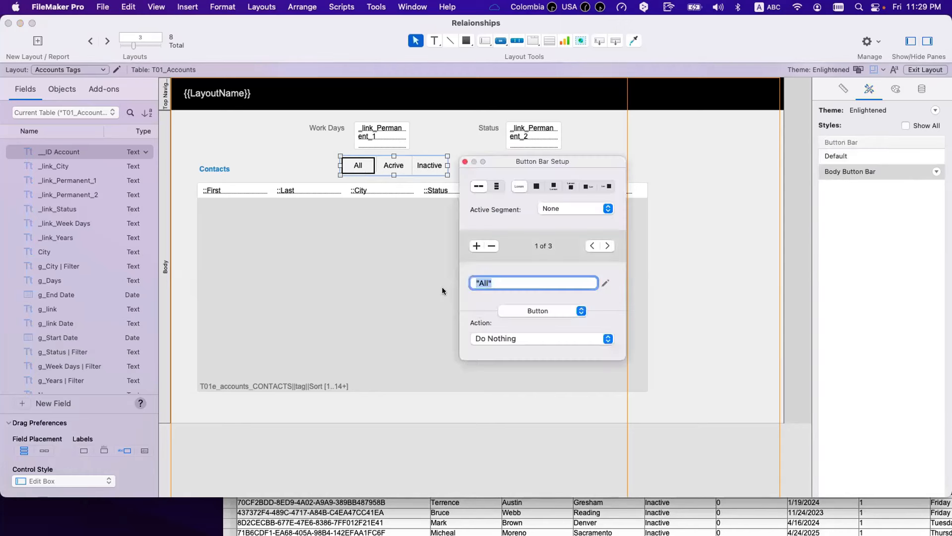
click(522, 342)
click(519, 357)
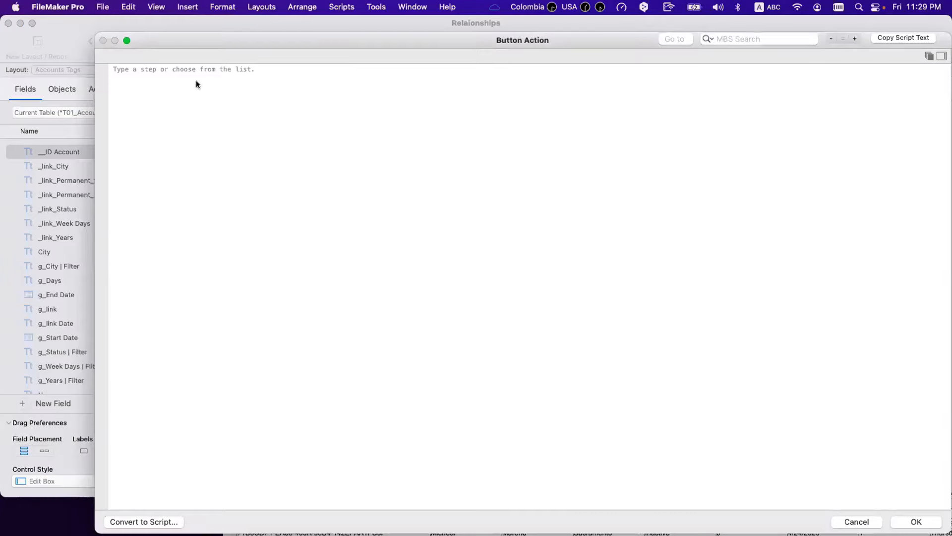
click(184, 70)
click(160, 69)
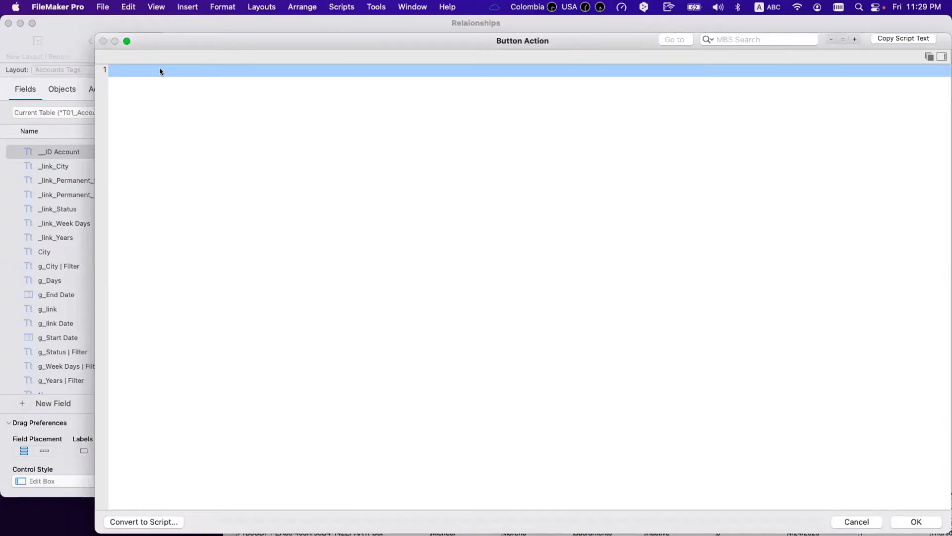
text(set)
key(Down)
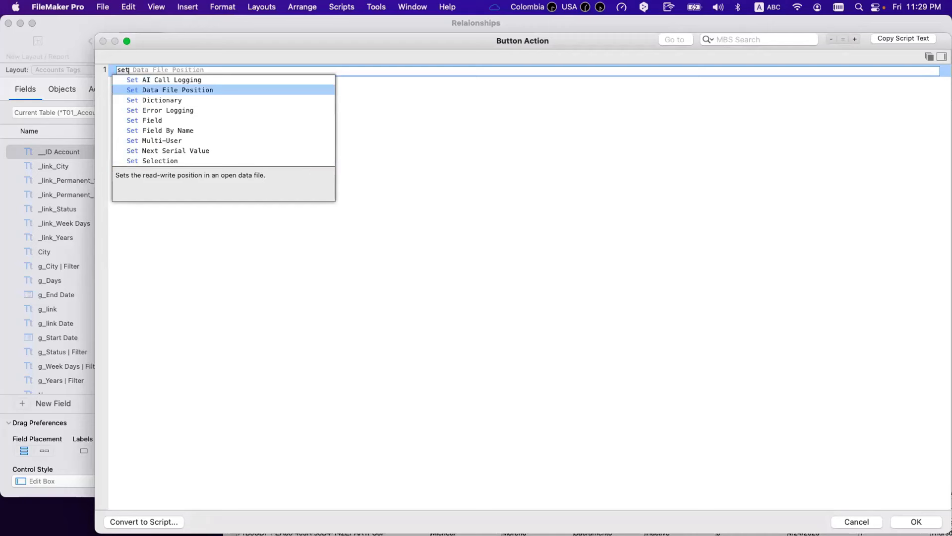
key(Down)
key(Down)
key(Down)
key(Return)
- Make the All segment set T01_Accounts::_link_Permanent_2 to List ( 1 ; 0 ) and confirm the button action
click(171, 69)
click(214, 91)
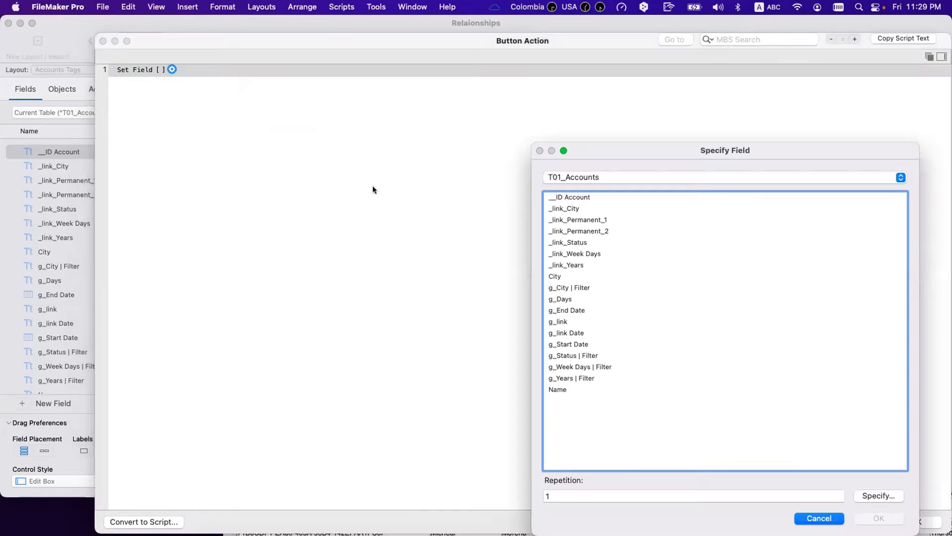
drag(471, 46, 482, 91)
double_click(594, 230)
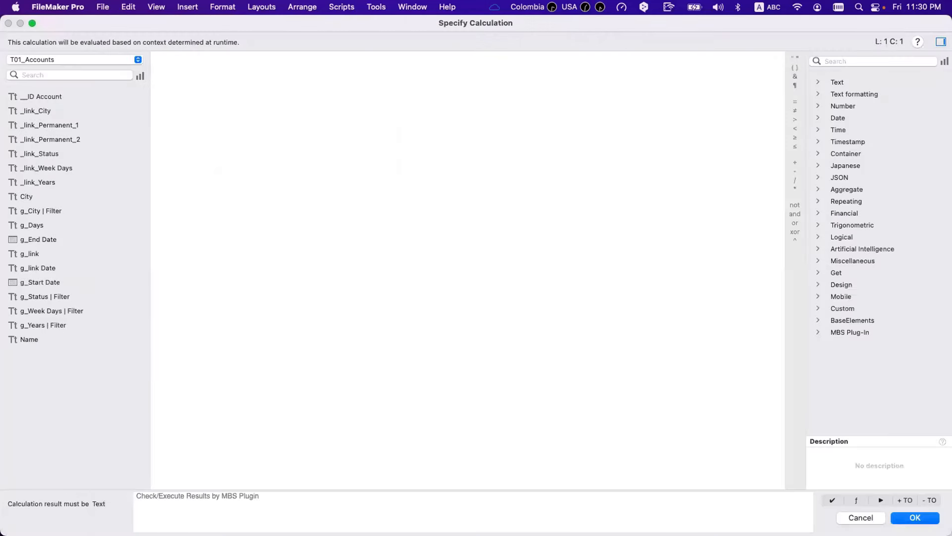
text(list)
key(Return)
text(1 ; 0)
key(KP_Enter)
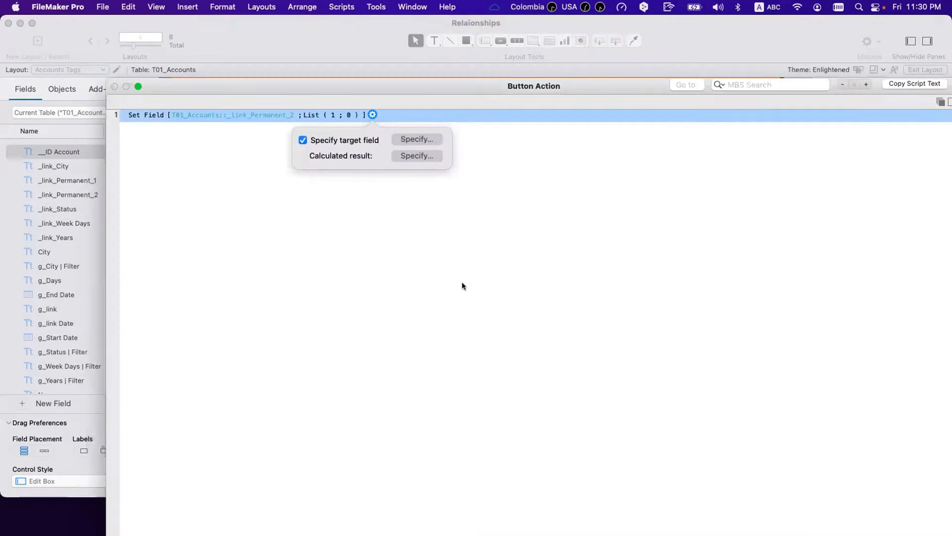
click(461, 279)
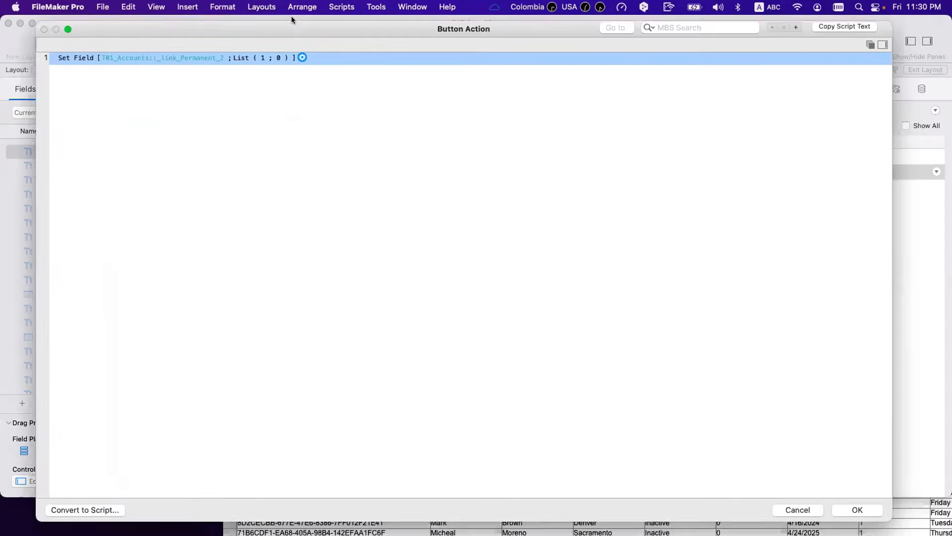
click(867, 498)
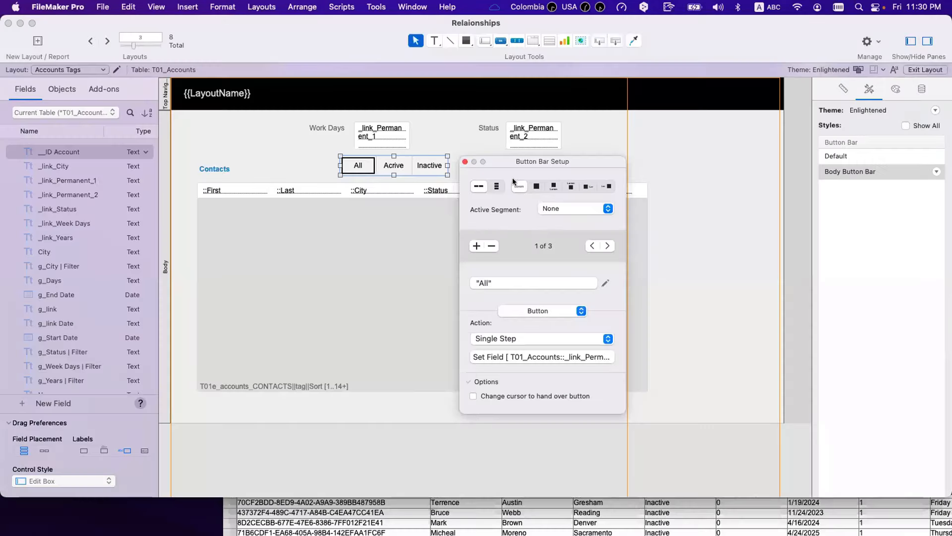
- Assign a single-step Set Field action to the Acrive segment of the button bar
click(392, 166)
click(537, 334)
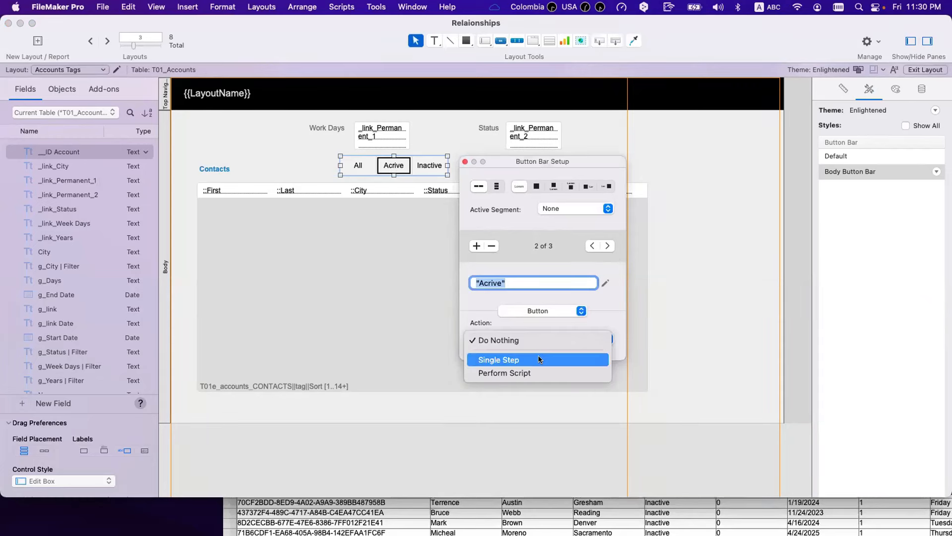
click(538, 356)
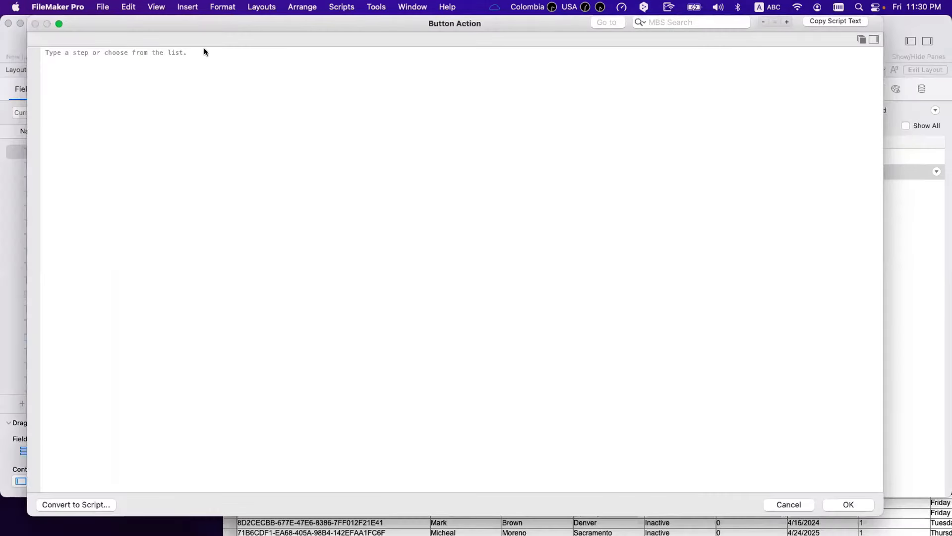
click(204, 48)
text(set field)
key(Return)
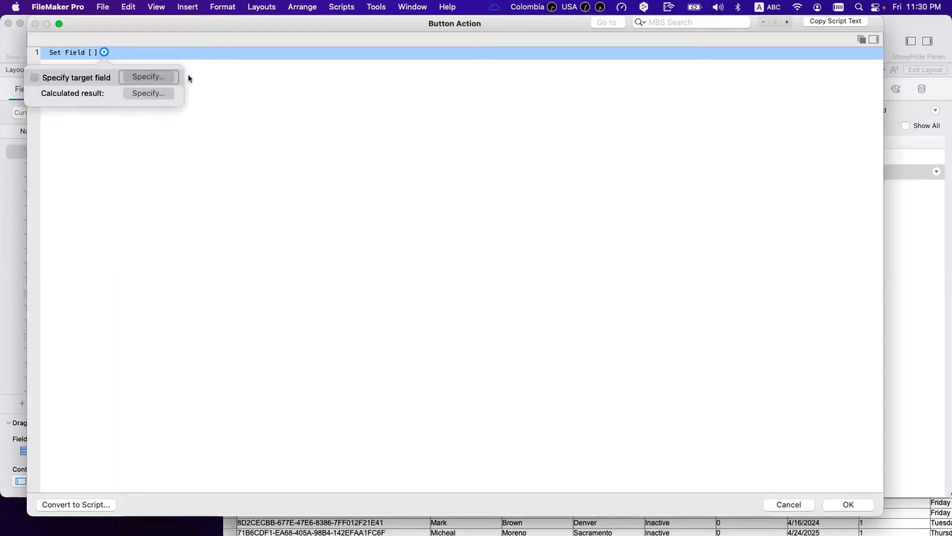
- Make the Acrive segment set T01_Accounts::_link_Permanent_2 to 1 and confirm the button action
click(164, 70)
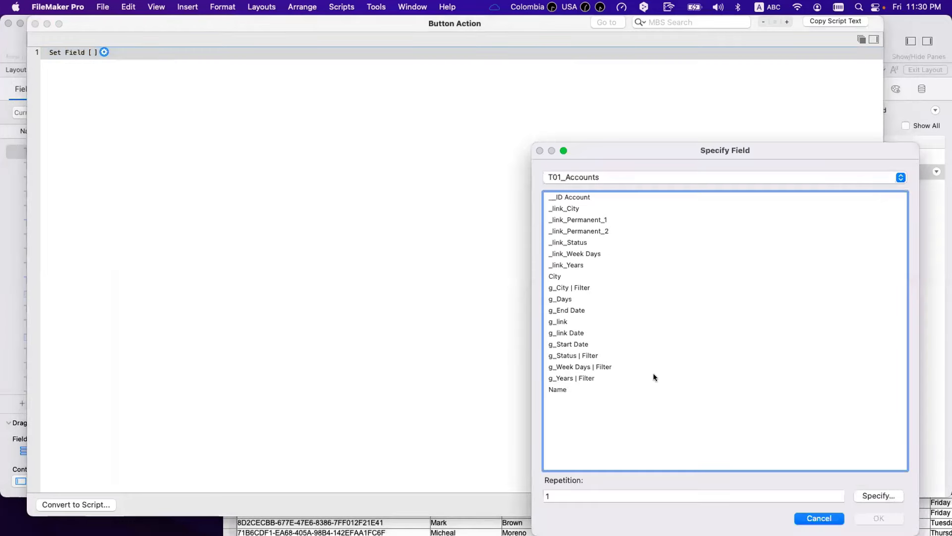
double_click(594, 231)
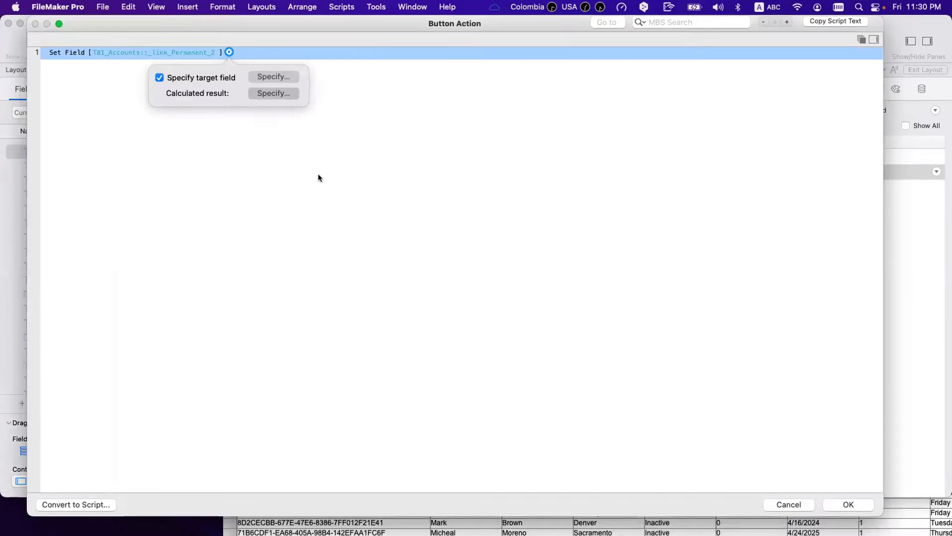
text(1)
key(Return)
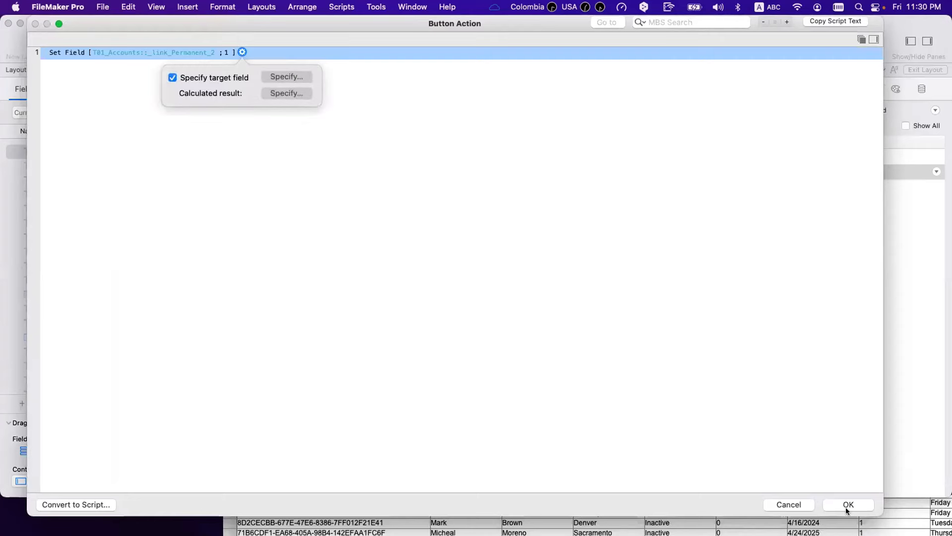
click(848, 505)
- Assign a single-step Set Field action to the Inactive segment and open its target field selection
click(434, 165)
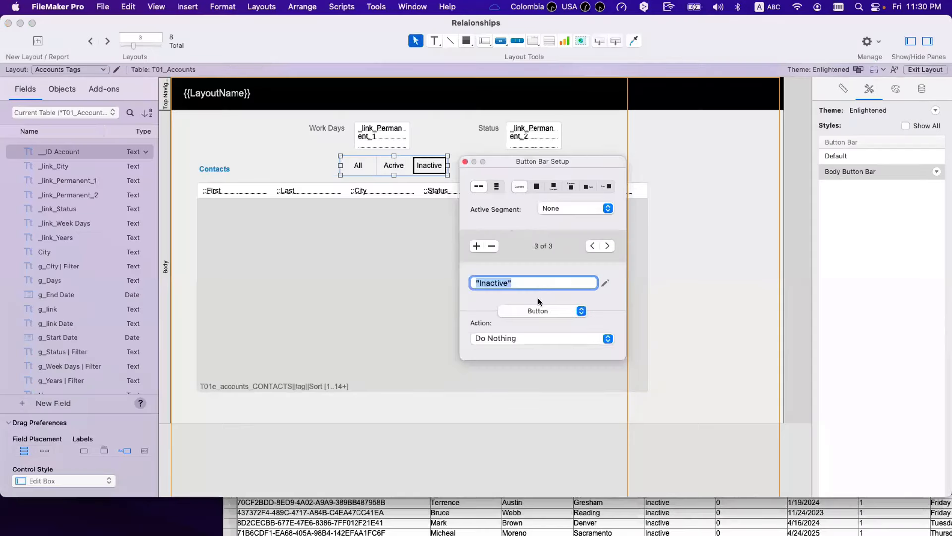
click(536, 338)
click(541, 358)
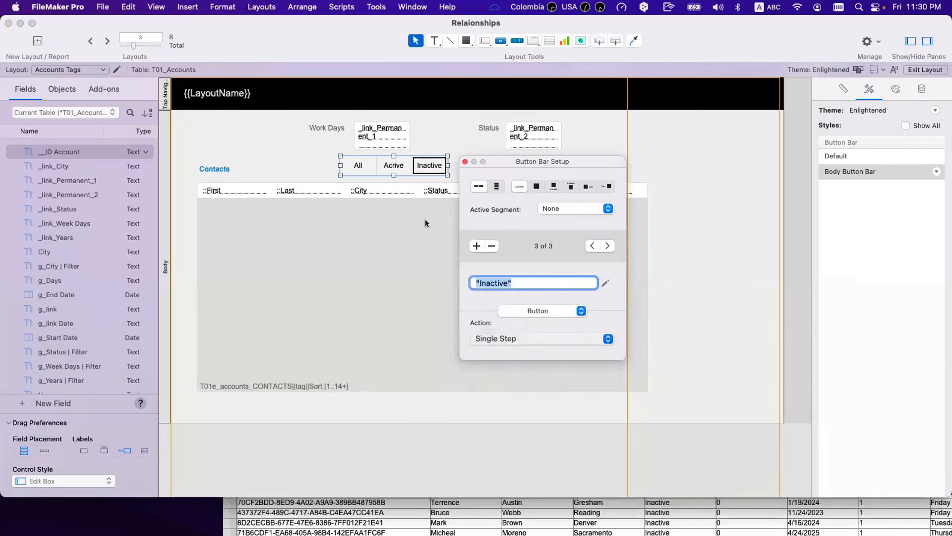
click(137, 51)
text(stef)
key(Return)
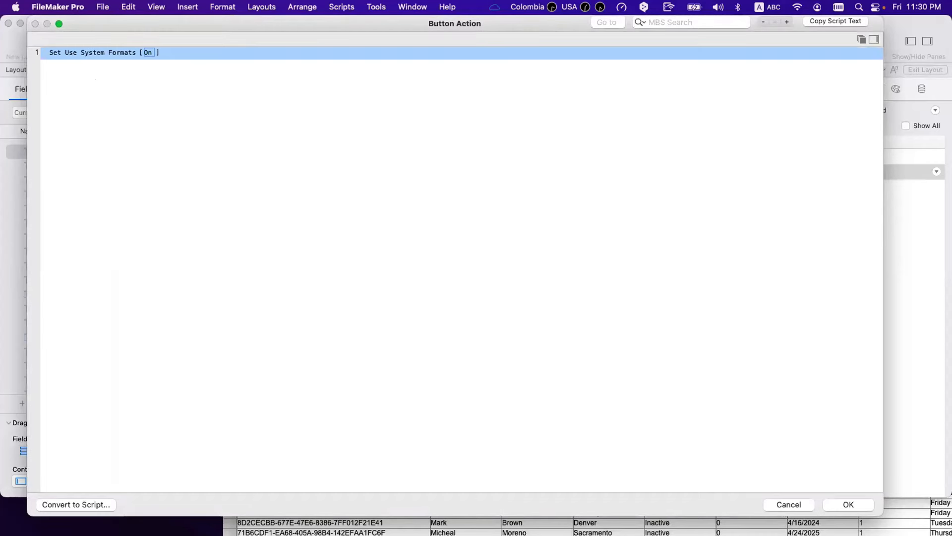
key(BackSpace)
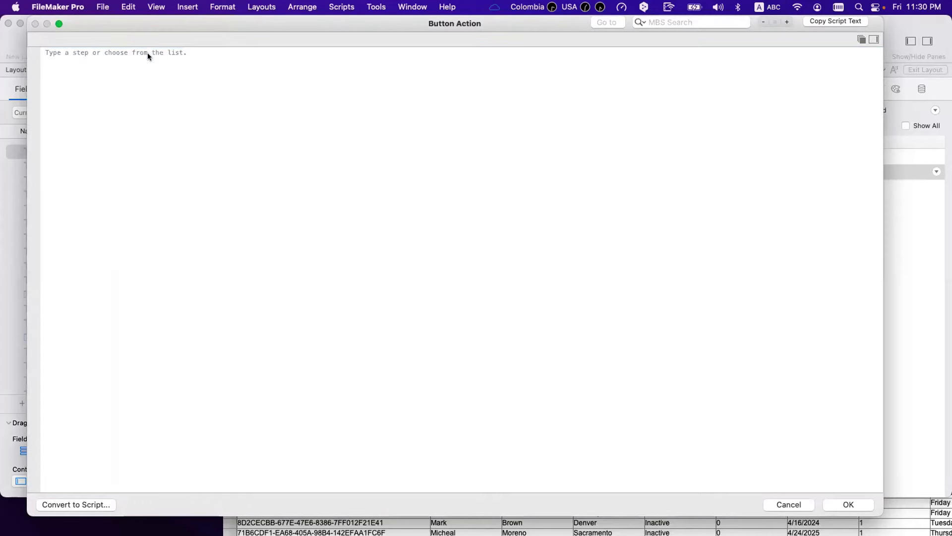
text(setf)
key(Return)
key(space)
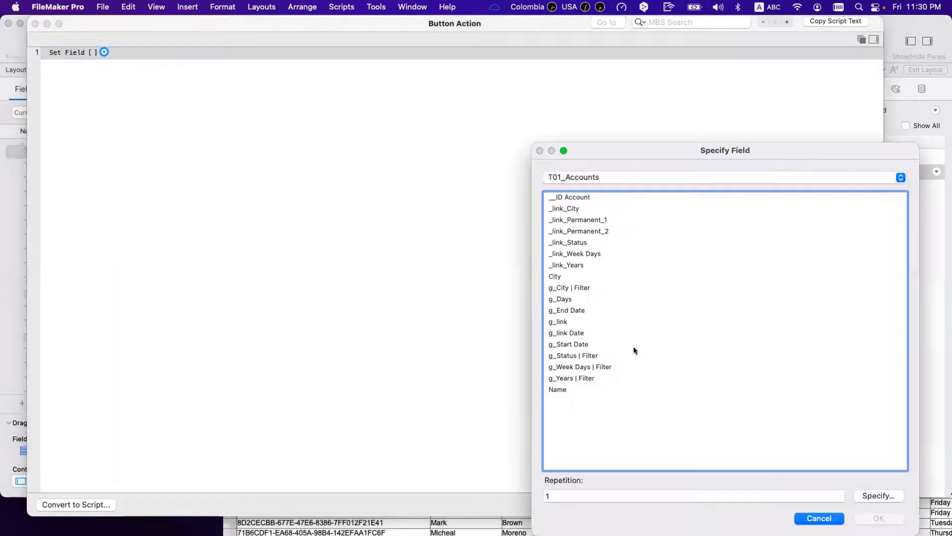
- Make the Inactive segment set T01_Accounts::_link_Permanent_2 to 0, confirm the action and close the button bar setup
double_click(617, 230)
click(296, 95)
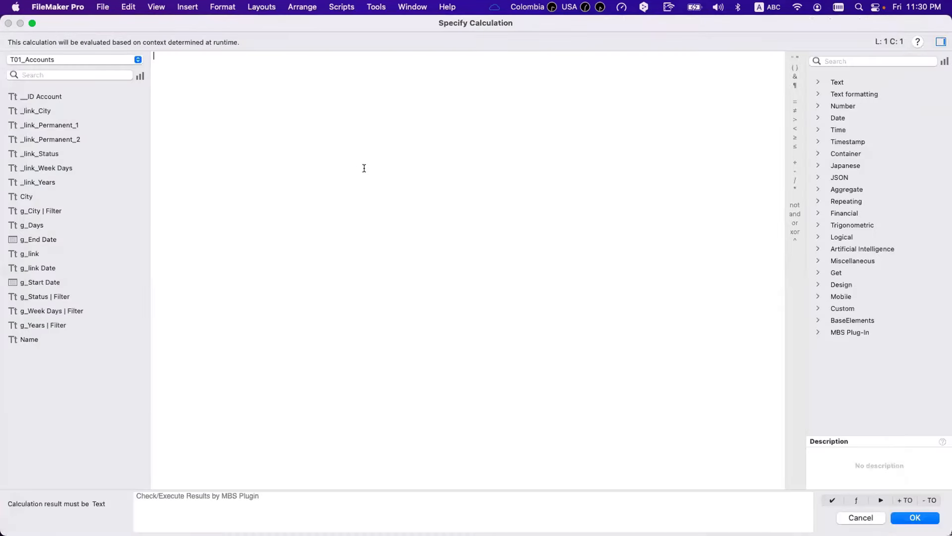
key(Escape)
click(849, 503)
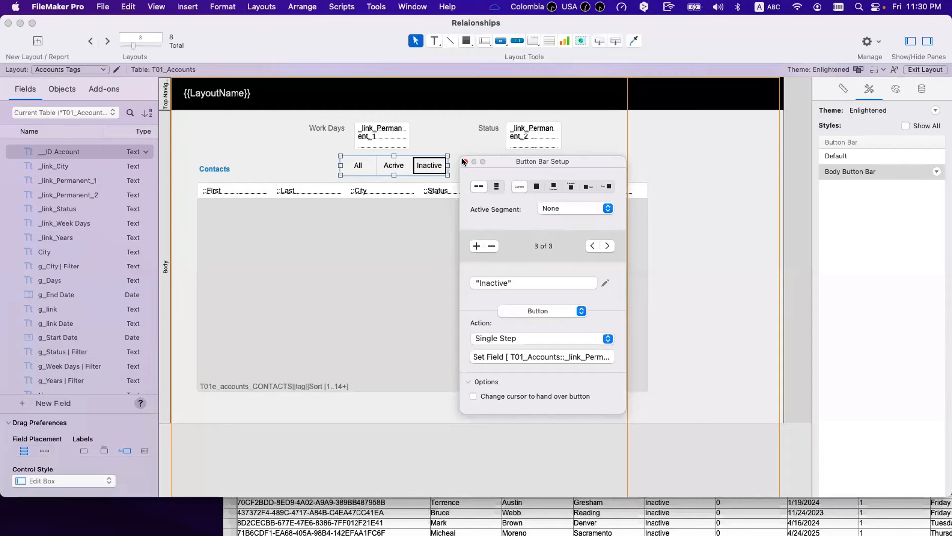
click(463, 162)
- Switch to Browse mode and try the Acrive and Inactive segments to check how they filter the Contacts portal
key(super+b)
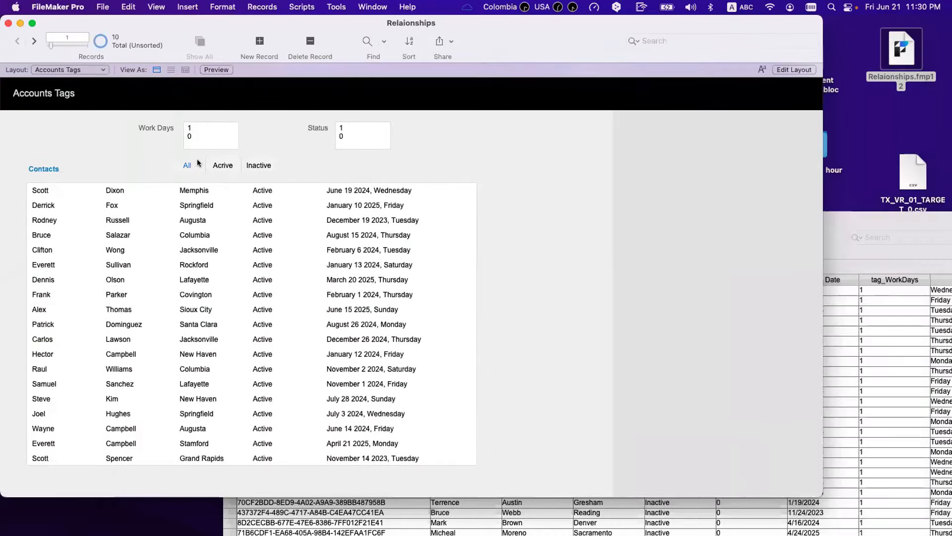
click(221, 165)
click(243, 166)
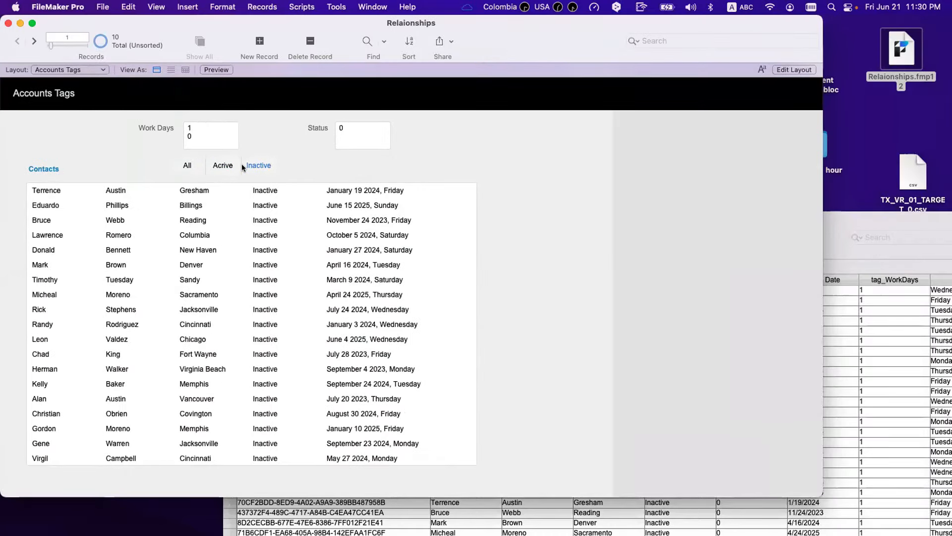
click(207, 165)
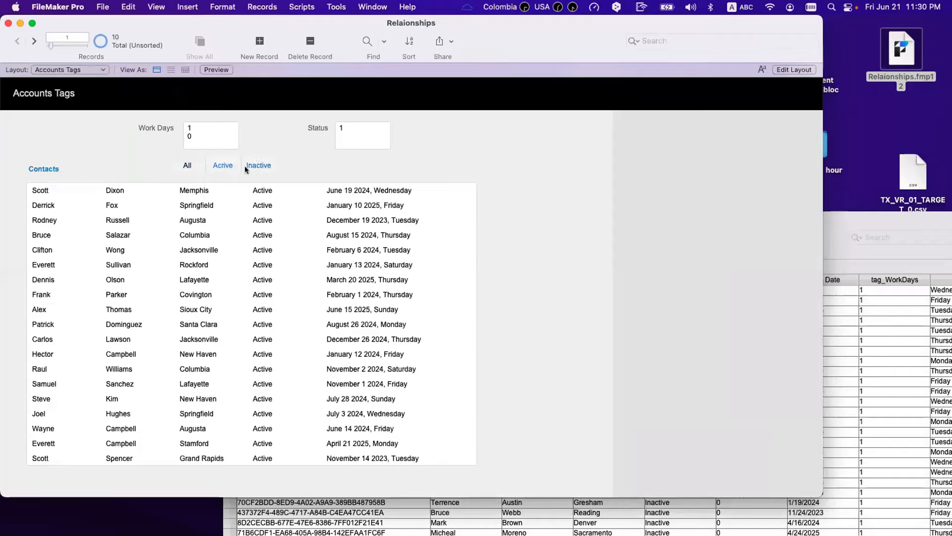
click(245, 168)
- Apply the All, Acrive and Inactive filters in turn and look through the portal's contact rows for each
click(187, 165)
scroll(341, 286, down, 10)
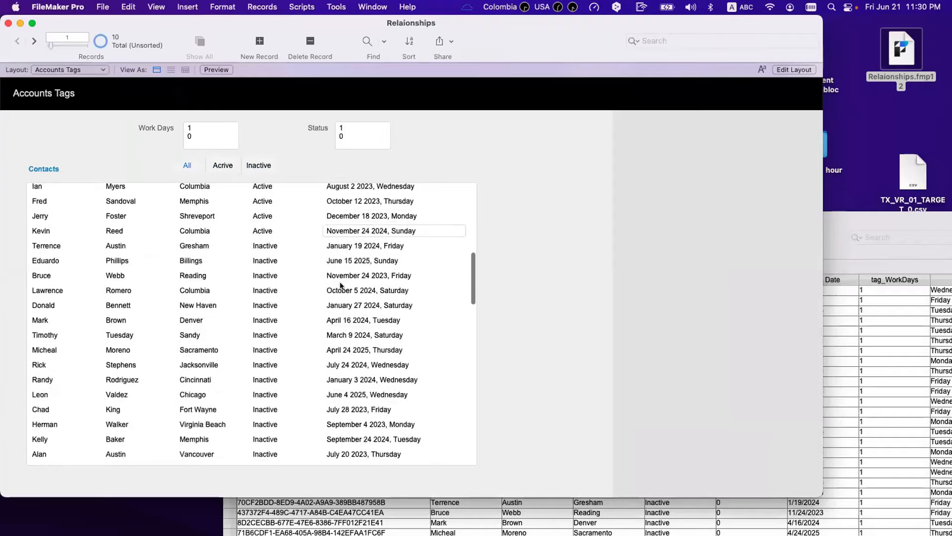
scroll(340, 287, down, 10)
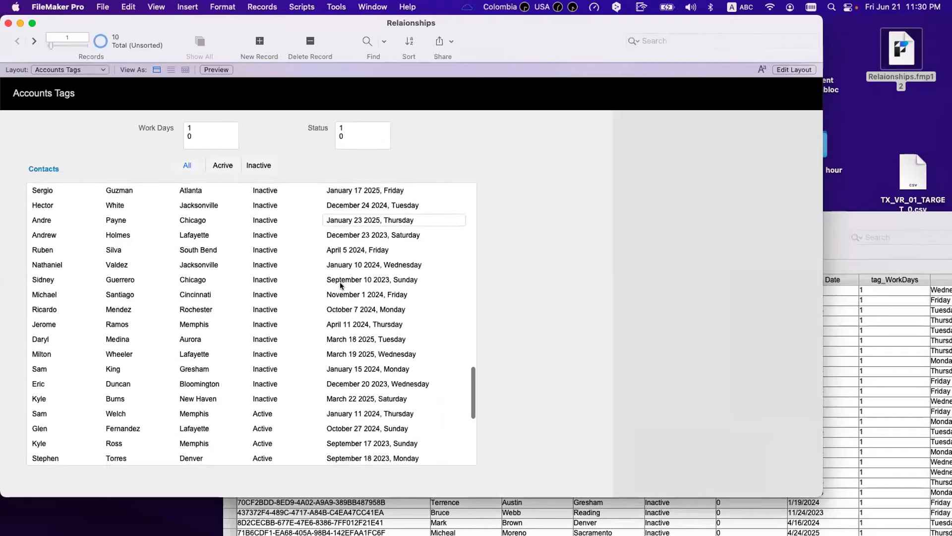
click(218, 169)
scroll(286, 253, down, 10)
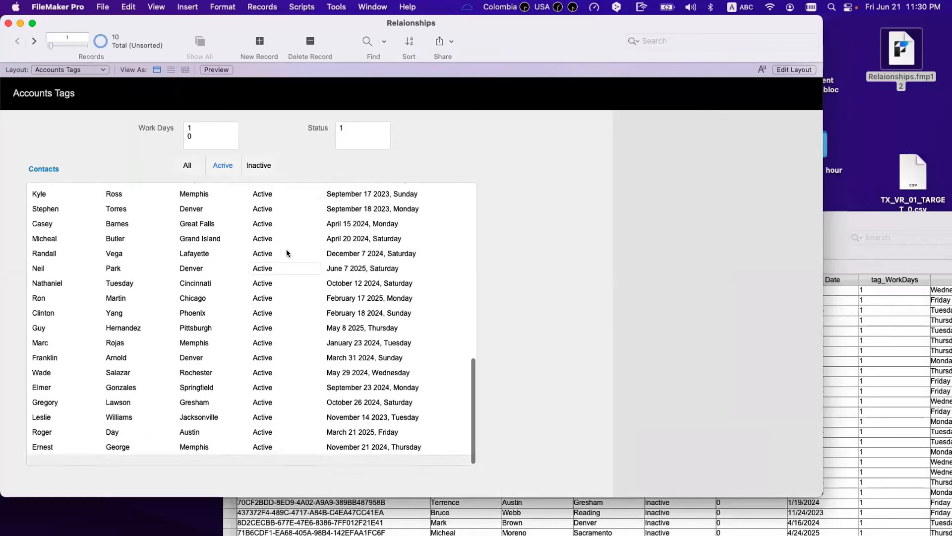
click(263, 167)
scroll(329, 305, up, 5)
scroll(329, 302, up, 5)
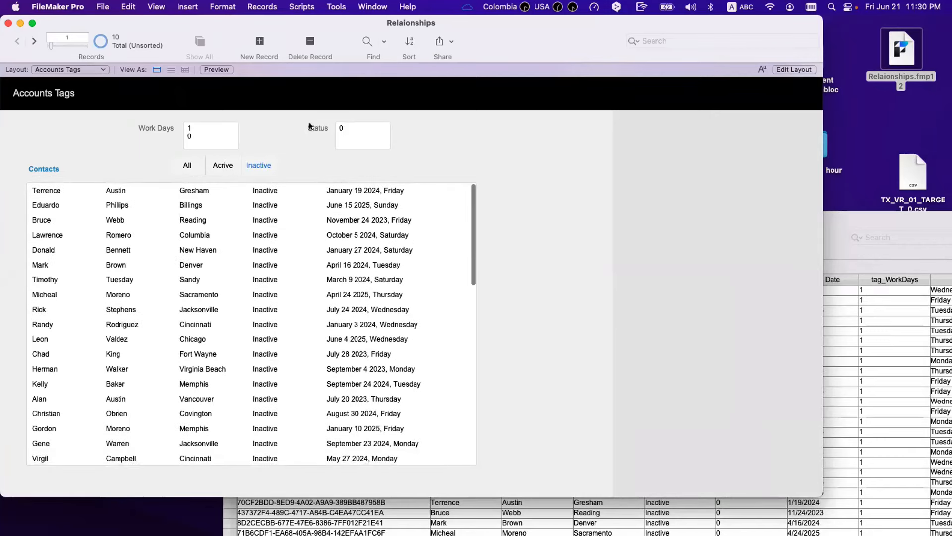
- Return to Layout mode and move the button bar beneath the Status field, at about x 552 pt, y 134 pt
key(super+l)
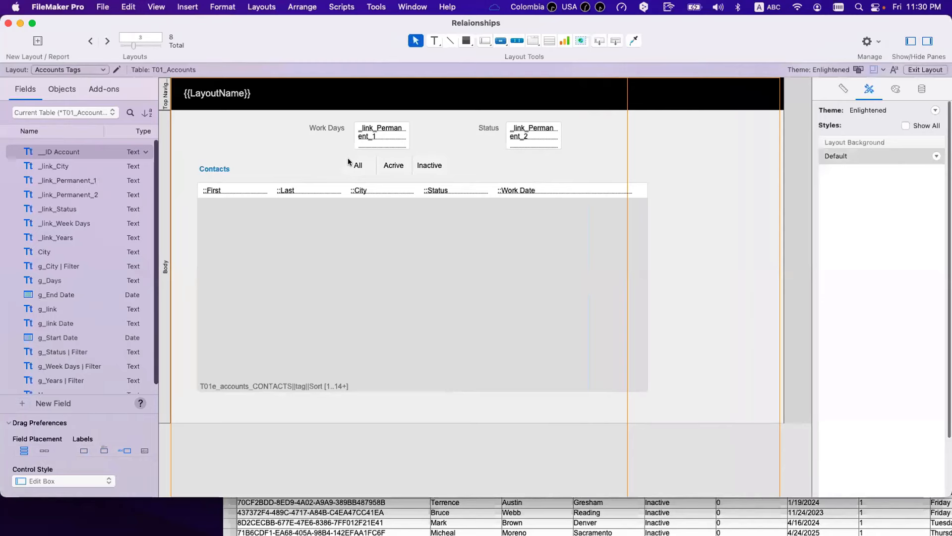
click(364, 159)
drag(365, 162, 525, 163)
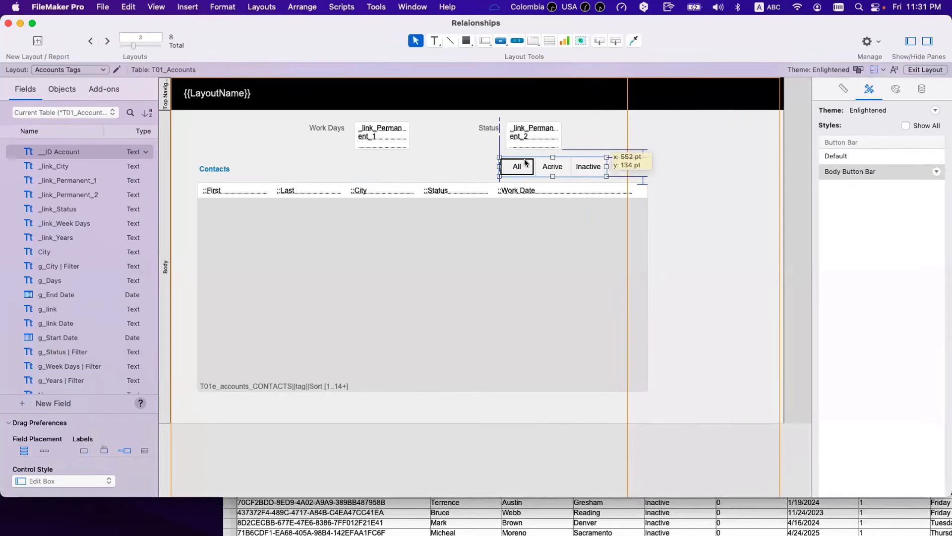
- Test the repositioned button bar's segments in Browse mode and check their highlighting against the Status values
key(super+b)
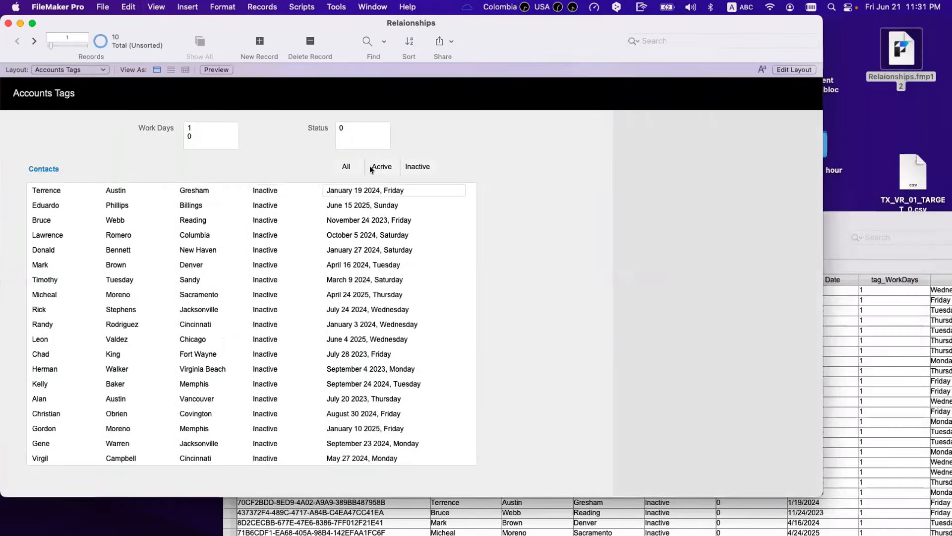
click(375, 167)
click(376, 167)
click(347, 168)
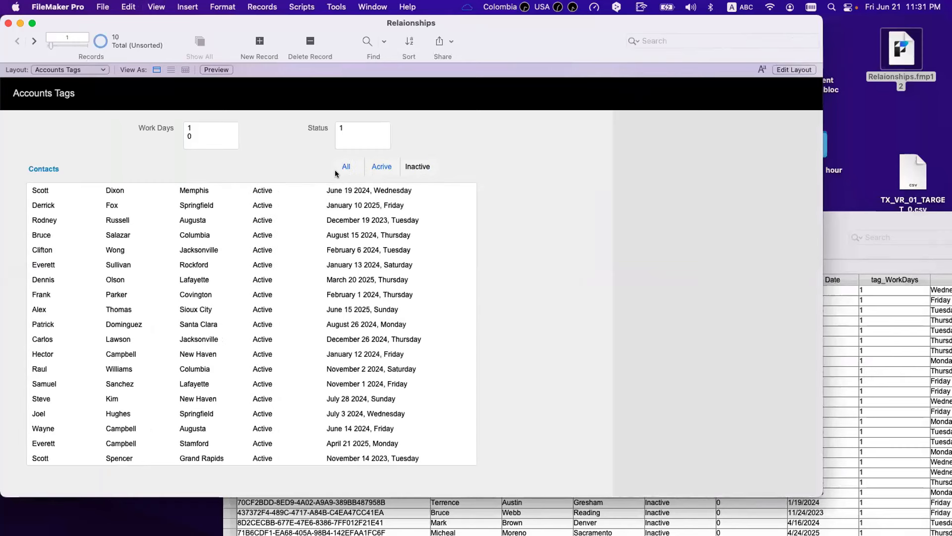
click(403, 167)
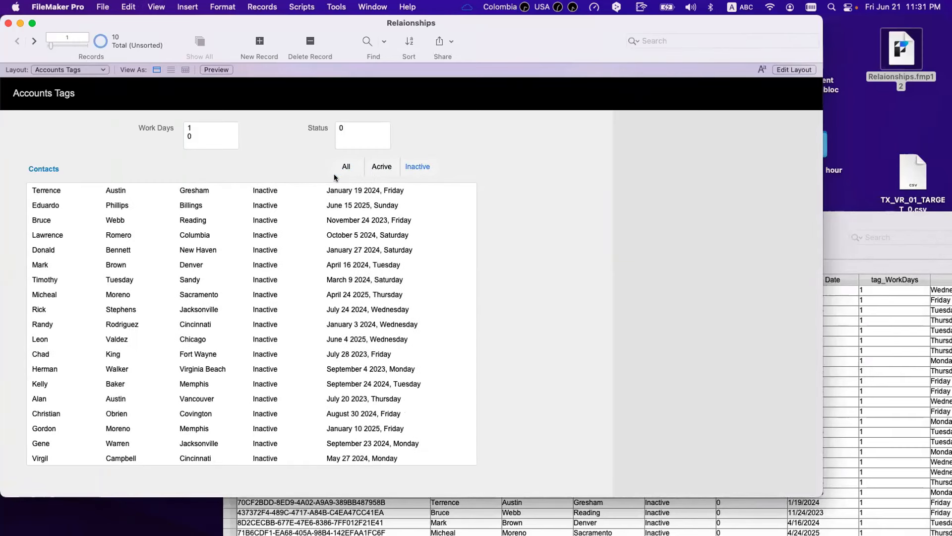
key(super+shift+r)
click(392, 167)
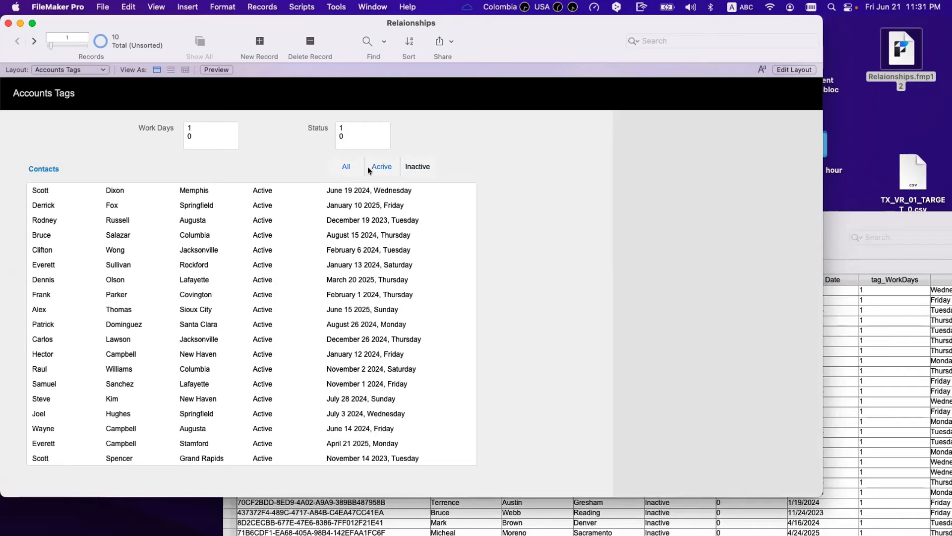
- In Layout mode, give the button bar's All segment the object name button_all
key(super+l)
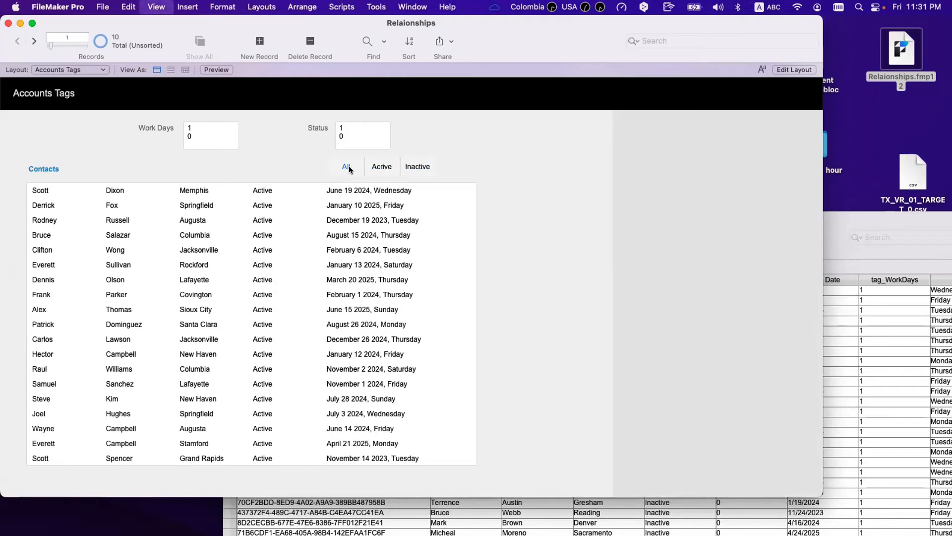
click(520, 171)
click(524, 170)
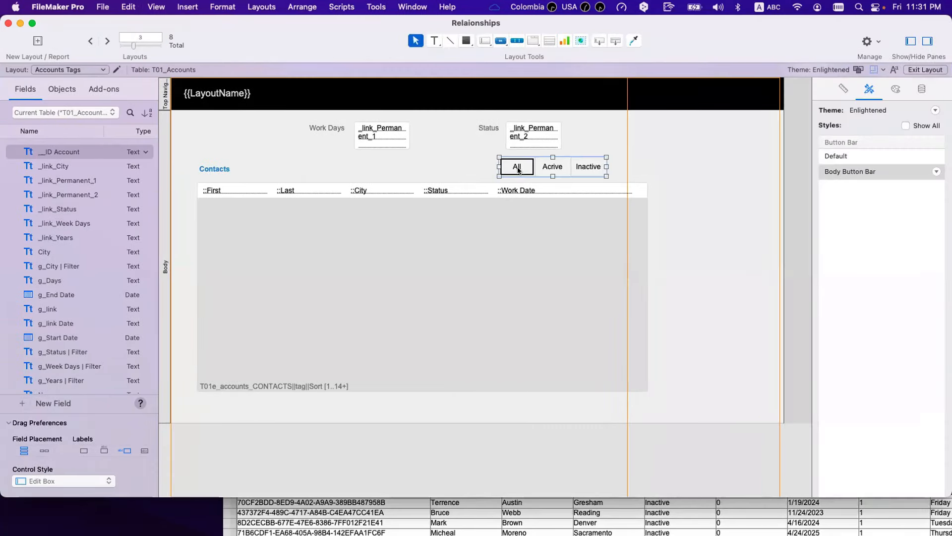
click(843, 89)
click(871, 124)
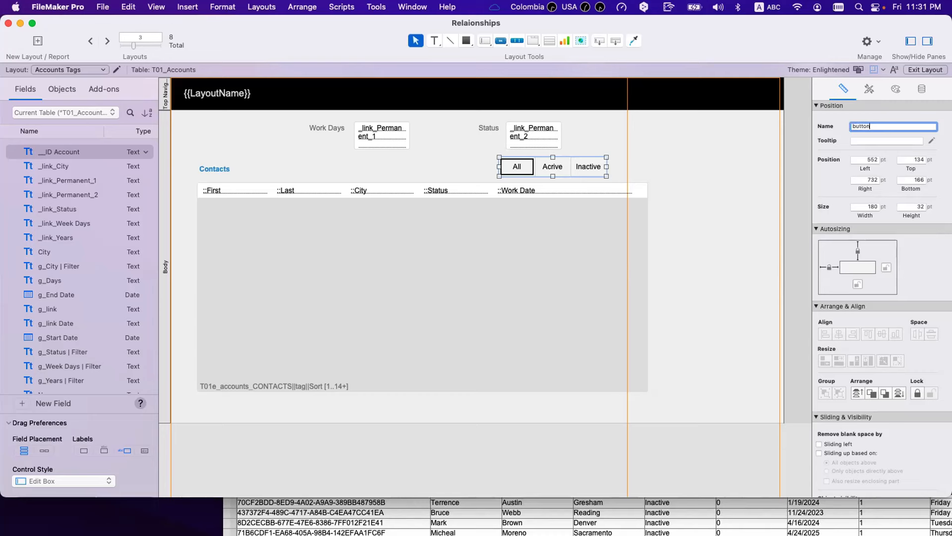
text(ll)
- Give the button bar's Acrive segment the object name button_active
click(548, 169)
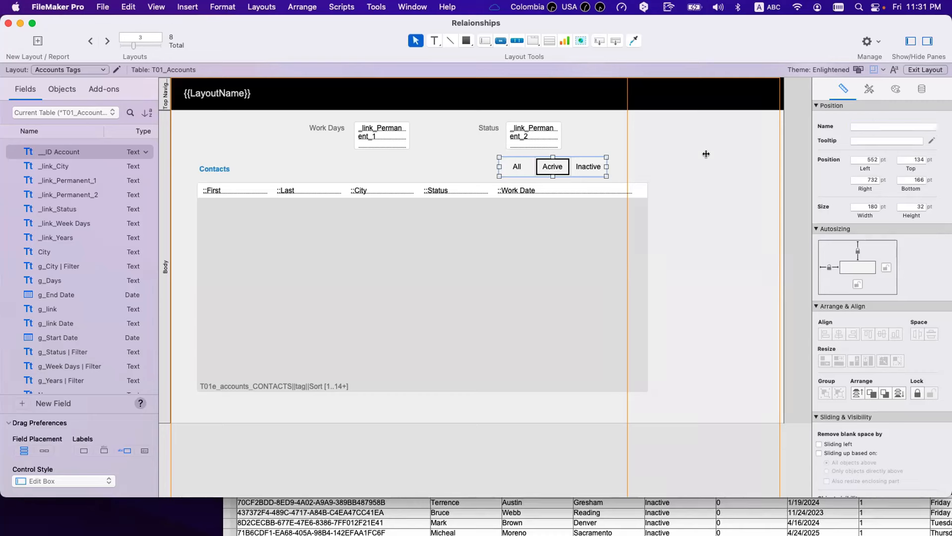
click(854, 128)
text(butto)
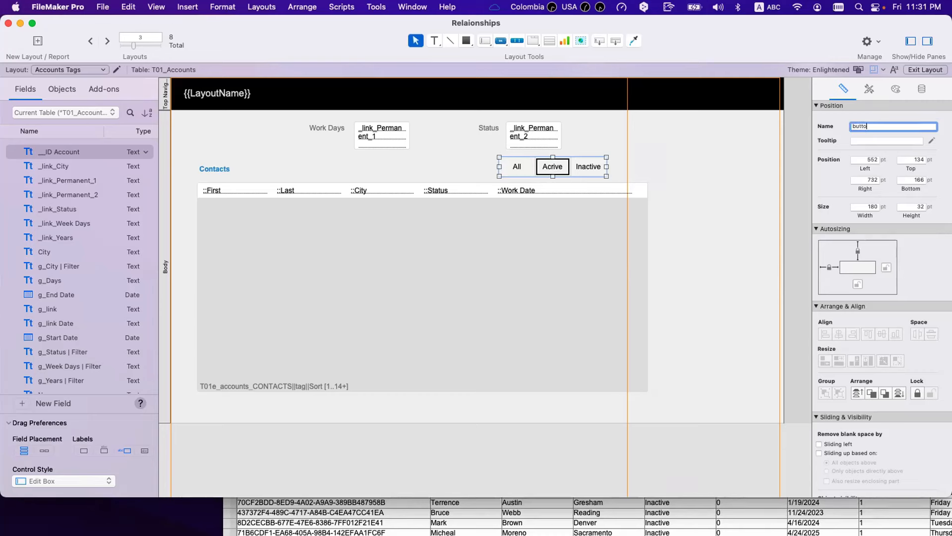
text(n_active)
- Give the button bar's Inactive segment its own object name, starting with "button"
click(593, 167)
click(865, 124)
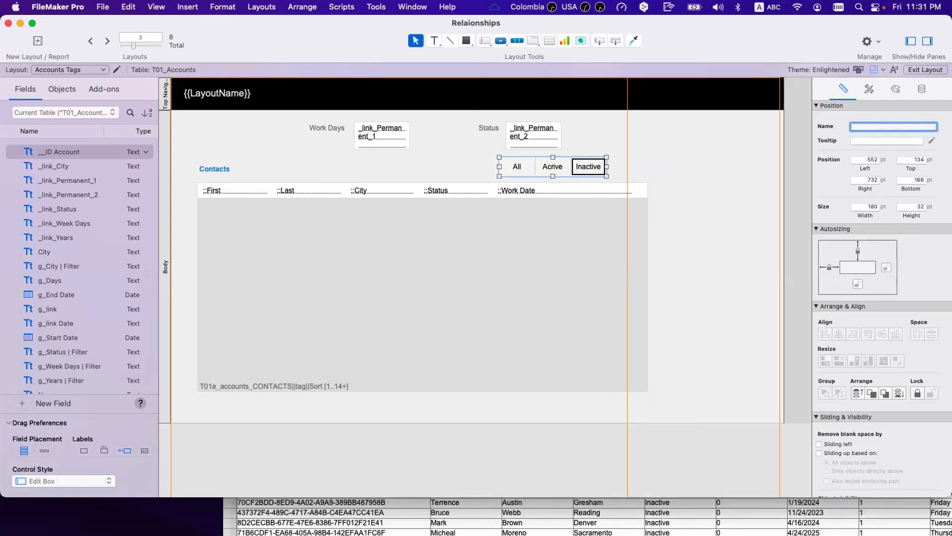
text(button)
key(BackSpace)
text(active)
- Rename the Acrive segment's object to button_active_1 and the All segment's object to button_active_all
click(556, 169)
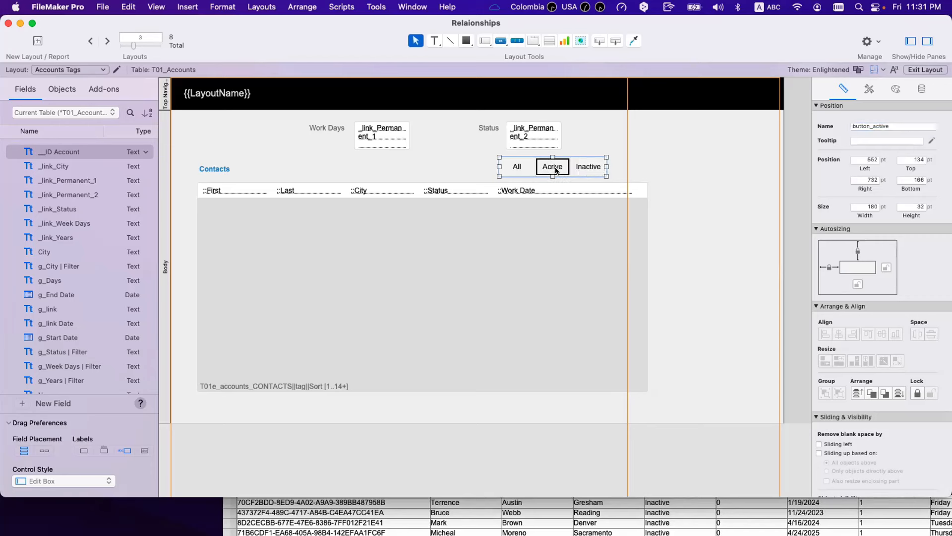
click(896, 126)
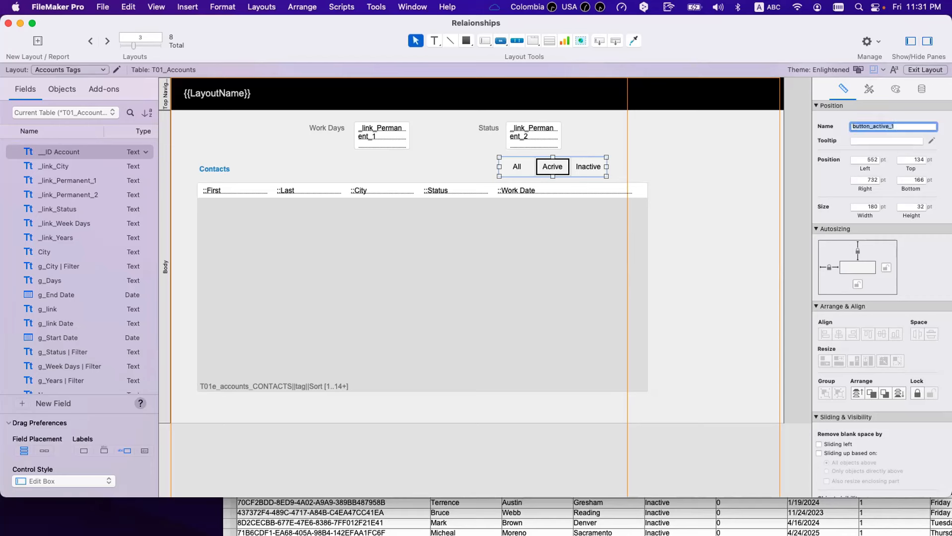
click(504, 168)
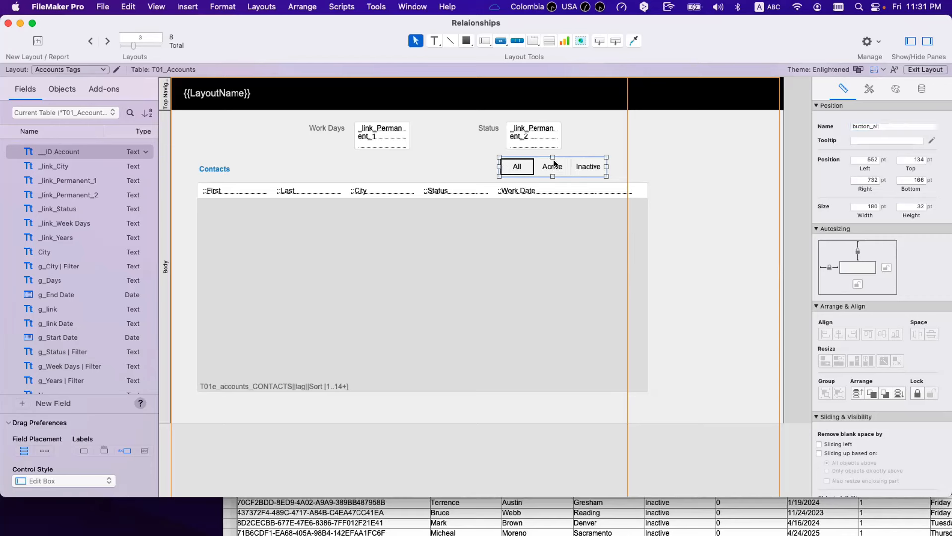
click(873, 126)
text(active_a)
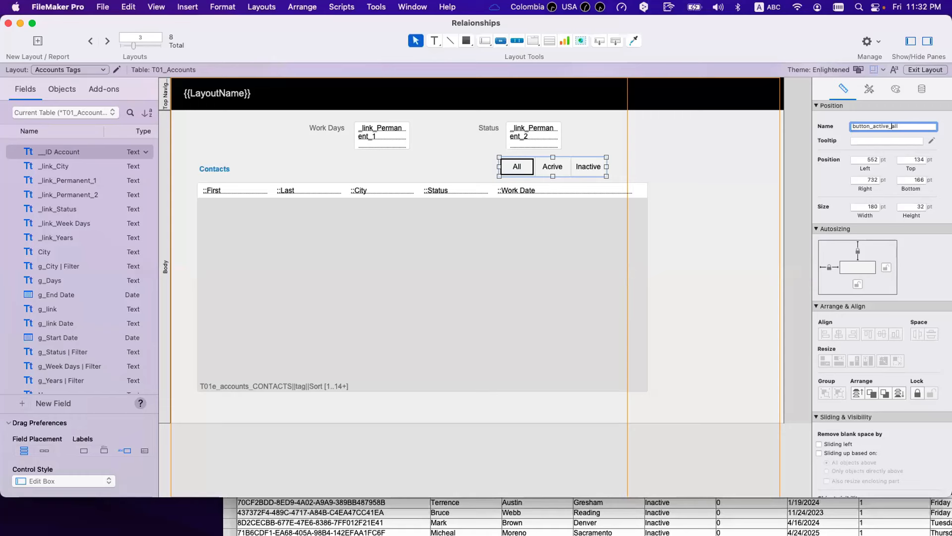
click(689, 171)
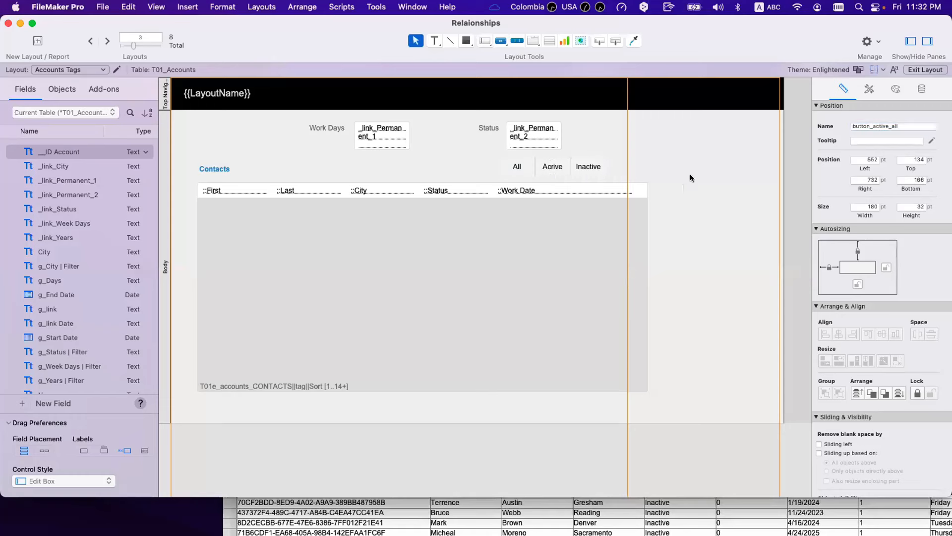
- Specify the button bar's active segment with the calculation "button_active_" & T01_Accounts::_link_Permanent_2
click(525, 172)
double_click(525, 172)
click(708, 210)
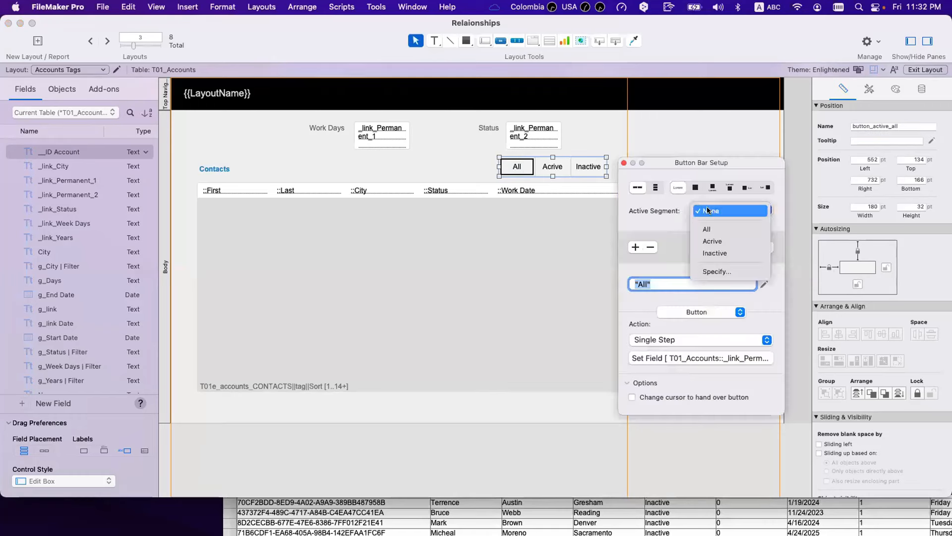
click(712, 271)
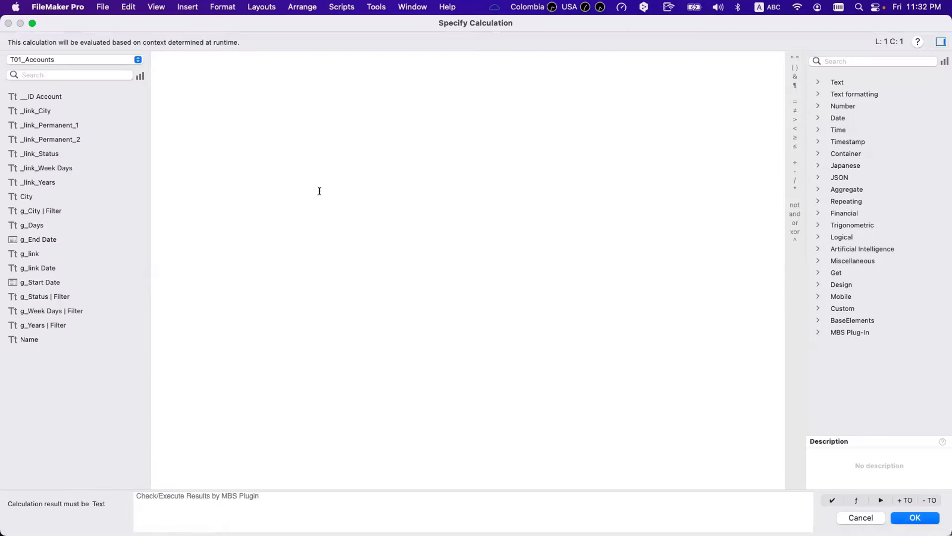
double_click(91, 138)
drag(296, 60, 170, 43)
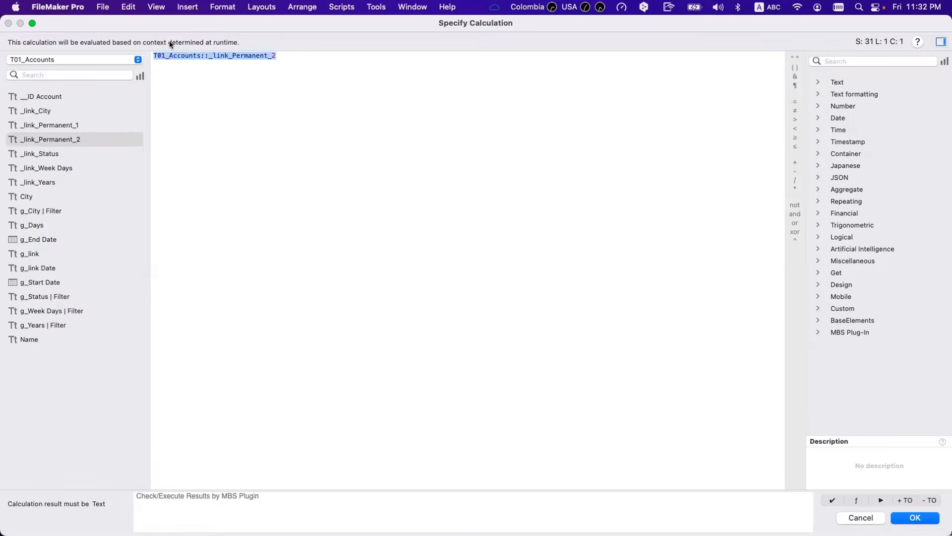
key(BackSpace)
text("b)
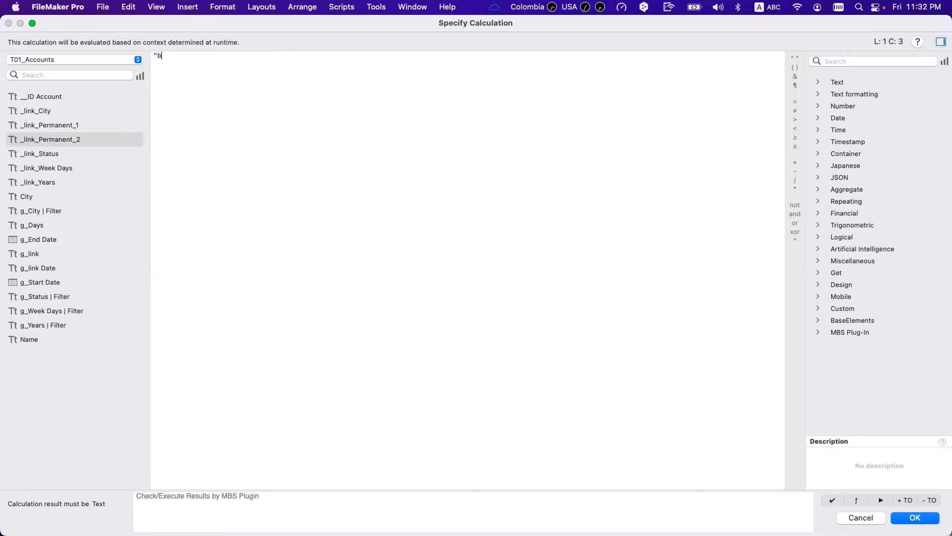
text(utton_active_" &)
double_click(79, 138)
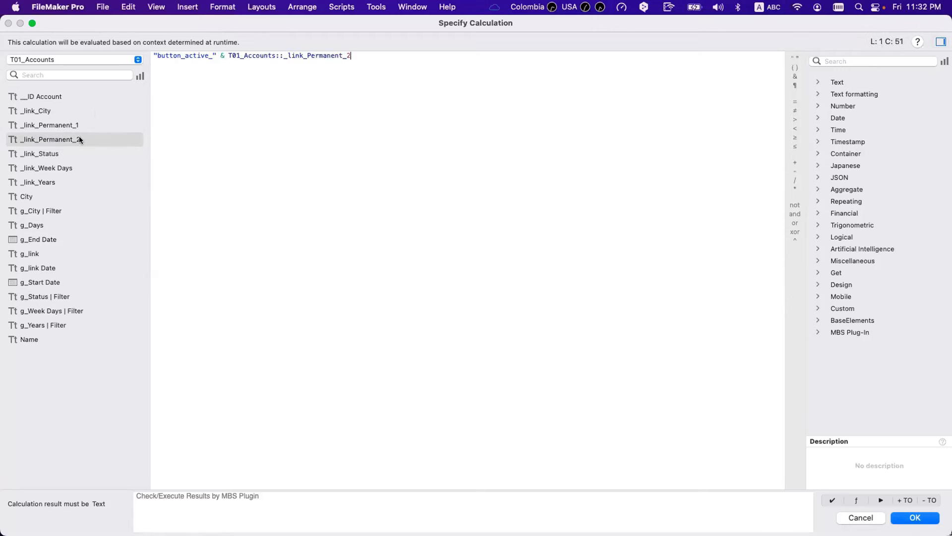
key(Return)
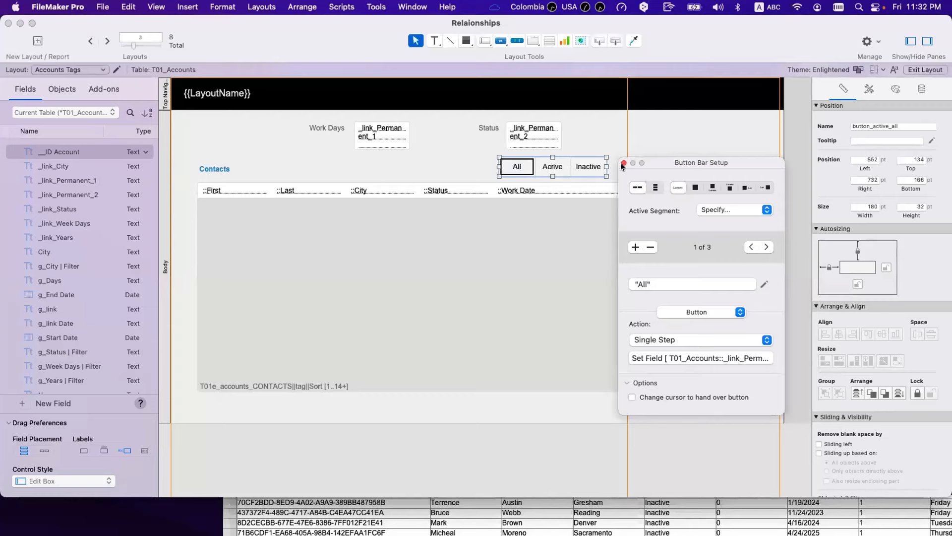
click(624, 163)
- In Browse mode, test the Acrive, Inactive and All segments, checking the highlighted segment against the Status value
key(super+b)
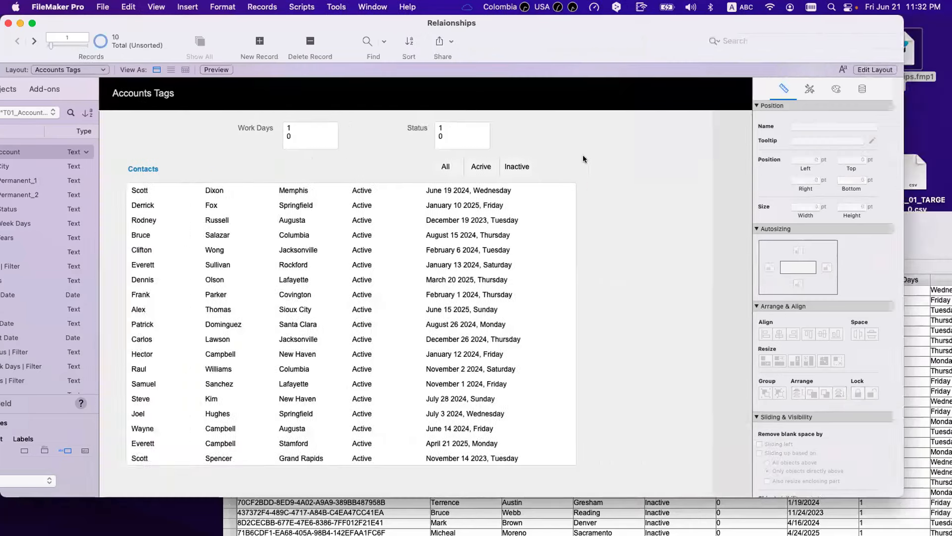
click(383, 167)
click(408, 167)
click(412, 167)
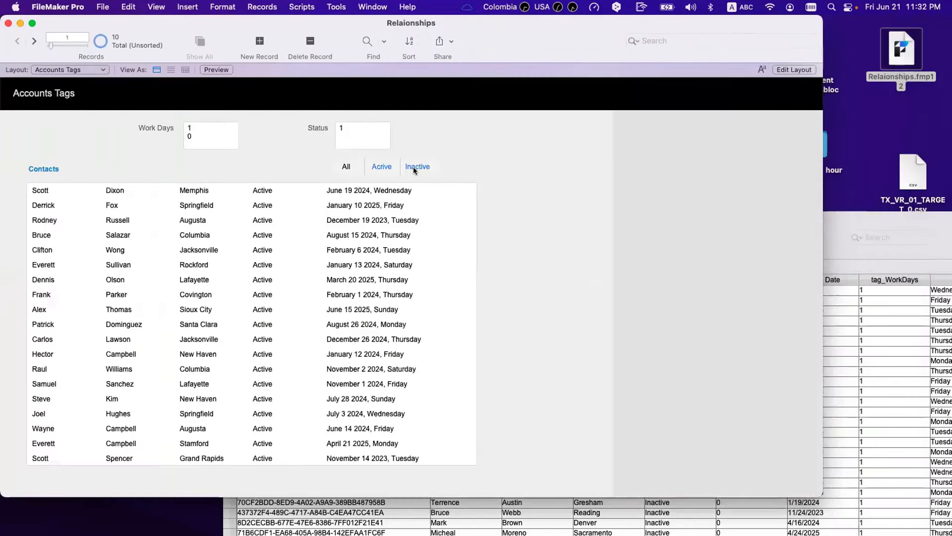
click(412, 167)
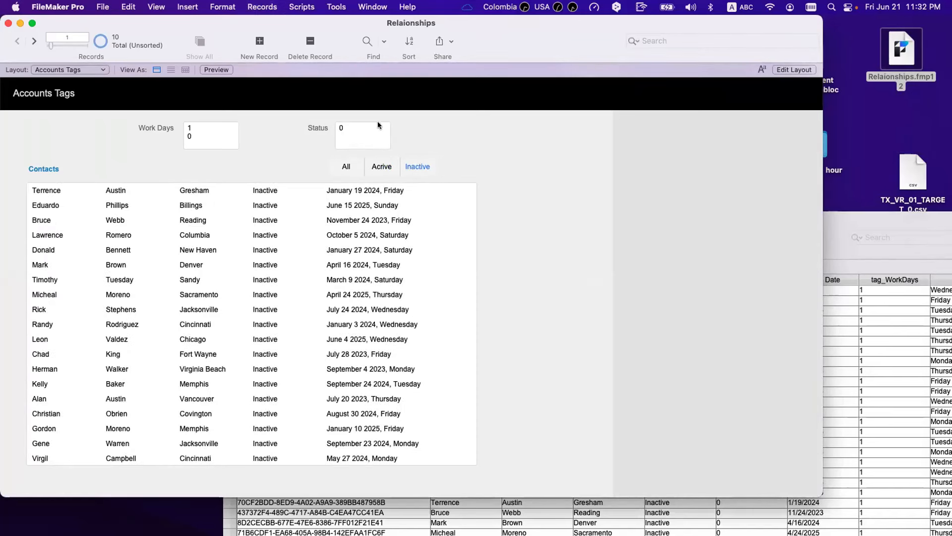
click(382, 167)
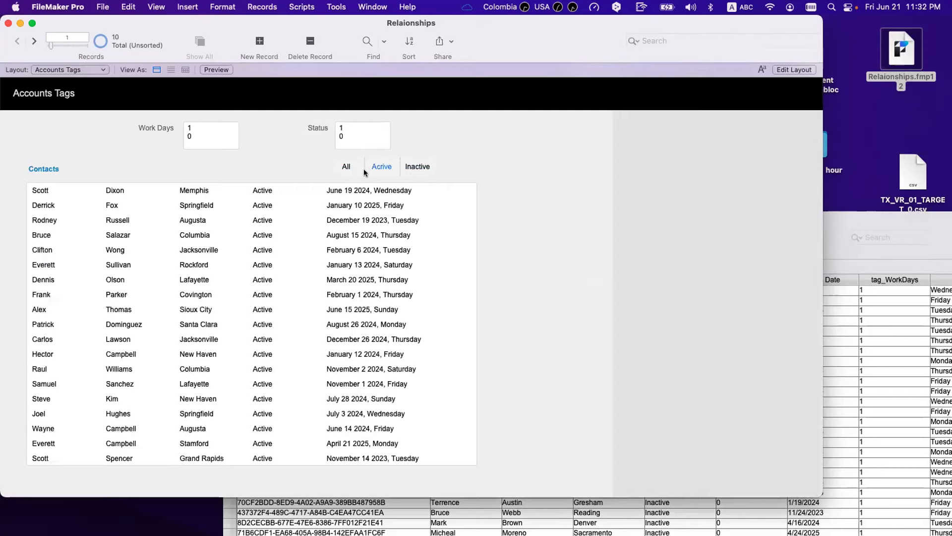
click(345, 169)
click(415, 168)
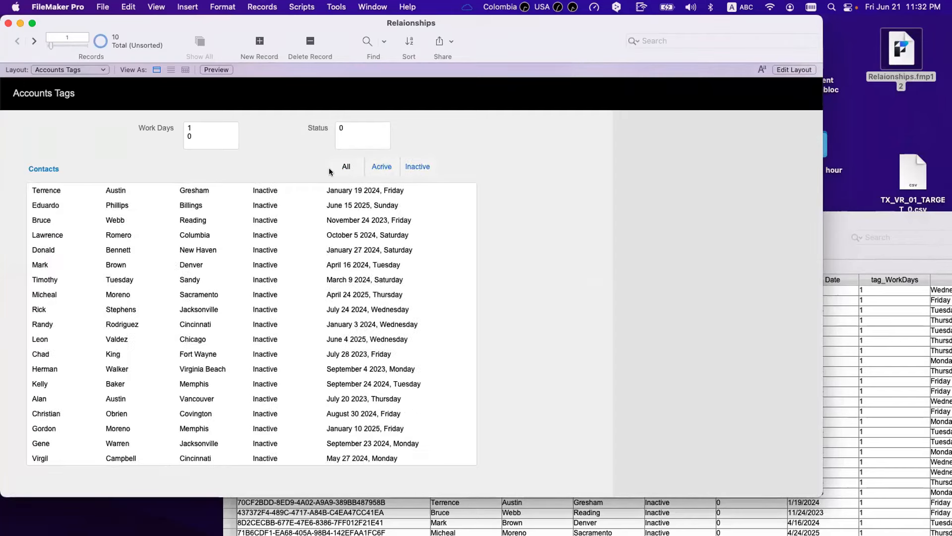
click(338, 166)
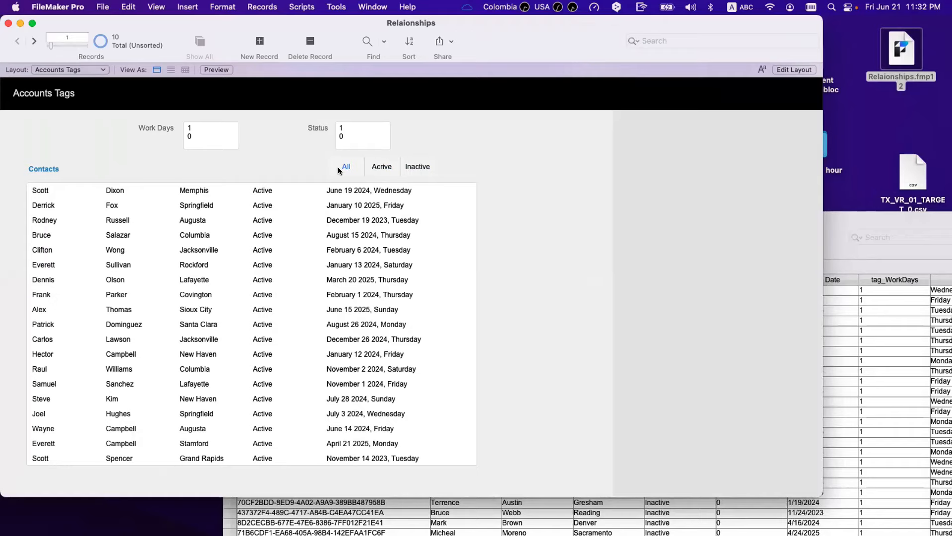
- Back in Layout mode, replace the field reference in the button bar's active segment calculation with an If function
key(super+l)
click(516, 167)
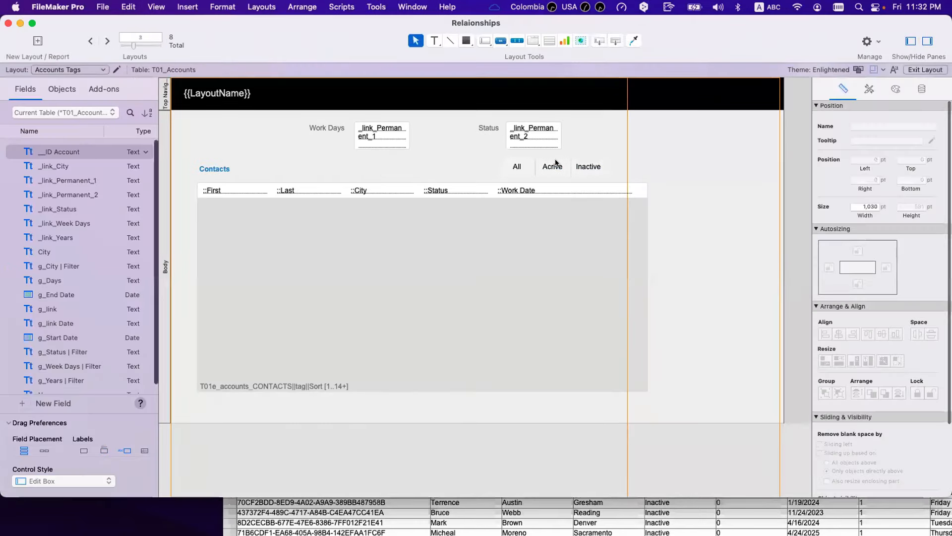
double_click(516, 166)
click(760, 211)
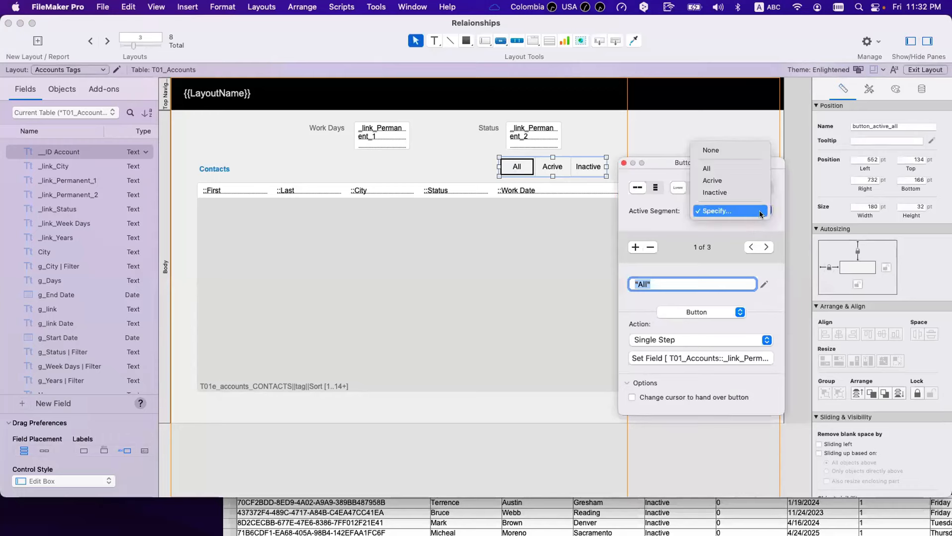
click(760, 213)
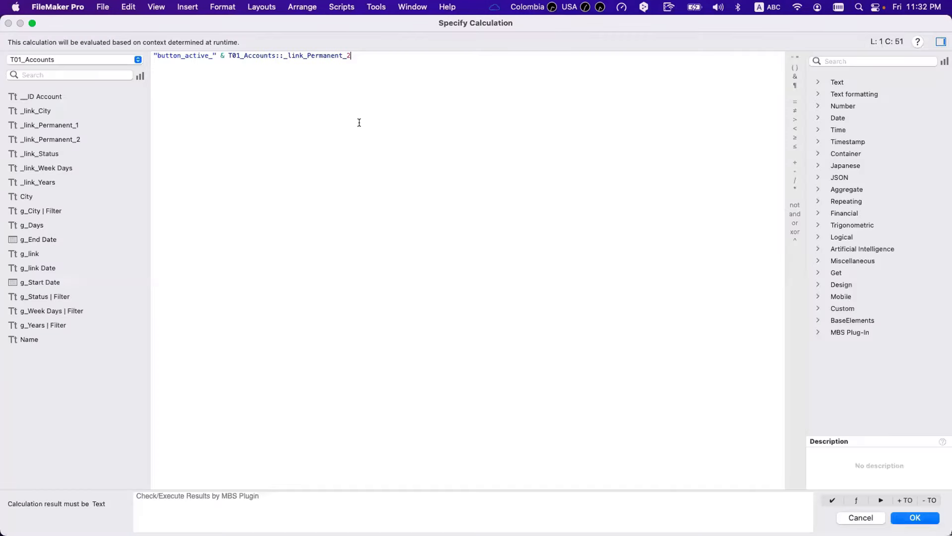
double_click(226, 55)
key(super+c)
key(BackSpace)
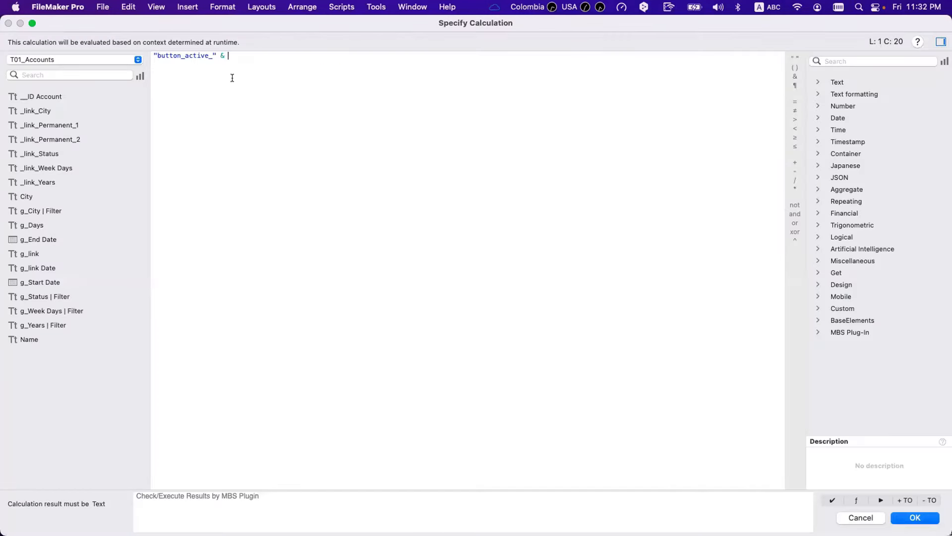
text(if)
key(Return)
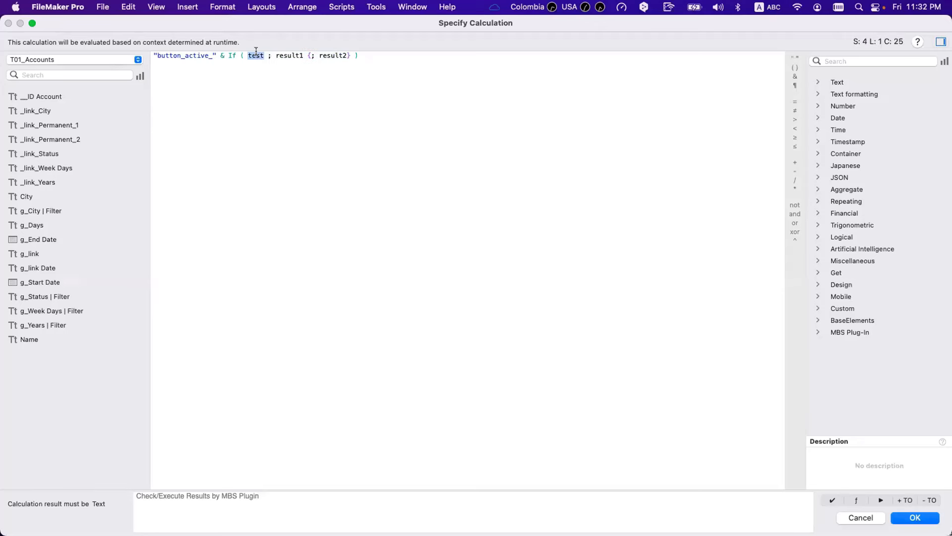
- Set the If function's test to ValueCount ( T01_Accounts::_link_Permanent_2 ) = 2
text(valuec)
key(Return)
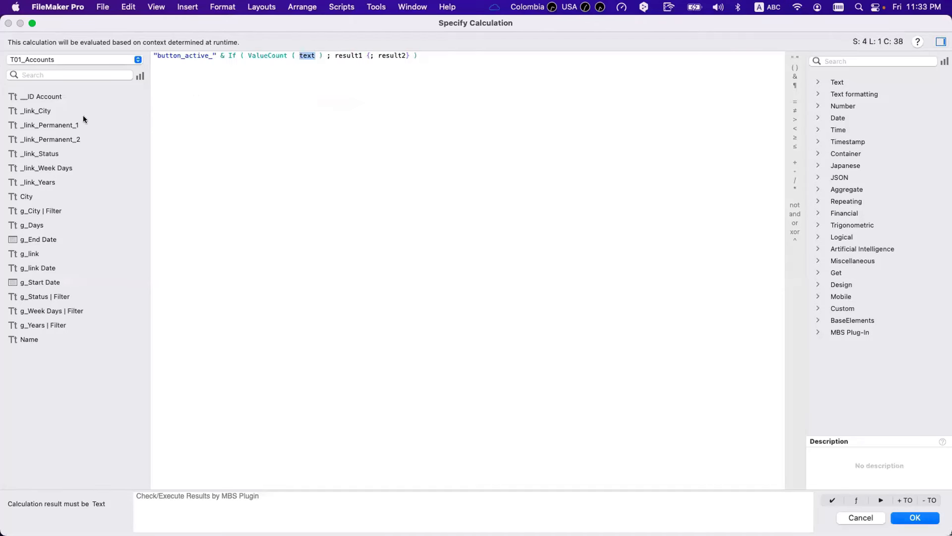
double_click(64, 140)
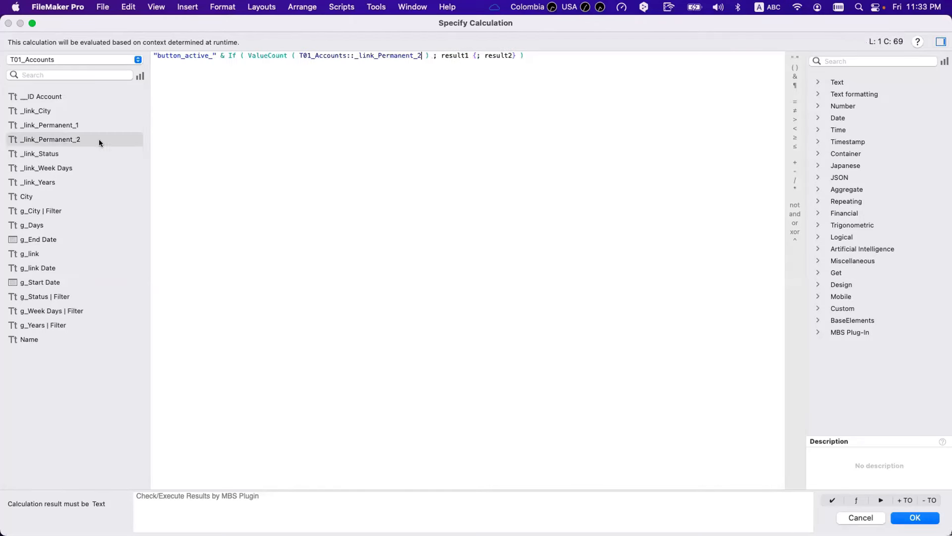
click(426, 56)
text(= 2)
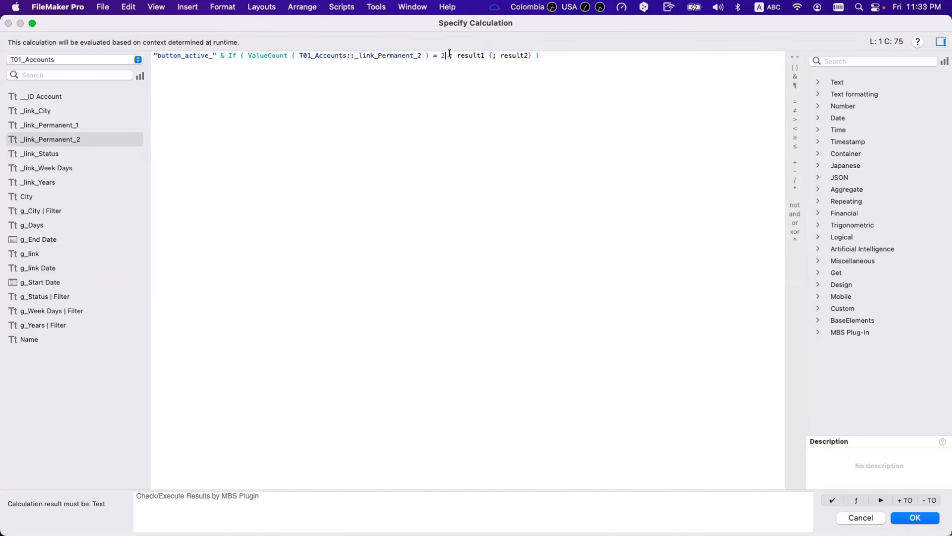
- Make the If function return "all" when true and T01_Accounts::_link_Permanent_2 otherwise, and accept the calculation
drag(455, 55, 528, 54)
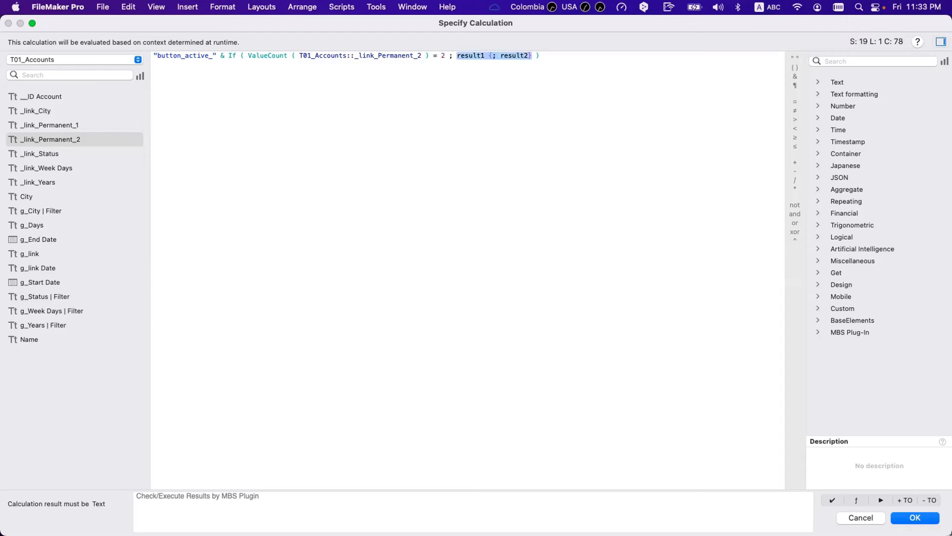
text("all")
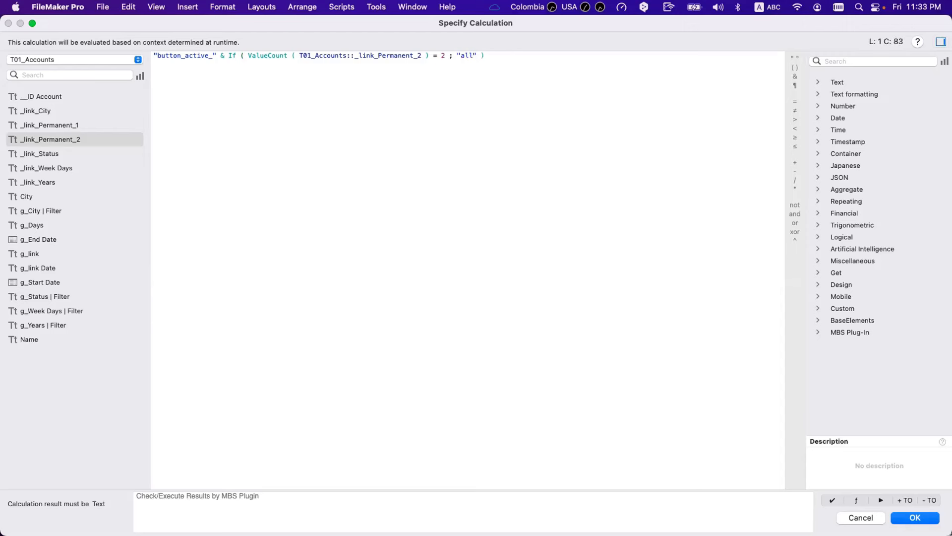
key(super+v)
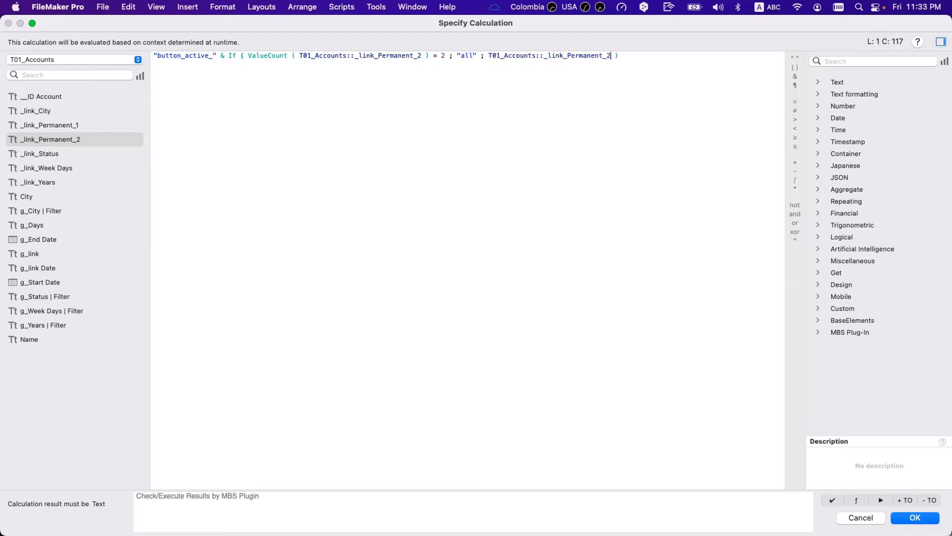
key(Return)
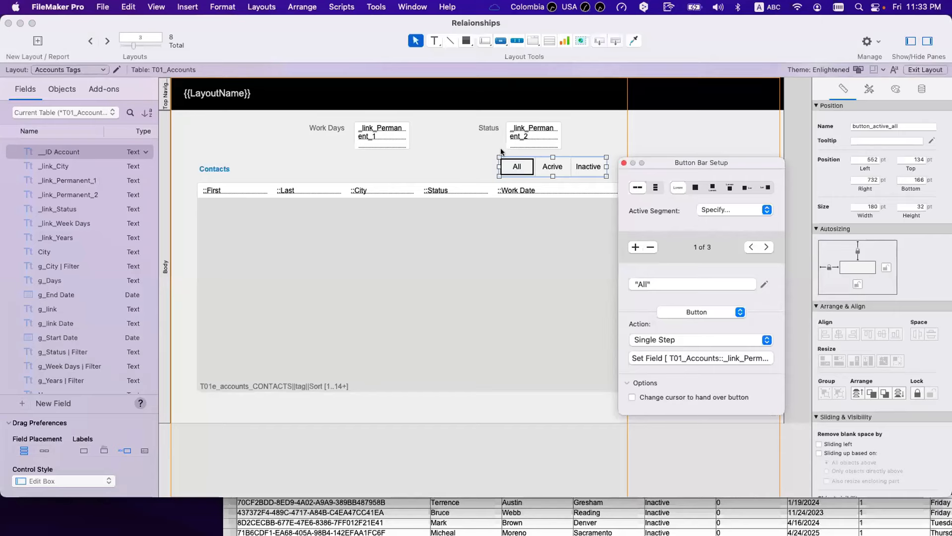
click(474, 157)
- In Browse mode, retest the Acrive, Inactive and All segments with the revised highlight calculation
key(super+b)
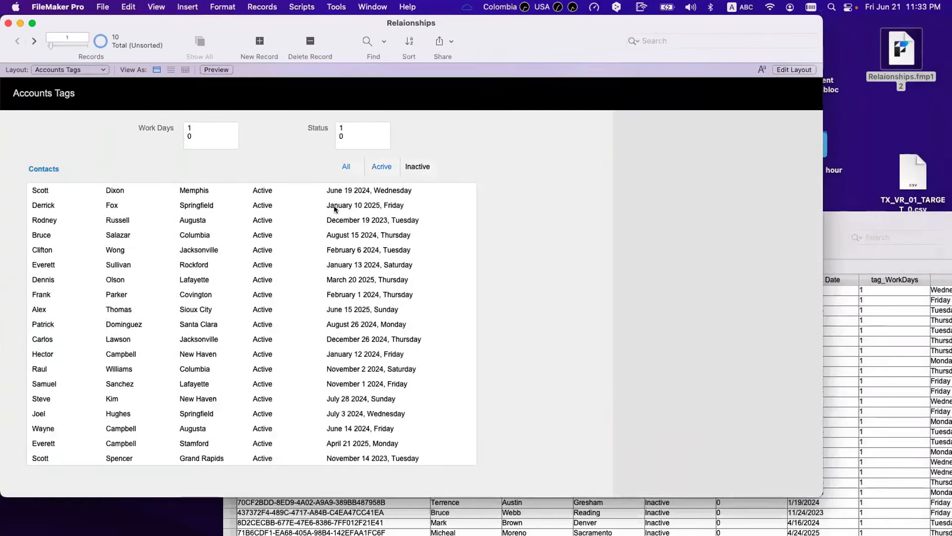
click(379, 168)
click(411, 174)
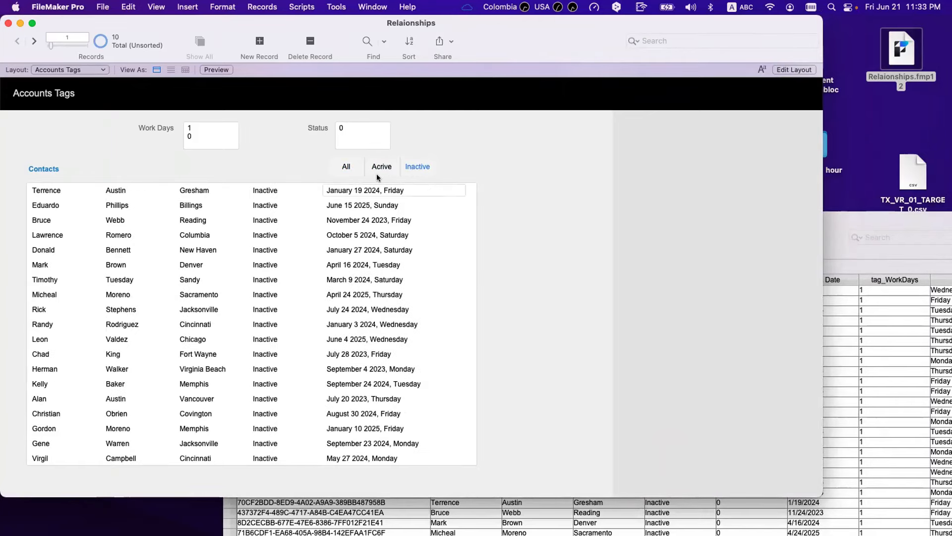
click(347, 168)
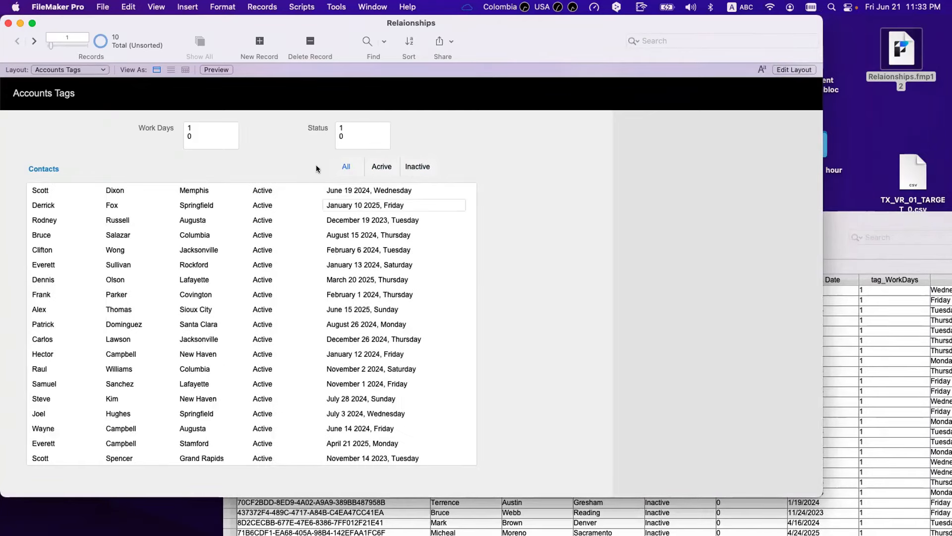
- Test the highlight by clearing the Status field, committing it empty, and entering 1
click(337, 126)
key(super+a)
key(BackSpace)
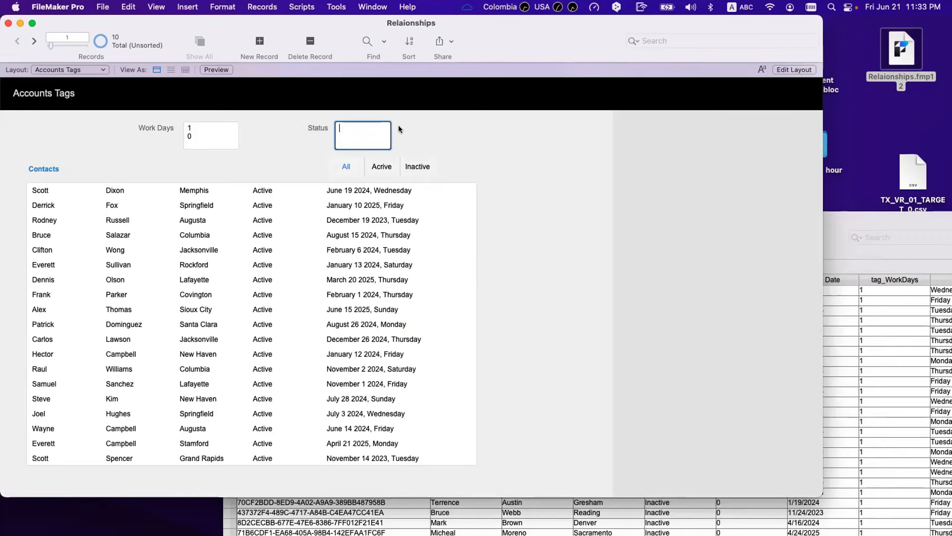
click(451, 178)
click(359, 140)
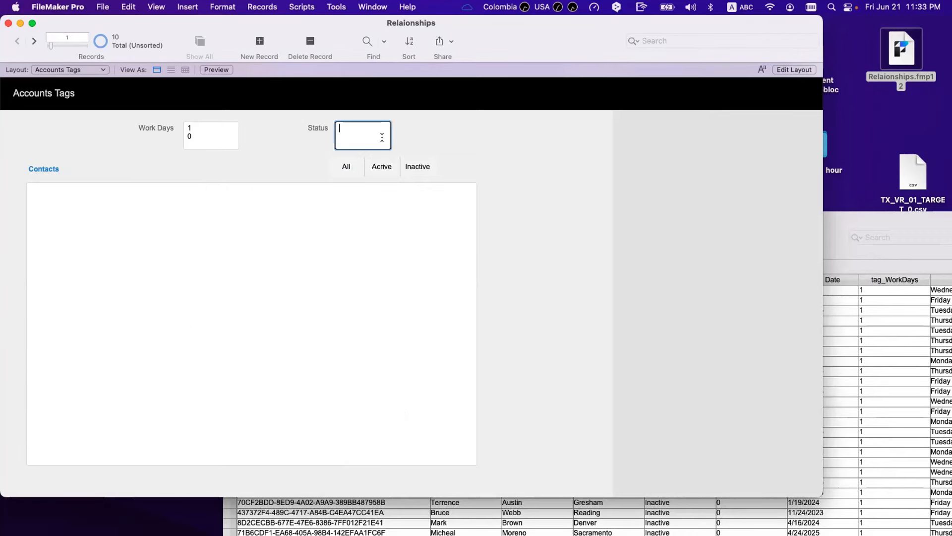
text(1)
click(427, 125)
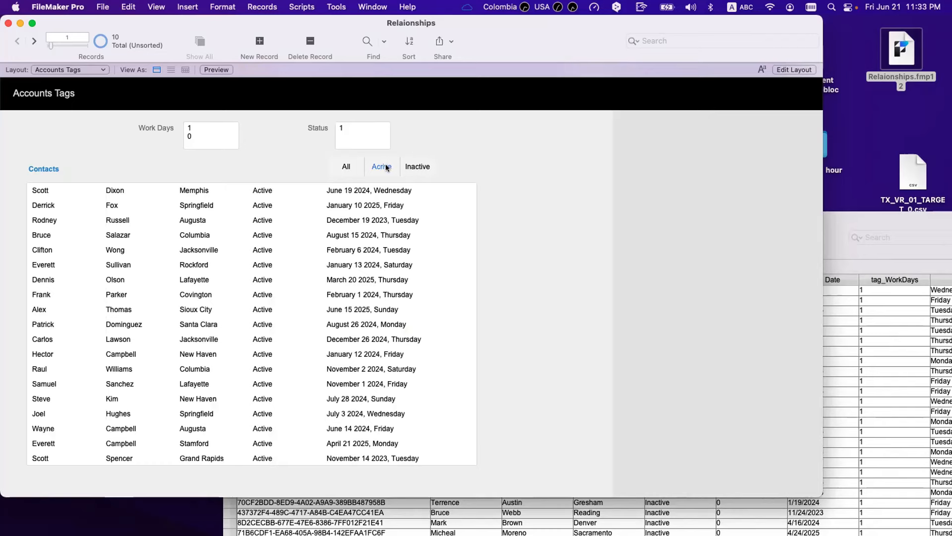
- Replace the Status value with 0 and commit it to check the segment highlight
click(356, 125)
key(super+a)
key(BackSpace)
click(382, 182)
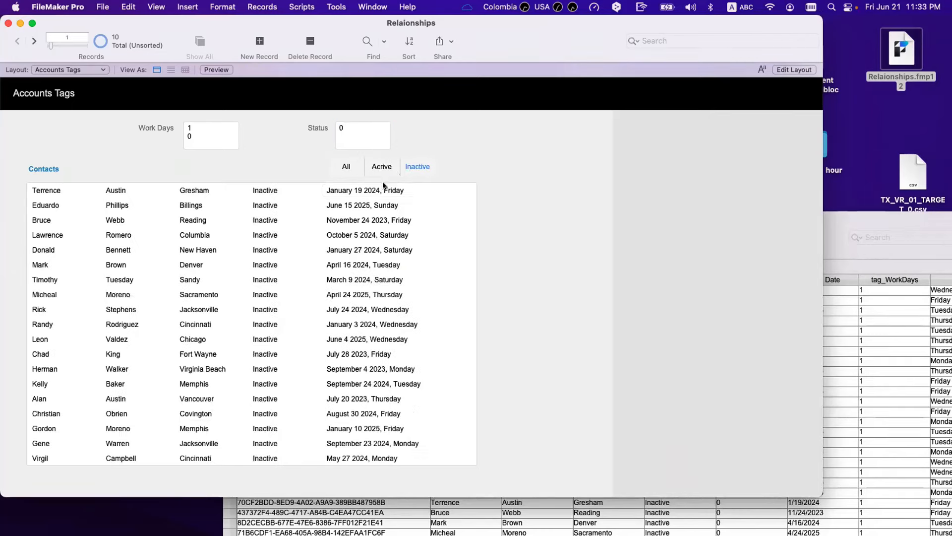
- Set the Status field to 1 and 0 on separate lines and commit it
click(349, 129)
key(super+a)
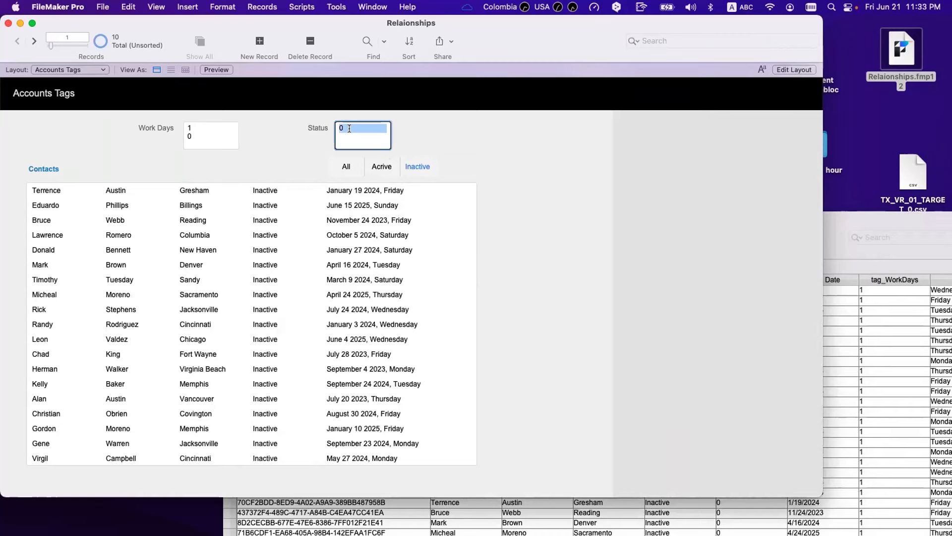
text(1 )
text(0)
click(461, 139)
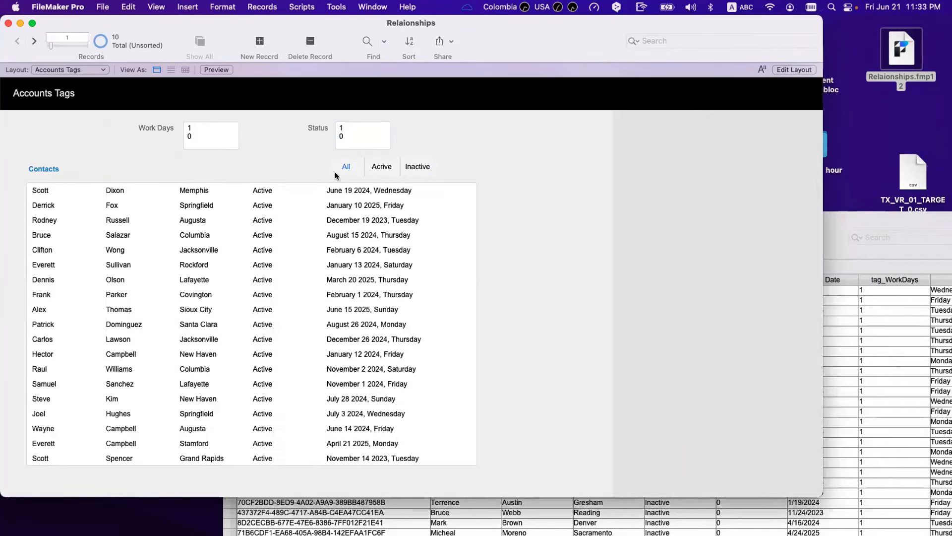
- In Layout mode, examine the object name of the Acrive segment and the Status field it depends on
key(super+l)
click(508, 164)
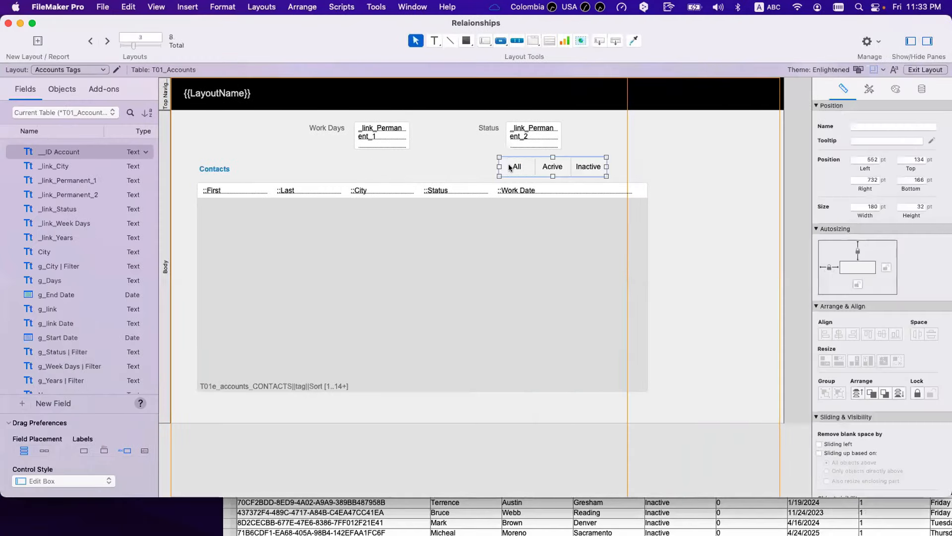
double_click(508, 163)
click(543, 133)
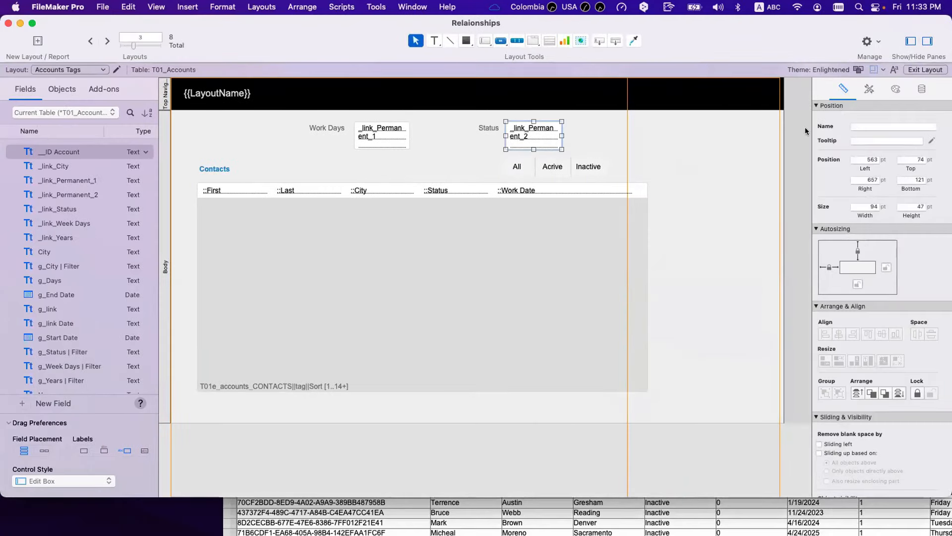
click(535, 161)
click(549, 166)
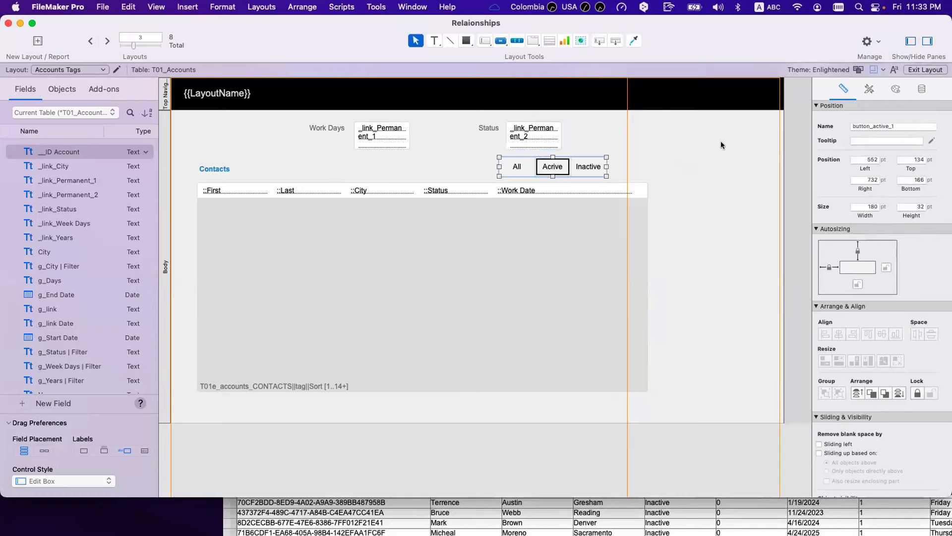
click(890, 126)
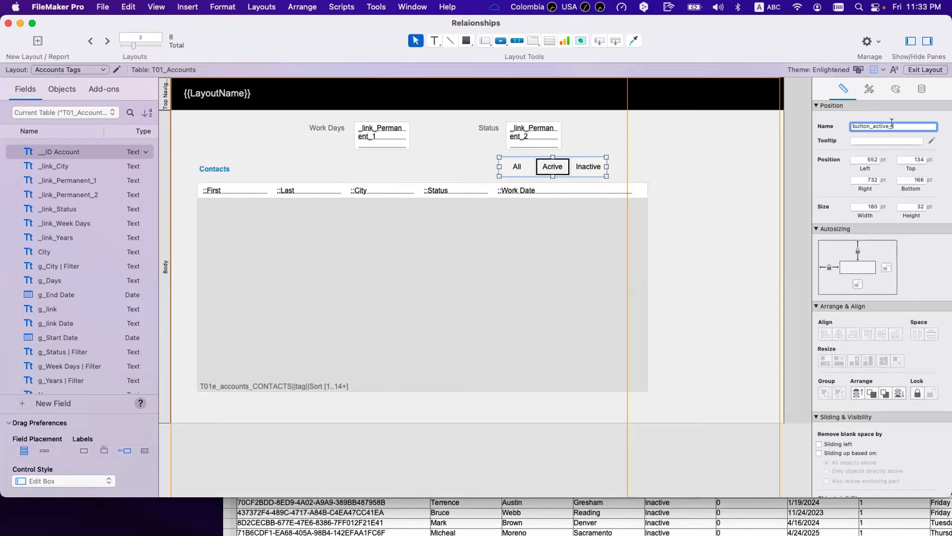
click(523, 138)
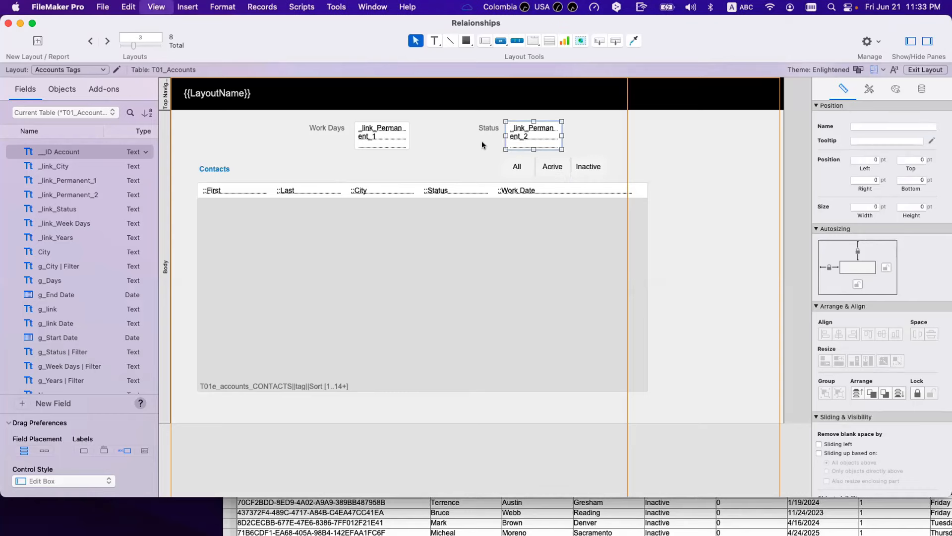
- In Browse mode, reduce the Status field to the single value 1, then return to Layout mode
key(super+b)
click(354, 132)
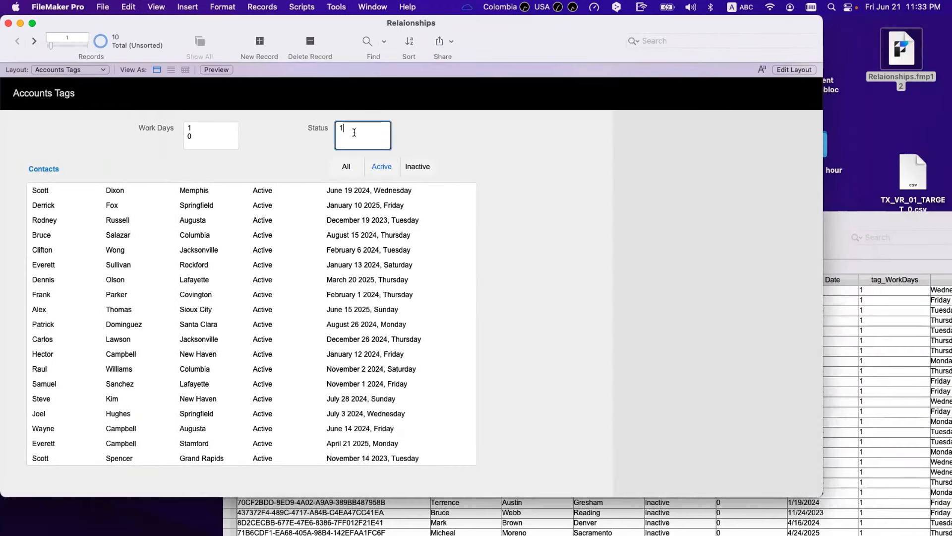
key(super+l)
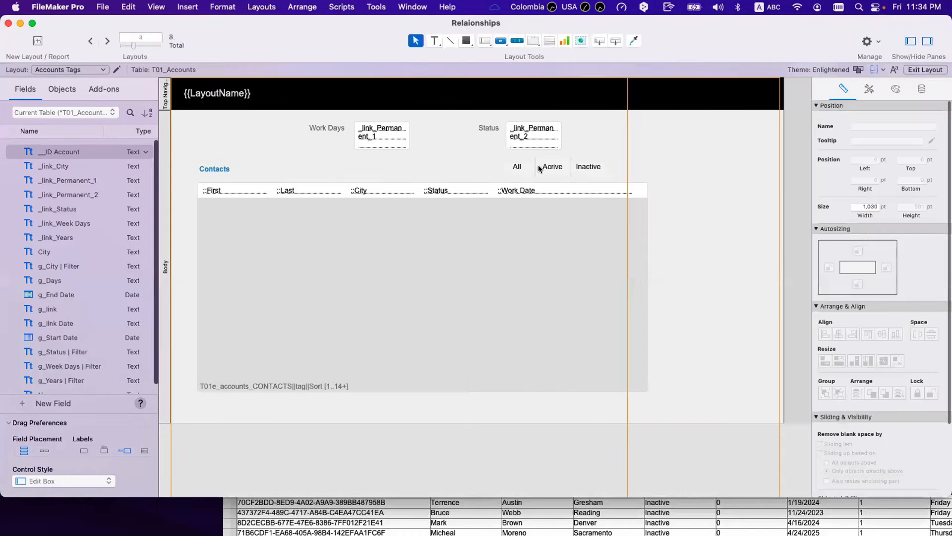
- Open the button bar's Active Segment calculation and highlight its "button_active_" prefix
double_click(539, 169)
click(704, 210)
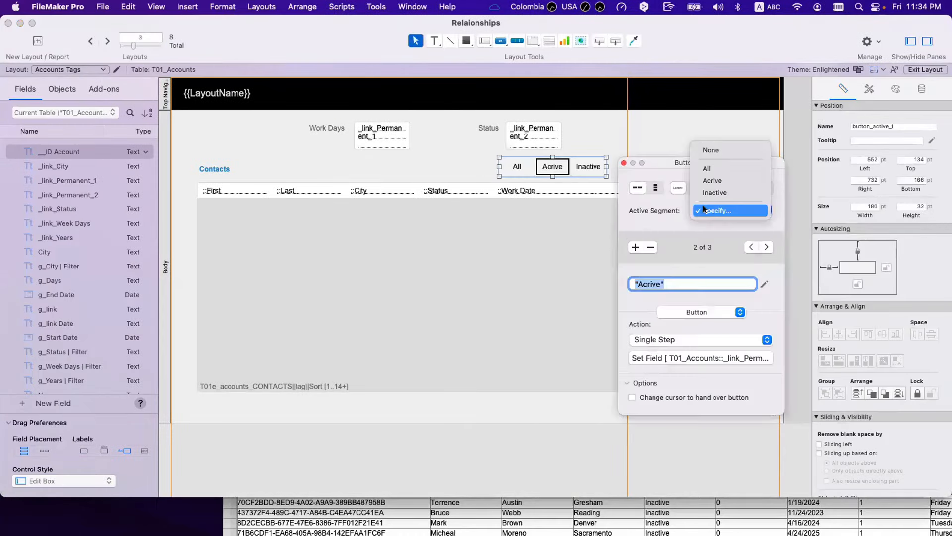
click(704, 210)
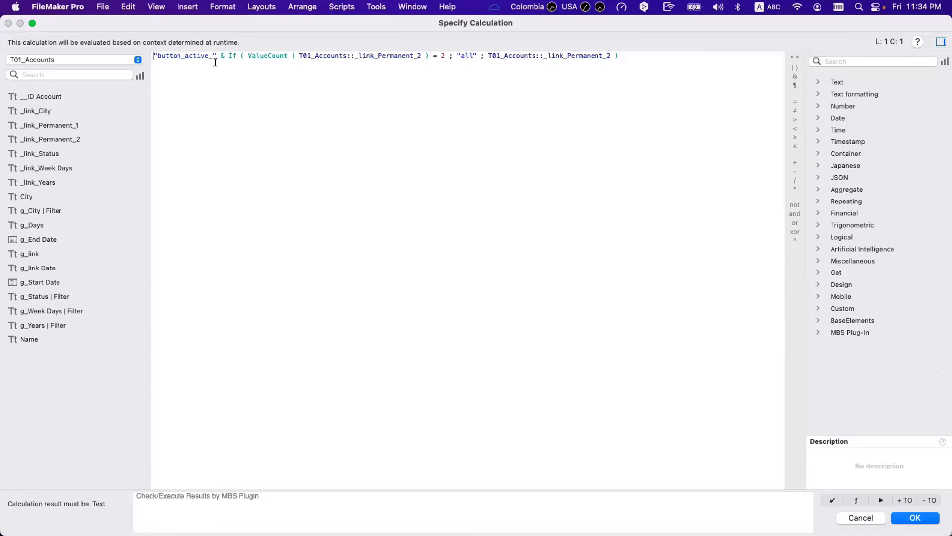
drag(216, 55, 132, 55)
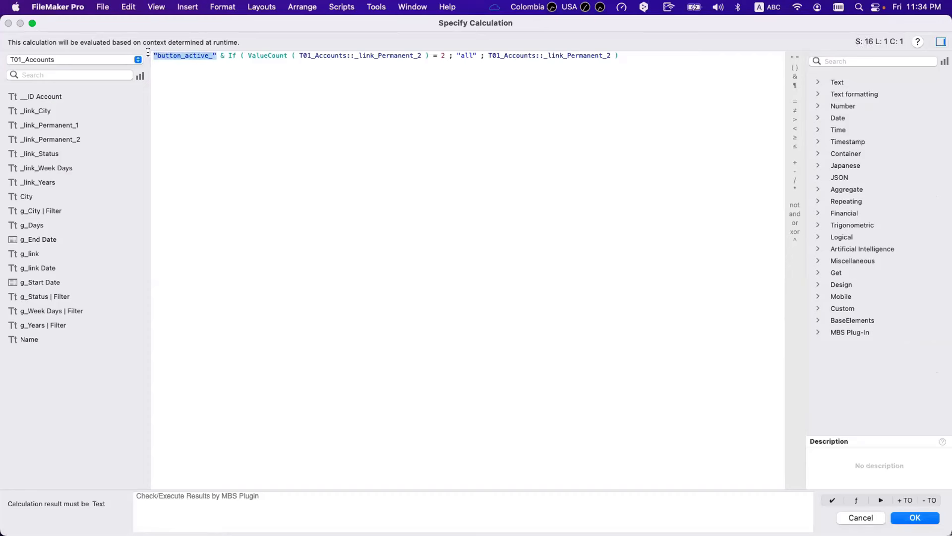
- Try appending 0 to the "button_active_" text in the calculation, then remove the addition
click(213, 55)
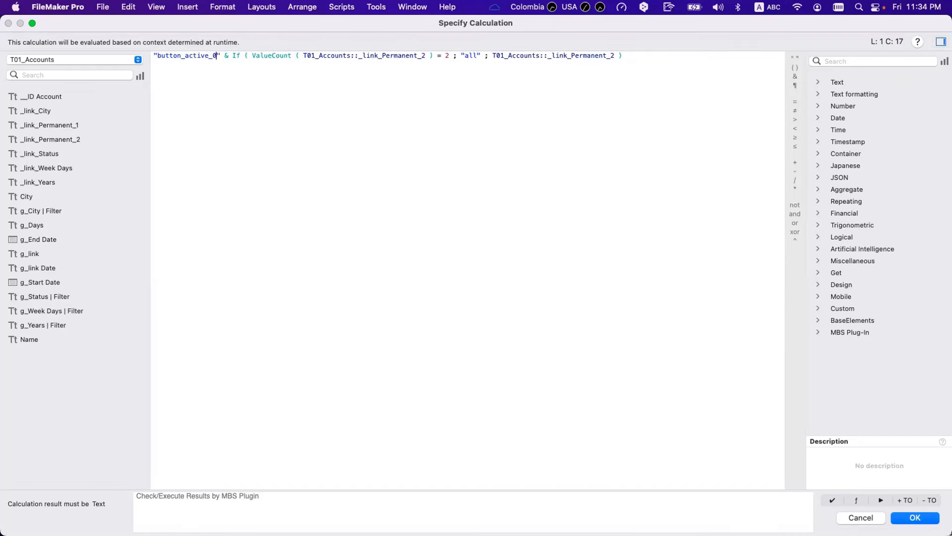
key(BackSpace)
key(BackSpace)
key(BackSpace)
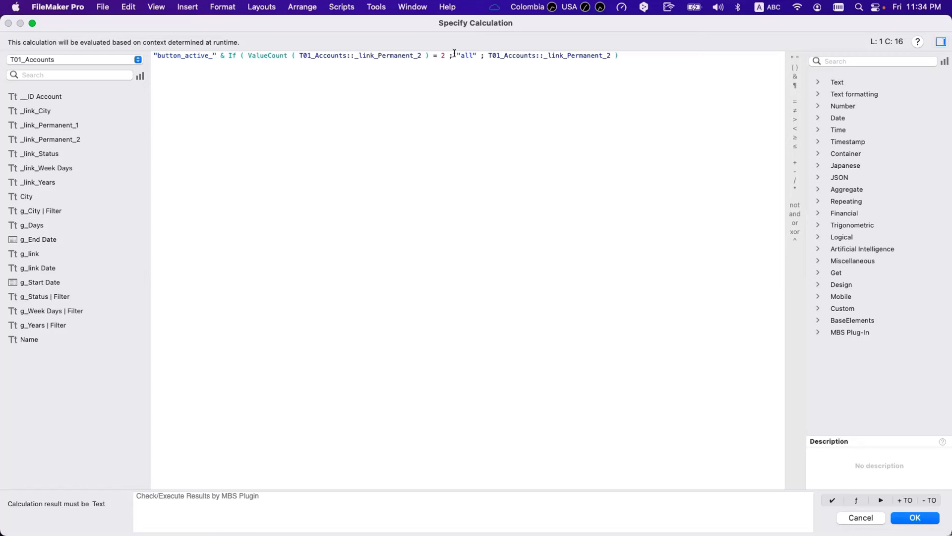
- Highlight the If function's result arguments, copy the entire Active Segment calculation, and close the calculation editor
drag(456, 55, 606, 55)
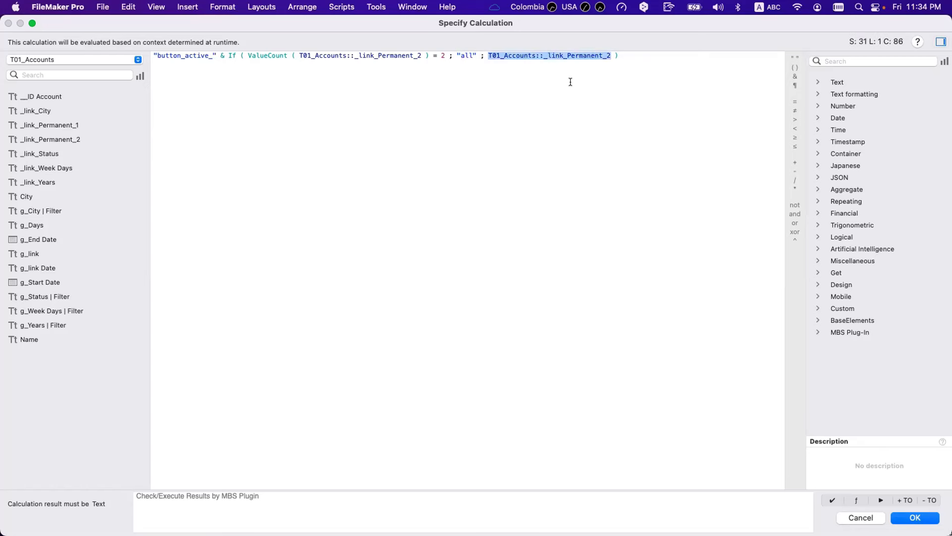
key(super+a)
key(super+c)
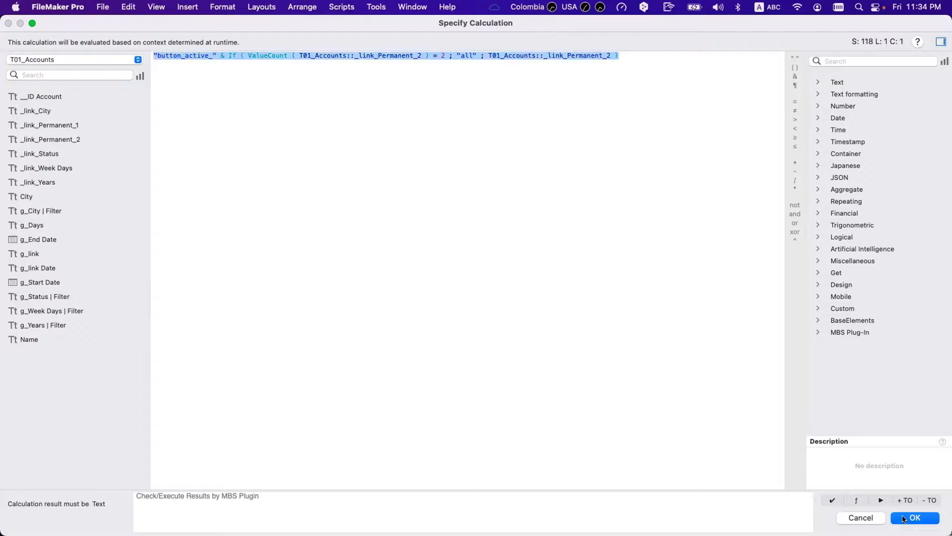
click(903, 519)
- Open the Data Viewer
click(367, 6)
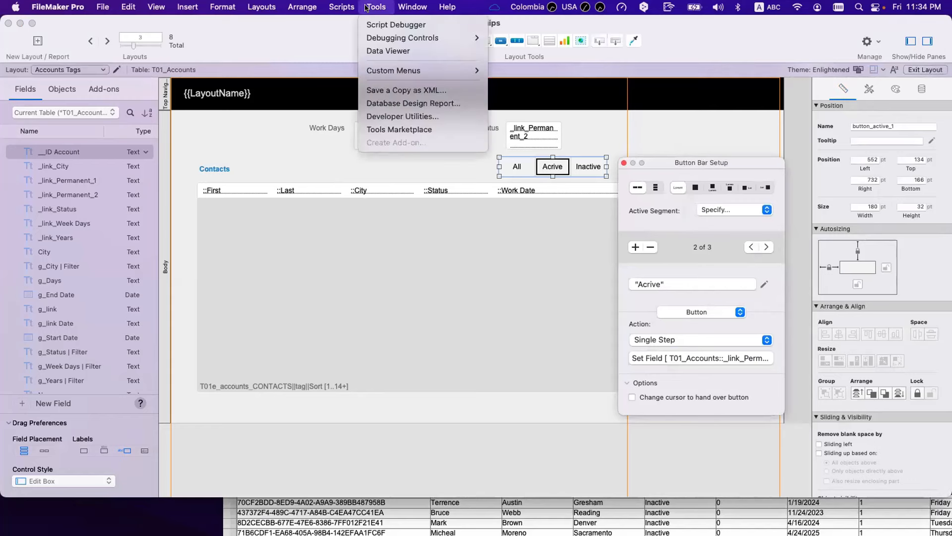
- Add the copied active-segment calculation as a new watch expression in the Data Viewer
click(368, 50)
click(873, 505)
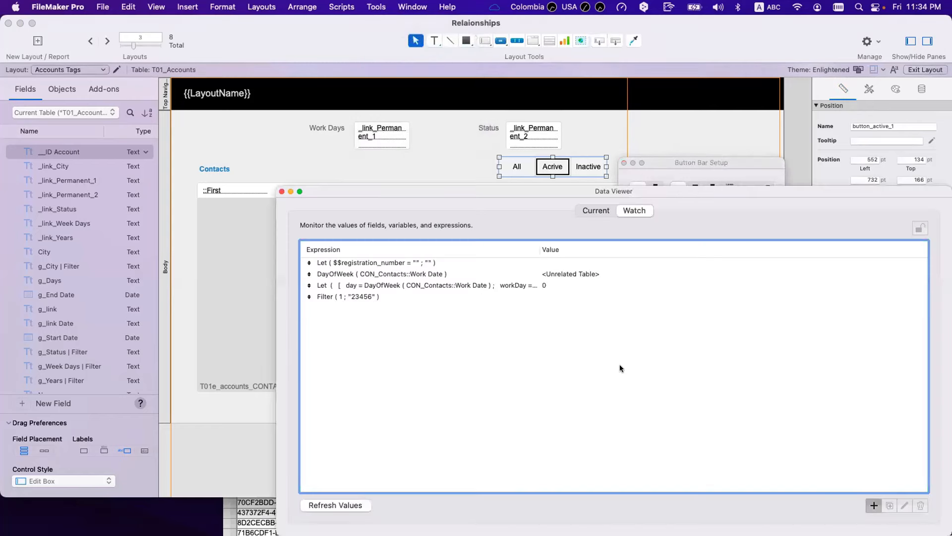
key(super+v)
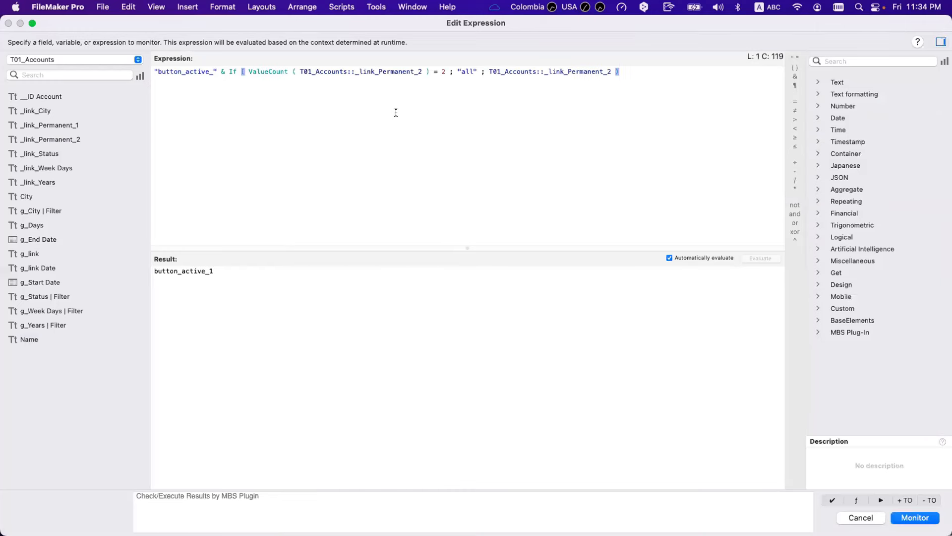
double_click(167, 272)
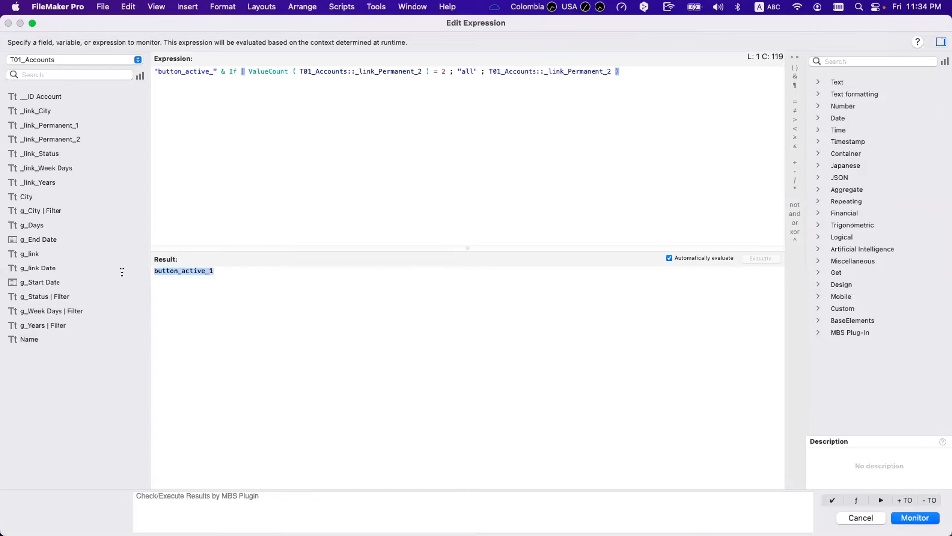
click(317, 79)
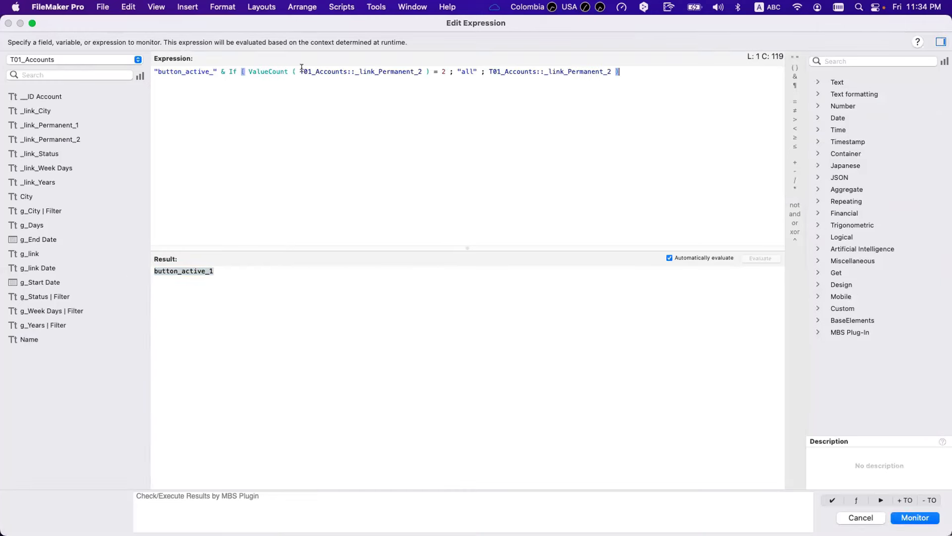
click(915, 517)
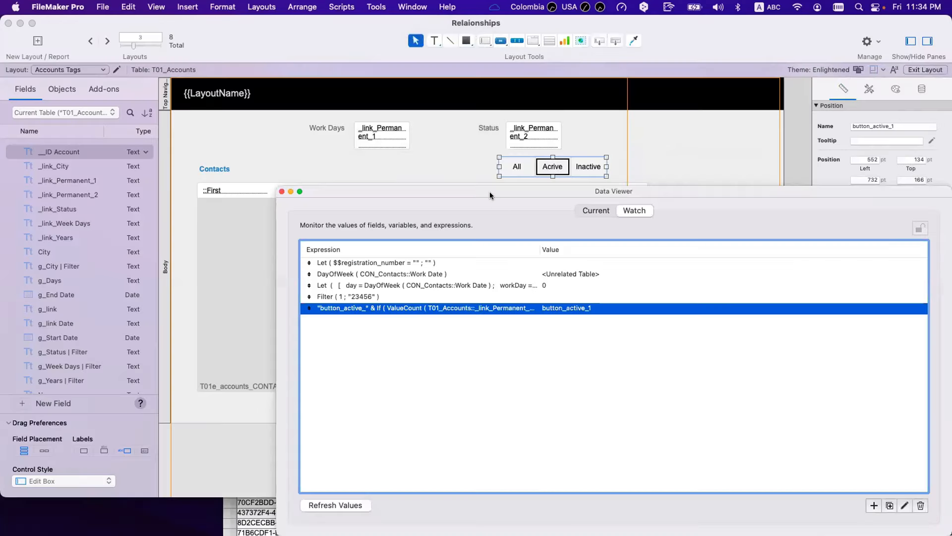
- In Browse mode, test the All, Active and Inactive filter buttons and check the watched expression against each status
drag(490, 195, 548, 230)
key(super+b)
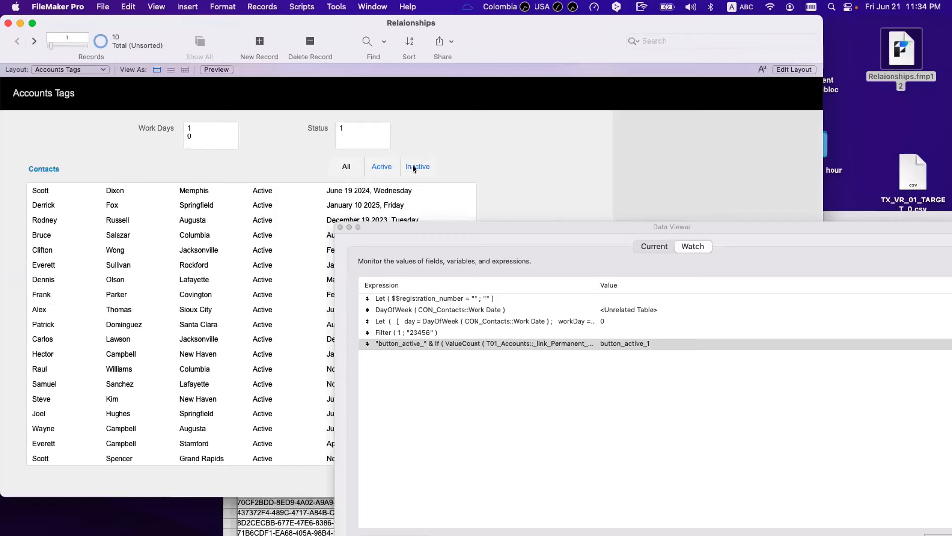
click(412, 168)
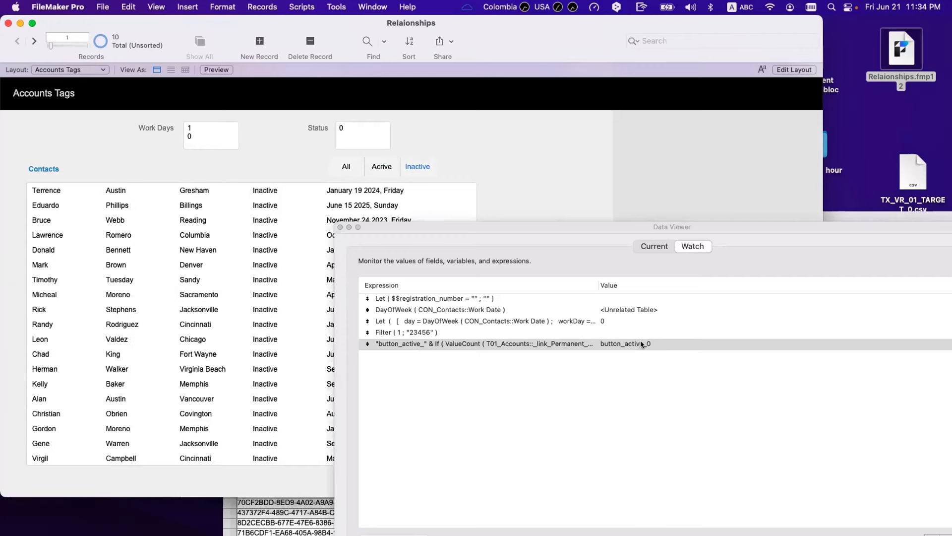
click(350, 167)
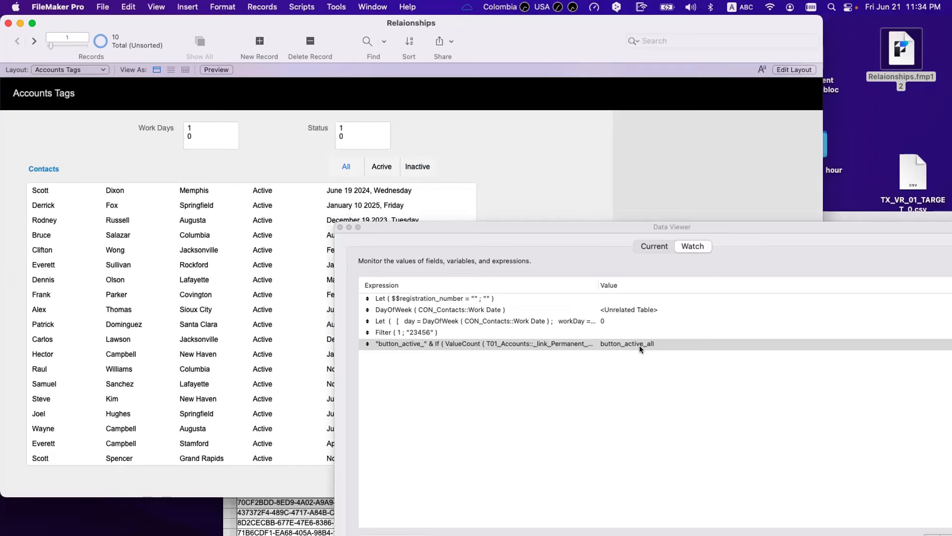
click(382, 166)
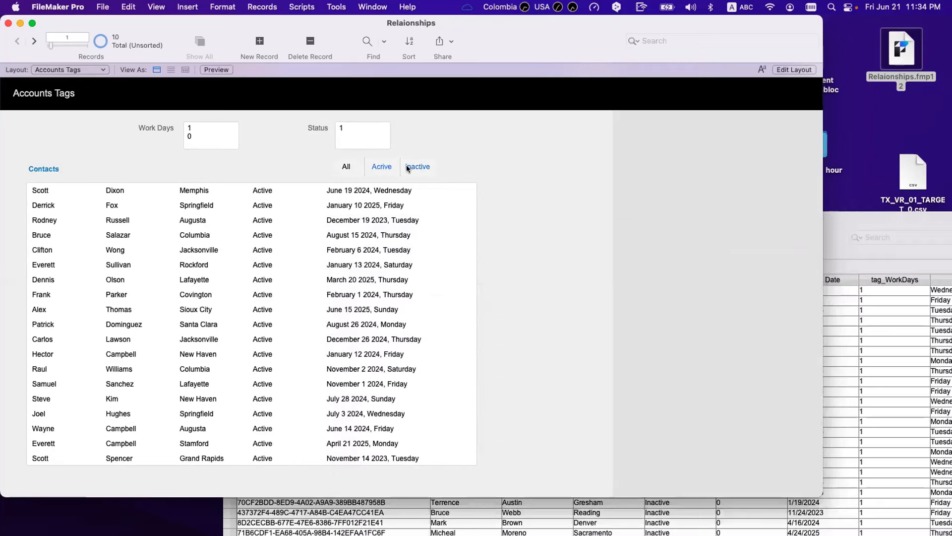
click(407, 169)
click(374, 166)
click(404, 167)
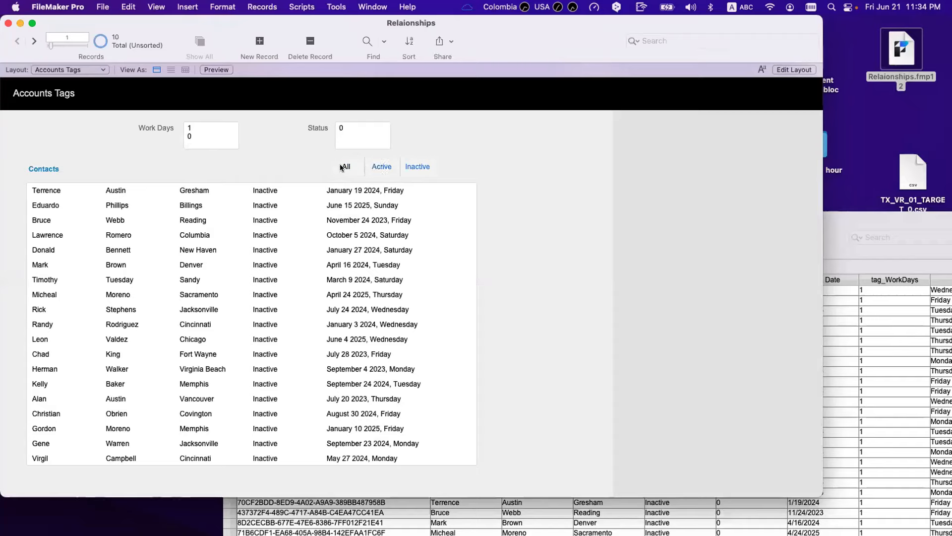
click(341, 166)
- In Layout mode, duplicate the status button bar and place the copy below the Work Days field at about 265 pt left, 138 pt top
key(super+l)
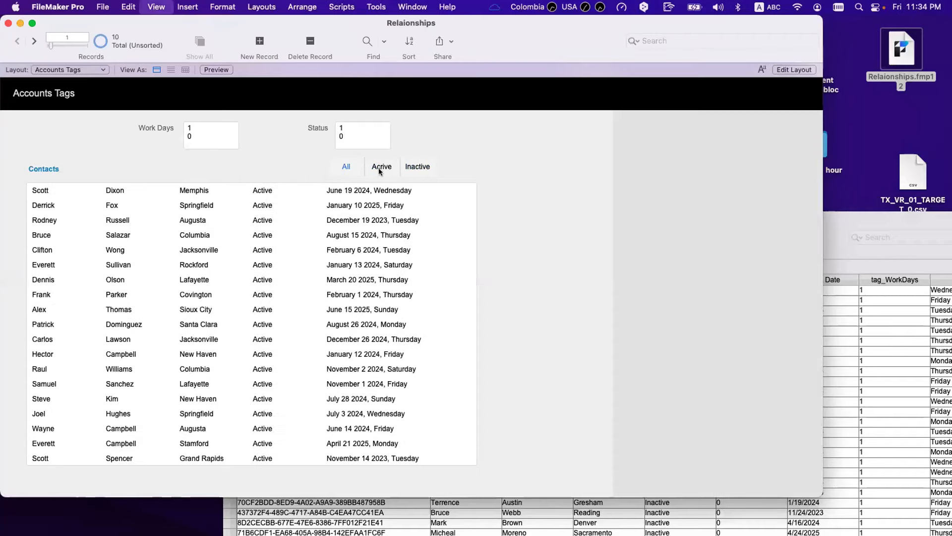
click(551, 168)
drag(398, 171, 399, 172)
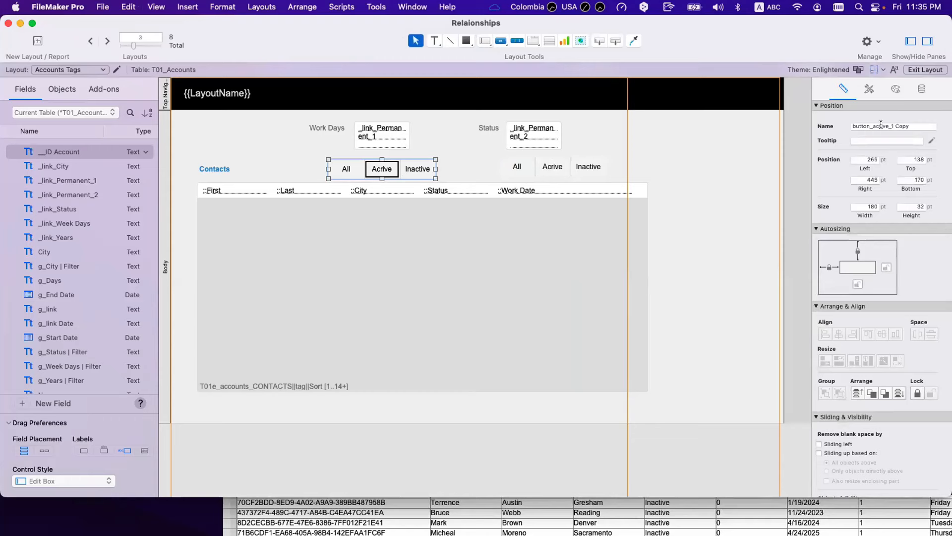
- Rename the copied bar's Active segment object as button_workdays_1
drag(874, 127, 885, 127)
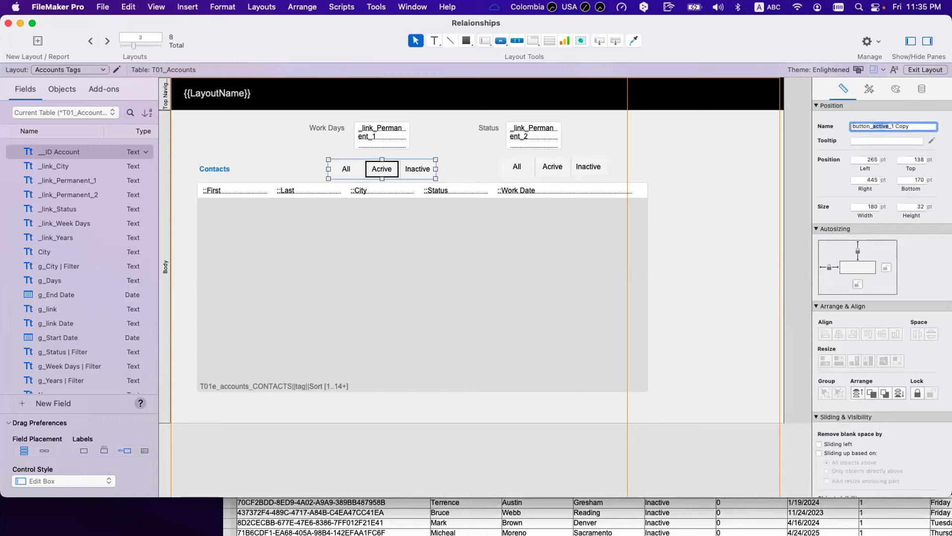
text(workdays)
double_click(875, 126)
key(Right)
key(shift+End)
key(BackSpace)
- Rename the copied bar's All segment as button_workdays_all and its Inactive segment as button_workdays_0
click(346, 169)
click(914, 126)
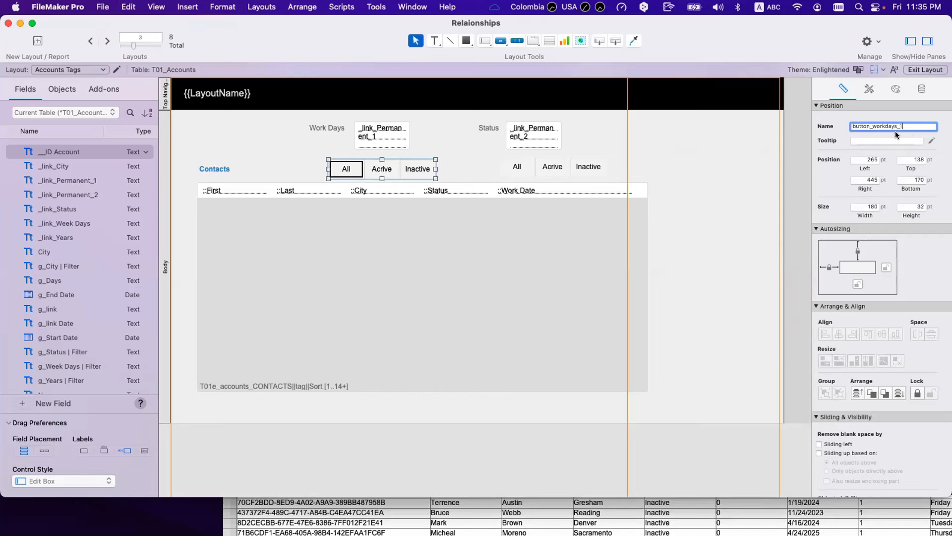
key(BackSpace)
text(all)
key(Return)
click(405, 171)
- Change the label of the copied bar's middle segment to WorkDays
click(384, 164)
double_click(384, 164)
double_click(475, 286)
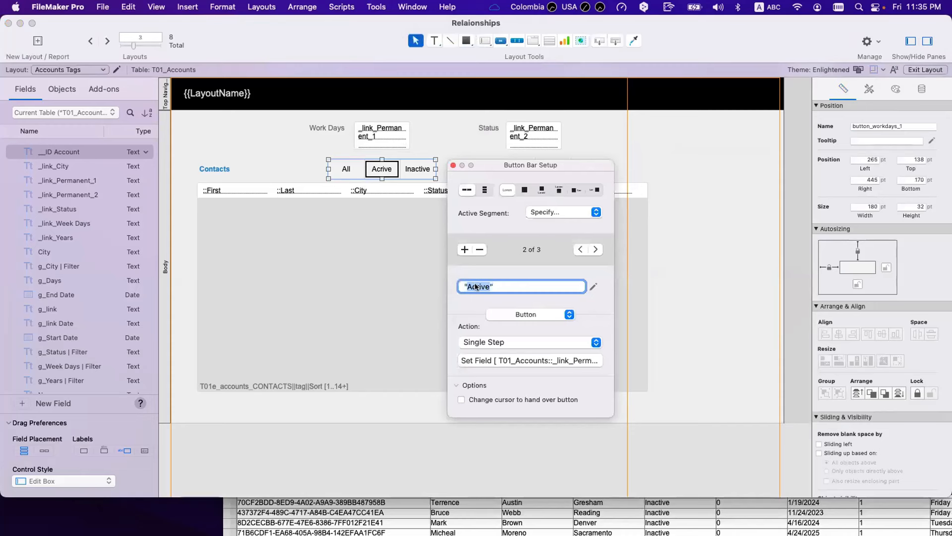
text(Wek)
key(BackSpace)
key(BackSpace)
text(orkDays)
- Change the label of the copied bar's third segment to WeekEnds and close the button bar setup
click(417, 168)
double_click(485, 287)
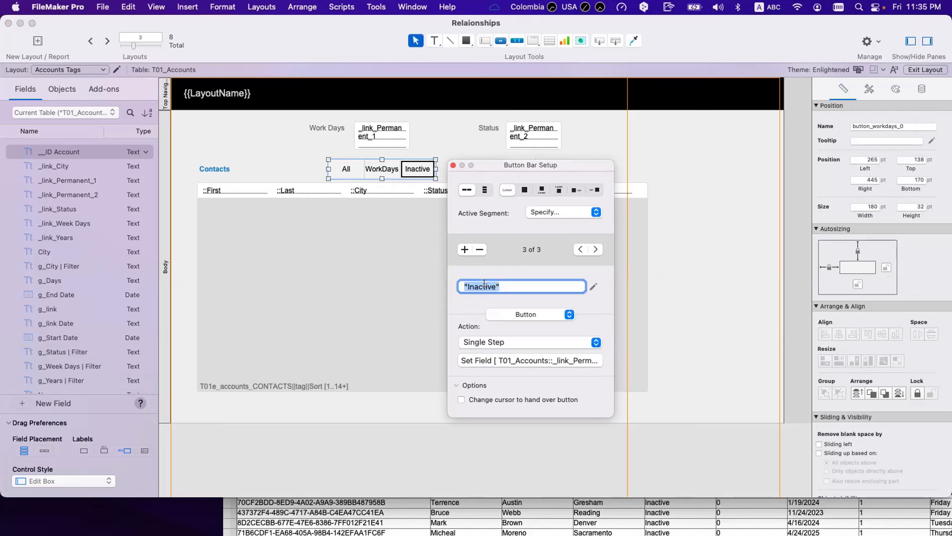
text(WeekEnds)
click(436, 280)
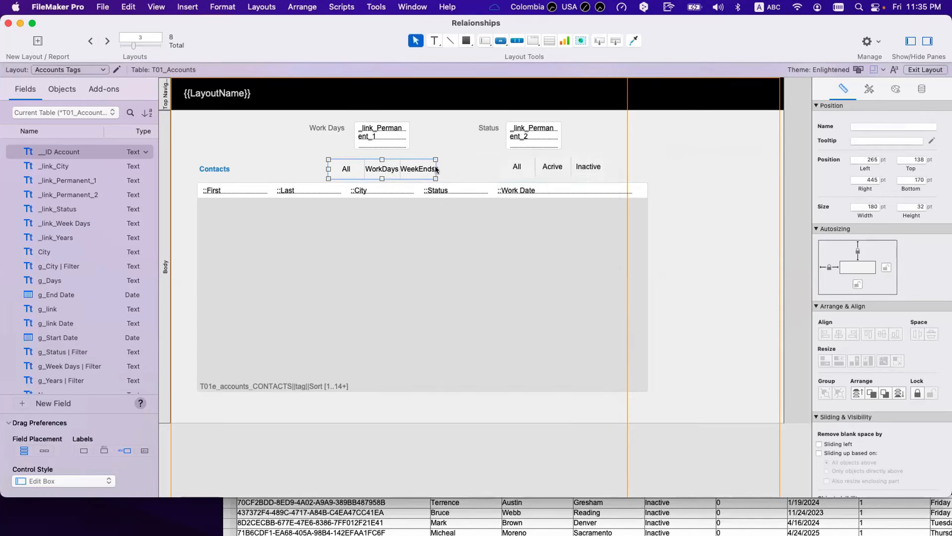
- Widen the work days button bar to about 223 pt and move it to about 253 pt left, 134 pt top
drag(436, 169, 457, 168)
drag(443, 170, 437, 168)
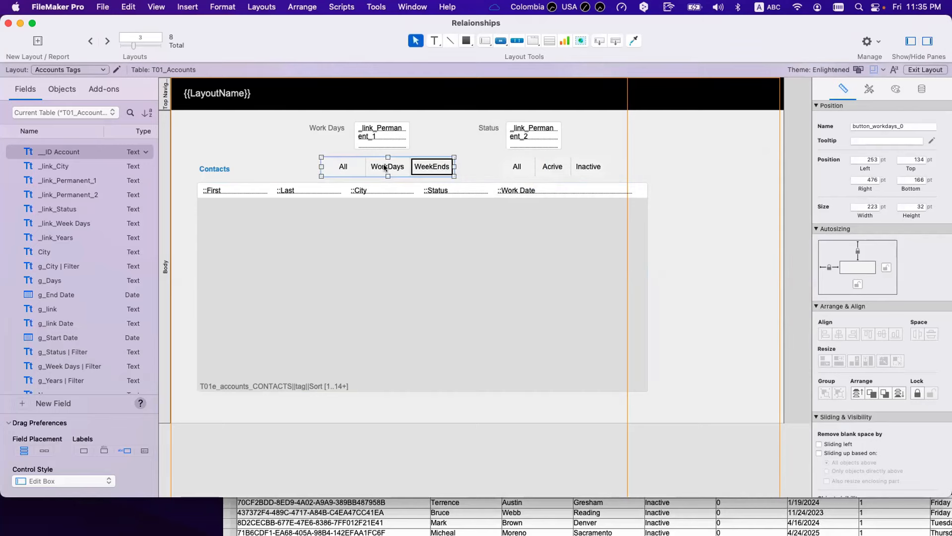
click(385, 169)
double_click(342, 168)
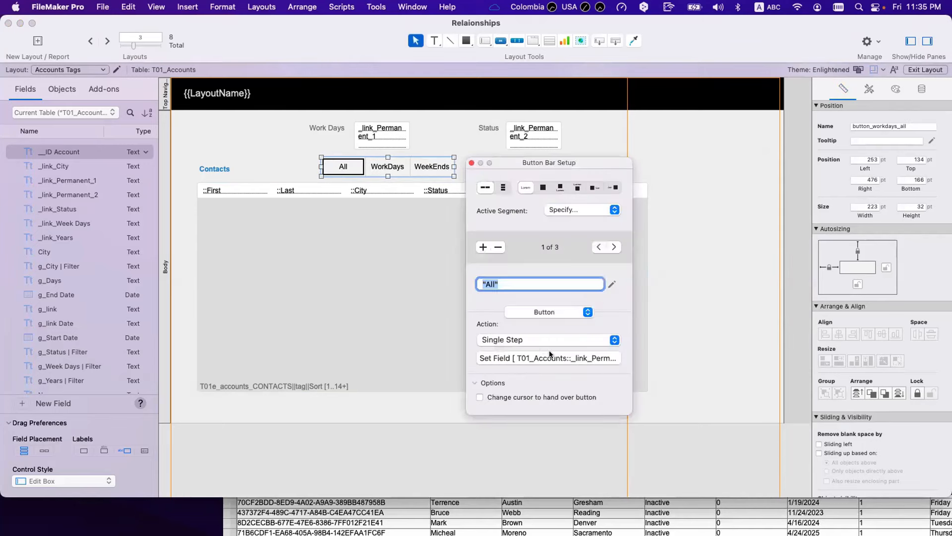
key(Escape)
key(Escape)
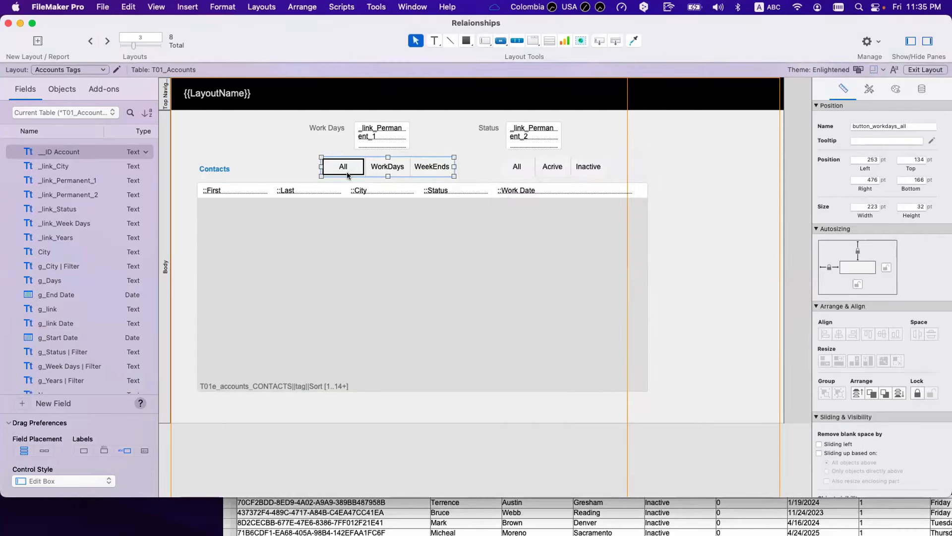
- Change the target of the All segment's Set Field action in the work days bar to T01_Accounts::_link_Permanent_1
double_click(347, 173)
click(521, 358)
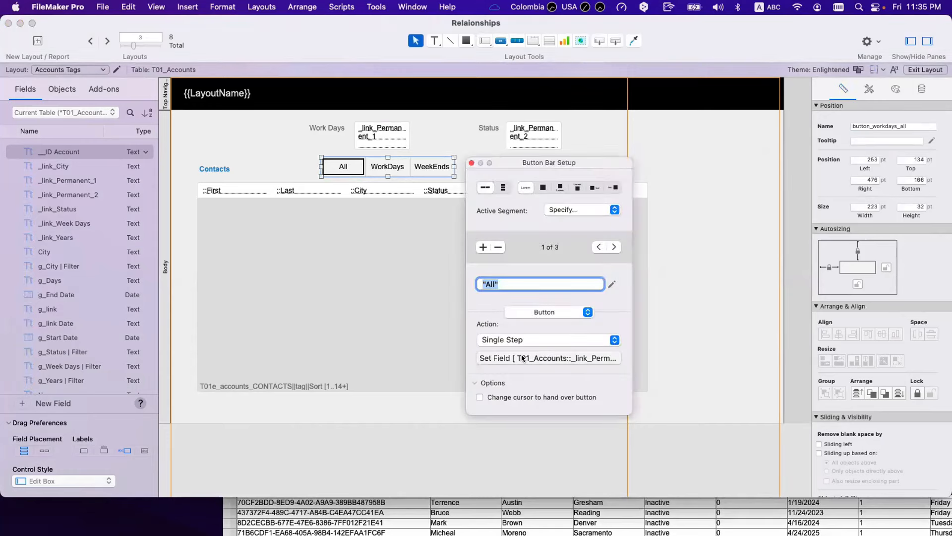
click(208, 52)
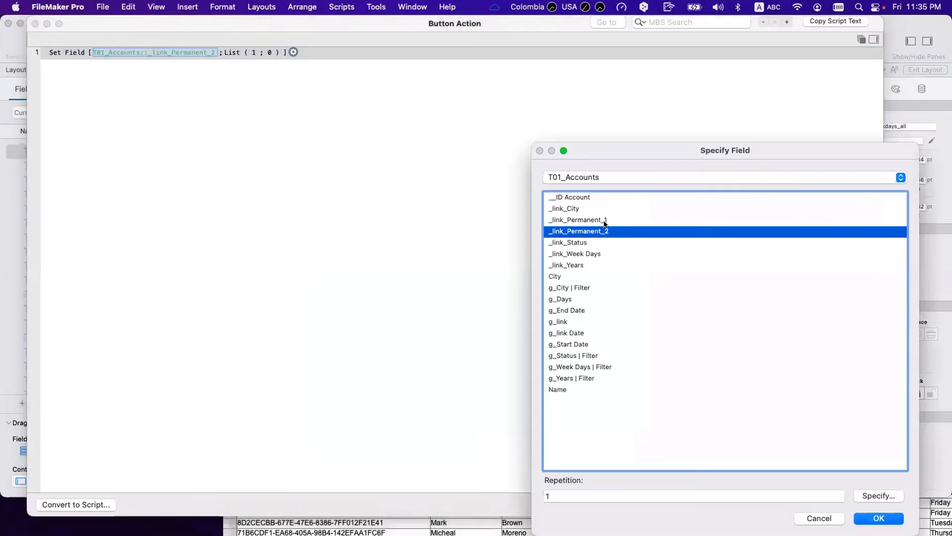
double_click(604, 219)
key(Return)
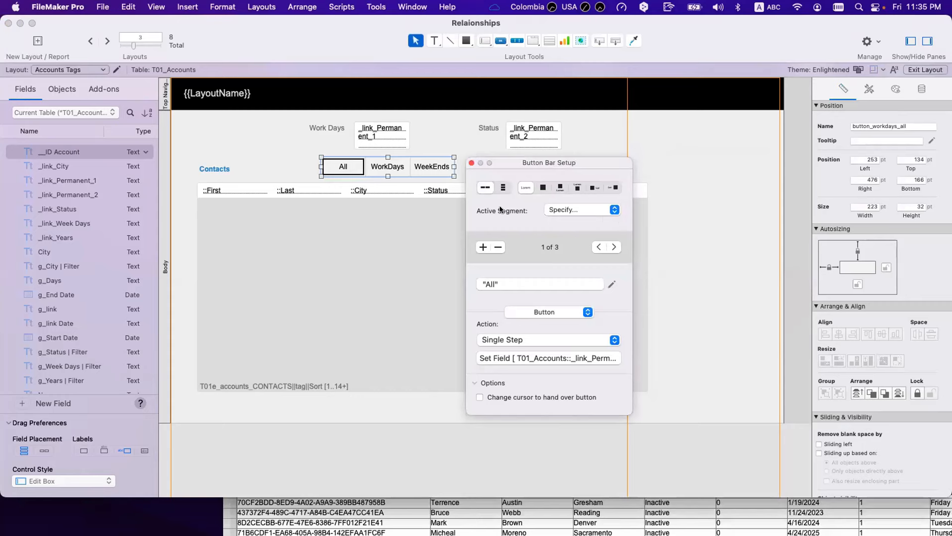
- Change the target of the WorkDays segment's Set Field action to T01_Accounts::_link_Permanent_1
click(404, 170)
click(520, 358)
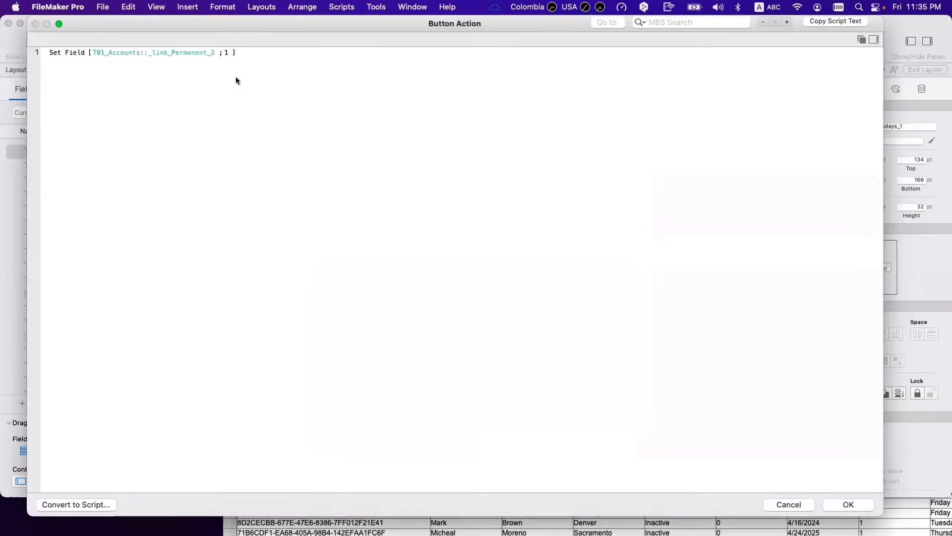
click(198, 52)
double_click(586, 221)
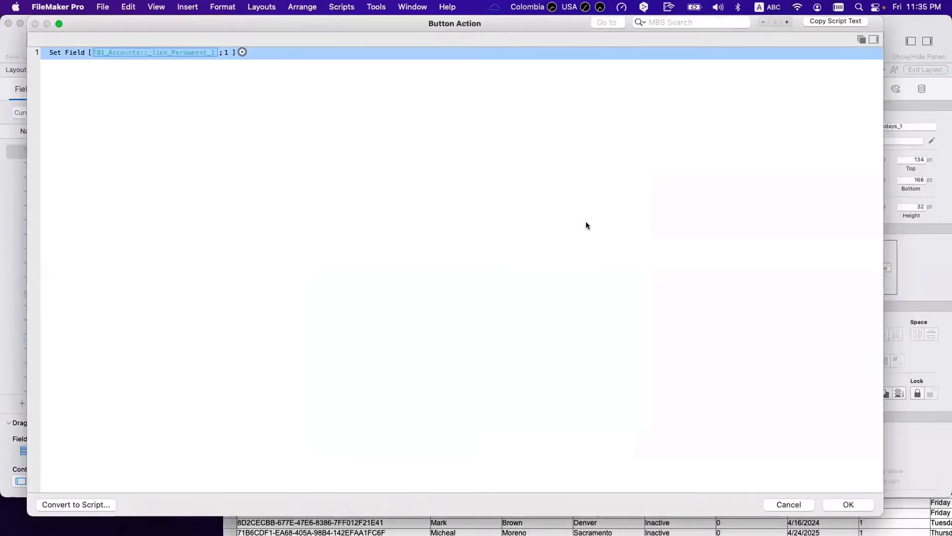
key(Return)
- Change the WeekEnds segment's Set Field target to T01_Accounts::_link_Permanent_1 and widen the button bar to about 227 pt
click(433, 169)
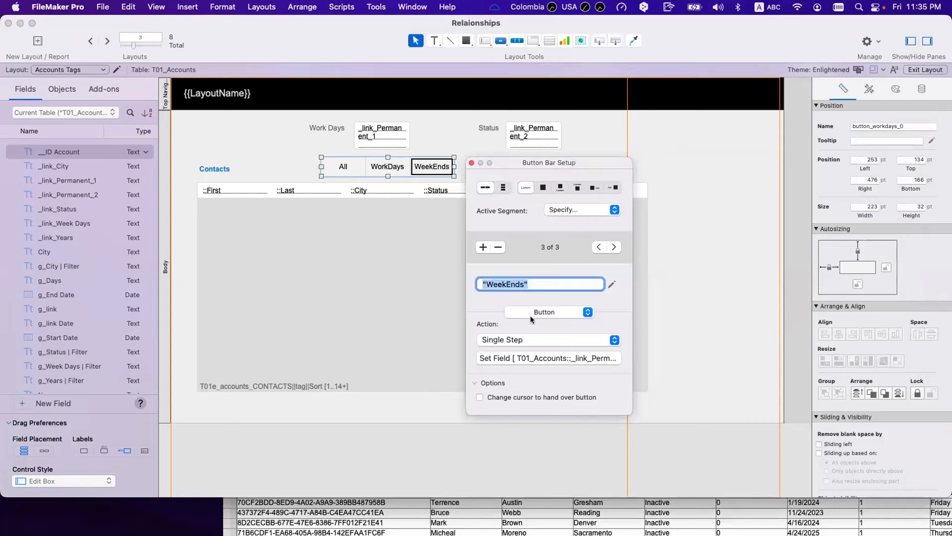
click(520, 354)
click(186, 51)
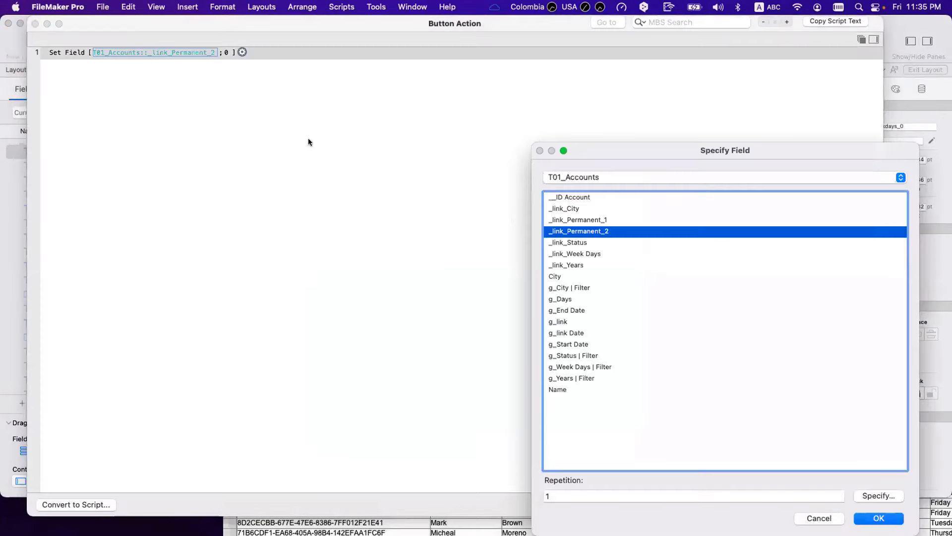
double_click(568, 220)
key(Return)
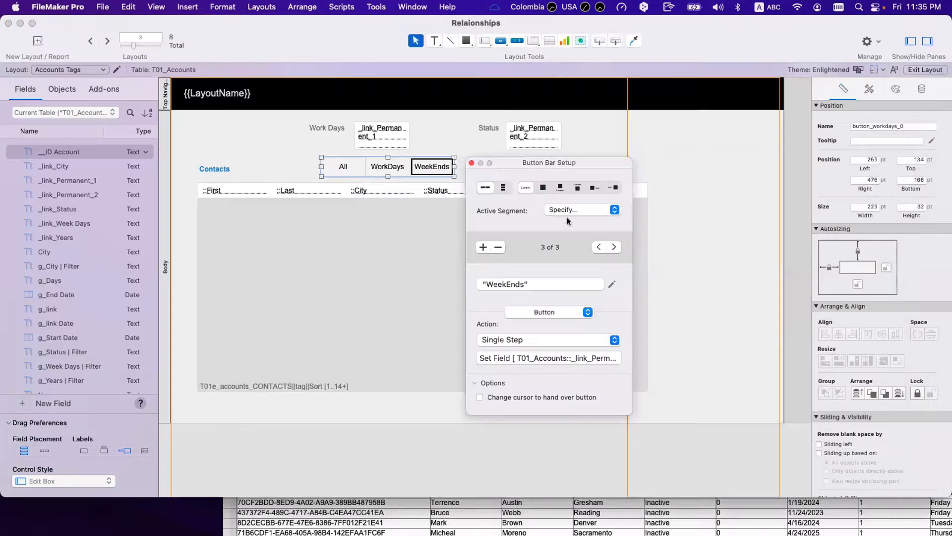
click(471, 163)
drag(455, 167, 456, 167)
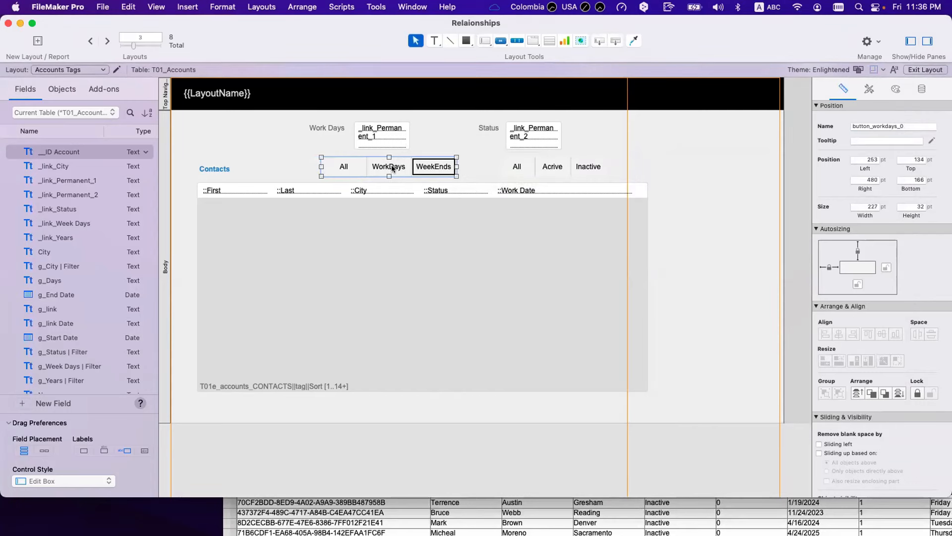
- In the work days bar's active segment calculation, replace both field references with T01_Accounts::_link_Permanent_1
double_click(430, 168)
click(589, 210)
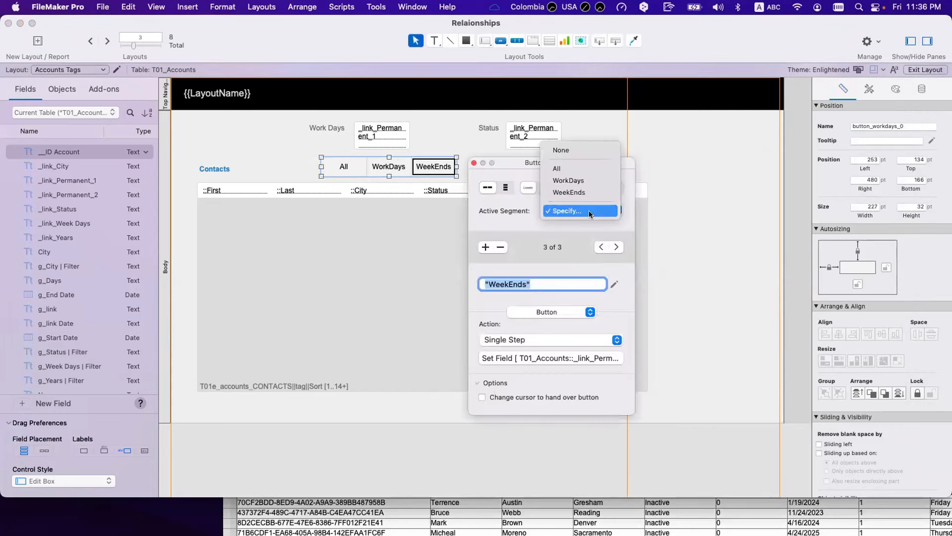
click(590, 211)
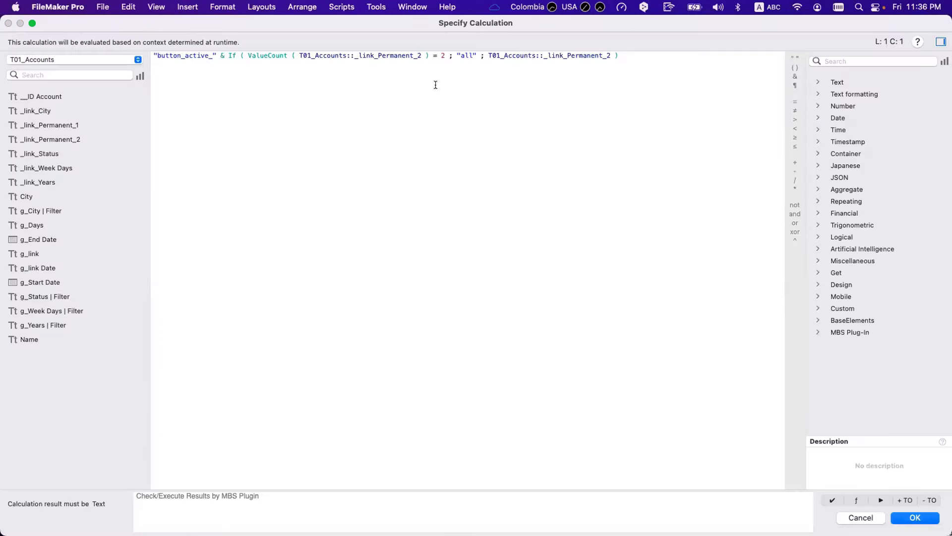
click(424, 55)
key(BackSpace)
text(1)
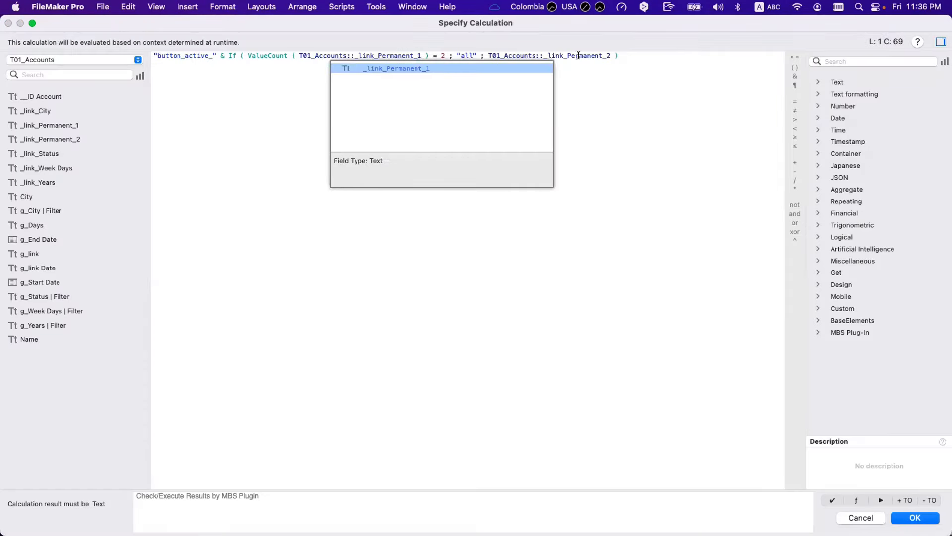
click(611, 56)
key(BackSpace)
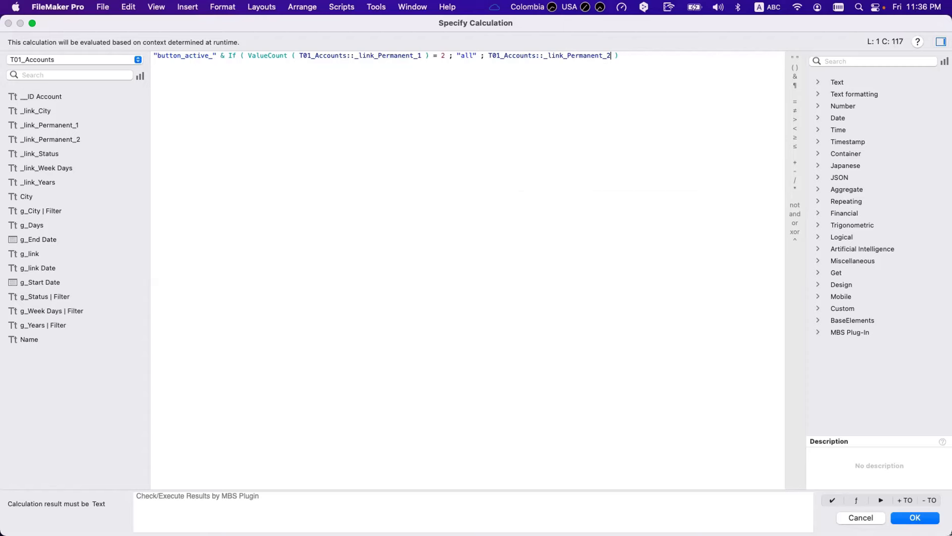
text(1)
click(228, 67)
key(KP_Enter)
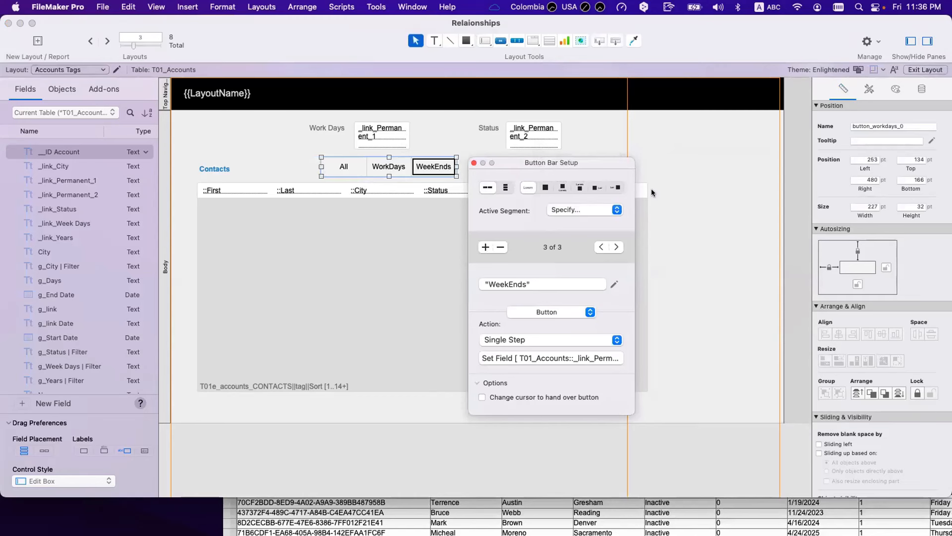
- In the work days bar's active segment calculation, replace the "button_active_" prefix with "button_workdays_" to match the segments' object names
click(894, 126)
key(super+c)
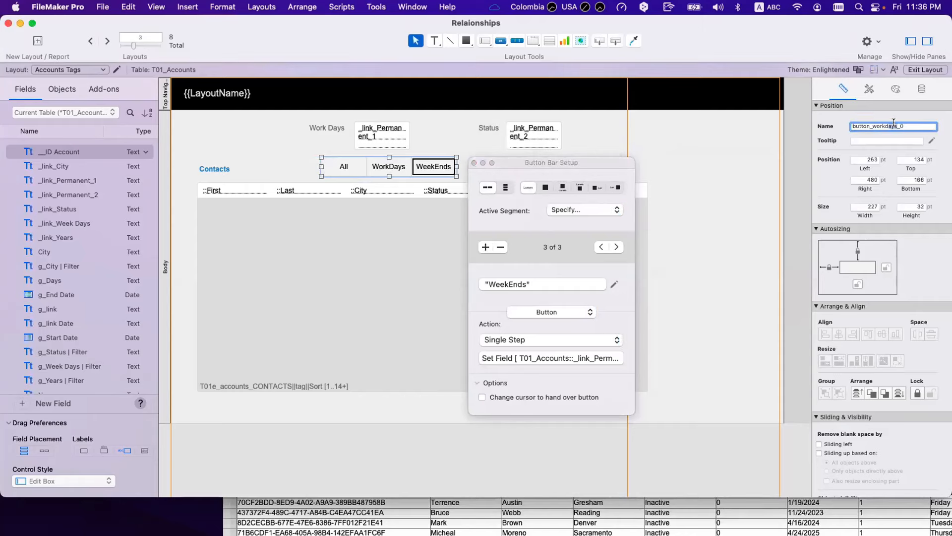
click(601, 209)
click(600, 211)
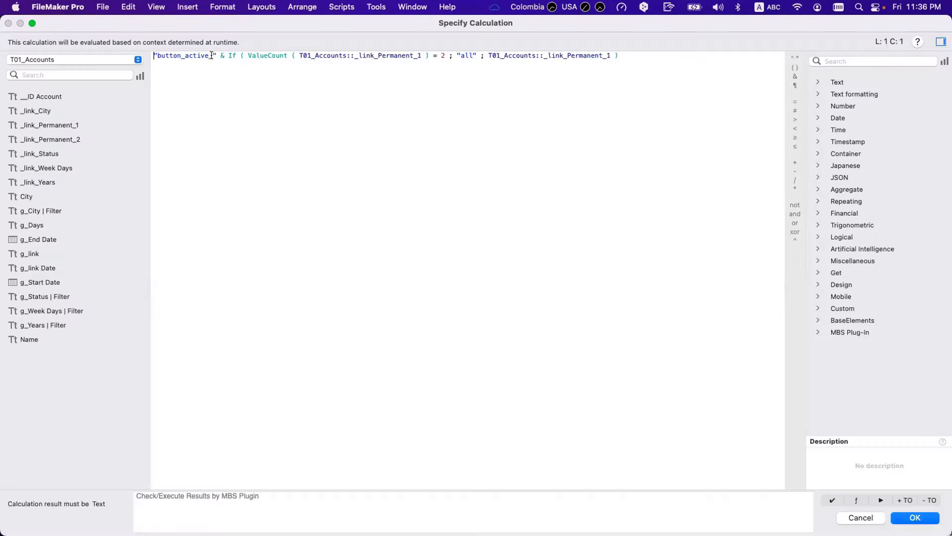
drag(213, 55, 146, 54)
key(super+v)
text(")
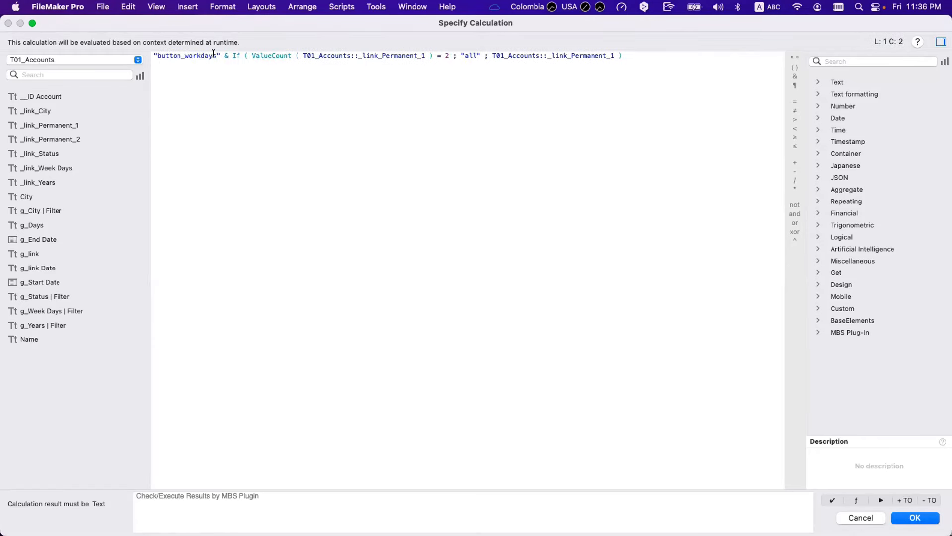
click(215, 55)
text(_)
key(Return)
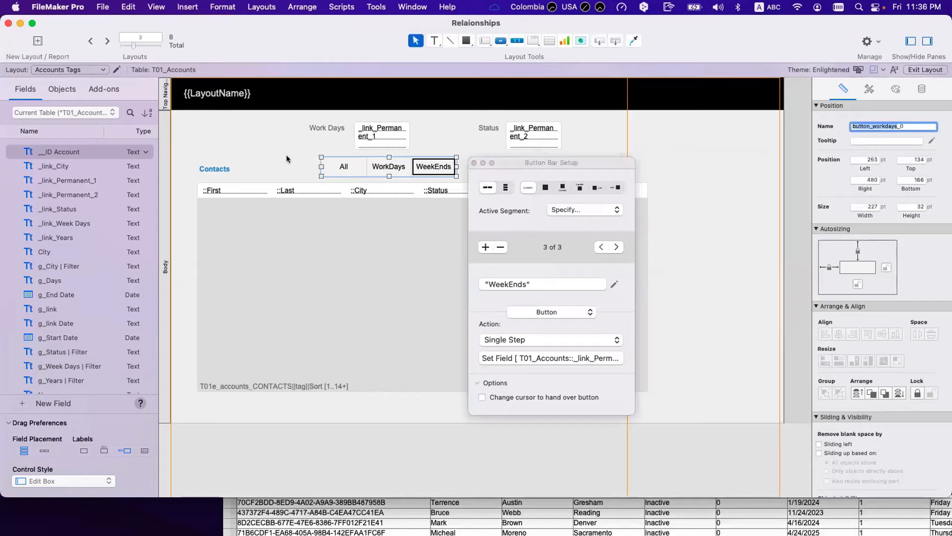
- Test both button bars in Browse mode, filtering the contacts by WorkDays, WeekEnds and All combined with Active, Inactive and All statuses
key(super+b)
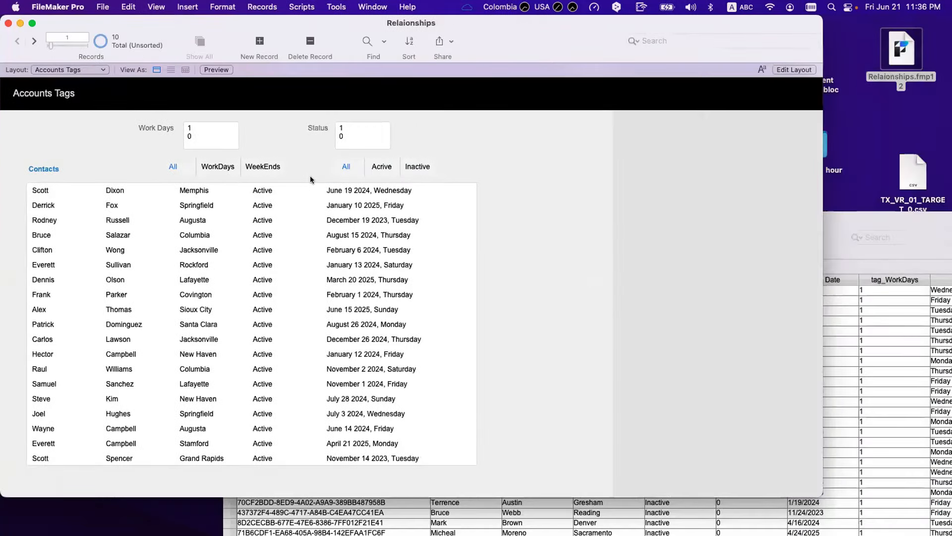
click(221, 166)
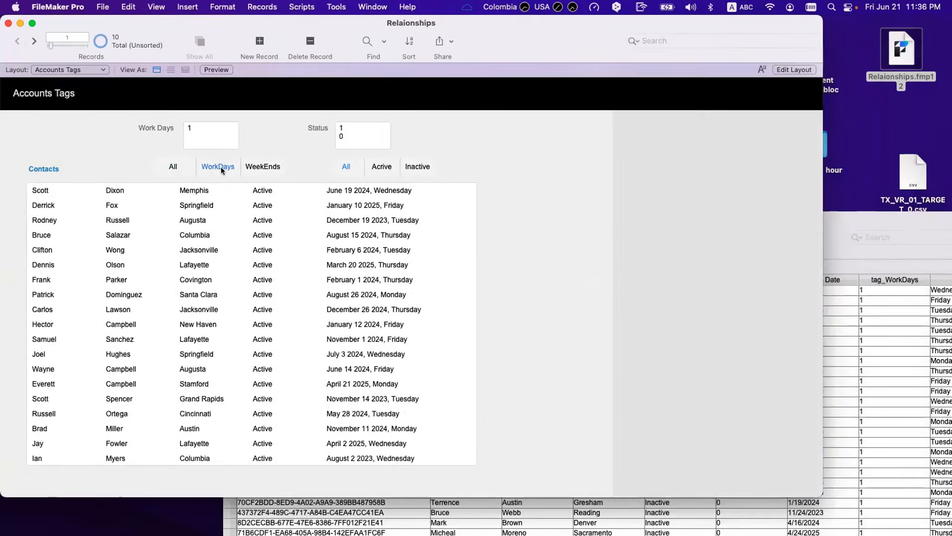
click(374, 166)
click(266, 166)
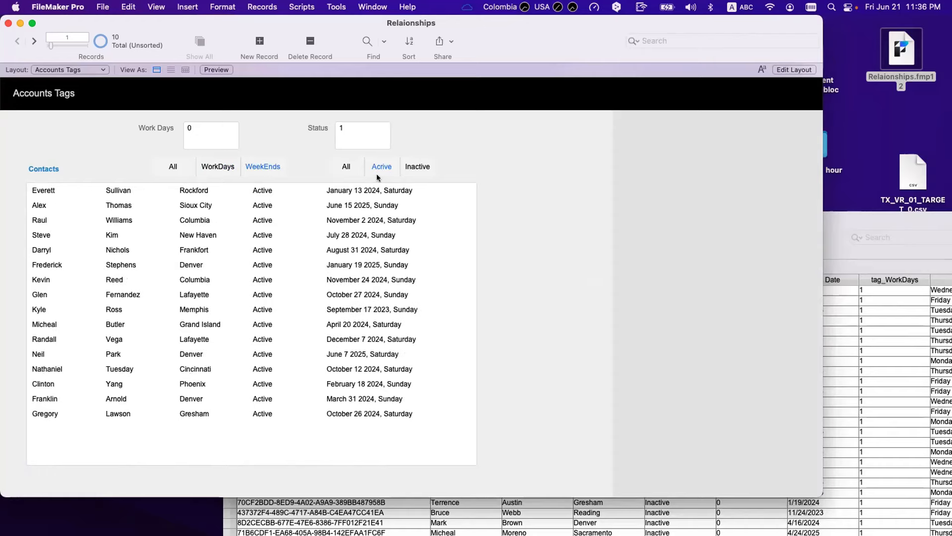
click(347, 167)
click(404, 168)
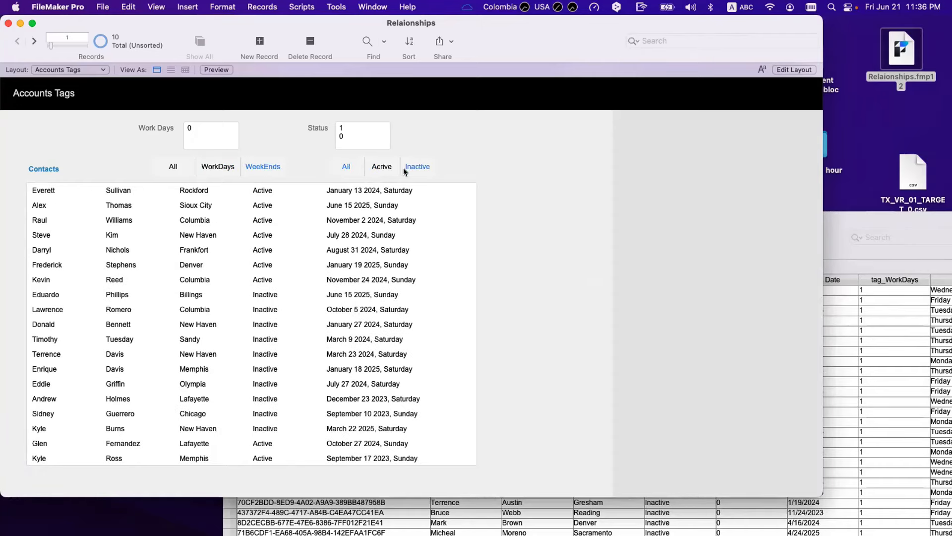
click(179, 167)
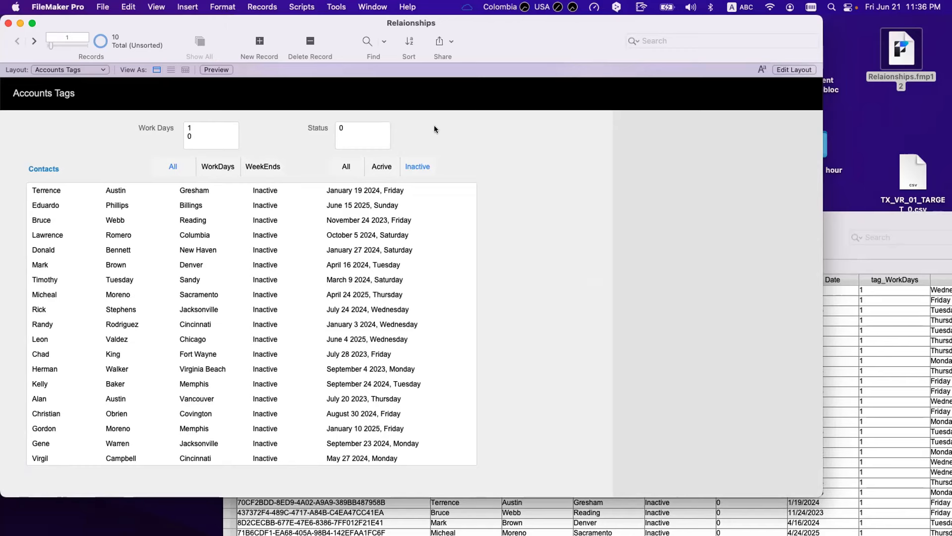
- Review the global fields _link_Permanent_1 and _link_Permanent_2 in the ACC_Accounts table definition
key(super+shift+d)
click(171, 117)
shift+click(169, 128)
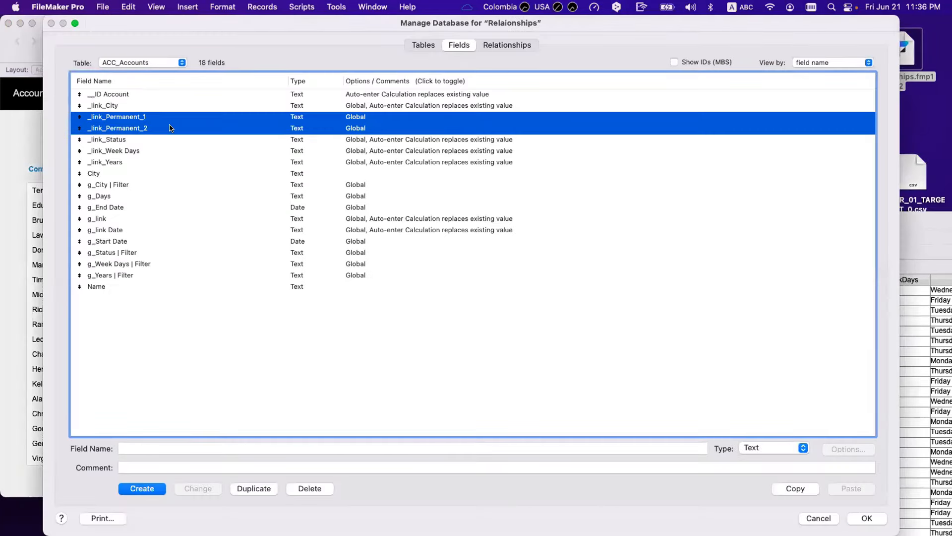
key(Escape)
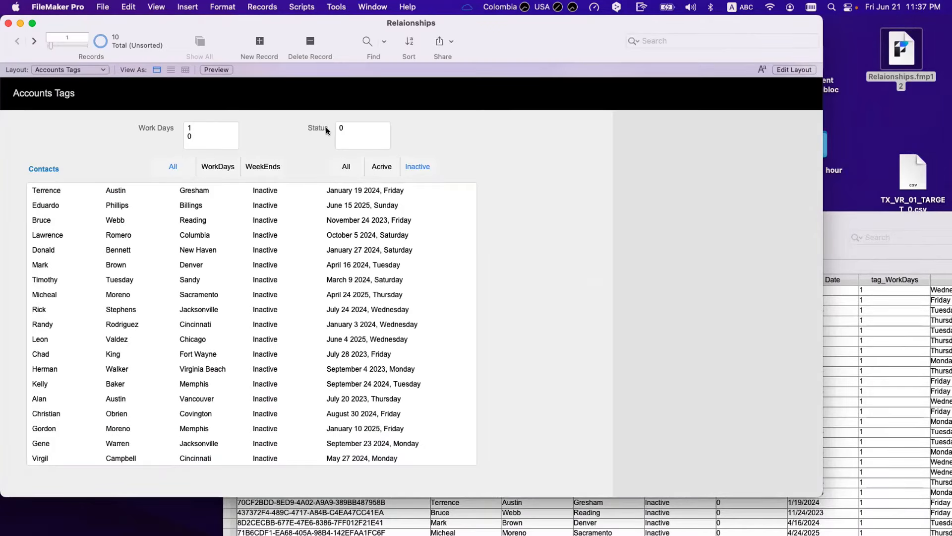
- Set the status filter to All and look through the contacts portal
click(337, 137)
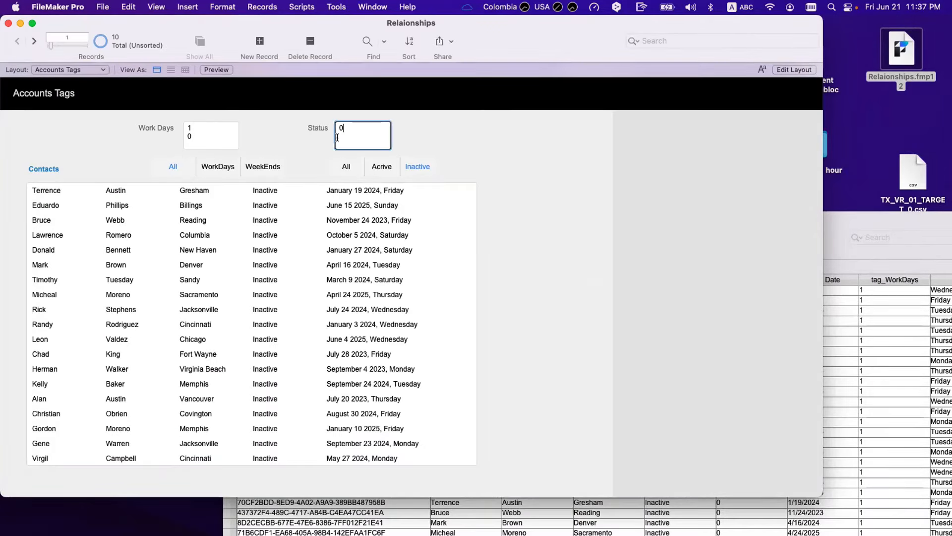
click(374, 163)
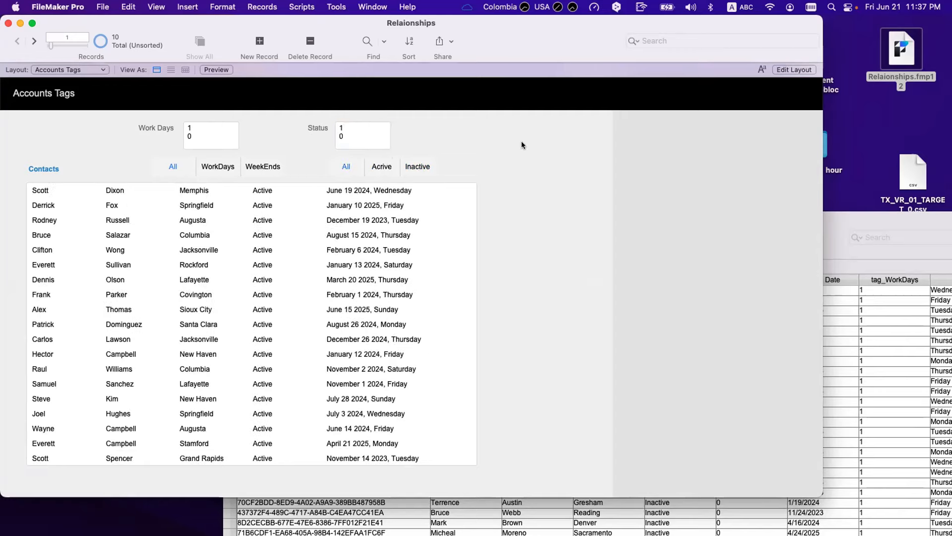
scroll(367, 269, down, 15)
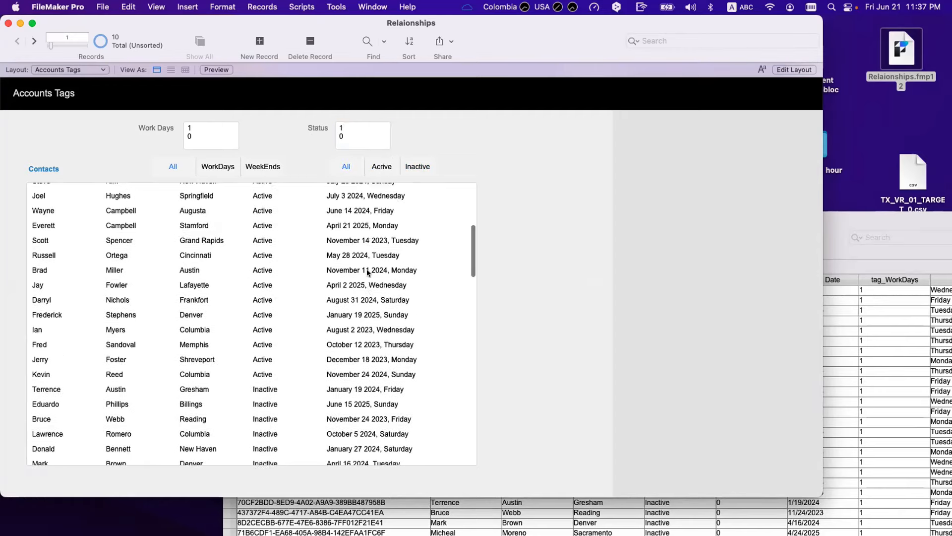
scroll(368, 271, up, 10)
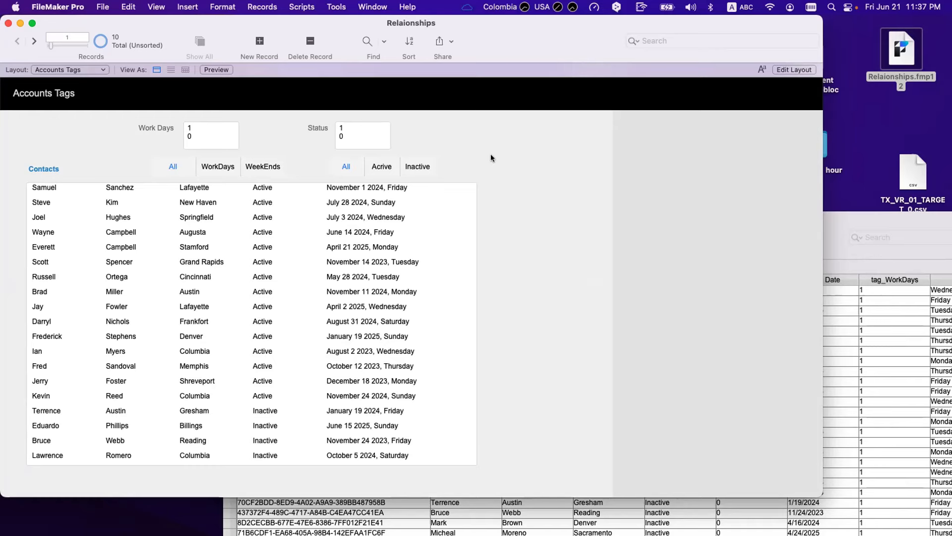
- Switch to the CON_Contacts table window, sort its records by Type in ascending order and look through the groups
drag(462, 43, 463, 46)
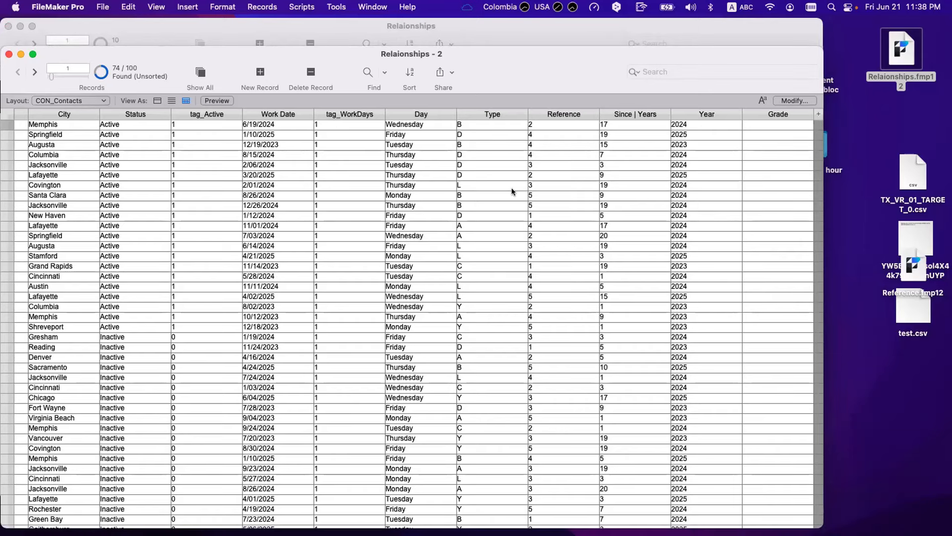
click(523, 114)
key(Escape)
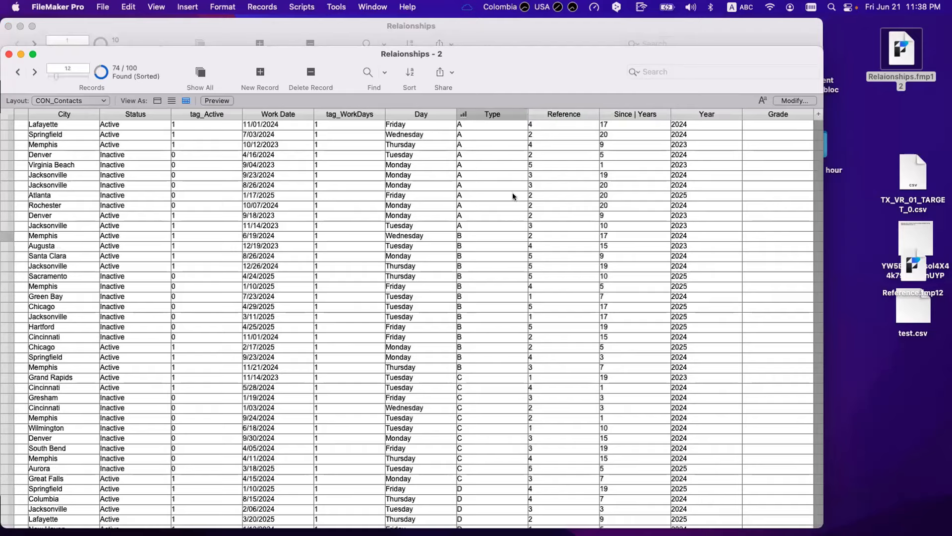
scroll(492, 263, down, 10)
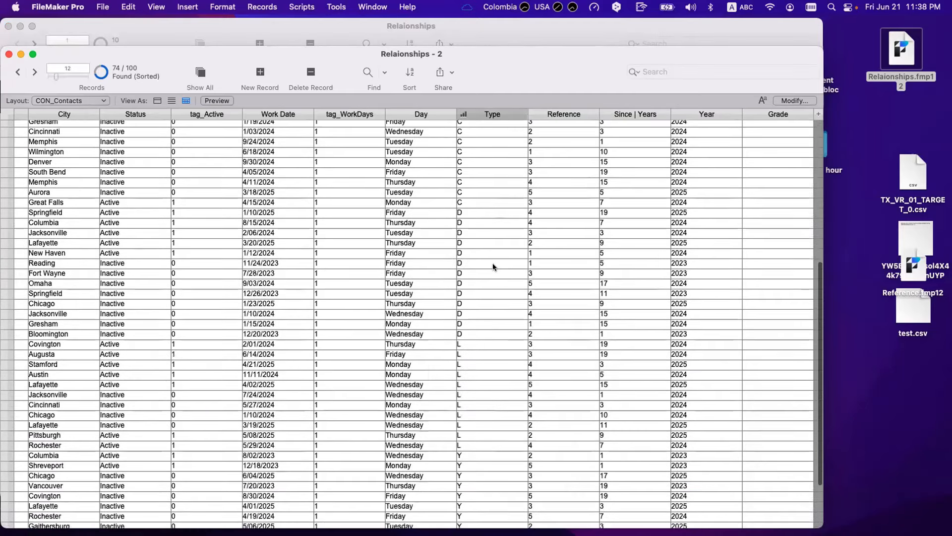
scroll(493, 267, down, 3)
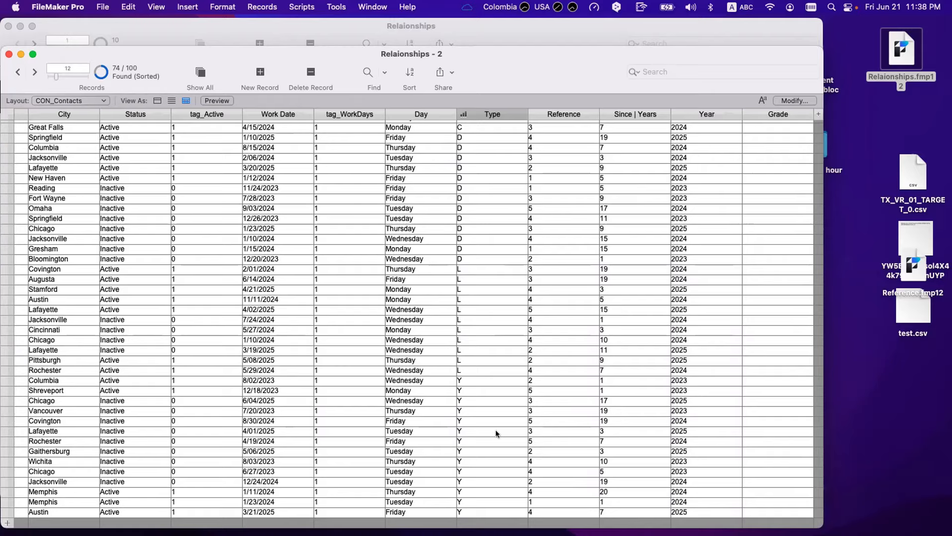
scroll(496, 258, up, 5)
scroll(496, 259, up, 3)
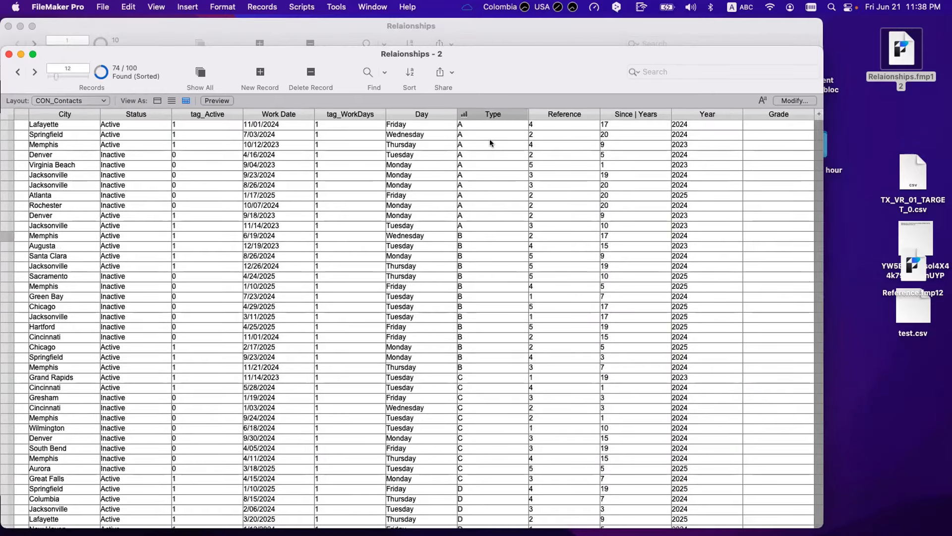
- Add Reference as a second ascending sort field after Type, re-sort the contacts and look through them
key(super+s)
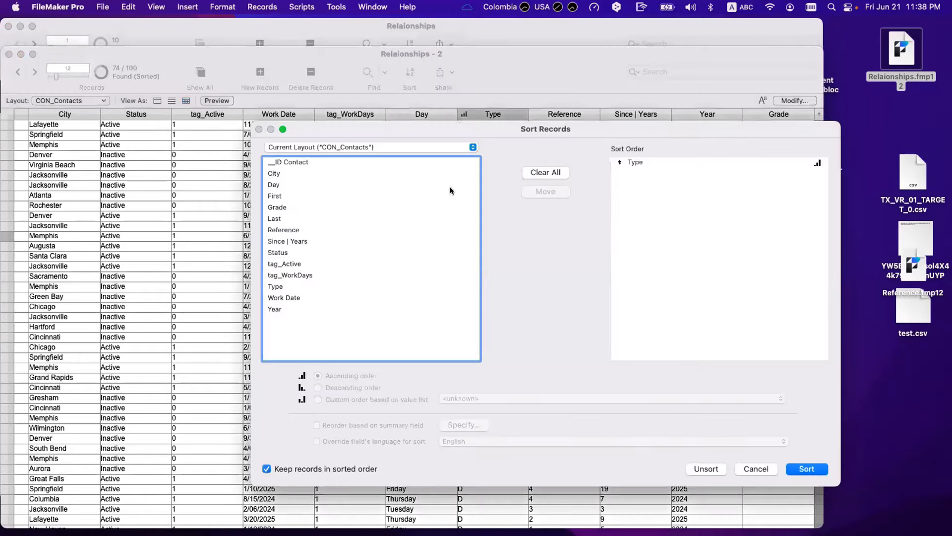
click(649, 161)
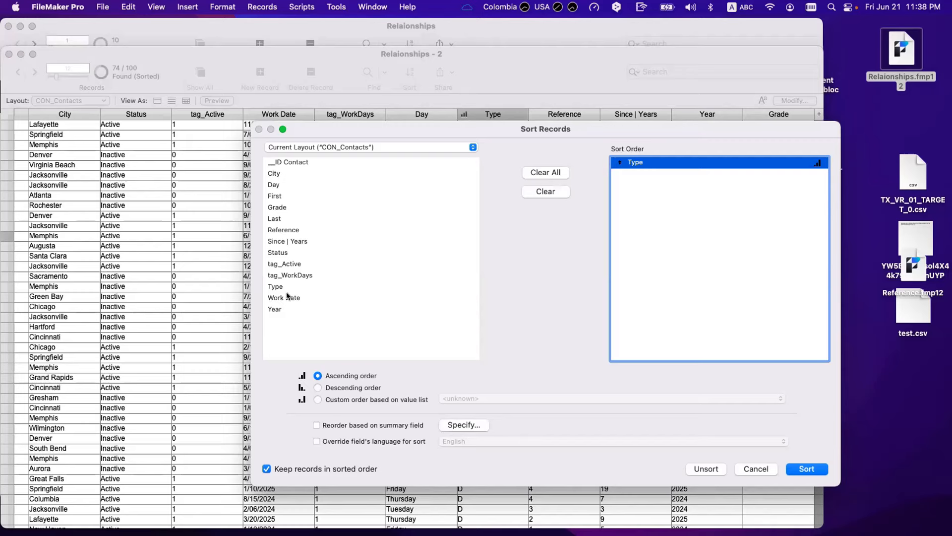
double_click(291, 229)
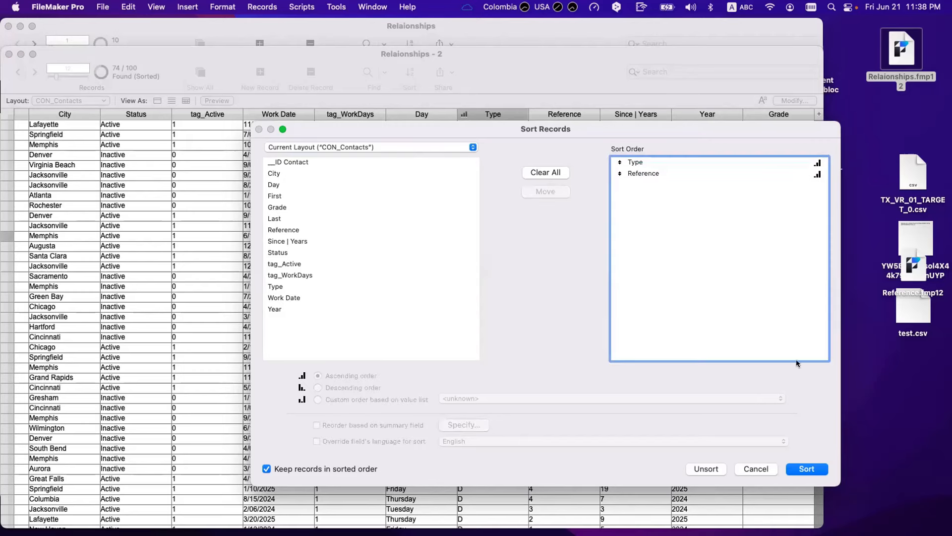
click(817, 467)
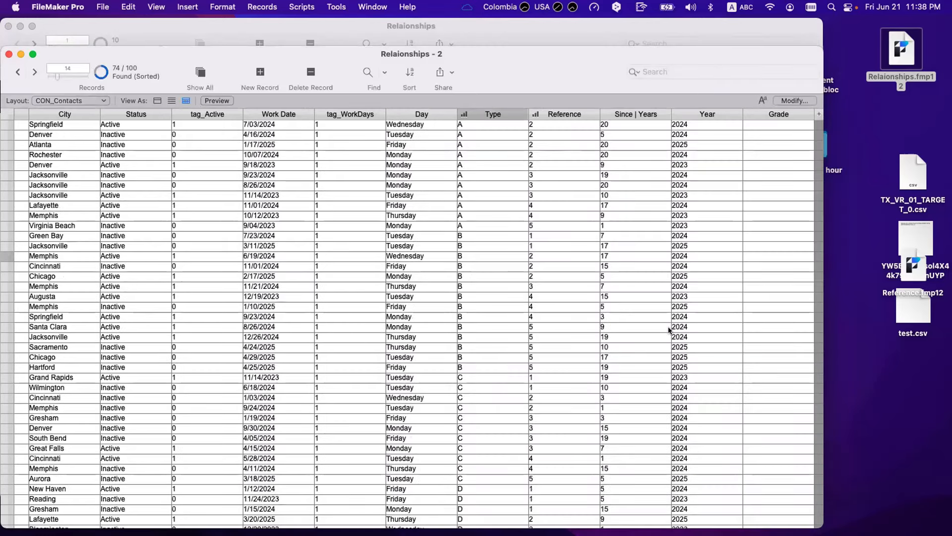
scroll(670, 330, down, 1)
scroll(481, 128, down, 1)
scroll(481, 128, up, 1)
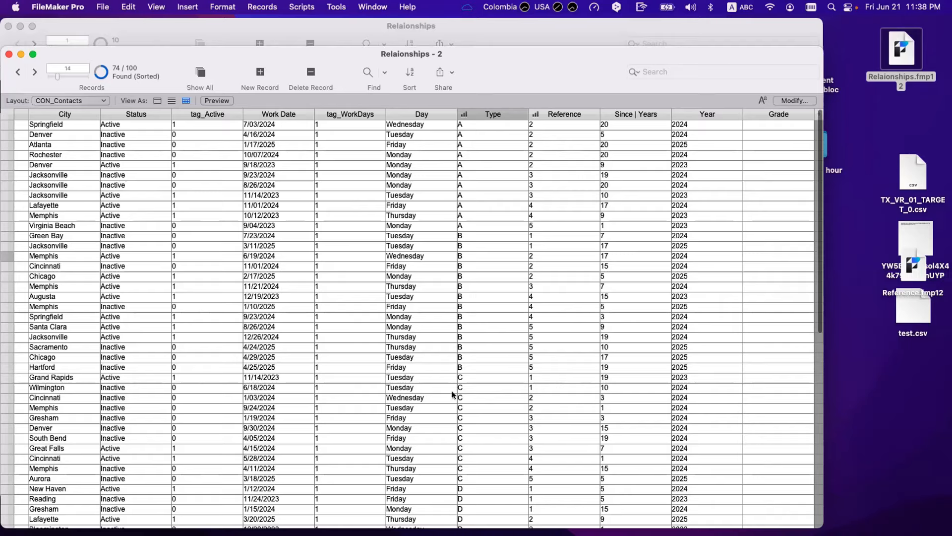
scroll(452, 394, down, 3)
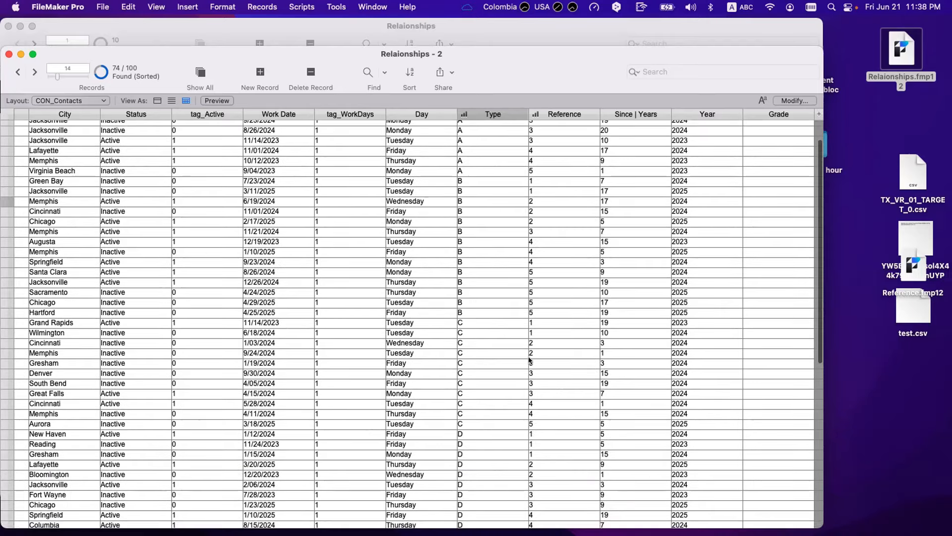
scroll(523, 402, up, 3)
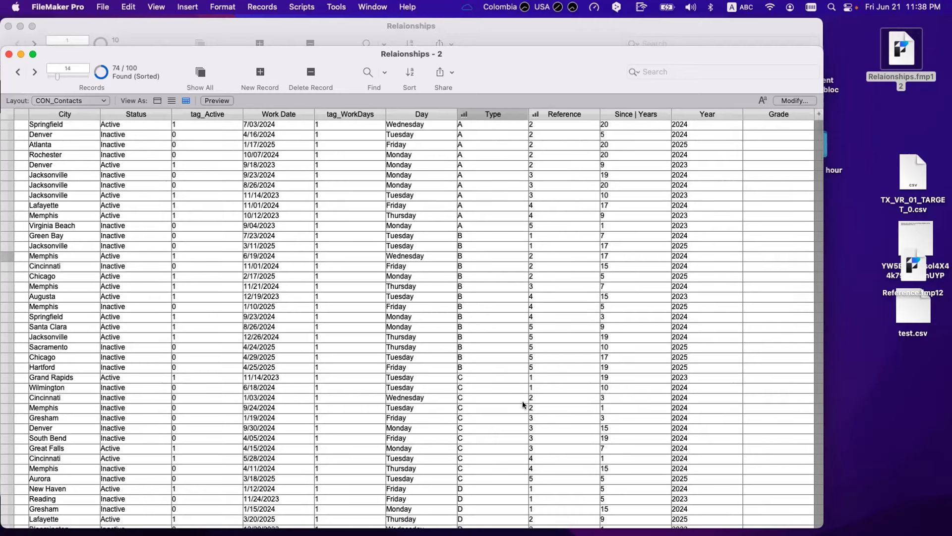
- Add Since | Years as a third ascending sort field and re-sort the contacts
key(super+s)
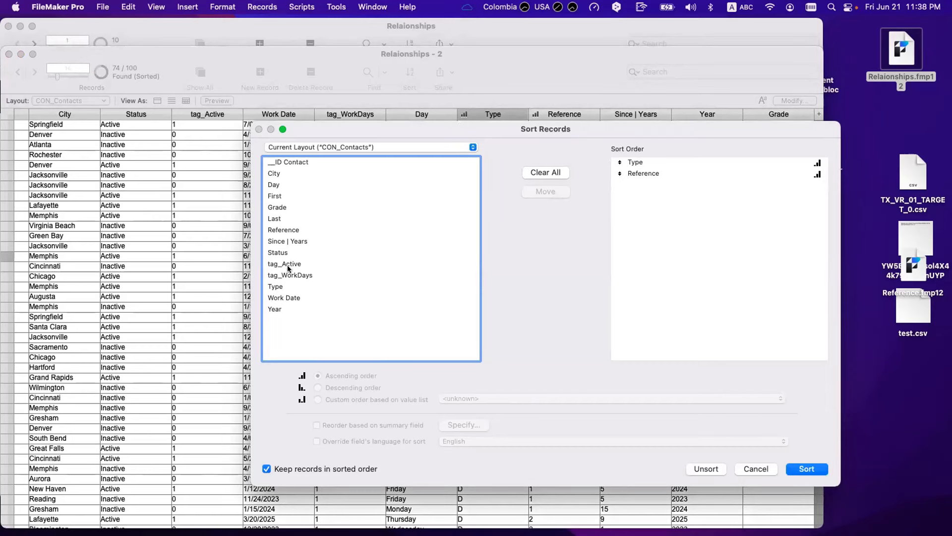
drag(290, 241, 719, 209)
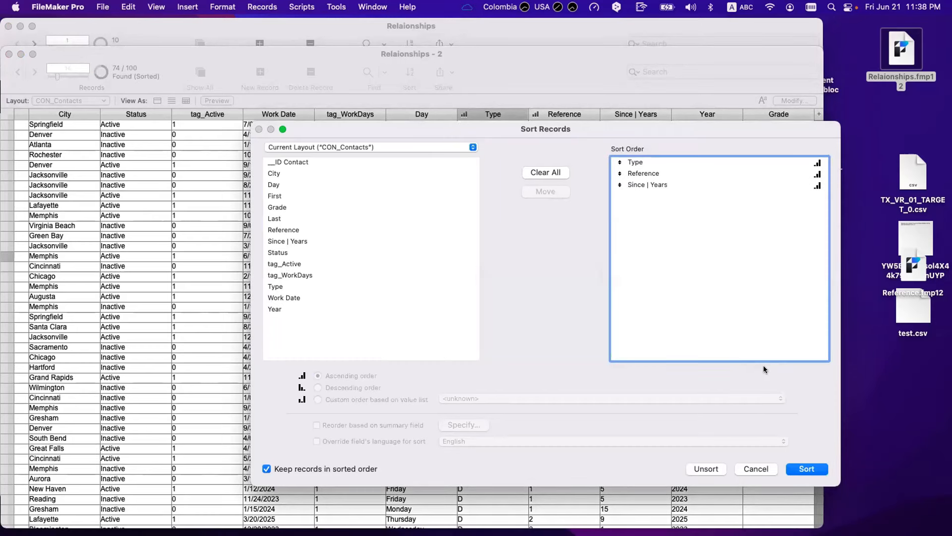
click(803, 468)
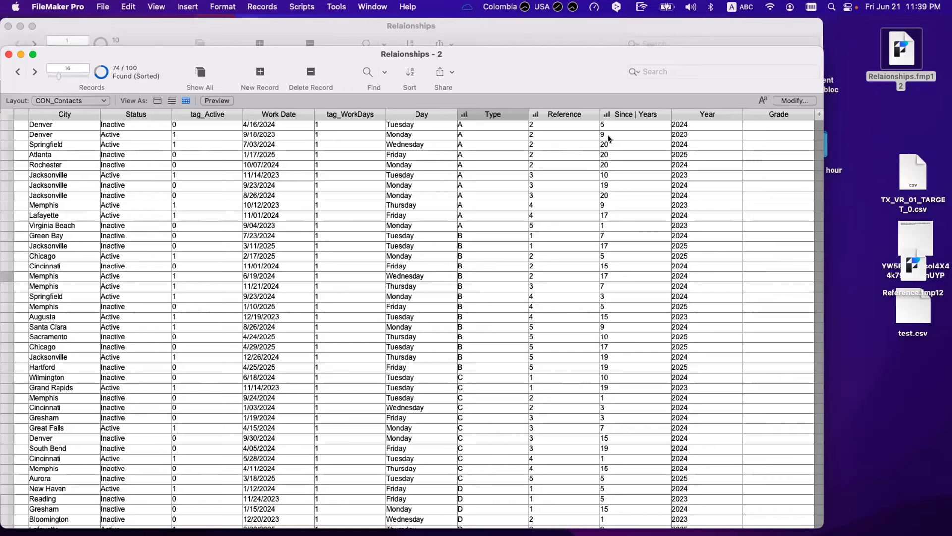
- Examine the Year and Grade fields of the first three sorted contacts
click(702, 146)
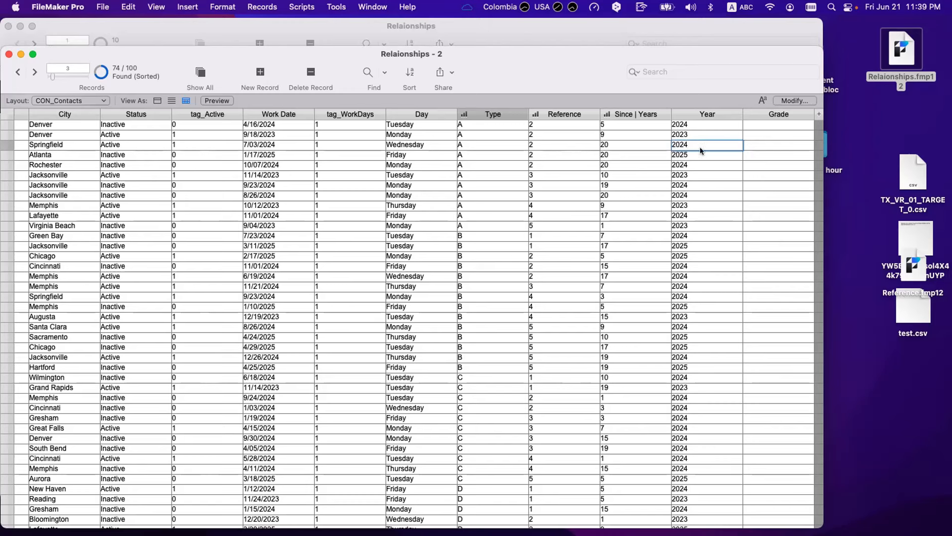
click(748, 124)
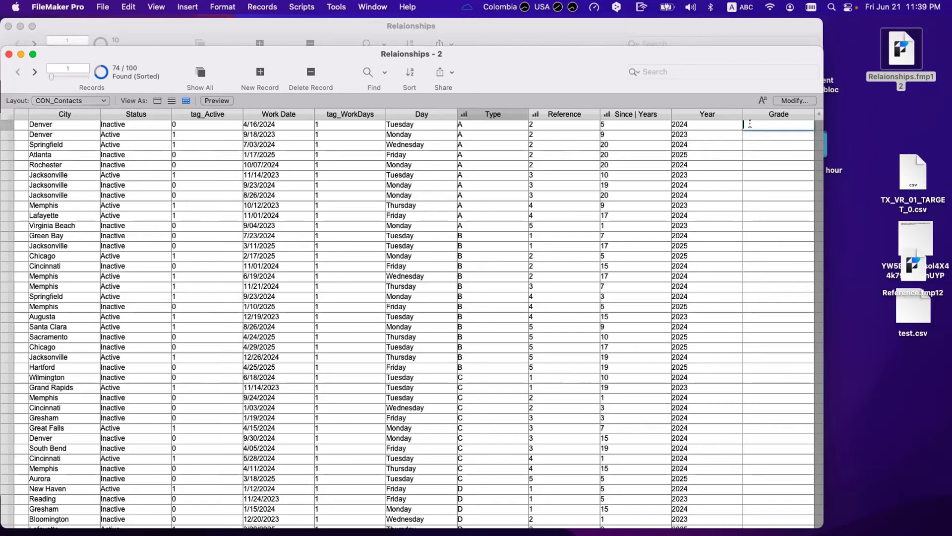
scroll(750, 124, down, 2)
scroll(750, 126, up, 2)
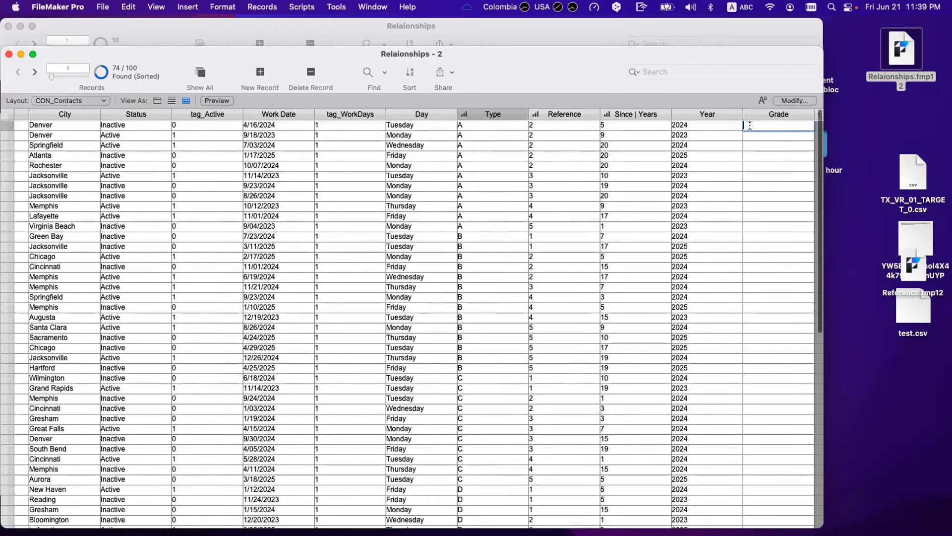
click(750, 132)
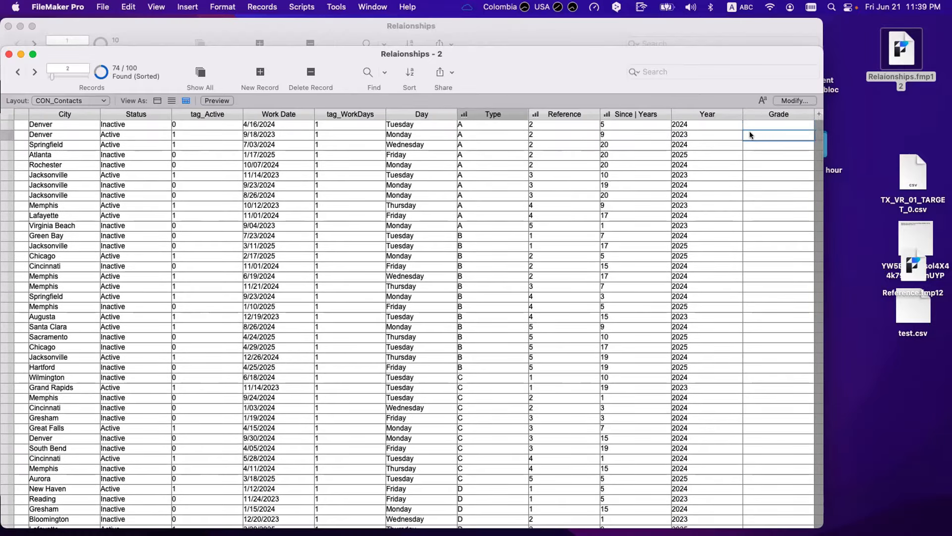
click(749, 144)
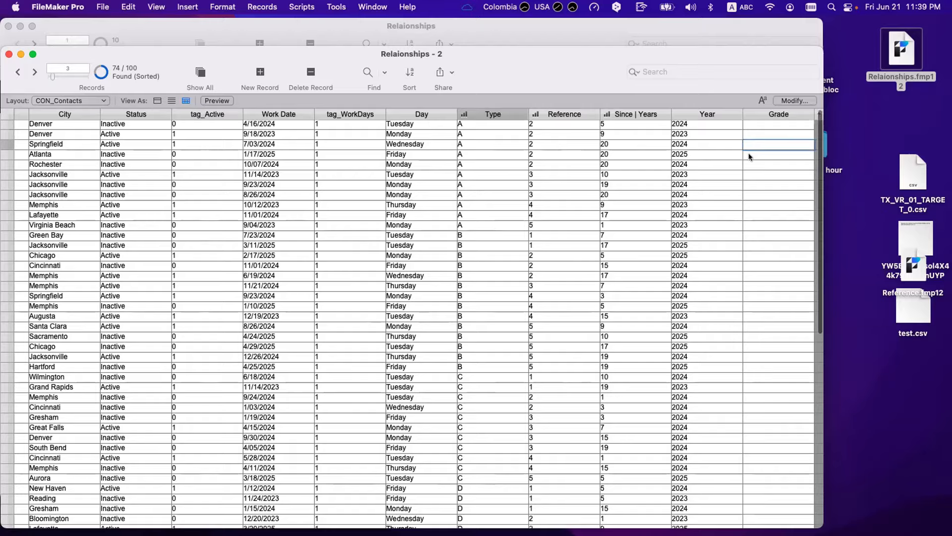
- Examine the Grade, Type, Reference and Since | Years fields of the first Type A contacts and the first Type Y contact
click(749, 152)
scroll(749, 152, up, 1)
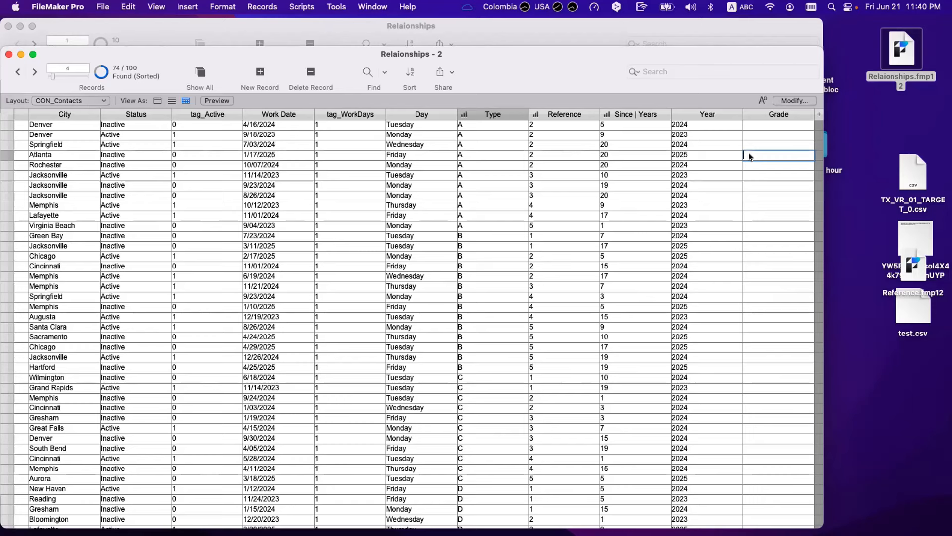
click(473, 124)
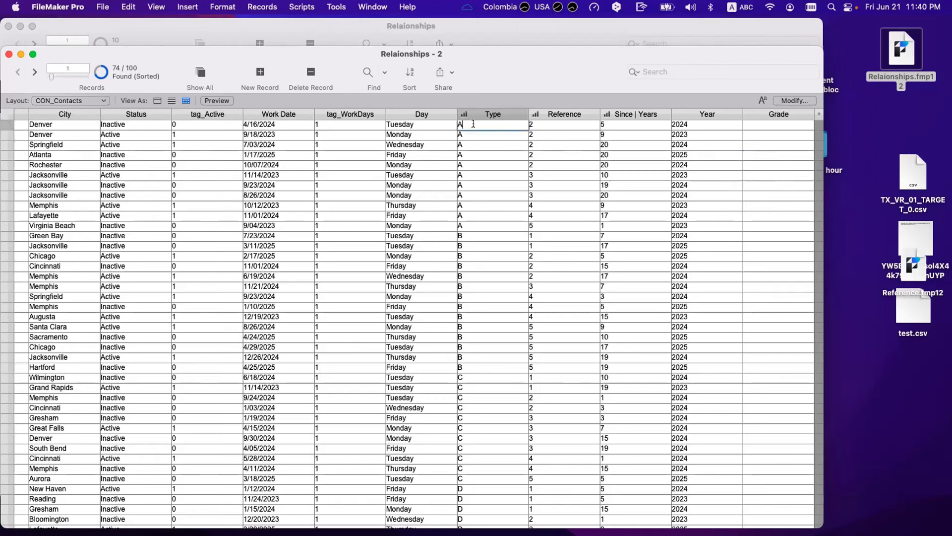
click(535, 125)
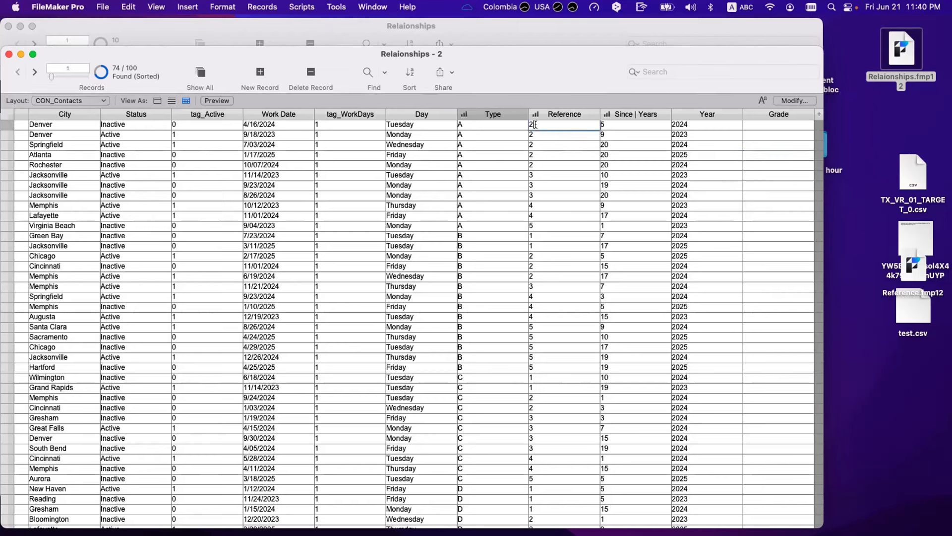
click(615, 135)
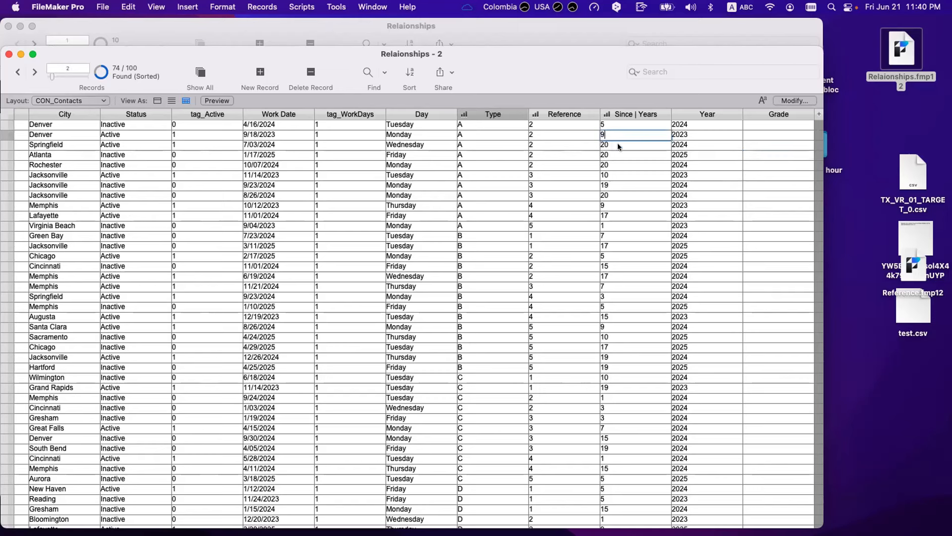
click(617, 144)
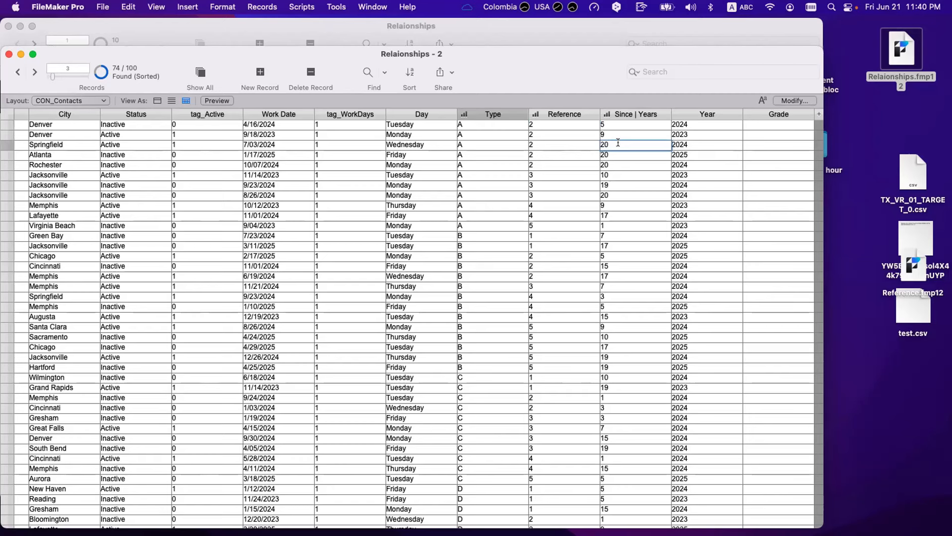
scroll(498, 197, down, 15)
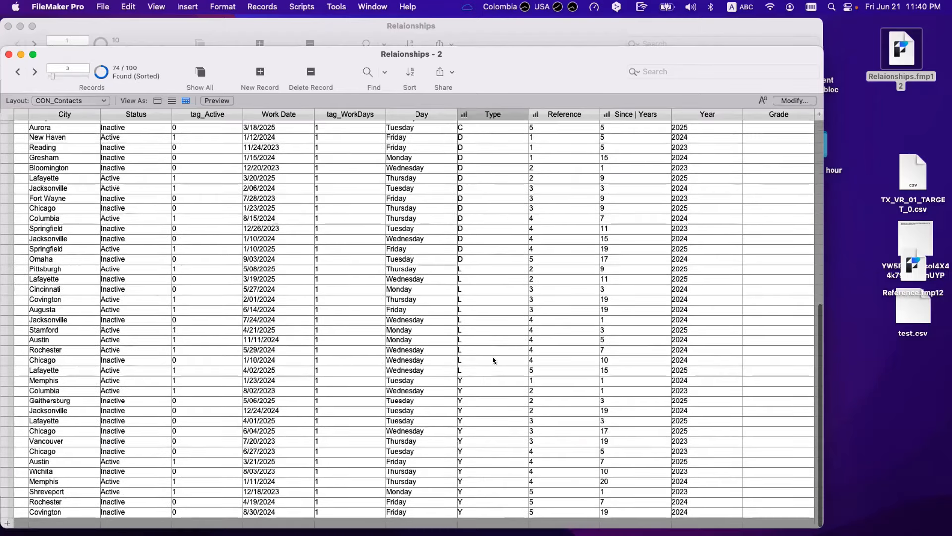
click(476, 381)
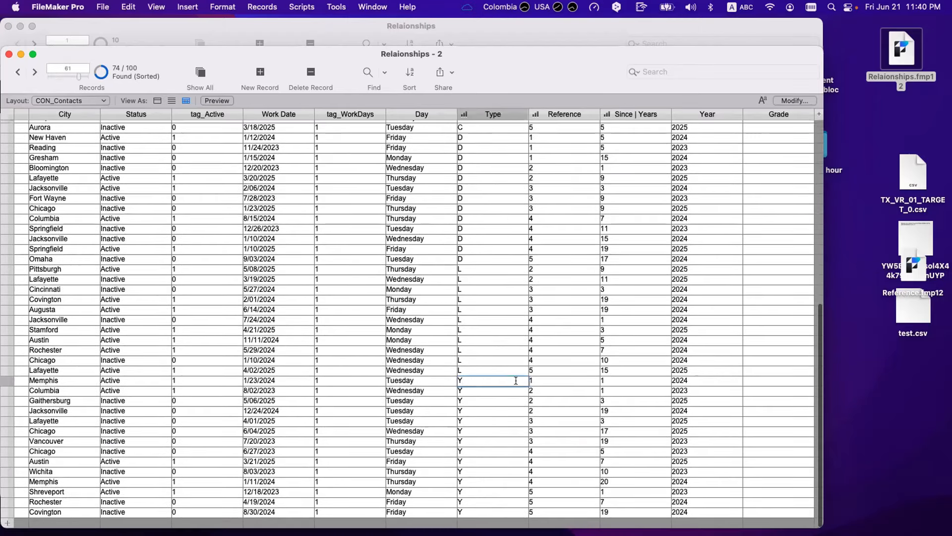
click(543, 380)
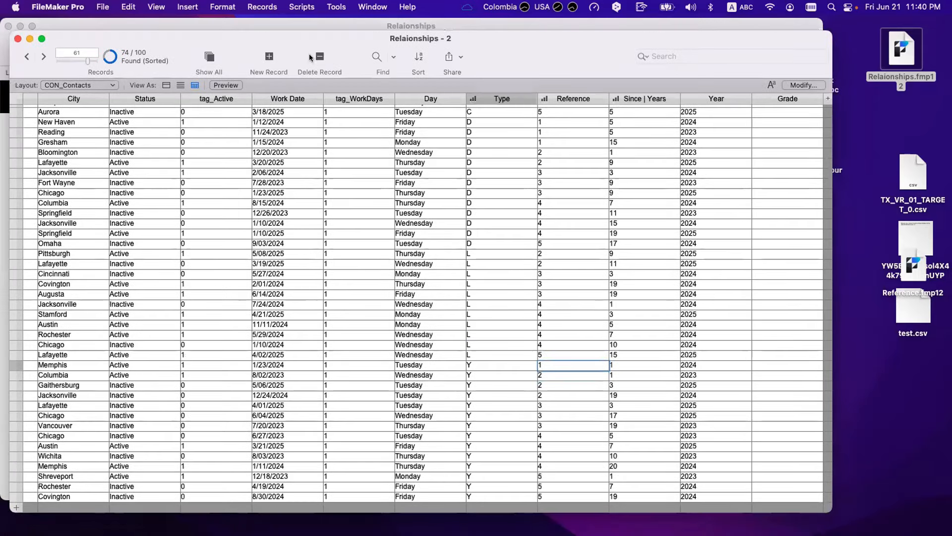
- Start a new watch expression in the Data Viewer with an empty multi-line Case function
click(302, 7)
click(348, 51)
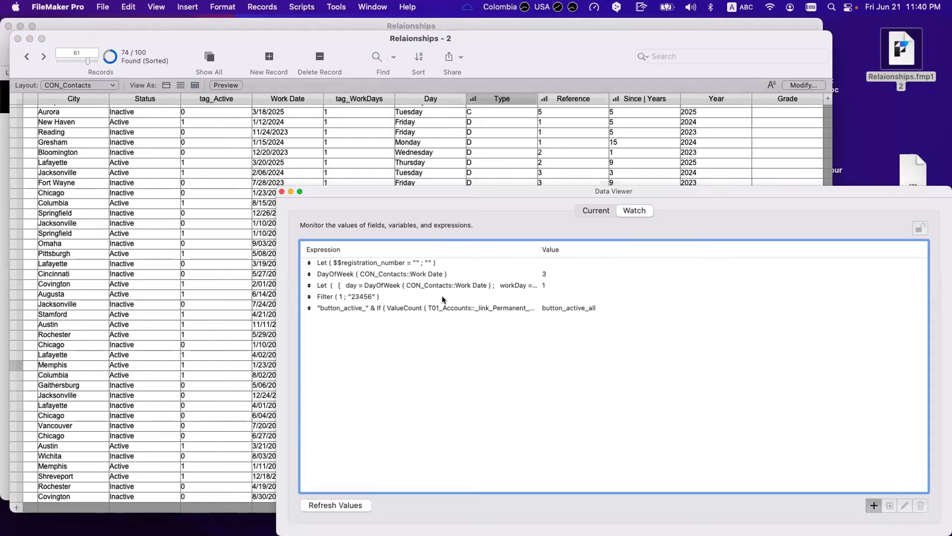
click(873, 505)
text(Case)
key(Return)
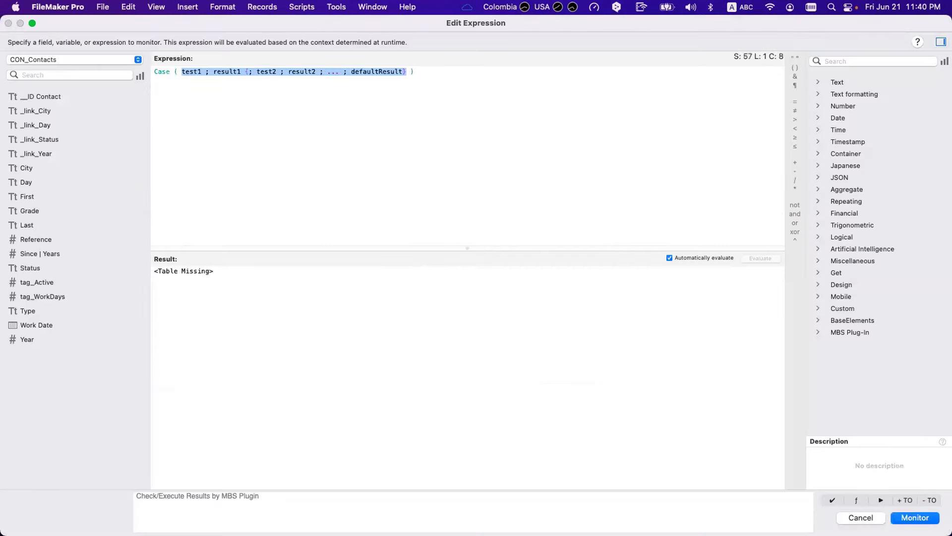
key(Return)
key(Tab)
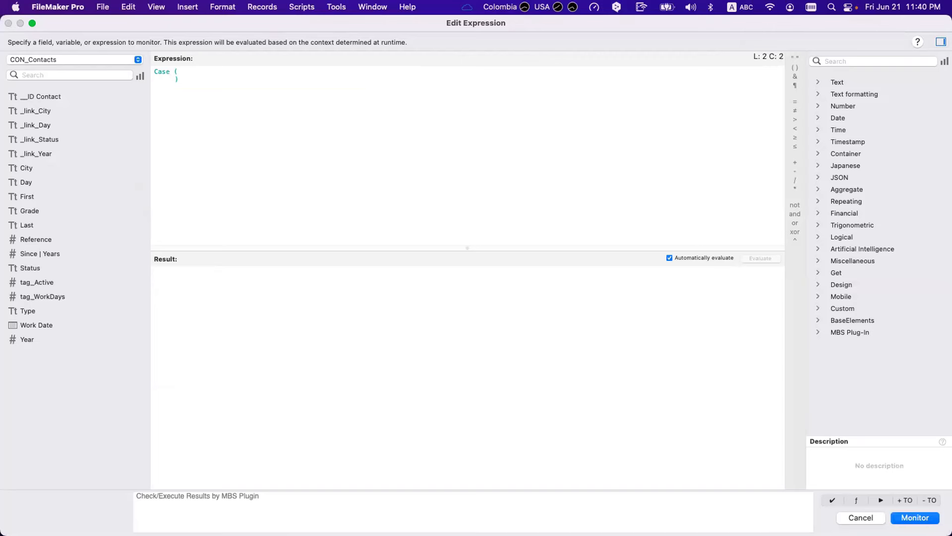
key(Return)
key(Return)
click(287, 80)
key(Tab)
- Insert the CON_Contacts::Type field as the beginning of the Case function's first test
text(type)
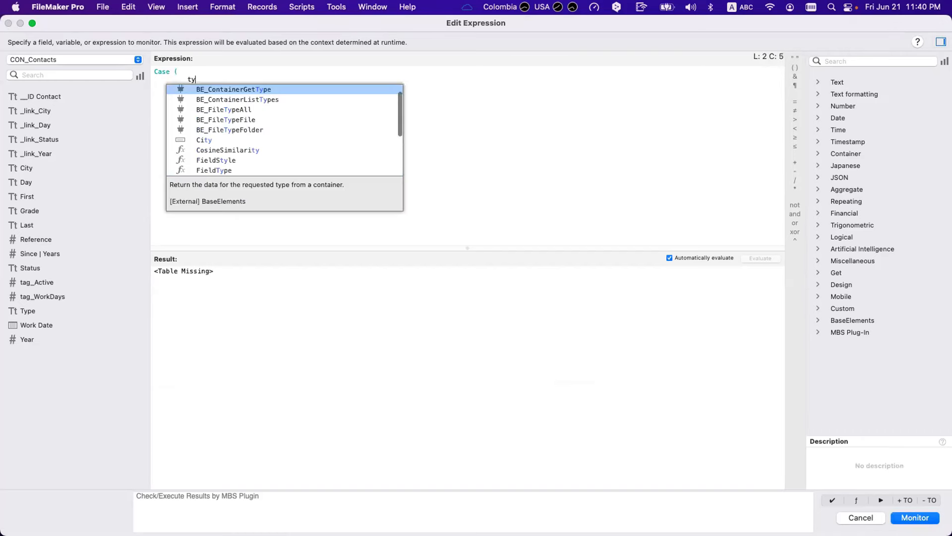
key(Down)
key(Down)
key(Down)
key(Down)
key(Down)
key(Down)
key(Down)
key(Return)
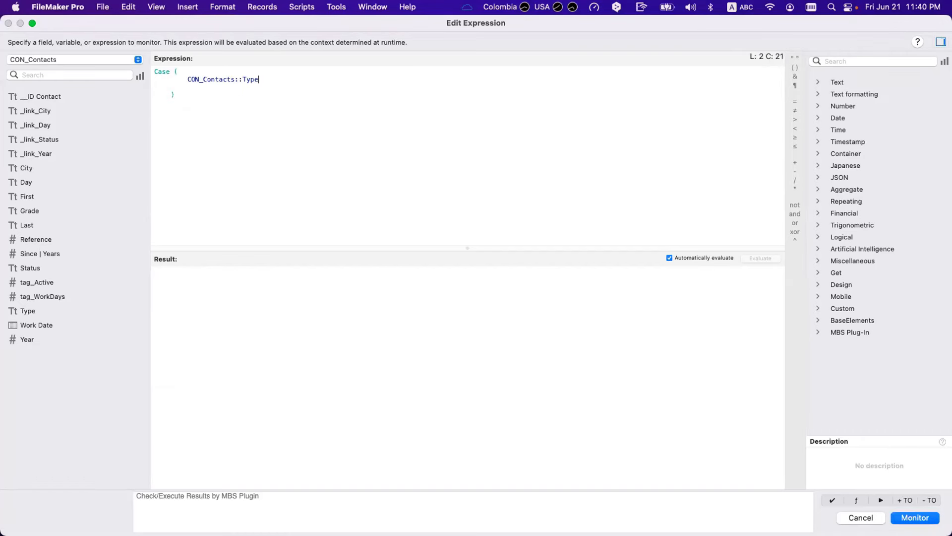
- Complete the test as Type = "A" and Reference = "2" and Since | Years > 10, with "High" as its result
text(= "A" and CON_Contacts::Refe)
key(Down)
key(Down)
key(Down)
key(Down)
key(Return)
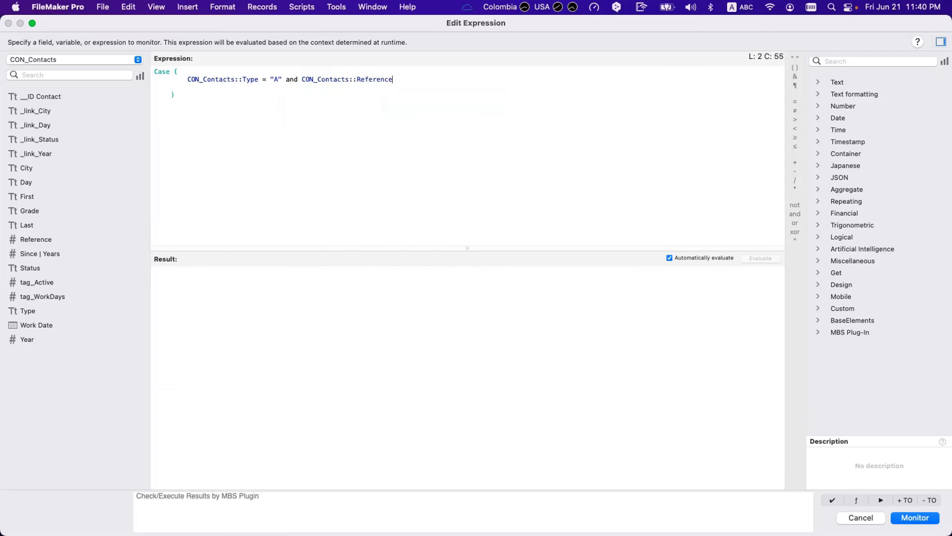
text("2" an)
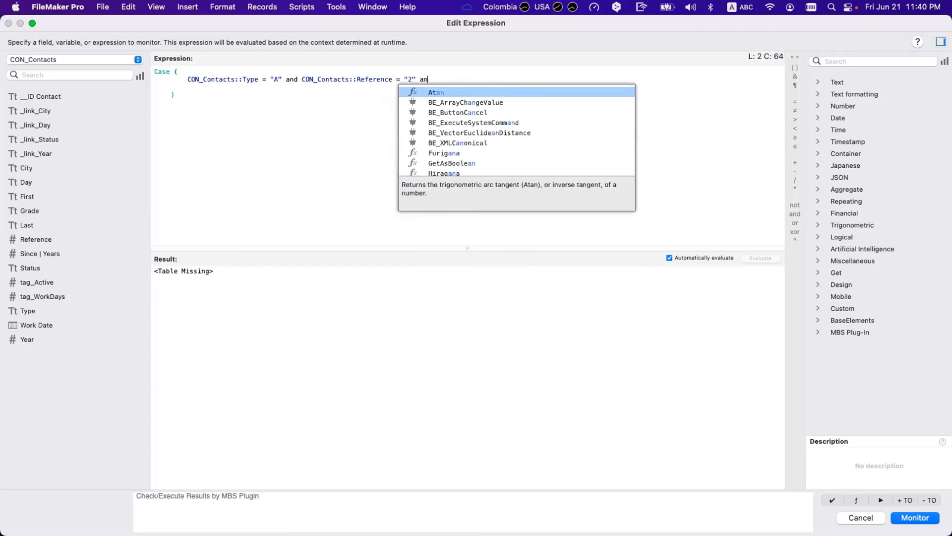
text(d)
text( Sin)
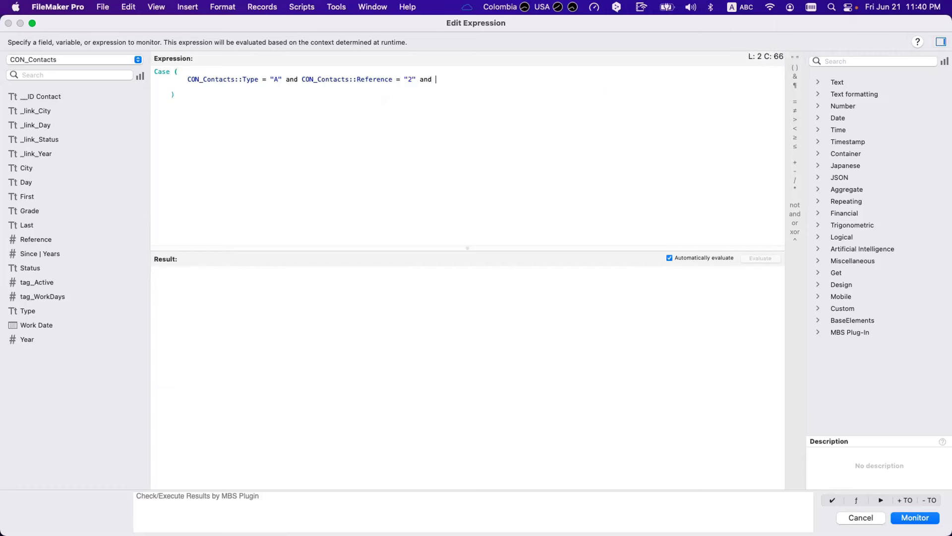
key(Return)
text(> 10)
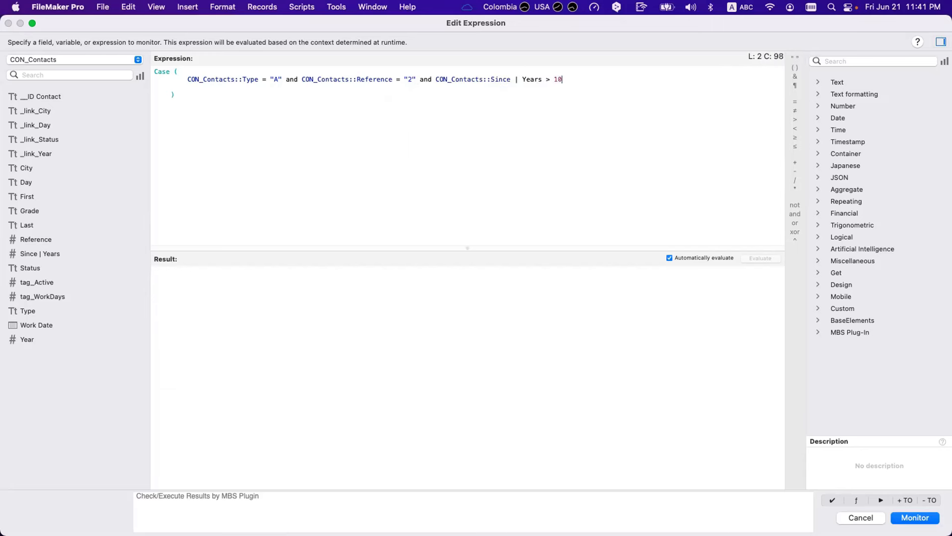
text( ; "High" ;)
- Copy the Case test line and paste it repeatedly until the function holds 17 identical lines
drag(614, 79, 104, 79)
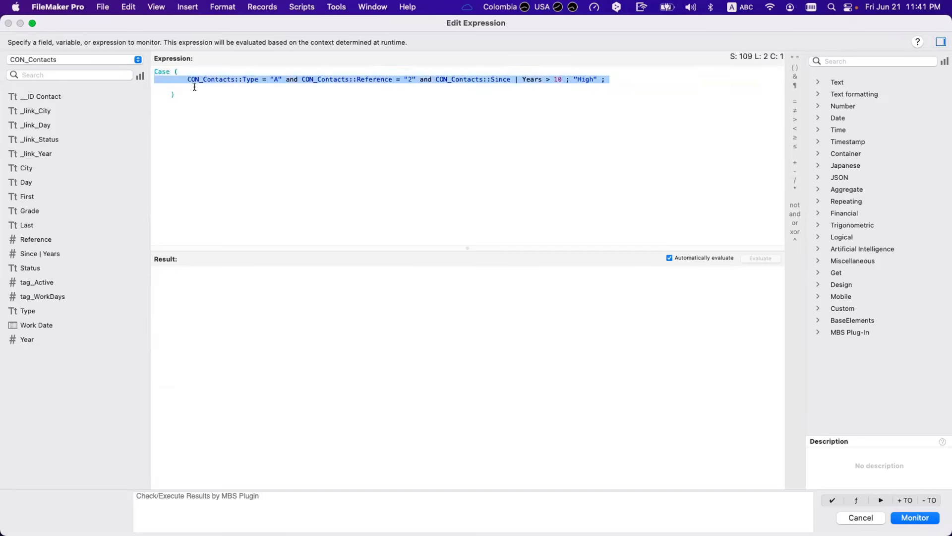
key(super+c)
key(Right)
key(Return)
key(super+v)
key(Return)
key(super+v)
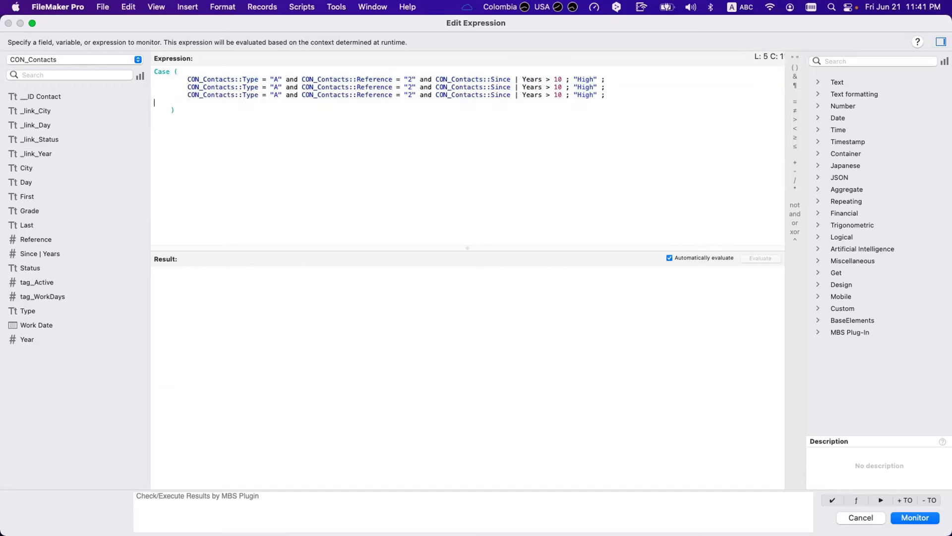
key(Return)
key(super+v)
key(Return)
key(super+v)
key(Return)
key(super+v)
key(Return)
key(super+v)
key(Return)
key(super+v)
key(Return)
key(super+v)
key(Return)
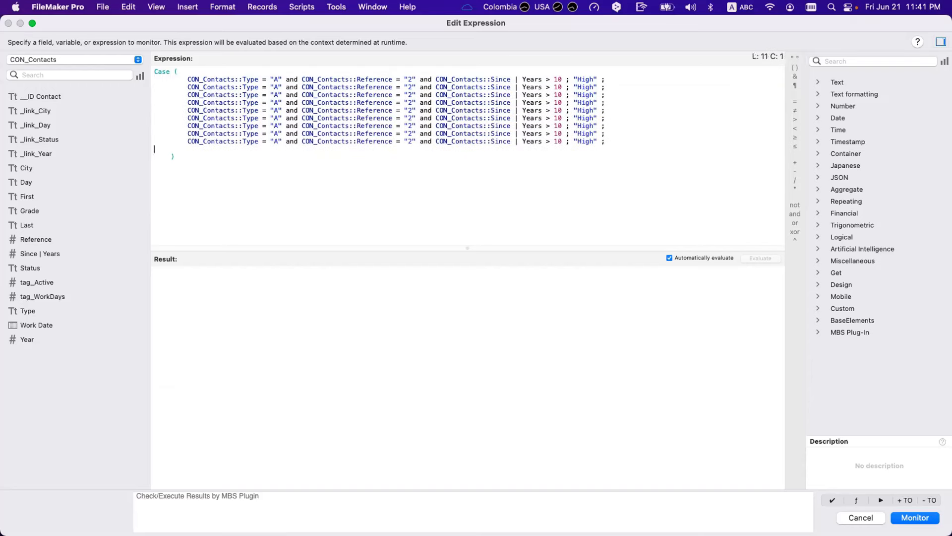
key(super+v)
key(Return)
key(super+v)
key(Return)
key(super+v)
key(Return)
key(super+v)
key(Return)
key(super+v)
key(Return)
key(super+v)
key(Return)
key(super+v)
key(Return)
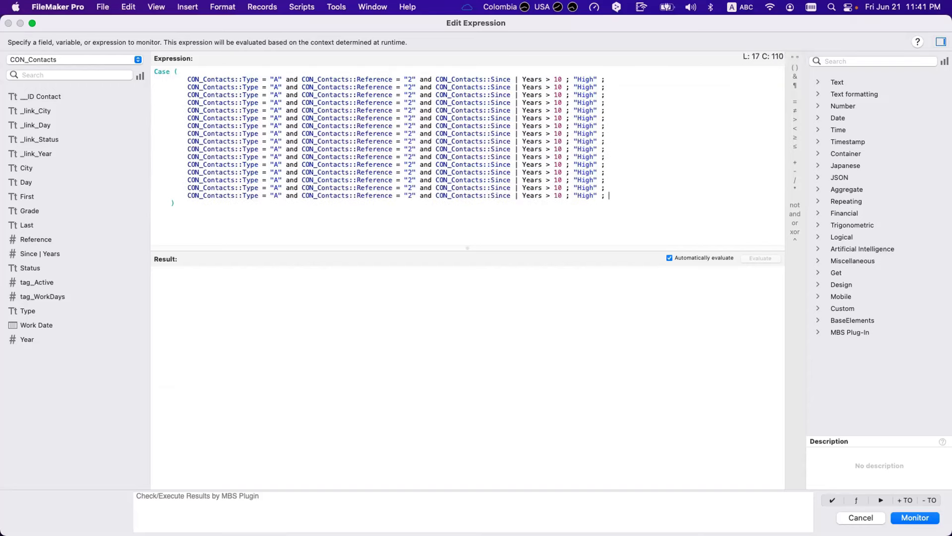
key(super+v)
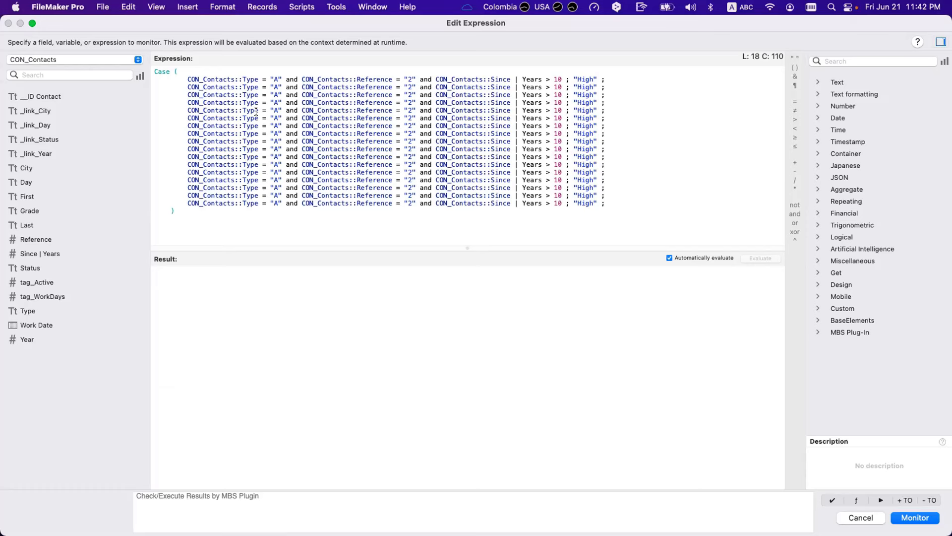
- Discard the repeated Case expression and return to the CON_Contacts table window
drag(615, 214, 124, 77)
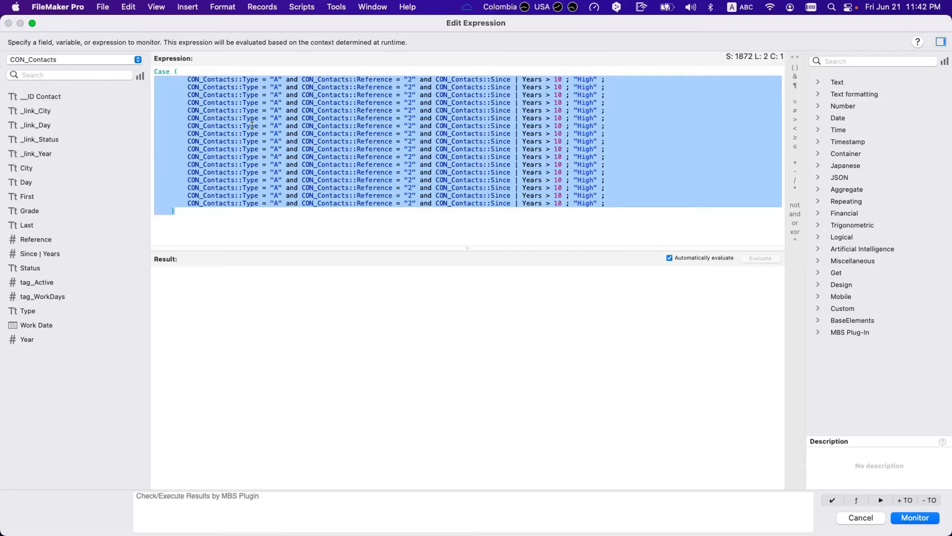
click(273, 217)
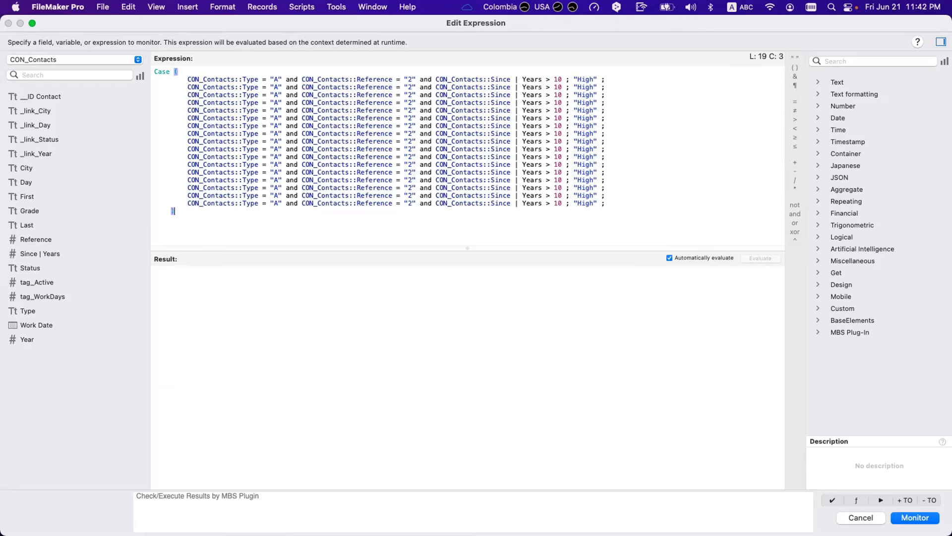
key(Escape)
click(458, 42)
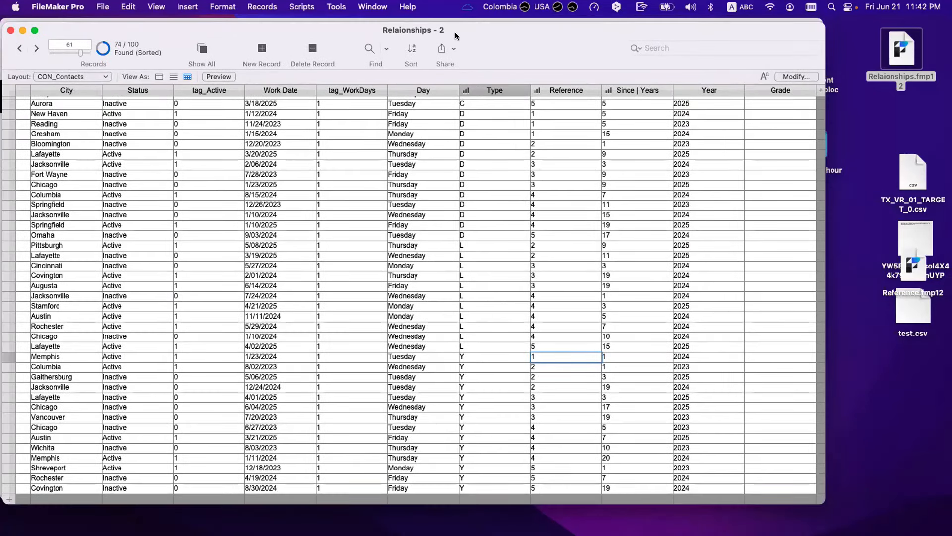
- Review the field definitions of the GRREF_Grade Reference table in the database definitions, then close them without changes
key(super+shift+d)
click(142, 62)
click(145, 74)
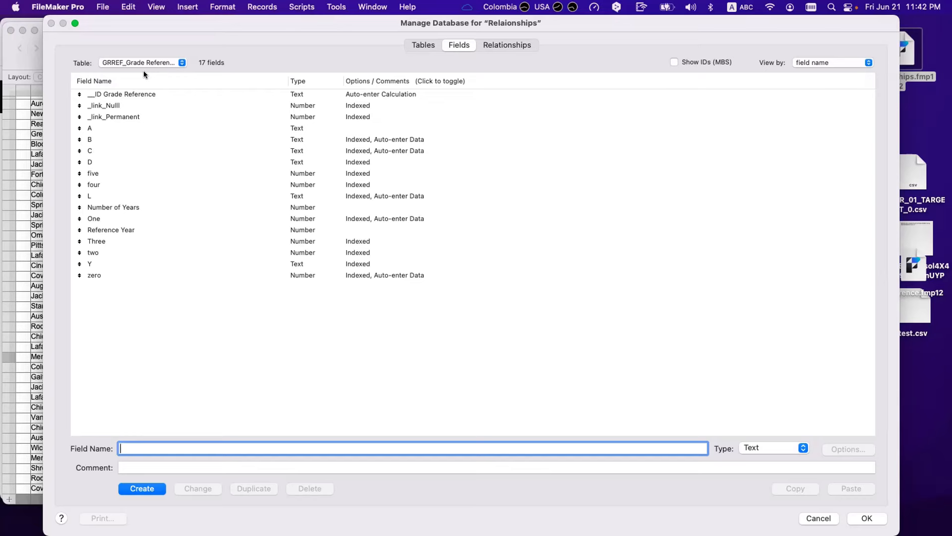
key(Escape)
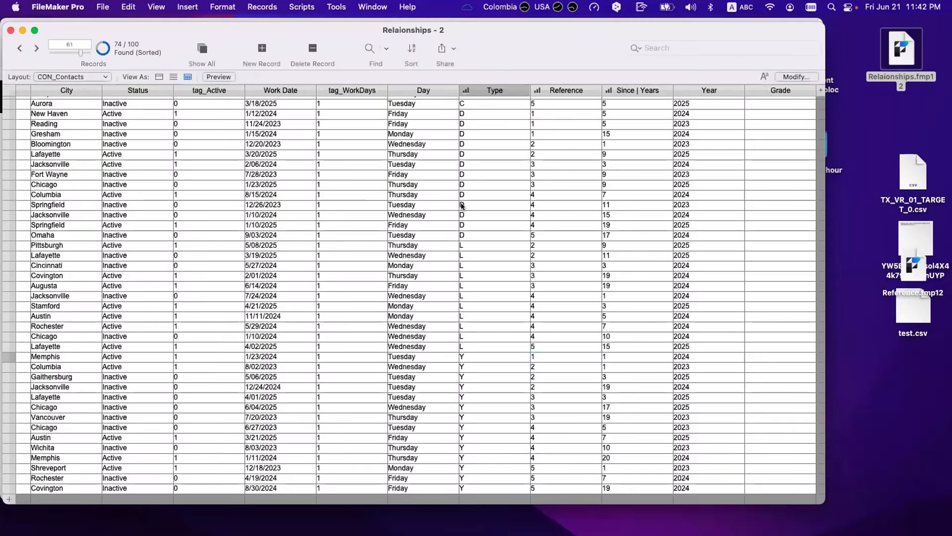
- Open the GRREF_Grade Reference layout in its own window and review its Type, Reference, Number of Years and Reference Year fields
key(shift+super+l)
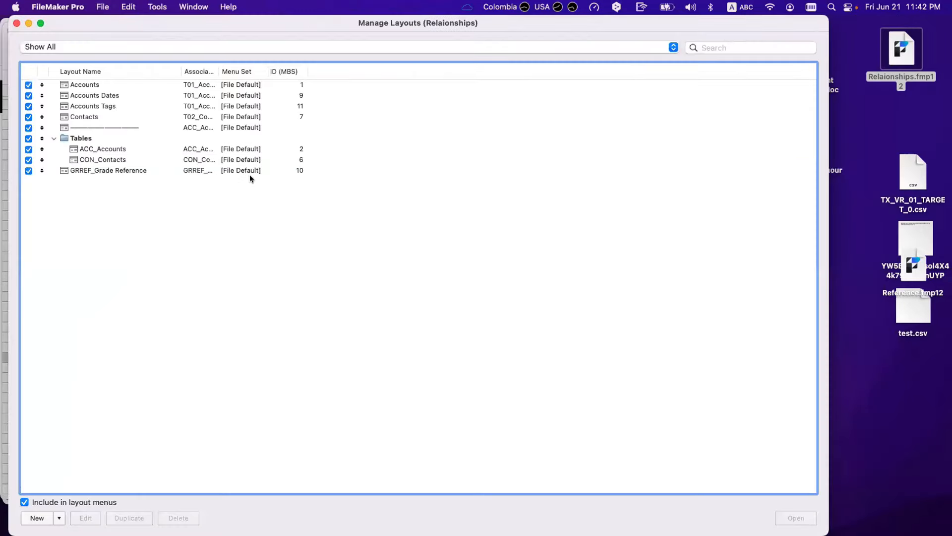
click(250, 174)
click(794, 518)
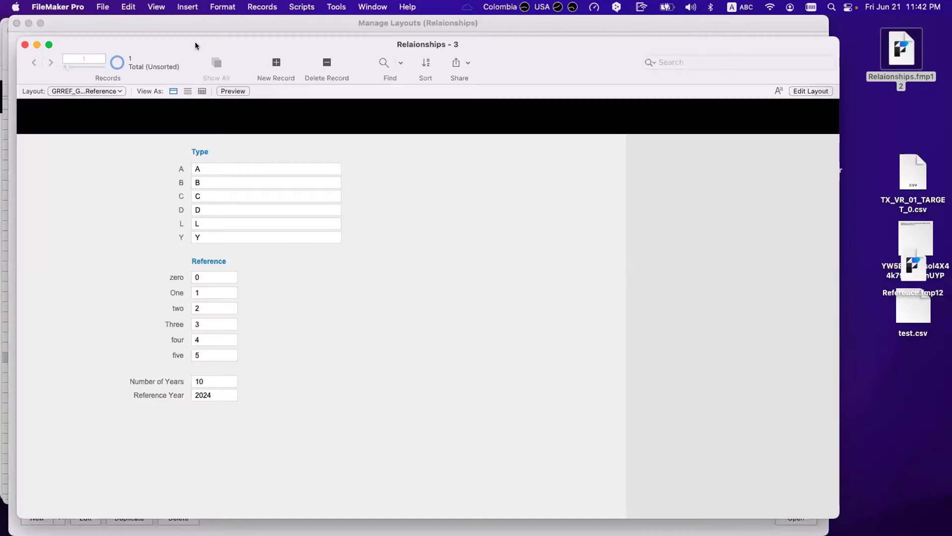
drag(195, 45, 456, 81)
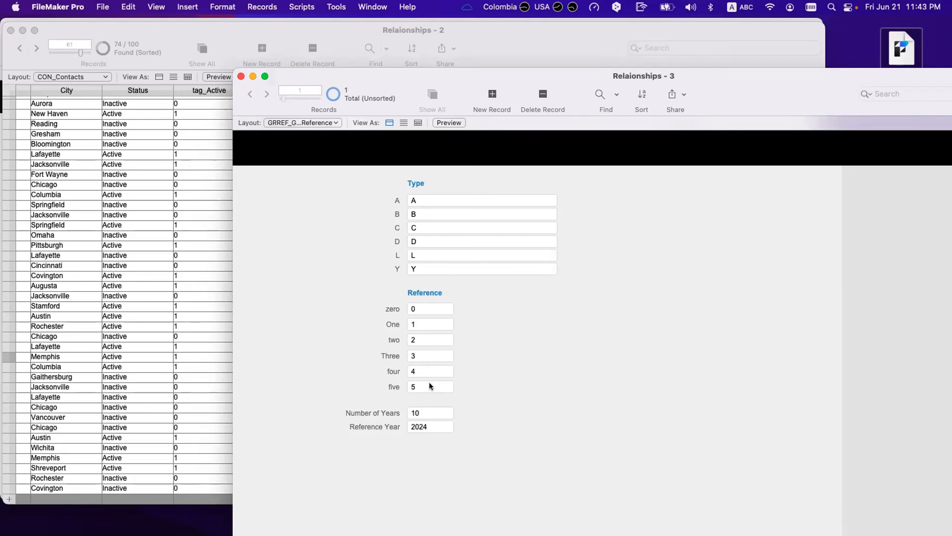
scroll(429, 389, down, 1)
click(425, 411)
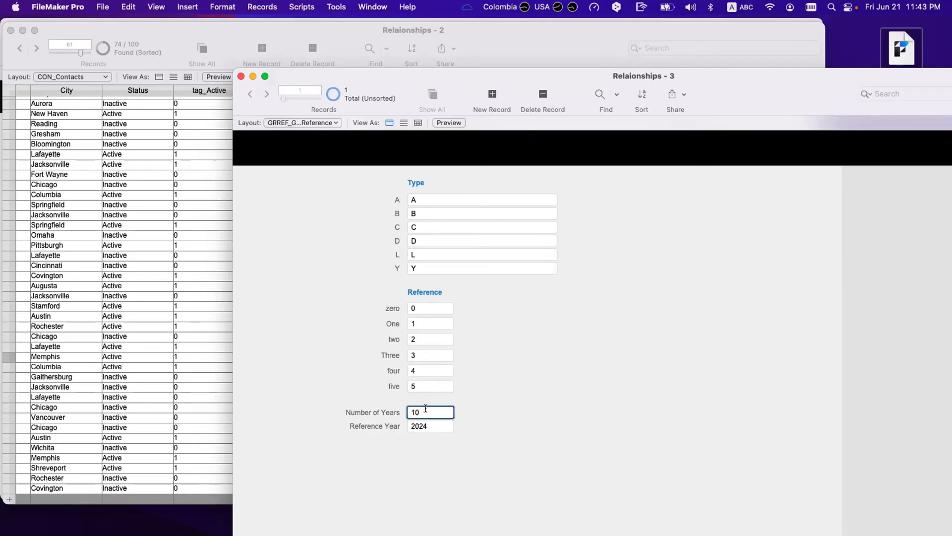
click(428, 425)
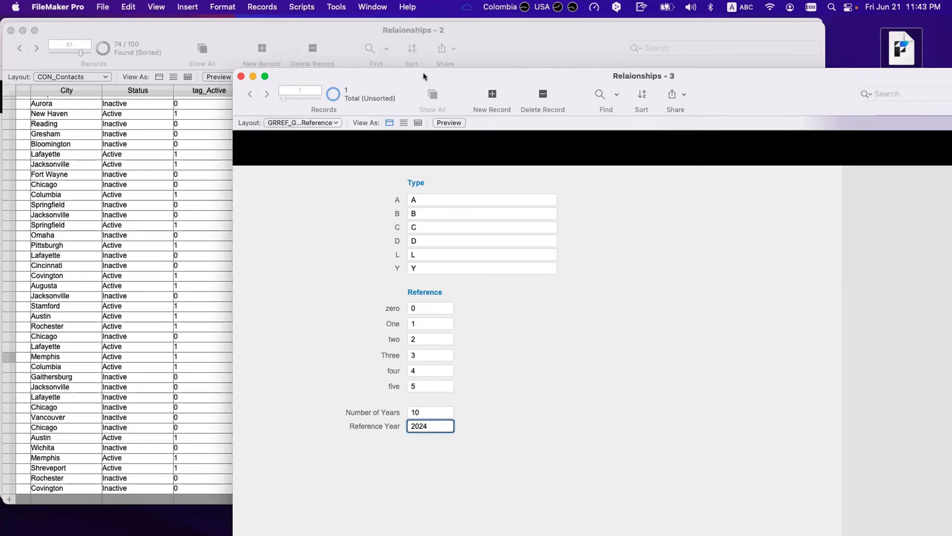
- Move the Grade Reference window aside, return to the CON_Contacts table and open the database's relationships graph
drag(419, 74, 615, 264)
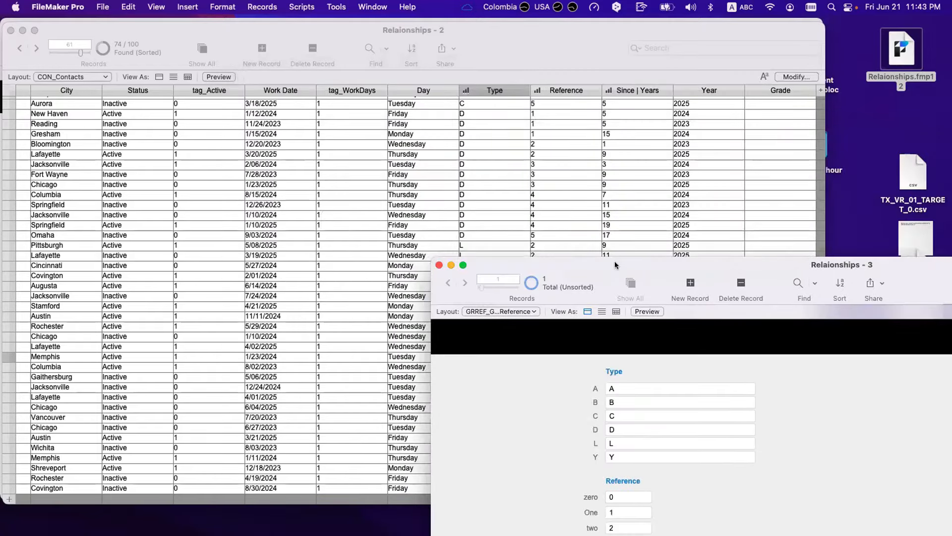
click(727, 187)
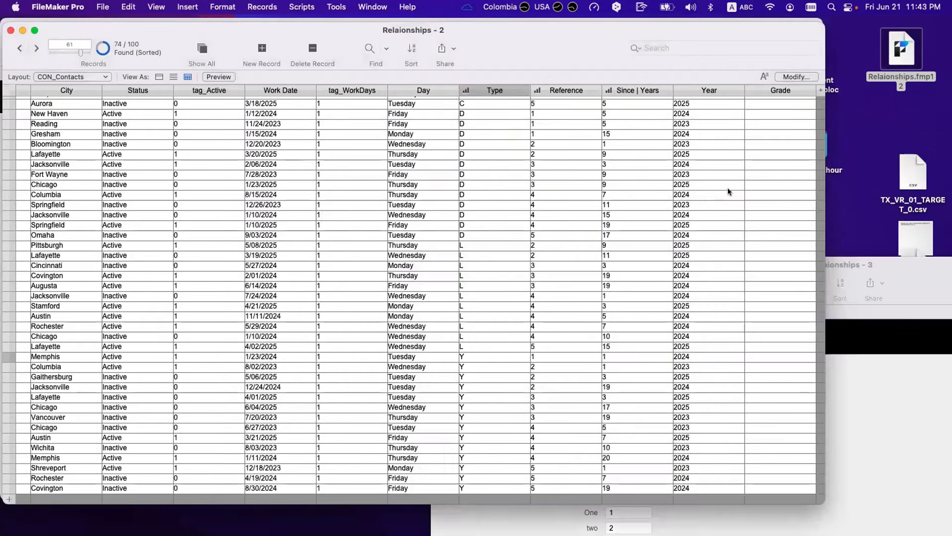
click(748, 154)
key(super+shift+d)
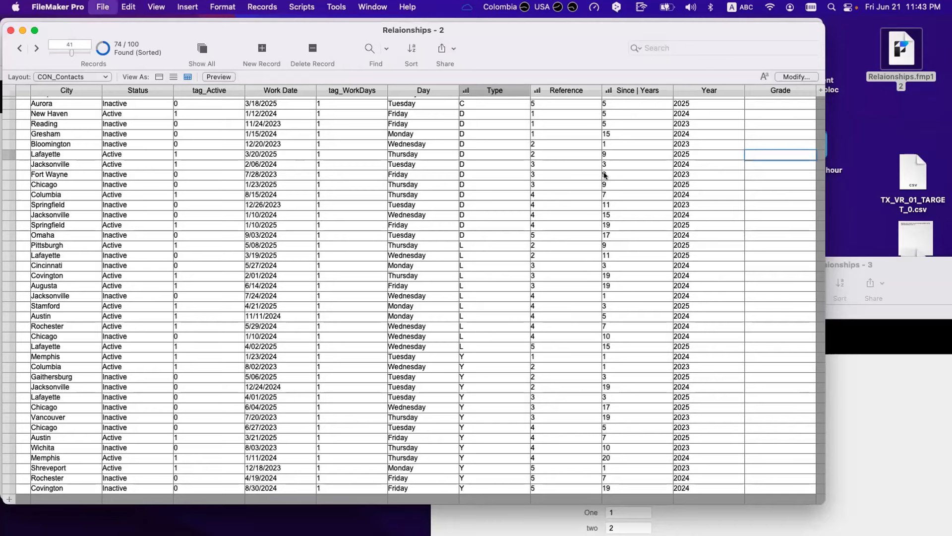
click(482, 44)
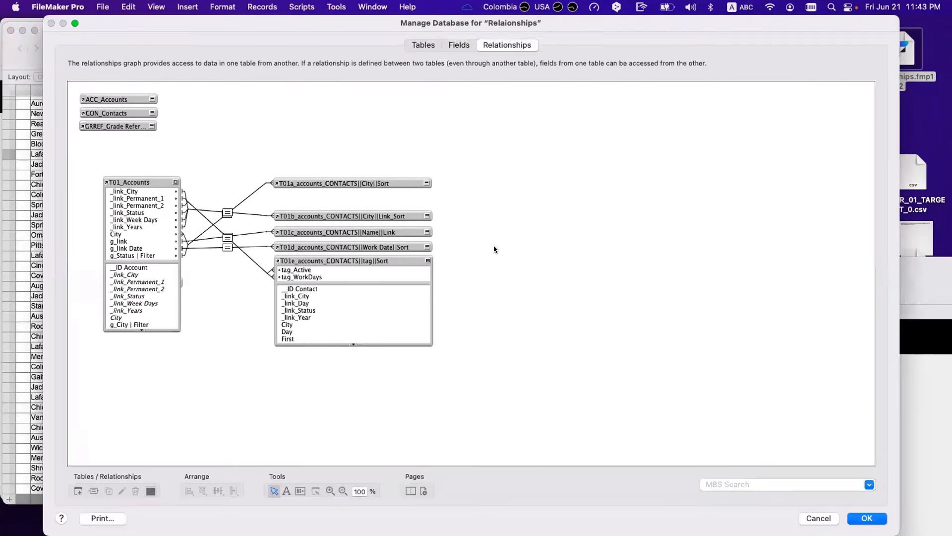
- Duplicate the collapsed T01e_accounts_CONTACTS||tag||Sort occurrence below the original and replace CONTACTS in the copy's name with GRADE REFERENCES
click(427, 260)
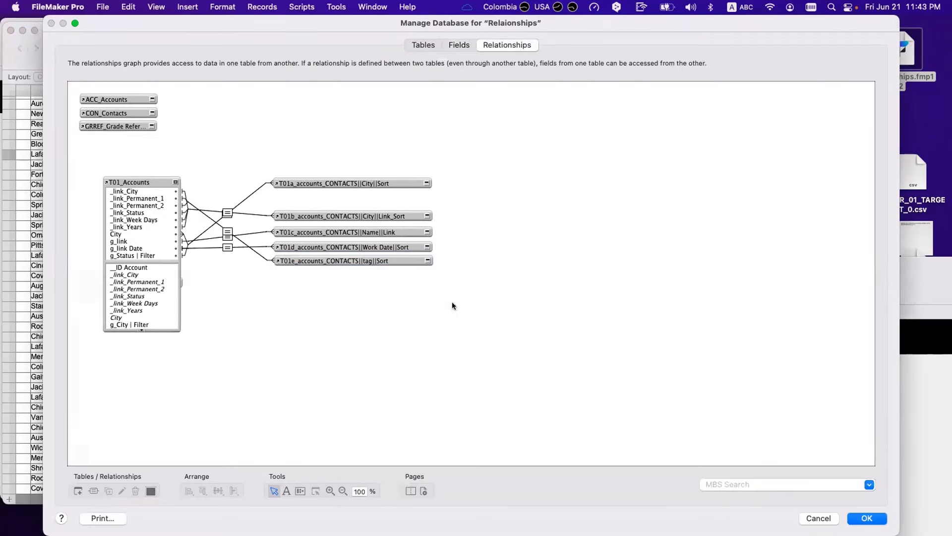
drag(342, 257, 343, 275)
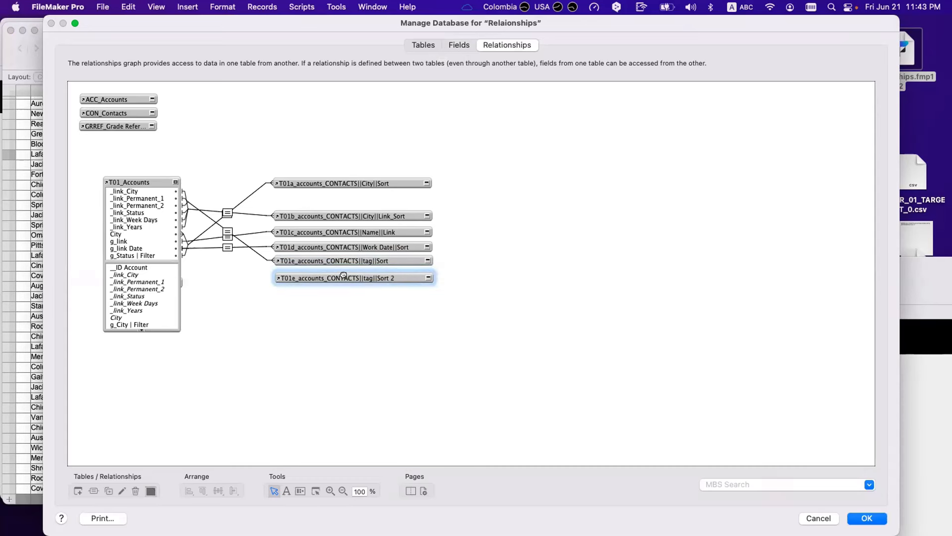
double_click(344, 277)
click(477, 496)
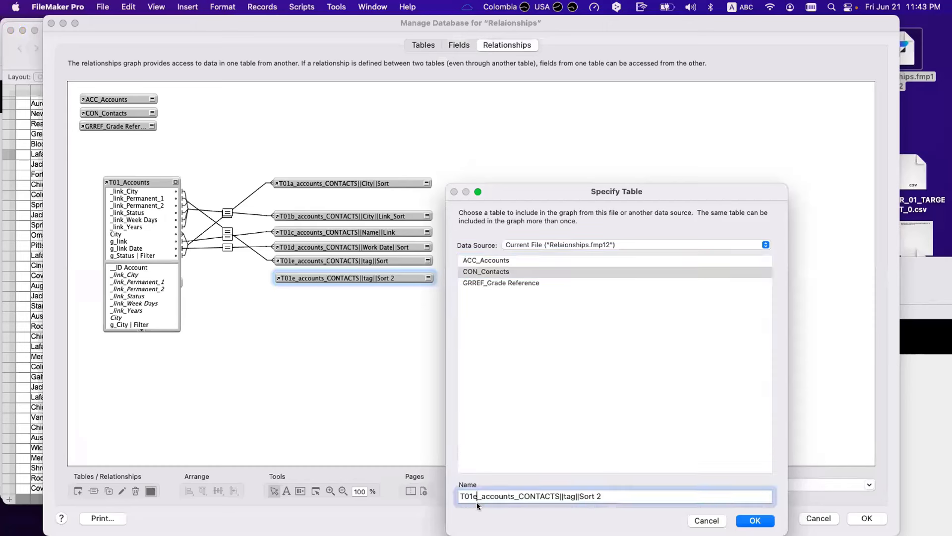
text(\f)
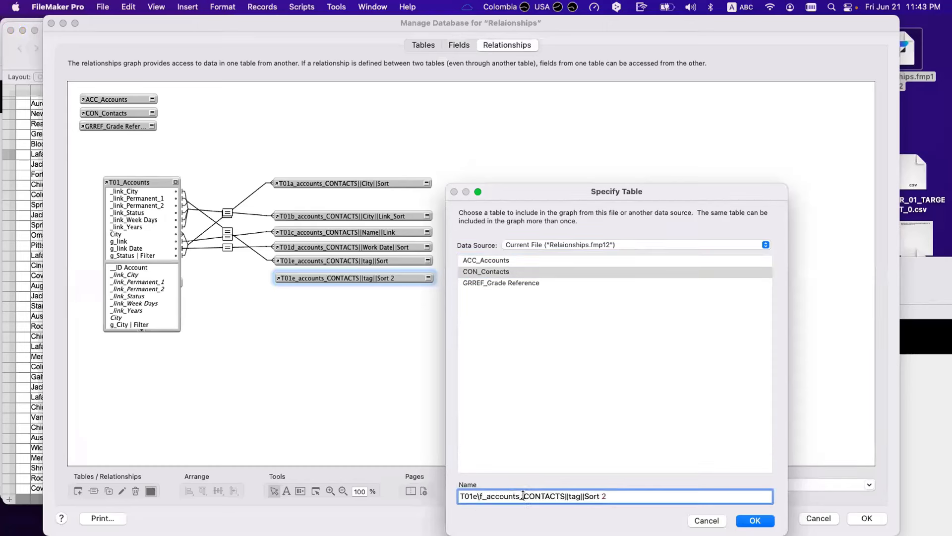
drag(524, 496, 564, 496)
text(GRADE REFER)
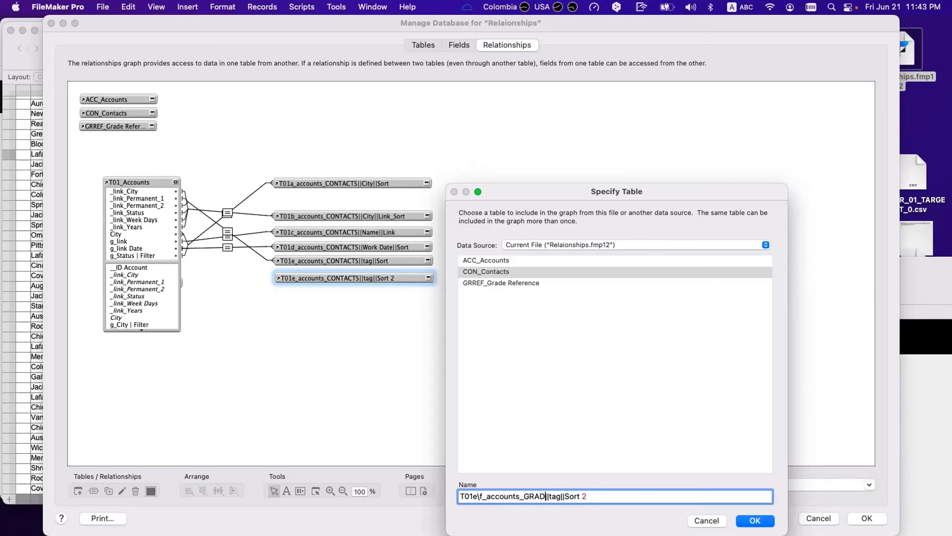
text(ENCES)
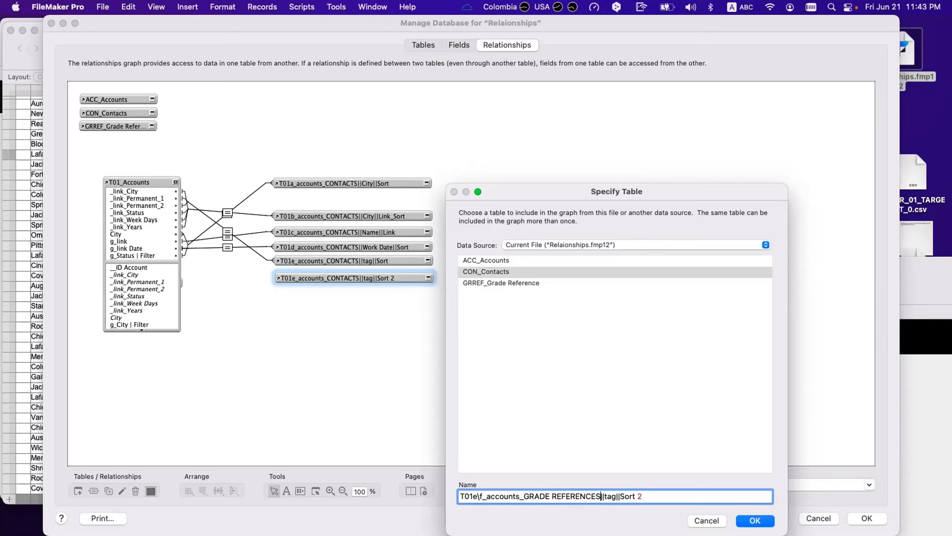
- Replace the tag and Sort parts of the copy's name so that it ends in ||Type~||A 2 Greater 10
double_click(609, 496)
text(Type~)
drag(630, 496, 658, 495)
text(A_2_)
key(BackSpace)
text(Grether !0)
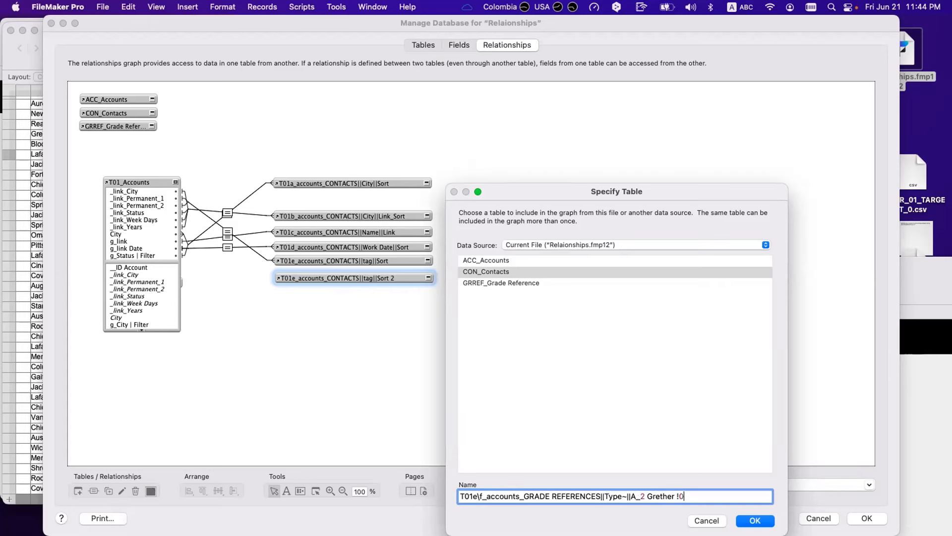
key(BackSpace)
key(BackSpace)
text(10)
double_click(656, 496)
text(Greater)
click(641, 496)
key(BackSpace)
text(,)
key(BackSpace)
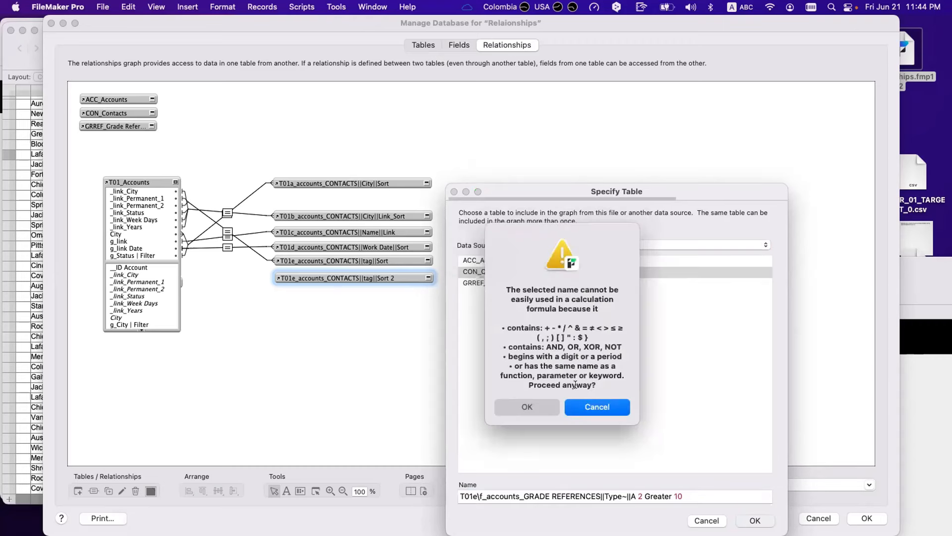
- Cancel the naming warning, correct the occurrence name's prefix to T01f and accept the name
click(592, 411)
key(Right)
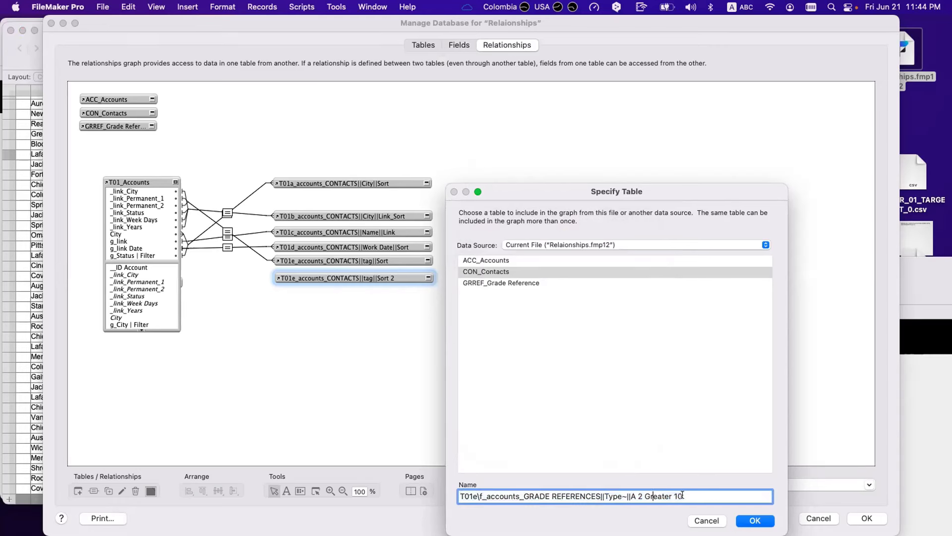
double_click(658, 495)
click(479, 496)
key(BackSpace)
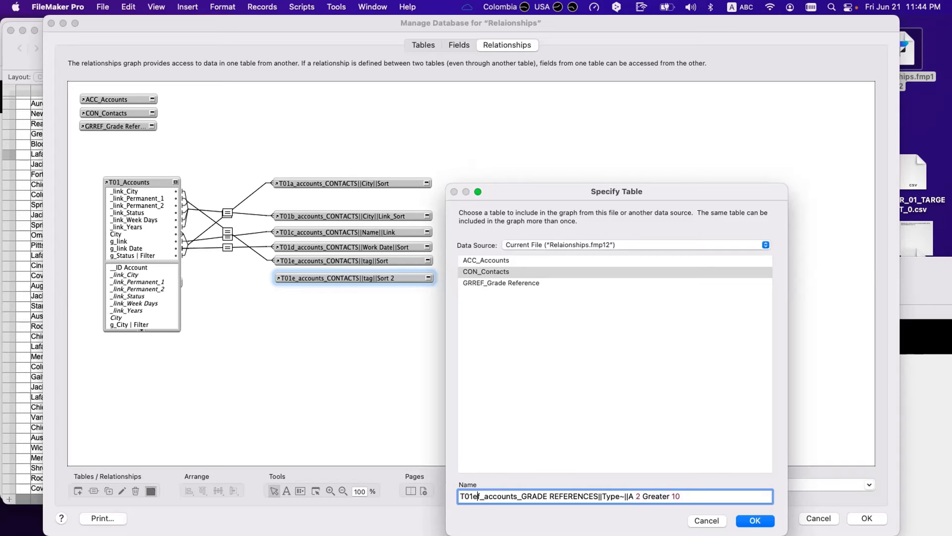
key(BackSpace)
click(754, 521)
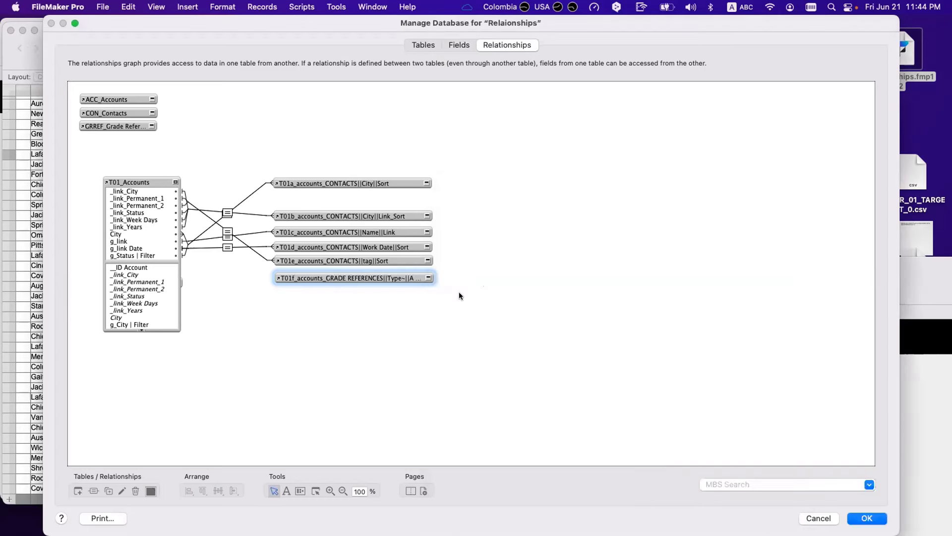
- Expand the T01f occurrence, change its source table to GRREF_Grade Reference and widen its box to fit the full name
click(427, 278)
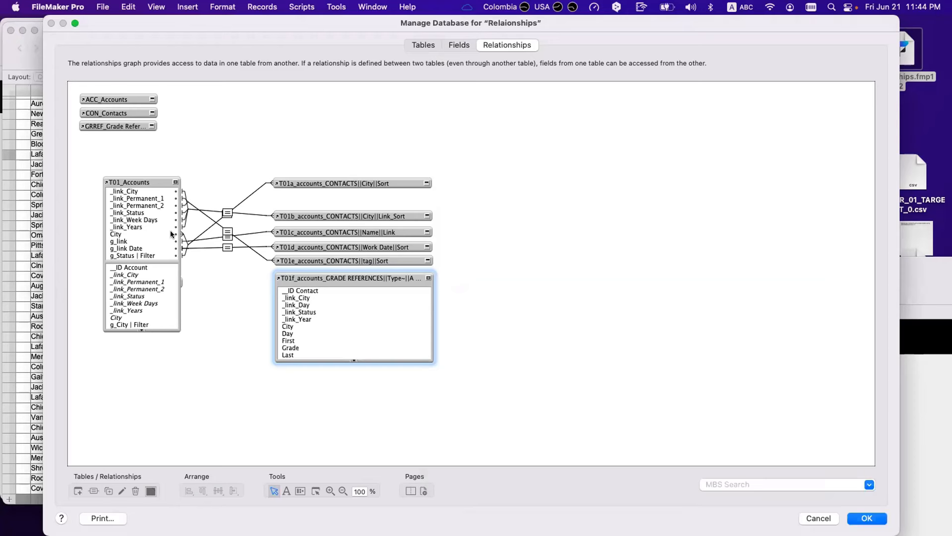
drag(152, 329, 150, 402)
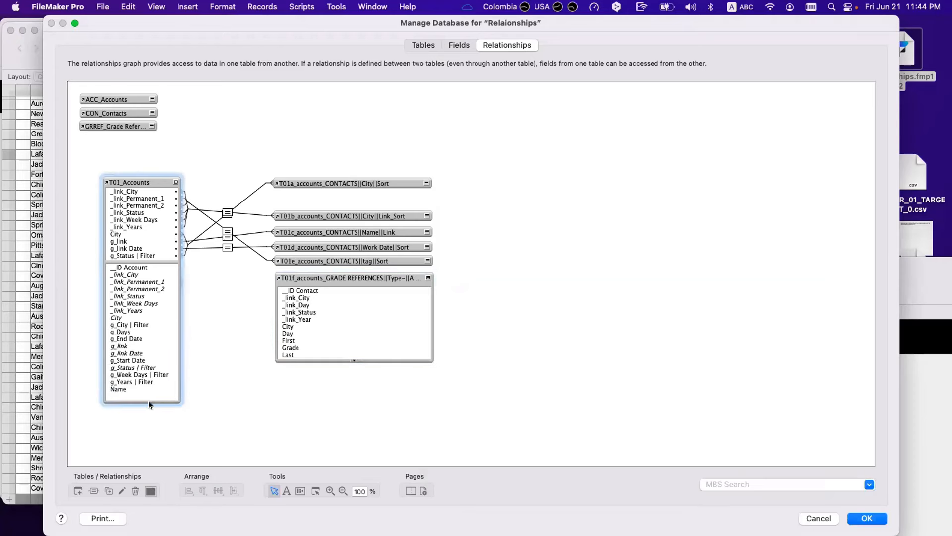
double_click(350, 303)
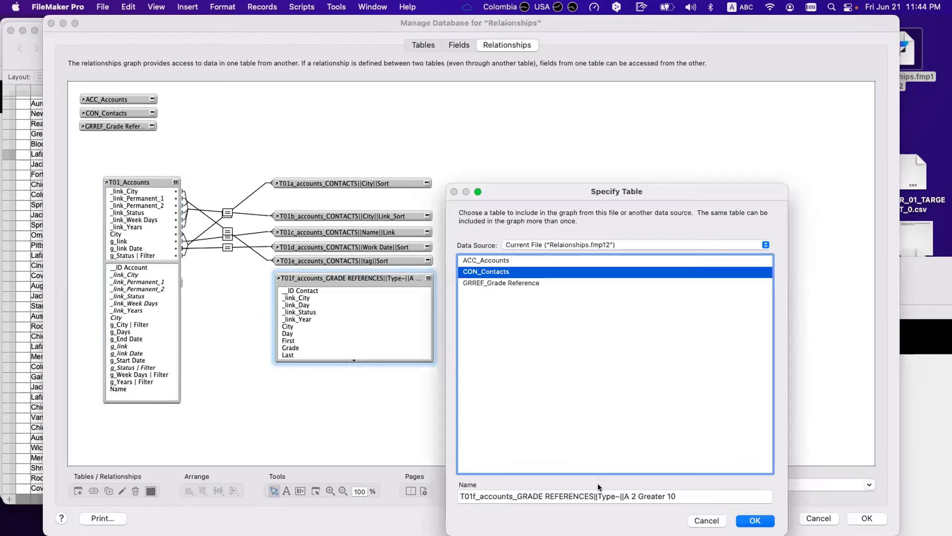
click(690, 497)
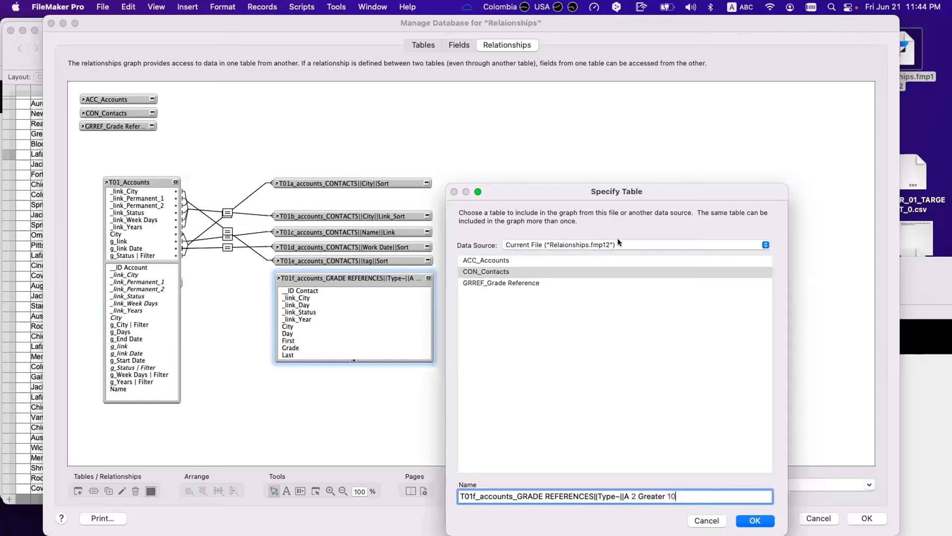
double_click(528, 283)
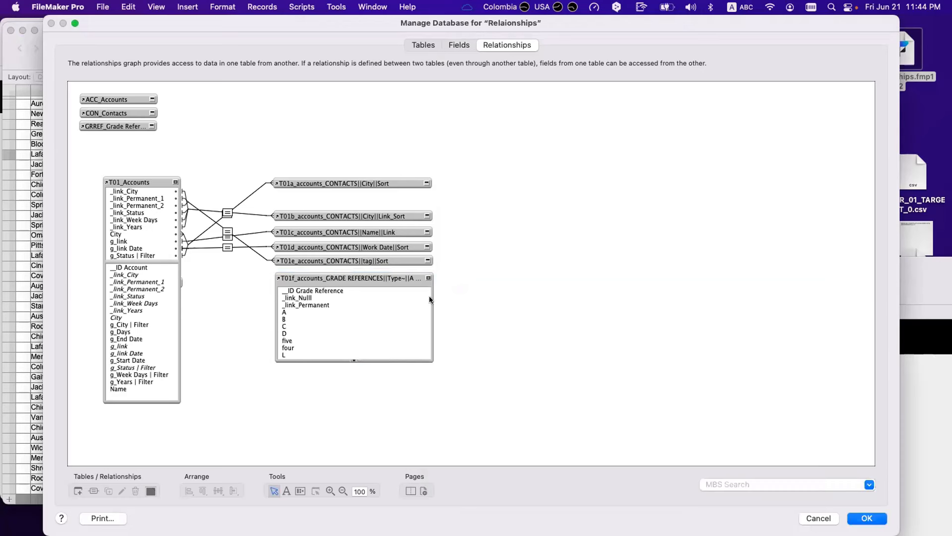
drag(431, 296, 473, 297)
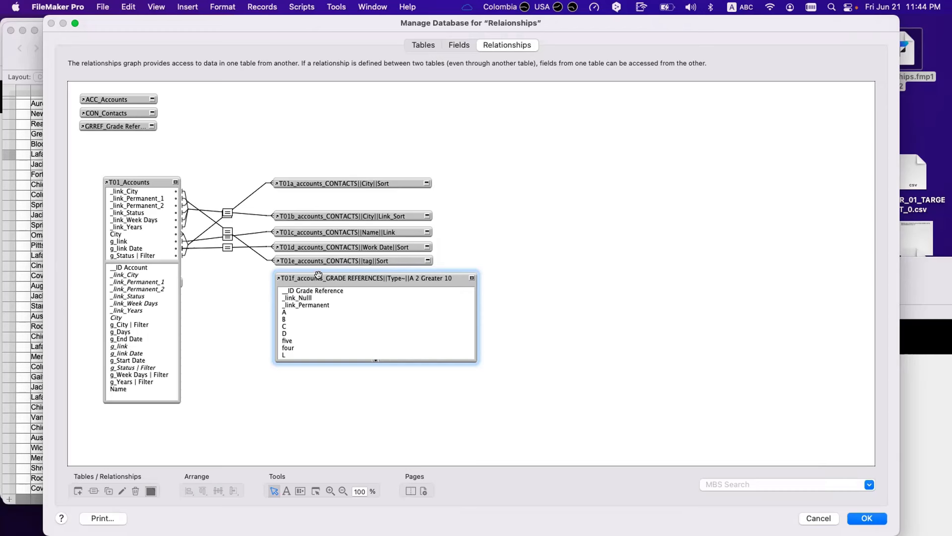
- Collapse T01_Accounts, expand T02_Contacts to its full field list and place the T01f grade reference occurrence beside it
drag(319, 275, 525, 298)
click(175, 183)
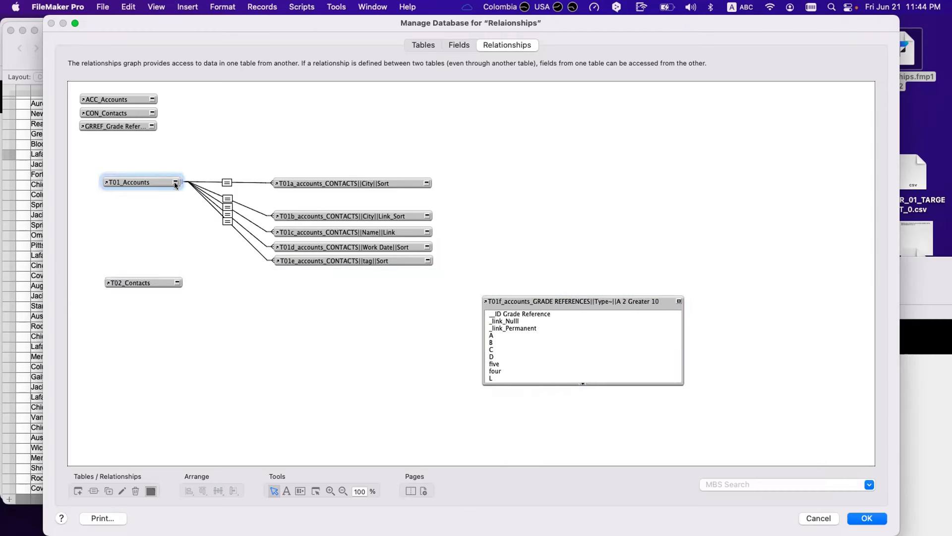
click(175, 283)
click(176, 282)
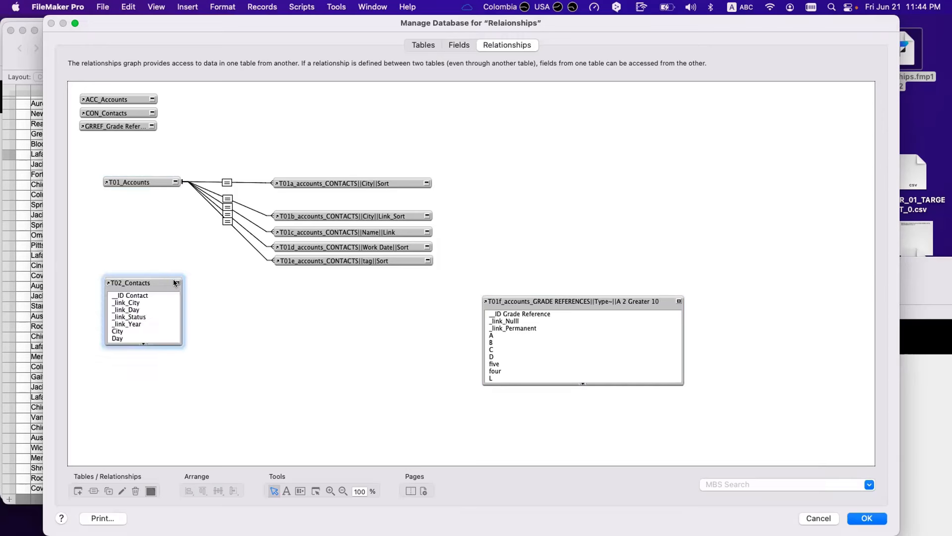
drag(155, 341, 166, 452)
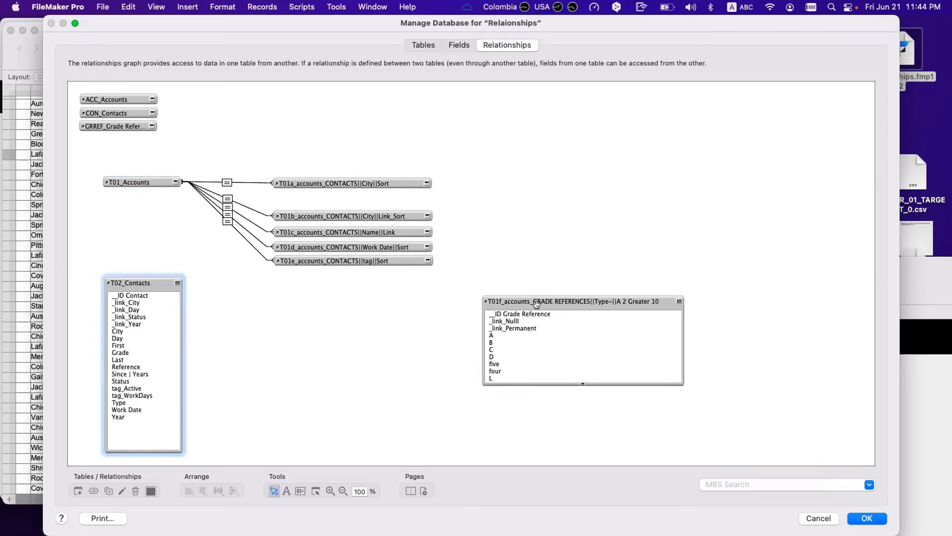
drag(551, 300, 373, 306)
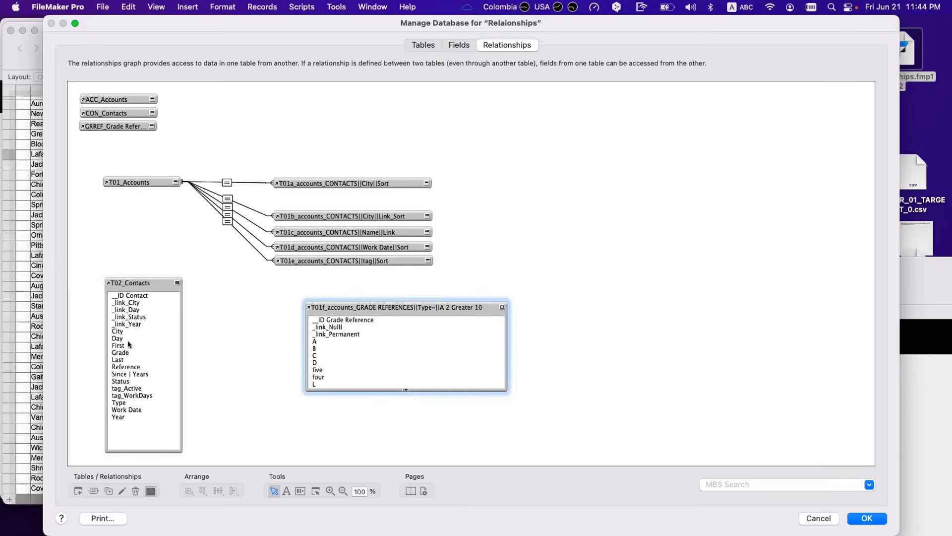
- Relate T02_Contacts to the T01f occurrence by matching Type to A, Reference to two and Since | Years to Number of Years
drag(120, 402, 328, 341)
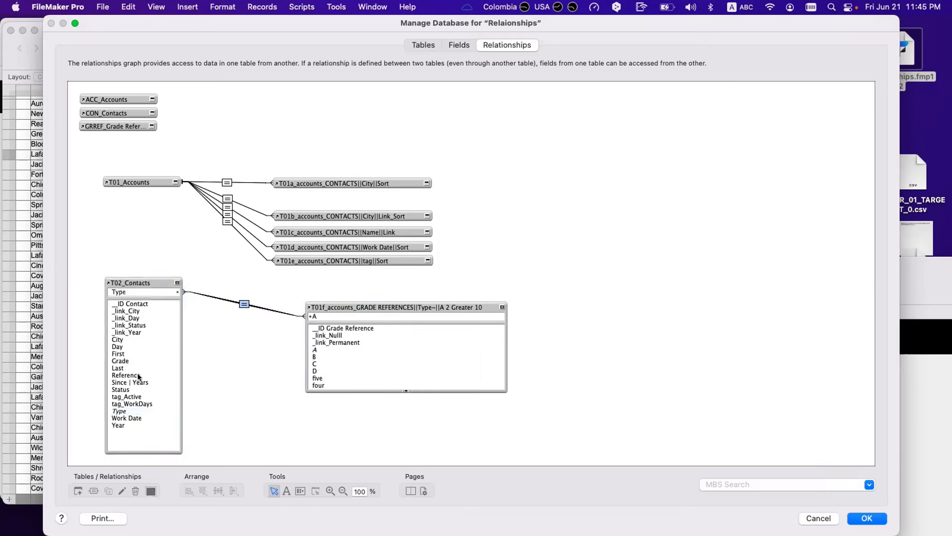
drag(137, 375, 413, 435)
drag(319, 427, 135, 373)
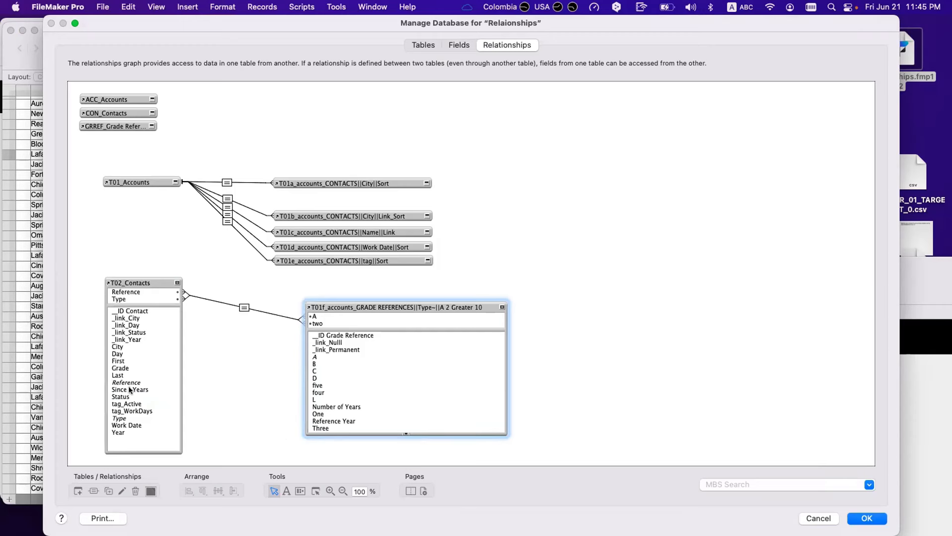
drag(129, 385, 330, 424)
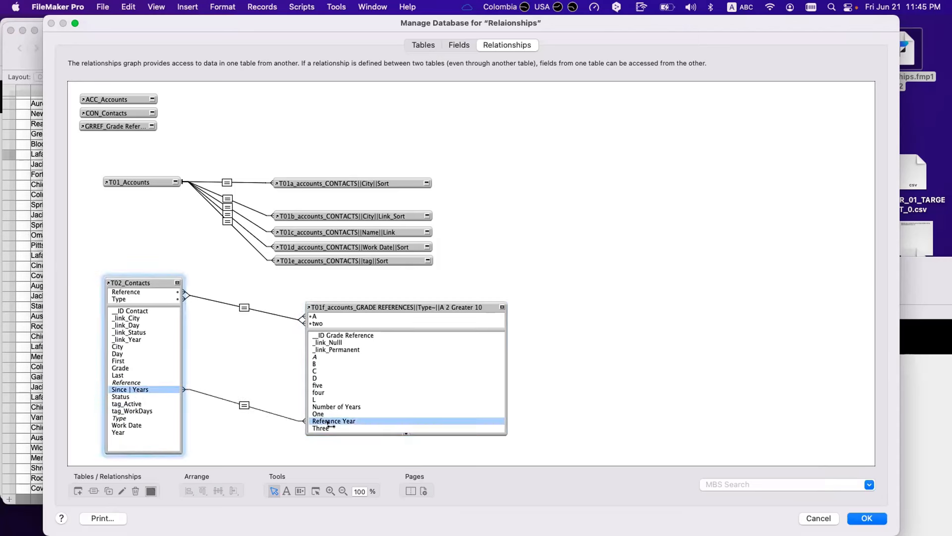
drag(330, 425, 331, 407)
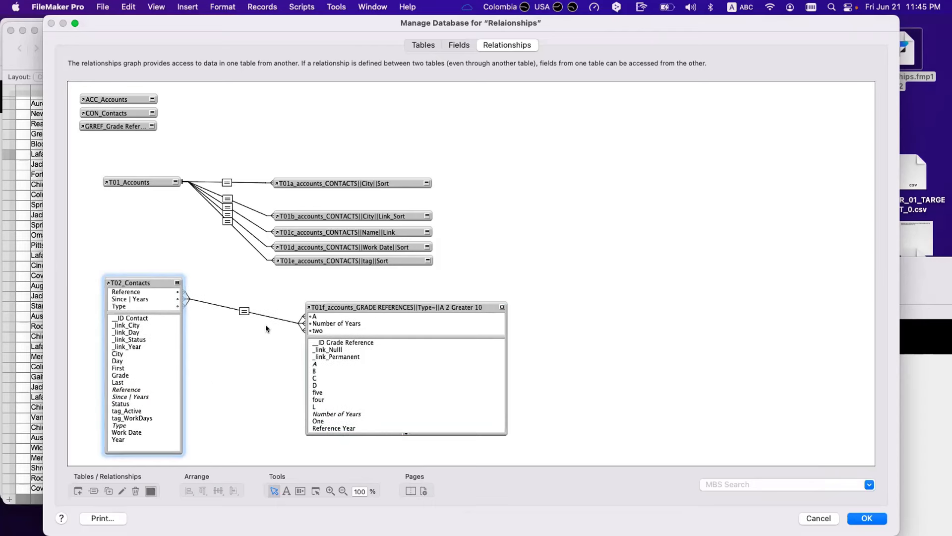
- Change the operator between Since | Years and Number of Years to > in the T02_Contacts relationship
double_click(244, 311)
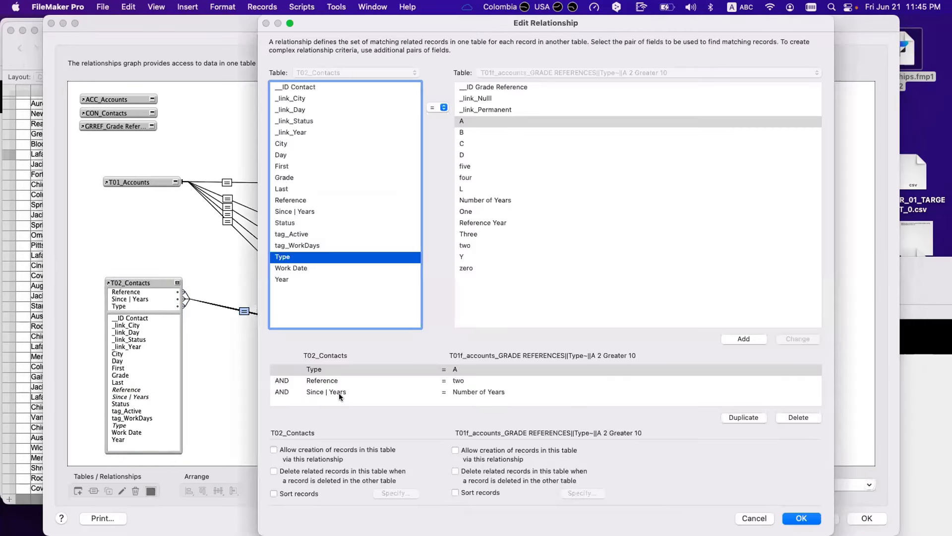
click(339, 393)
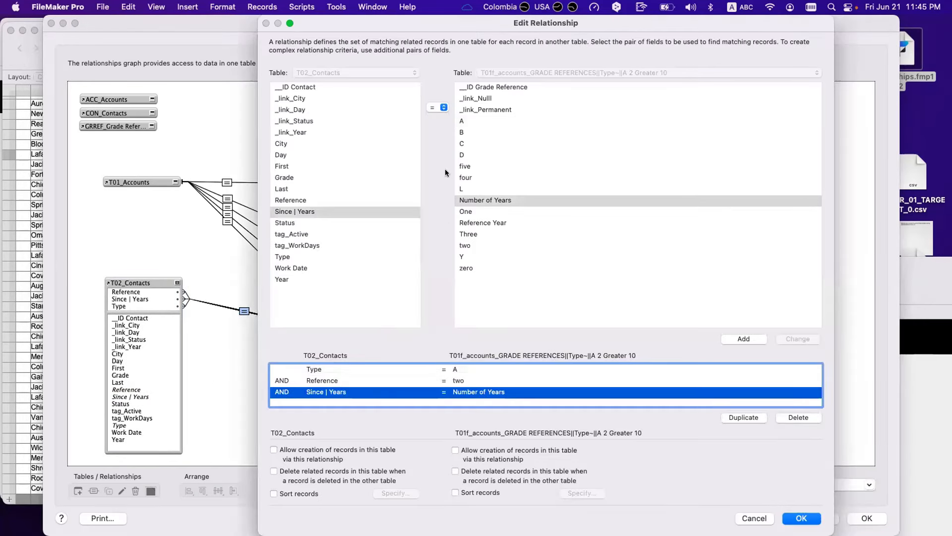
click(443, 108)
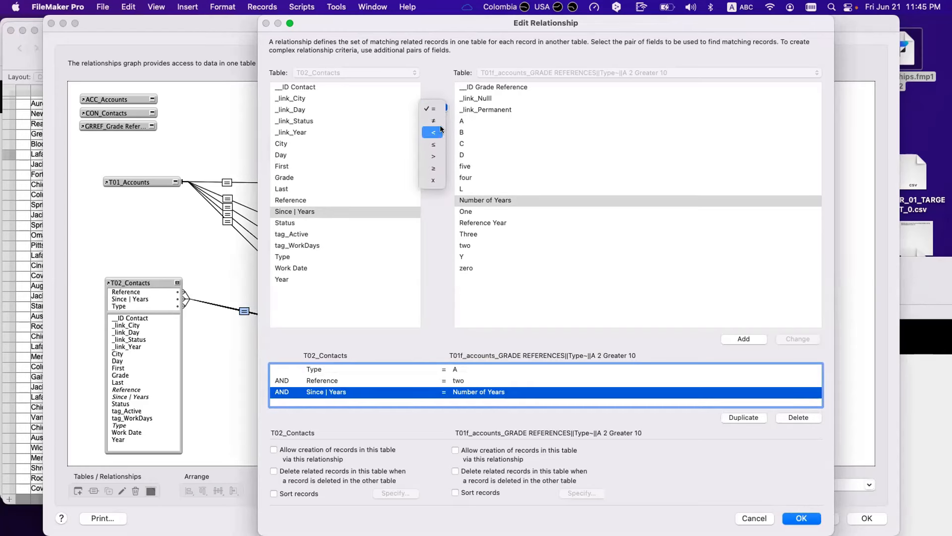
click(439, 157)
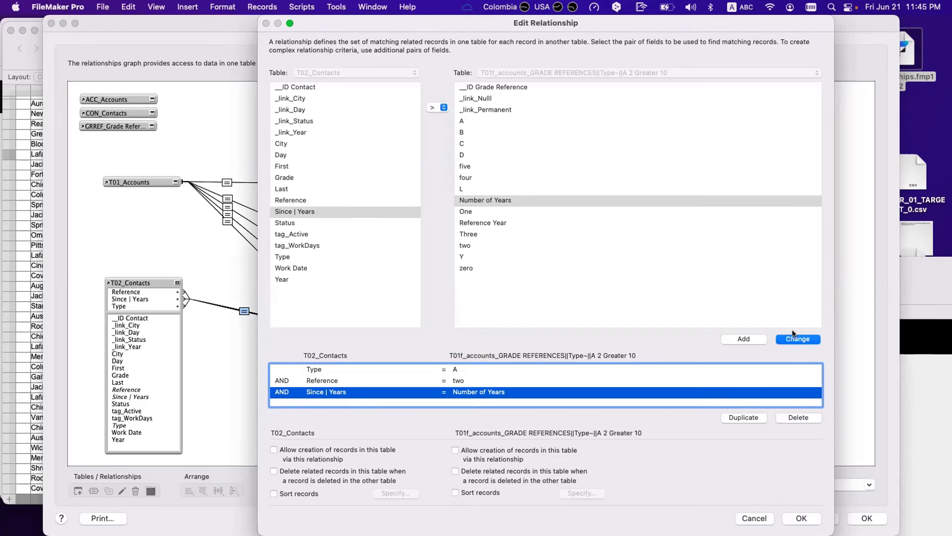
click(794, 338)
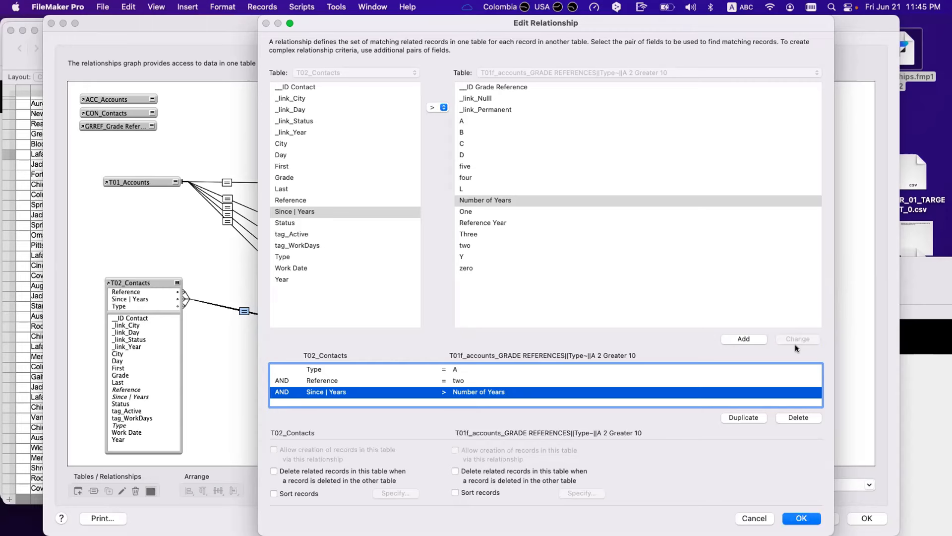
click(796, 517)
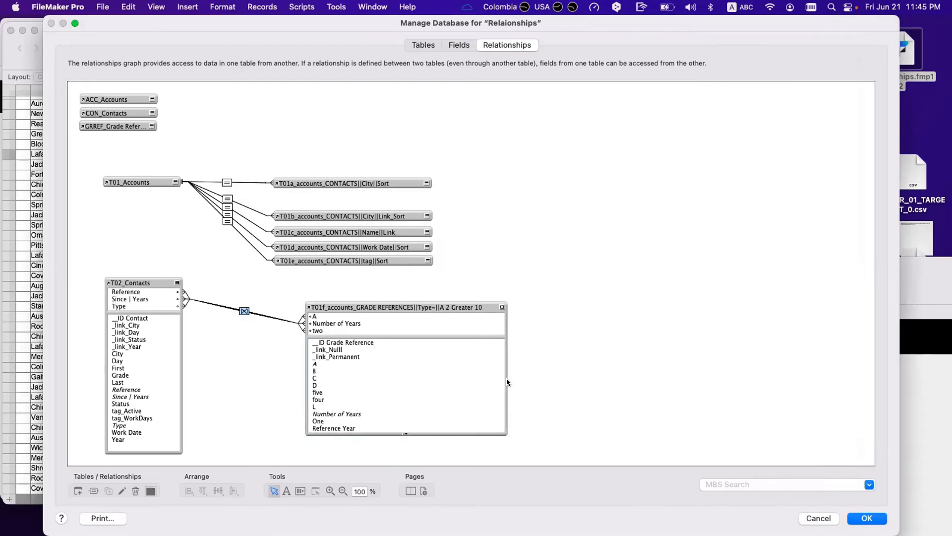
- Collapse and duplicate the T01f grade reference occurrence, naming the copy T01g_accounts_GRADE REFERENCES||Type~||B 4 Future
click(501, 307)
click(502, 307)
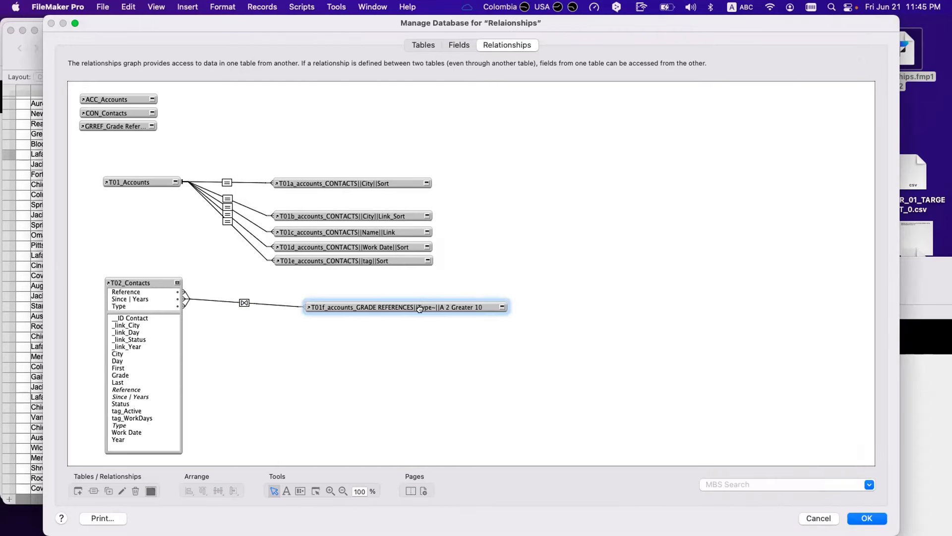
key(super+d)
double_click(419, 320)
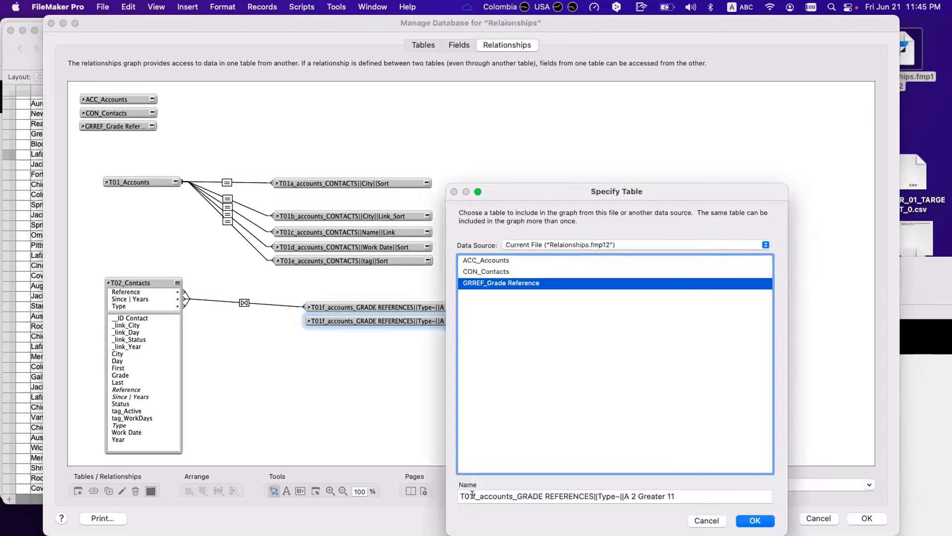
click(475, 495)
key(BackSpace)
text(g)
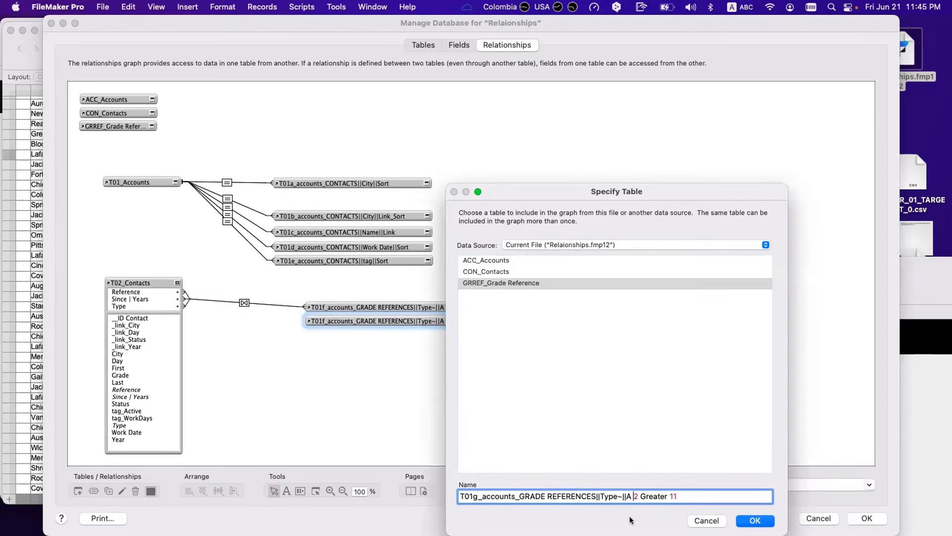
key(BackSpace)
text(B)
key(BackSpace)
drag(641, 494, 681, 495)
key(BackSpace)
text(Future)
click(745, 521)
- Expand the B 4 Future occurrence and relate T02_Contacts to it by matching Type to B, Reference to four and Year to Reference Year
click(500, 321)
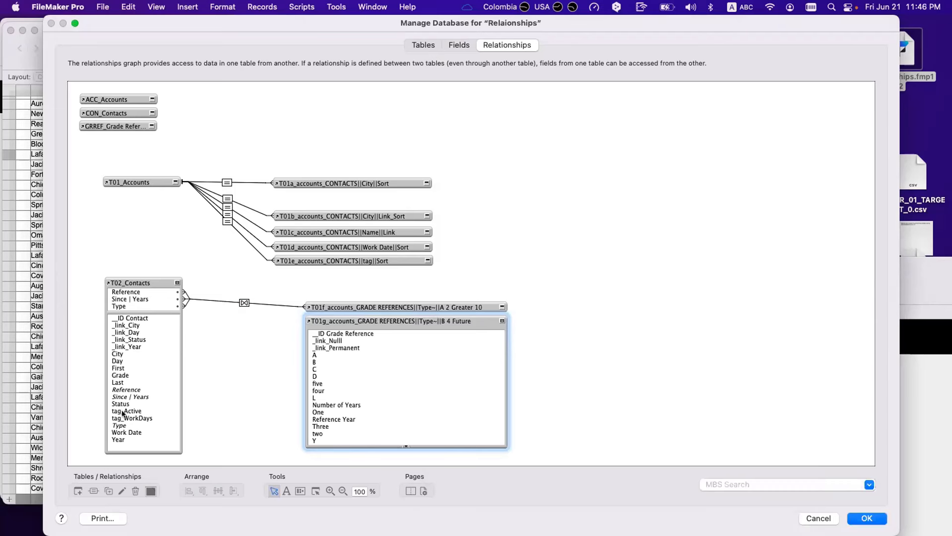
drag(121, 425, 321, 363)
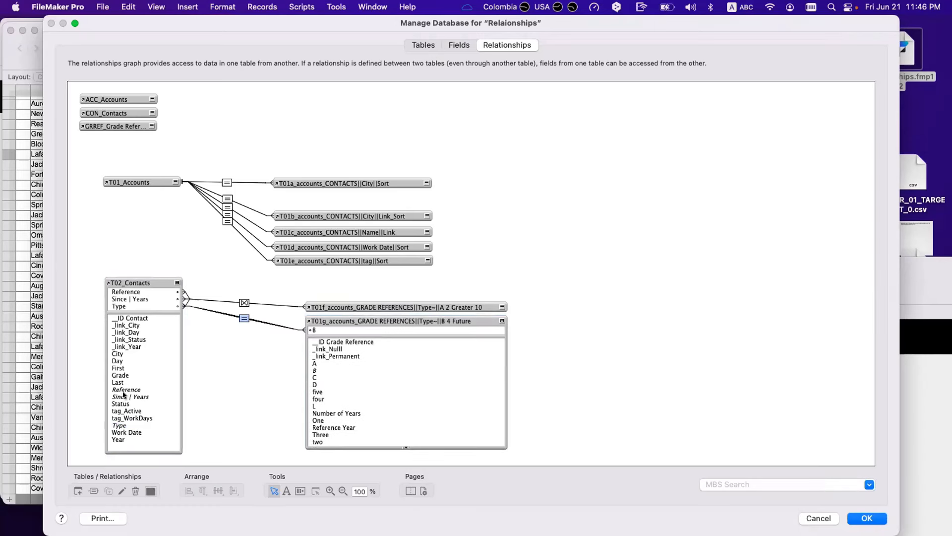
drag(124, 390, 316, 400)
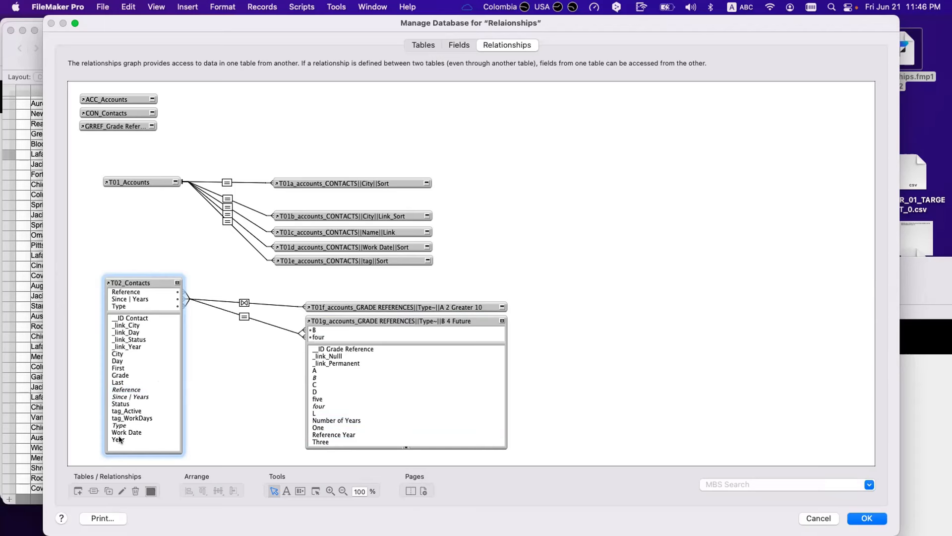
drag(119, 439, 331, 435)
- Change the operator between Year and Reference Year to > in the relationship to B 4 Future
double_click(244, 321)
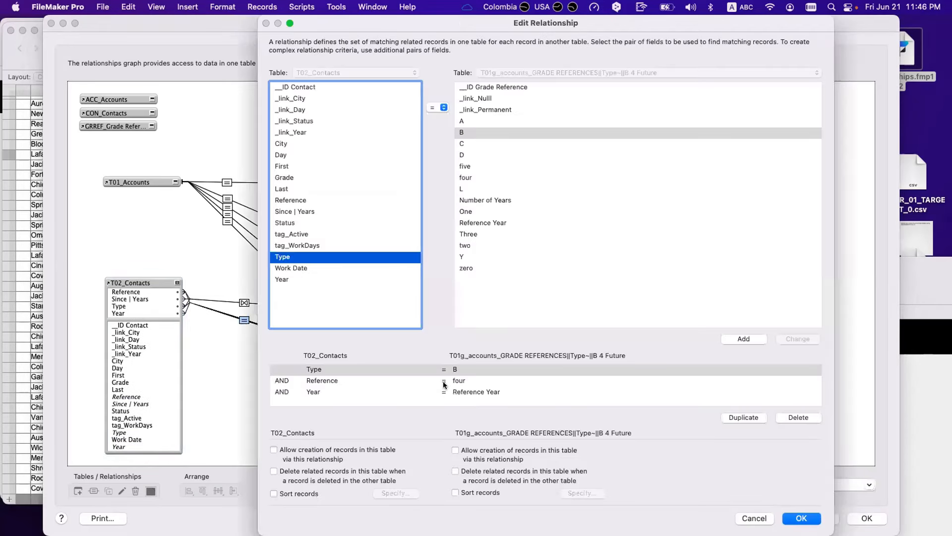
click(505, 391)
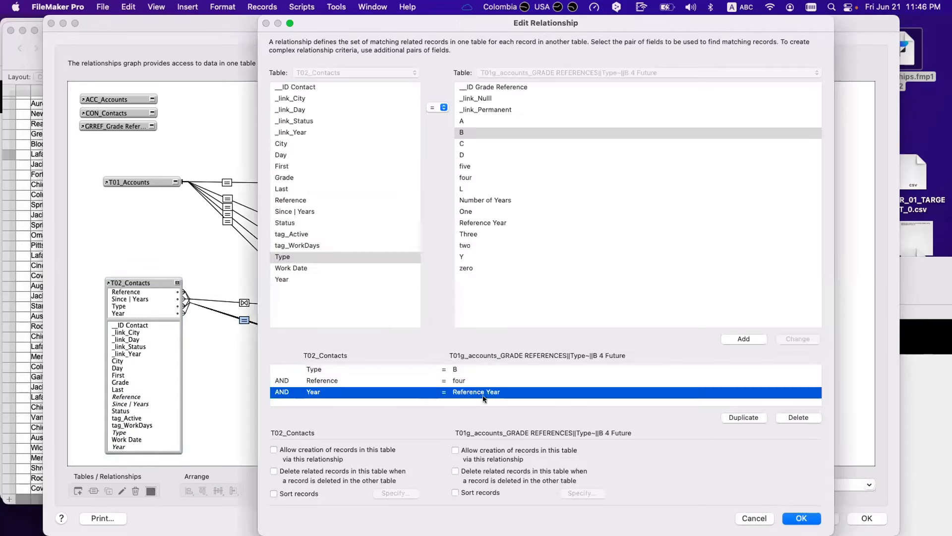
click(442, 109)
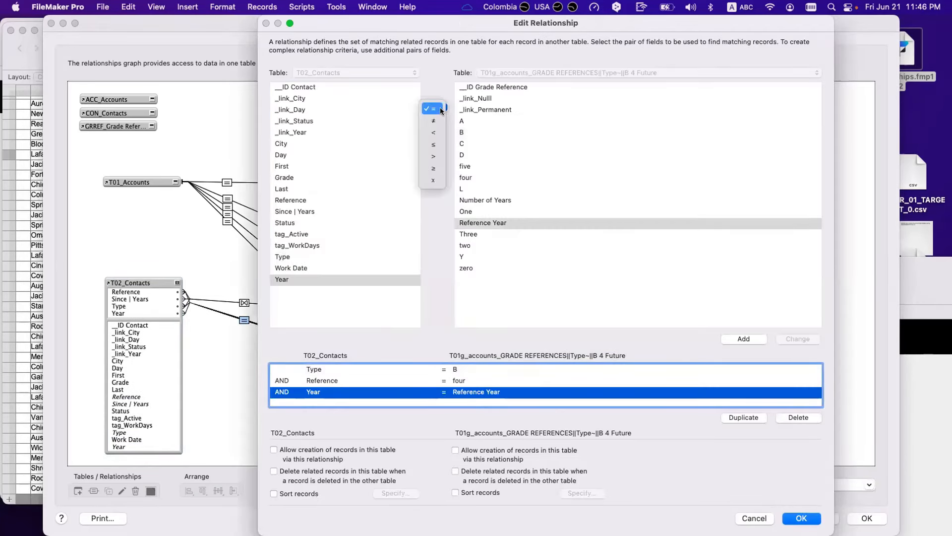
click(436, 157)
click(790, 339)
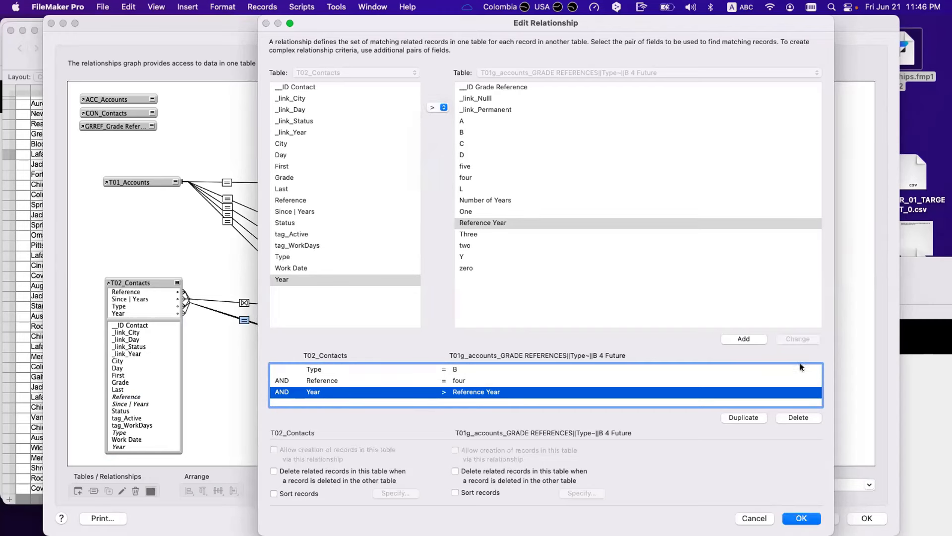
click(798, 518)
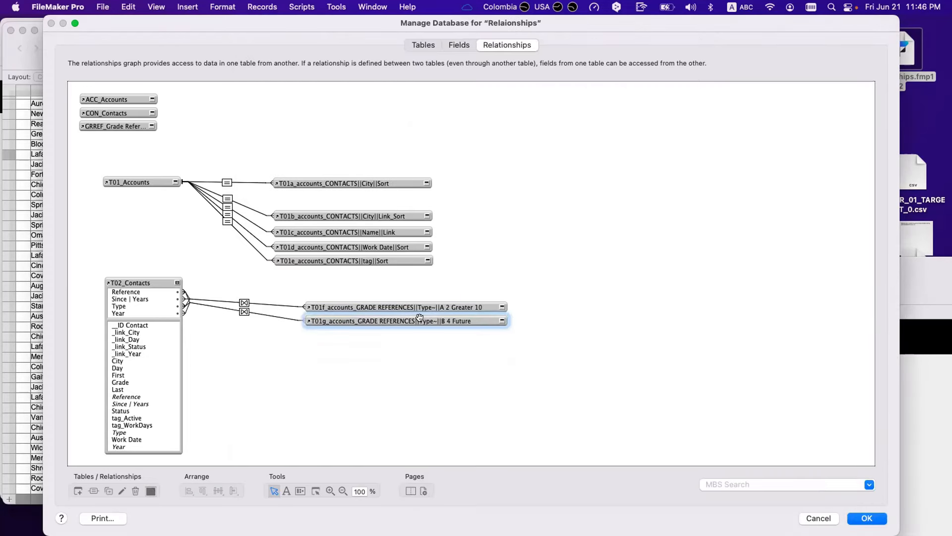
- Duplicate the B 4 Future occurrence and name the copy T01g_accounts_GRADE REFERENCES||Type~||B 5 Future
drag(420, 317, 420, 334)
double_click(420, 334)
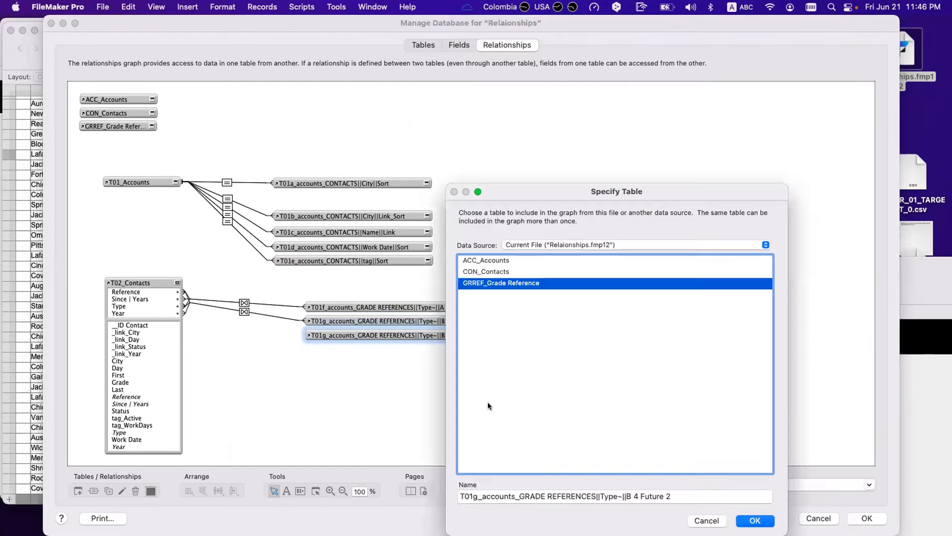
click(637, 496)
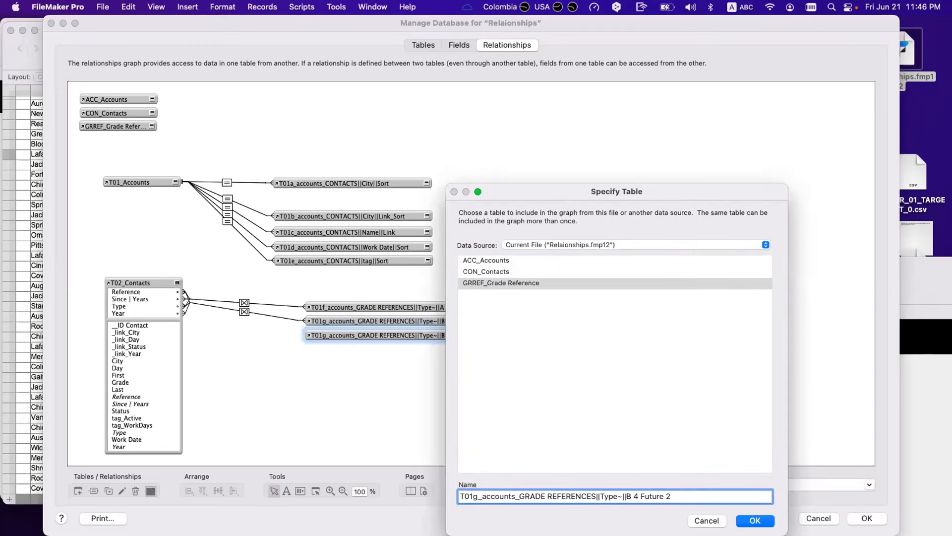
key(BackSpace)
text(5)
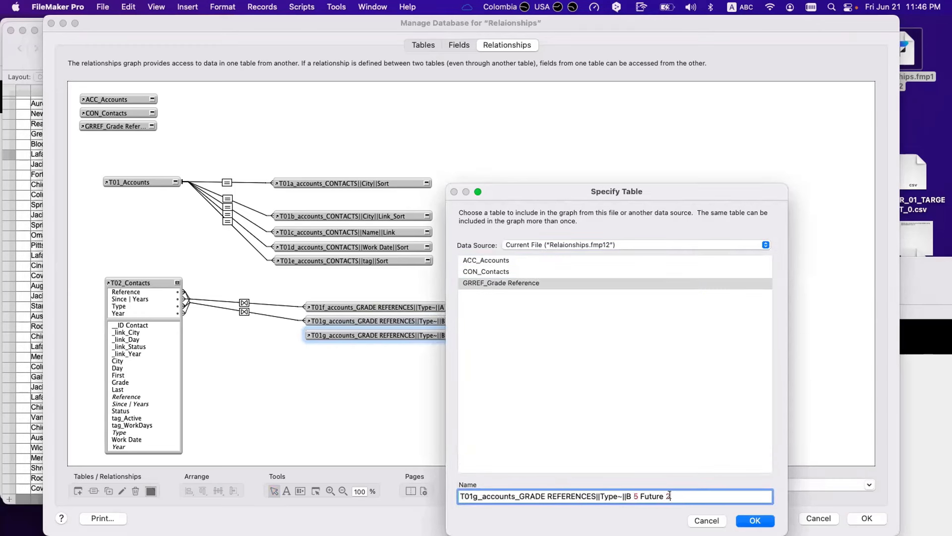
key(BackSpace)
key(BackSpace)
click(755, 521)
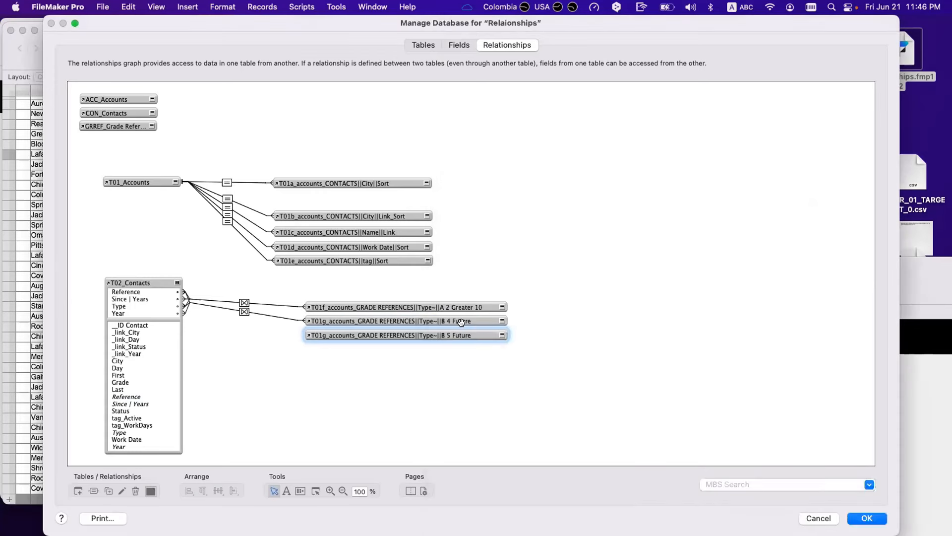
- Expand the B 5 Future occurrence and relate T02_Contacts to it by matching Type to B, Reference to four and Year to Reference Year
click(502, 334)
double_click(244, 311)
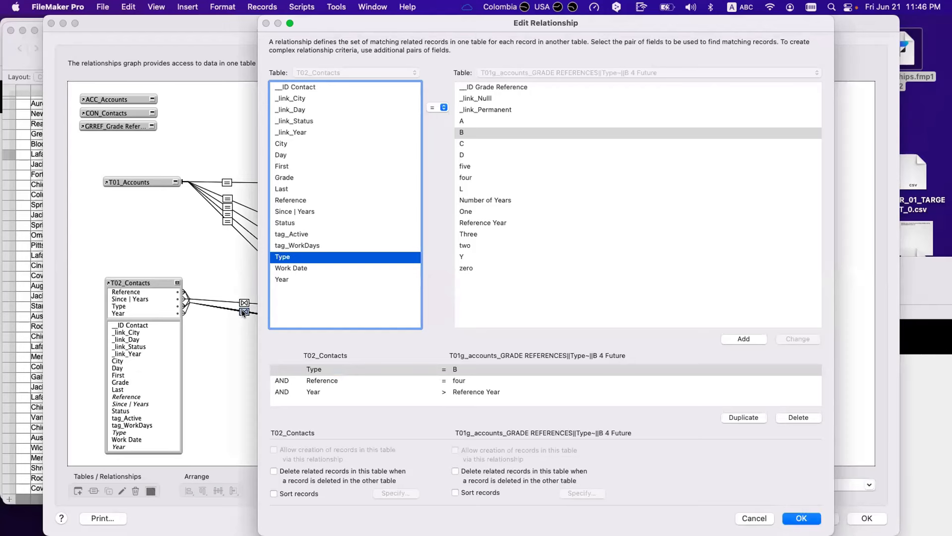
key(Escape)
drag(119, 432, 314, 377)
drag(127, 396, 339, 415)
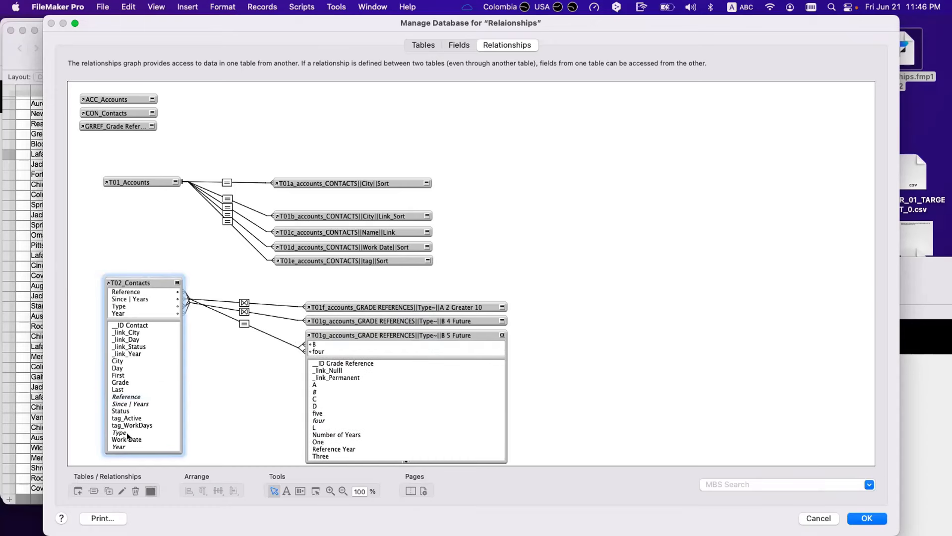
drag(122, 446, 319, 450)
- Change the operator between Year and Reference Year to > in the relationship to B 5 Future and collapse that occurrence
double_click(244, 326)
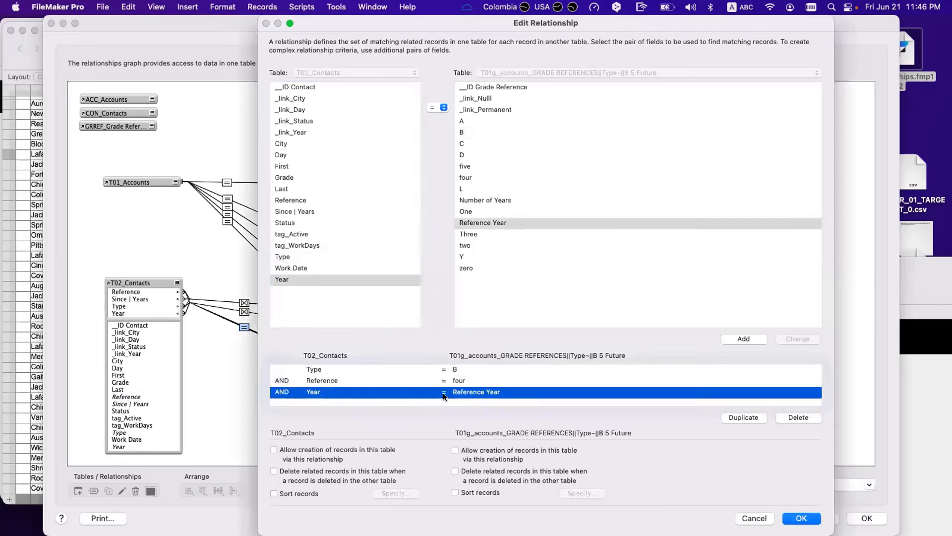
click(444, 396)
click(441, 107)
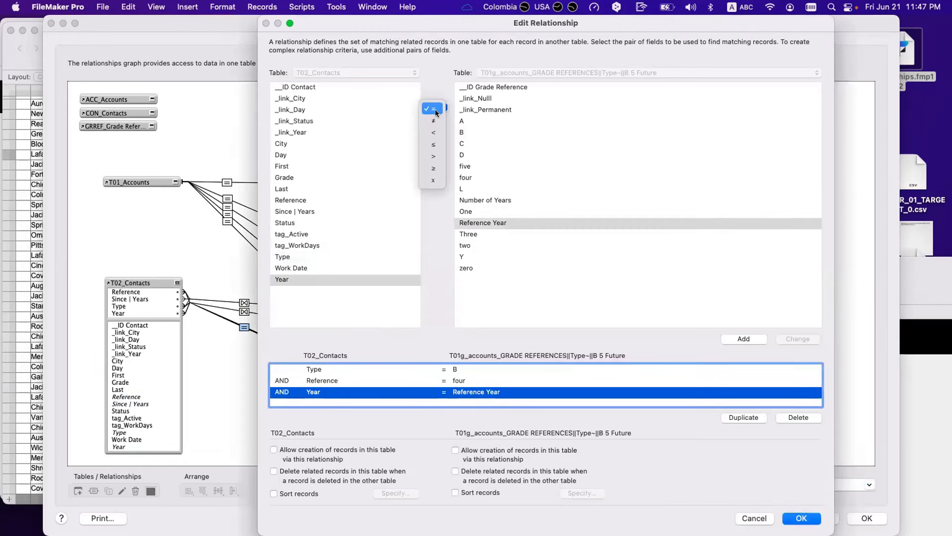
click(436, 154)
click(796, 339)
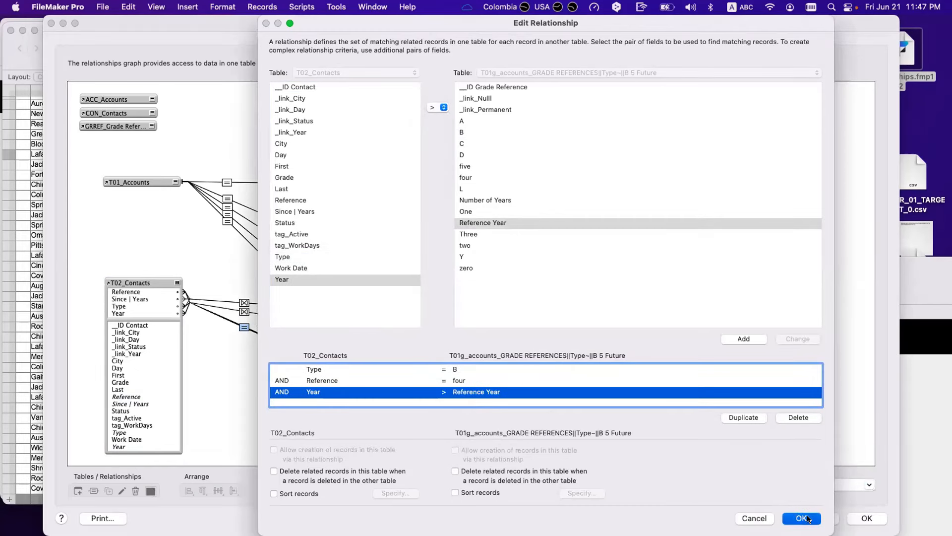
click(802, 518)
click(501, 335)
click(501, 334)
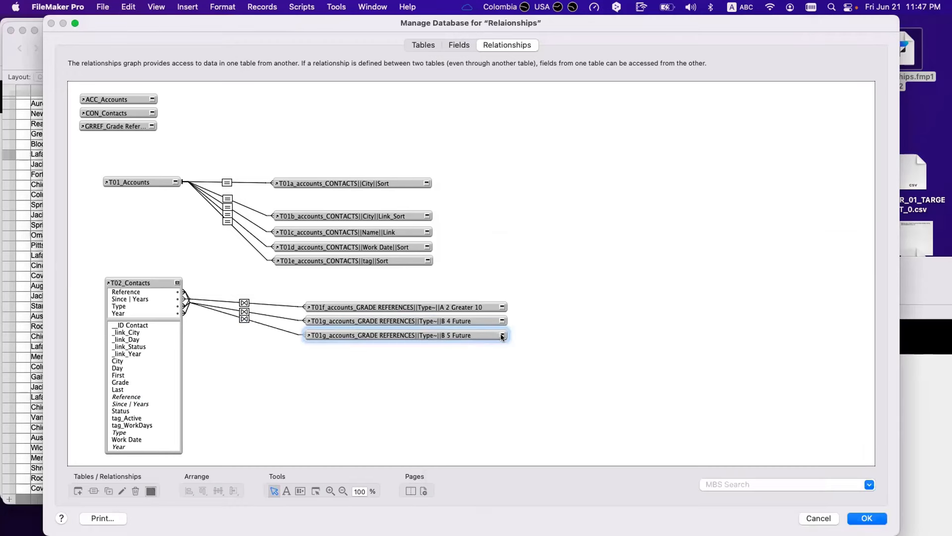
- Duplicate the B 5 Future occurrence and rename the original as T01h_accounts_GRADE REFERENCES||Type~||B 5 Future
key(super+d)
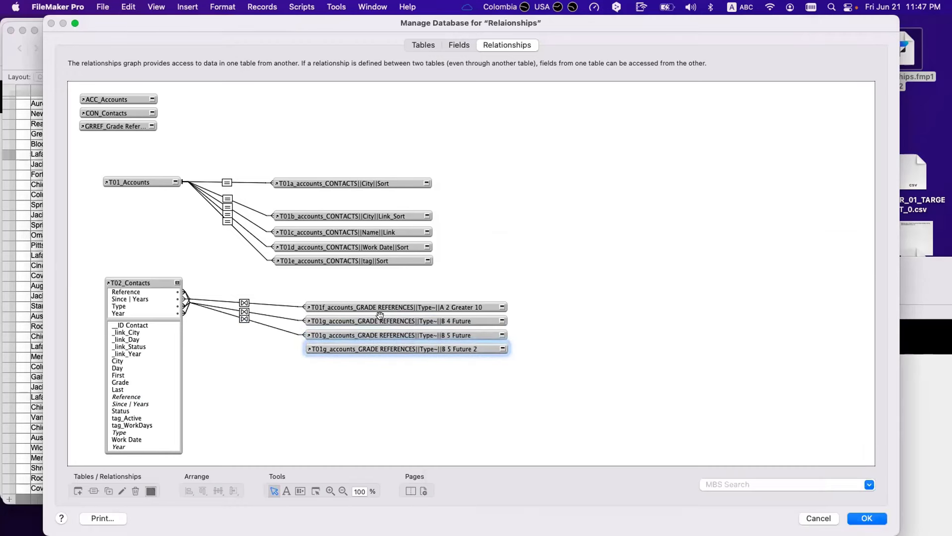
double_click(358, 335)
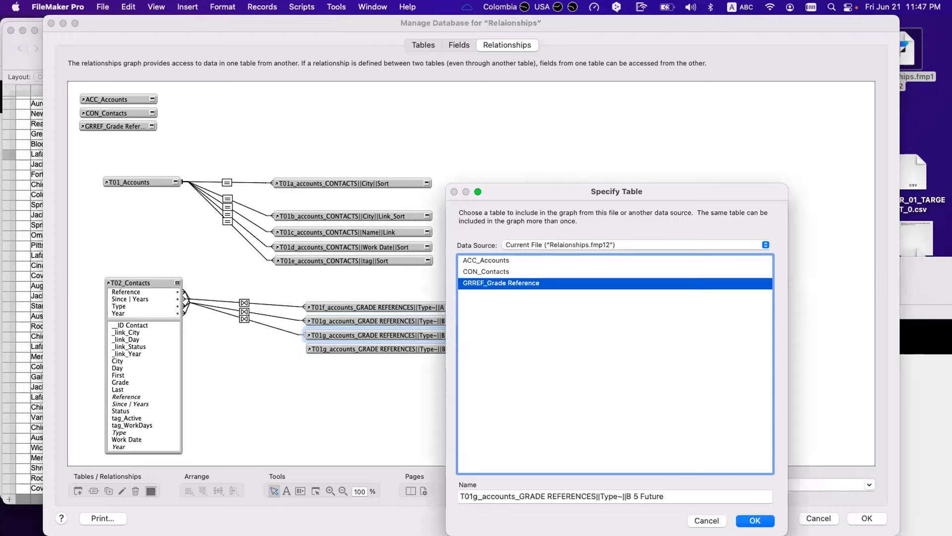
click(471, 492)
key(Delete)
text(h)
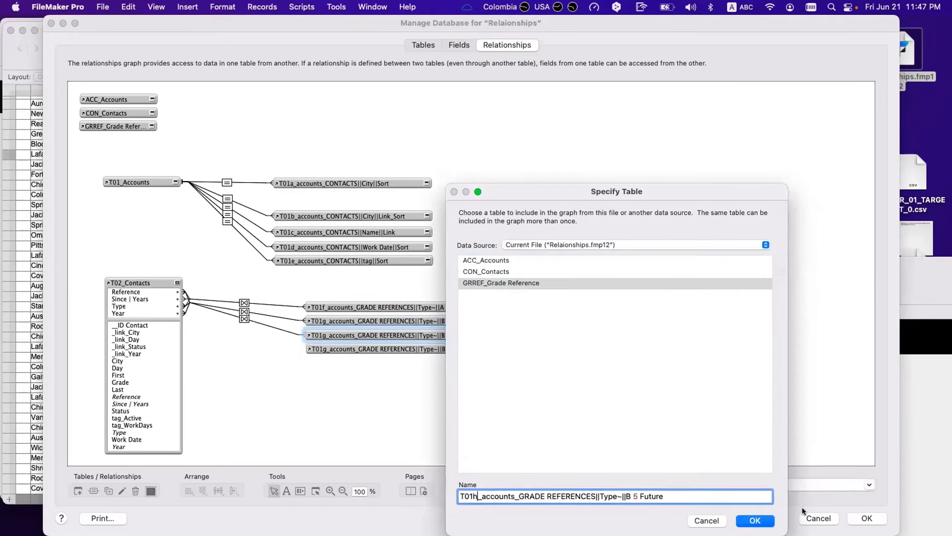
click(755, 521)
- Rename the duplicated B 5 Future 2 occurrence as T01i_accounts_GRADE REFERENCES||Type~||C 1 Passed and expand it
double_click(373, 348)
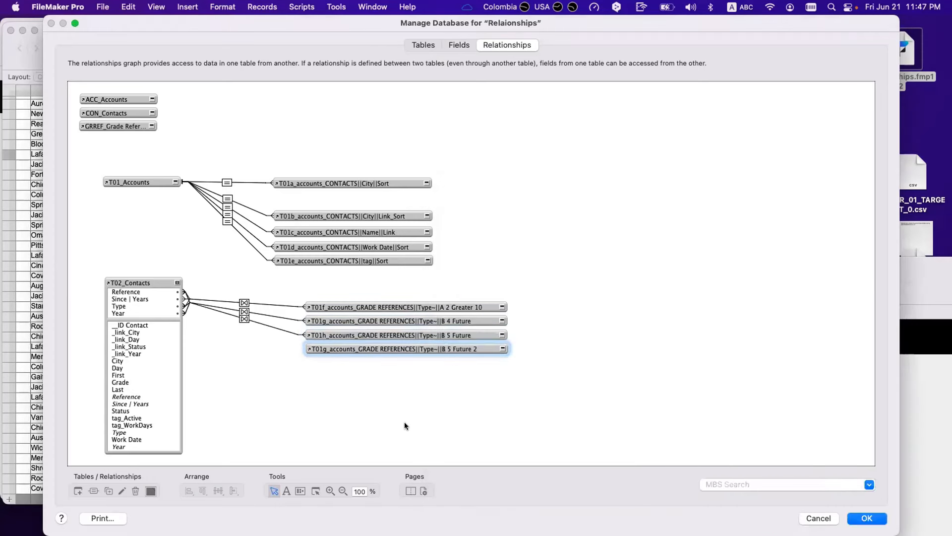
click(474, 496)
key(Delete)
text(i)
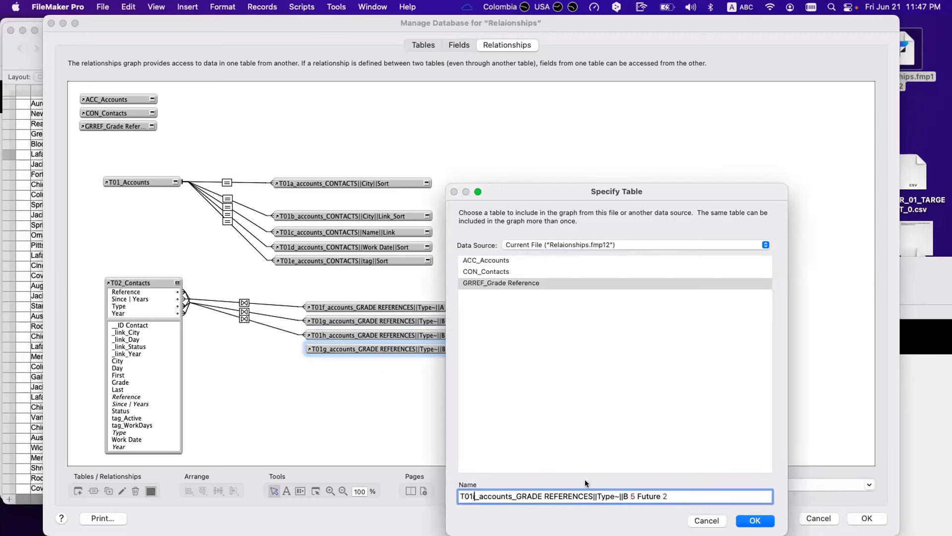
click(673, 495)
key(BackSpace)
key(BackSpace)
key(BackSpace)
text(C)
click(630, 494)
key(Delete)
text(1)
double_click(638, 495)
text(Passe)
click(739, 520)
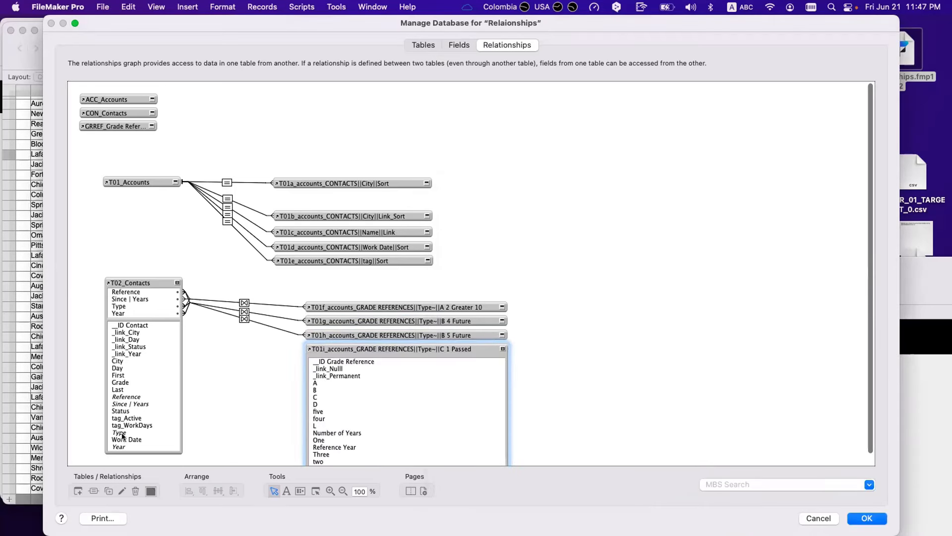
- Relate T02_Contacts to the C 1 Passed occurrence with Type = C, Reference = One and Year ≤ Reference Year
drag(122, 435, 316, 396)
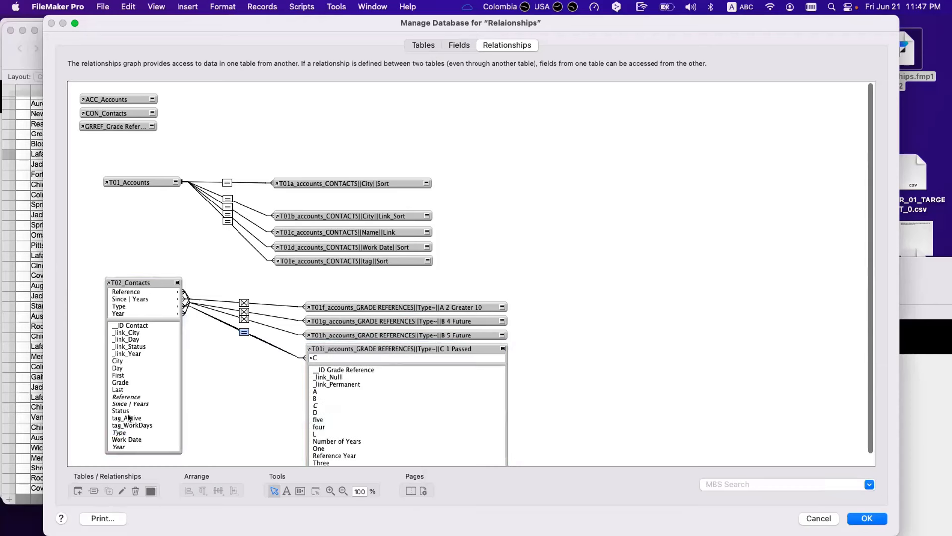
drag(128, 397, 337, 440)
double_click(245, 330)
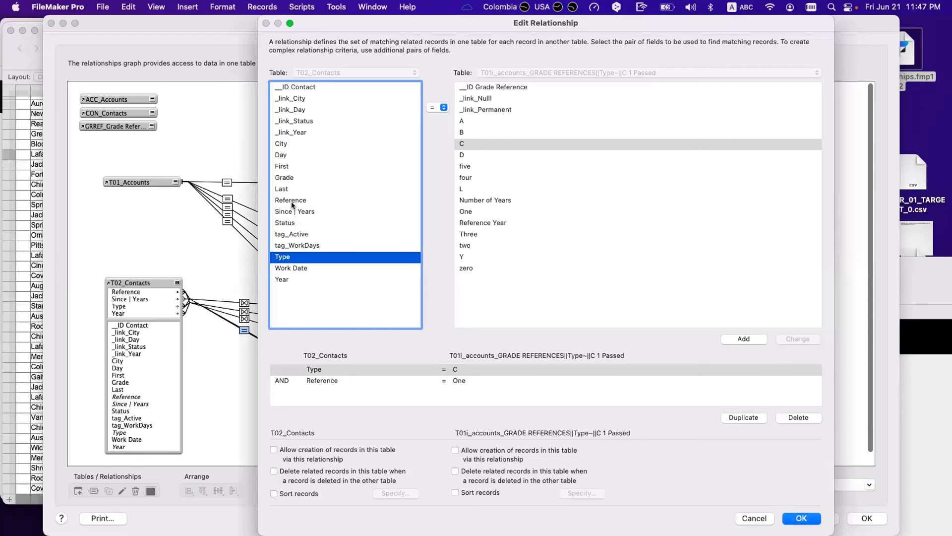
click(298, 277)
click(495, 222)
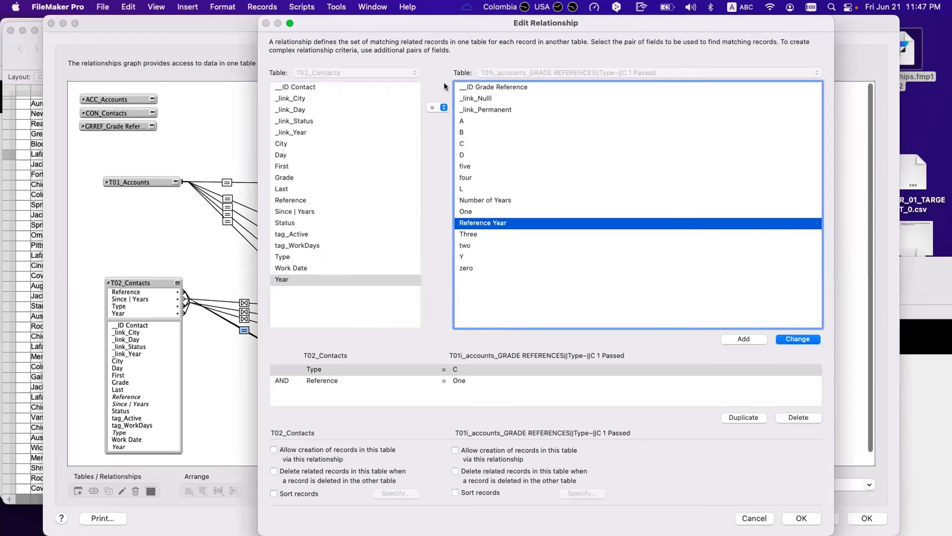
click(439, 108)
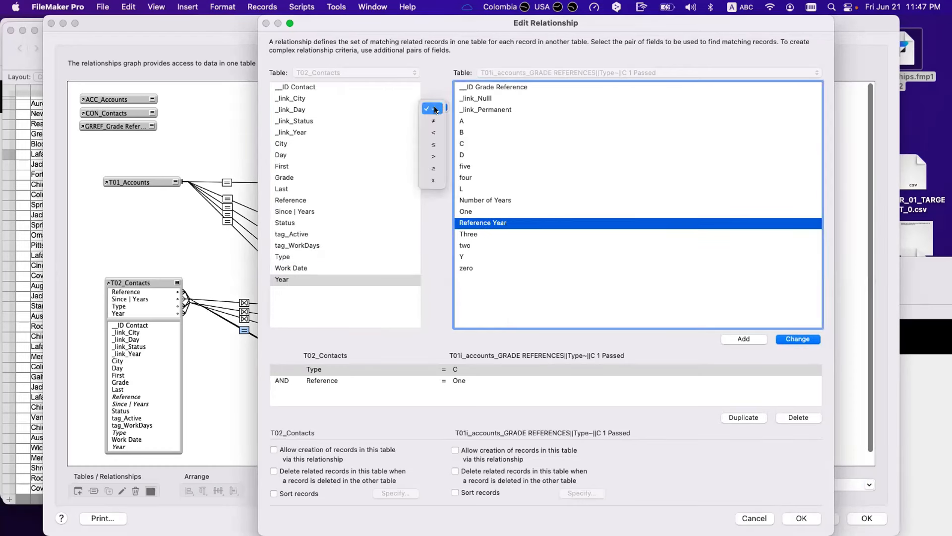
click(436, 145)
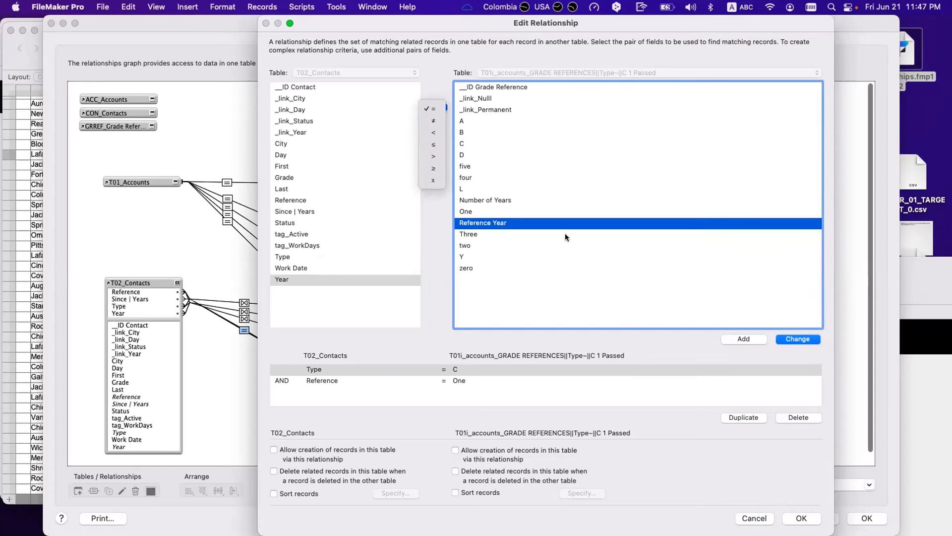
click(736, 339)
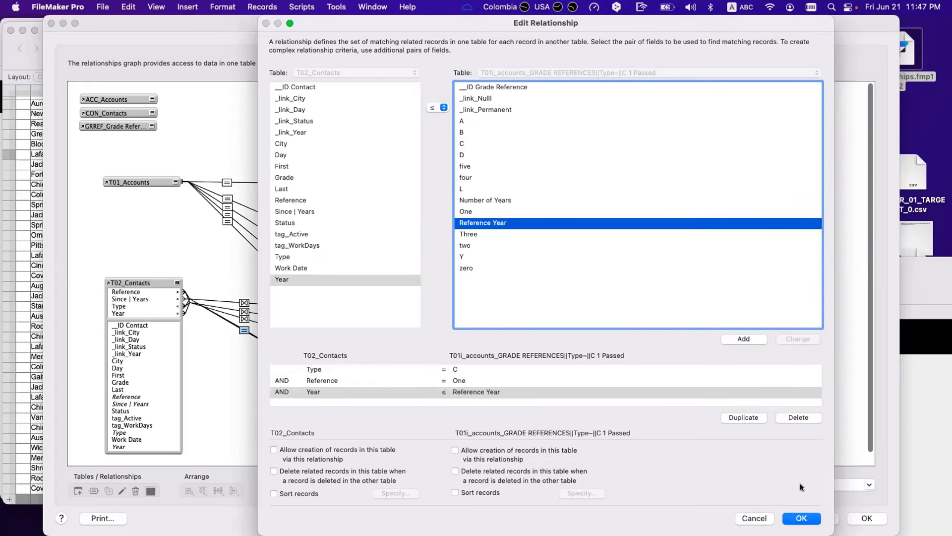
click(801, 517)
- Collapse and duplicate the C 1 Passed occurrence, then rename the duplicate as T01j_accounts_GRADE REFERENCES||Type~||D More 10
click(500, 349)
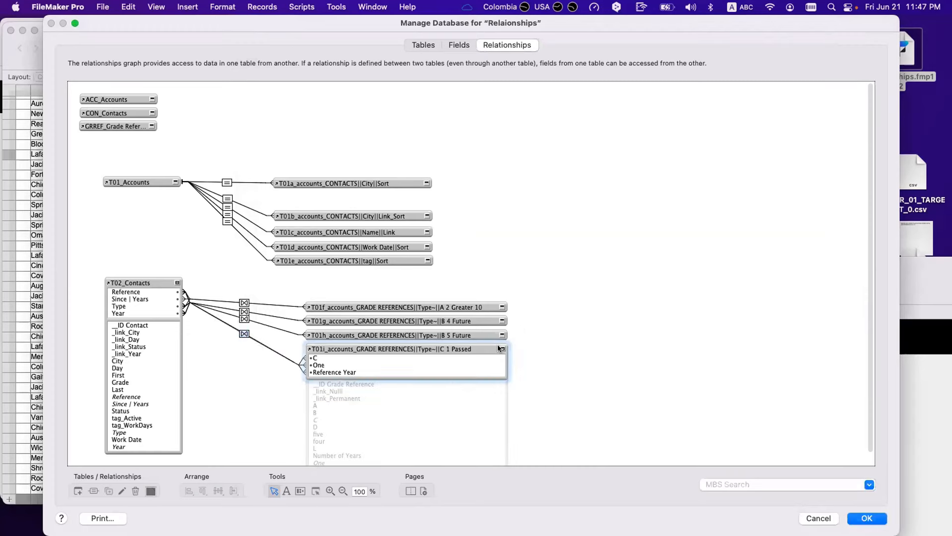
key(super+d)
double_click(440, 363)
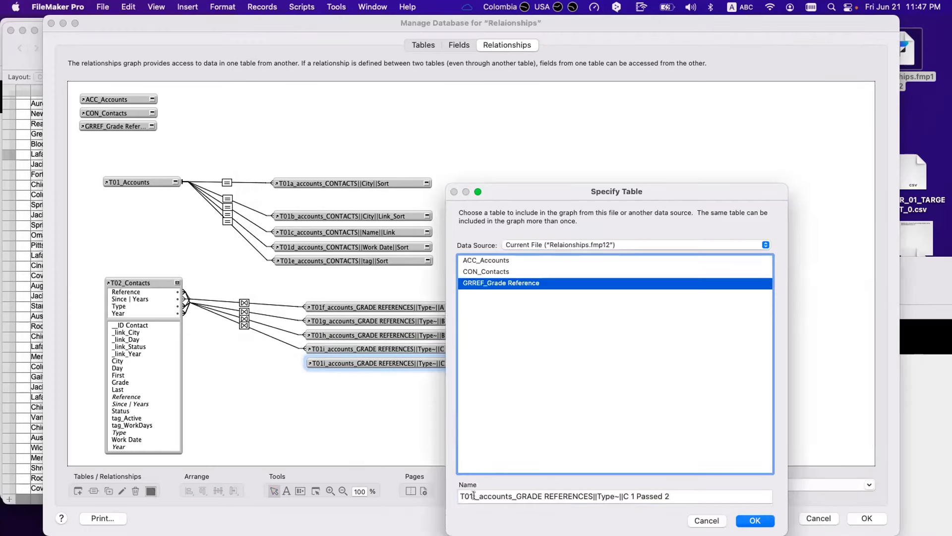
click(473, 495)
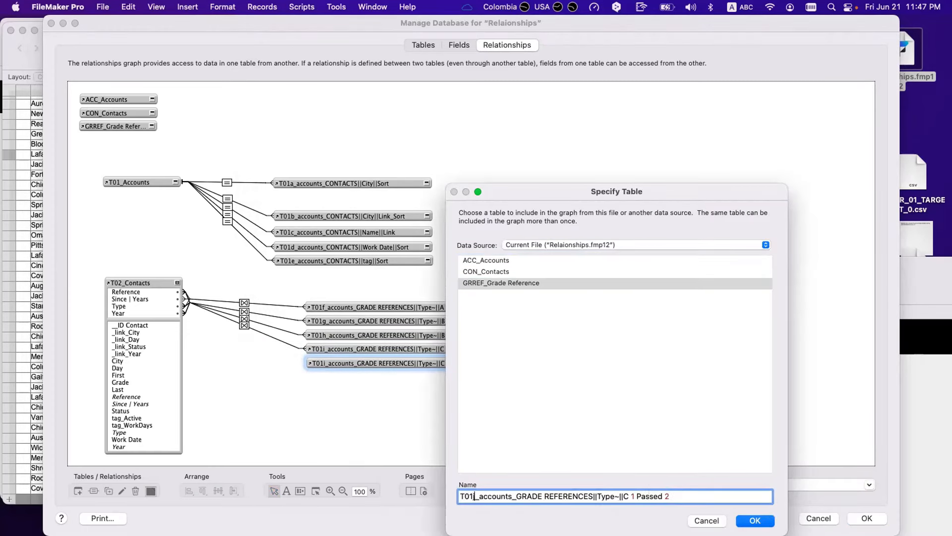
text(j)
click(634, 496)
key(BackSpace)
key(BackSpace)
key(BackSpace)
text(DMre 10o)
key(Return)
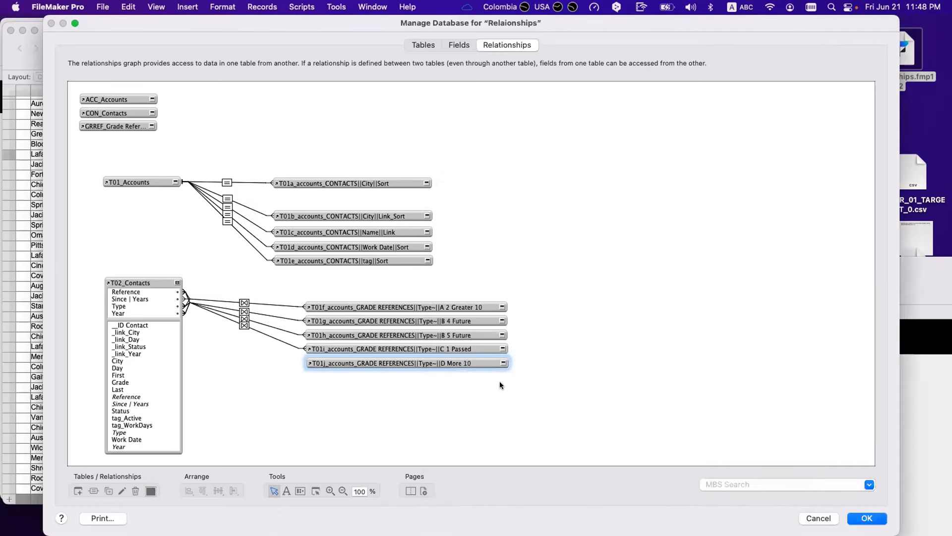
- Rename the D More 10 occurrence as T01j_accounts_GRADE REFERENCES||Type~||D Greater 10 and expand it
double_click(478, 363)
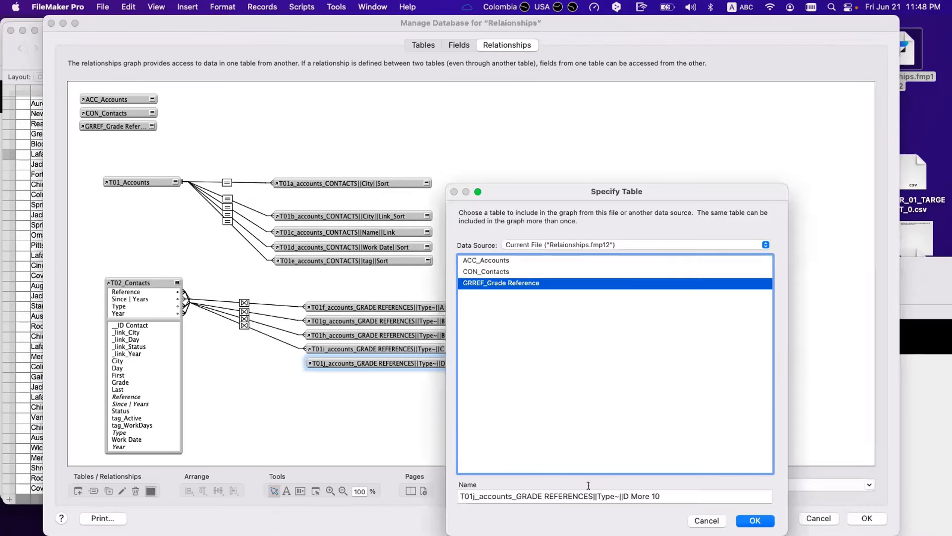
click(636, 495)
double_click(636, 495)
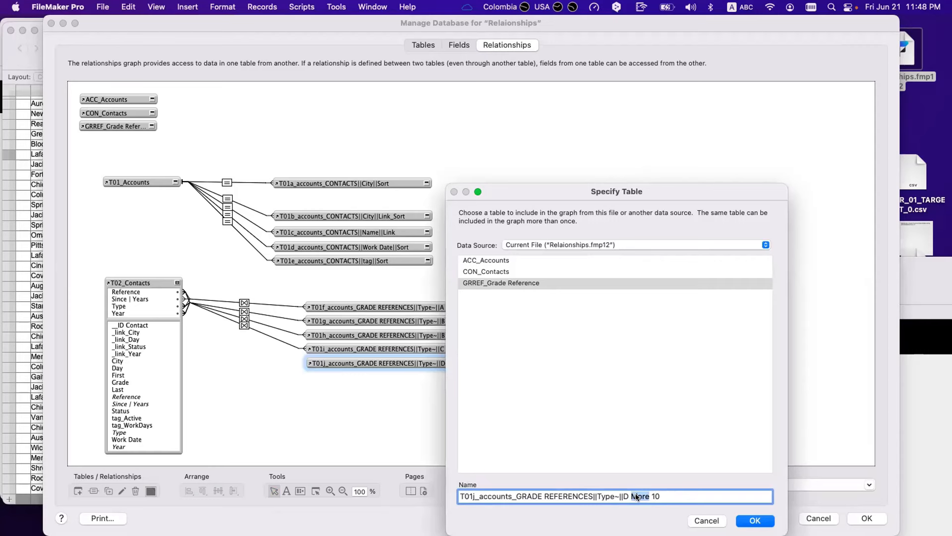
text(Greter)
click(741, 520)
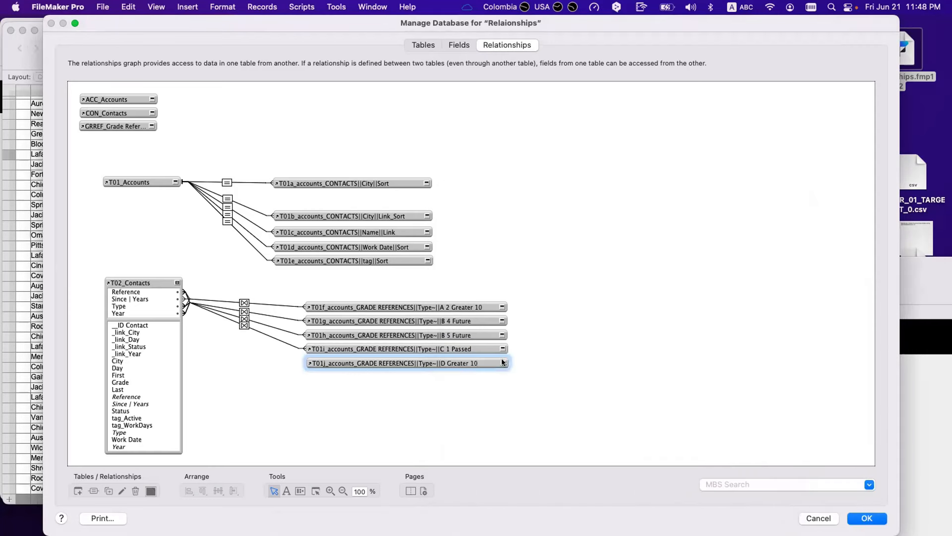
click(503, 363)
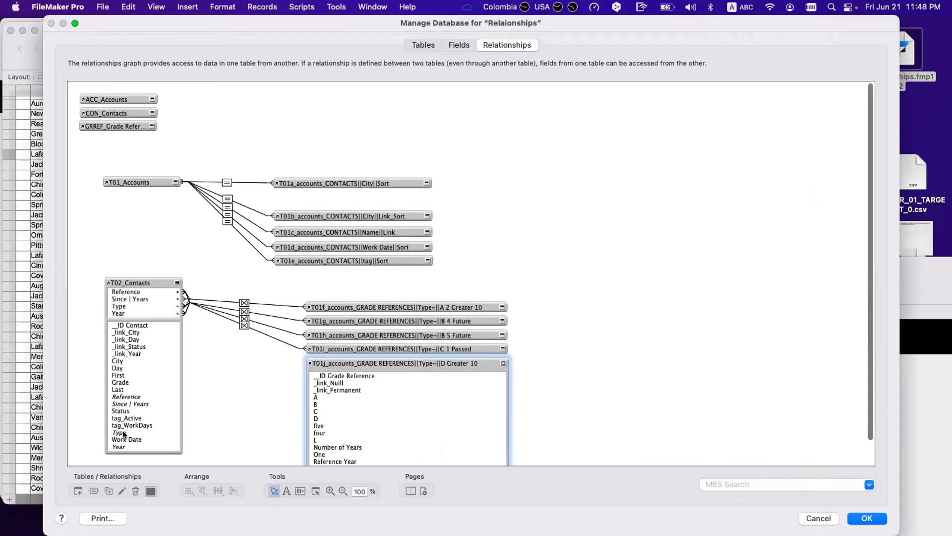
- Relate T02_Contacts to the D Greater 10 occurrence with Type = D and Since | Years > Number of Years, and collapse that occurrence
drag(127, 434, 312, 419)
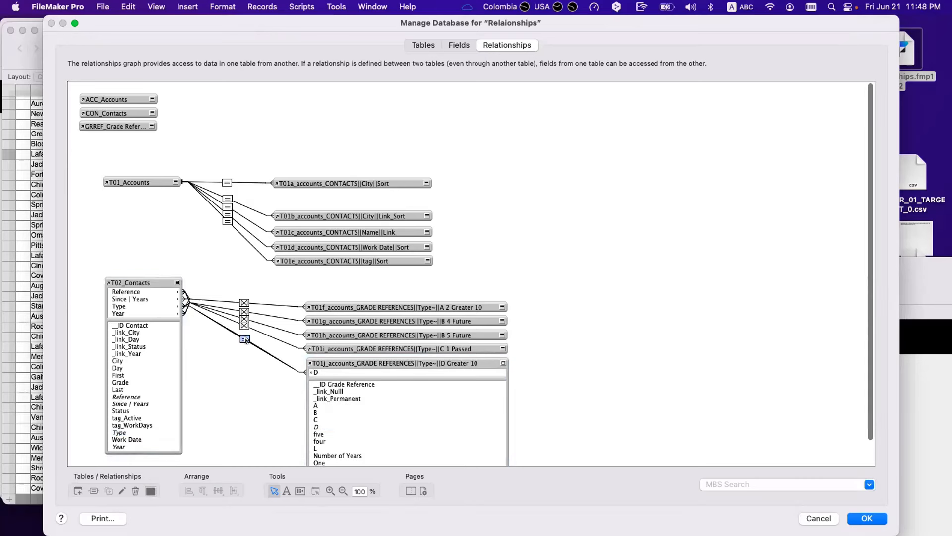
double_click(245, 340)
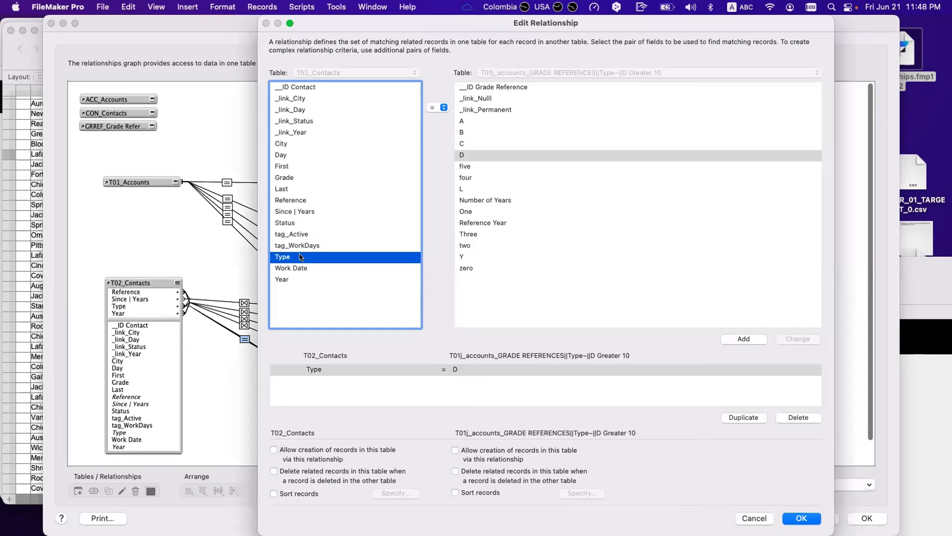
click(299, 211)
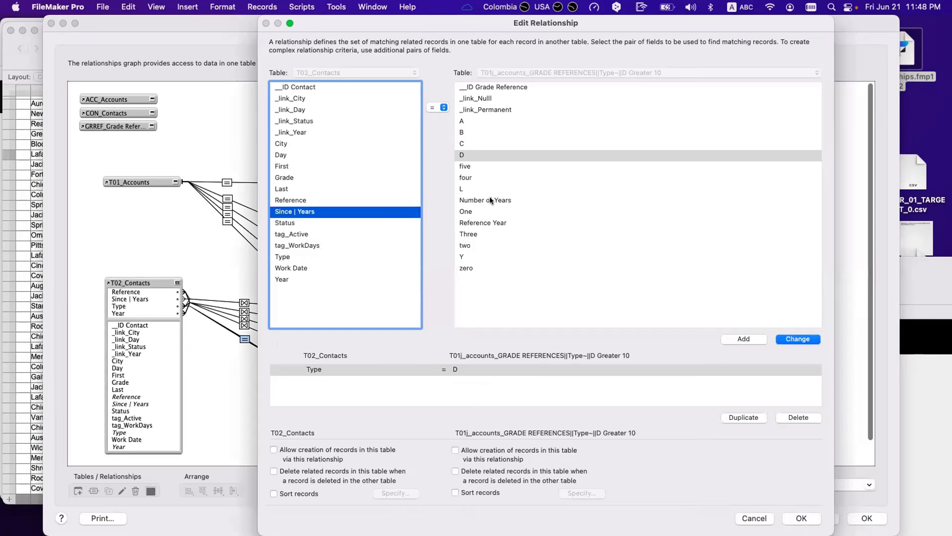
click(490, 200)
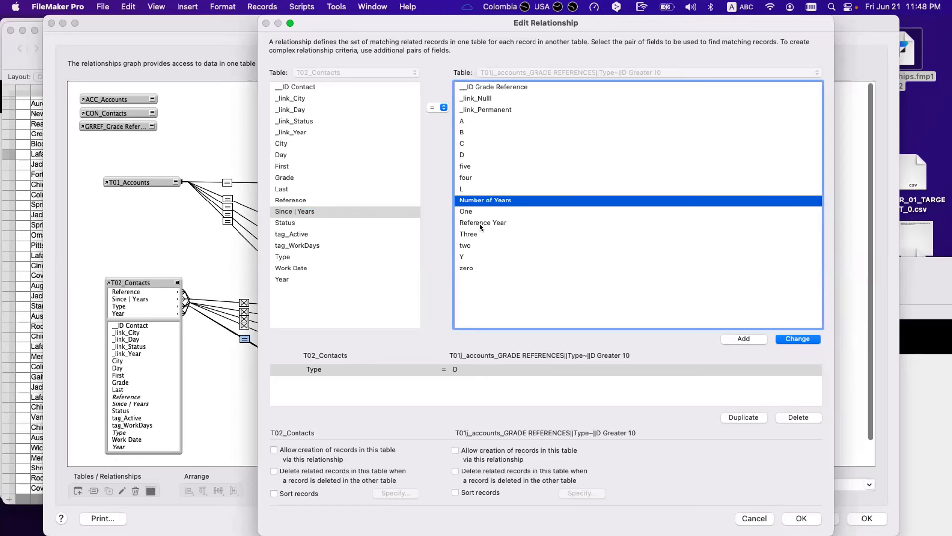
click(437, 108)
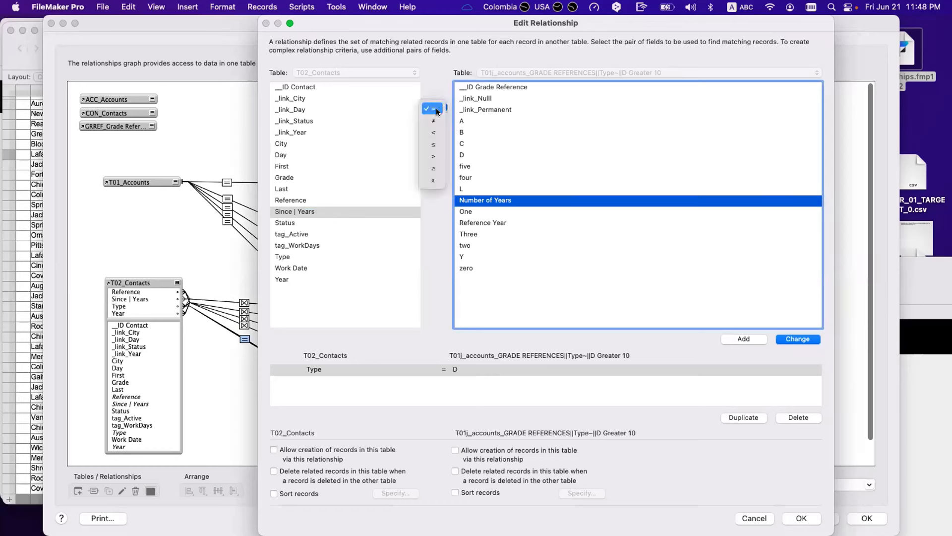
click(440, 152)
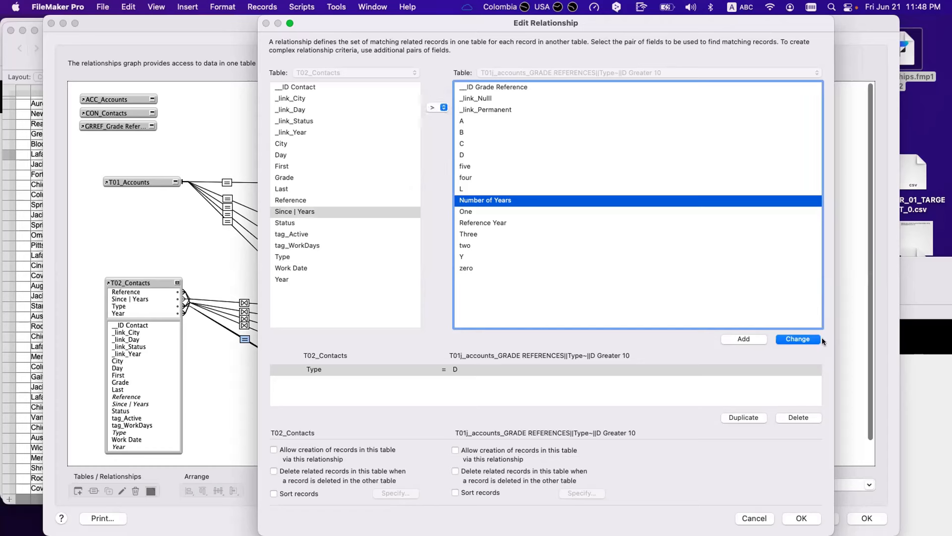
click(758, 339)
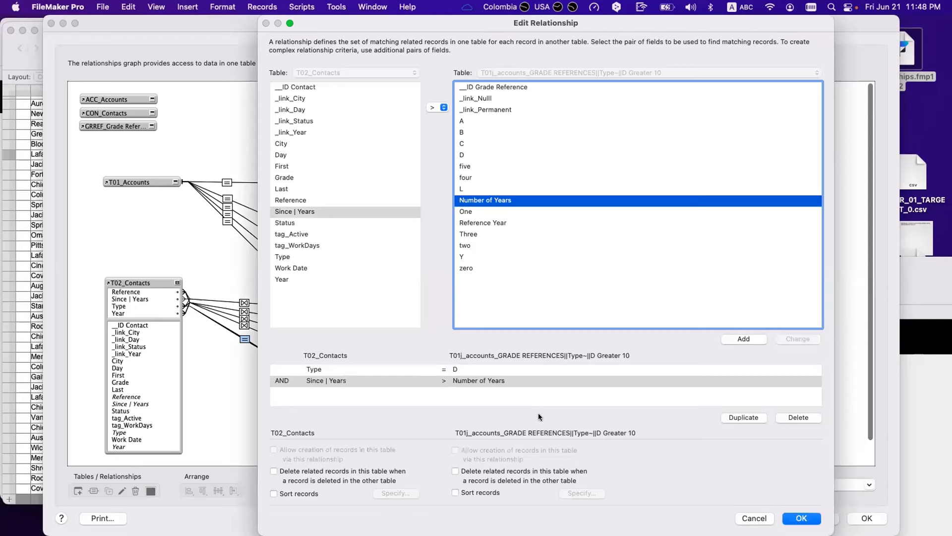
click(798, 519)
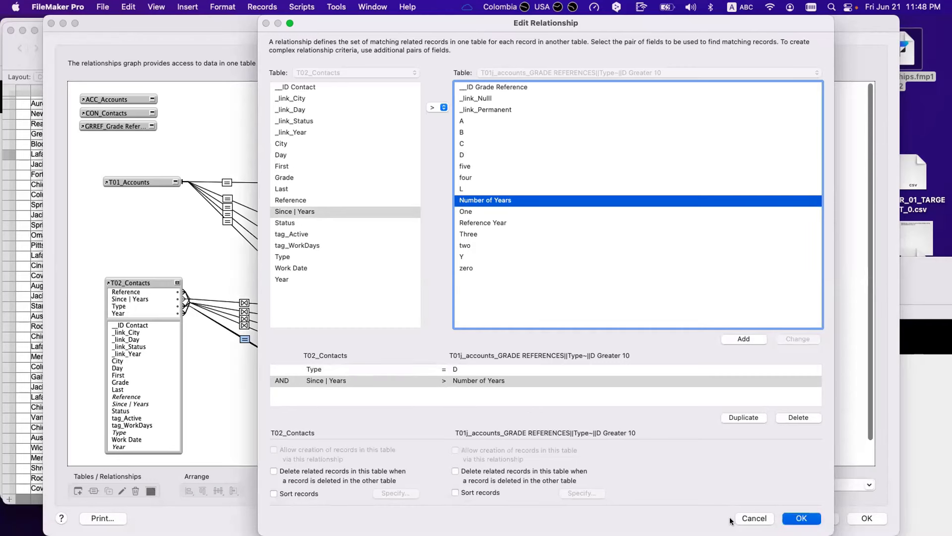
click(503, 363)
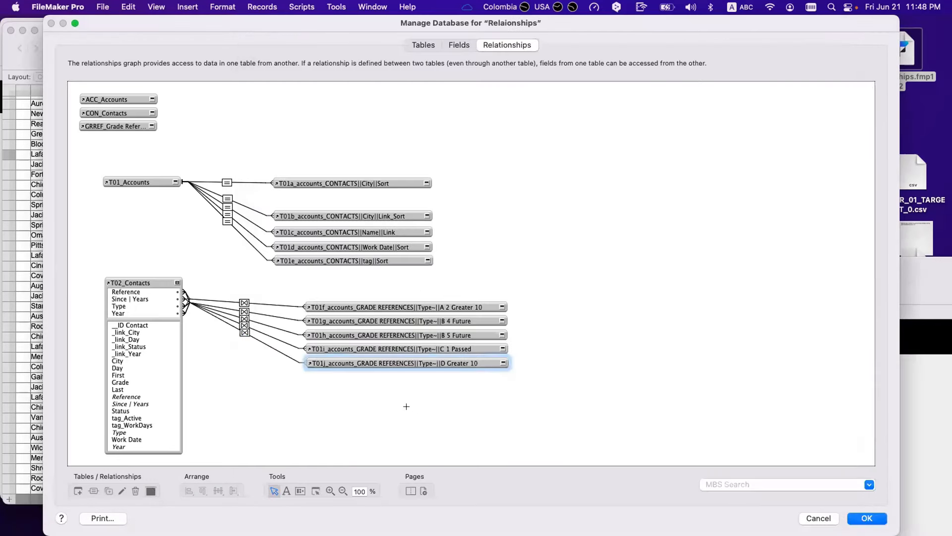
- Collapse T02_Contacts, move it down level with its grade reference occurrences, and save the relationships graph changes
click(176, 283)
drag(165, 282, 165, 323)
click(167, 303)
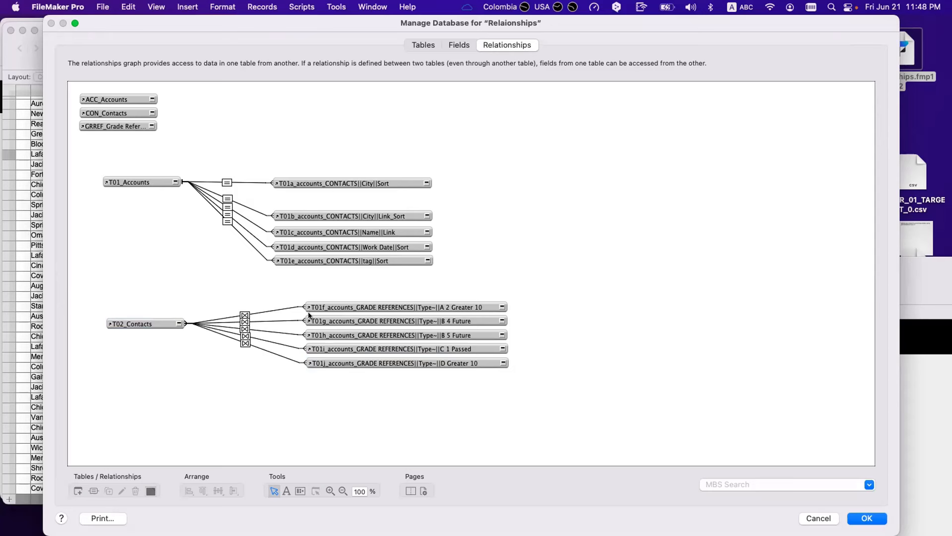
click(867, 519)
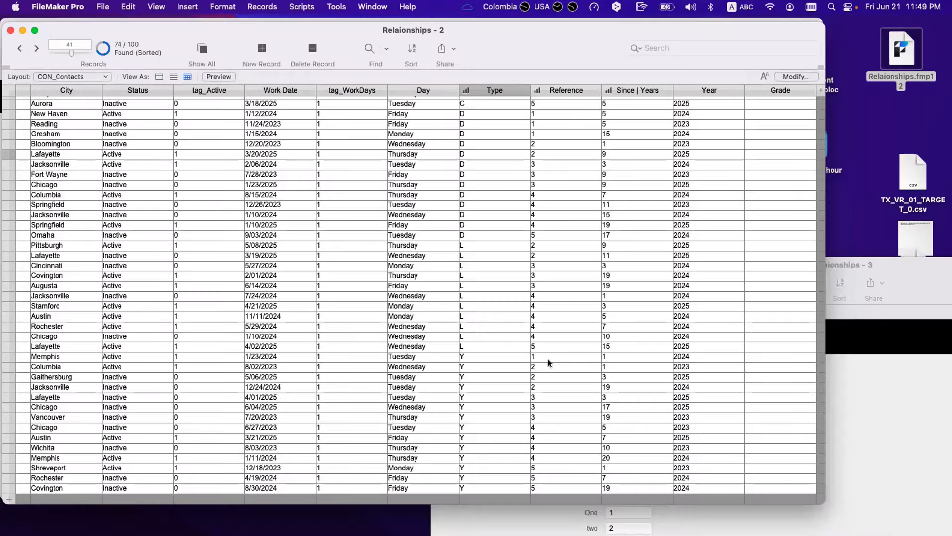
- Compare a type D contact's Type, Reference and Since | Years values with the Grade Reference record in its own window
click(469, 224)
click(597, 226)
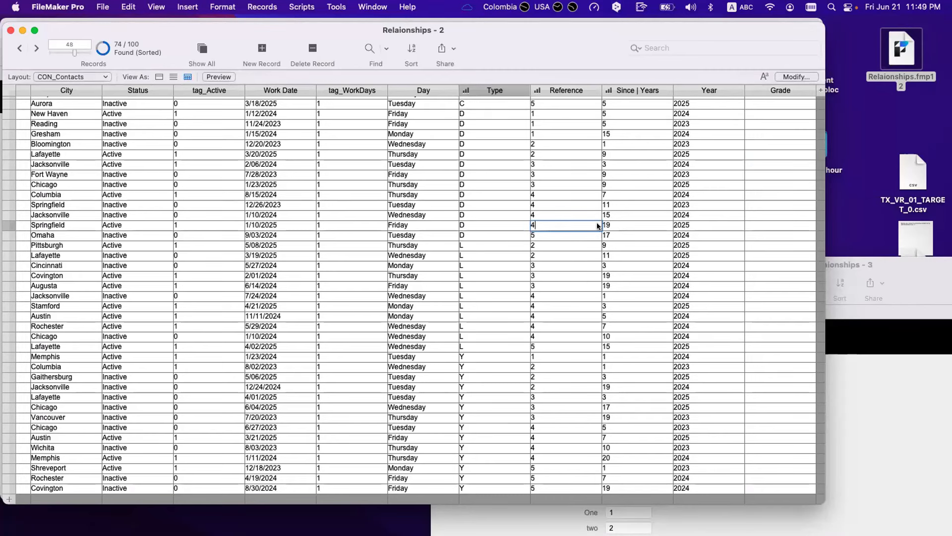
click(608, 224)
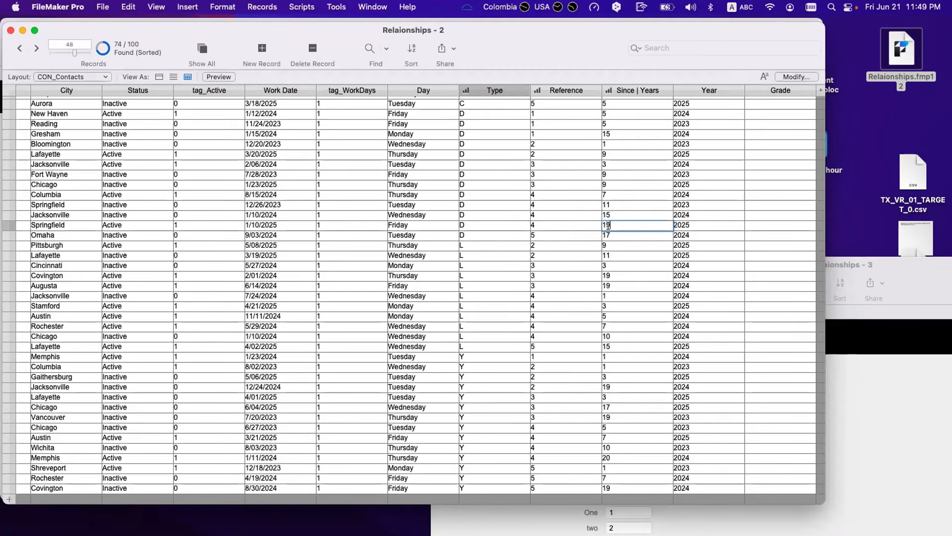
click(874, 408)
drag(612, 261, 752, 146)
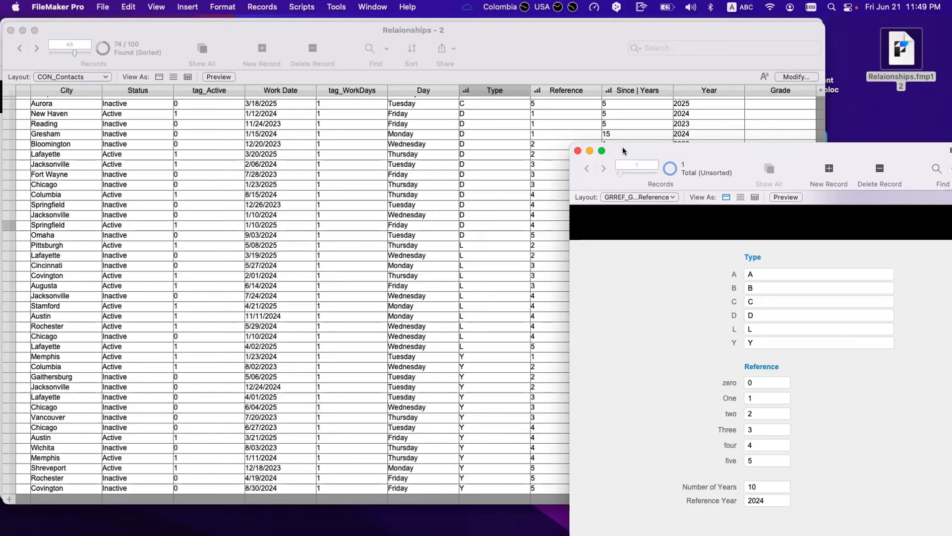
drag(623, 147, 650, 172)
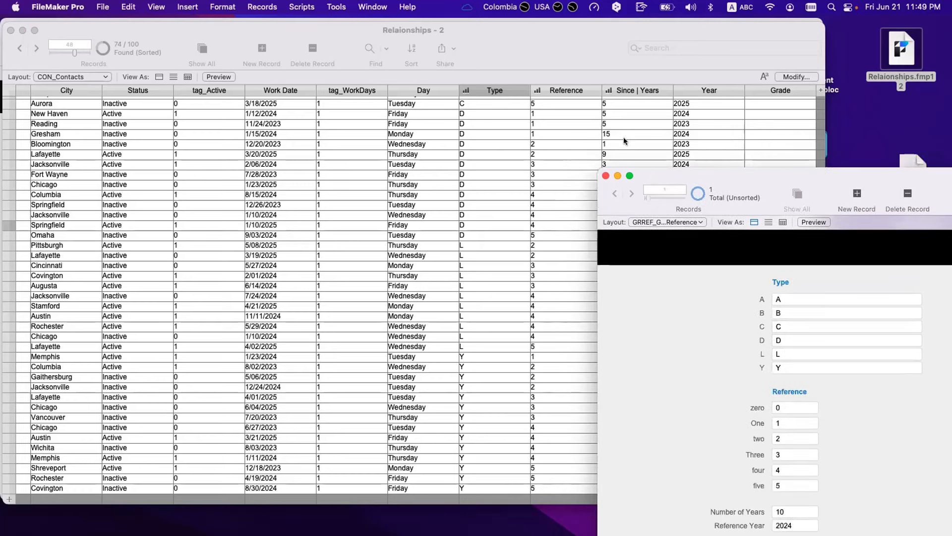
click(736, 122)
scroll(749, 115, up, 6)
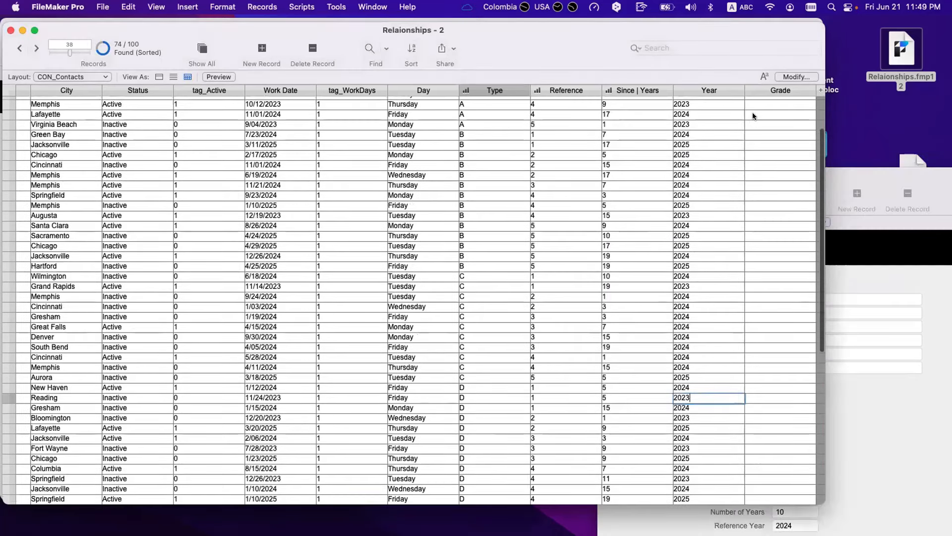
click(752, 115)
drag(673, 40, 576, 34)
key(super+equal)
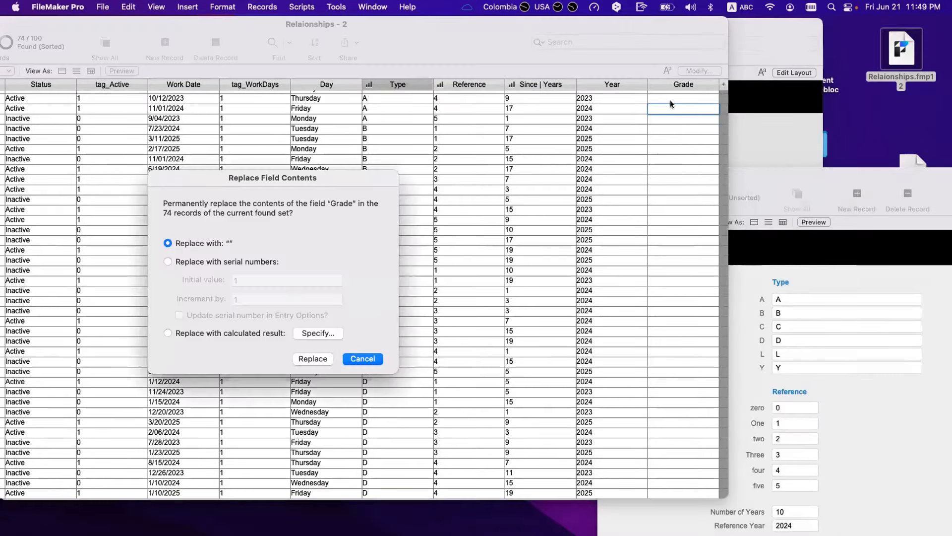
click(333, 334)
click(107, 59)
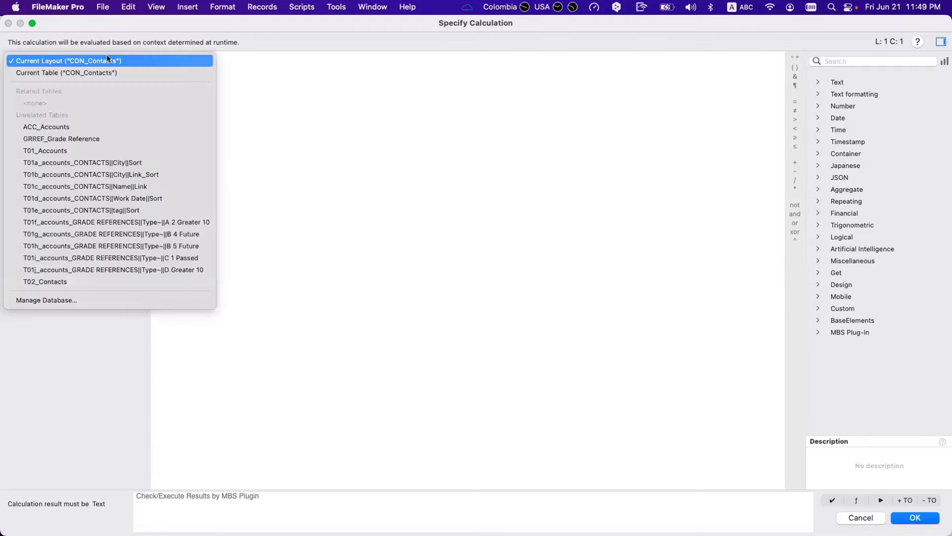
key(Escape)
key(Escape)
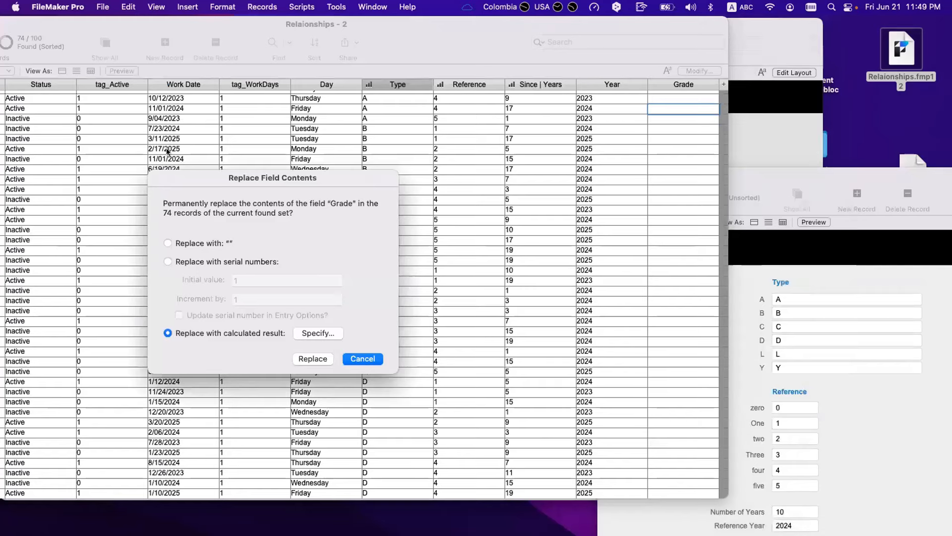
key(Escape)
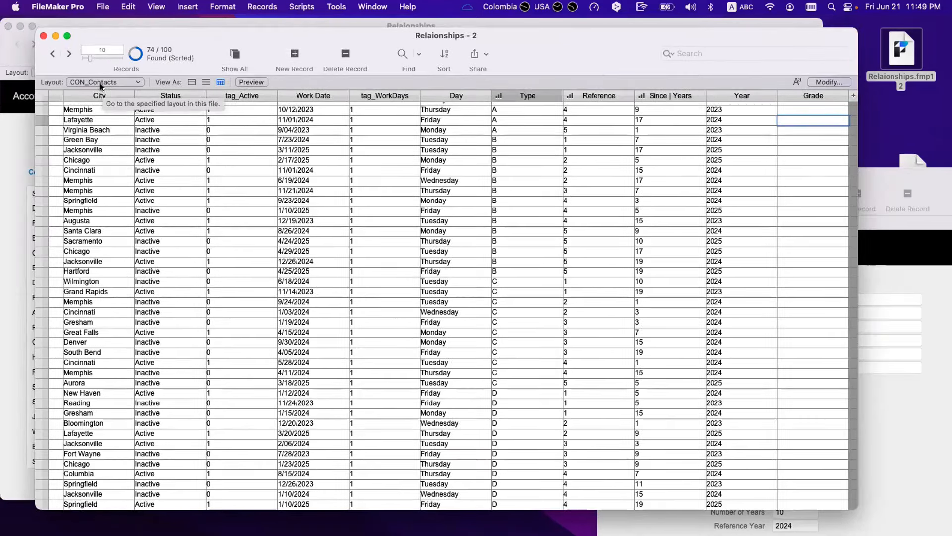
- Switch to the Contacts layout and check in Layout mode which table occurrence it is based on
click(102, 83)
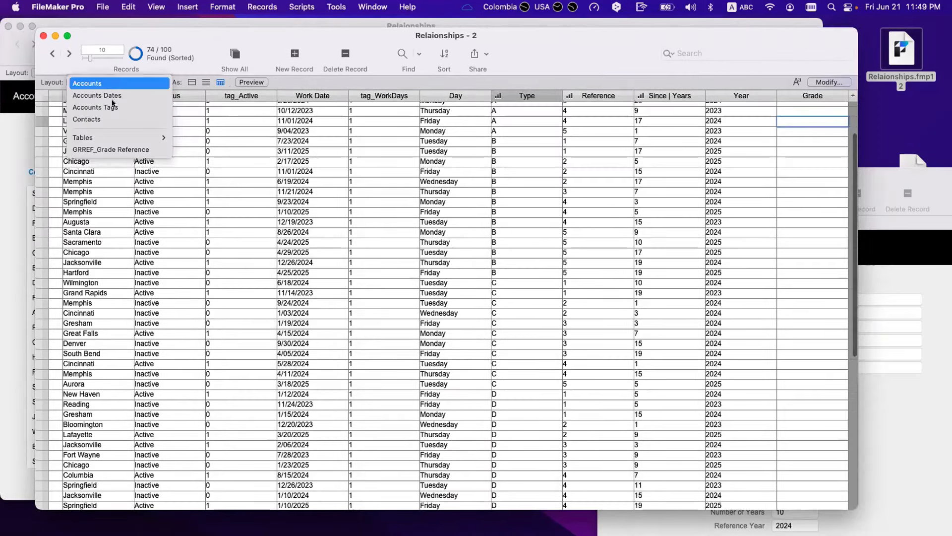
mouse_move(123, 140)
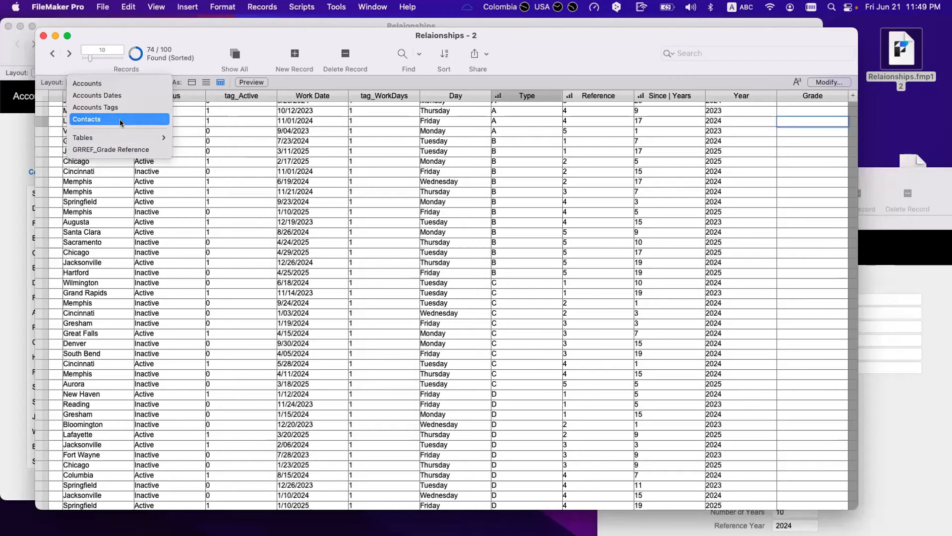
click(129, 119)
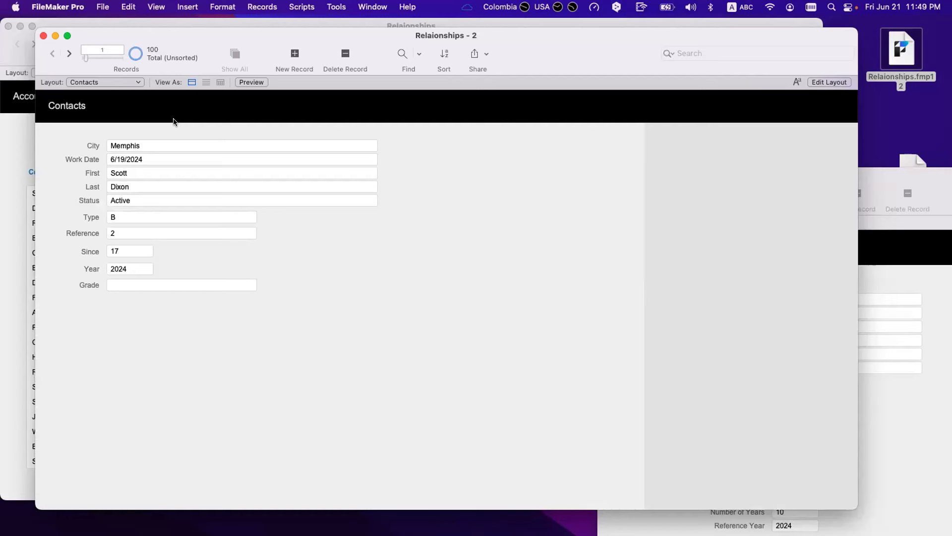
key(super+shift+d)
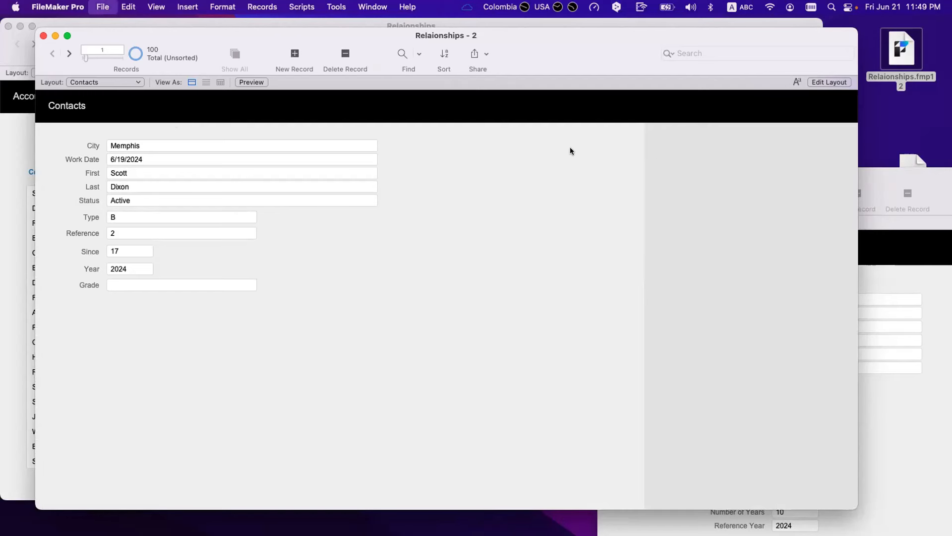
key(Return)
key(super+l)
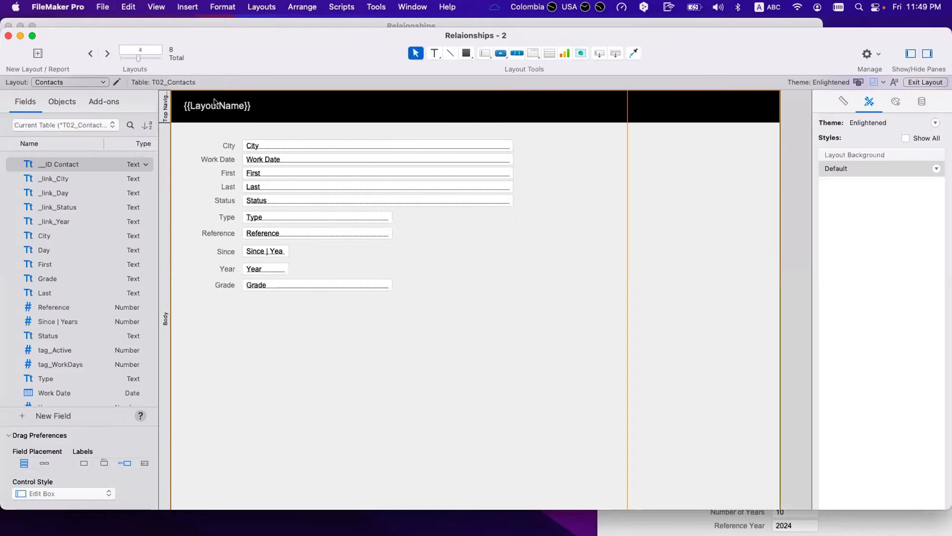
key(super+b)
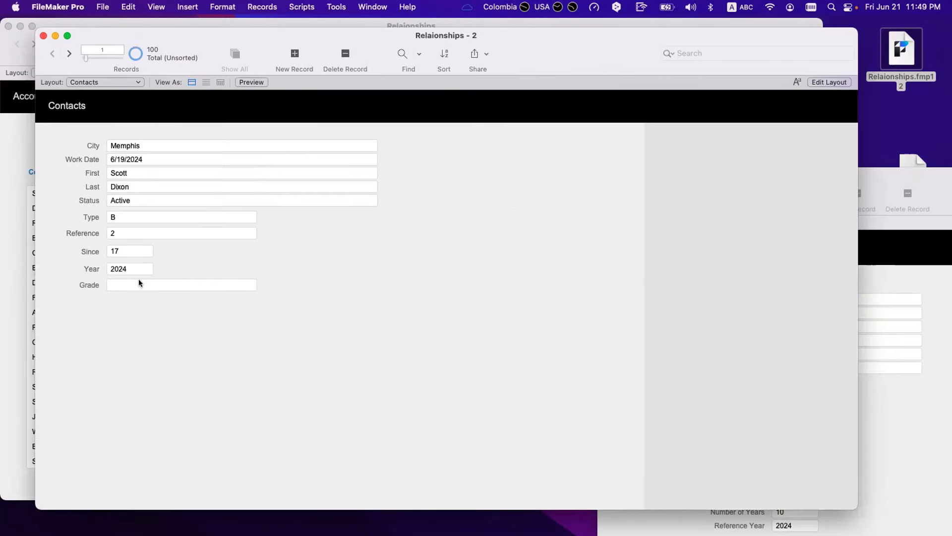
- Replace Grade in all contact records with the calculated result T01f_accounts_GRADE REFERENCES||Type~||A 2 Greater 10::_link_Permanent
click(139, 279)
key(super+equal)
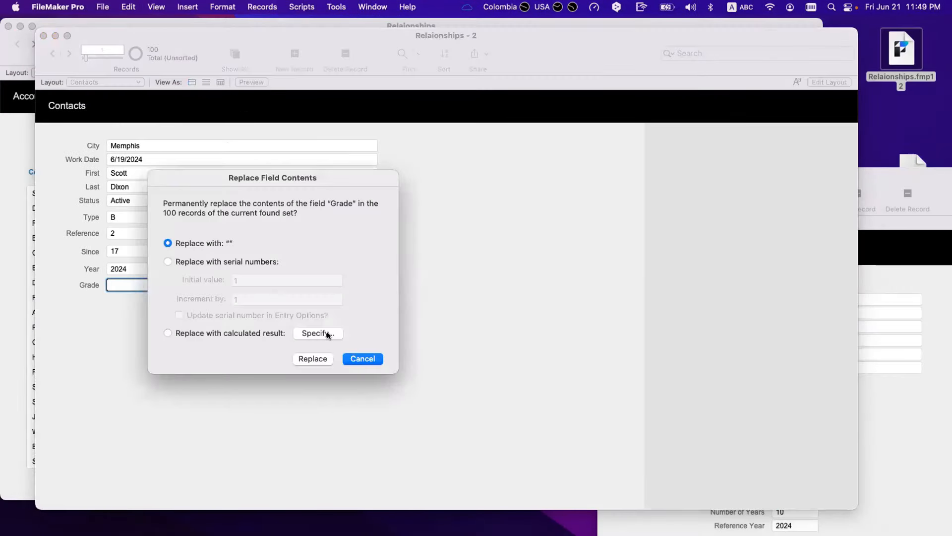
click(334, 332)
click(102, 61)
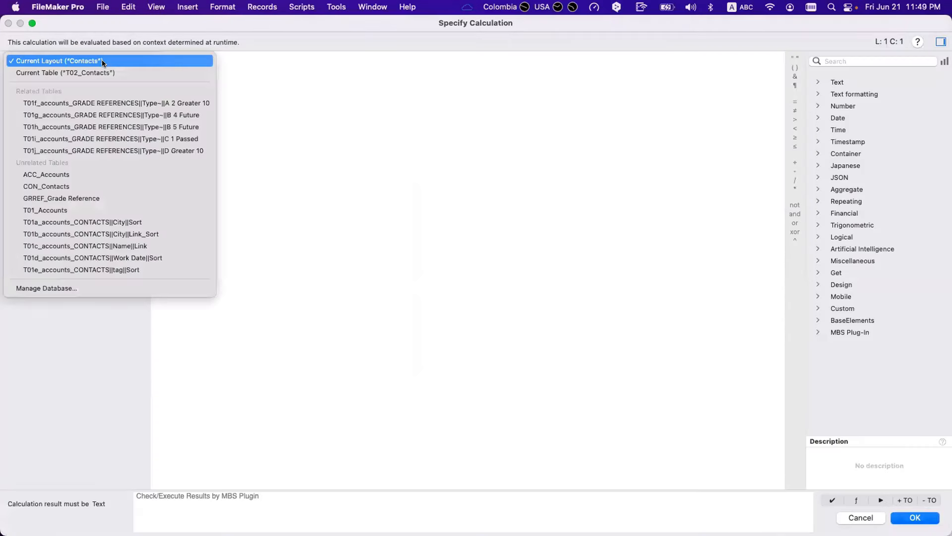
click(109, 102)
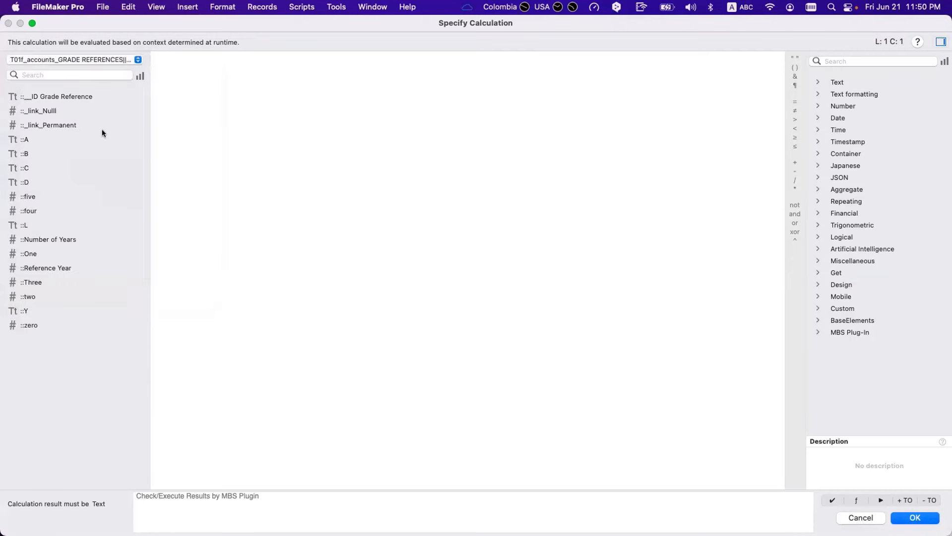
double_click(83, 125)
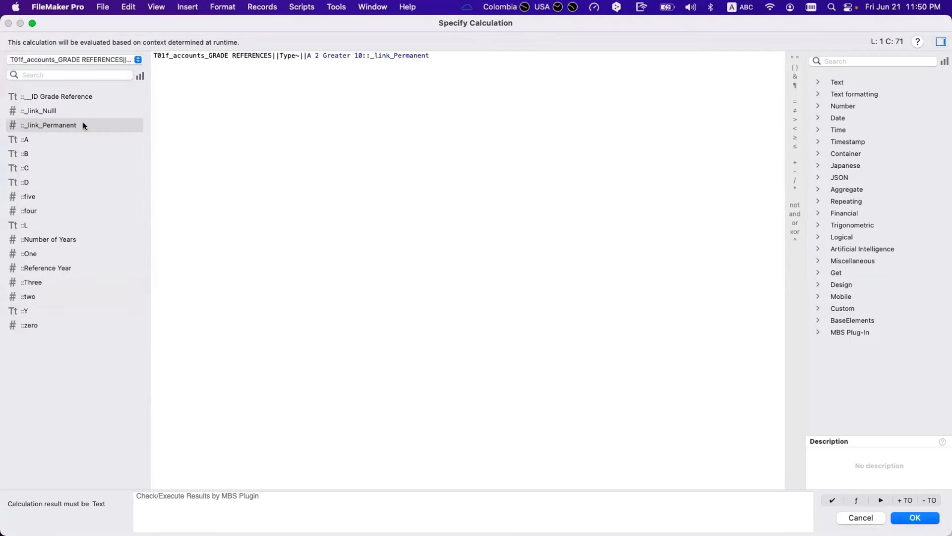
key(Return)
click(316, 356)
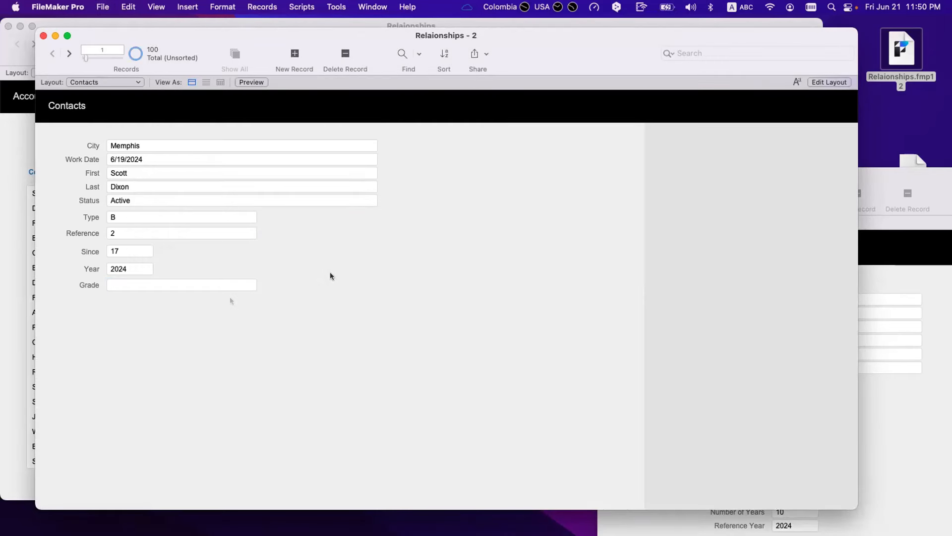
- Find the contacts with Grade 1 and browse through the found records
drag(85, 58, 127, 57)
key(super+f)
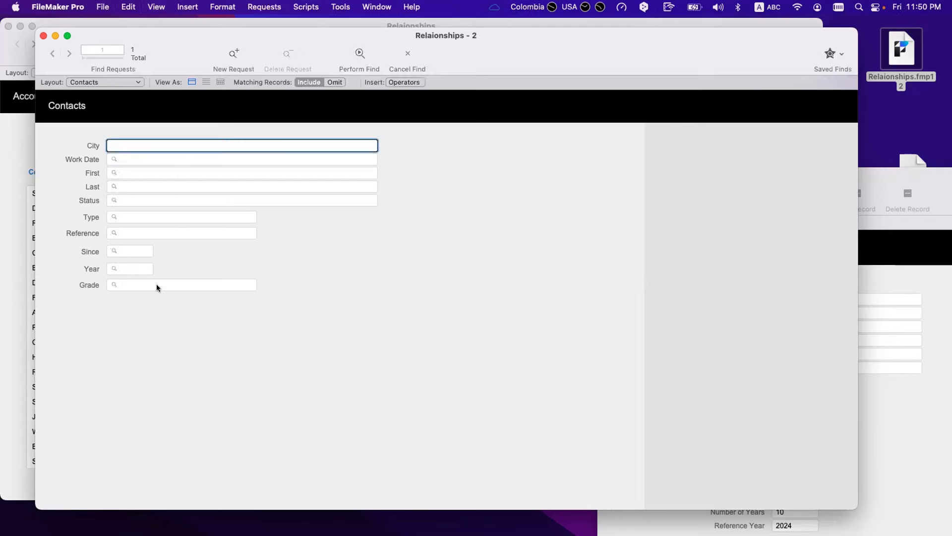
click(156, 284)
text(1)
key(Return)
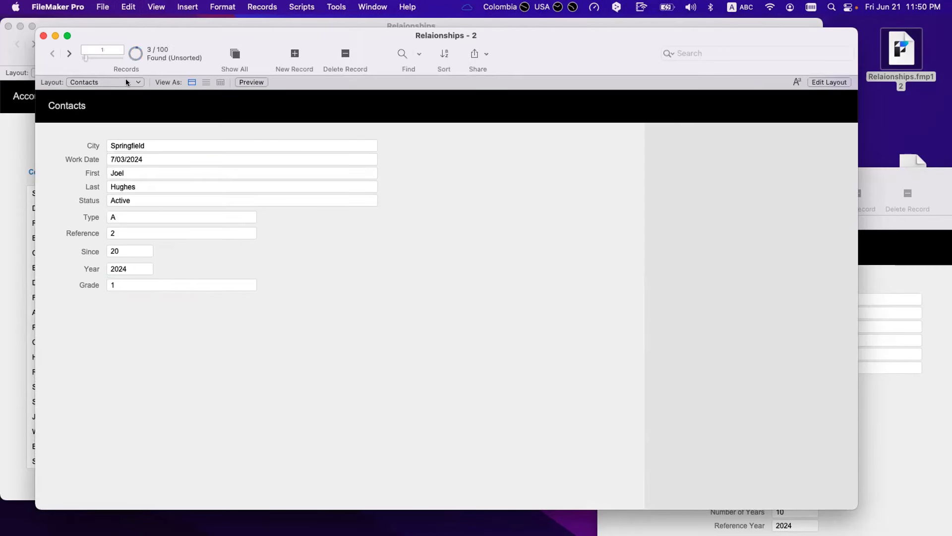
click(73, 54)
click(73, 53)
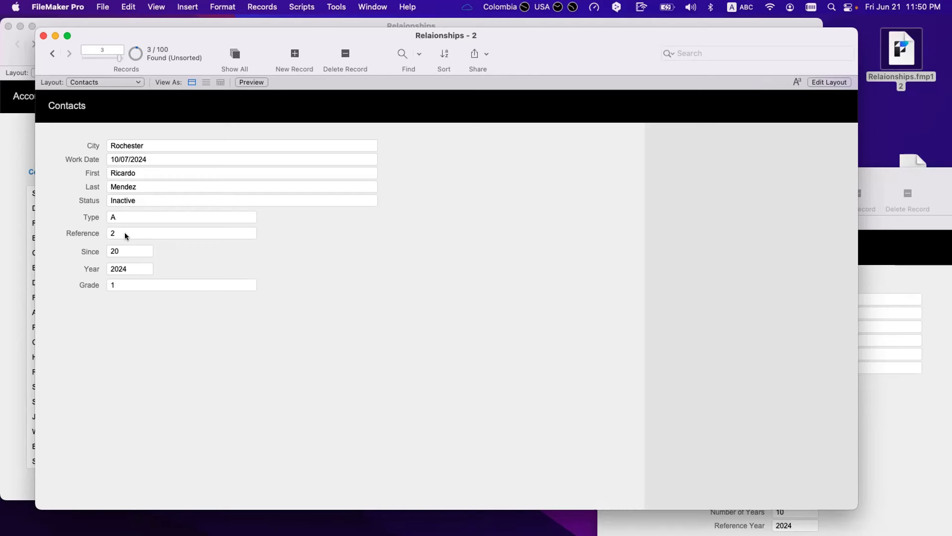
- Review the match criteria of the relationship between T02_Contacts and the A 2 Greater 10 occurrence
key(super+shift+d)
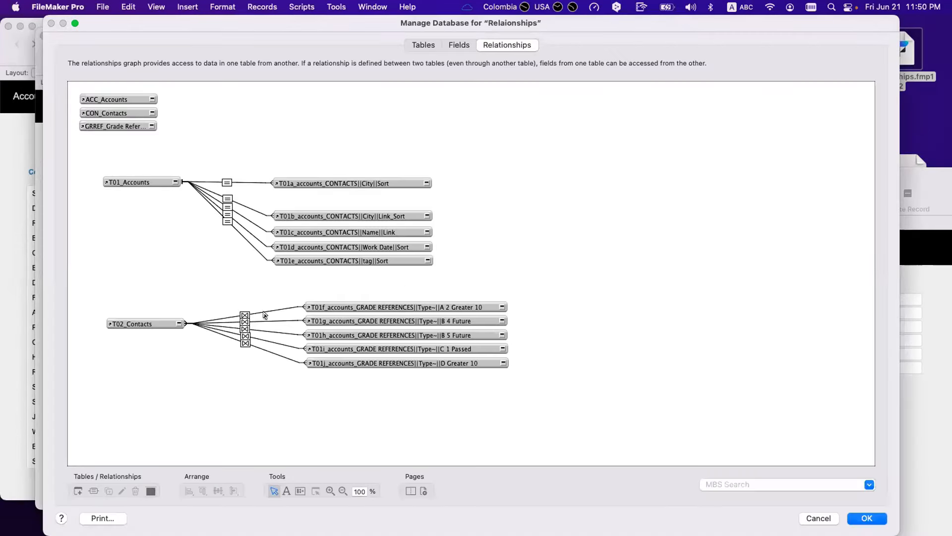
double_click(245, 315)
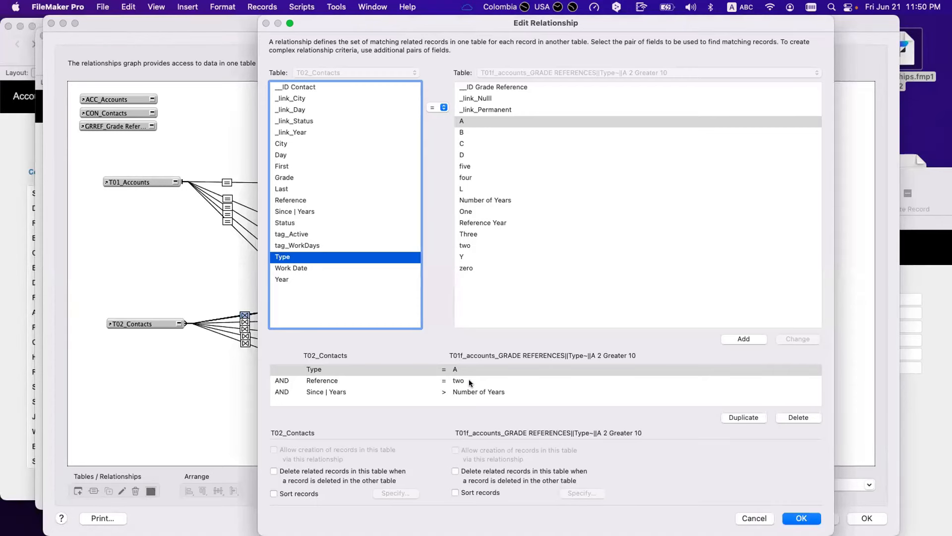
key(Return)
key(Return)
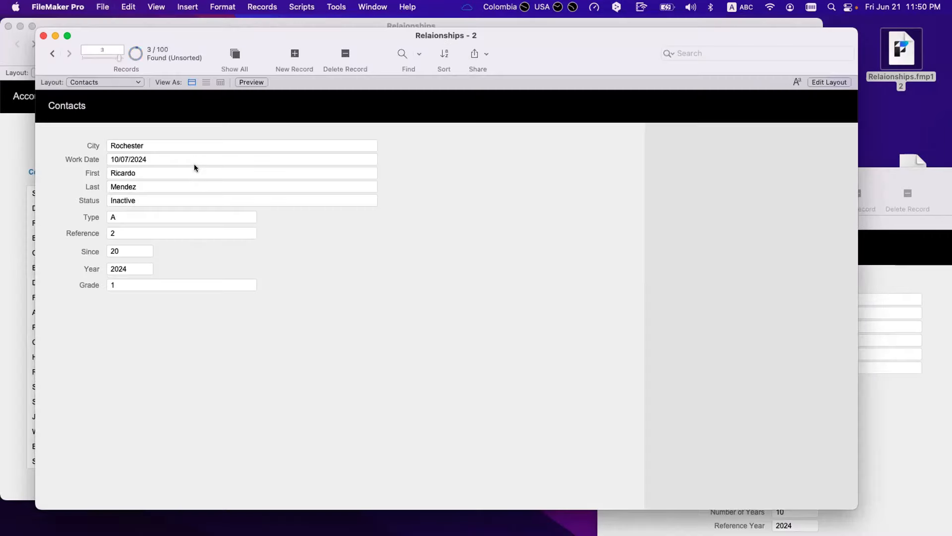
- Check the Type, Reference and Since values of each found contact, going back from the last record to the first
click(128, 222)
click(128, 230)
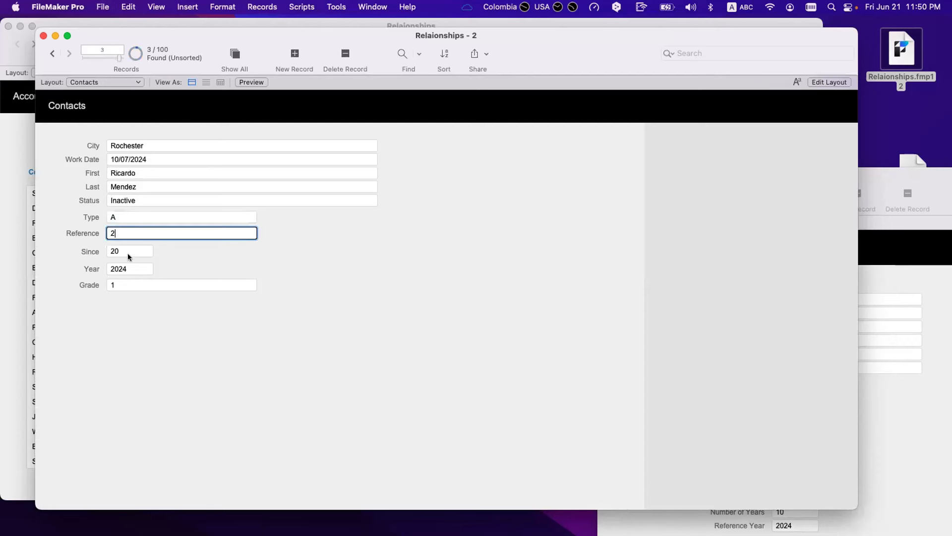
click(130, 249)
click(54, 53)
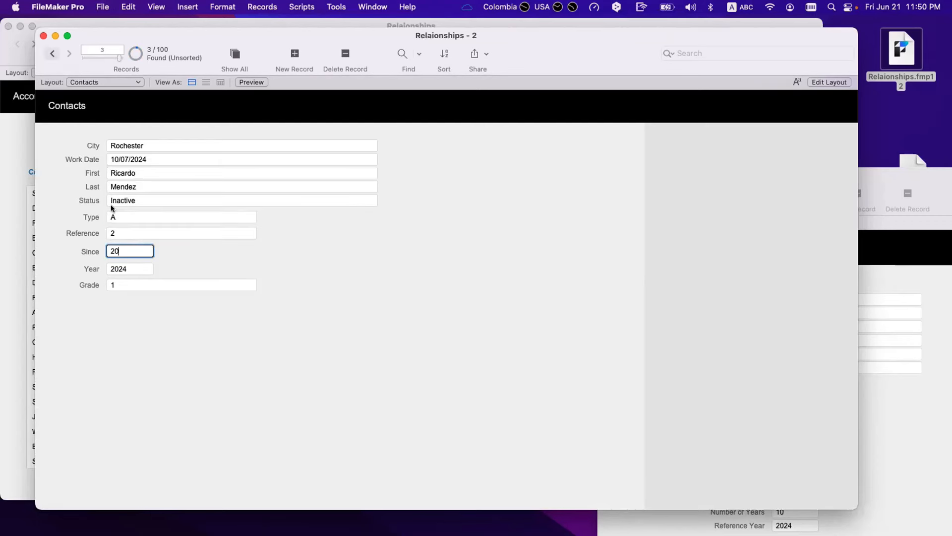
click(117, 220)
click(119, 234)
click(121, 252)
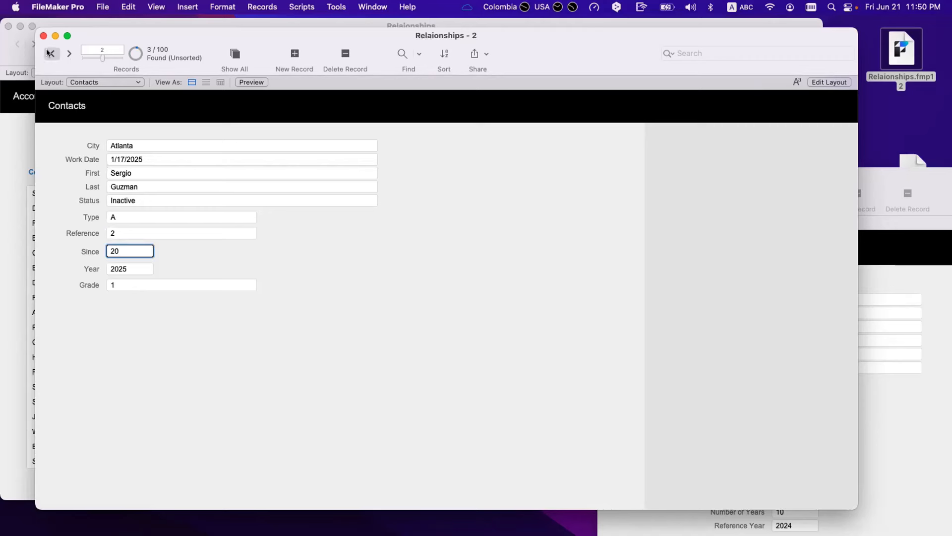
click(52, 53)
click(173, 249)
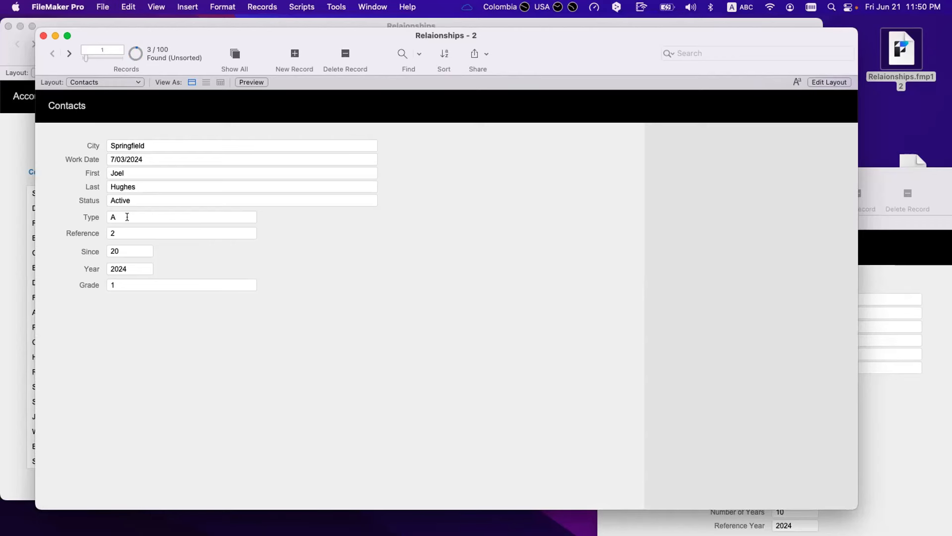
click(125, 233)
click(127, 249)
drag(130, 251, 108, 264)
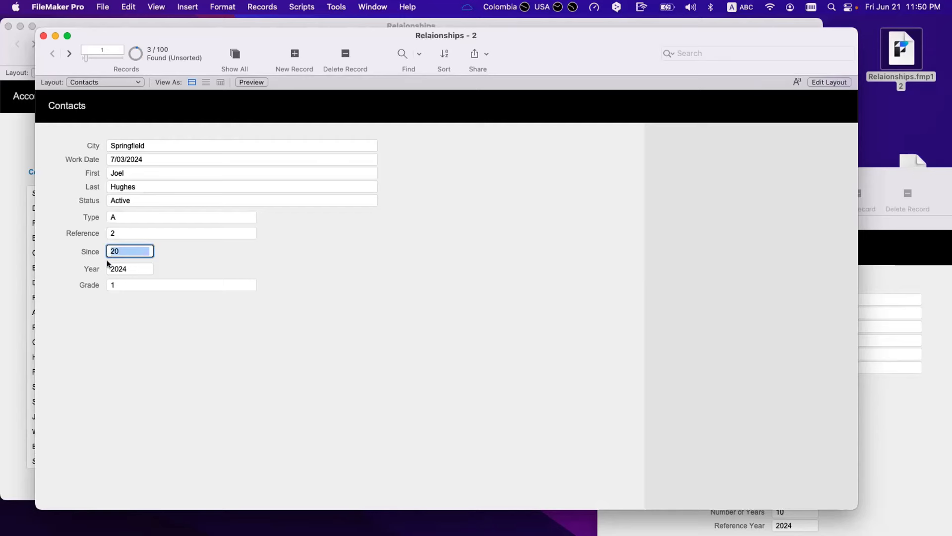
- Examine the Since | Years > Number of Years criterion in the relationship to the A 2 Greater 10 occurrence
key(super+shift+d)
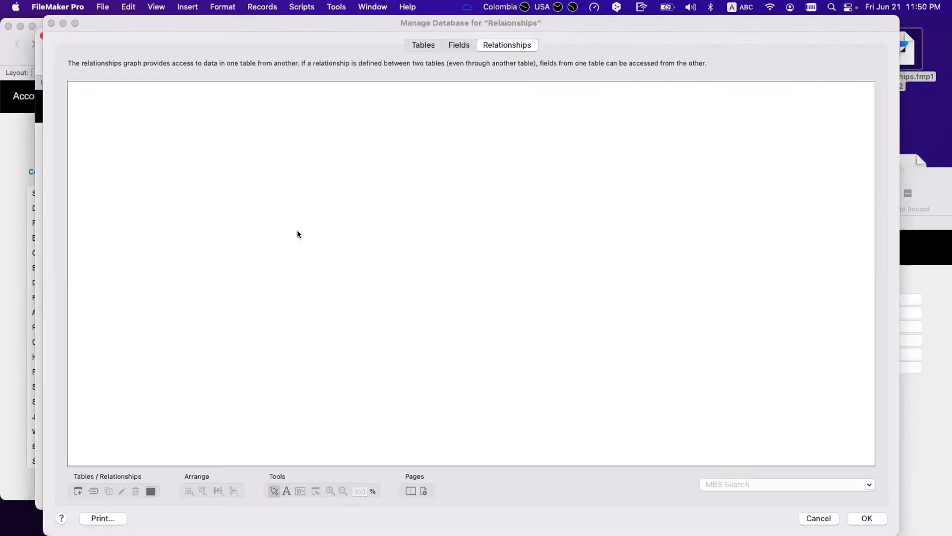
click(245, 316)
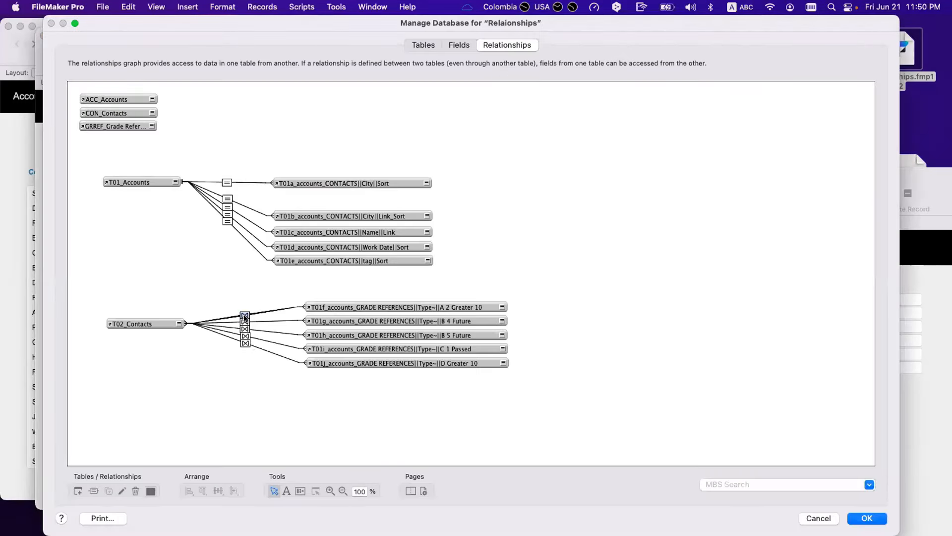
double_click(245, 318)
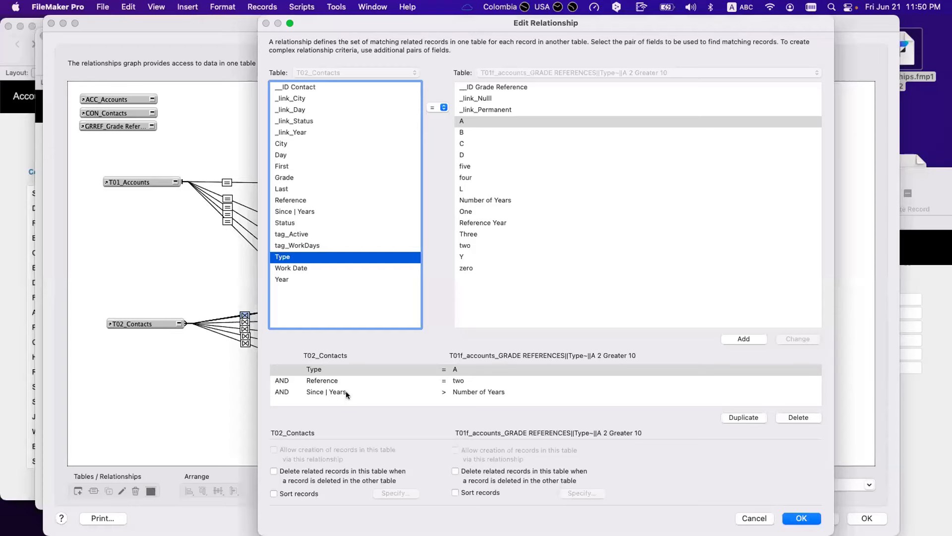
click(348, 390)
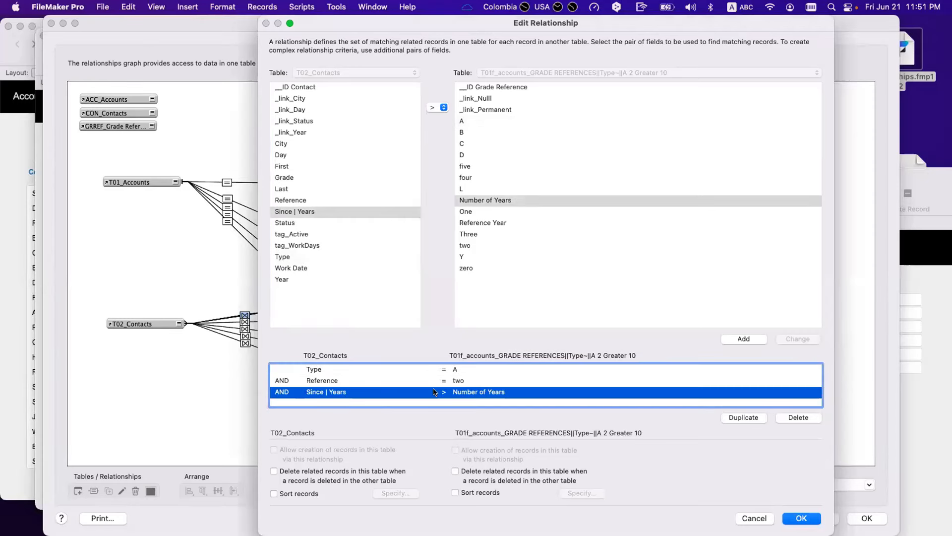
key(Return)
key(Return)
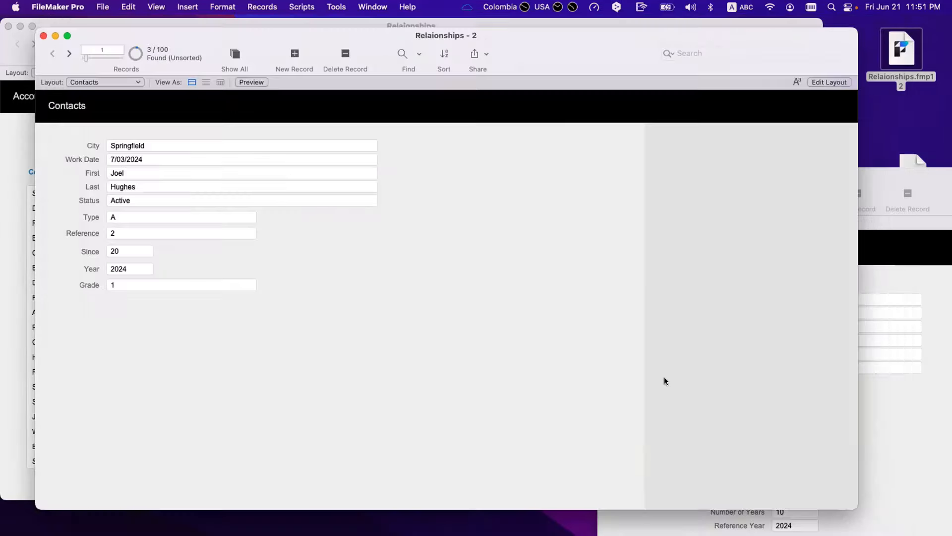
- Compare Number of Years in the Grade Reference record with the found contact's Type, Reference and Since values
key(super+grave)
scroll(801, 461, down, 2)
click(799, 505)
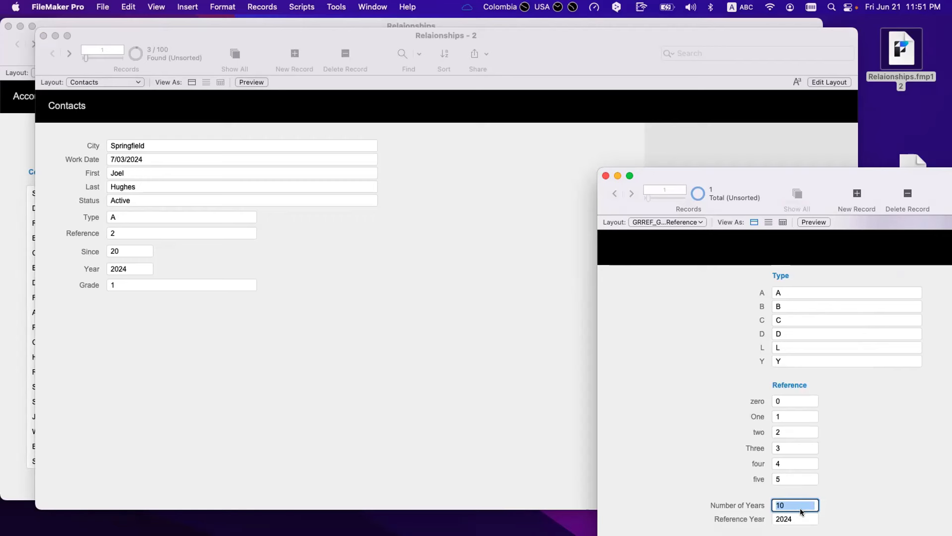
click(478, 384)
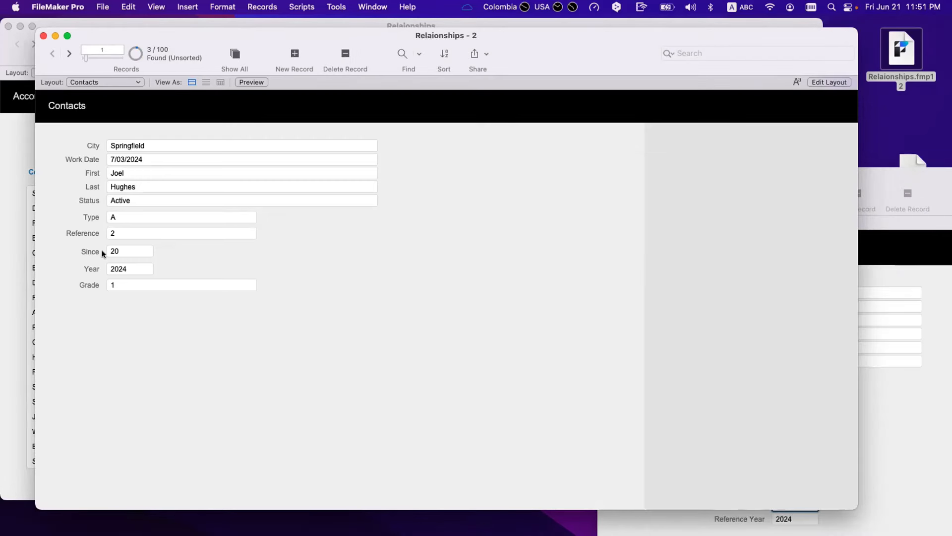
click(124, 214)
click(124, 231)
key(Tab)
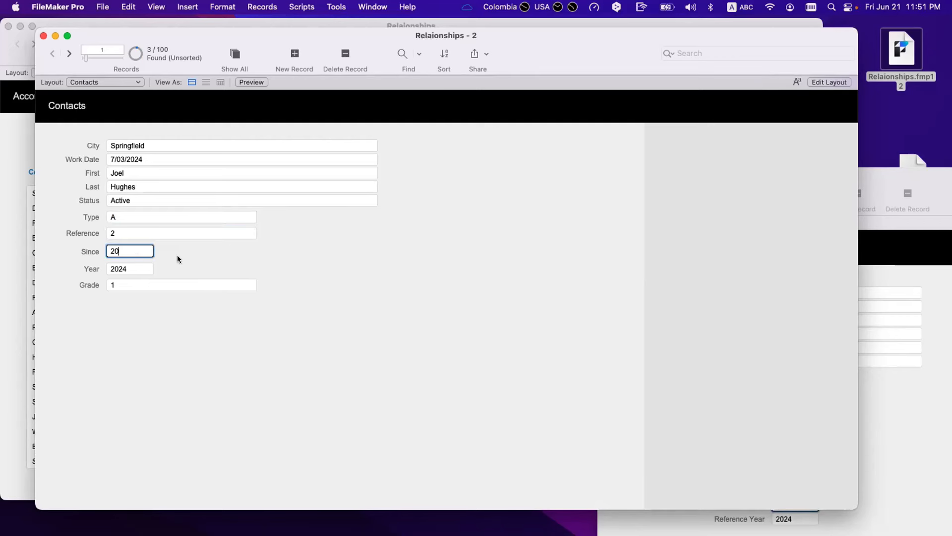
click(174, 254)
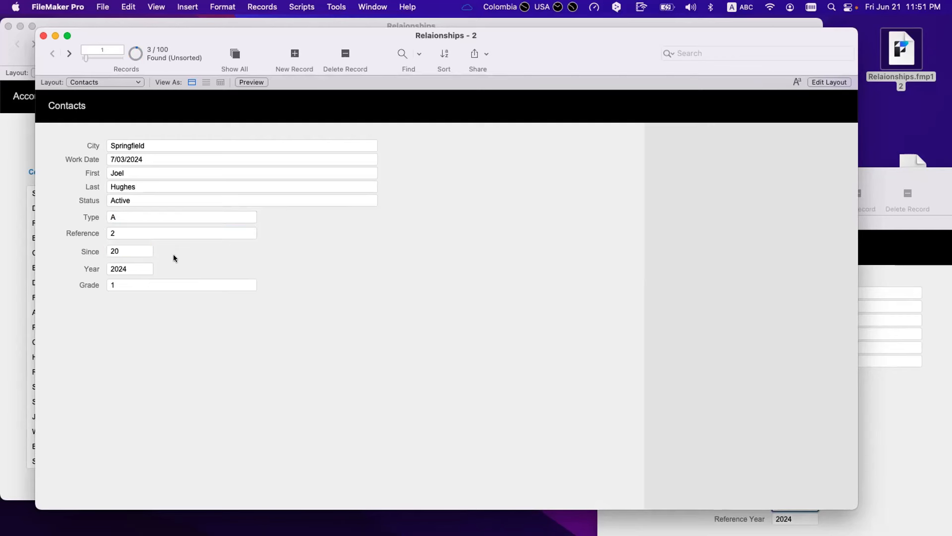
- Show all contacts and replace their Grade with the calculated result T01g_accounts_GRADE REFERENCES||Type~||B 4 Future::_link_Permanent
click(233, 55)
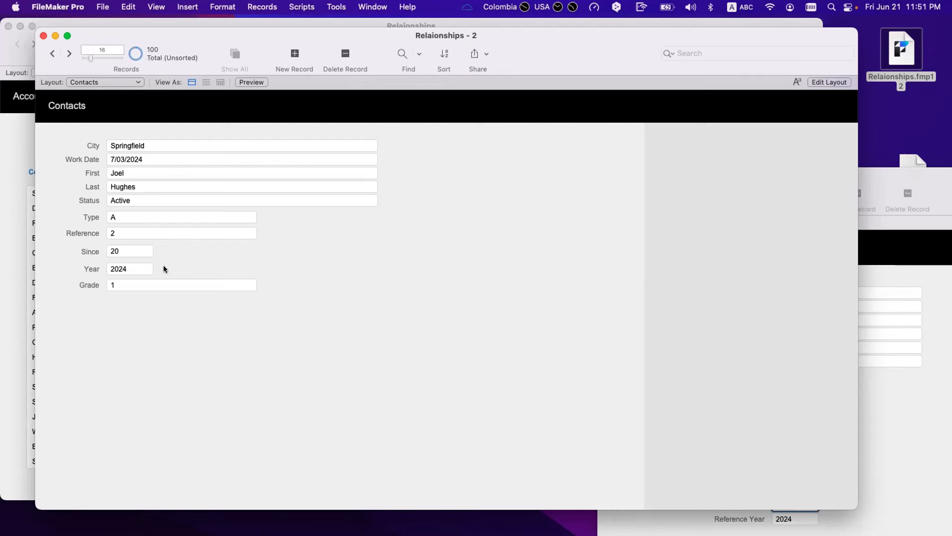
click(167, 283)
double_click(168, 285)
key(super+equal)
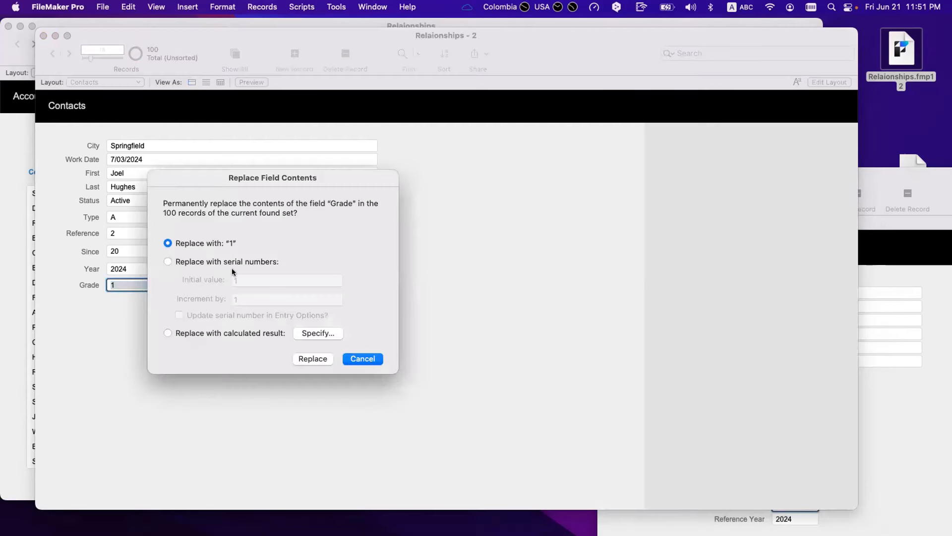
click(313, 332)
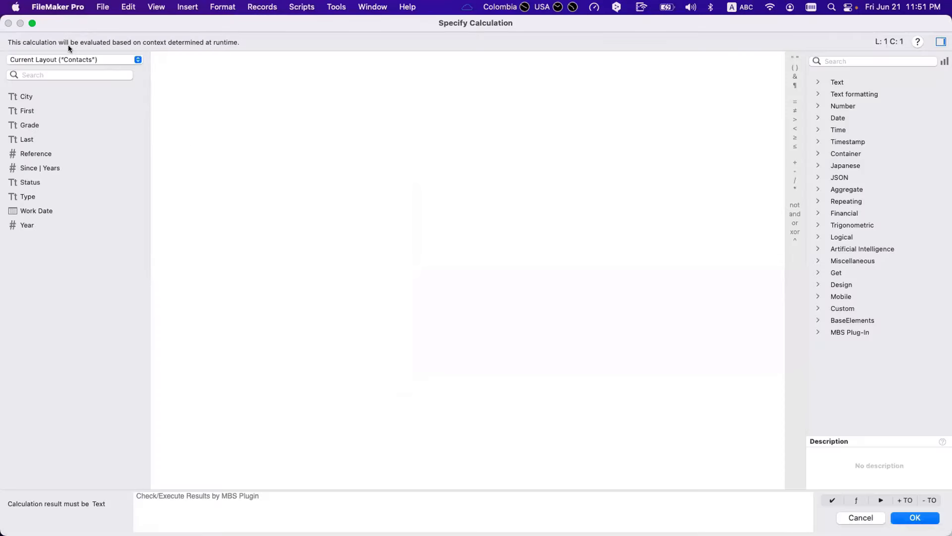
click(79, 59)
click(99, 114)
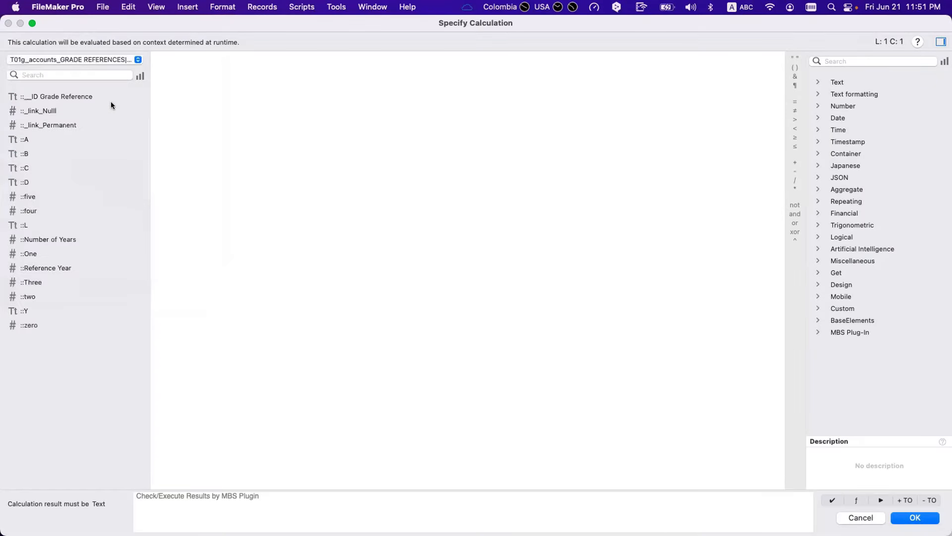
double_click(75, 125)
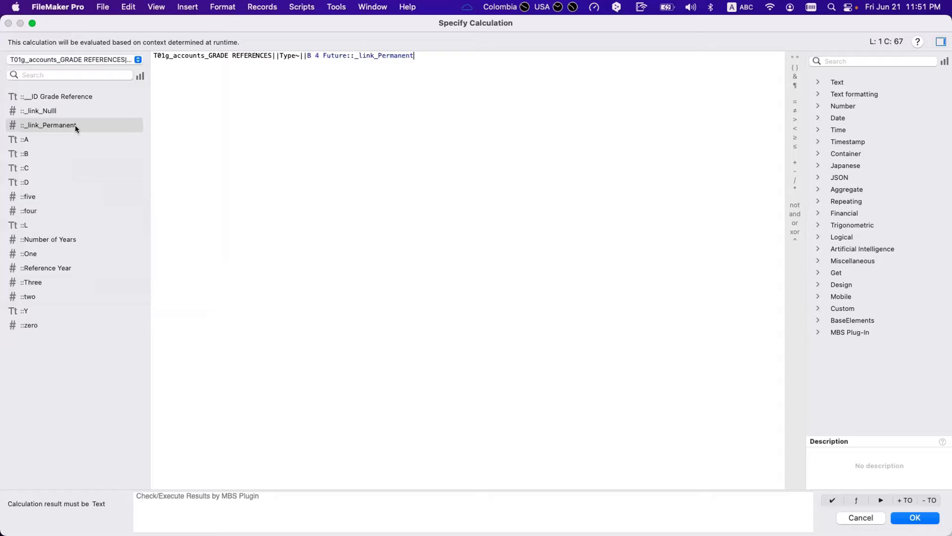
key(Return)
click(319, 359)
- Find the contacts with Grade 1 after the B 4 Future replacement and check their Type, Reference and Since values
key(super+f)
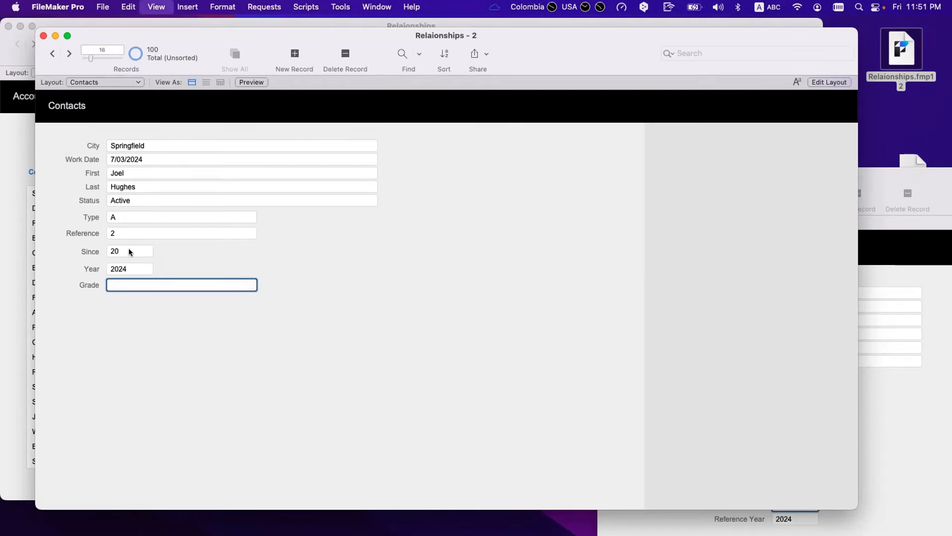
click(121, 283)
text(1)
key(Return)
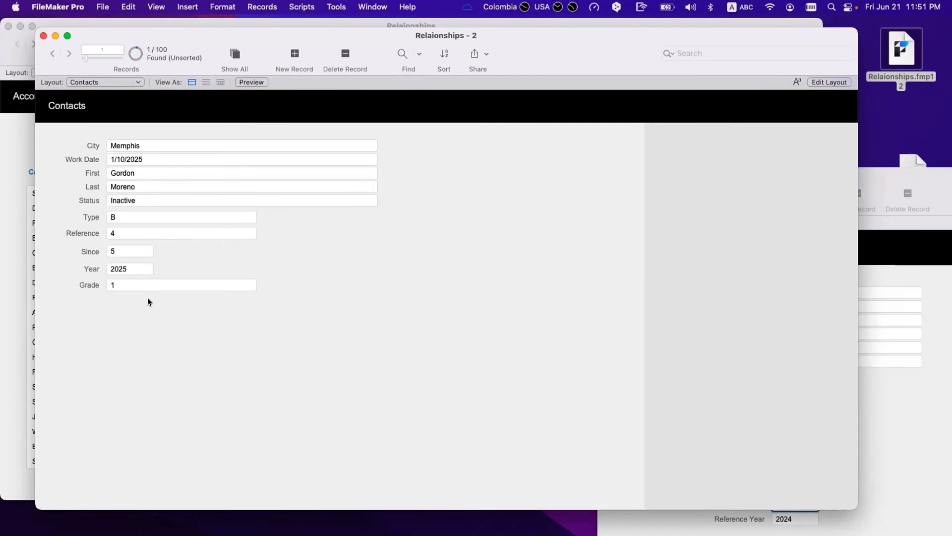
click(126, 215)
click(126, 229)
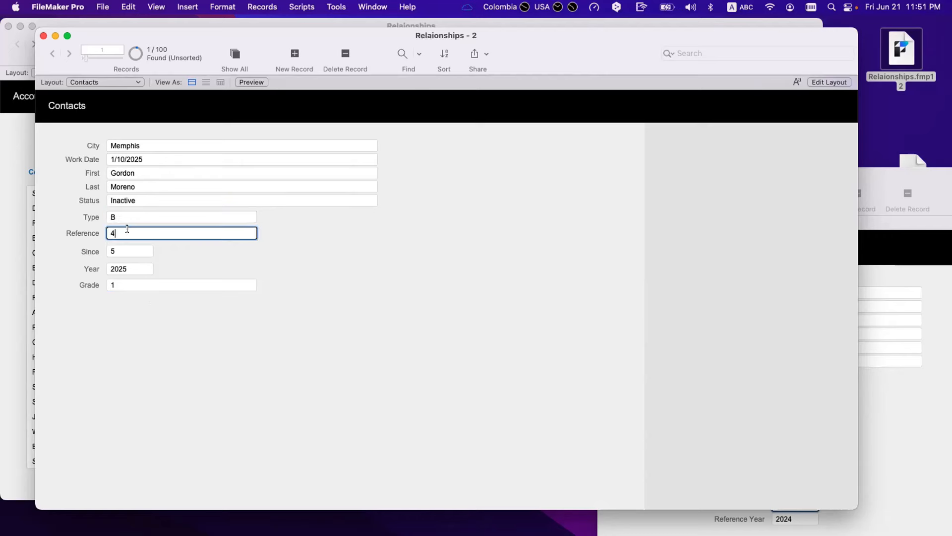
click(130, 248)
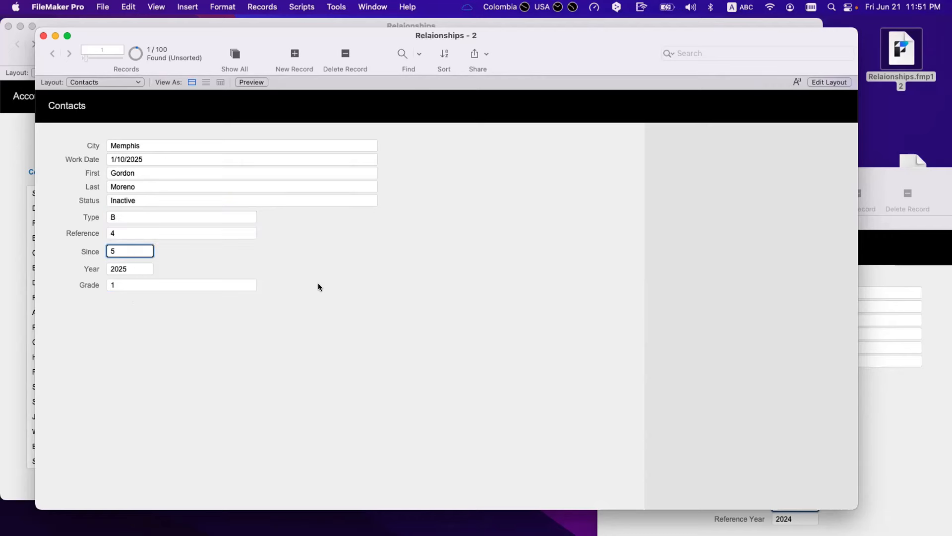
- Compare the found contact's Year with the Reference Year in the Grade Reference record
key(shift+super+d)
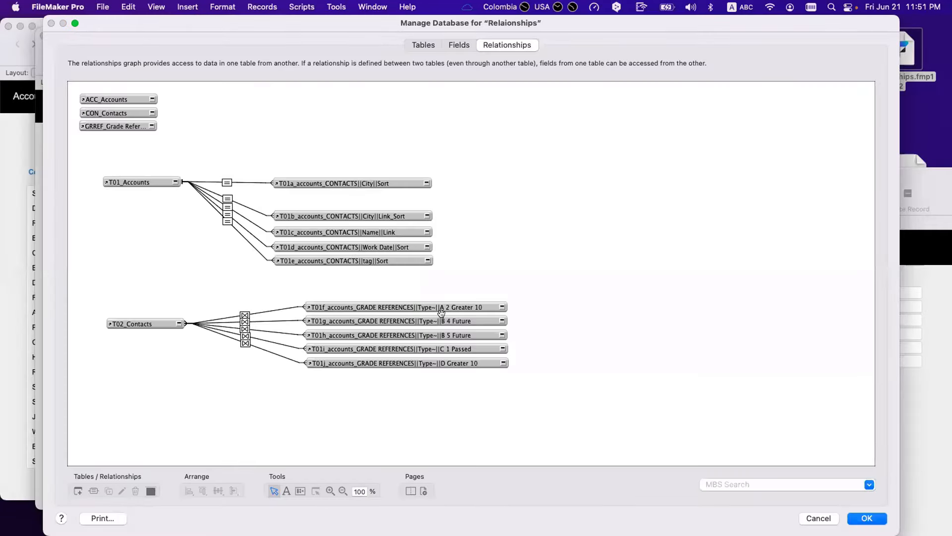
key(Escape)
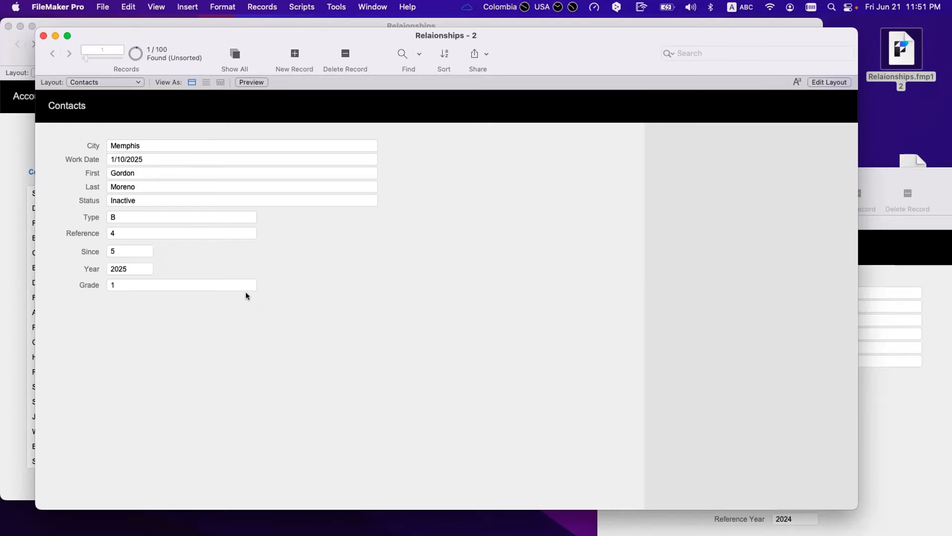
click(127, 269)
click(918, 430)
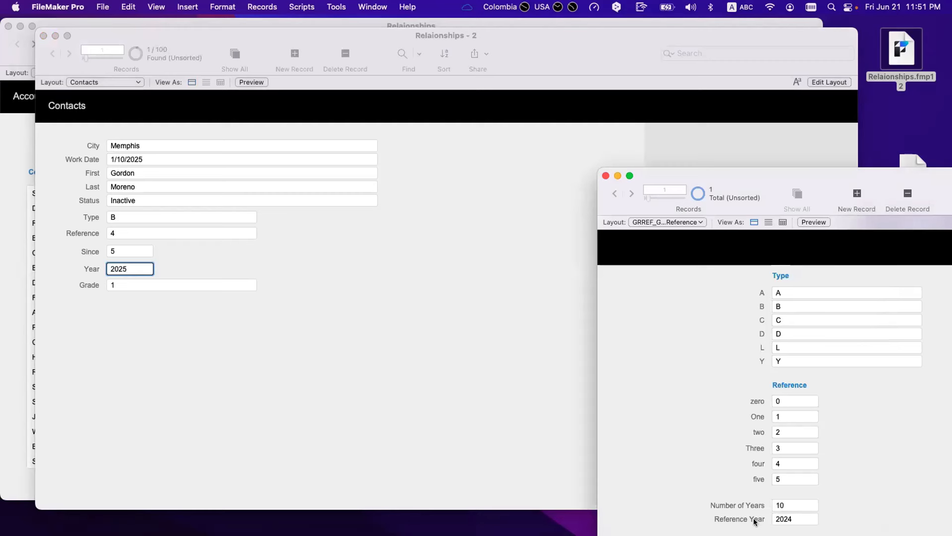
drag(793, 514, 760, 519)
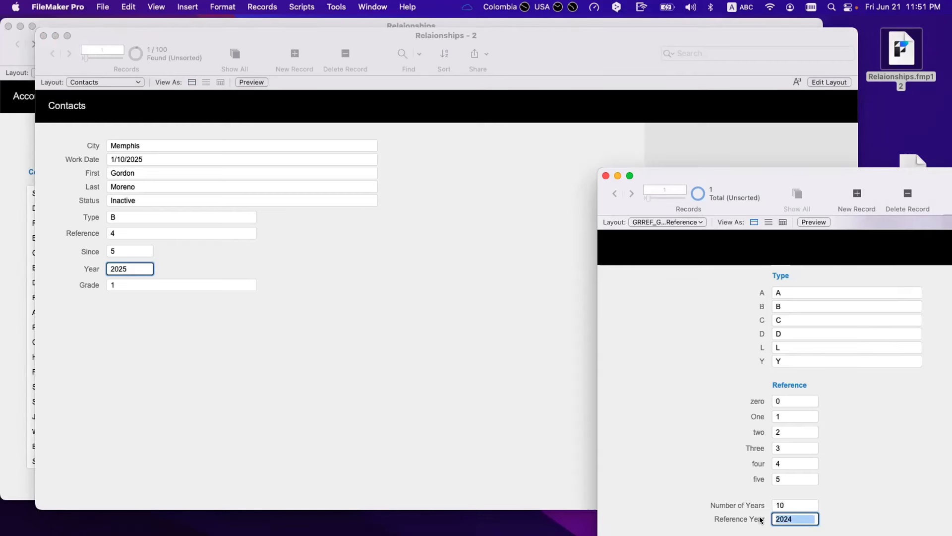
click(374, 348)
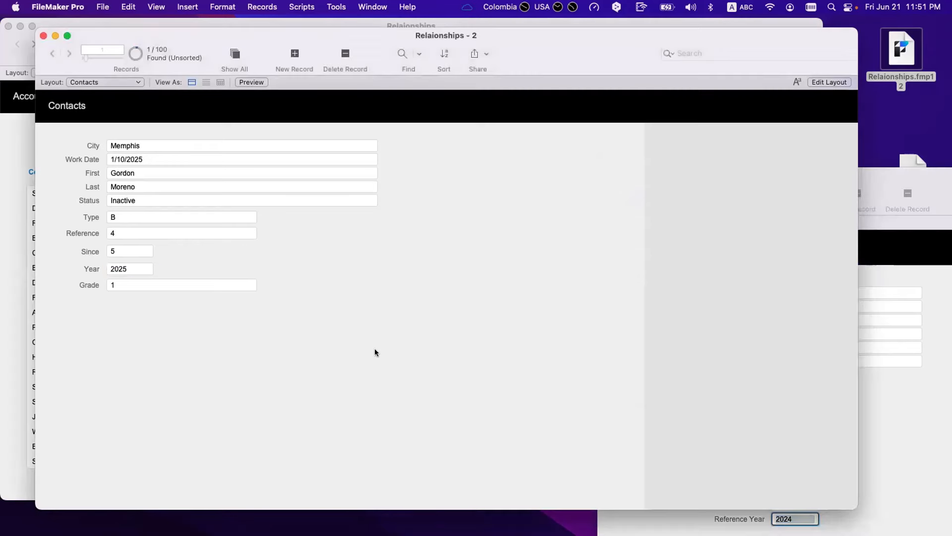
- Change the Year criterion in the relationship from T02_Contacts to the B 4 Future occurrence to Year ≥ Reference Year and save the database changes
key(super+shift+d)
double_click(245, 322)
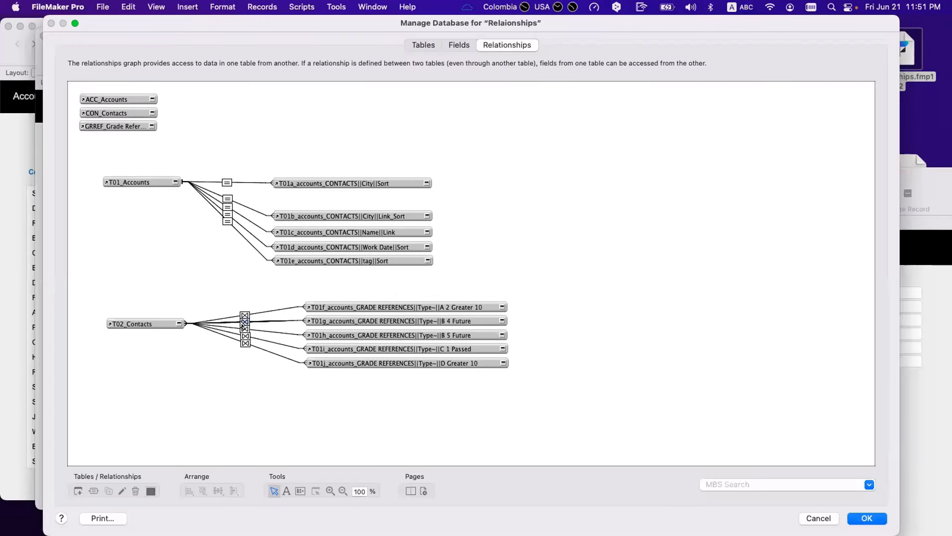
click(451, 392)
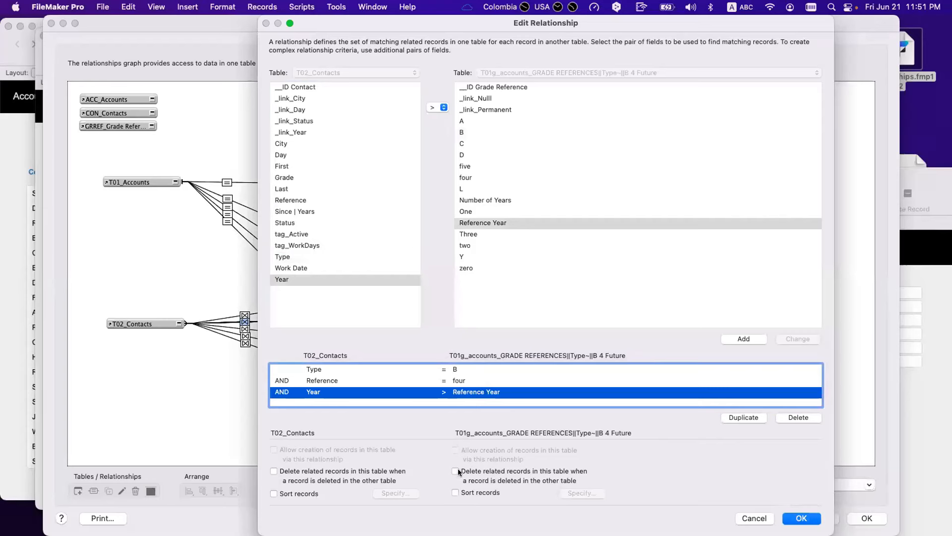
click(437, 107)
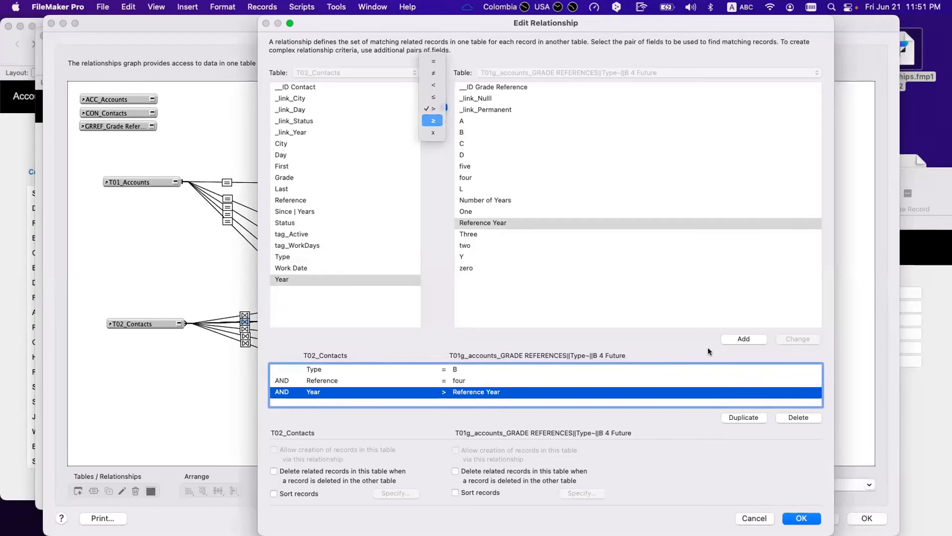
click(435, 119)
click(786, 340)
click(802, 518)
click(866, 517)
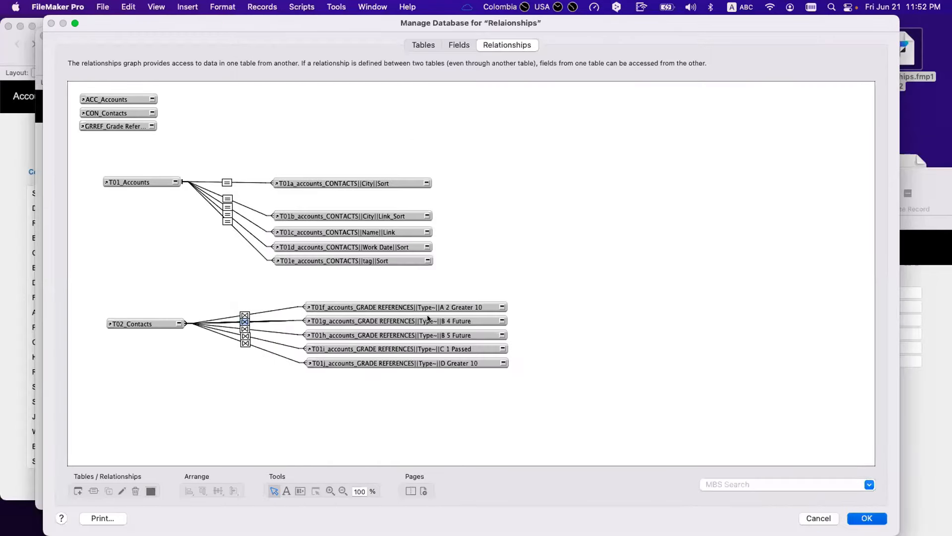
- Replace the found contact's Grade with the calculated result T01g_accounts_GRADE REFERENCES||Type~||B 4 Future::_link_Permanent
click(236, 286)
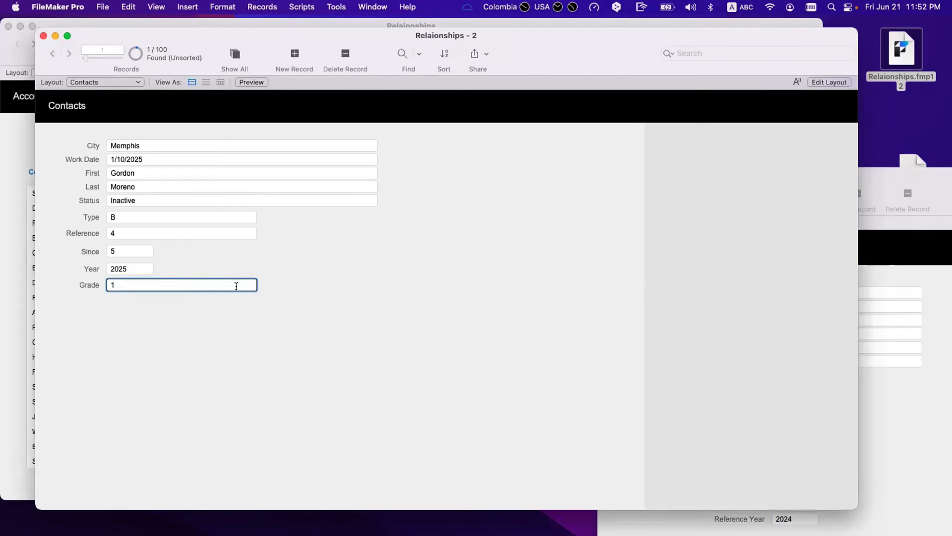
key(super+equal)
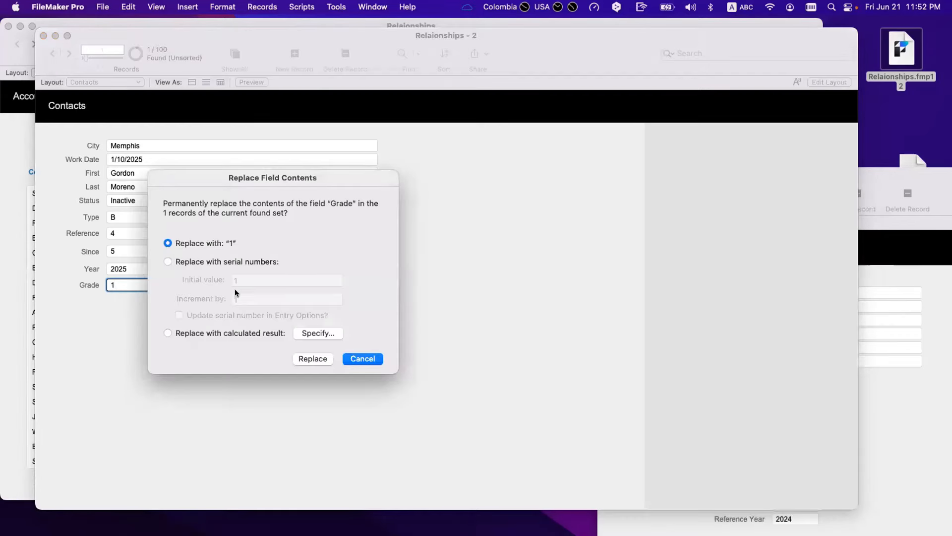
click(322, 332)
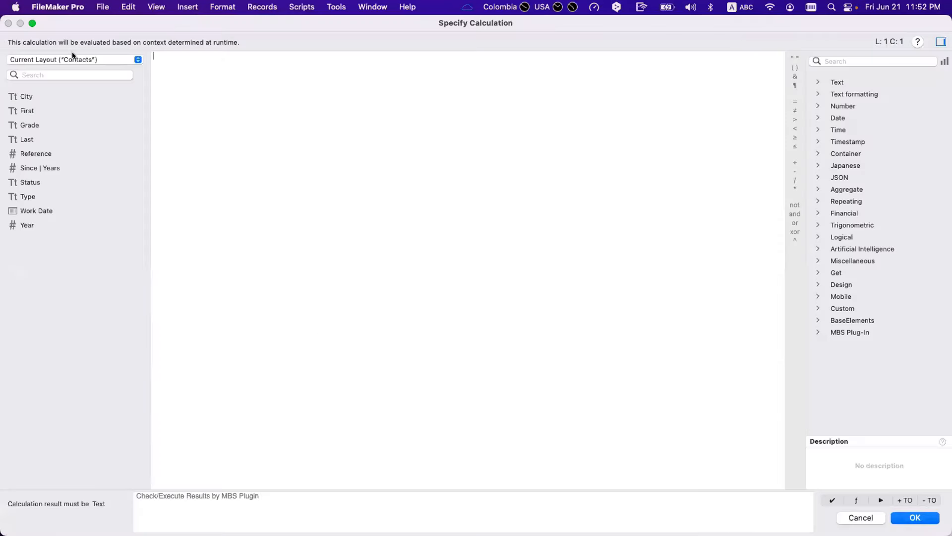
click(72, 55)
click(70, 115)
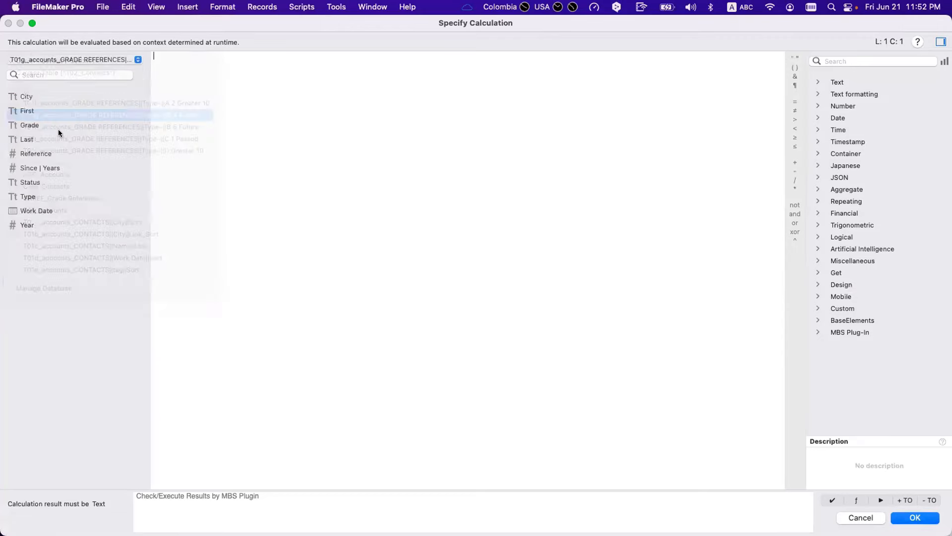
double_click(70, 124)
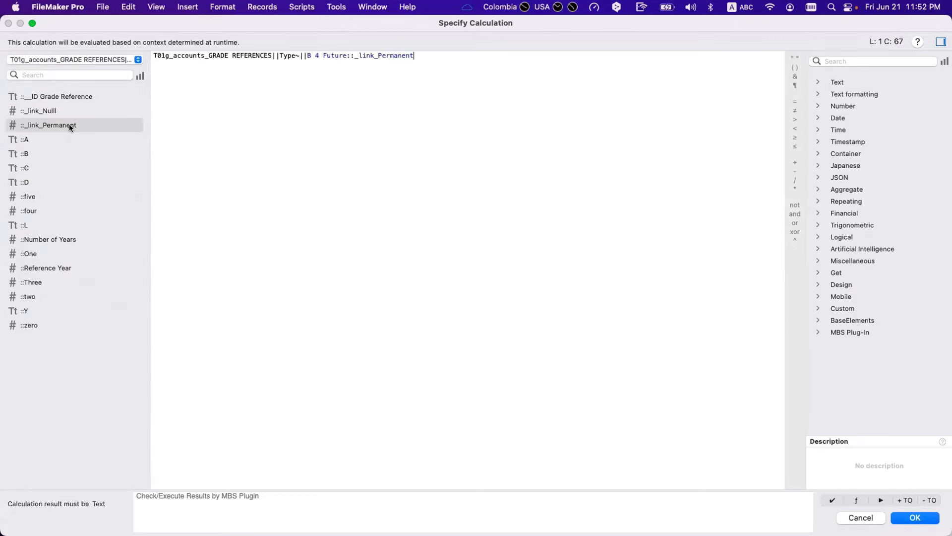
key(Return)
click(325, 362)
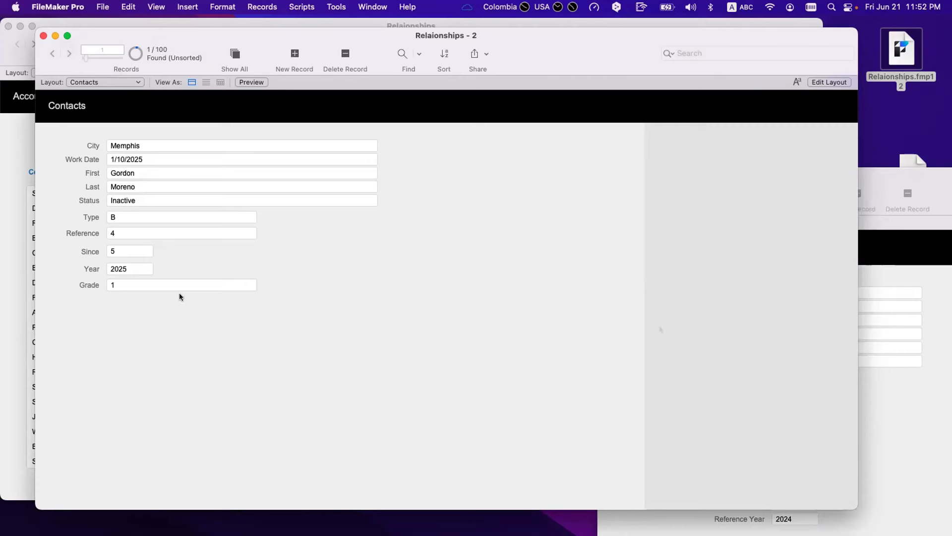
- Rearrange the Grade Reference and Contacts windows, placing Grade Reference beside the Accounts Tags window and Contacts lower down
click(914, 403)
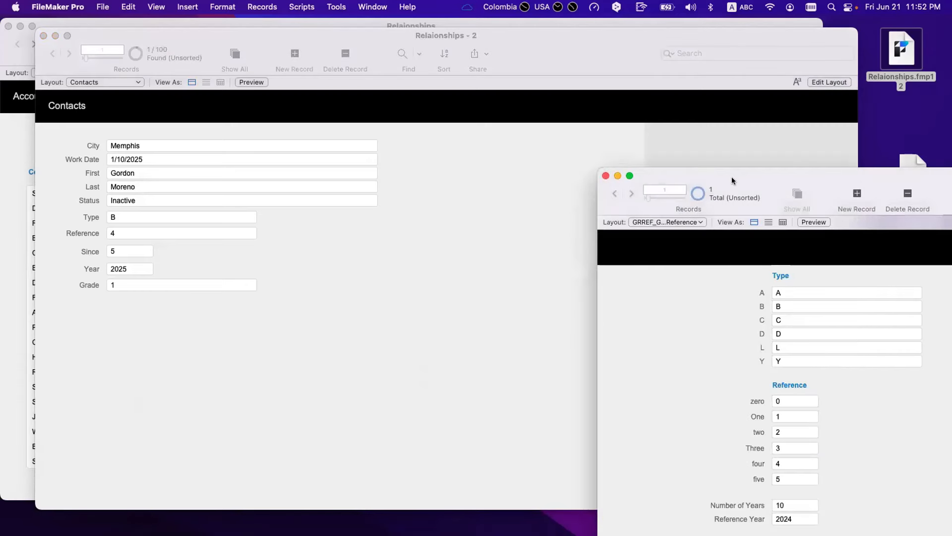
drag(731, 176, 592, 43)
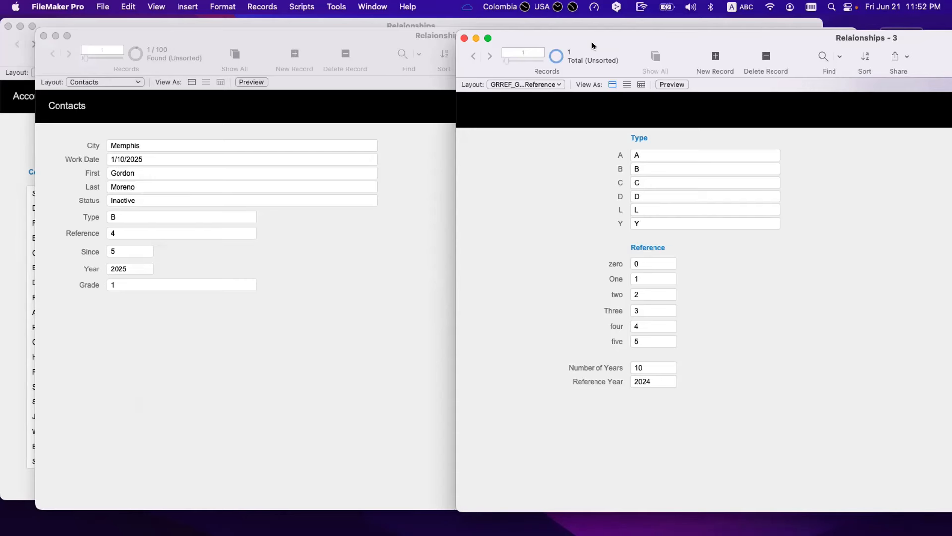
drag(592, 43, 596, 36)
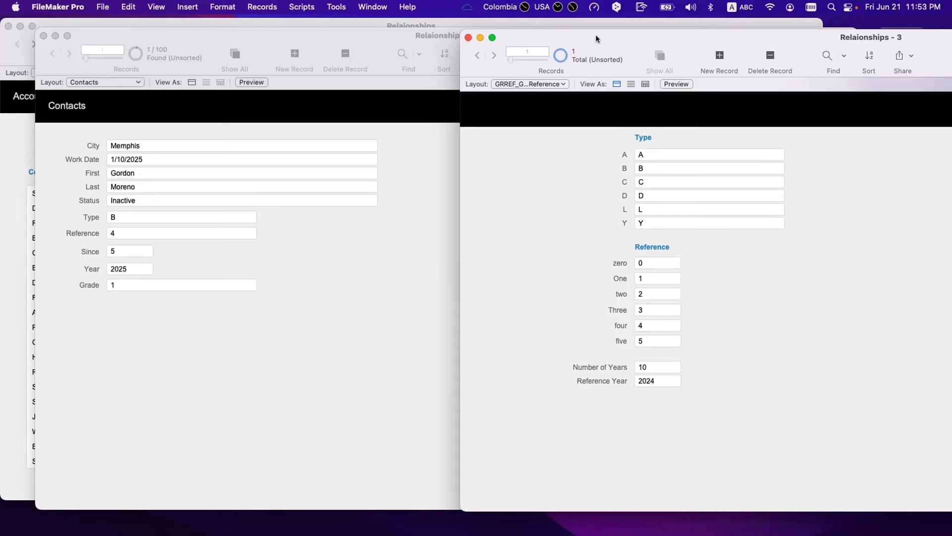
click(380, 285)
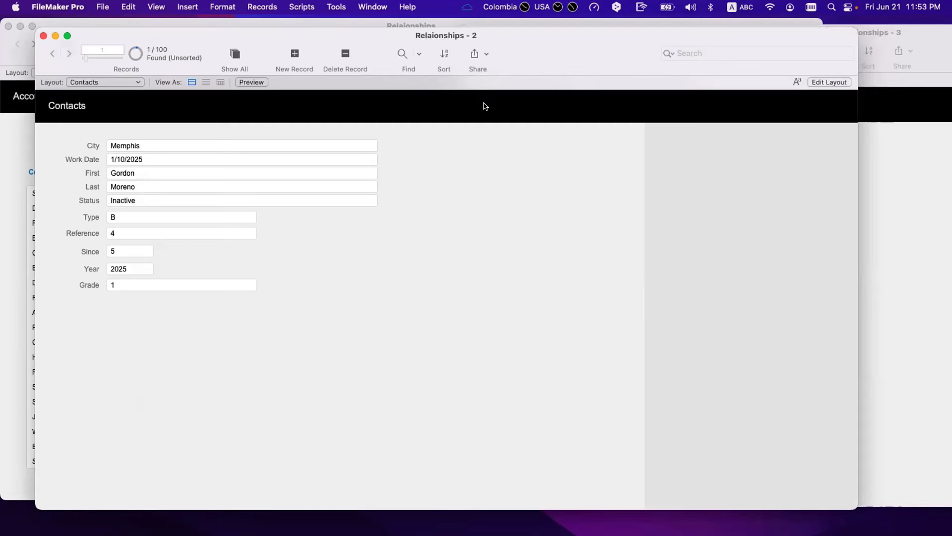
drag(509, 48, 528, 172)
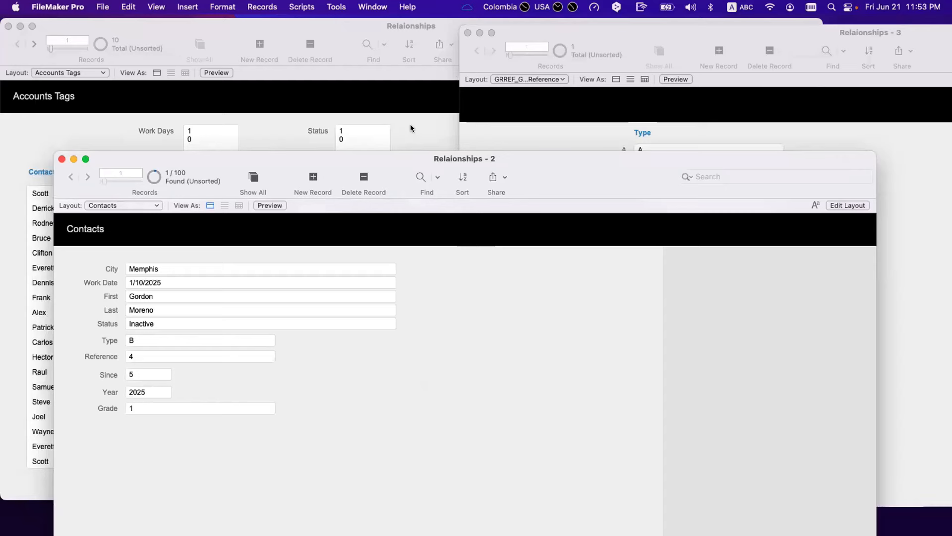
- Review the five Grade Reference occurrences in the relationships graph and examine the criteria of the D Greater 10 relationship
key(super+shift+d)
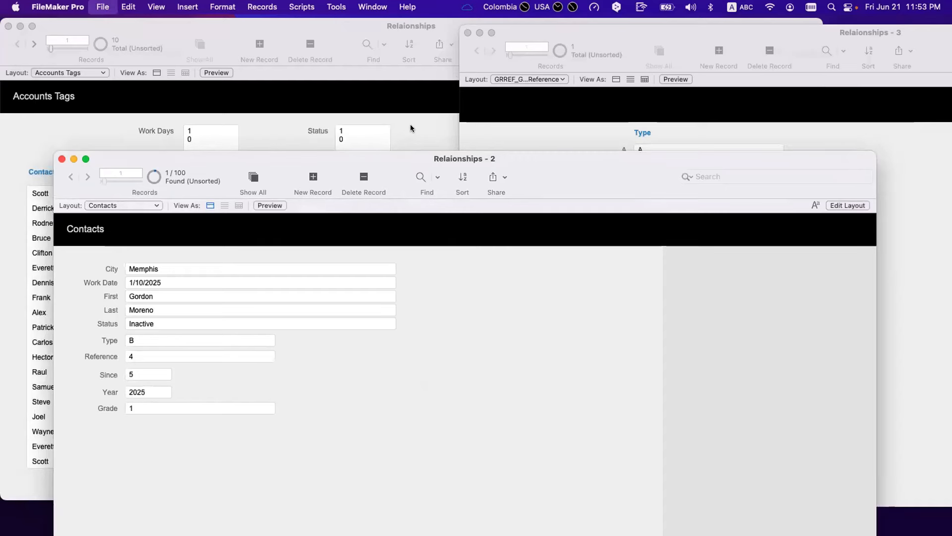
drag(500, 435, 340, 298)
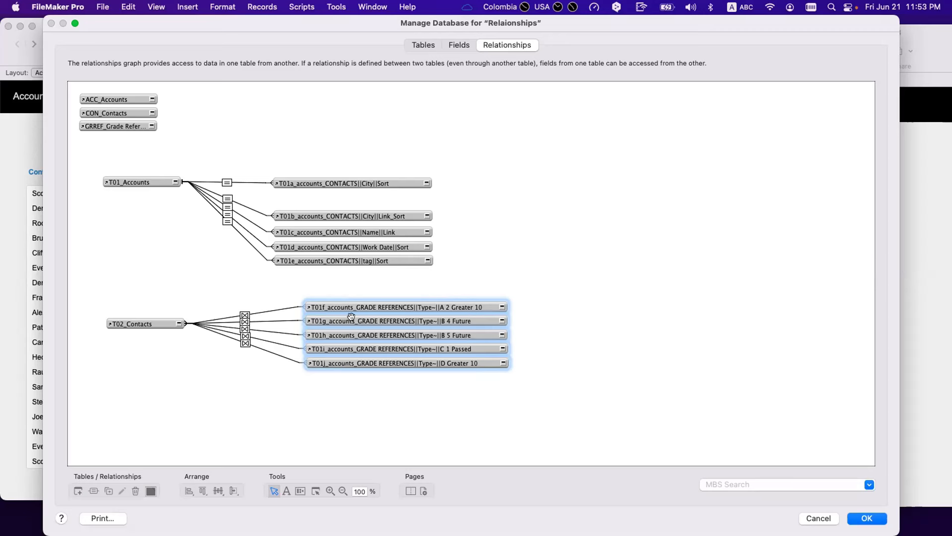
click(352, 318)
click(354, 330)
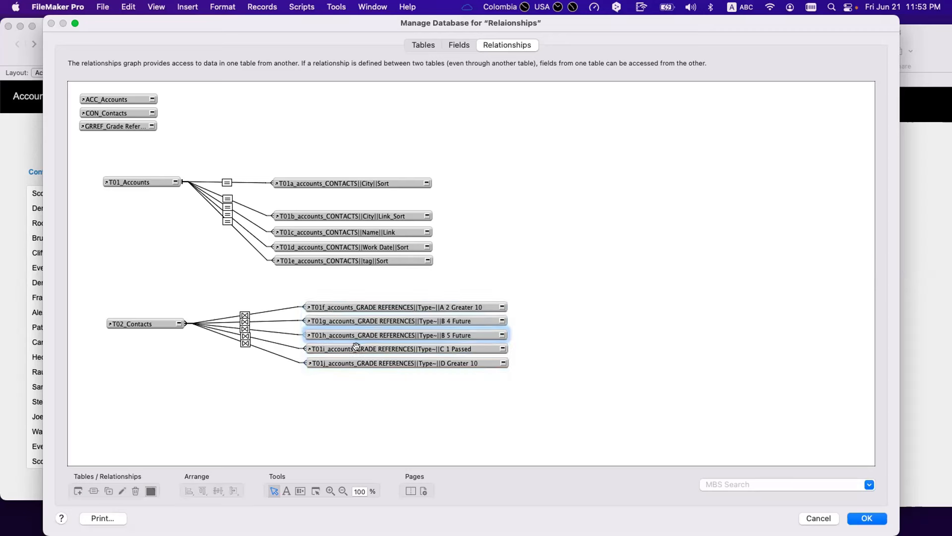
click(356, 347)
click(371, 362)
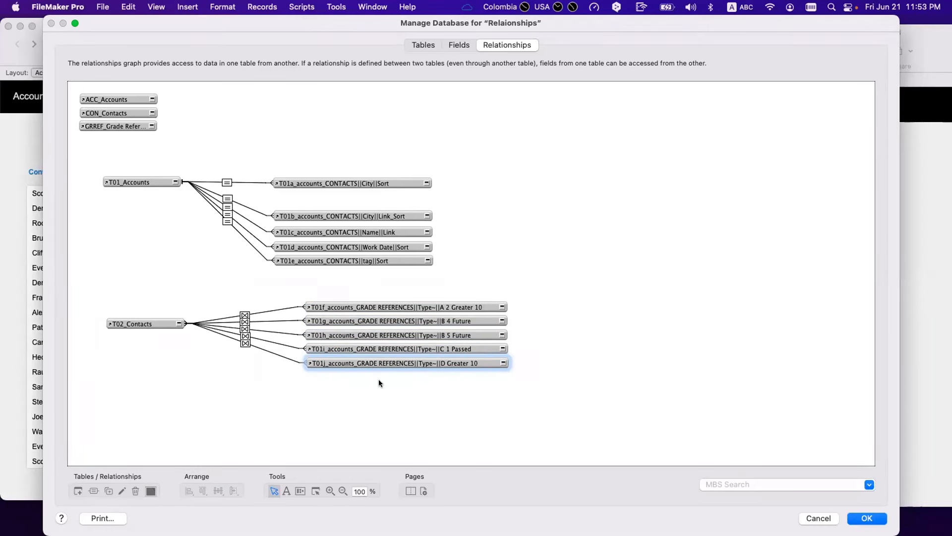
double_click(245, 343)
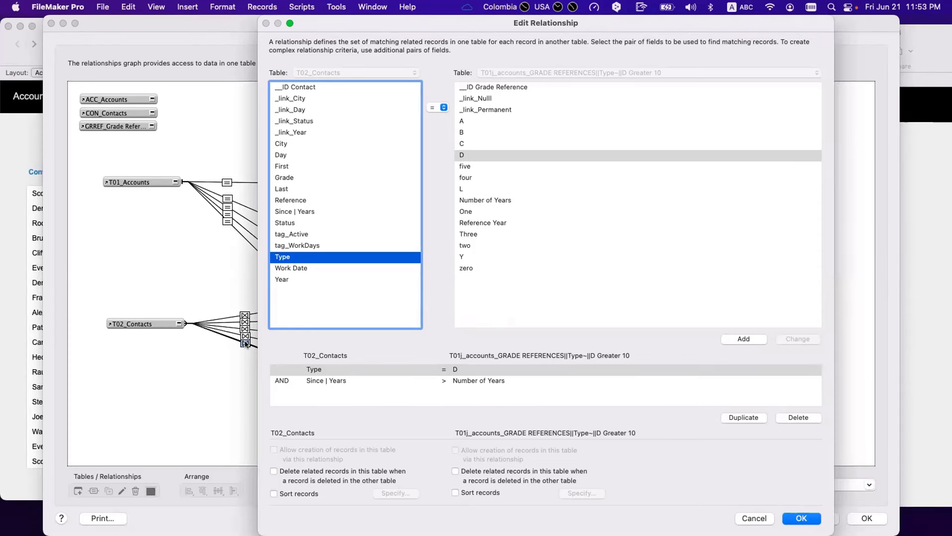
key(Return)
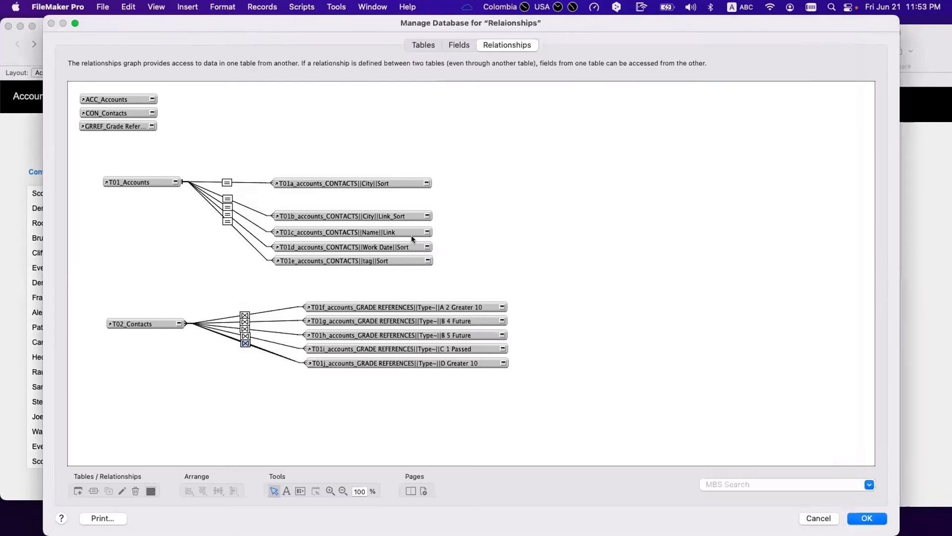
- Give the Grade field in CON_Contacts an auto-enter calculation and start it with an empty Case function spread over several lines
click(460, 46)
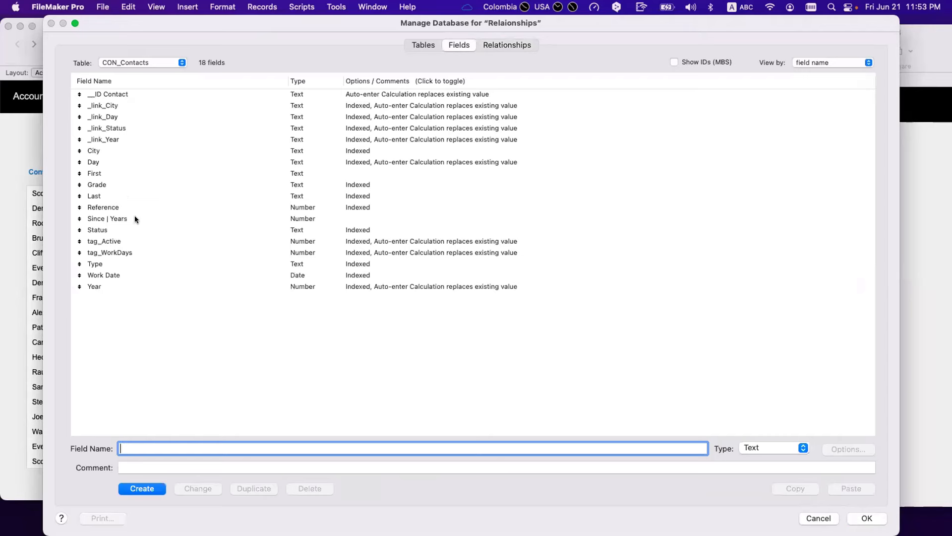
double_click(124, 185)
click(368, 309)
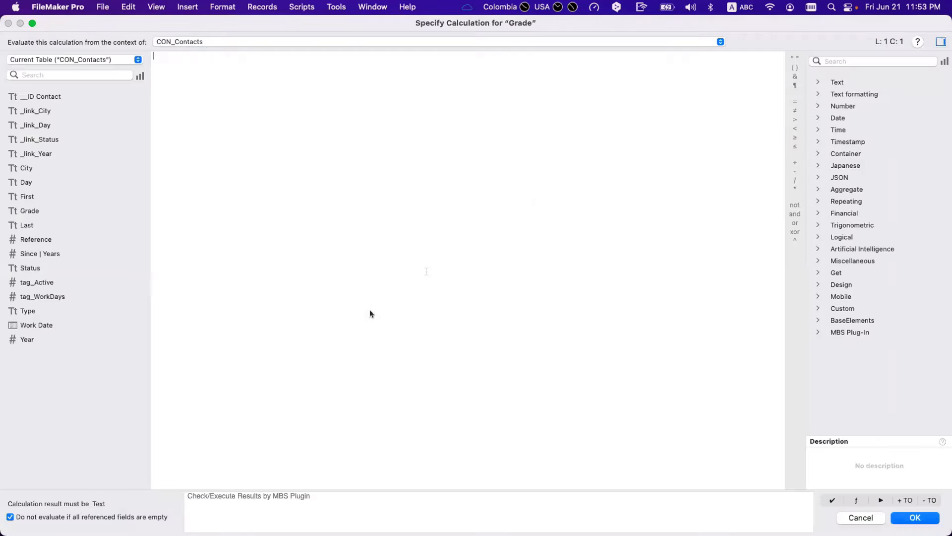
text(case)
key(Return)
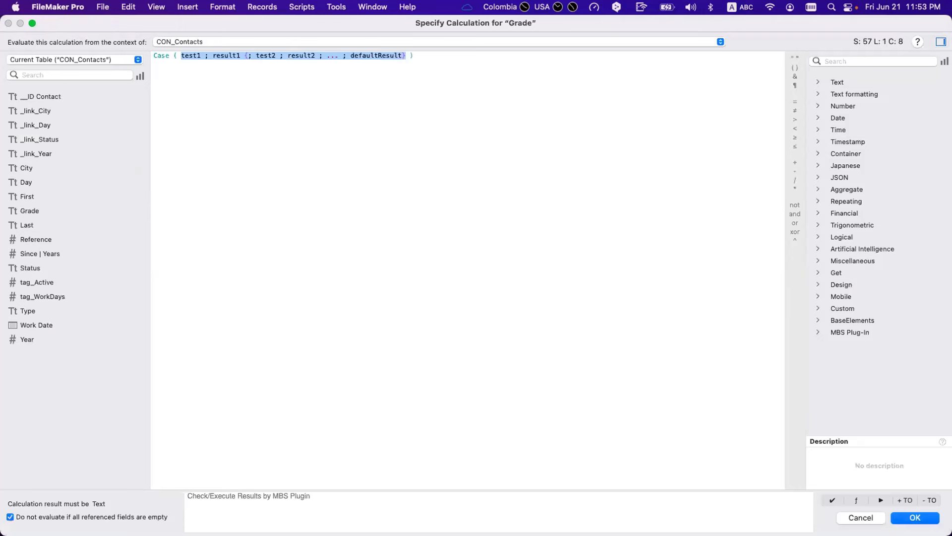
key(BackSpace)
key(Return)
click(189, 56)
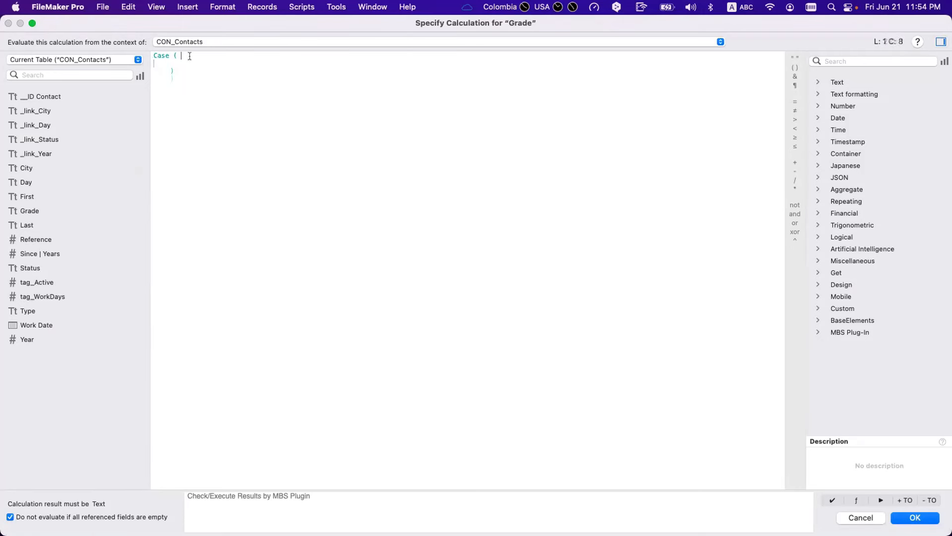
key(Return)
- Insert T01f_accounts_GRADE REFERENCES||Type~||A 2 Greater 10::_link_Permanent as the first test in the Case function
click(81, 58)
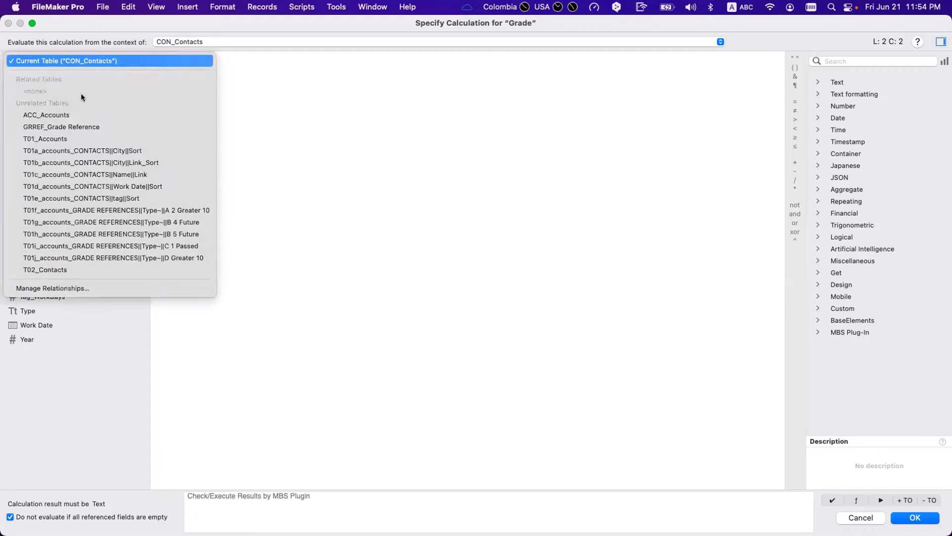
click(93, 209)
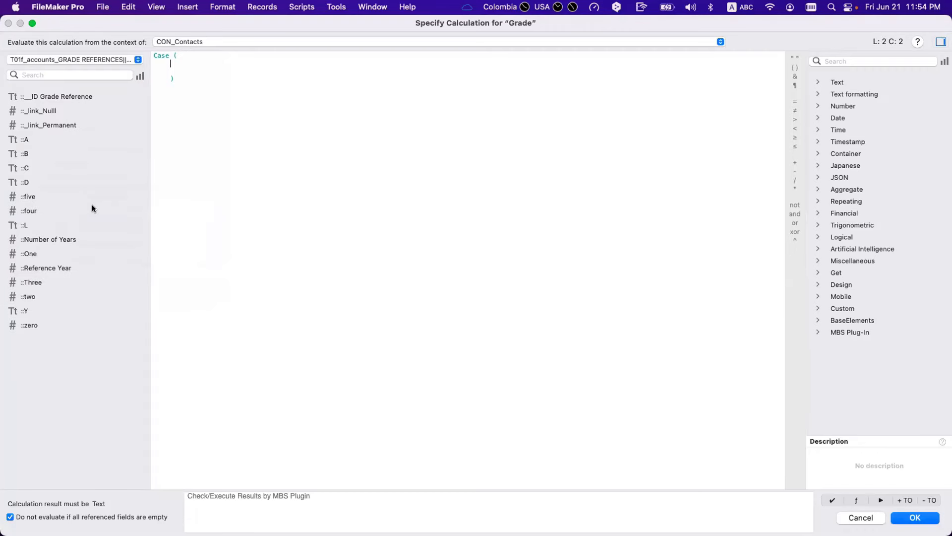
double_click(62, 124)
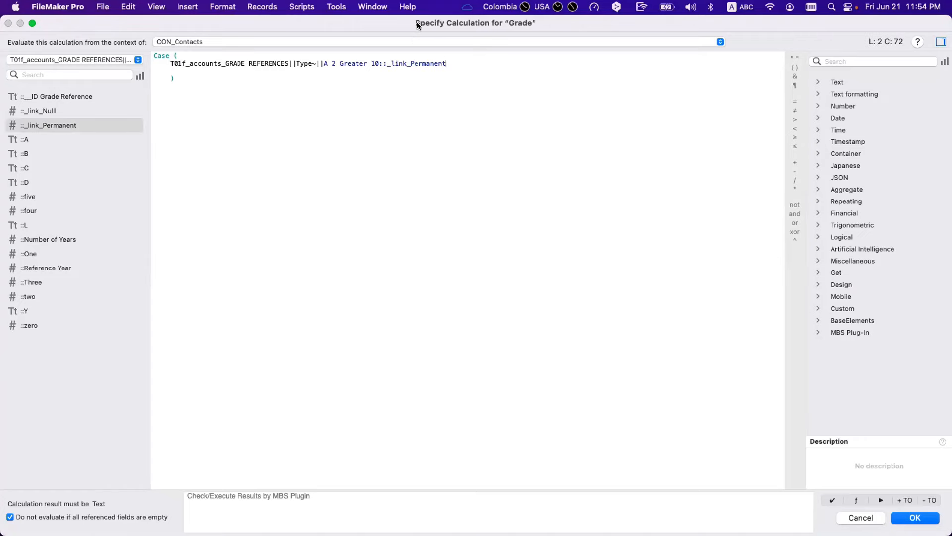
- Move the calculation, database and Contacts windows aside so the Grade Reference record can be seen alongside the Grade formula
drag(418, 23, 430, 335)
drag(524, 23, 193, 38)
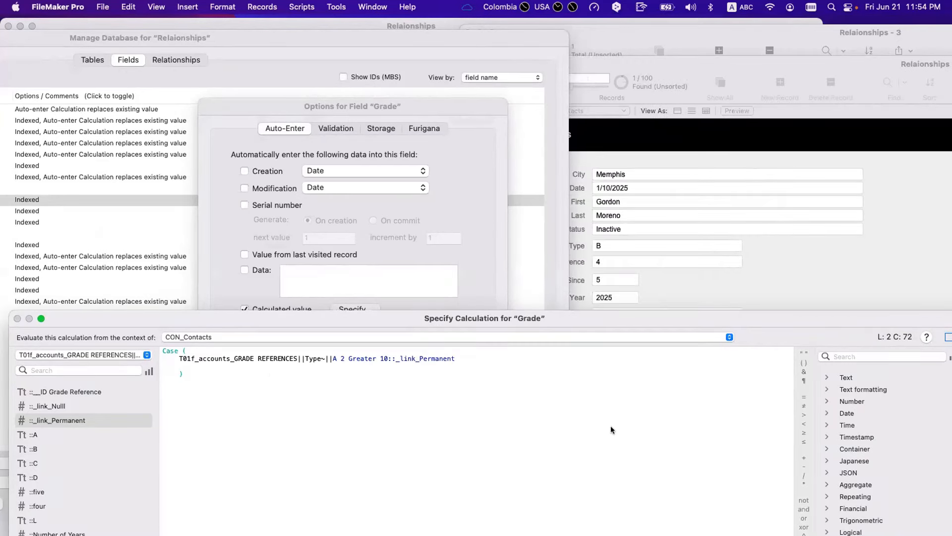
drag(614, 320, 603, 437)
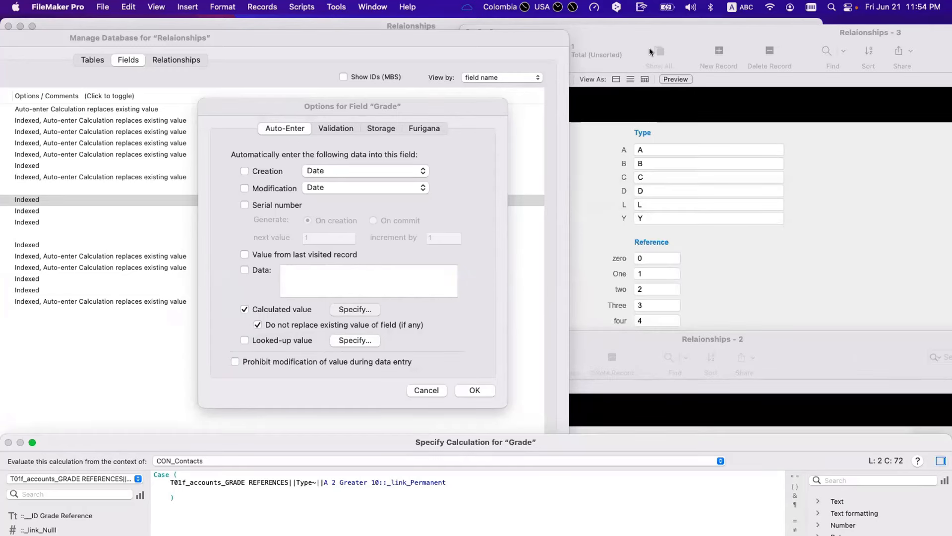
- Abandon the Grade calculation and its field options, and discard all changes made to the database definition
drag(650, 48, 730, 38)
key(Escape)
key(Escape)
key(Escape)
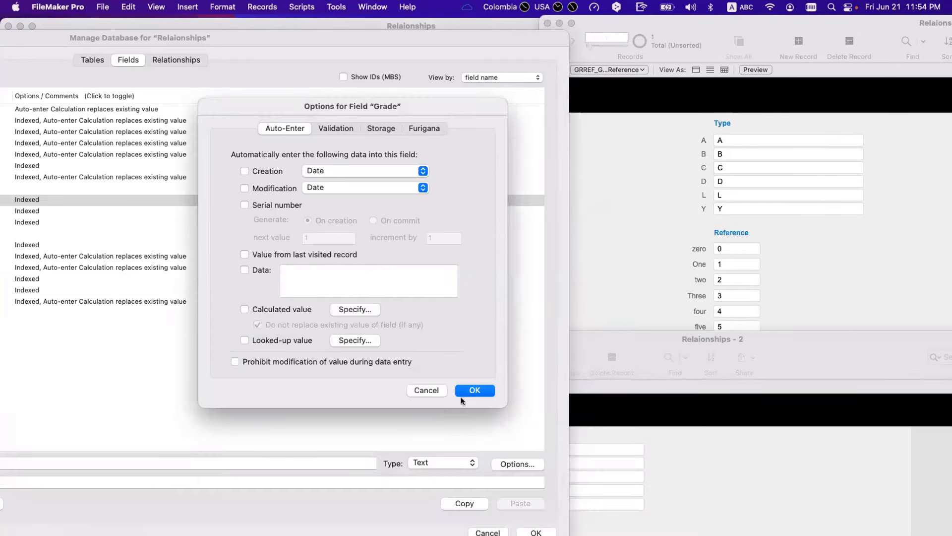
click(112, 177)
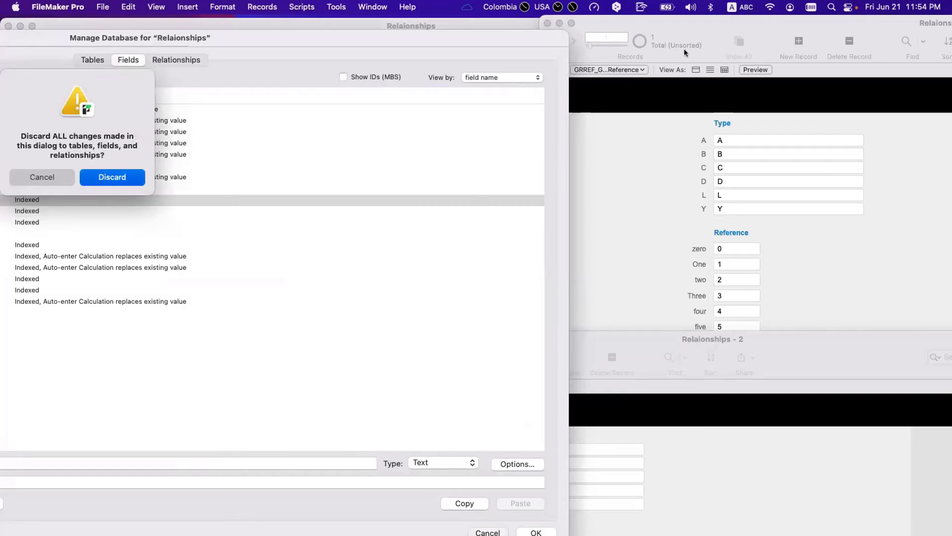
- Place the null link field and _link_Permanent on the Grade Reference layout, below Reference Year, and return to browsing the record
double_click(750, 25)
key(super+l)
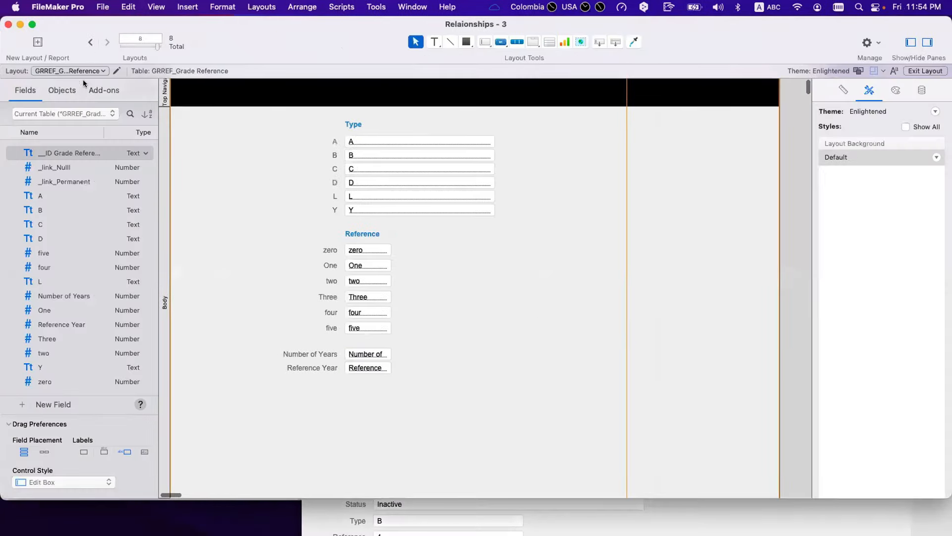
click(72, 167)
shift+click(69, 181)
drag(67, 165, 362, 396)
key(super+b)
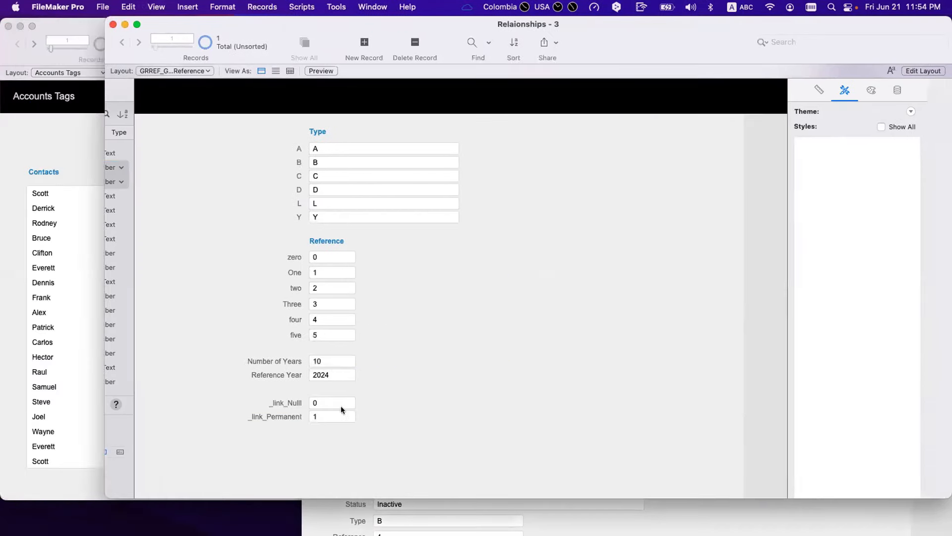
- Check both link values in the Grade Reference record and rearrange the windows to bring the Contacts record forward
click(332, 403)
click(321, 412)
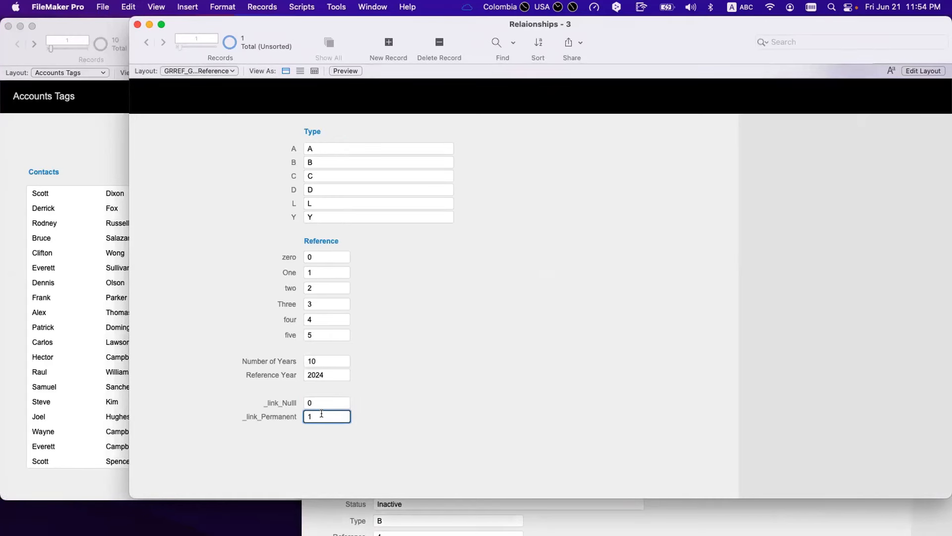
double_click(316, 413)
click(316, 390)
drag(353, 24, 641, 399)
drag(600, 338, 312, 40)
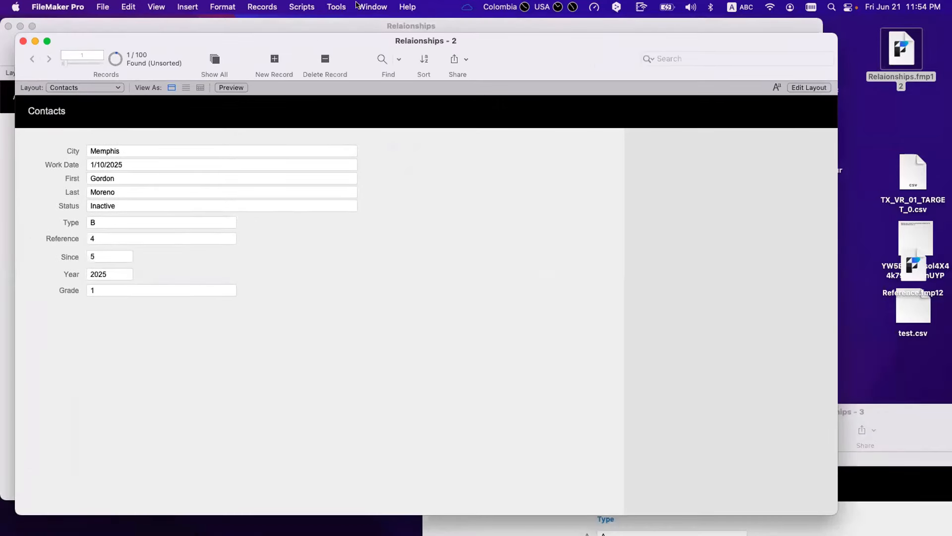
- Add T01f_accounts_GRADE REFERENCES||Type~||A 2 Greater 10::_link_Permanent to the Data Viewer's watched expressions
click(337, 6)
click(346, 50)
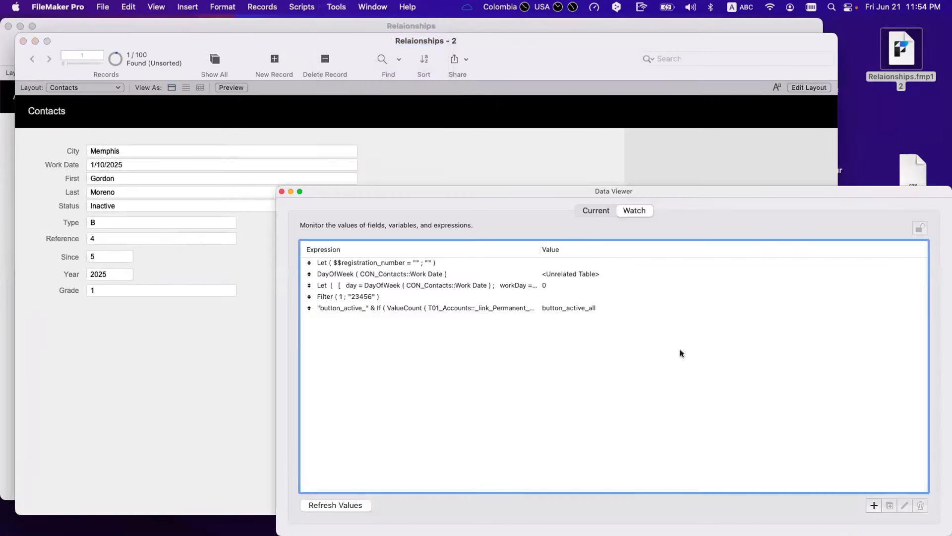
click(873, 506)
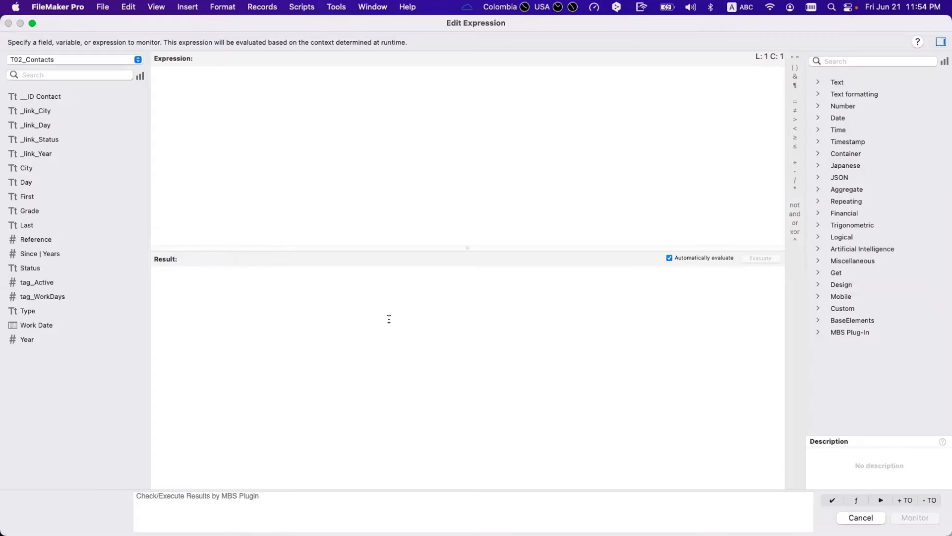
click(91, 57)
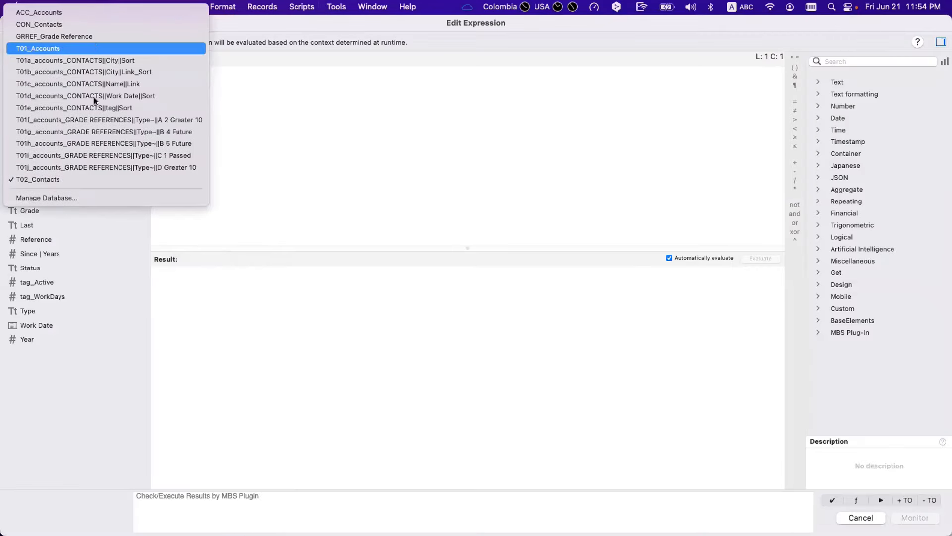
click(96, 119)
double_click(96, 125)
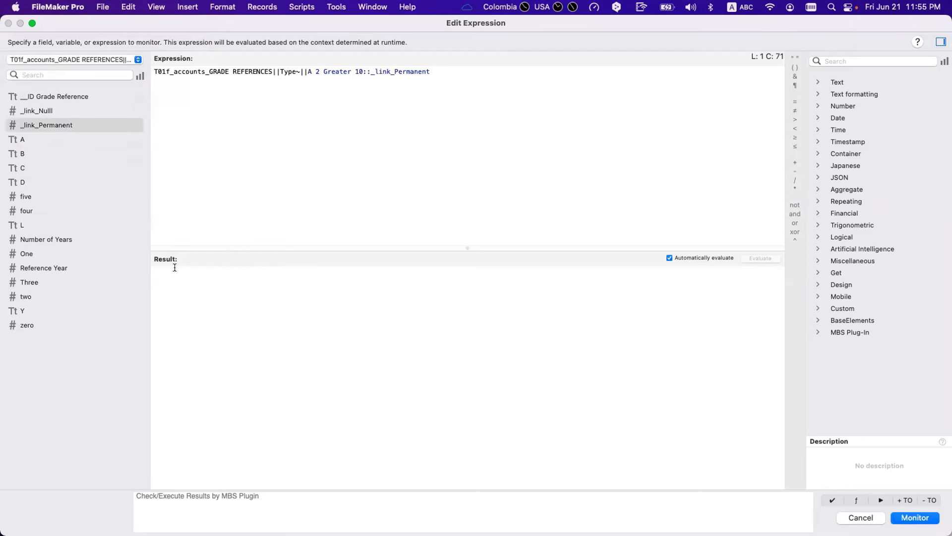
click(909, 516)
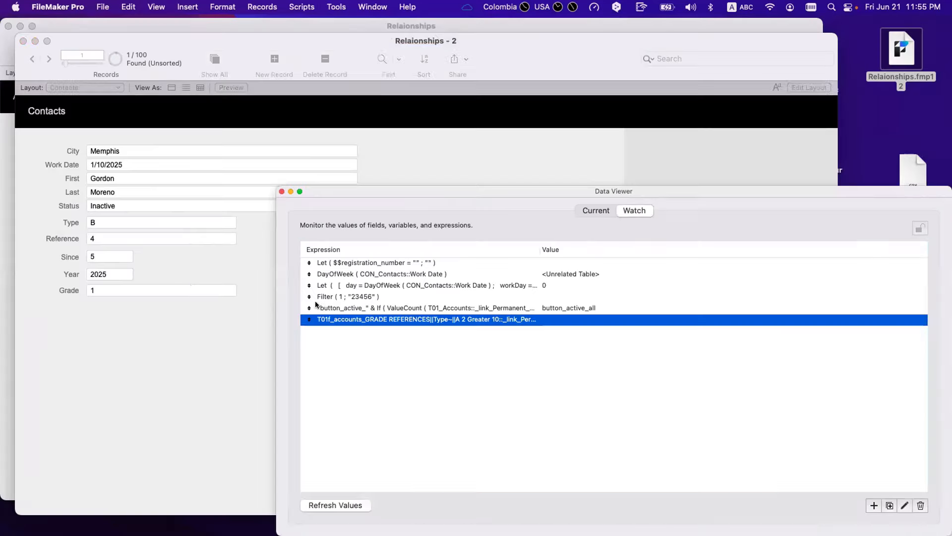
- Change the watched expression to T01g_accounts_GRADE REFERENCES||Type~||B 4 Future::_link_Permanent and close the Data Viewer after evaluating it
double_click(355, 319)
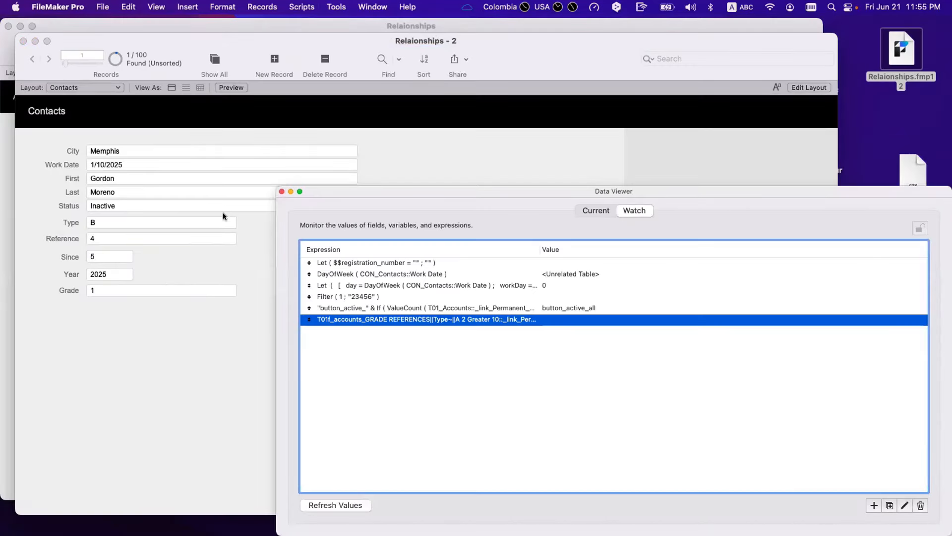
key(super+a)
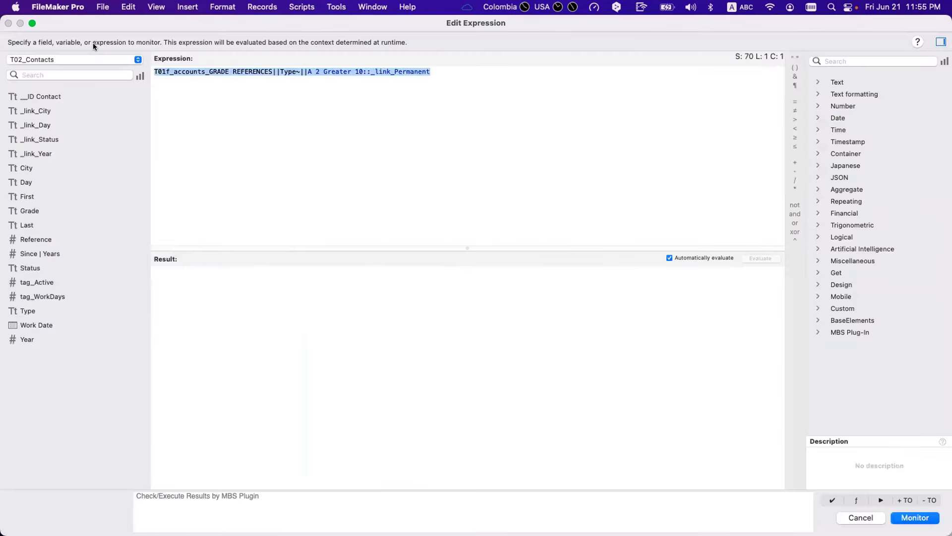
click(59, 60)
scroll(59, 60, up, 5)
click(36, 127)
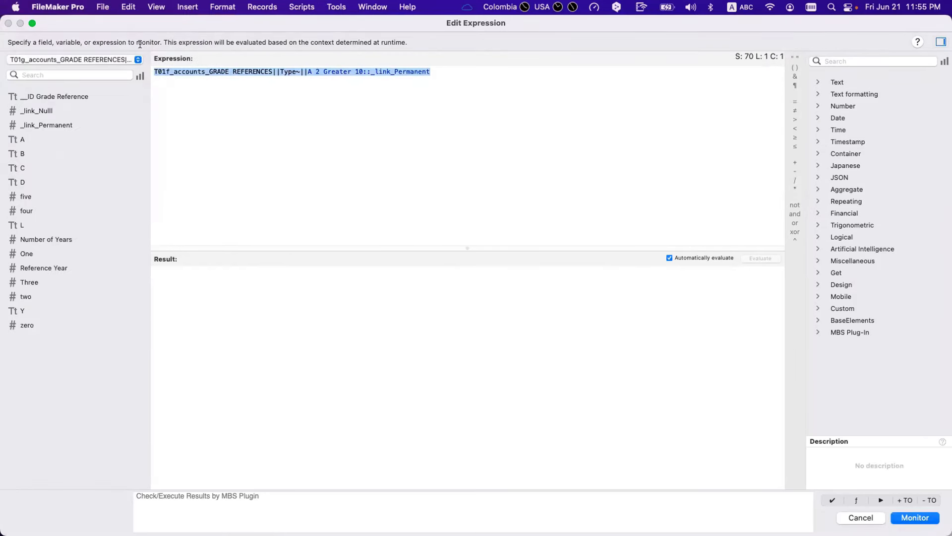
double_click(36, 124)
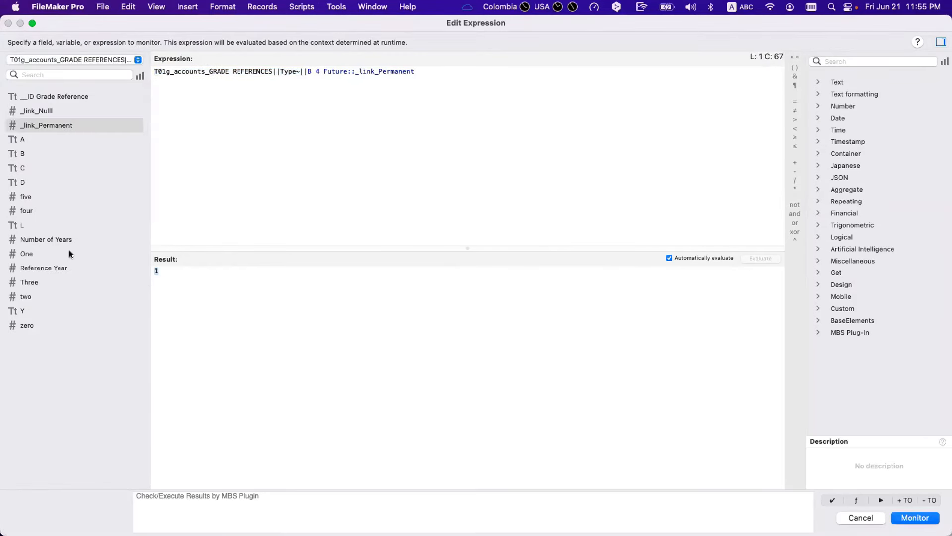
key(Return)
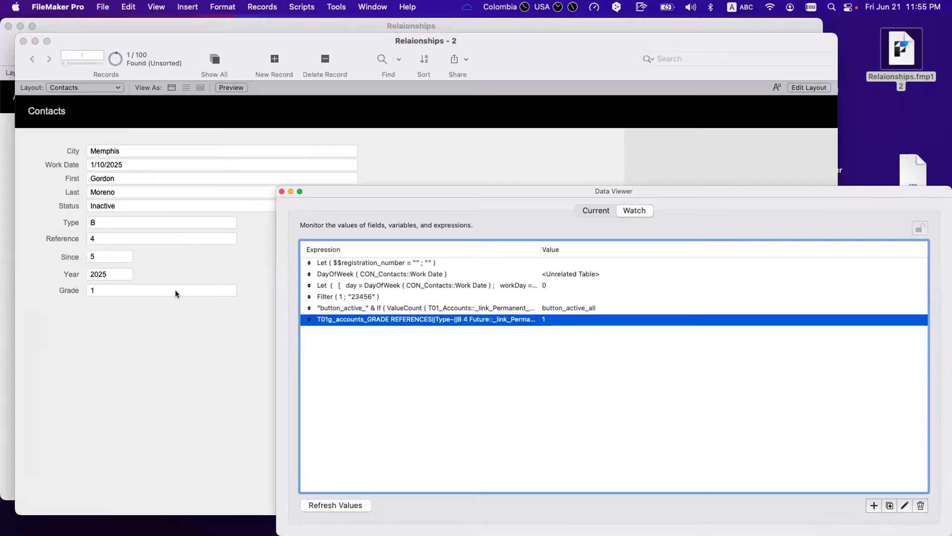
key(super+w)
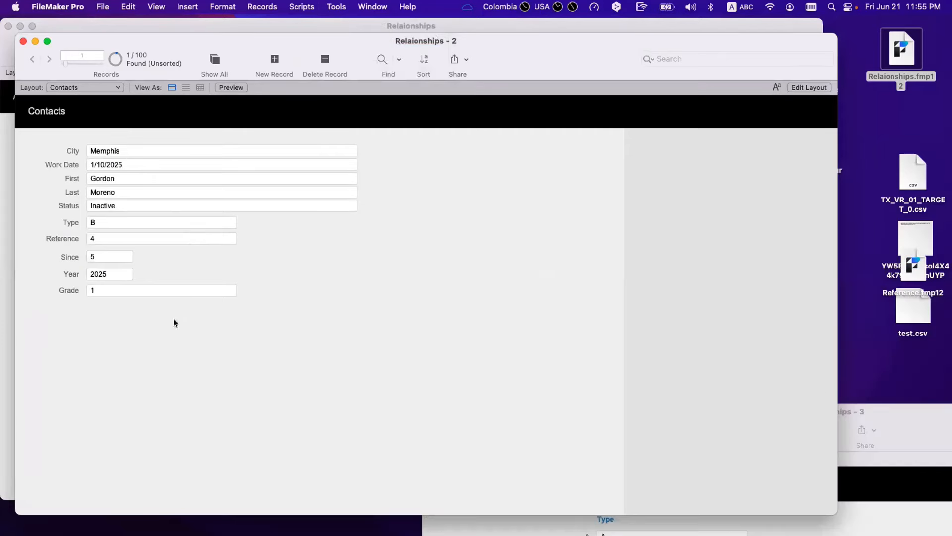
- Compare the Contacts record with the Grade Reference values, including _link_Permanent, and move the reference window aside
click(891, 419)
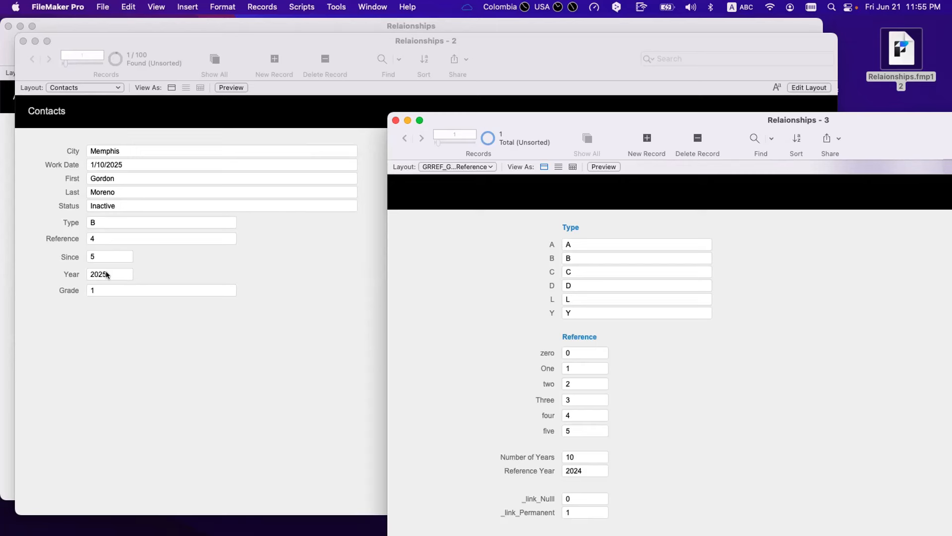
click(584, 513)
drag(527, 122, 643, 64)
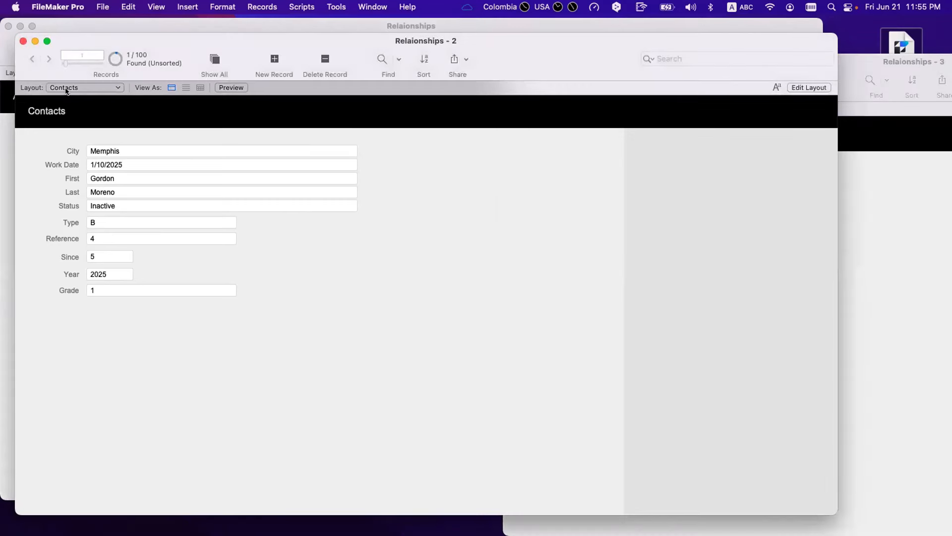
- Reopen the Grade field definition in CON_Contacts and start its auto-enter calculation with an empty Case function spread over several lines
key(super+shift+d)
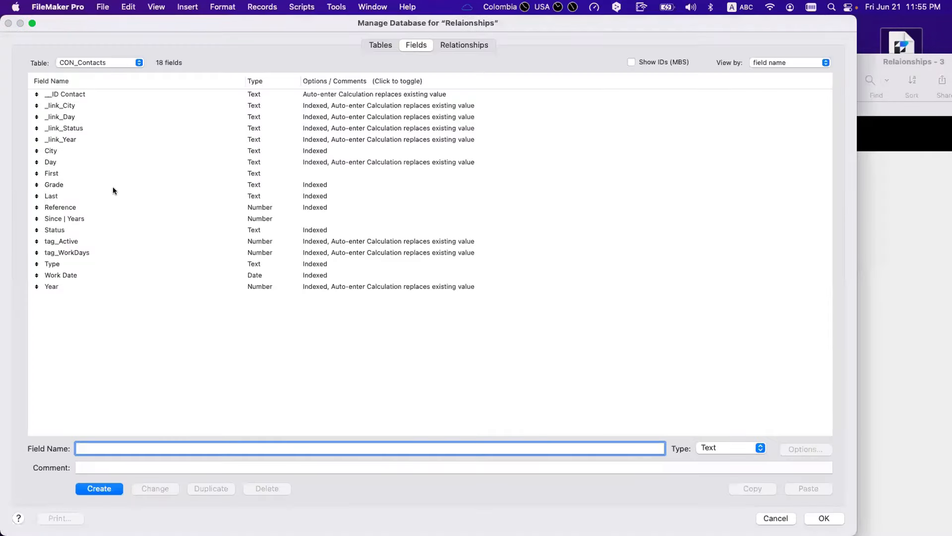
double_click(82, 185)
click(355, 309)
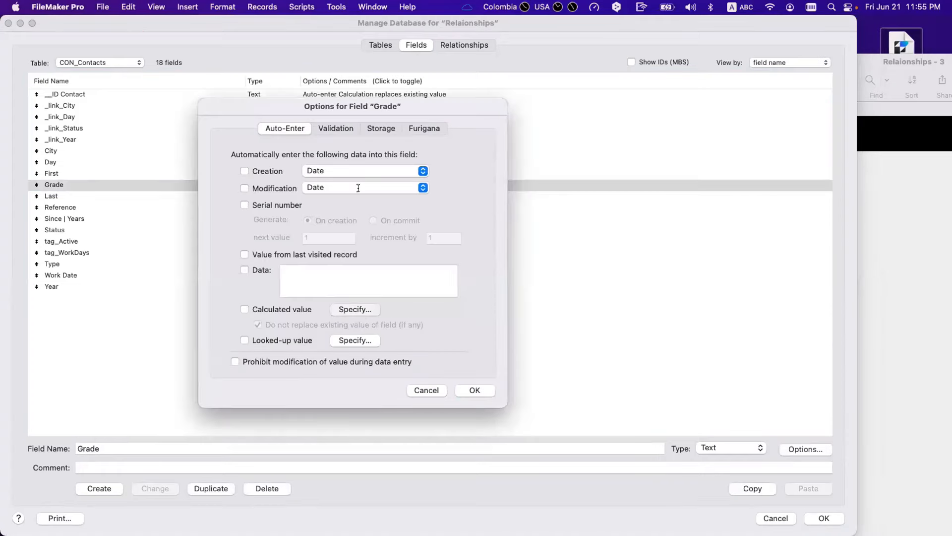
text(cas)
key(Return)
key(BackSpace)
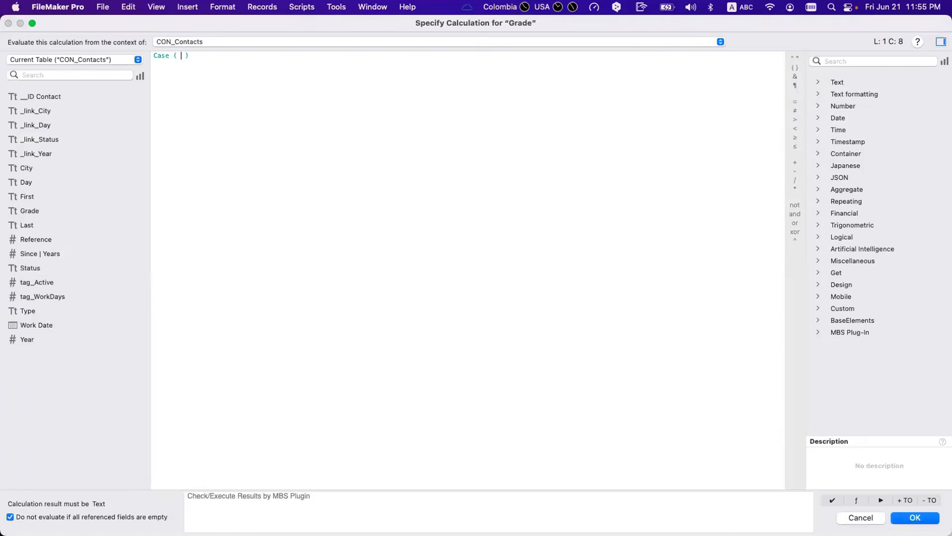
key(Return)
key(Return)
key(Return)
key(Return)
key(Tab)
click(262, 61)
text(and and por)
key(BackSpace)
key(BackSpace)
key(BackSpace)
key(BackSpace)
key(BackSpace)
key(BackSpace)
key(BackSpace)
key(BackSpace)
key(BackSpace)
key(BackSpace)
key(BackSpace)
- Enter T01f_accounts_GRADE REFERENCES||Type~||A 2 Greater 10::_link_Permanent as the first Case test, with result 1
click(79, 59)
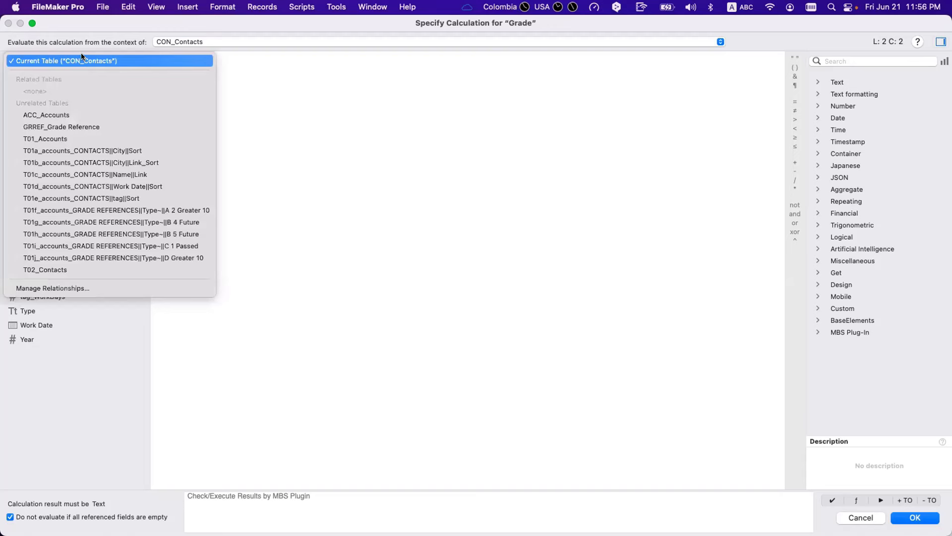
click(126, 213)
double_click(81, 126)
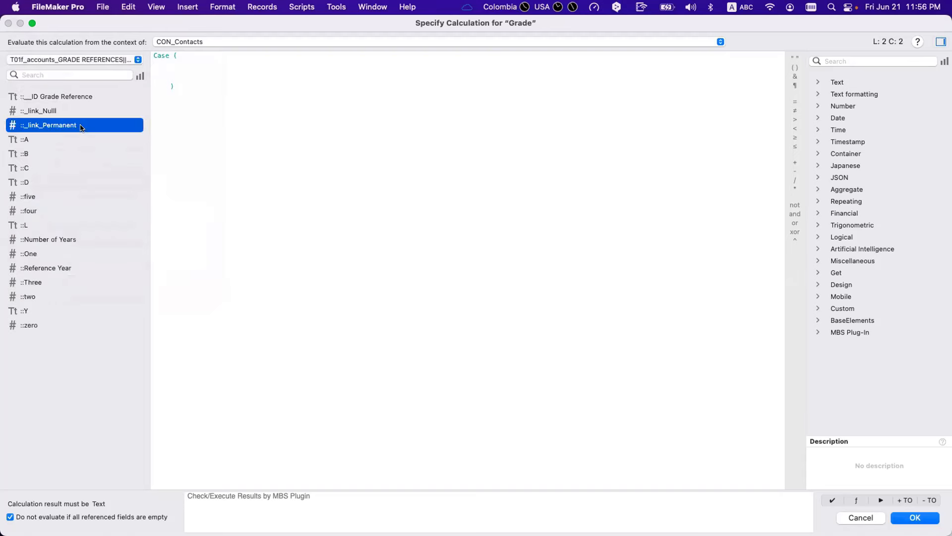
text(; 1 )
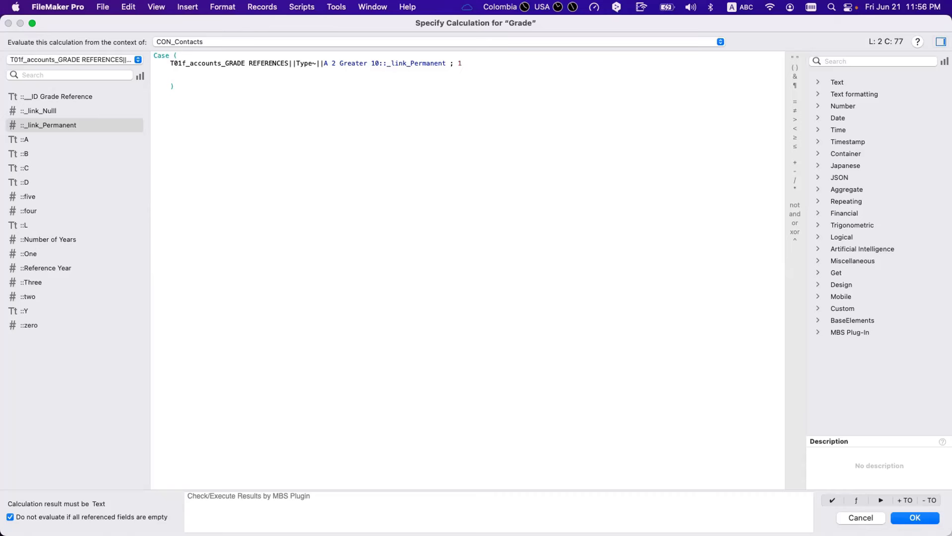
text(;)
- Add T01g_accounts_GRADE REFERENCES||Type~||B 4 Future::_link_Permanent as the second Case test, with result 2
key(Return)
key(Tab)
click(67, 63)
click(72, 74)
double_click(56, 124)
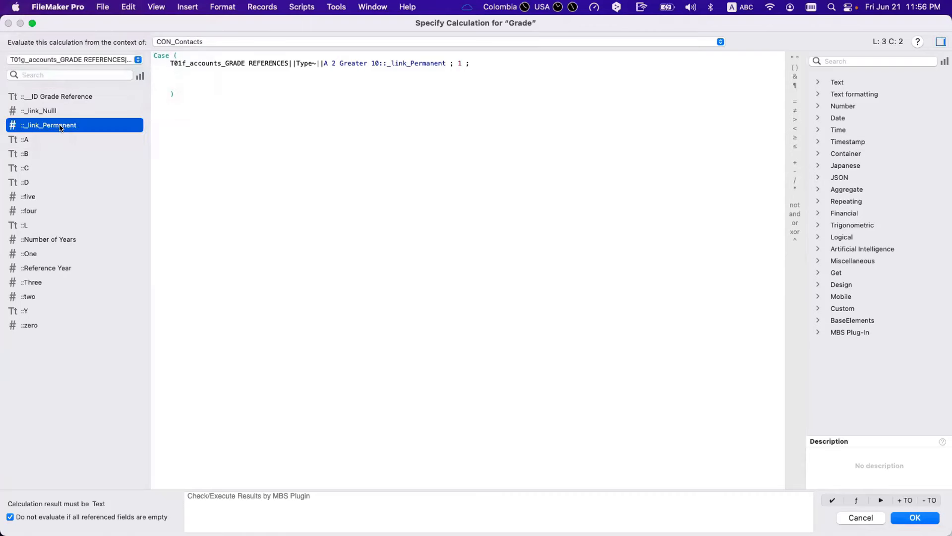
text(; 2)
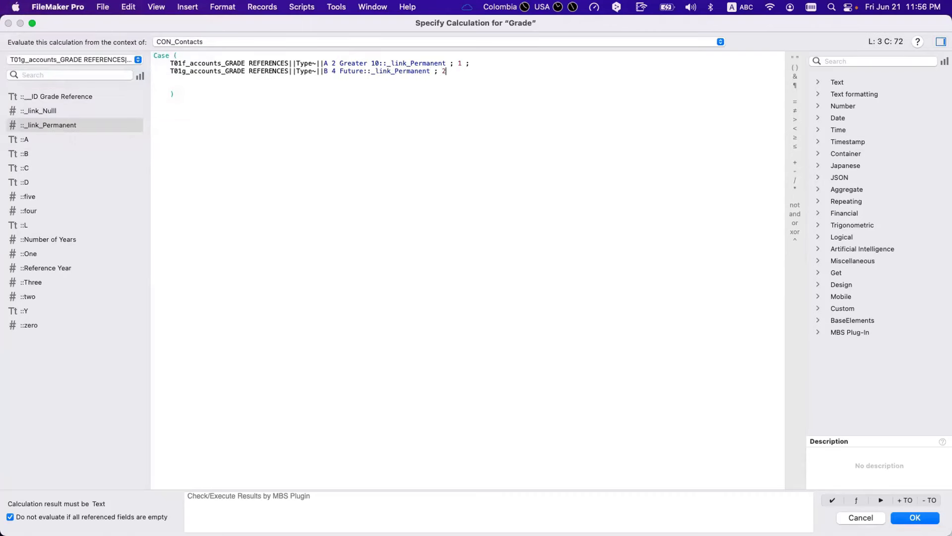
text( ;)
- Add T01h_accounts_GRADE REFERENCES||Type~||B 5 Future::_link_Permanent as the third Case test, with result 3
key(Return)
key(Tab)
click(90, 59)
click(90, 72)
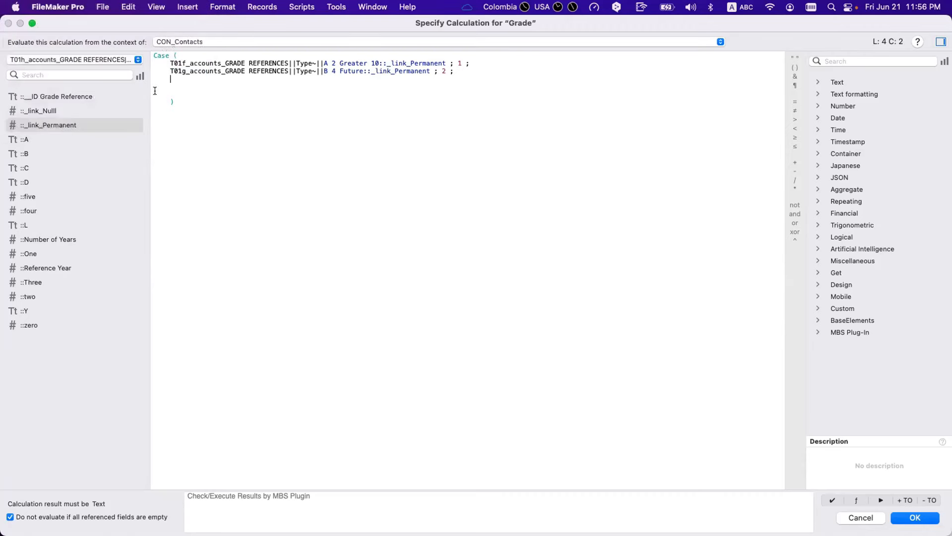
double_click(80, 124)
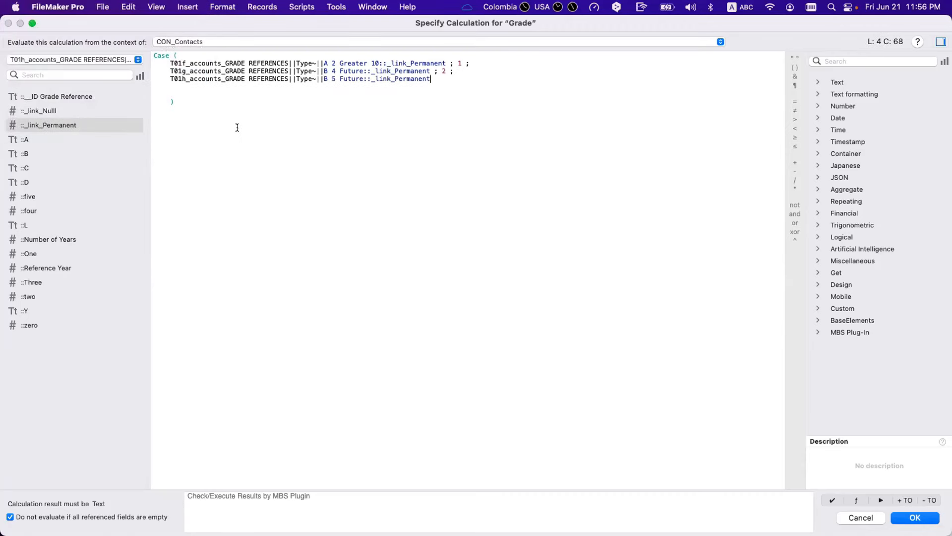
text(; 3 ;)
- Add T01i_accounts_GRADE REFERENCES||Type~||C 1 Passed::_link_Permanent as the fourth Case test, with result 1
click(83, 61)
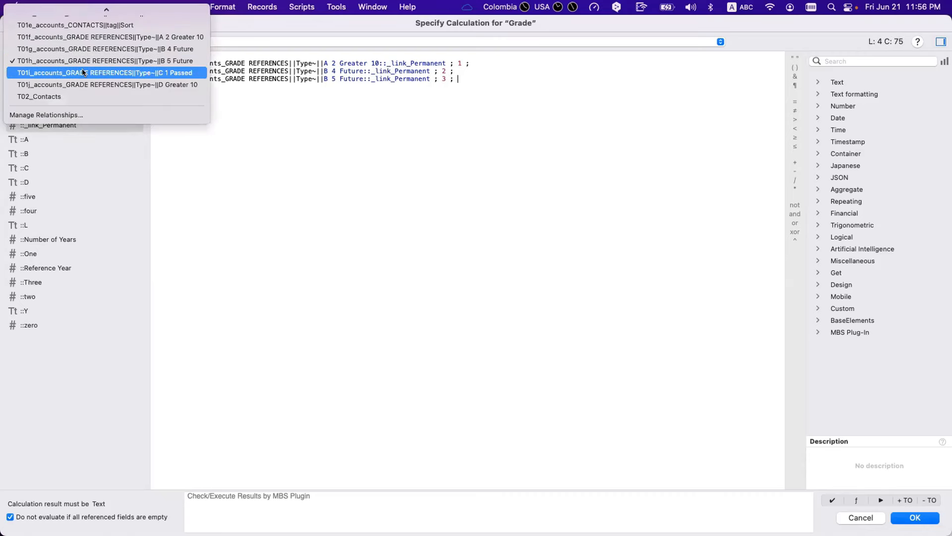
click(83, 73)
key(Return)
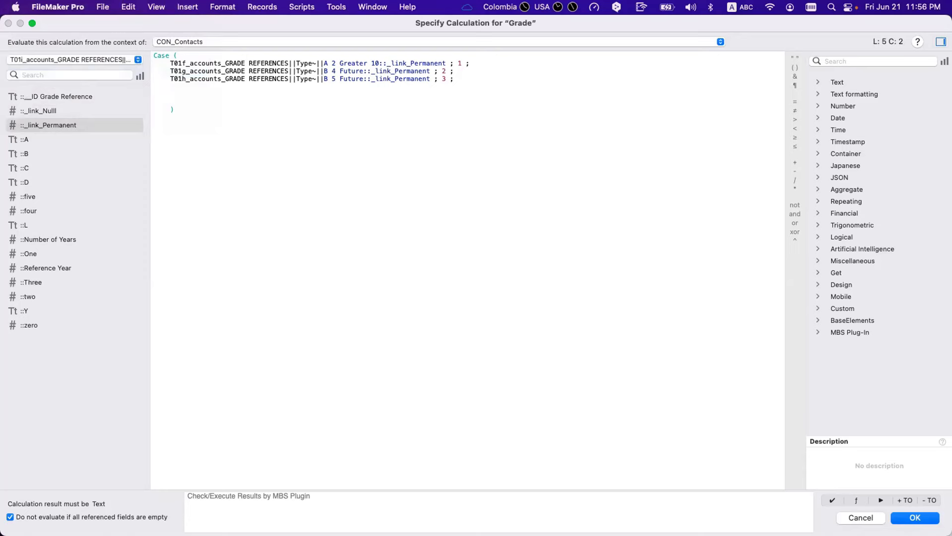
double_click(66, 124)
text(; 1 ;)
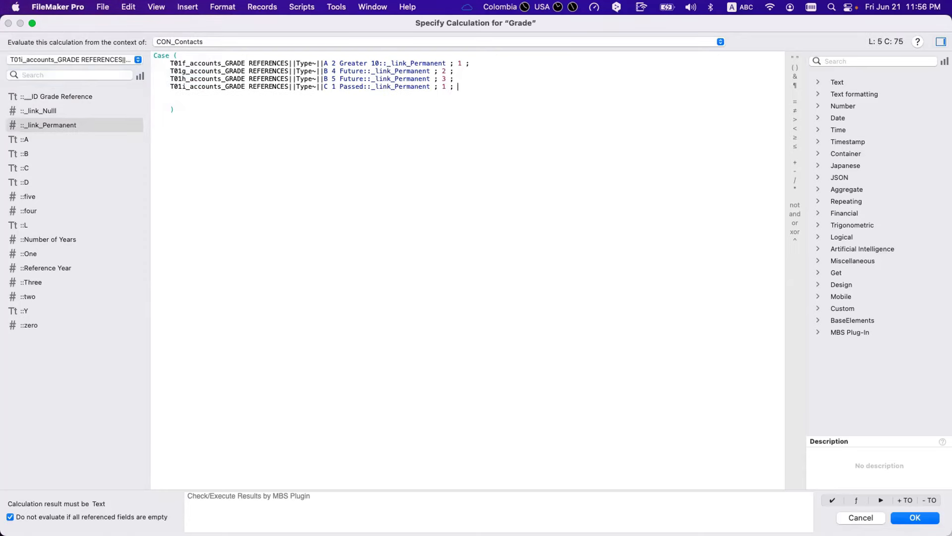
- Add T01j_accounts_GRADE REFERENCES||Type~||D Greater 10::_link_Permanent as the last Case test, with result 4, and remove the blank lines before the closing parenthesis
key(Return)
click(75, 60)
click(75, 68)
double_click(48, 125)
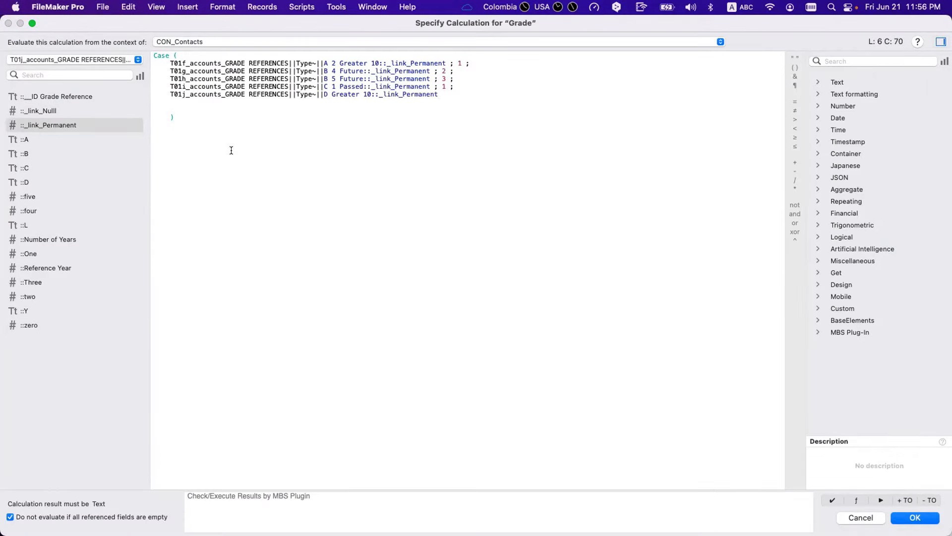
text(; 4)
click(170, 106)
key(BackSpace)
- Set the Grade calculation's evaluation context to T02_Contacts and save the calculation and database definition
drag(459, 83, 139, 85)
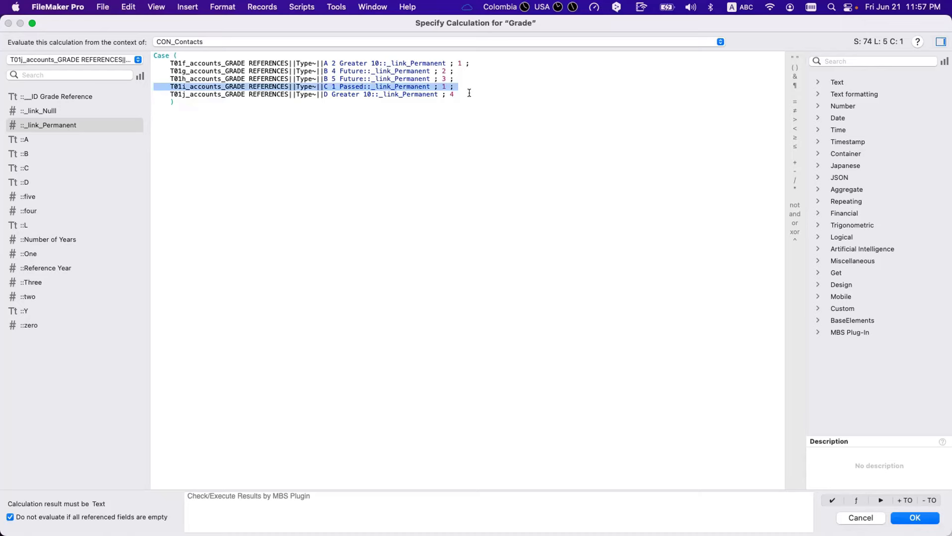
key(KP_Enter)
click(119, 171)
click(198, 42)
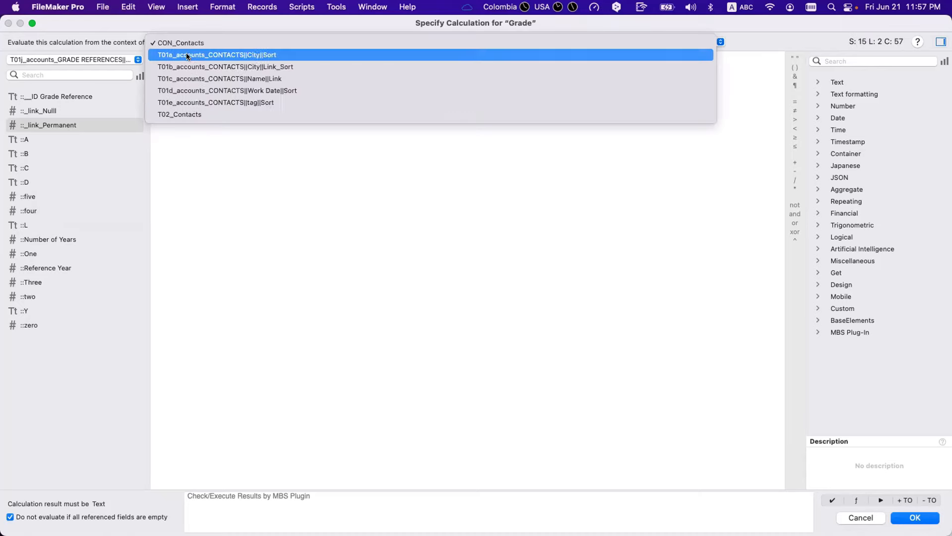
key(Escape)
key(Escape)
key(Return)
key(Return)
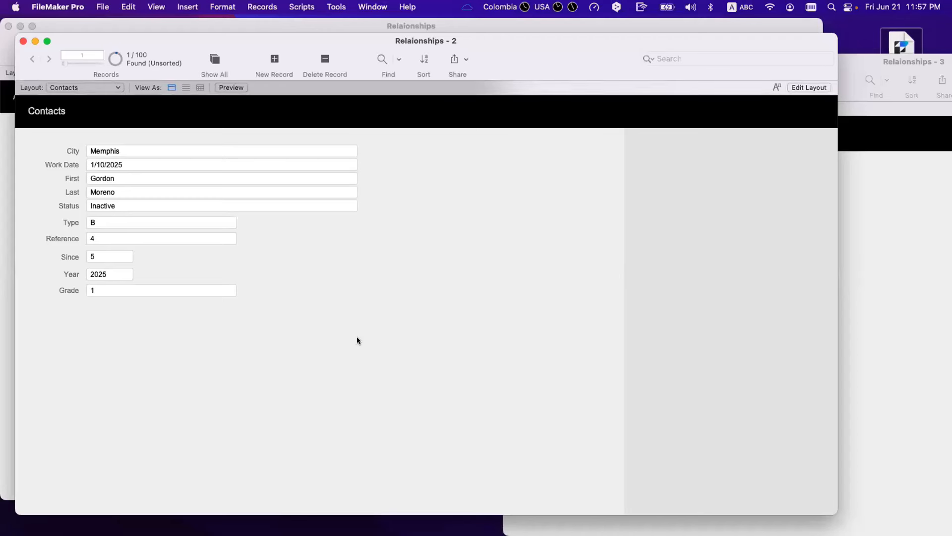
click(136, 218)
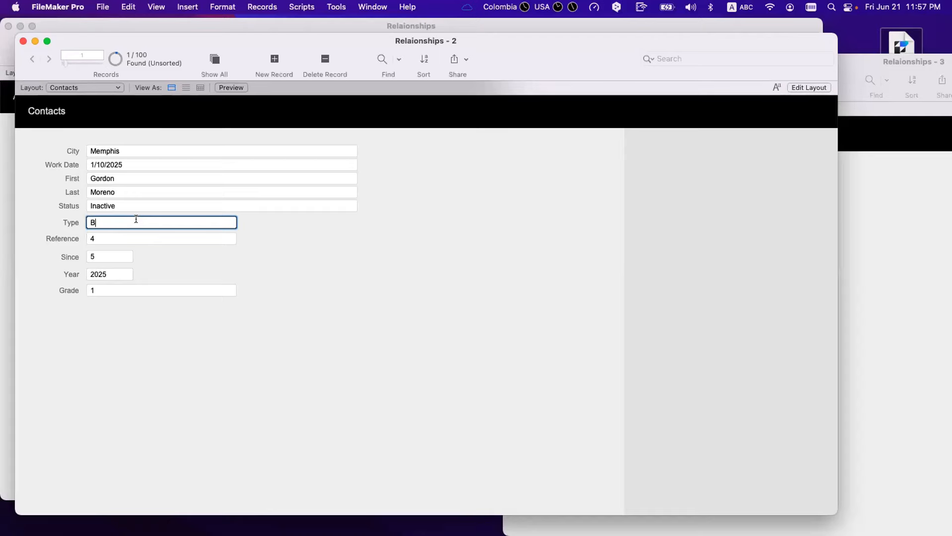
key(super+equal)
click(317, 330)
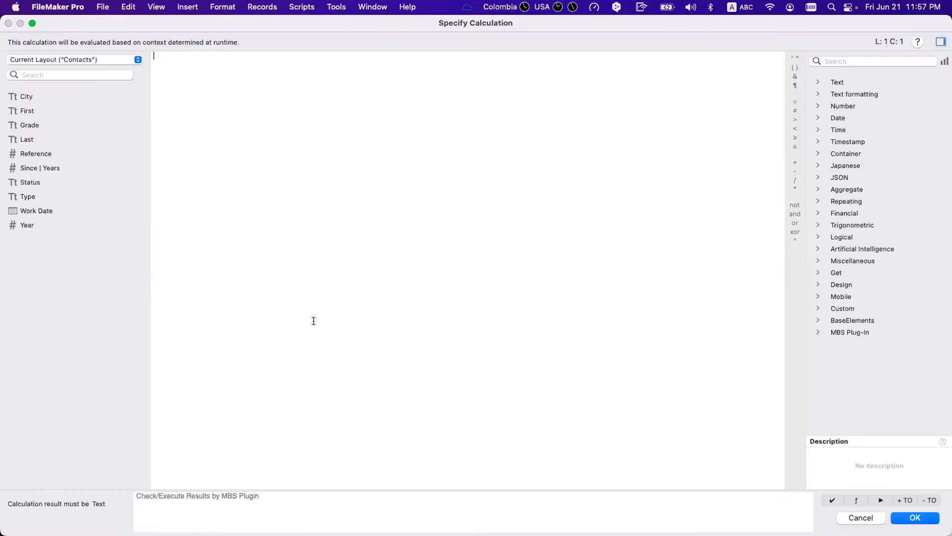
key(Escape)
key(Escape)
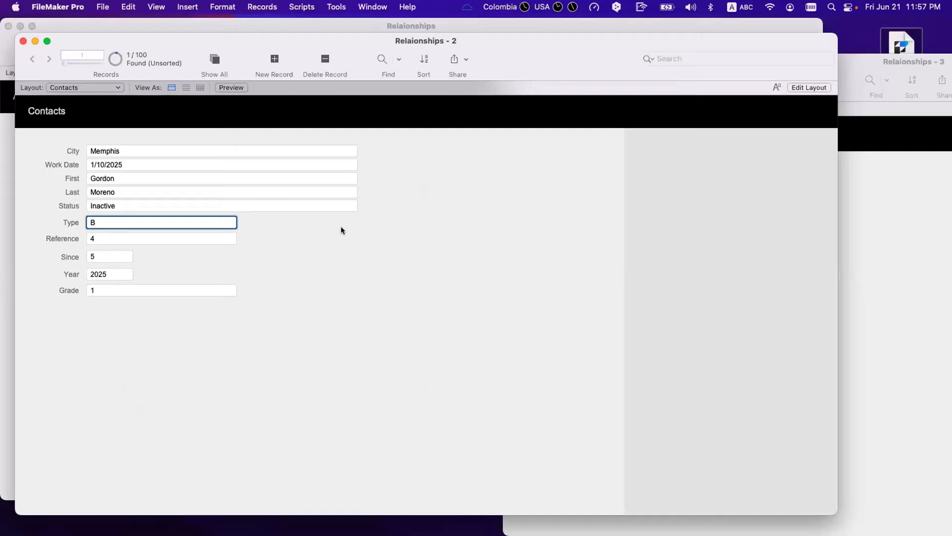
- Inspect the match criteria of the relationship between T02_Contacts and T01f_accounts_GRADE REFERENCES||Type~||A 2 Greater 10 without changing them
key(shift+super+d)
click(464, 45)
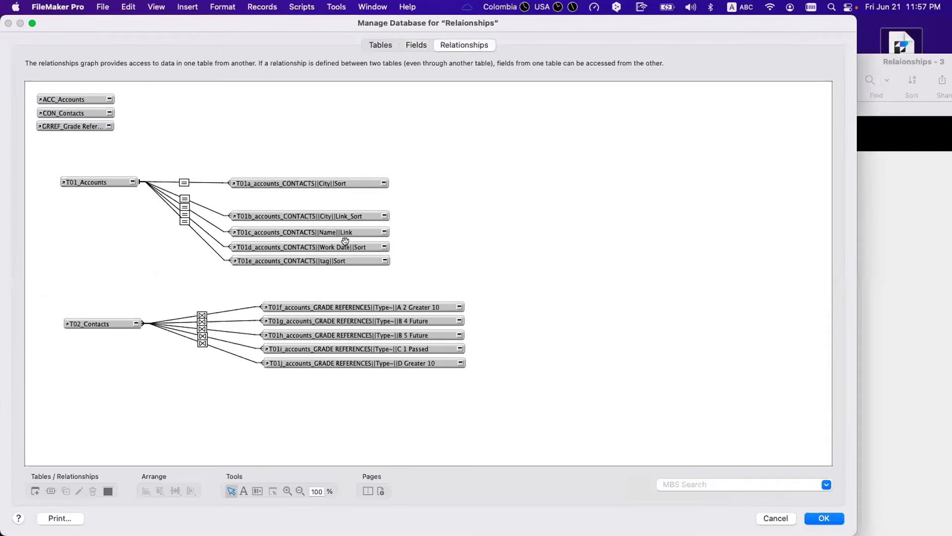
click(201, 314)
double_click(200, 314)
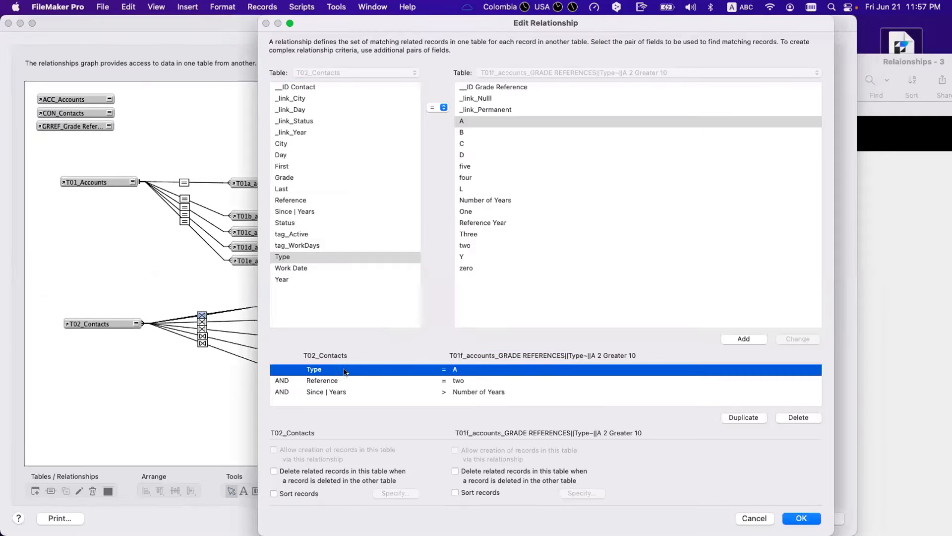
click(346, 381)
key(Escape)
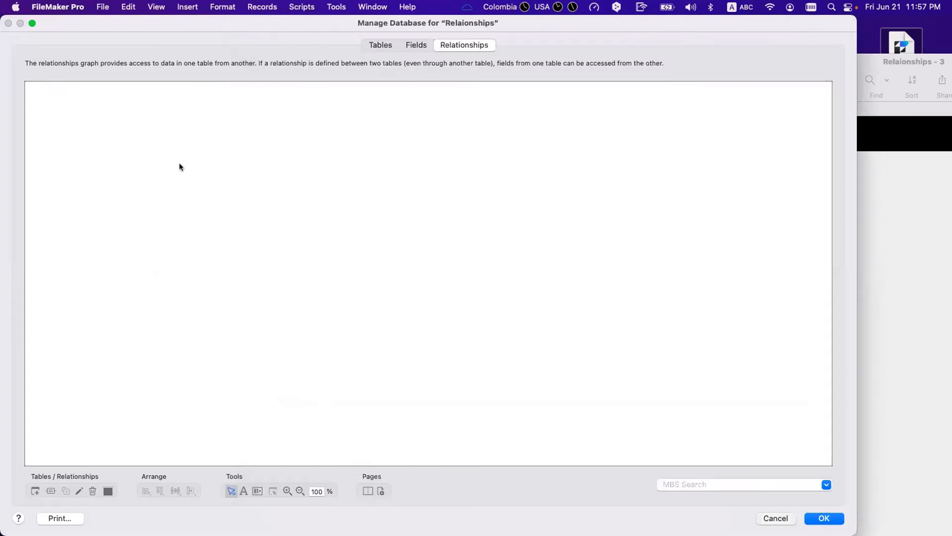
key(Escape)
- Replace the Type field of the found contact with a calculated result of Type itself to trigger the Grade auto-enter
click(113, 220)
key(super+equal)
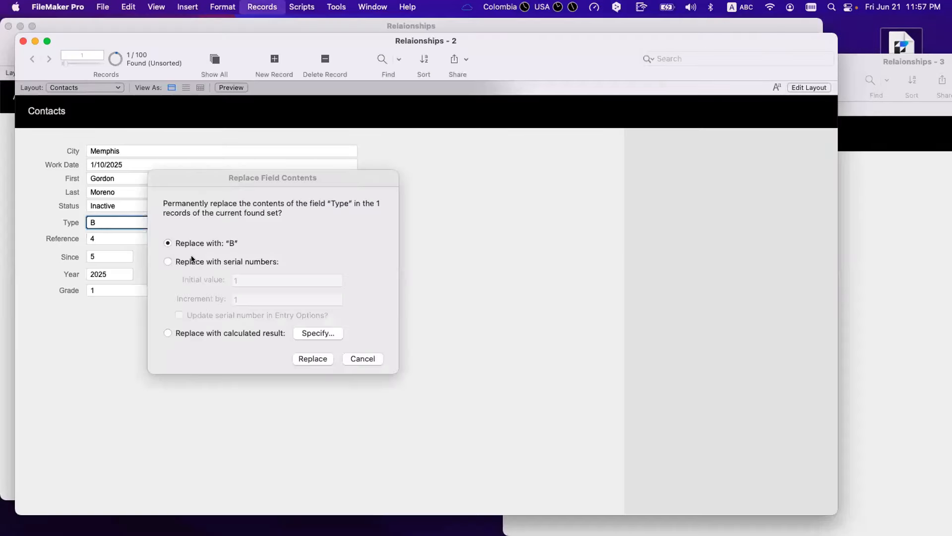
click(304, 333)
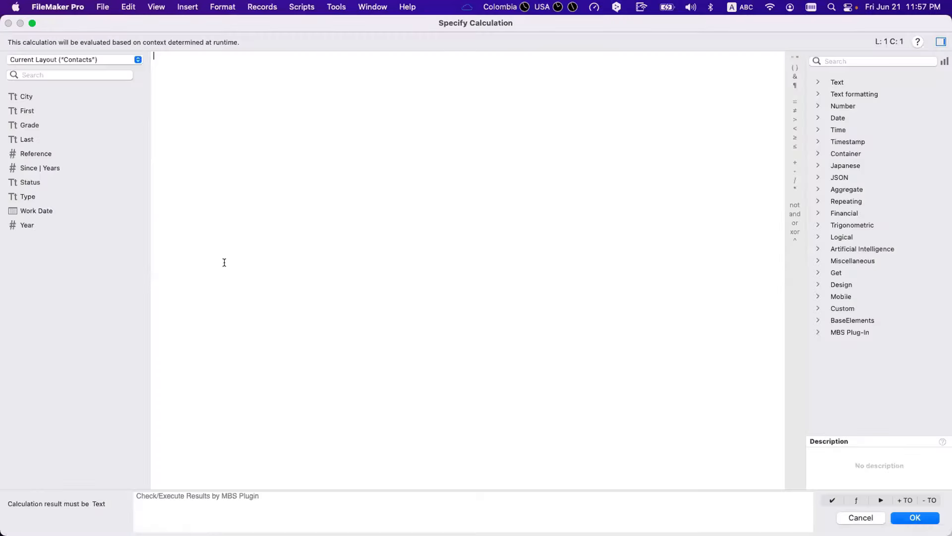
double_click(28, 196)
key(Return)
click(310, 357)
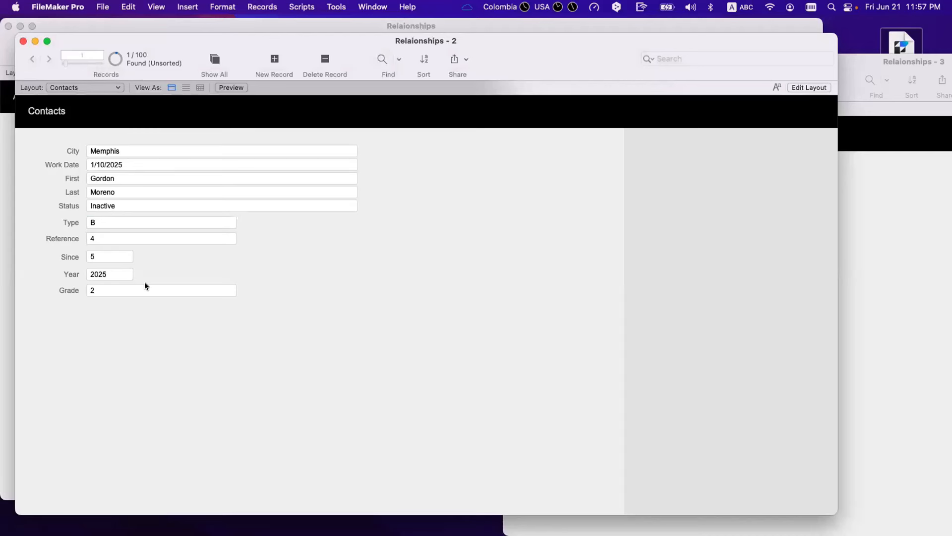
- Show all contact records, switch to the CON_Contacts table layout and examine the Grade column
click(215, 59)
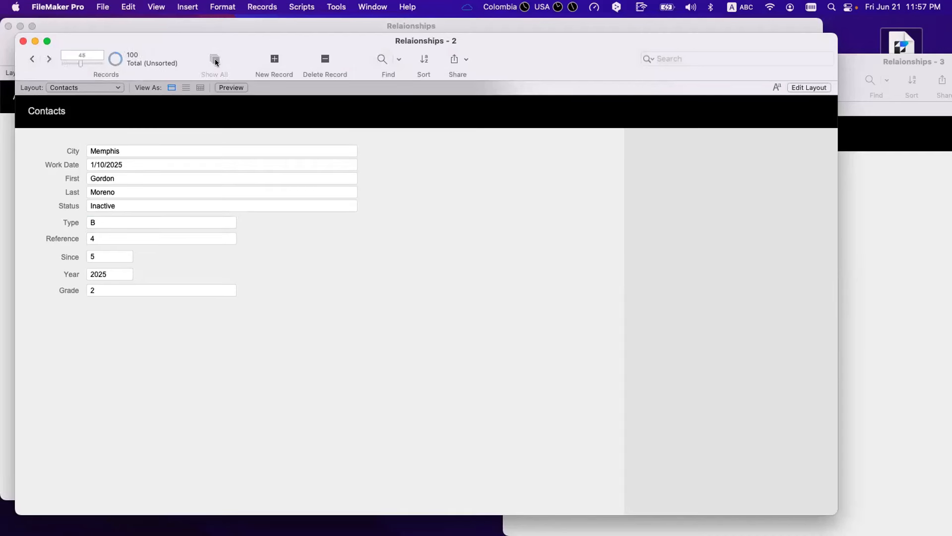
click(70, 89)
mouse_move(78, 106)
click(297, 179)
scroll(549, 200, right, 5)
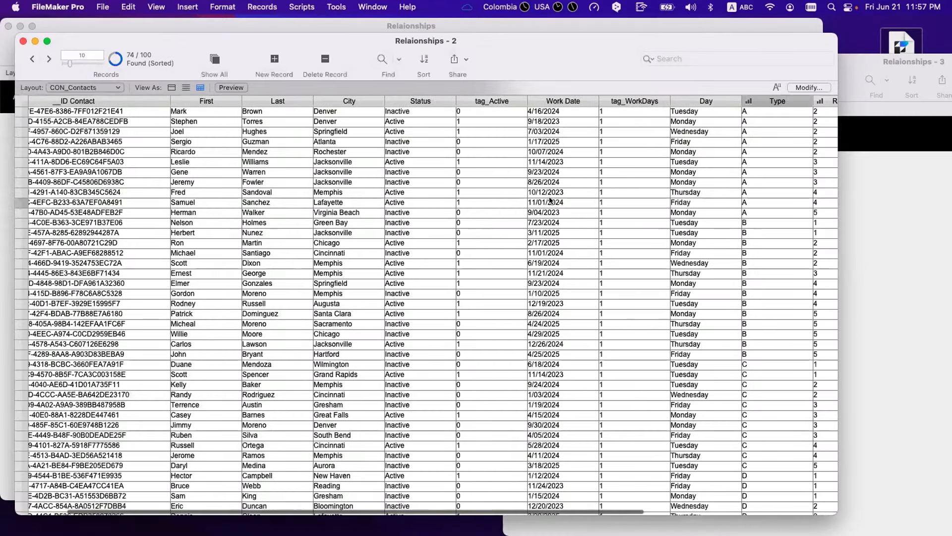
scroll(549, 196, right, 2)
scroll(760, 233, down, 6)
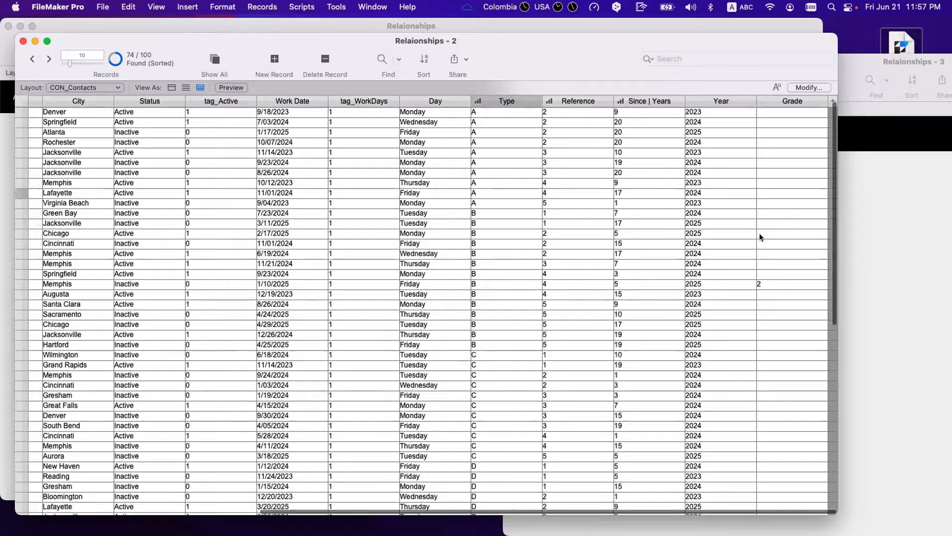
scroll(760, 233, down, 5)
scroll(760, 233, up, 11)
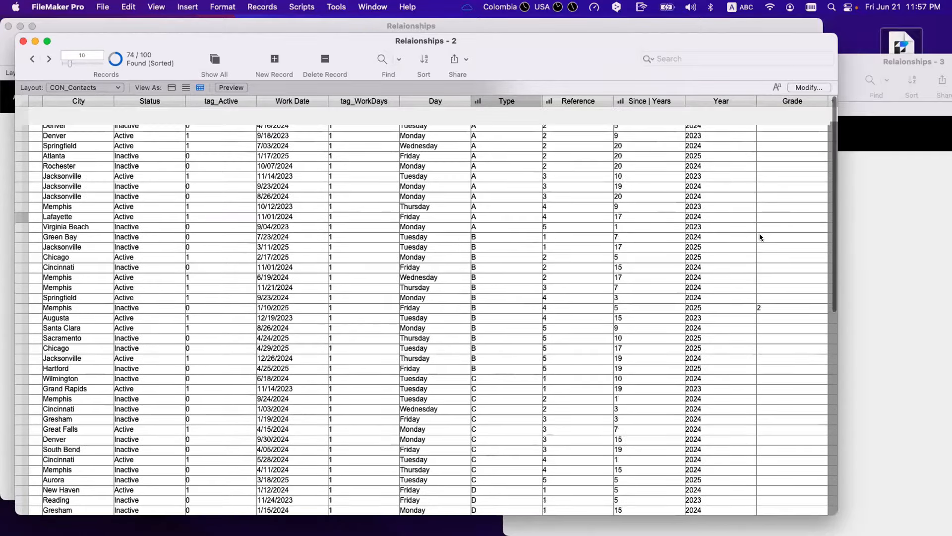
click(777, 295)
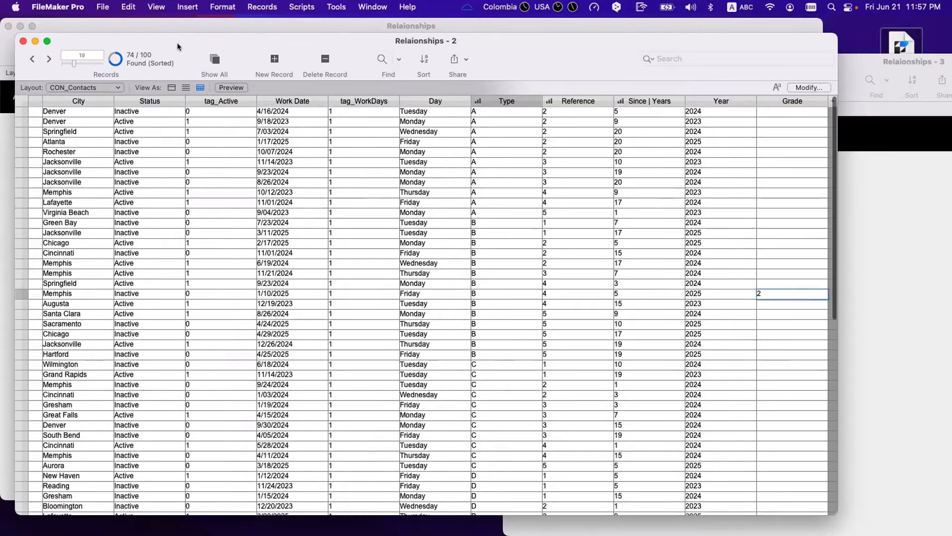
- Move the table window aside, switch the Relaionships window to the Contacts layout and show all its records
drag(354, 68, 568, 104)
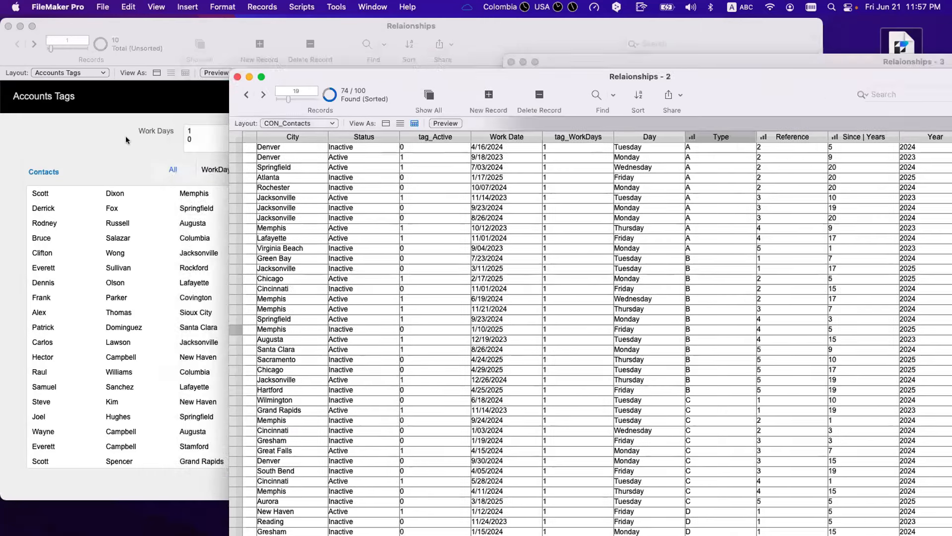
click(91, 129)
click(74, 74)
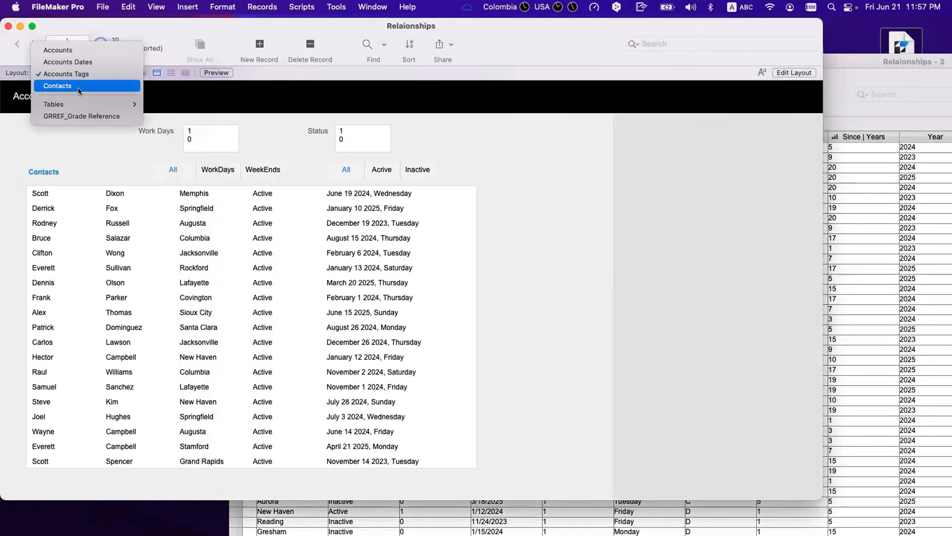
click(103, 89)
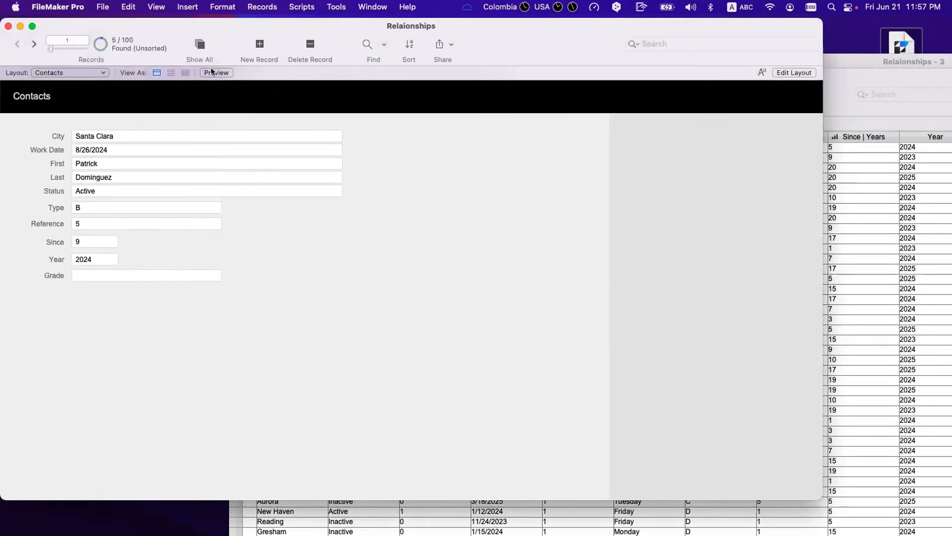
click(193, 45)
- Replace Type in all 100 contact records with a calculated result of Type itself to recalculate every Grade
click(96, 208)
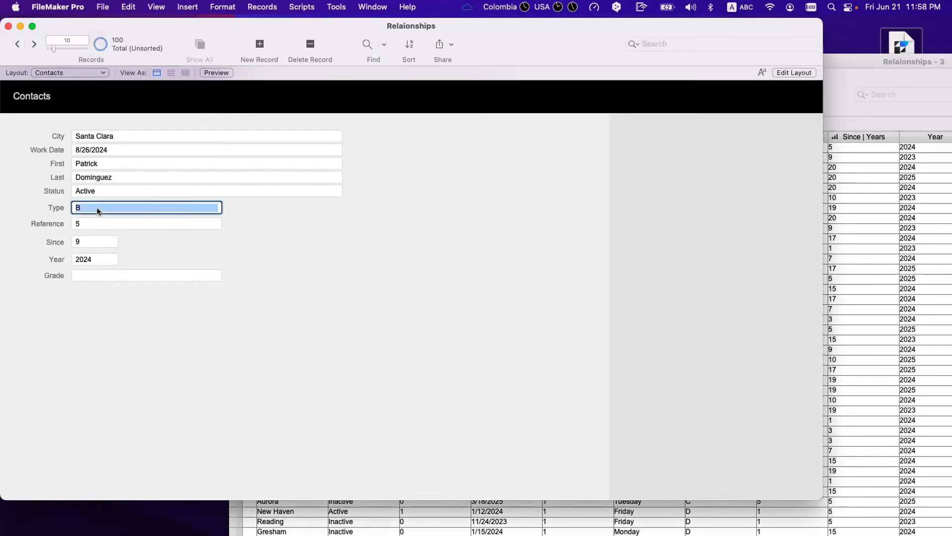
key(super+equal)
click(309, 333)
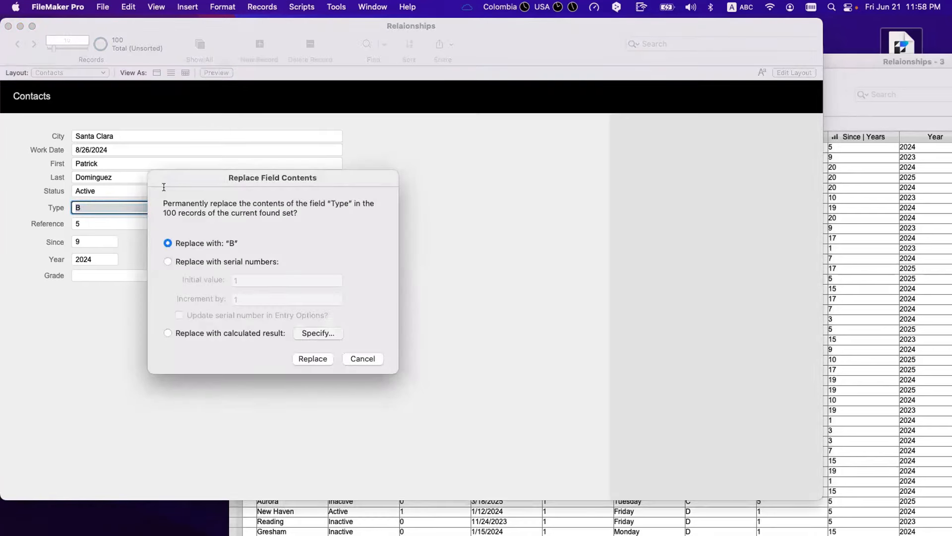
click(34, 197)
double_click(34, 197)
key(Return)
click(318, 358)
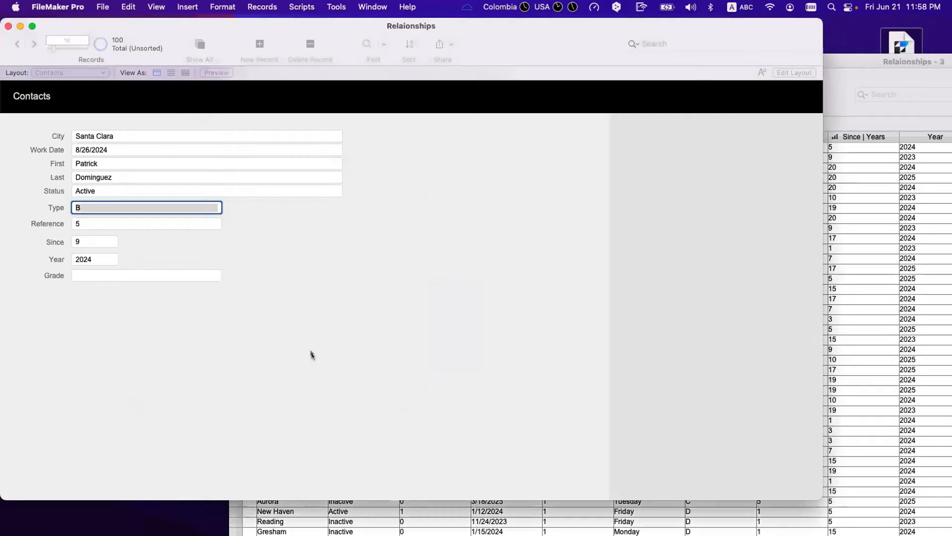
- Return to the CON_Contacts table window and check the Grade values of types A, B, C and D against Reference and Since
drag(868, 81, 563, 48)
scroll(692, 205, down, 10)
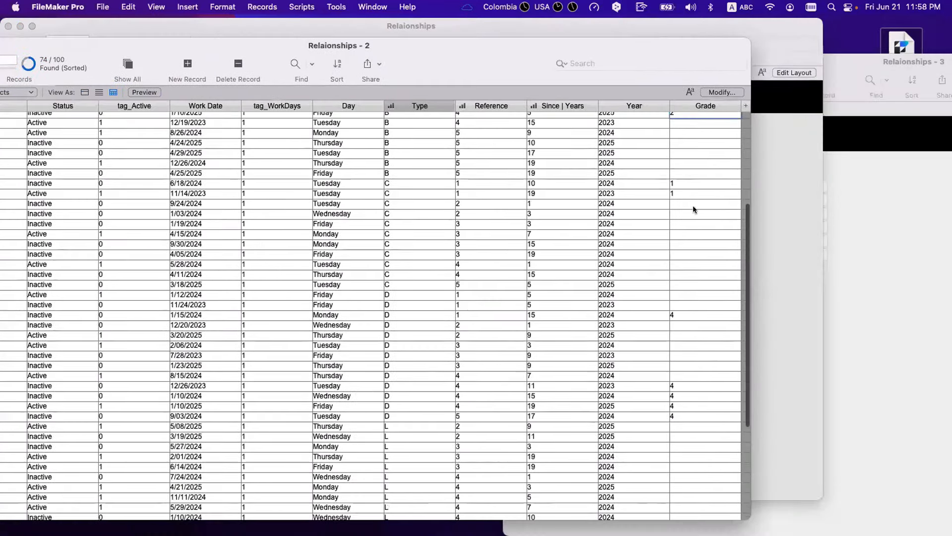
scroll(693, 205, up, 10)
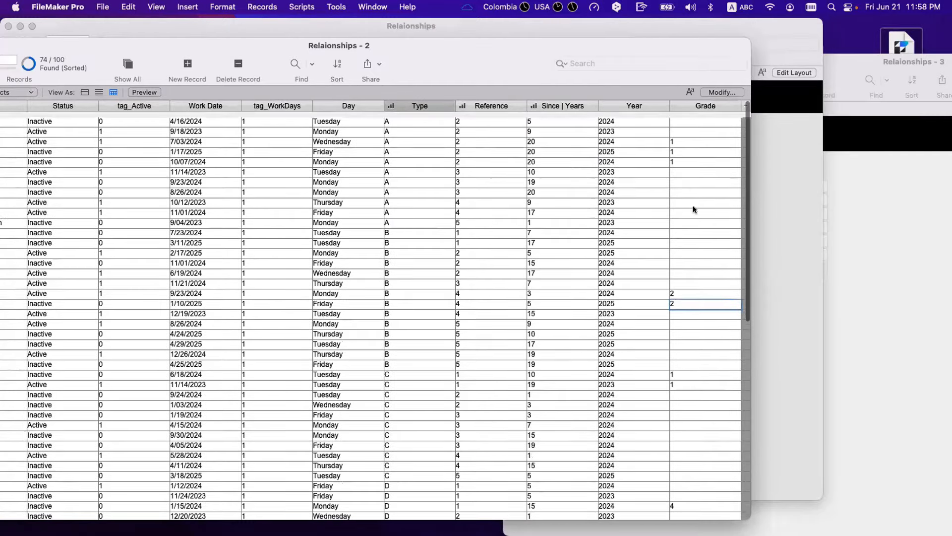
click(689, 139)
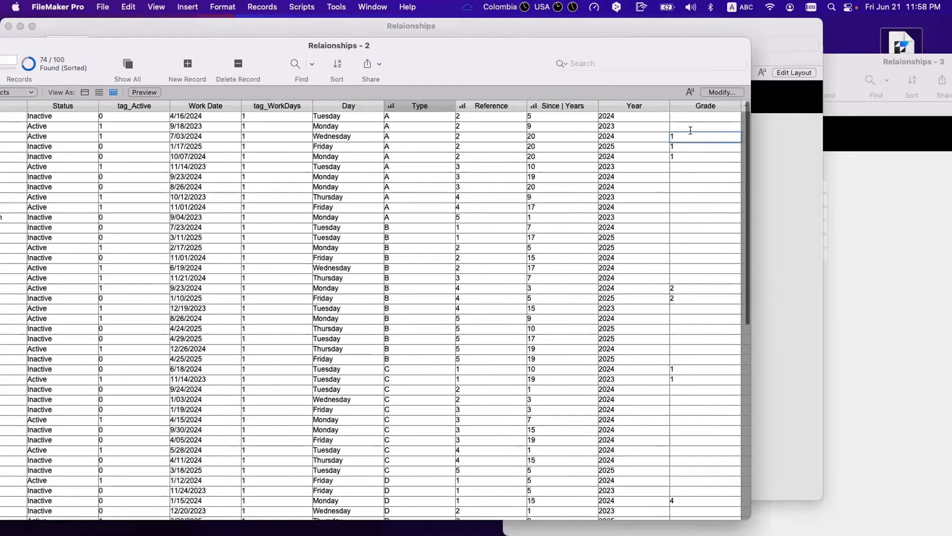
click(686, 287)
click(686, 368)
scroll(685, 387, down, 3)
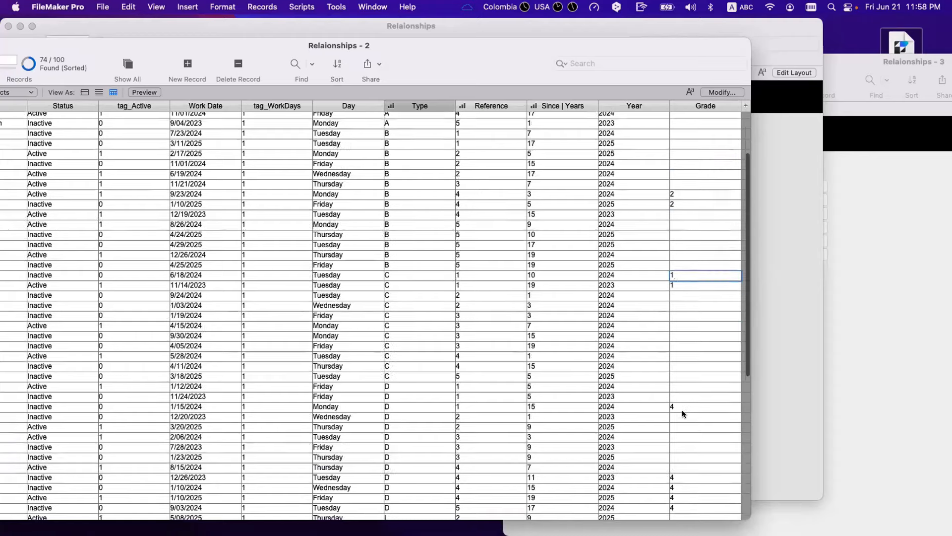
click(683, 410)
scroll(684, 437, down, 2)
click(684, 441)
scroll(684, 440, down, 4)
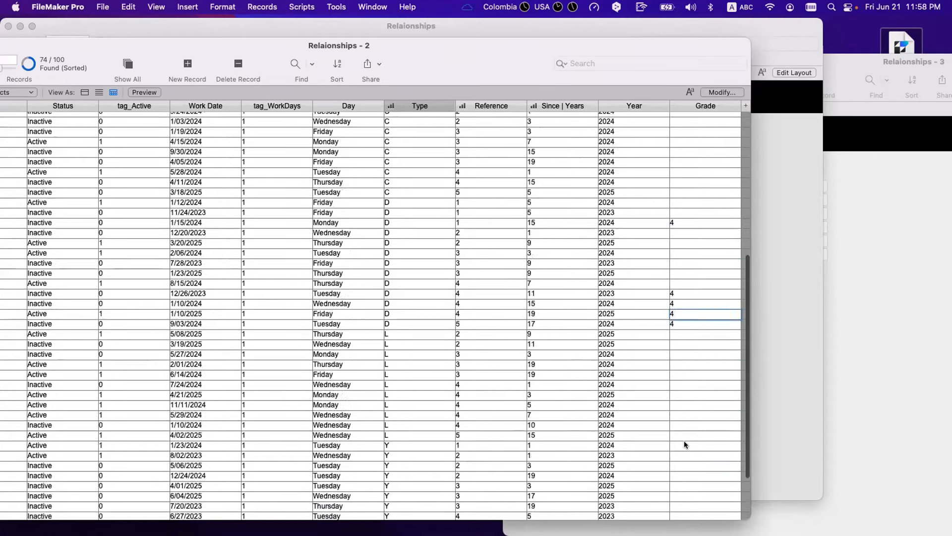
scroll(683, 440, up, 6)
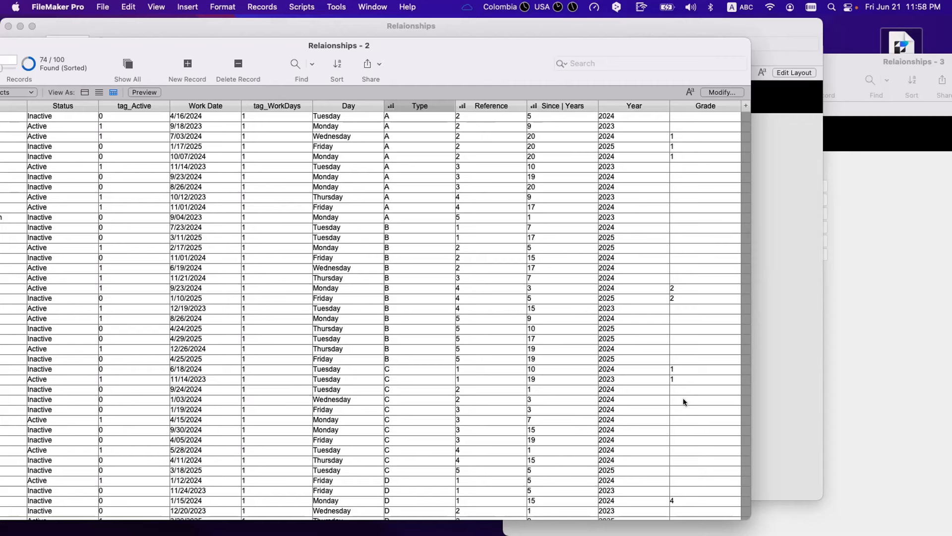
scroll(686, 421, down, 10)
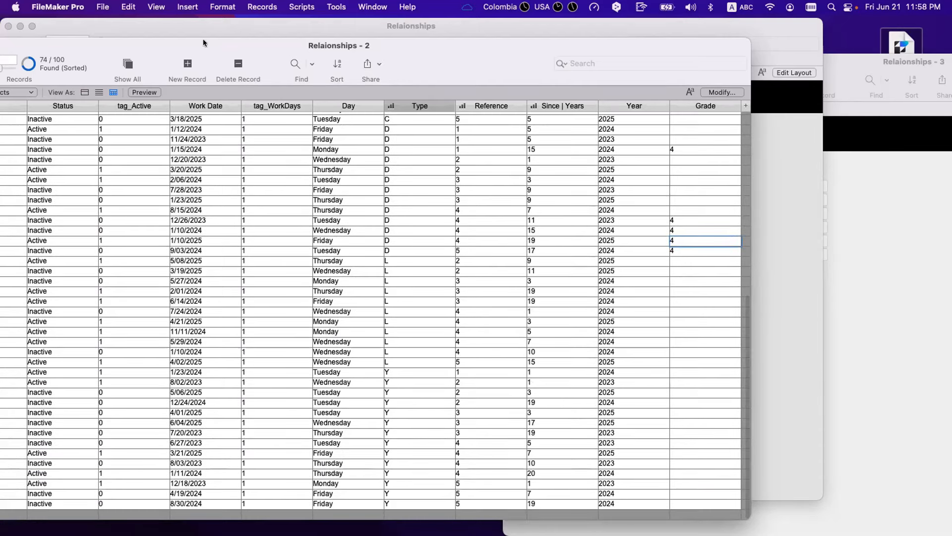
key(ctrl+alt+c)
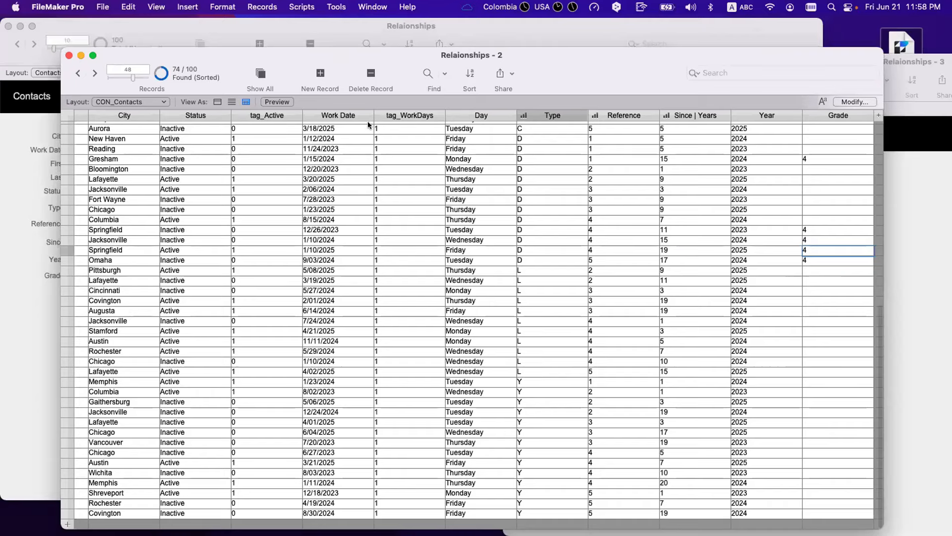
scroll(367, 124, up, 5)
- Add a new table named GRD_Grades to the database
key(super+shift+d)
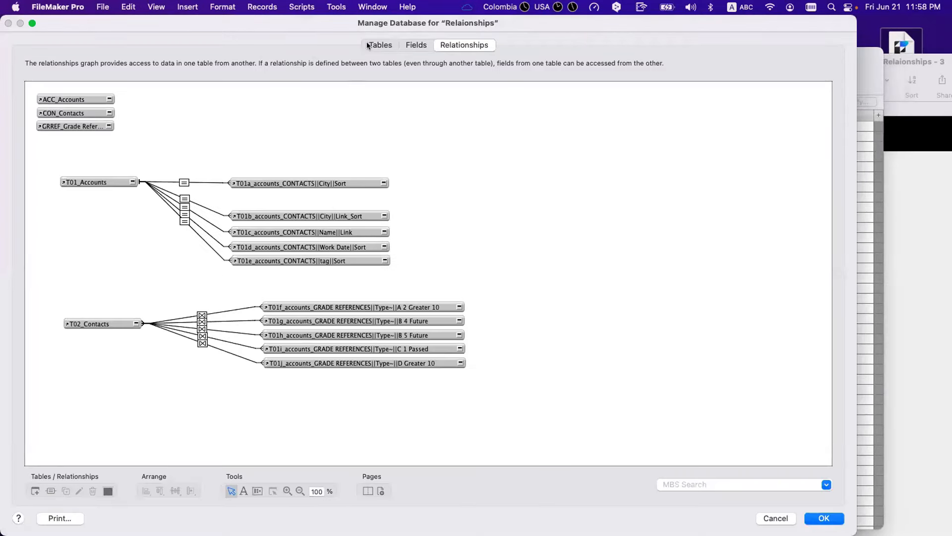
click(380, 44)
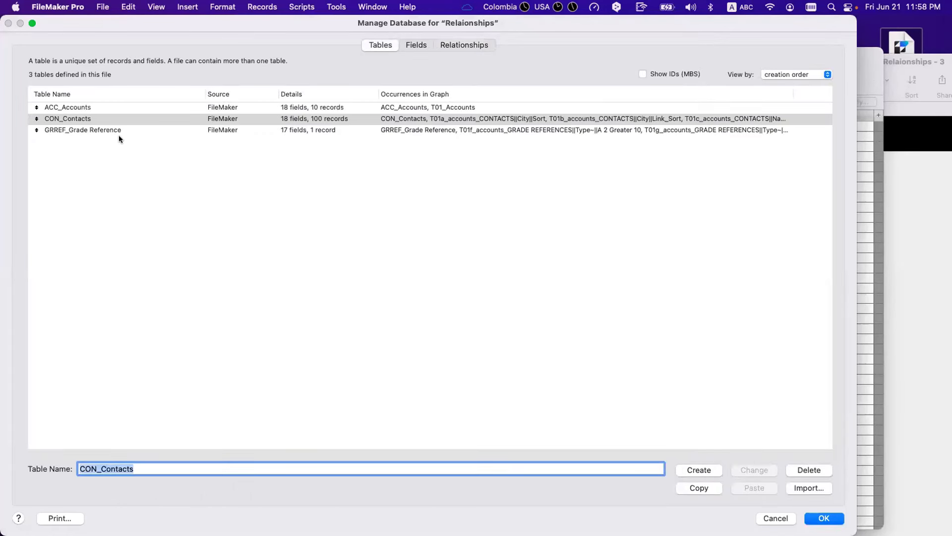
click(139, 359)
key(Down)
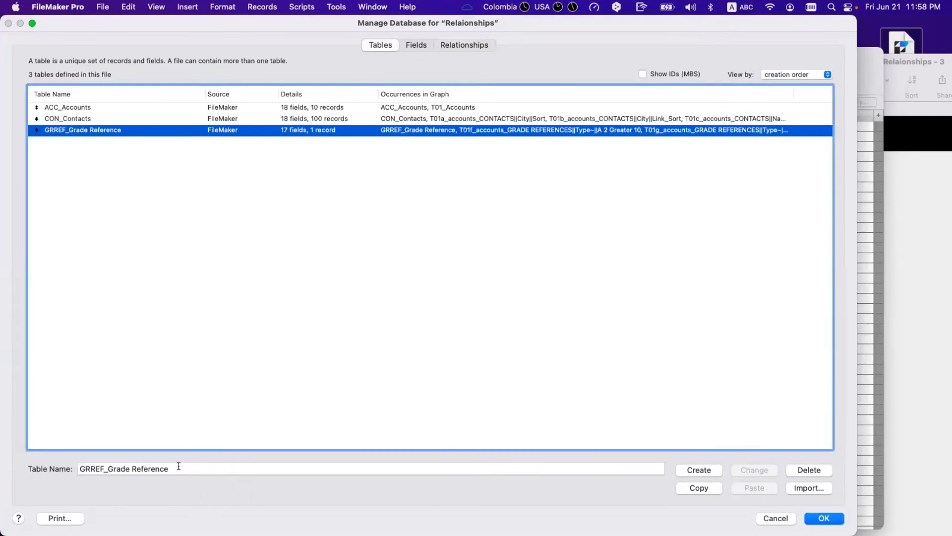
click(104, 469)
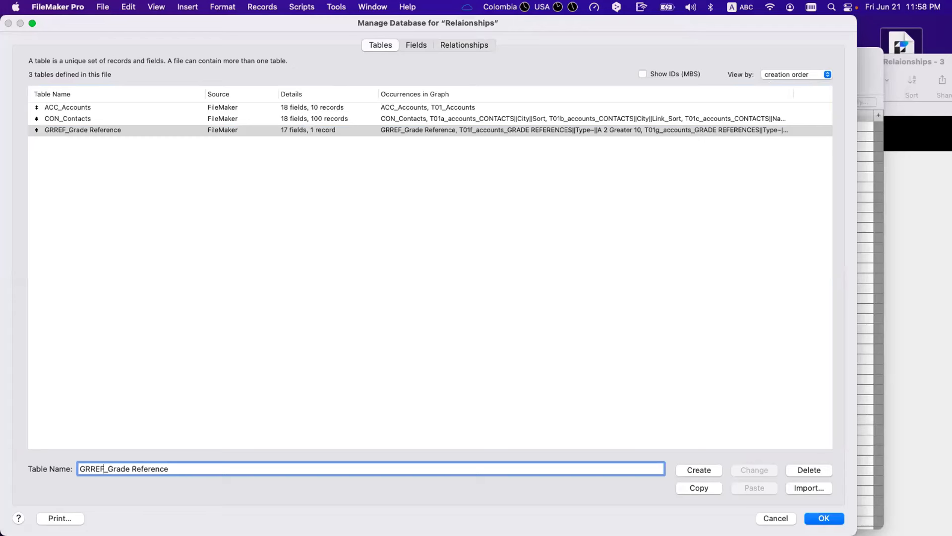
key(BackSpace)
key(BackSpace)
key(BackSpace)
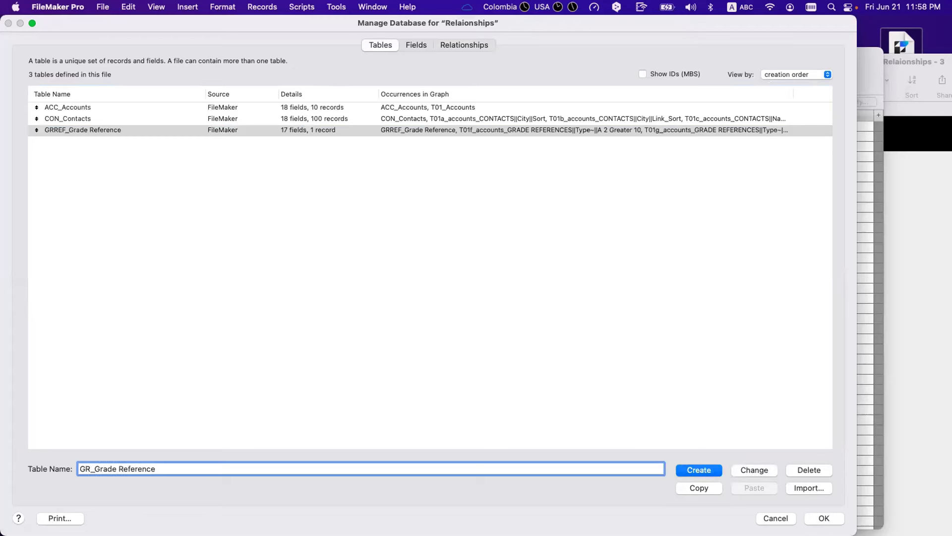
text(D)
double_click(168, 466)
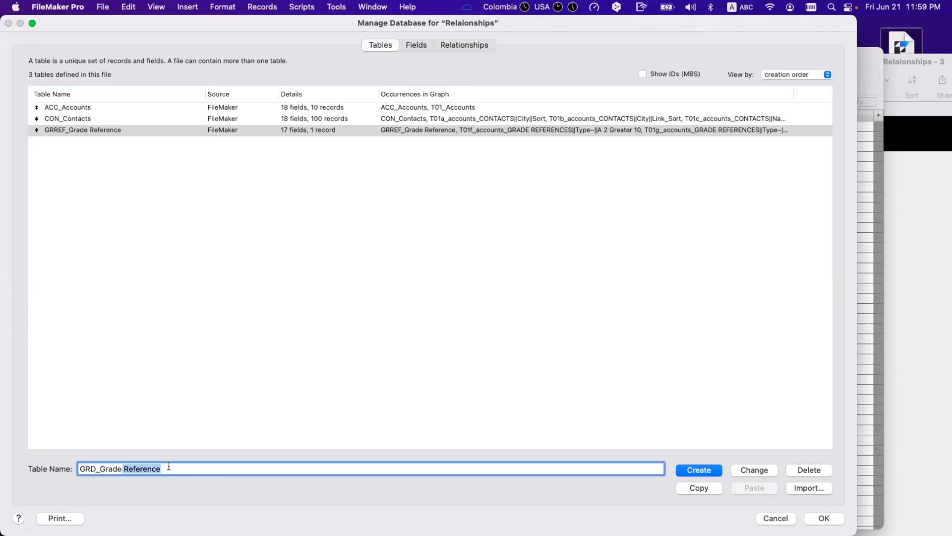
key(BackSpace)
key(BackSpace)
text(s)
key(Return)
- Delete all the default fields from the GRD_Grades table
double_click(207, 141)
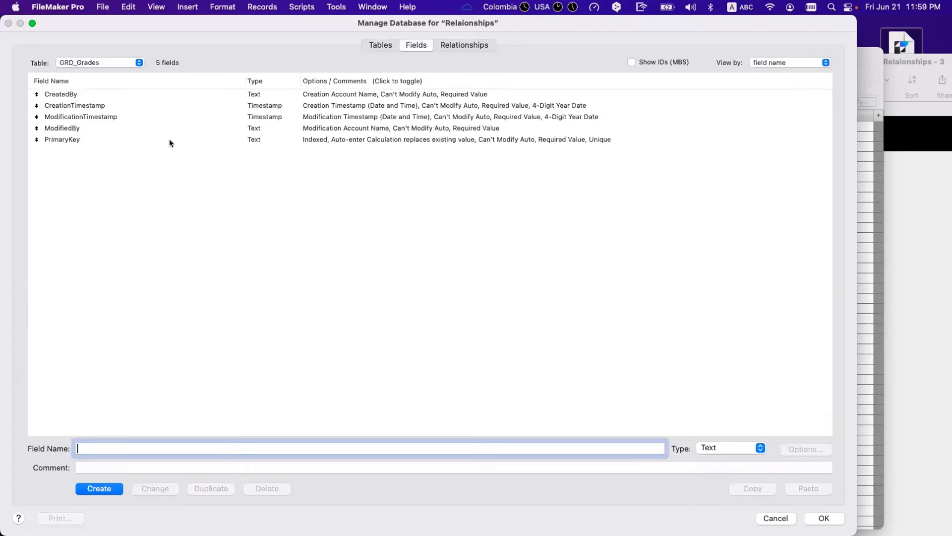
click(169, 143)
key(super+a)
key(BackSpace)
key(Return)
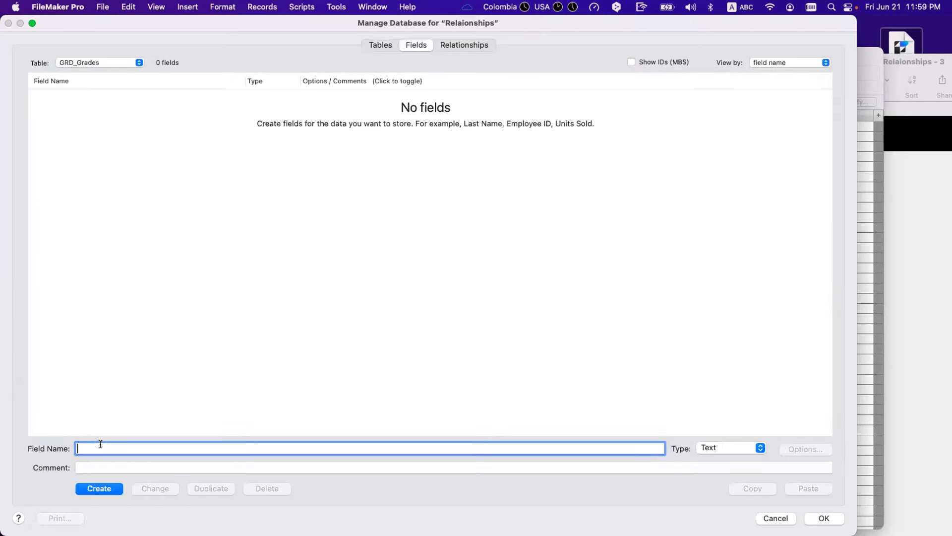
- Create the text fields Number and Grade in GRD_Grades and save the database changes
text(Number)
key(Return)
text(Grade)
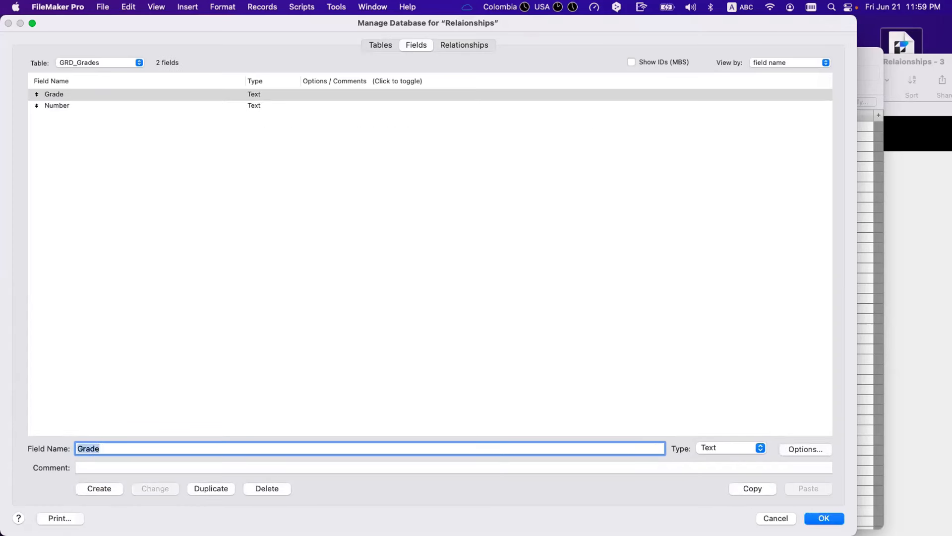
key(Return)
- Switch to the GRD_Grades layout and add a record with Grade 1 and Number High
click(148, 102)
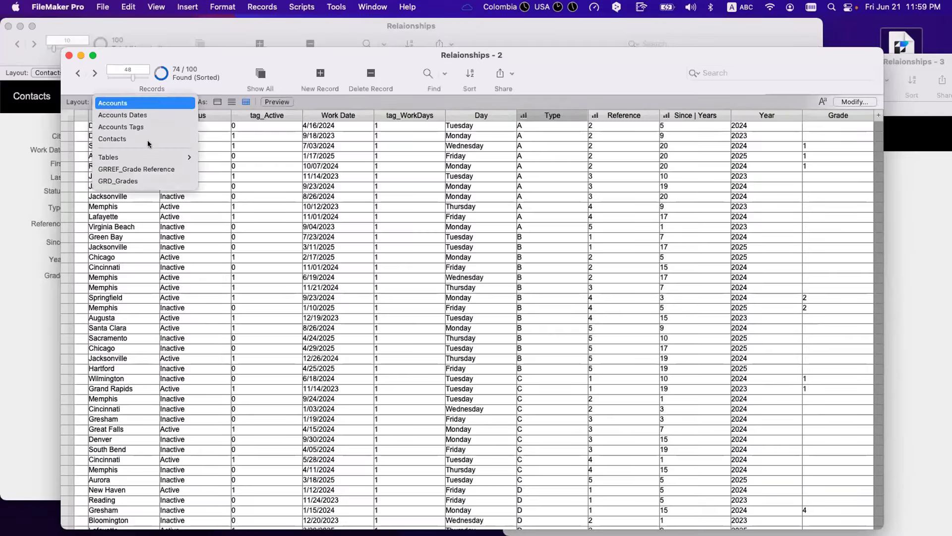
click(142, 181)
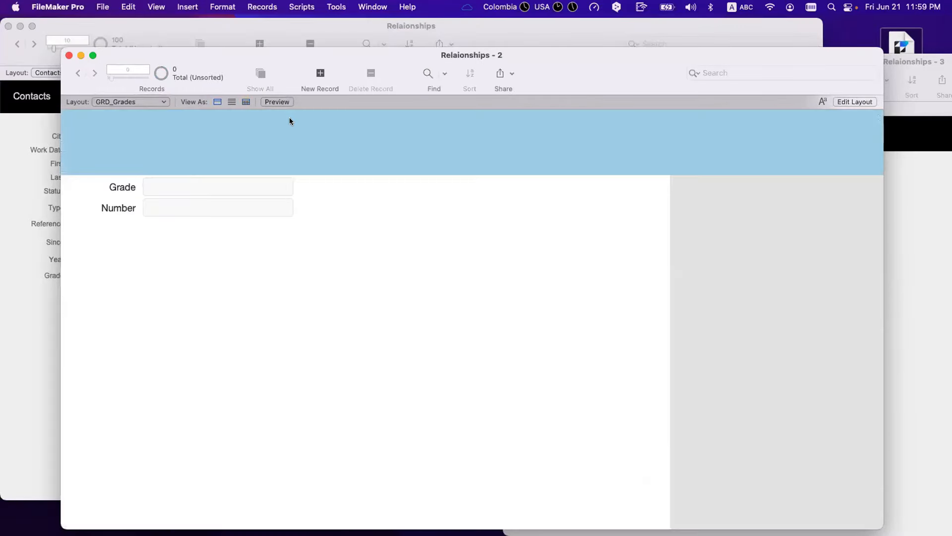
click(319, 73)
text(1)
click(196, 200)
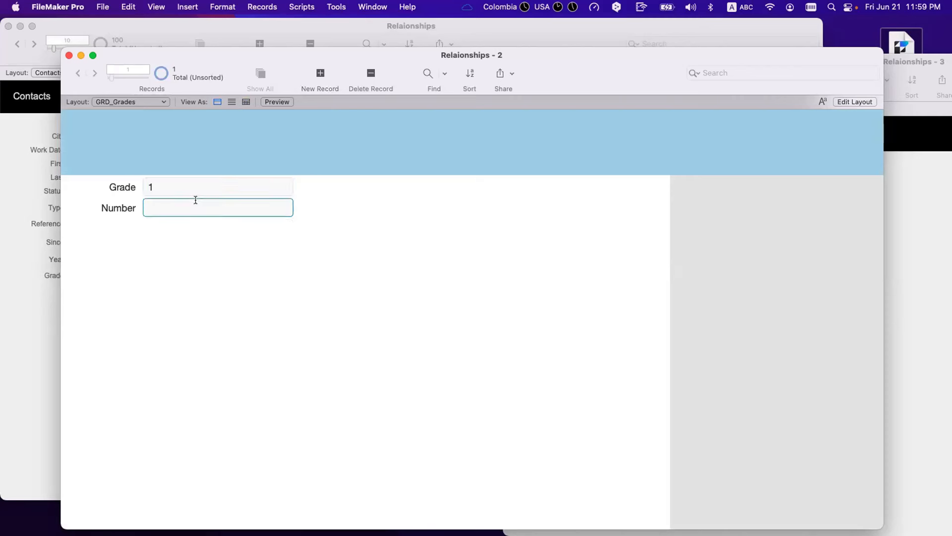
text(High)
- Add a second GRD_Grades record with Grade 2 and Number Medium
click(310, 74)
text(2)
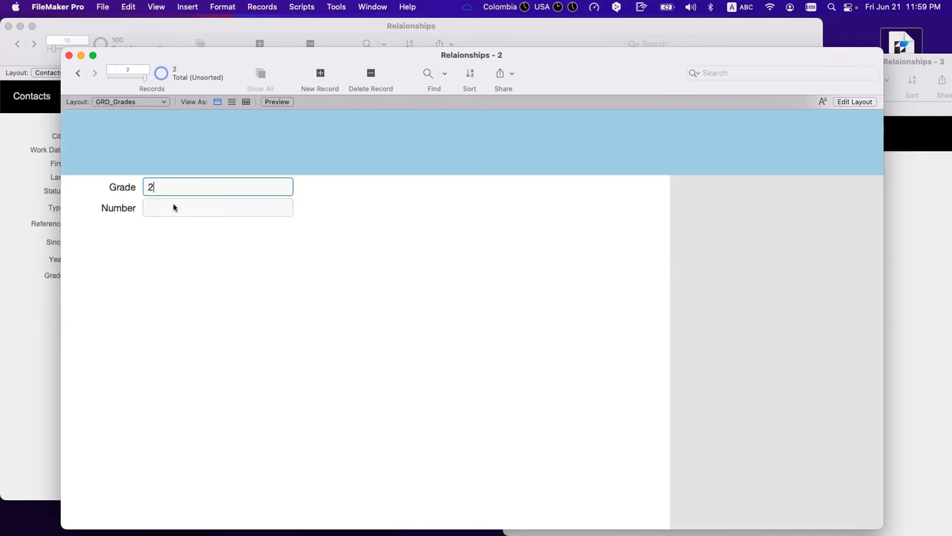
click(175, 208)
text(Mediu)
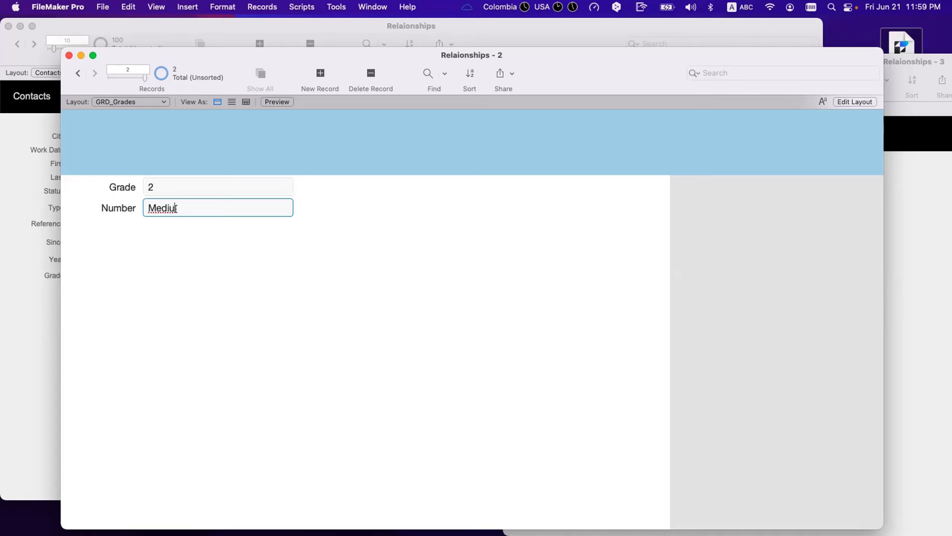
text(m)
- Add a third GRD_Grades record with Grade 3 and Number Low
click(311, 74)
click(165, 213)
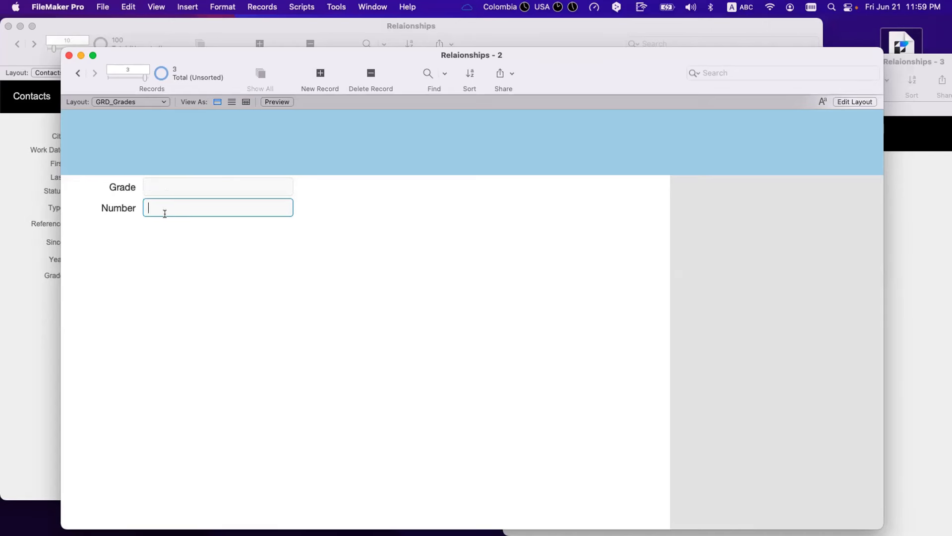
click(166, 185)
text(3)
click(167, 201)
text(Low)
click(221, 218)
- Add a fourth GRD_Grades record with Grade 4 and Number Negative
click(320, 74)
click(170, 194)
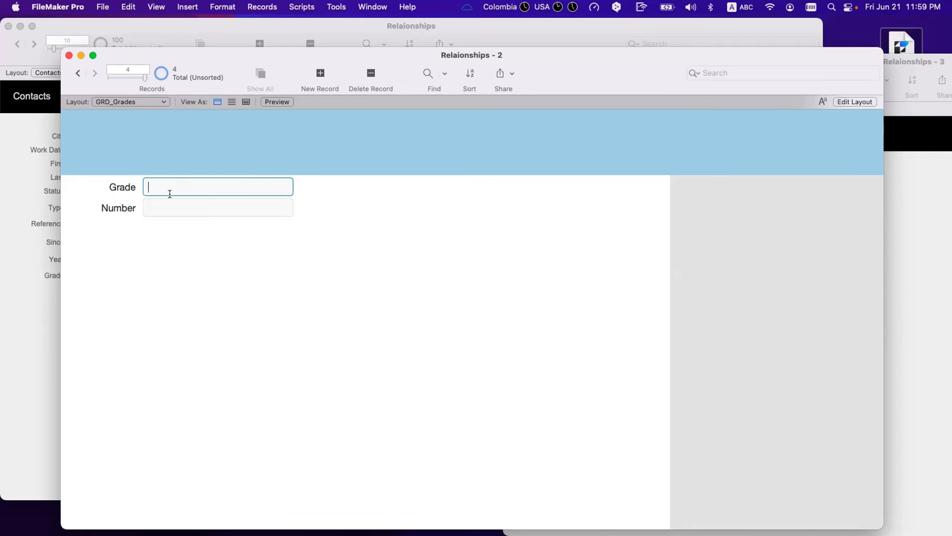
click(154, 202)
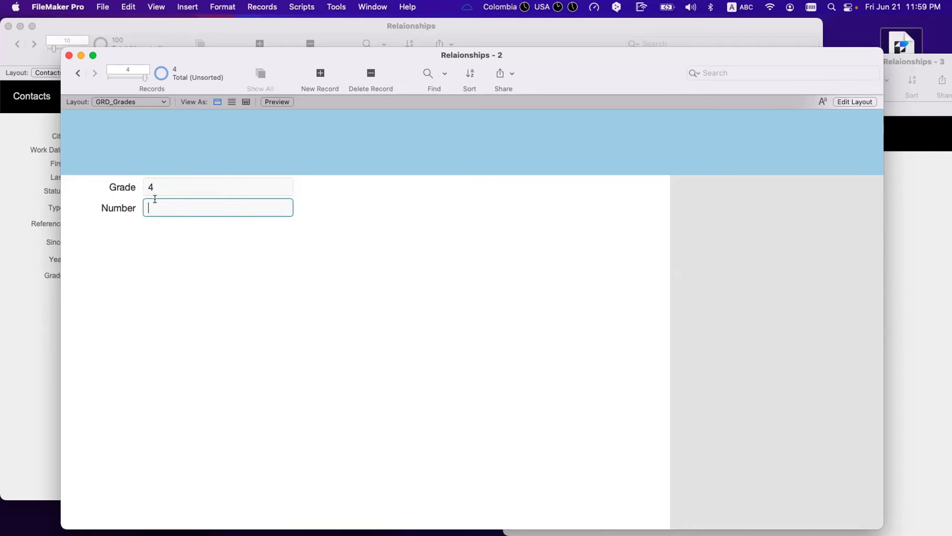
text(Negative)
click(196, 241)
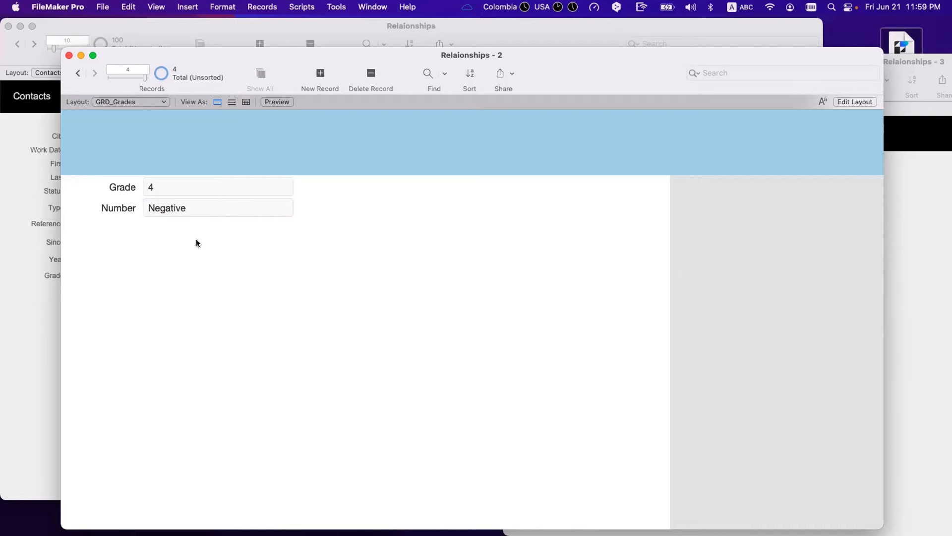
- Move the grades window aside, show the CON_Contacts table in the Relaionships - 3 window and examine its Grade column
drag(207, 59, 409, 375)
click(376, 261)
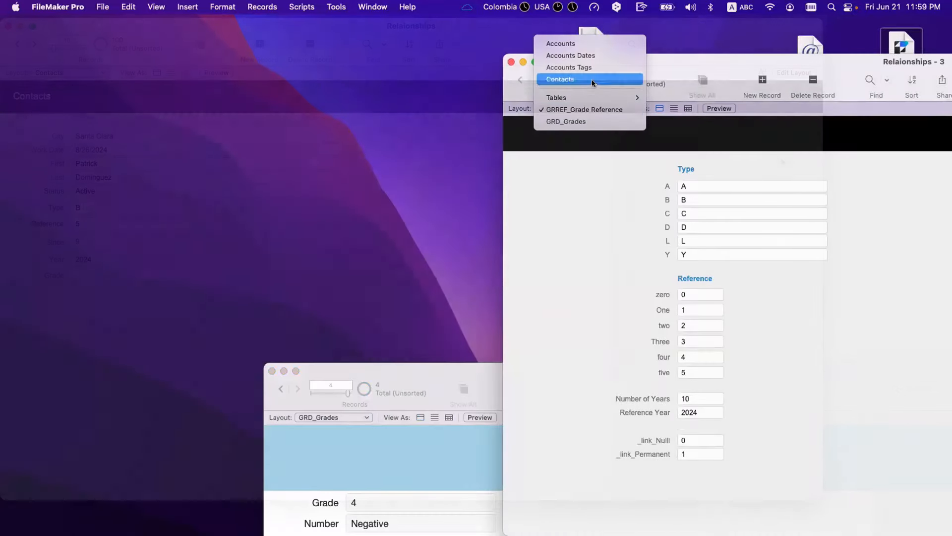
mouse_move(593, 97)
click(688, 111)
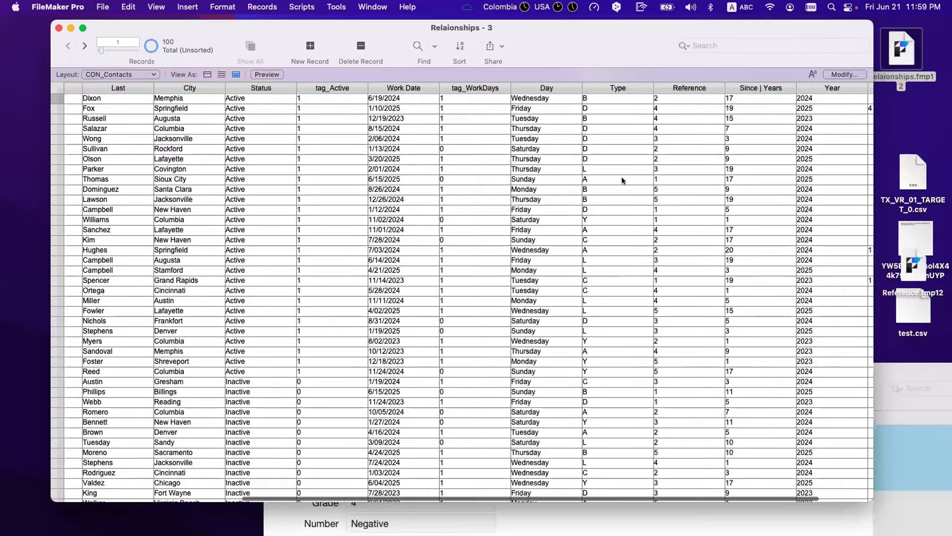
scroll(809, 121, right, 2)
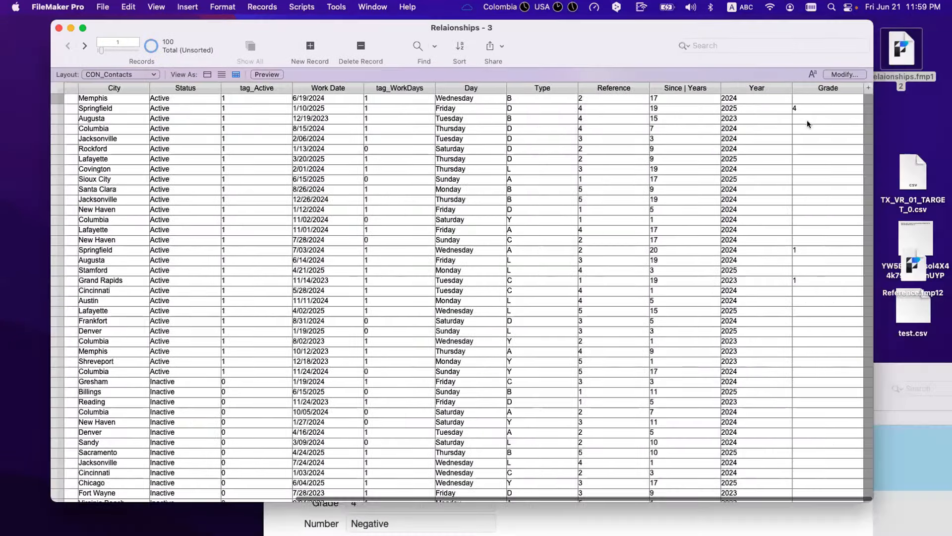
scroll(804, 313, down, 10)
scroll(803, 315, down, 10)
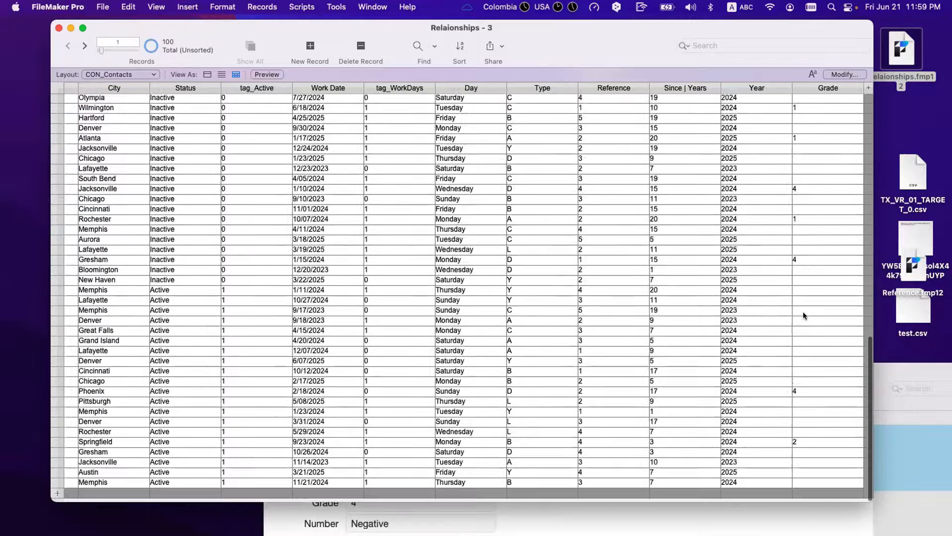
scroll(803, 315, up, 20)
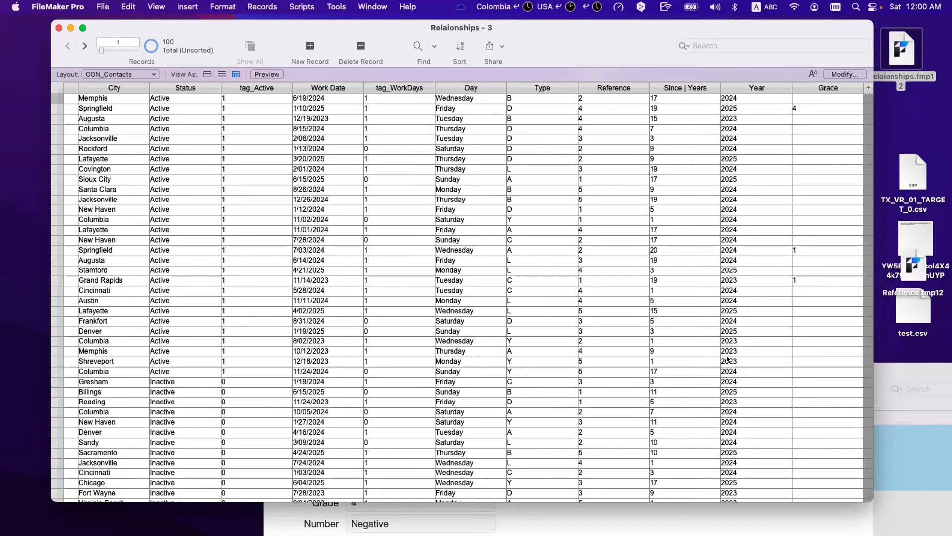
- Duplicate the D Greater 10 table occurrence, base the copy on GRD_Grades and name it T01k_accounts_GRADES||Grade|
key(super+shift+d)
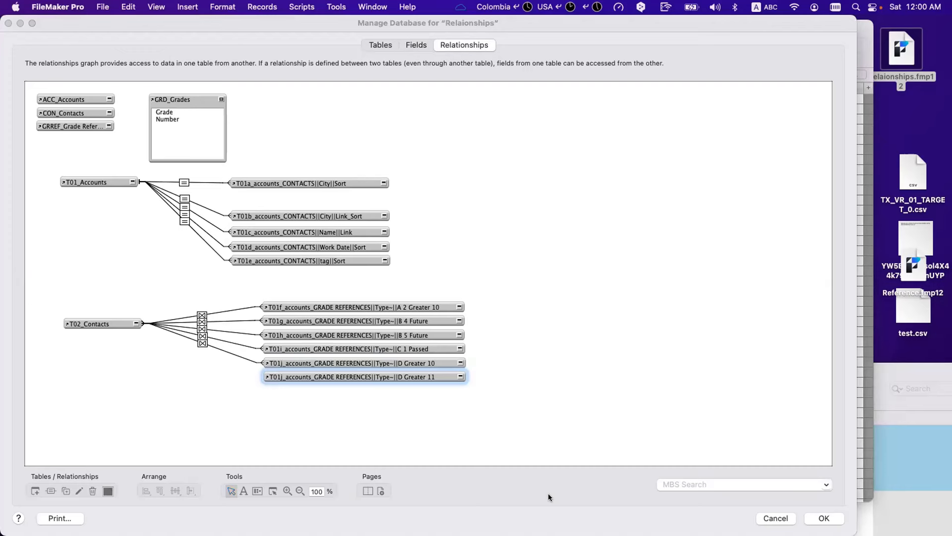
key(Return)
key(BackSpace)
text(k)
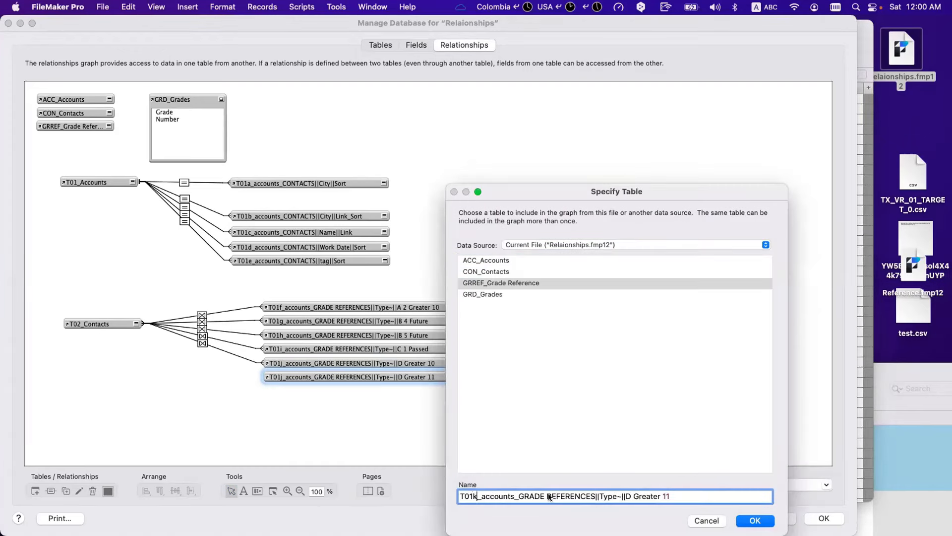
double_click(549, 496)
key(BackSpace)
key(BackSpace)
text(S)
key(Right)
key(Right)
key(Right)
key(Delete)
key(Delete)
key(Delete)
key(Delete)
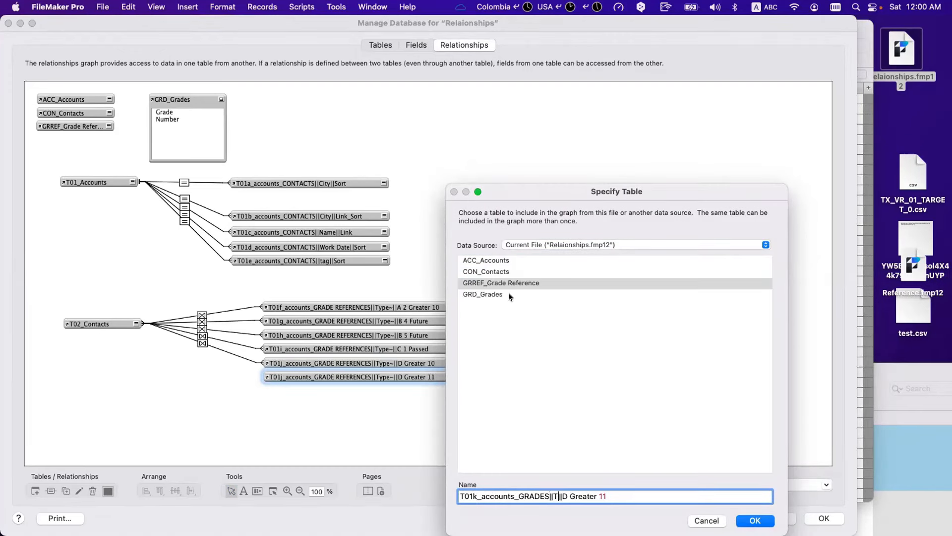
key(BackSpace)
key(super+shift+Right)
text(Grade|)
key(Return)
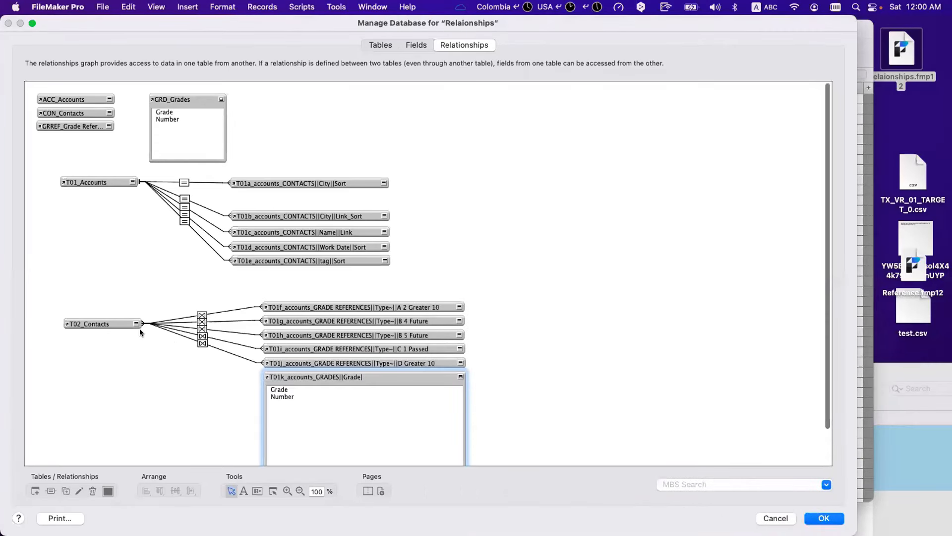
- Relate Grade in T02_Contacts to Number in T01k_accounts_GRADES||Grade| and collapse both table occurrences
click(136, 324)
drag(80, 424, 283, 397)
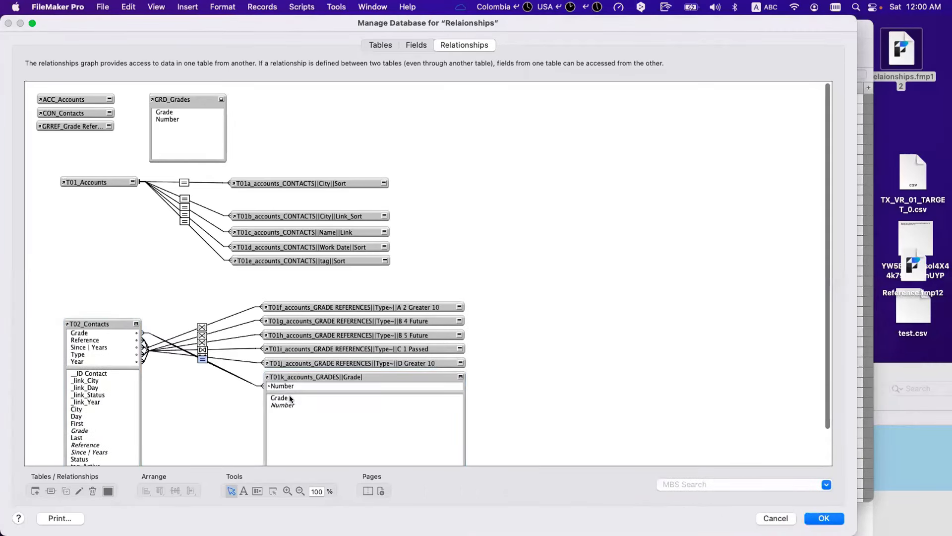
click(135, 323)
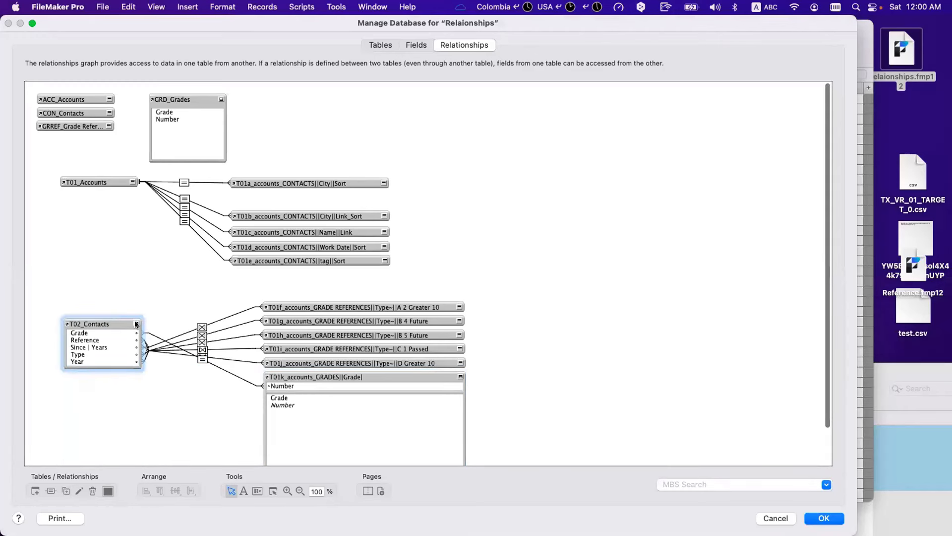
click(136, 324)
click(460, 377)
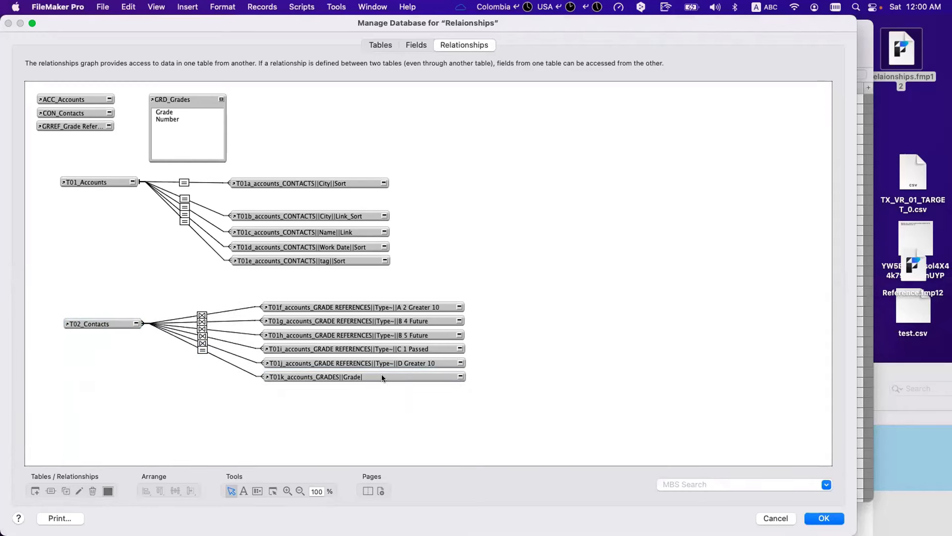
click(460, 377)
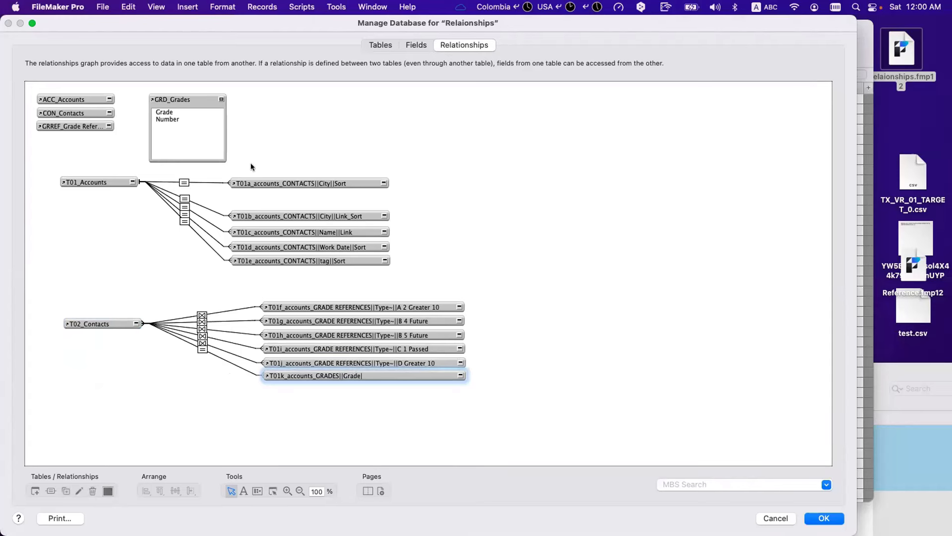
- Collapse the GRD_Grades occurrence, place it beneath GRREF_Grade Reference and save the database changes
click(221, 99)
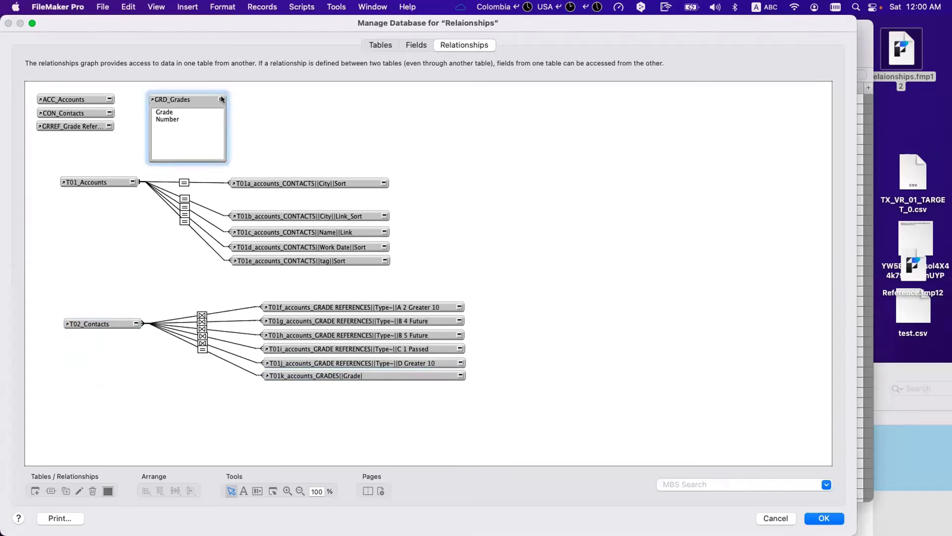
click(220, 99)
drag(186, 97, 73, 139)
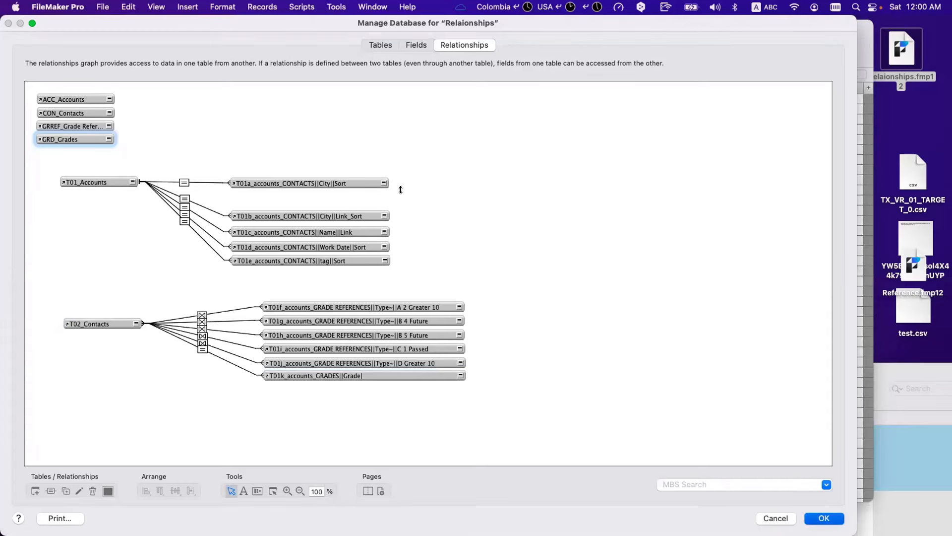
key(Return)
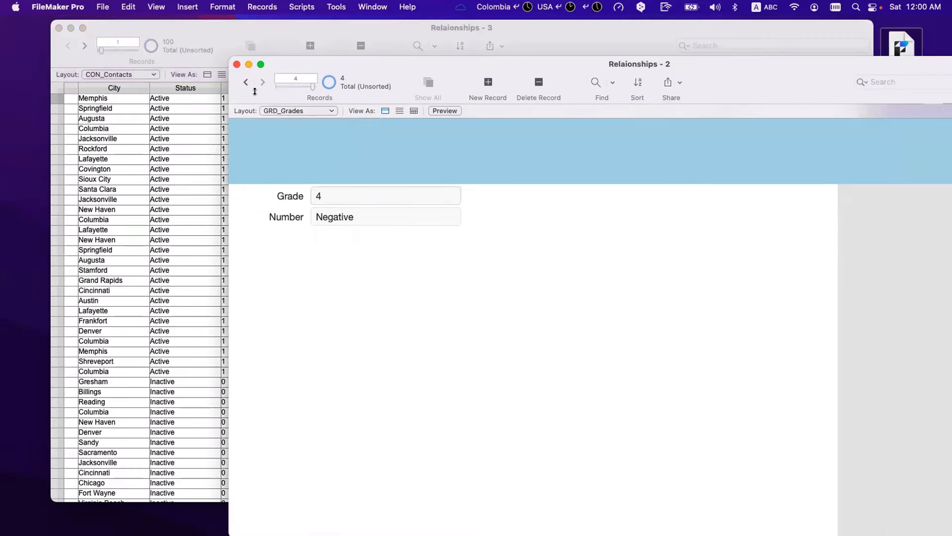
- Go back to the first record in the GRD_Grades layout
click(246, 82)
click(245, 80)
click(244, 80)
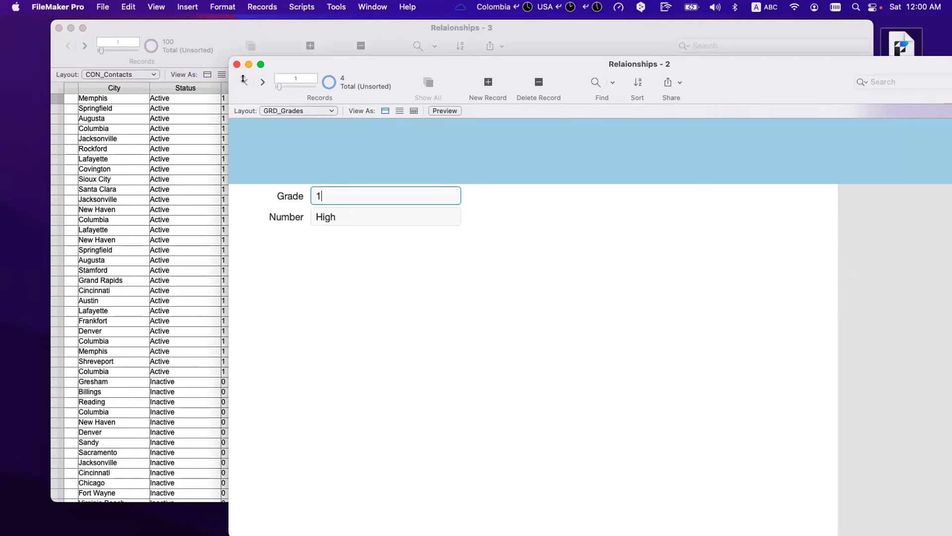
- Rename the Number field of the GRD_Grades table to Name
key(super+shift+d)
click(417, 44)
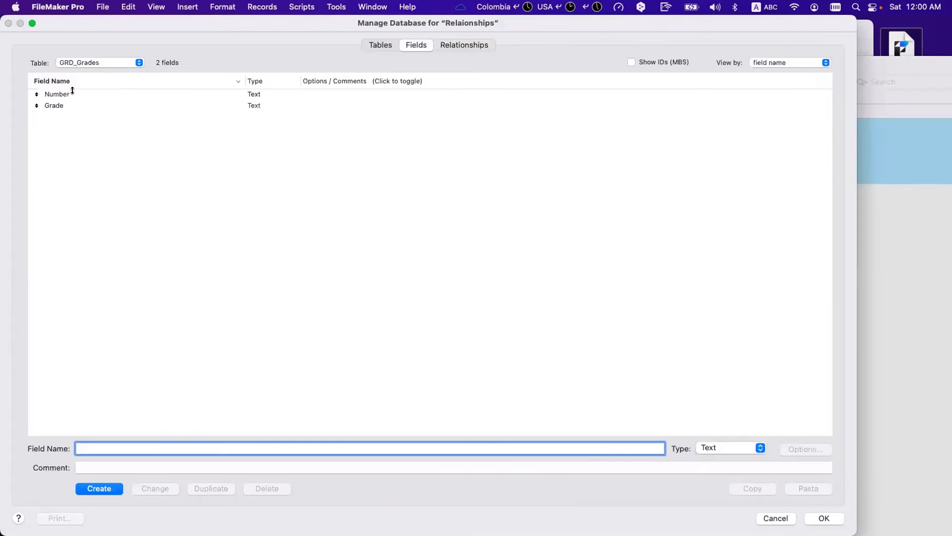
click(104, 330)
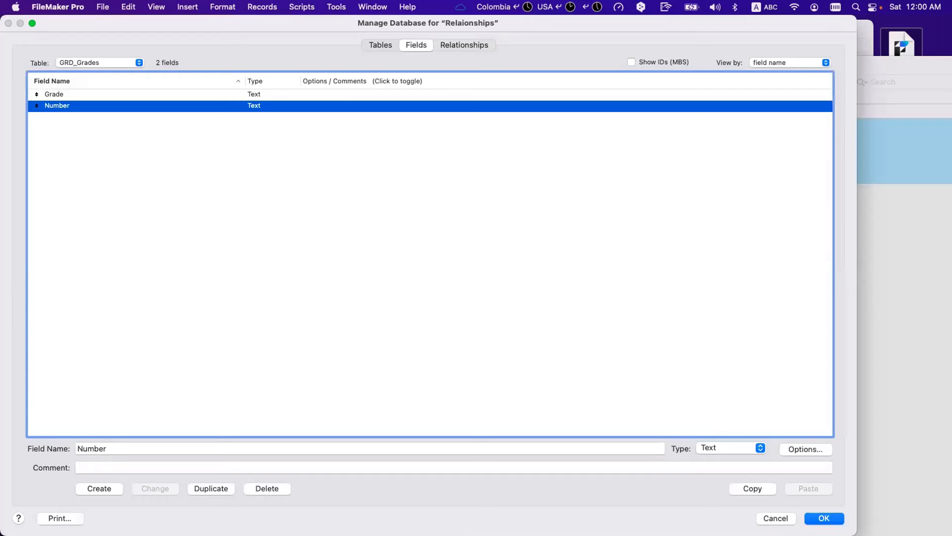
key(Tab)
text(Name)
click(150, 488)
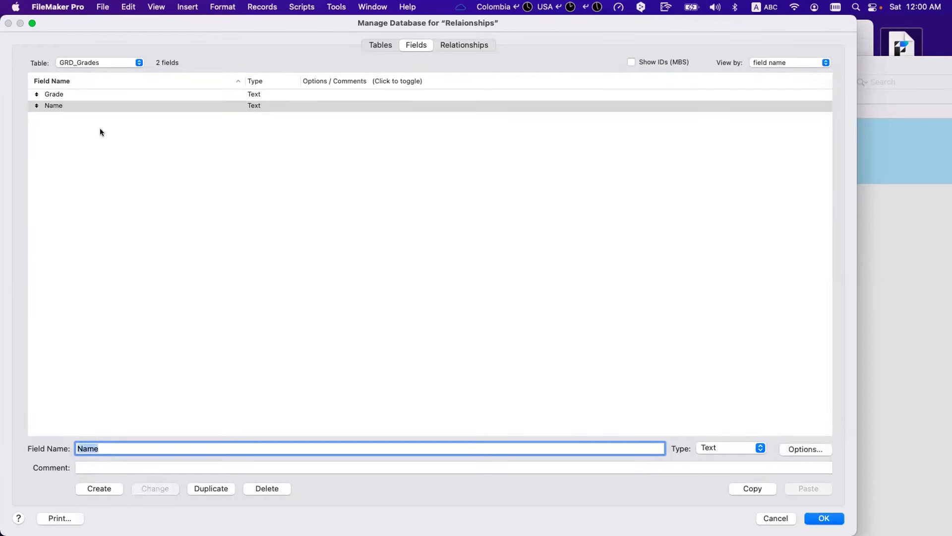
- Check the GRD_Grades fields and the relationship between T02_Contacts and T01k_accounts_GRADES||Grade|
click(77, 113)
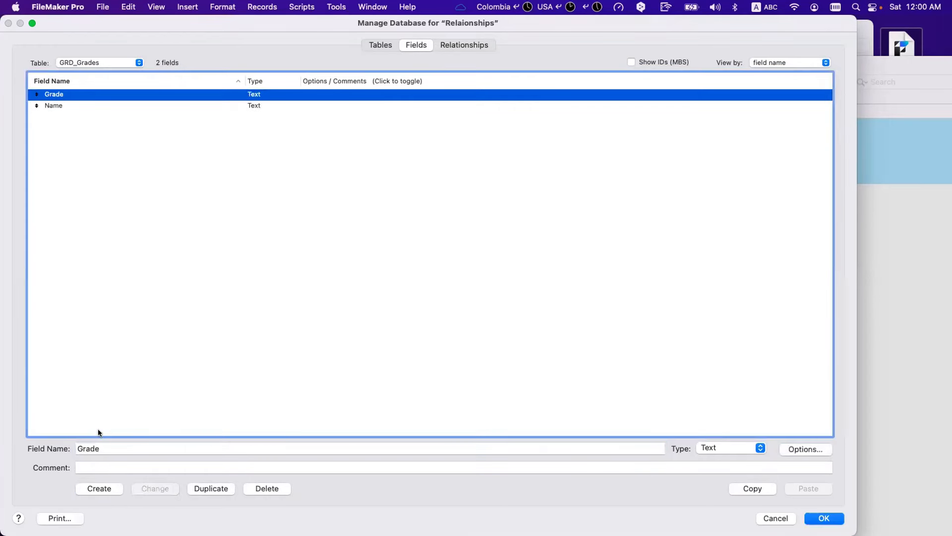
click(60, 106)
click(451, 40)
double_click(252, 371)
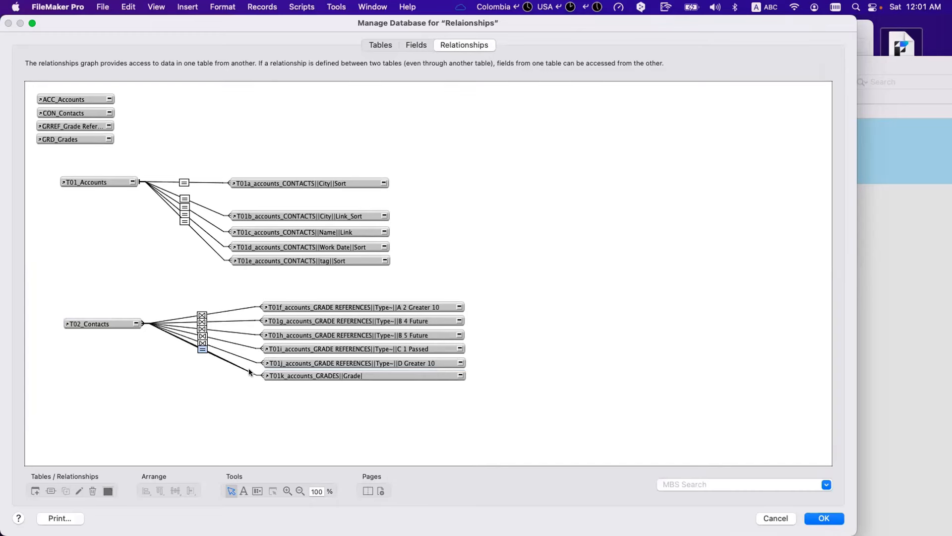
key(Escape)
- Rename the GRD_Grades field Grade to Grades, and the field Name to Grade
click(419, 45)
click(91, 94)
click(104, 448)
text(s)
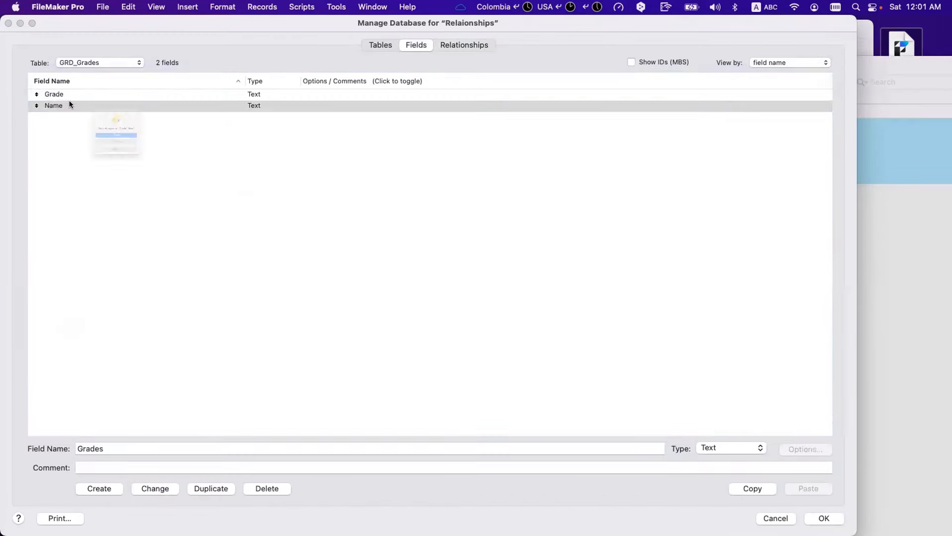
click(69, 101)
double_click(98, 448)
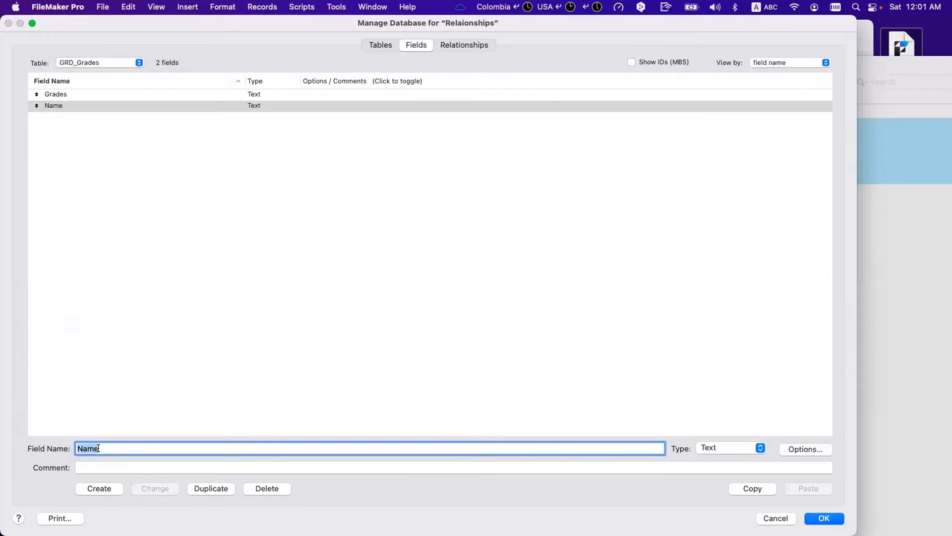
text(Grade)
click(155, 488)
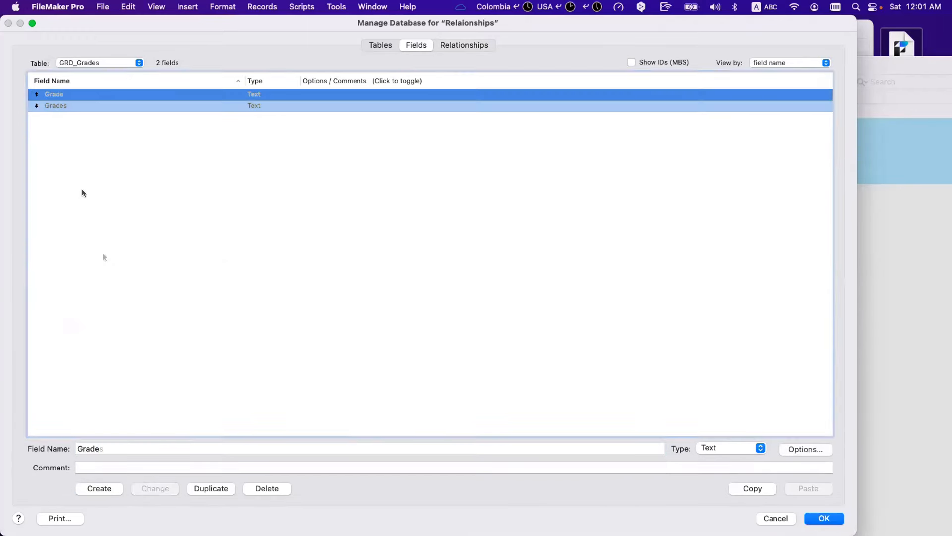
- Rename the Grades field of GRD_Grades to Name and save the database changes
double_click(102, 448)
text(Name)
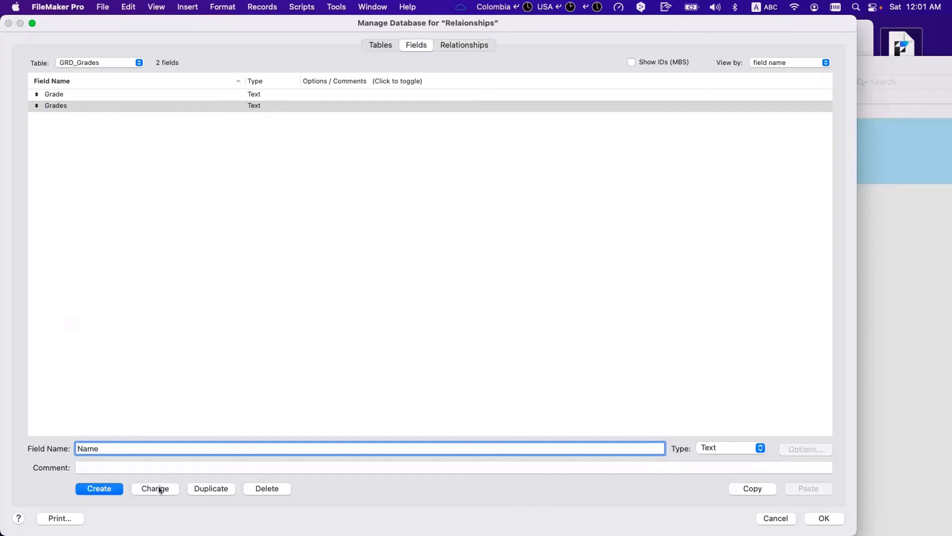
click(158, 488)
click(823, 518)
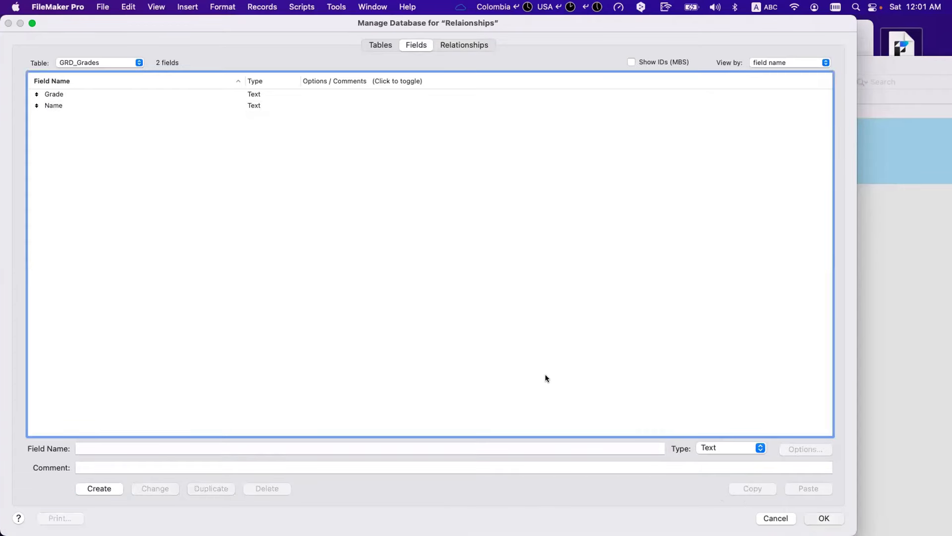
- Compare the first grade record's Name and Grade values with the match fields relating T02_Contacts to T01k_accounts_GRADES||Grade|
click(332, 216)
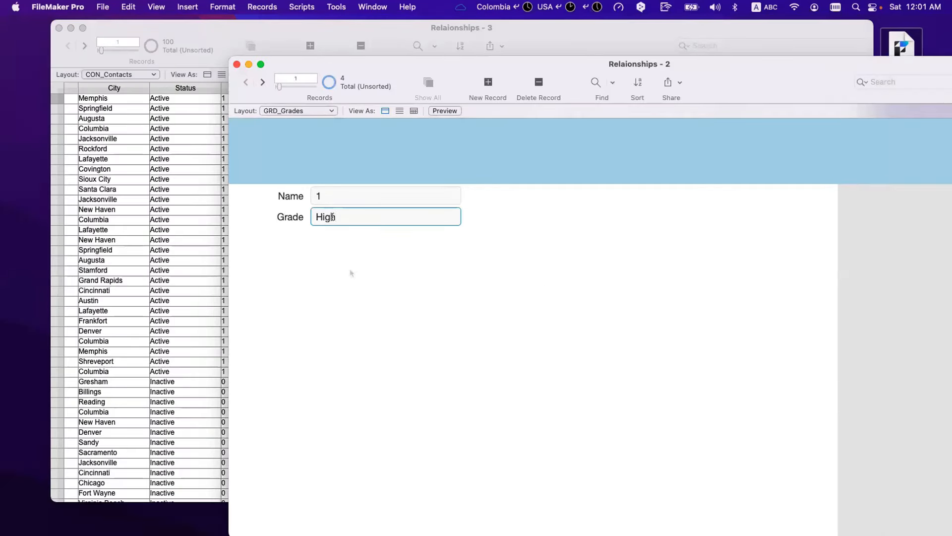
click(350, 273)
key(super+shift+d)
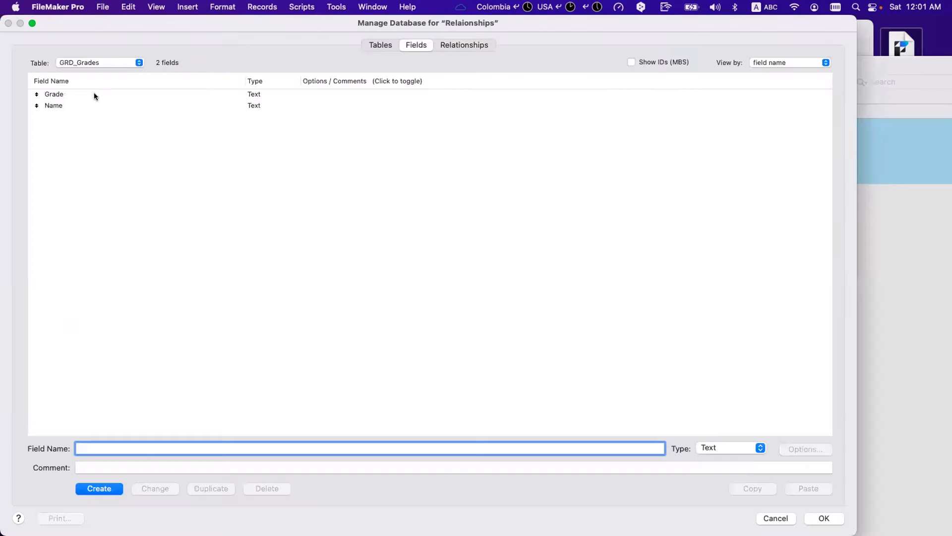
click(450, 47)
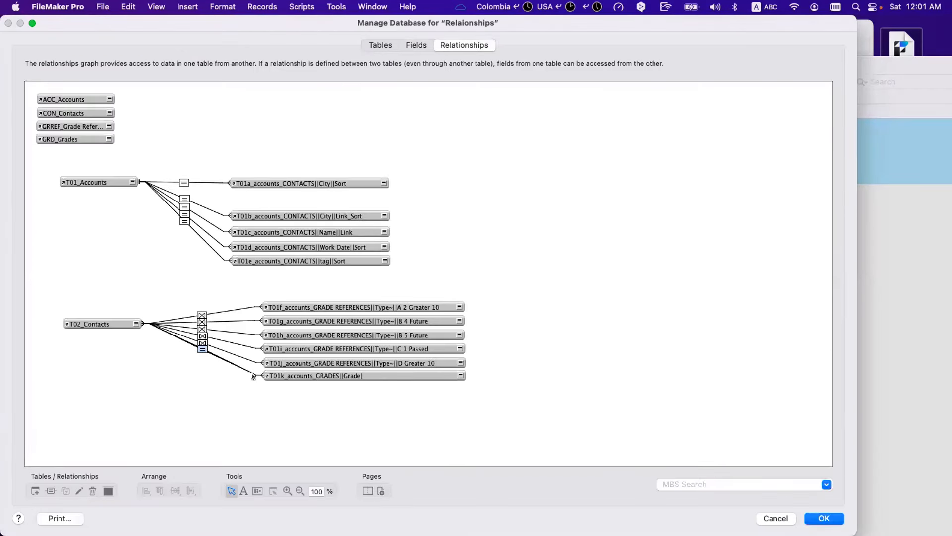
double_click(252, 373)
key(Escape)
key(Escape)
click(329, 197)
click(330, 217)
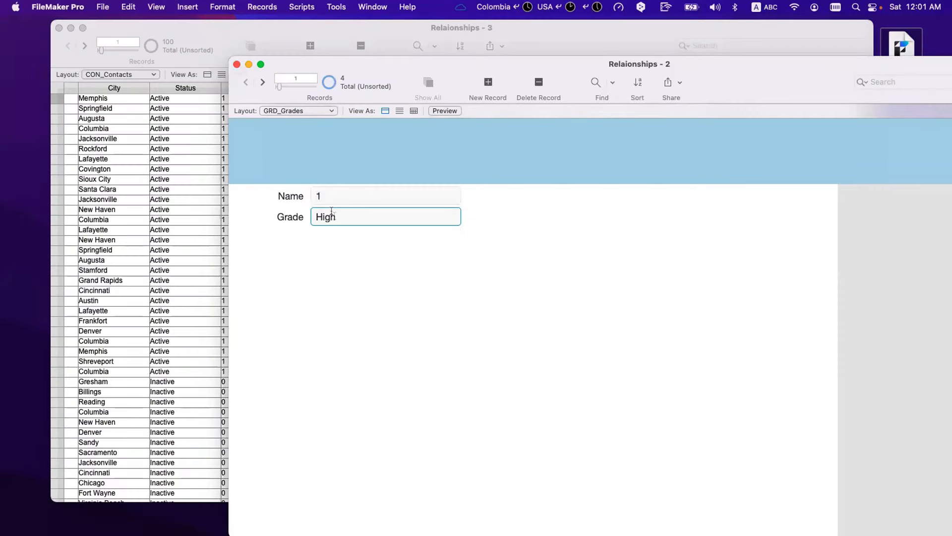
key(super+shift+d)
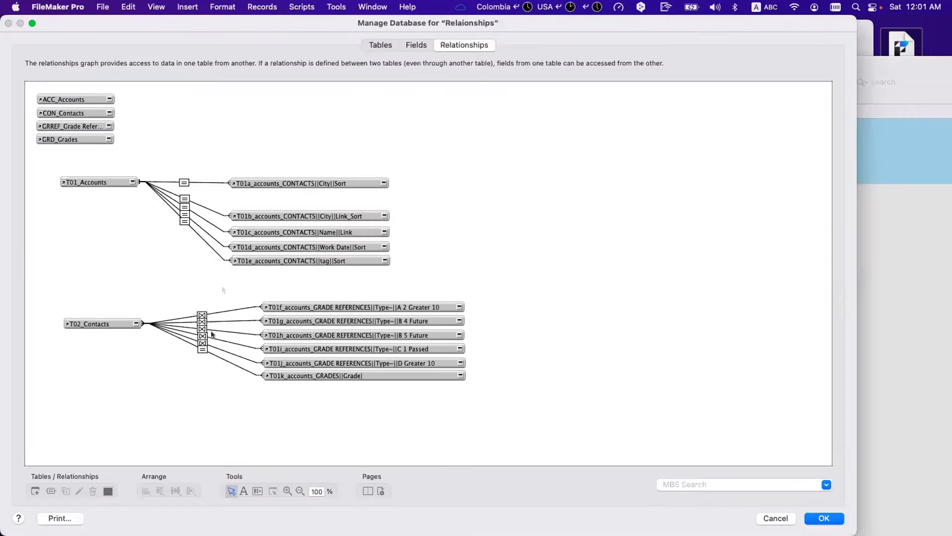
double_click(202, 348)
key(Escape)
- Rename the Name field of GRD_Grades to Namee to free up its name
click(414, 46)
click(110, 105)
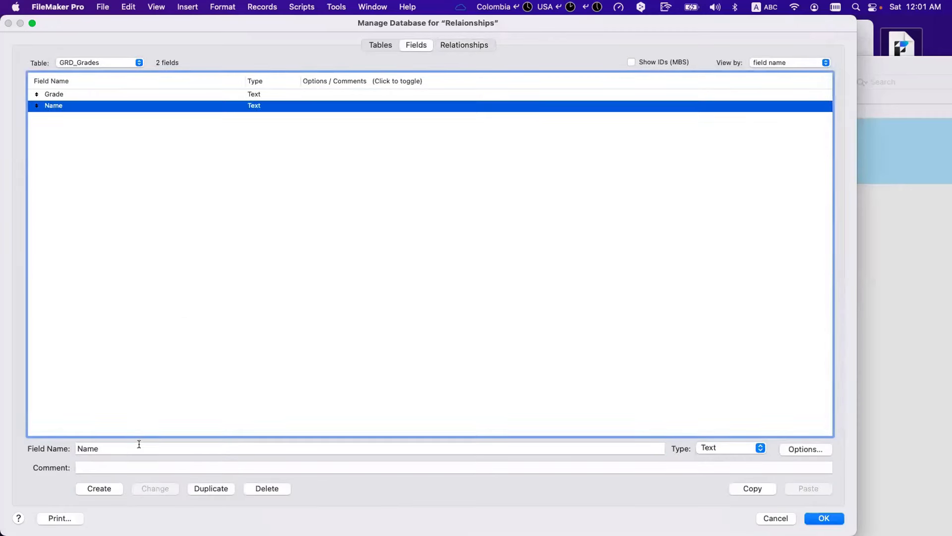
click(138, 448)
text(e)
key(Return)
- Rename the Grade field of GRD_Grades to Name
click(84, 99)
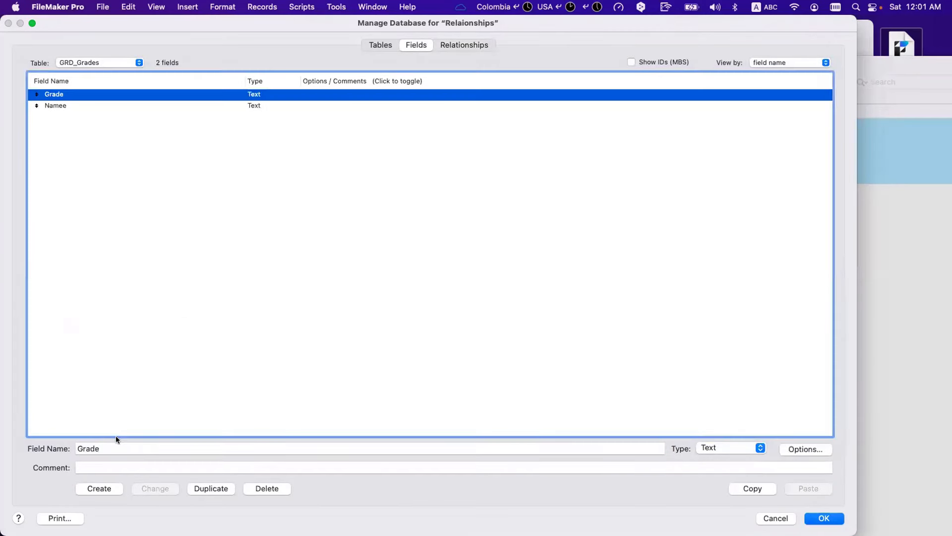
double_click(115, 439)
text(Name)
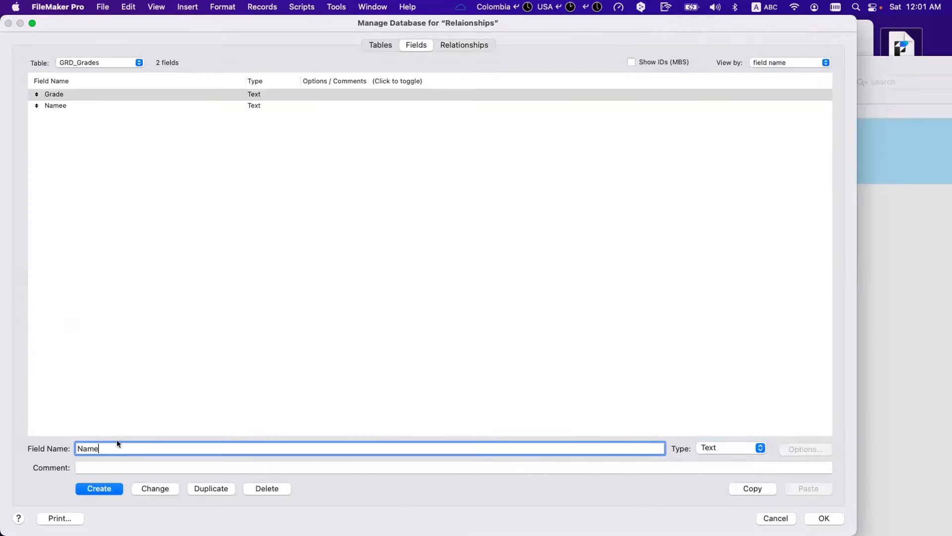
- In the GRD_Grades table, rename the Grade field to Name and the Namee field to Grade, and save the database changes
click(176, 490)
click(97, 98)
click(99, 105)
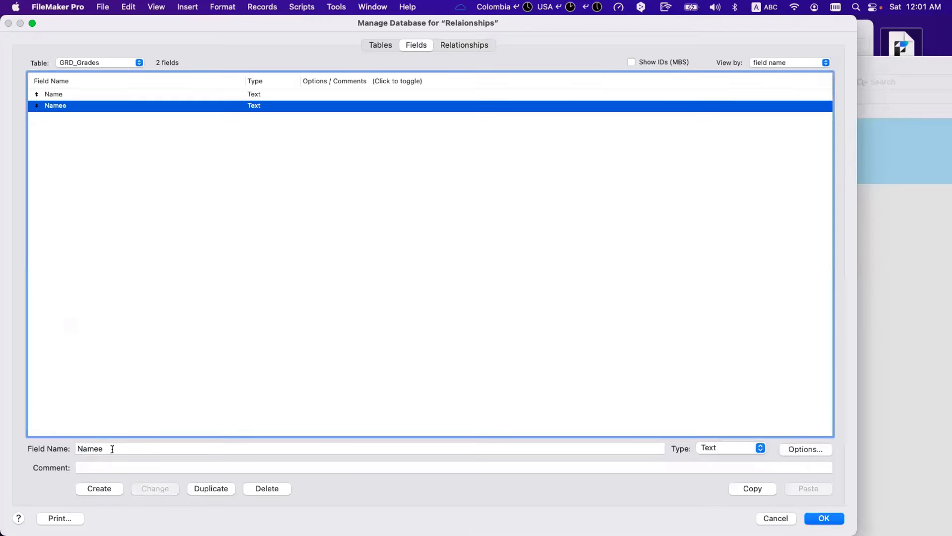
double_click(112, 449)
text(Grade)
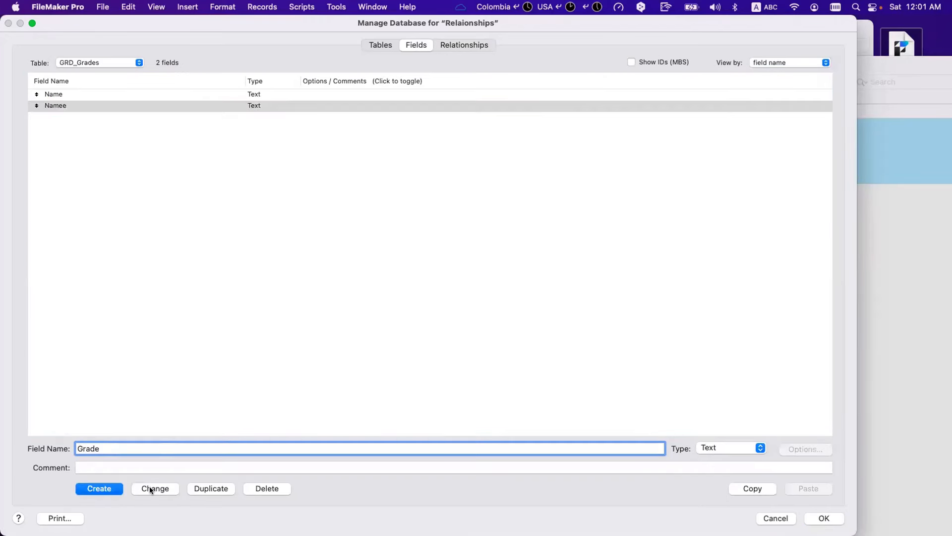
click(149, 488)
click(195, 251)
click(823, 518)
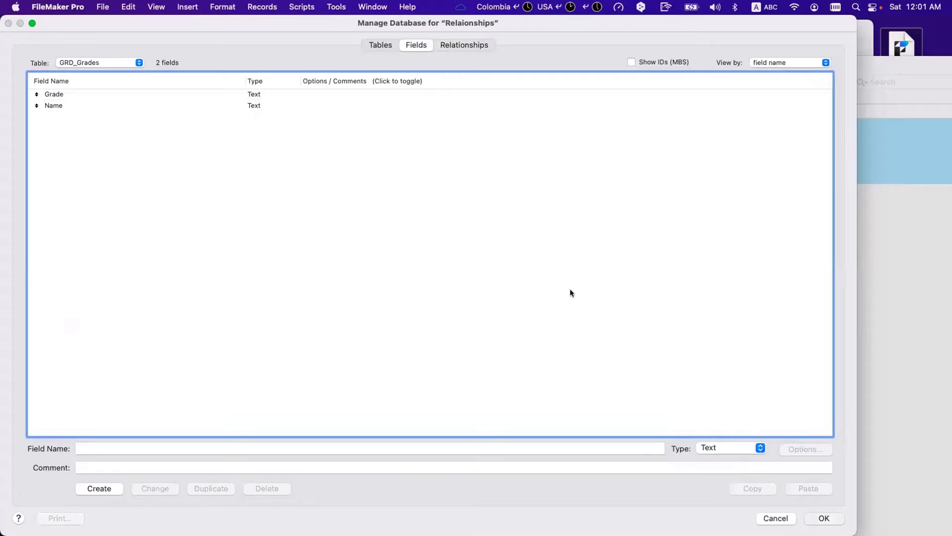
- Create a text field named Grade Verbose in the CON_Contacts table
click(334, 196)
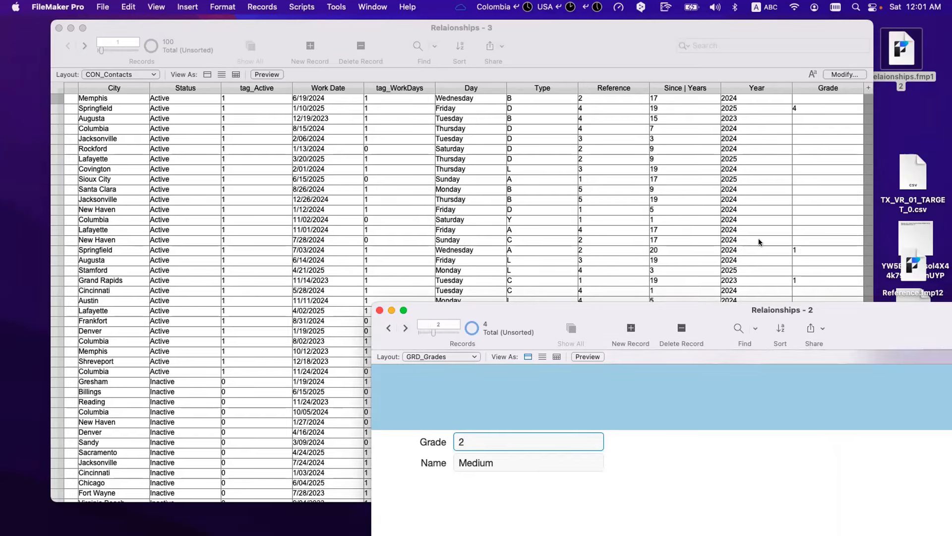
scroll(758, 241, down, 15)
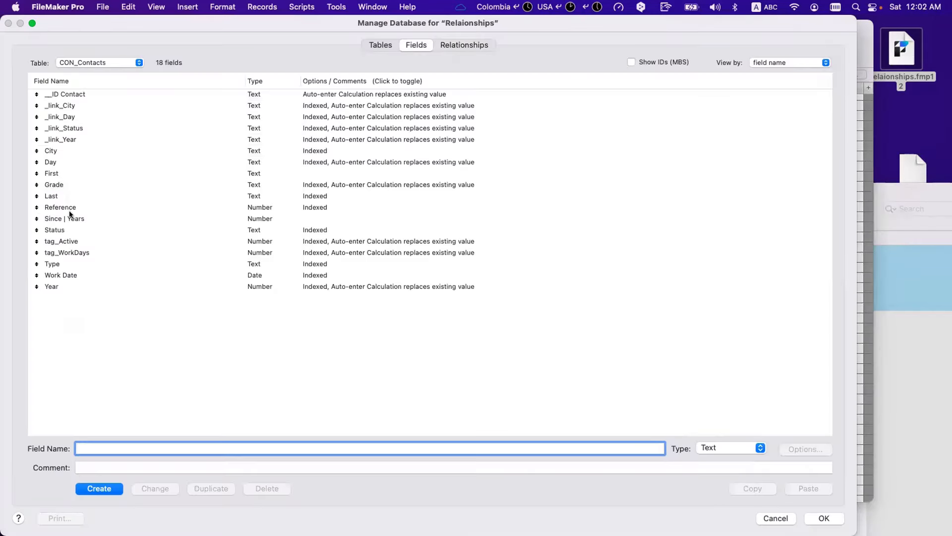
click(55, 185)
click(111, 448)
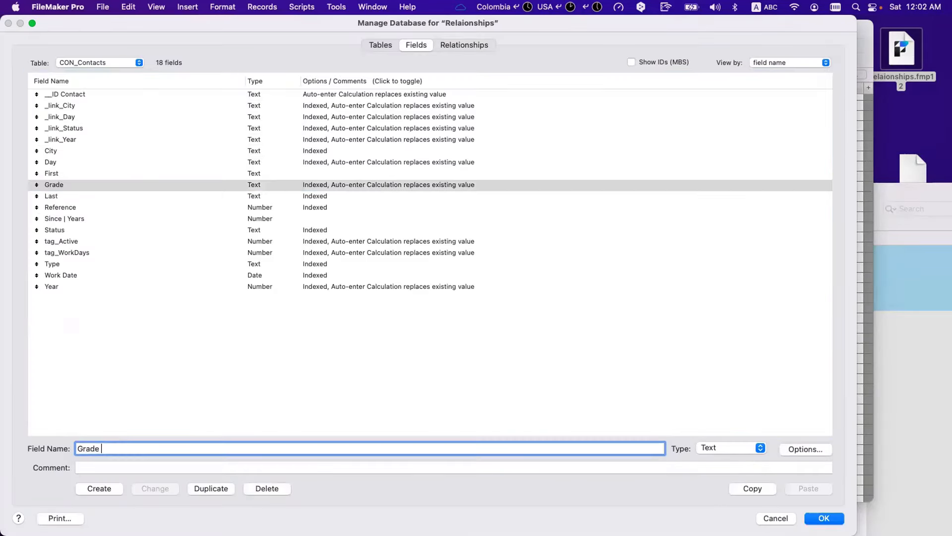
text(Verbose)
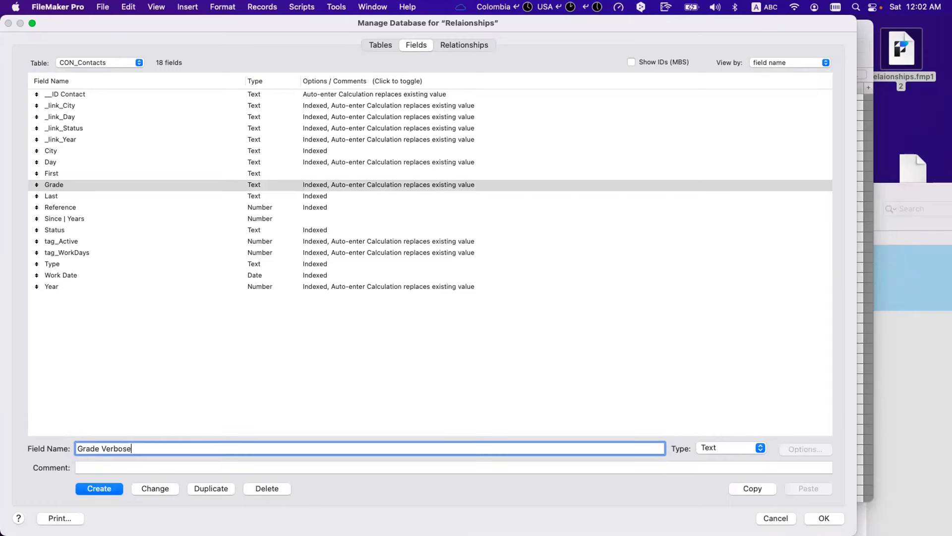
click(109, 490)
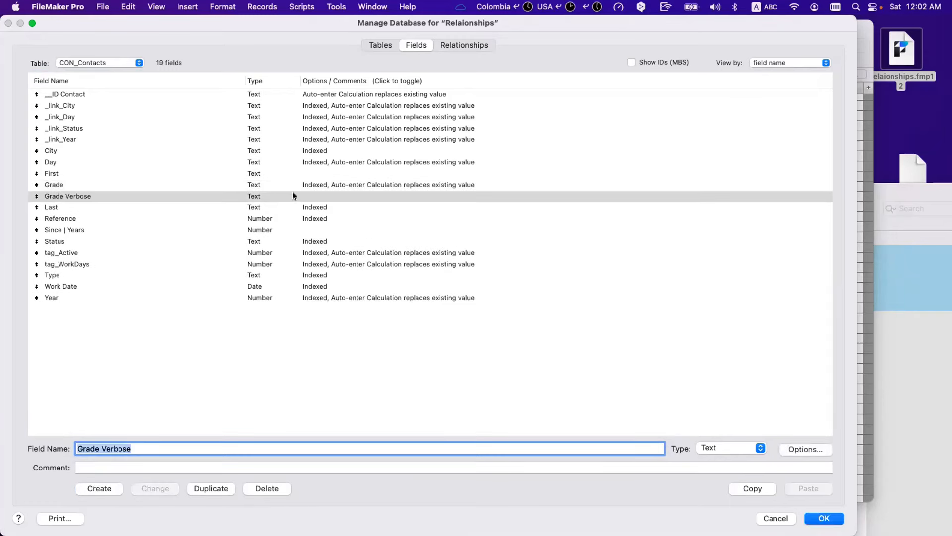
- Make Grade Verbose a looked-up value starting from T02_Contacts, copying Name from T01k_accounts_GRADES||Grade|, and save the database changes
double_click(293, 195)
click(354, 340)
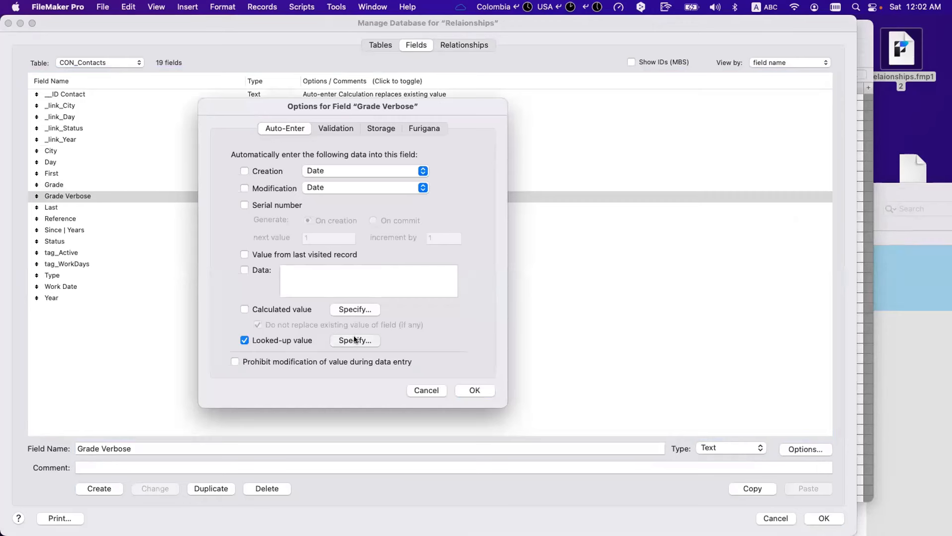
click(652, 266)
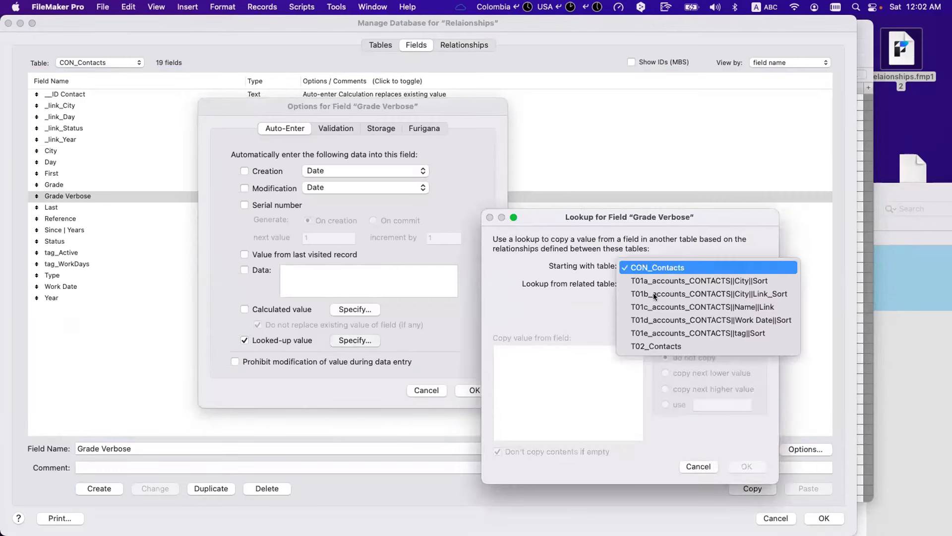
click(653, 343)
click(641, 284)
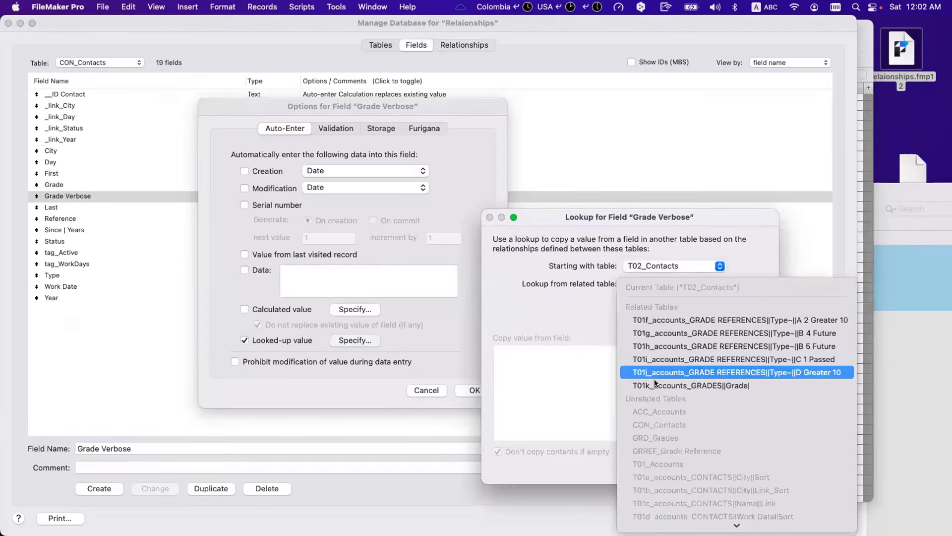
click(656, 386)
click(528, 362)
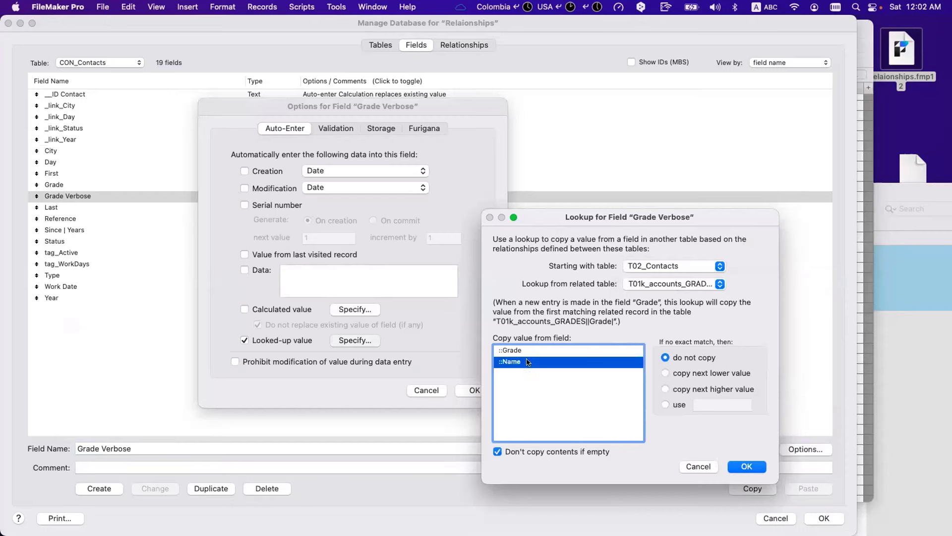
click(746, 466)
click(470, 389)
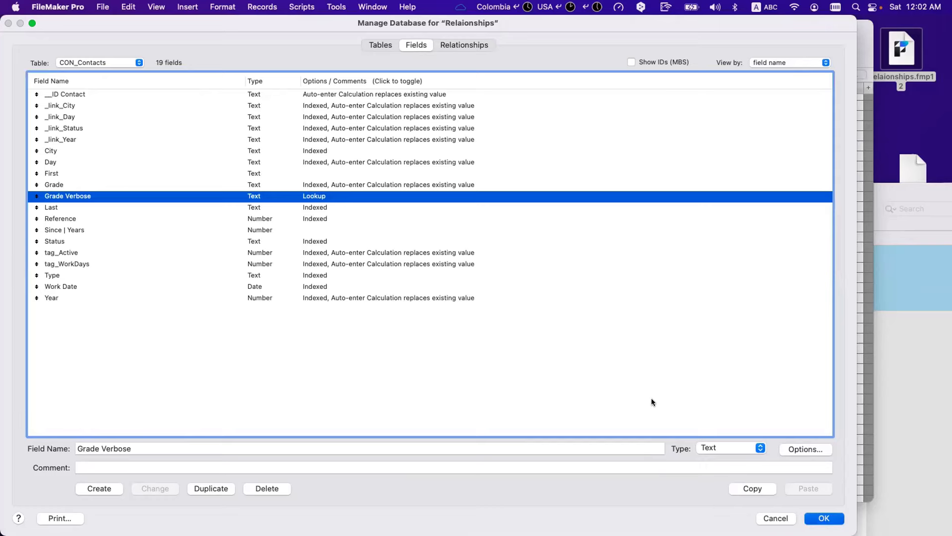
key(Return)
- Add the Grade Verbose field as a column in the CON_Contacts table view
click(845, 74)
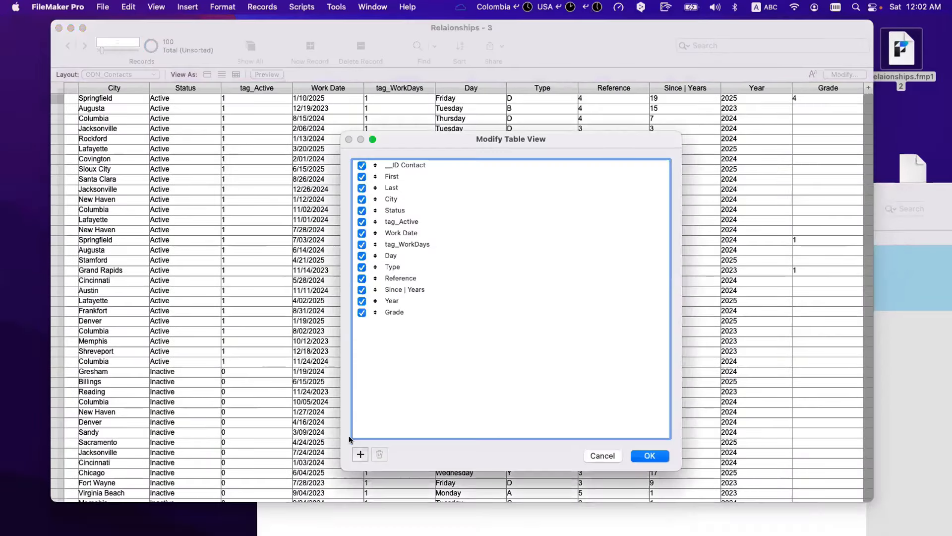
click(355, 453)
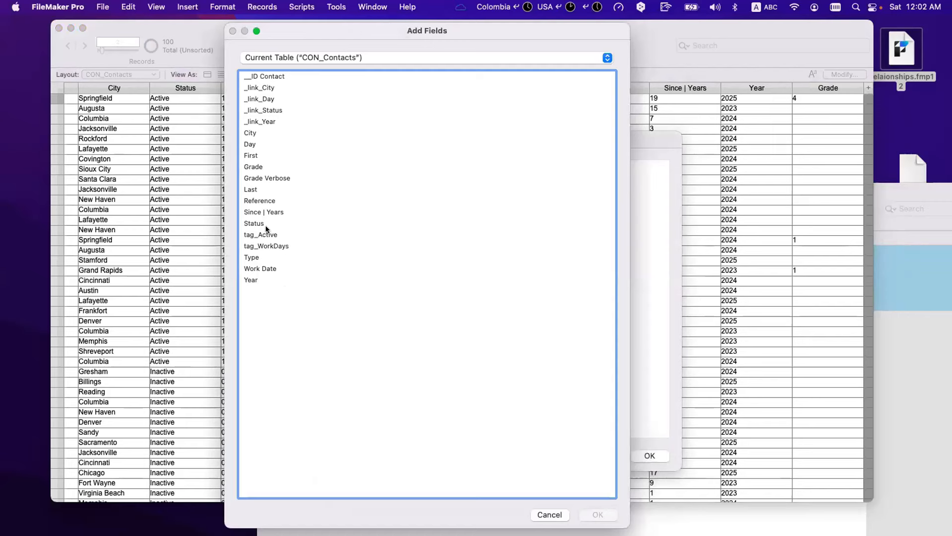
double_click(281, 178)
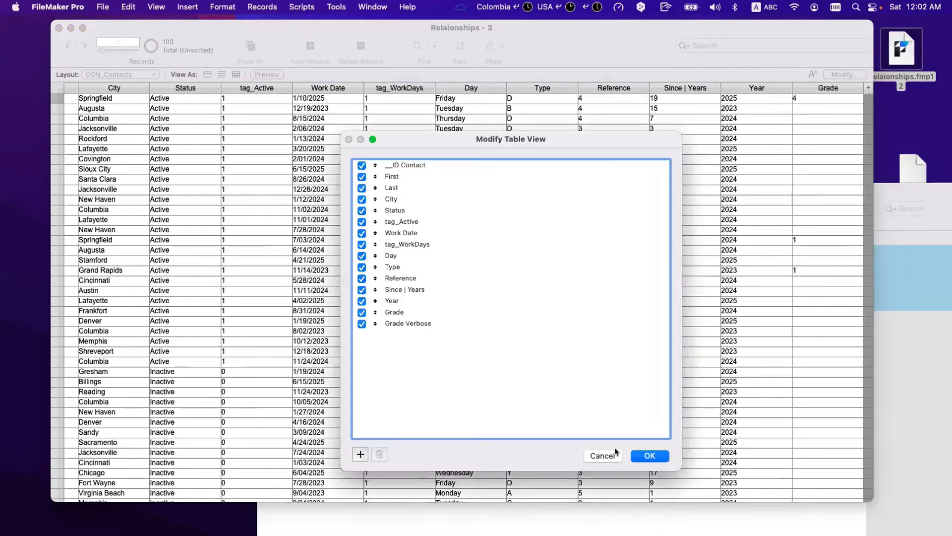
click(653, 460)
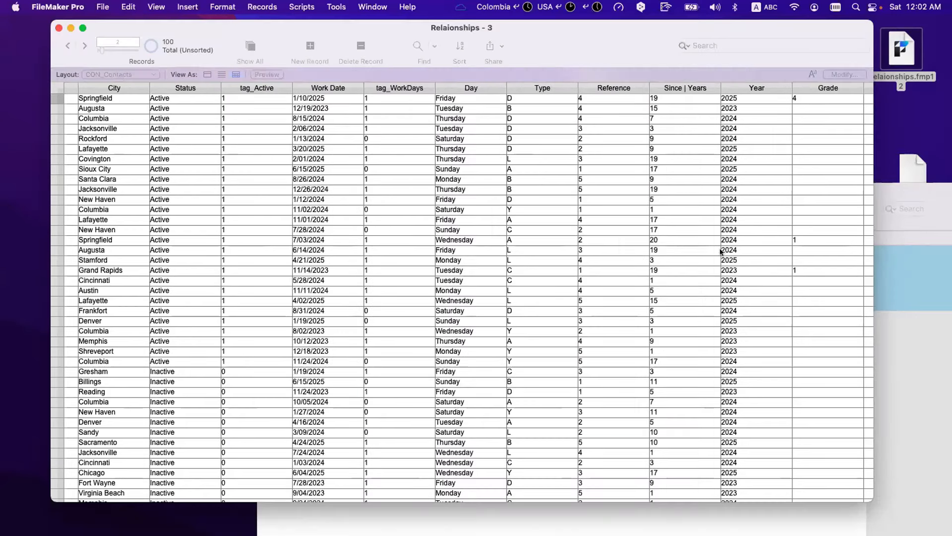
- Try to relookup the field contents based on Grade for all contact records
scroll(732, 169, right, 3)
click(731, 97)
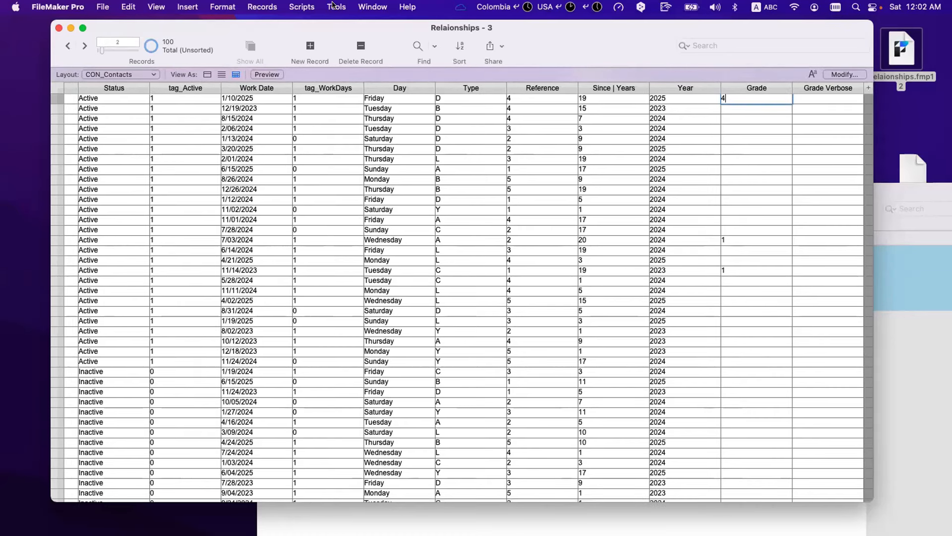
click(296, 5)
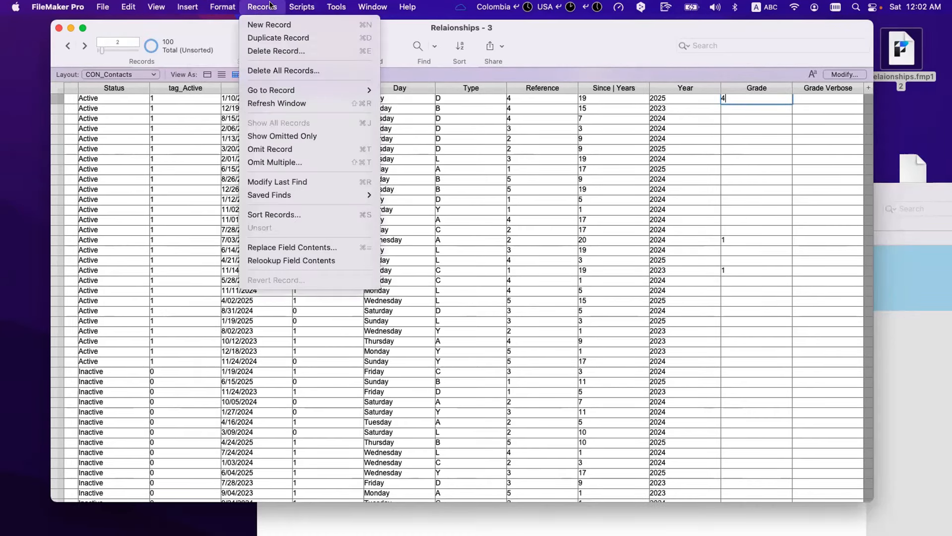
click(278, 362)
click(521, 234)
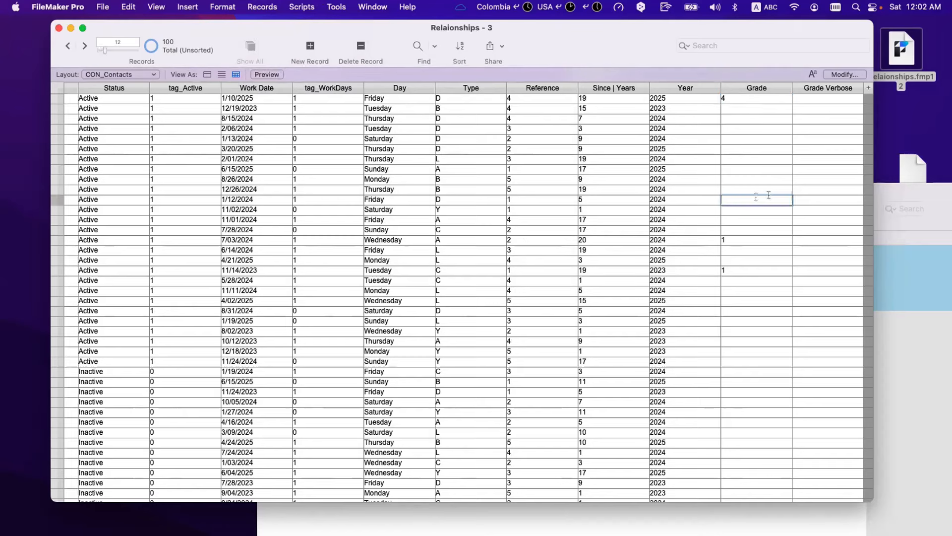
- Review the Grade Verbose lookup settings, checking the starting table, related table and copied field
click(756, 200)
key(super+shift+d)
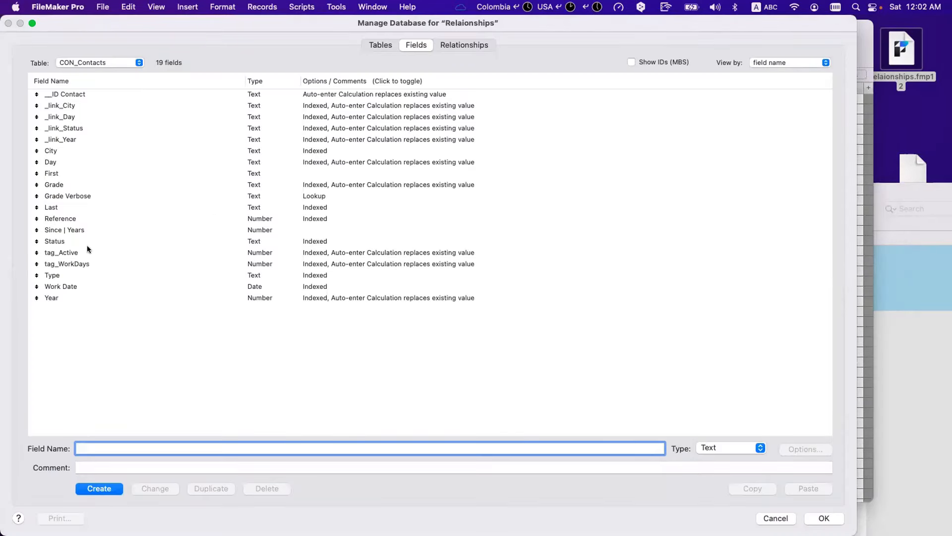
double_click(89, 196)
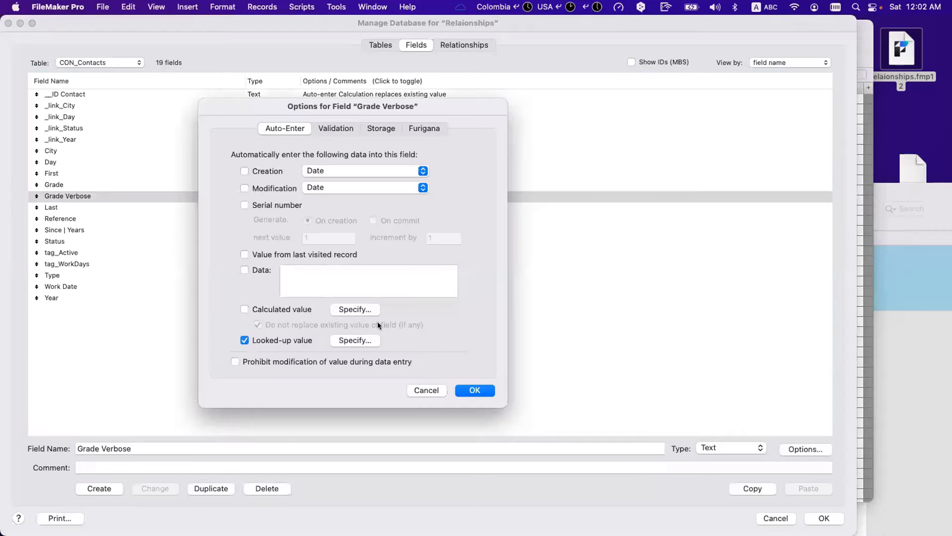
click(369, 339)
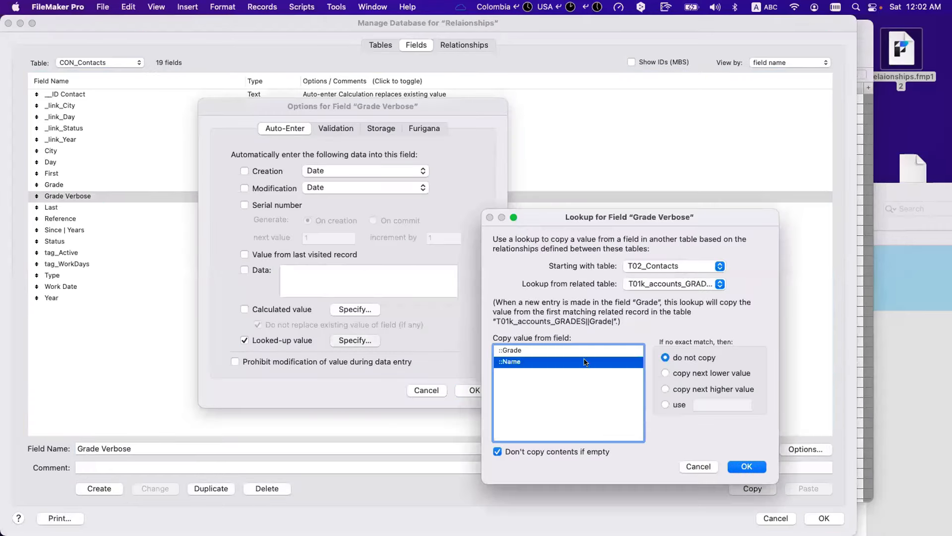
click(650, 281)
click(665, 386)
- Edit the relationship between T02_Contacts and T01k_accounts_GRADES||Grade| to match Grade = Grade, and save the database changes
click(461, 45)
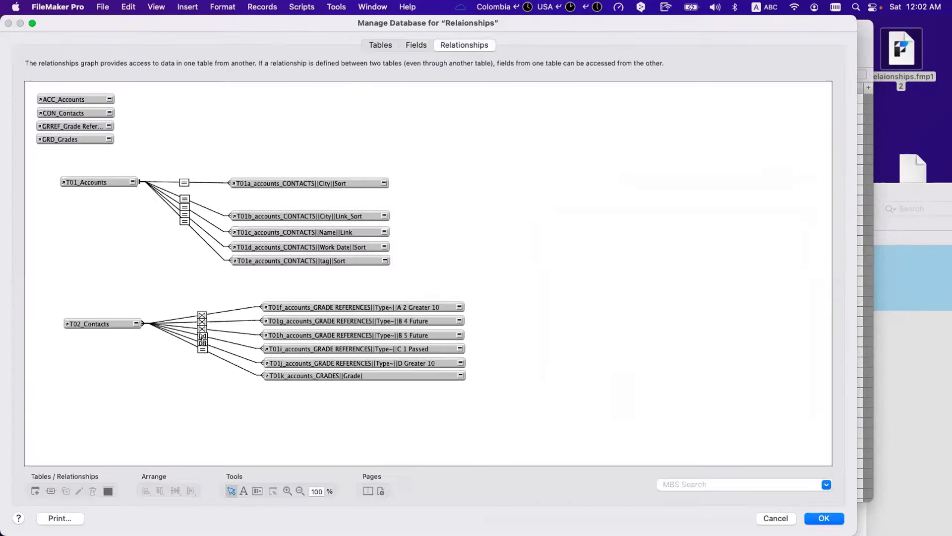
double_click(203, 348)
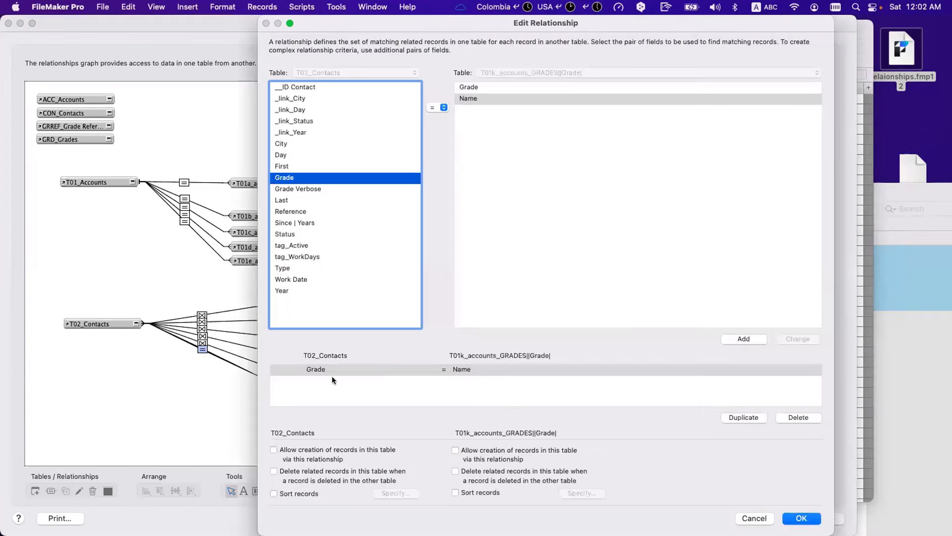
click(446, 370)
click(481, 87)
click(798, 339)
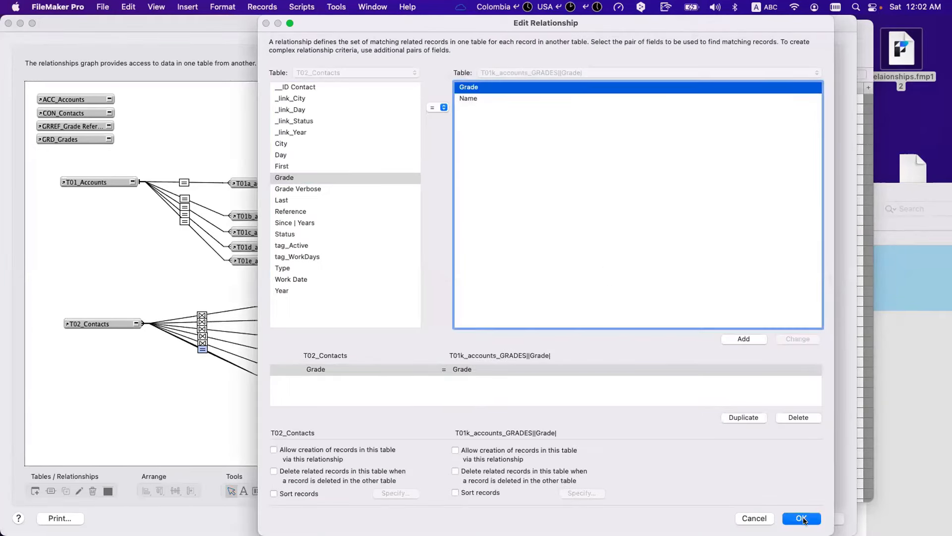
click(801, 518)
click(824, 518)
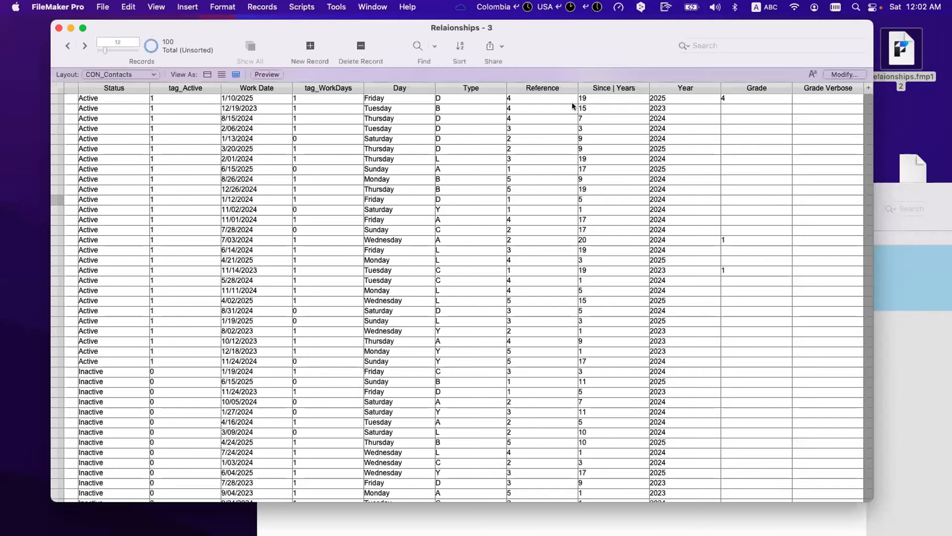
- Relookup the field contents based on Grade in all the CON_Contacts records
click(739, 109)
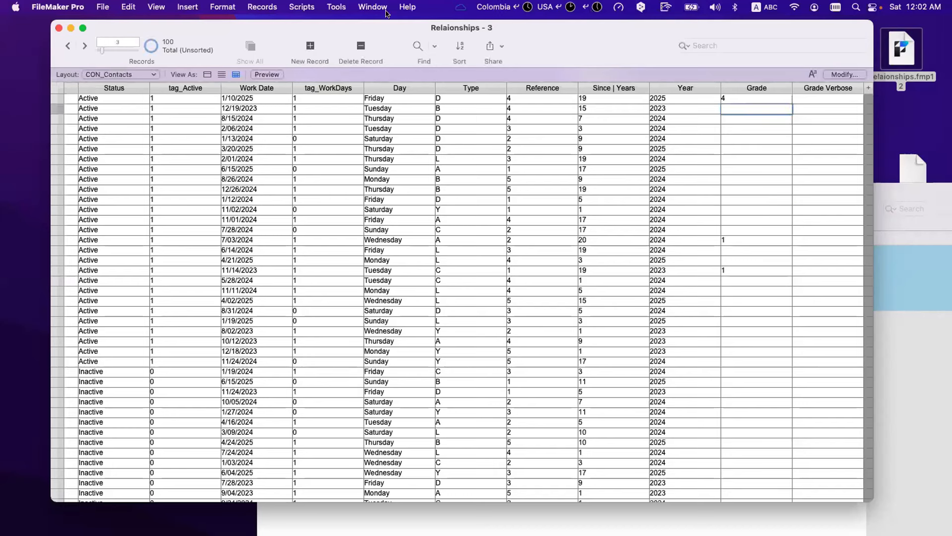
click(262, 6)
click(294, 261)
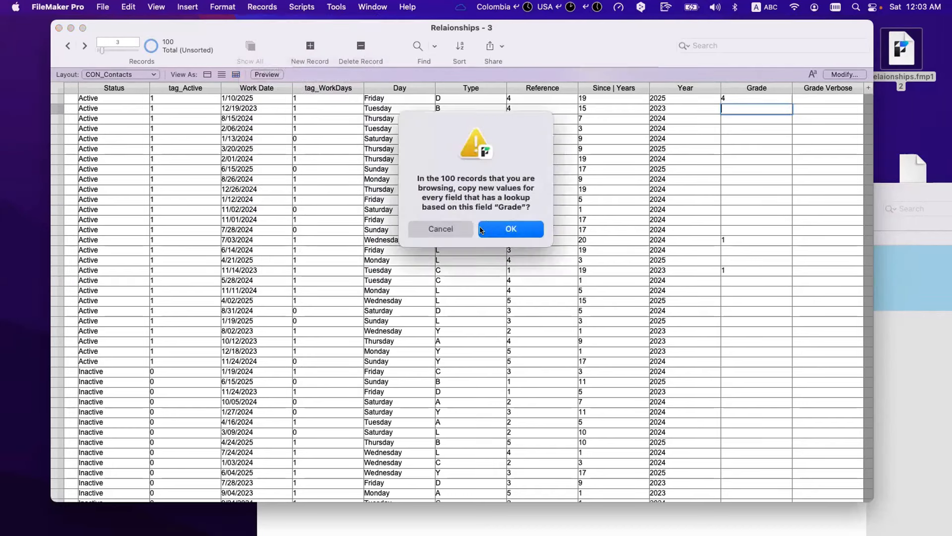
click(496, 227)
- Check the Grade Verbose values against the Grade column throughout the contact records
click(740, 238)
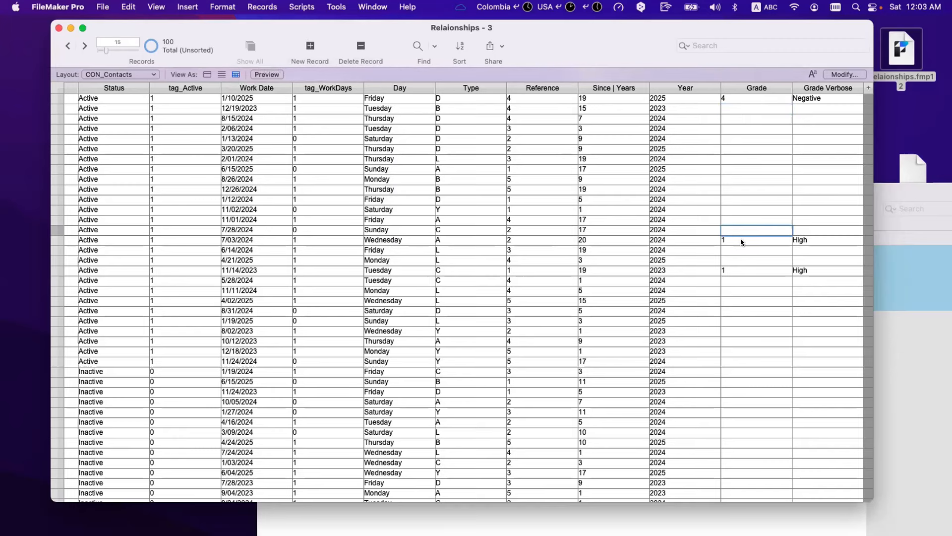
text(2)
scroll(795, 268, down, 5)
scroll(795, 268, down, 4)
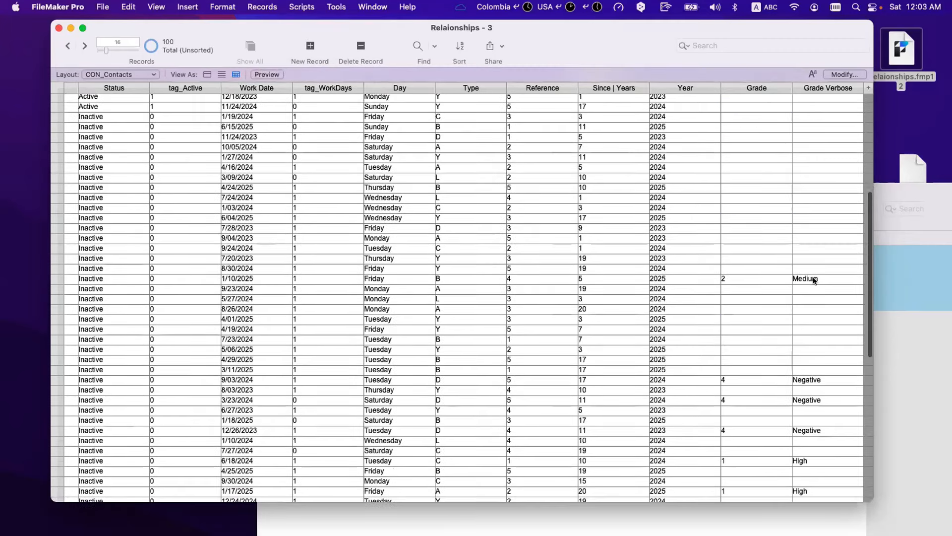
scroll(807, 356, down, 6)
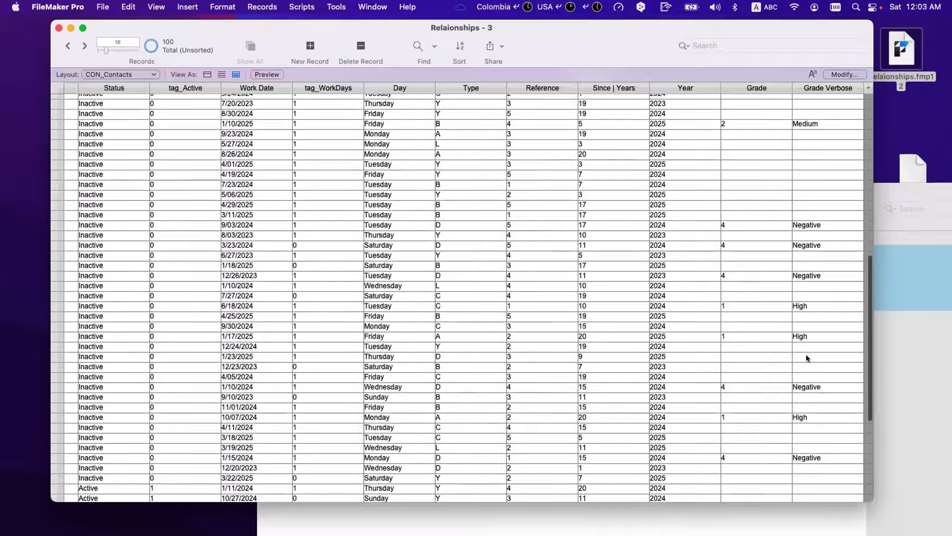
scroll(810, 412, down, 3)
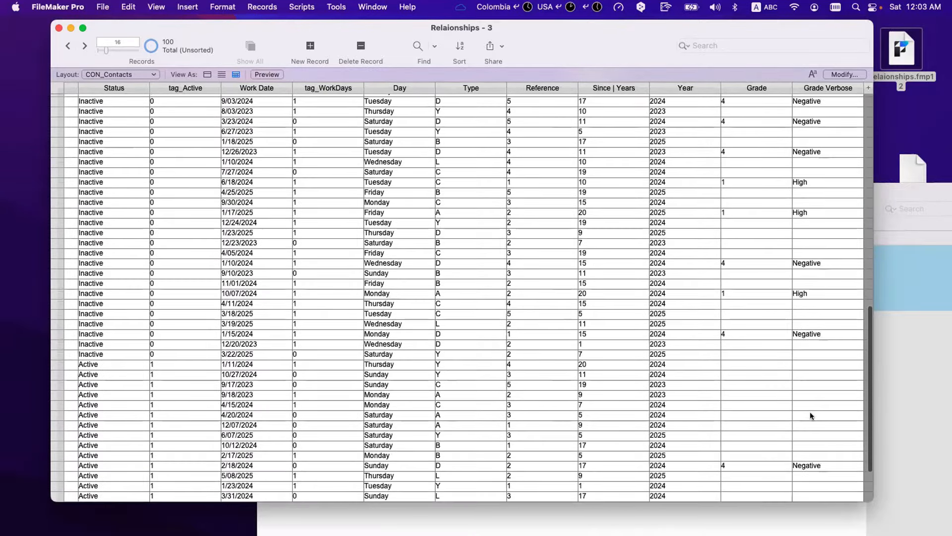
scroll(810, 411, up, 15)
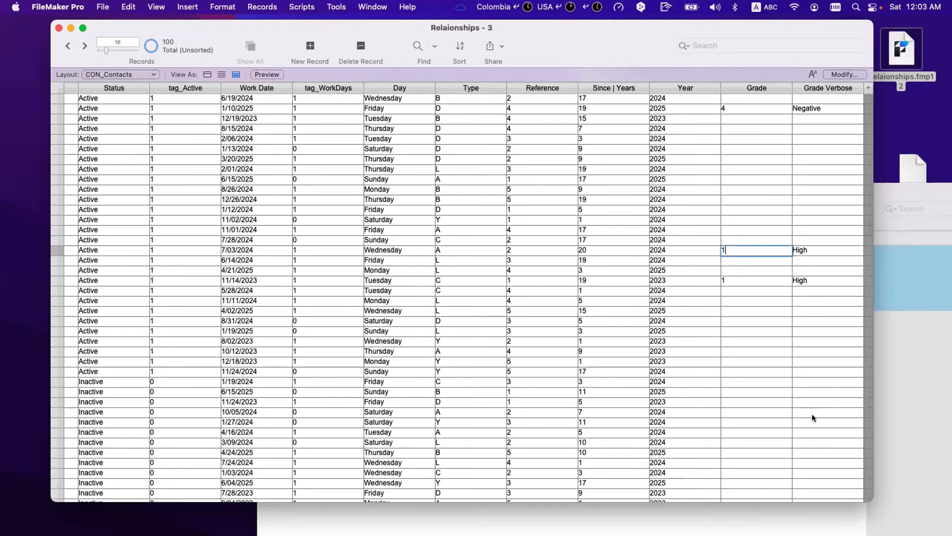
- Show the GRREF_Grade Reference layout in the second window to view its values, and bring the CON_Contacts table window back to the front
click(890, 367)
click(317, 239)
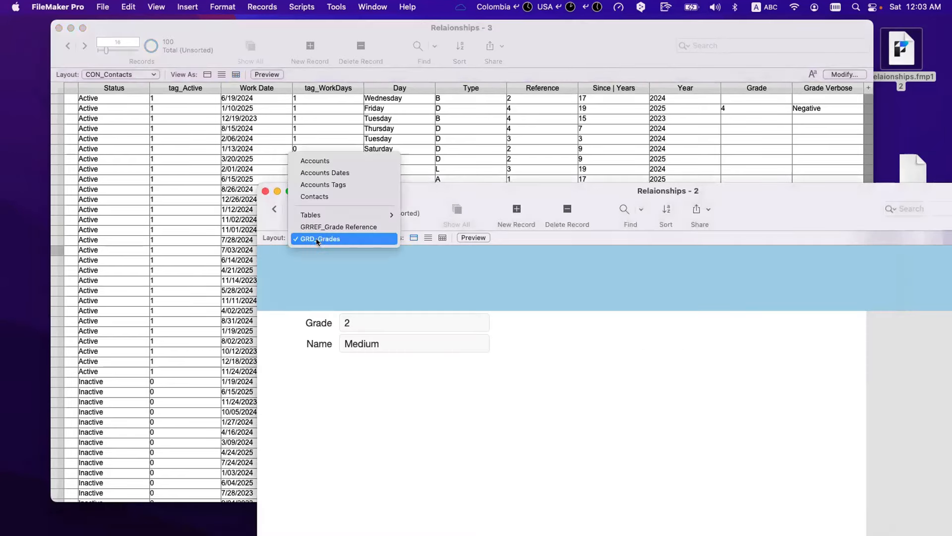
click(322, 229)
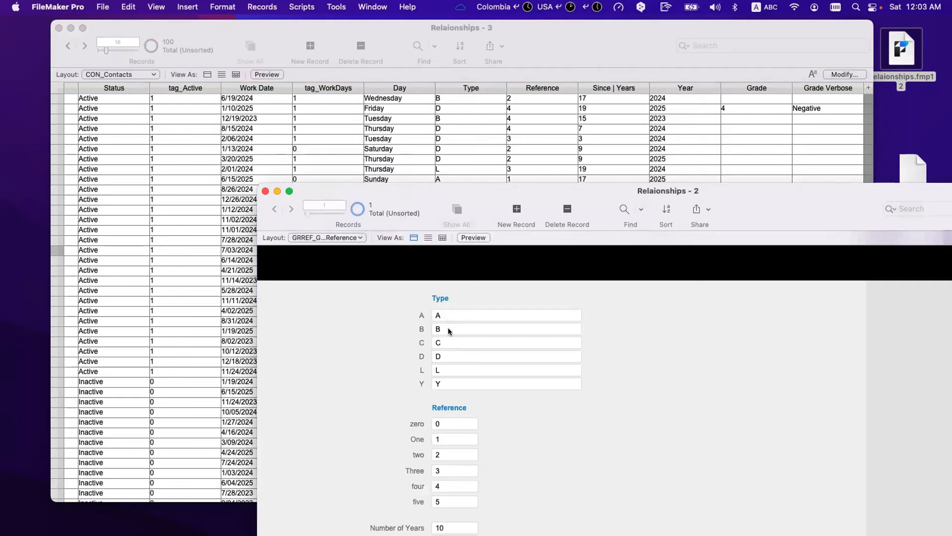
drag(477, 191, 594, 99)
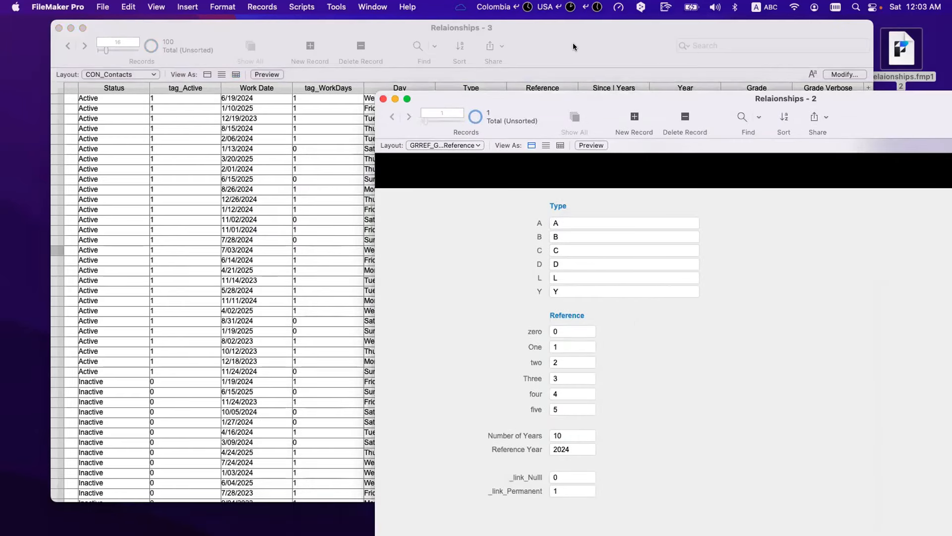
click(568, 42)
drag(566, 41, 516, 44)
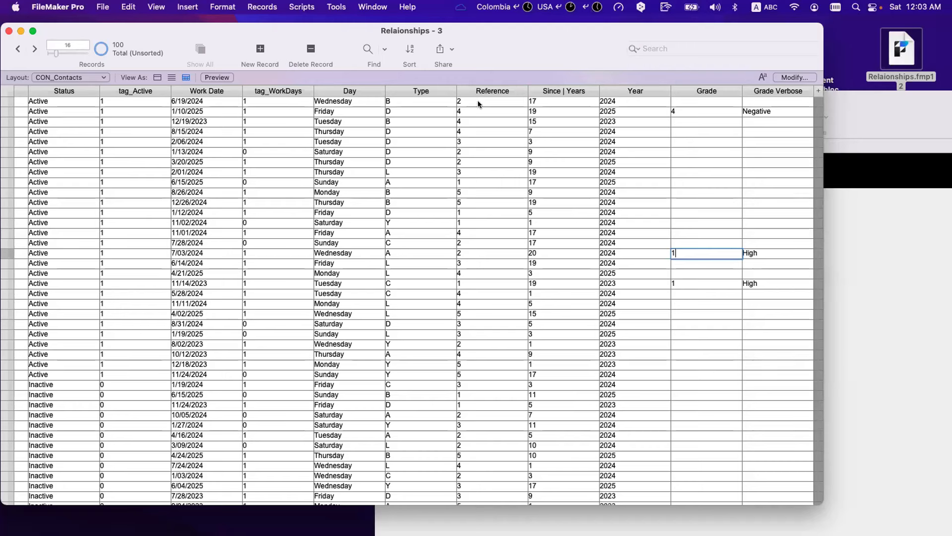
- Examine the Type, Reference, Since | Years and Year values of the first two contact records against their Grade values
click(537, 103)
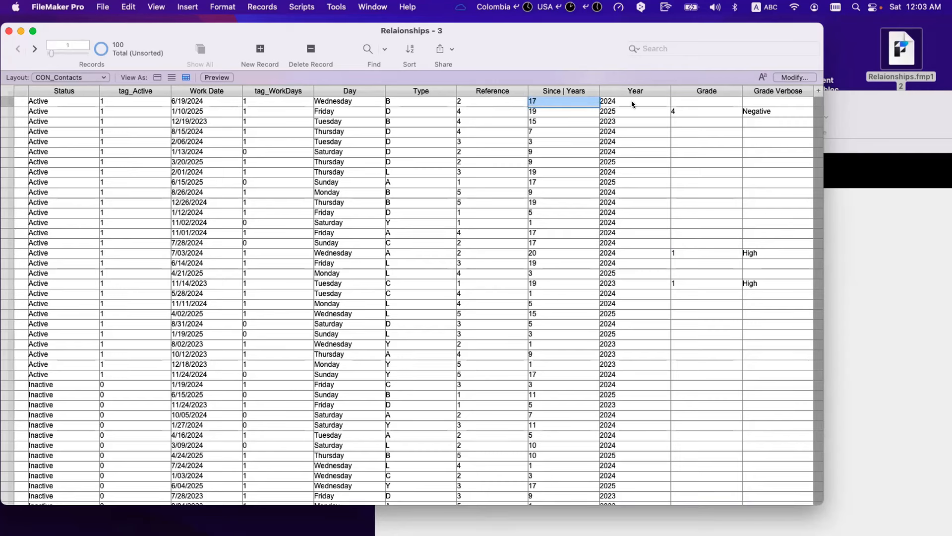
scroll(640, 100, left, 2)
click(650, 99)
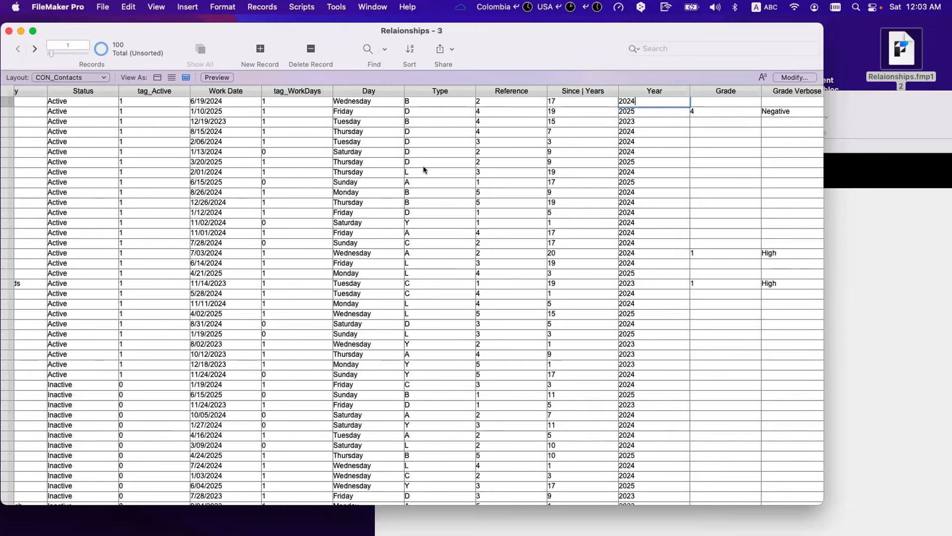
scroll(424, 154, down, 2)
scroll(417, 124, up, 2)
click(516, 108)
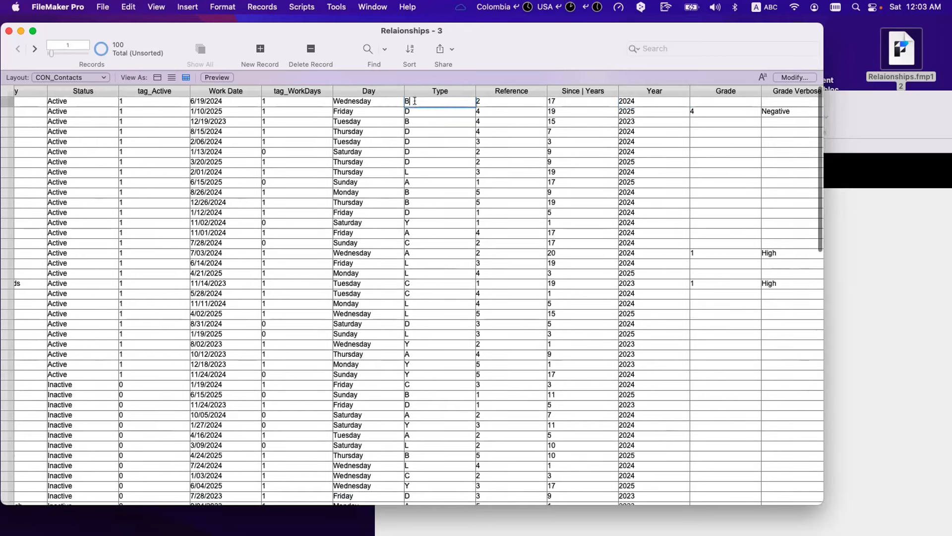
click(556, 102)
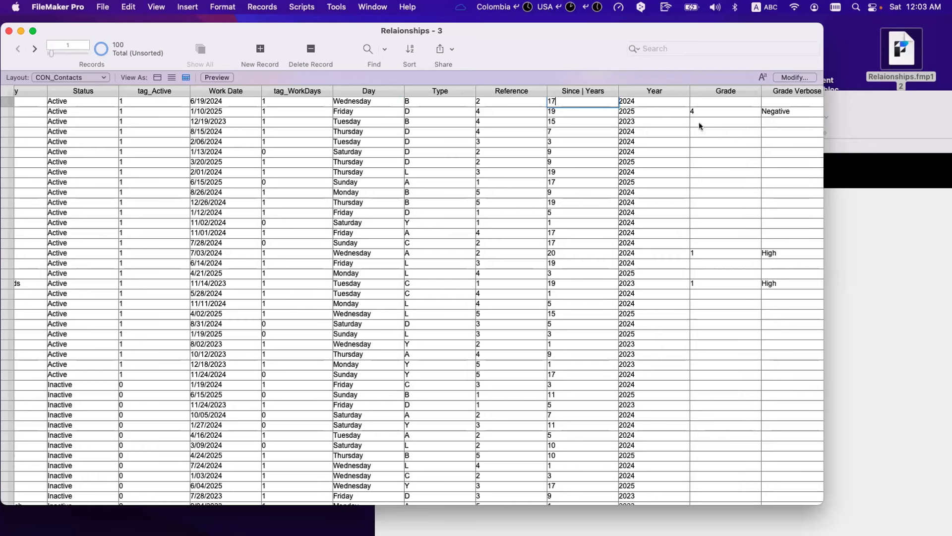
click(436, 112)
click(496, 111)
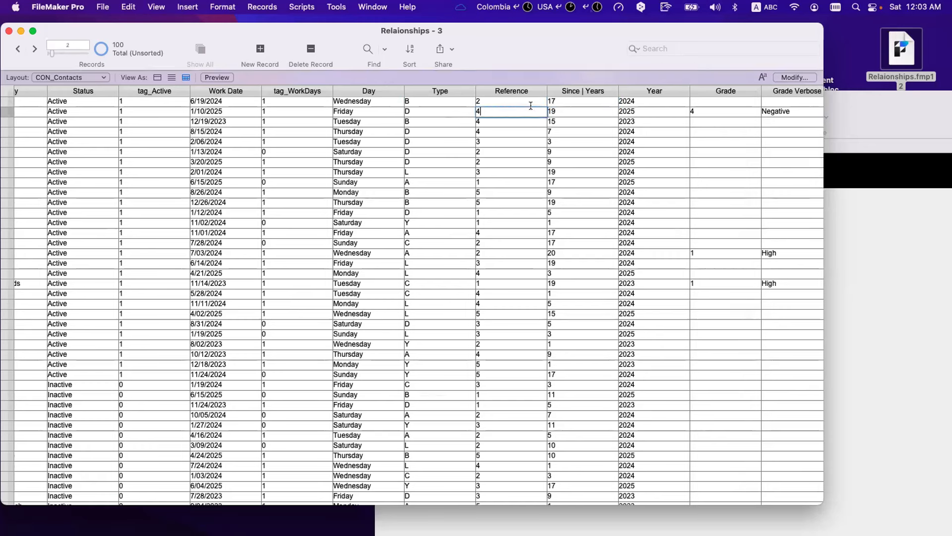
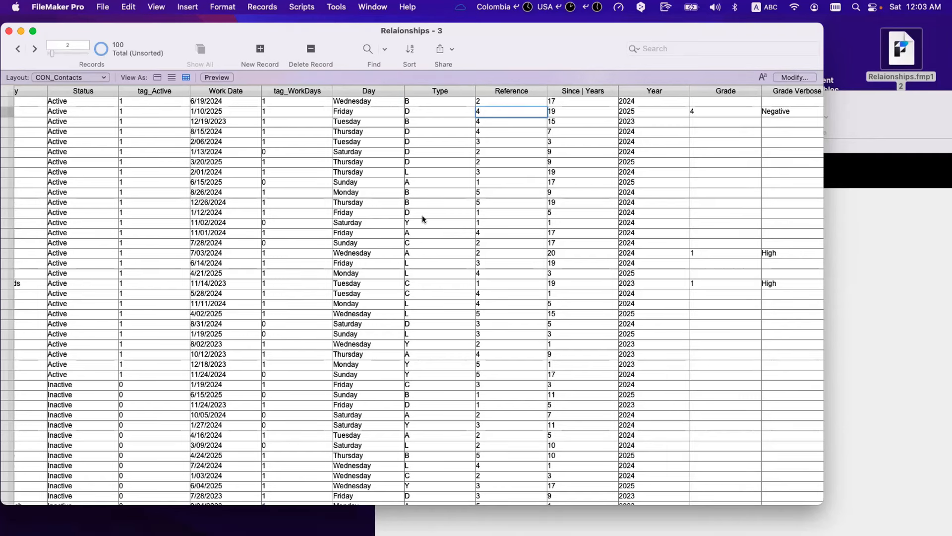
- In the relationships graph, move T01k_accounts_GRADES||Grade| lower and duplicate the T01j Type~||D Greater 10 table occurrence
key(super+shift+d)
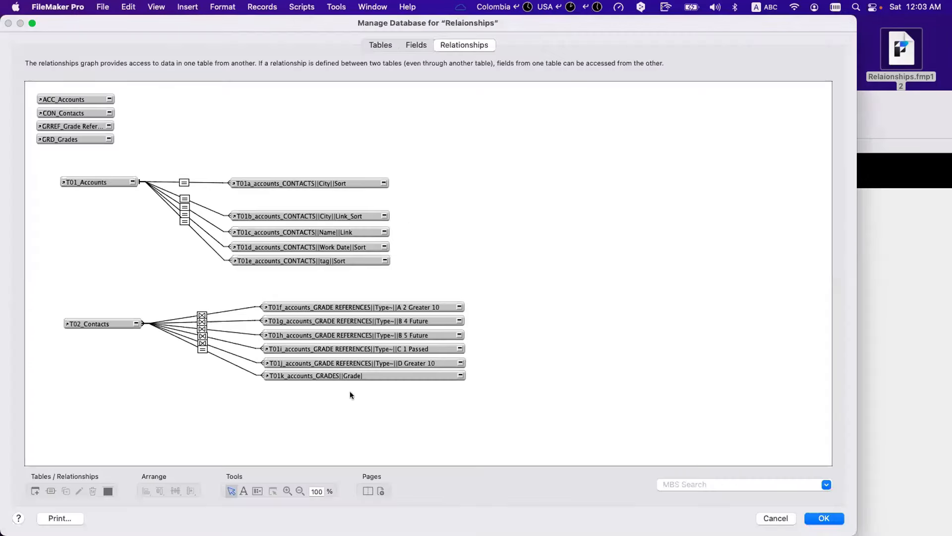
drag(350, 376, 350, 400)
click(340, 362)
key(super+d)
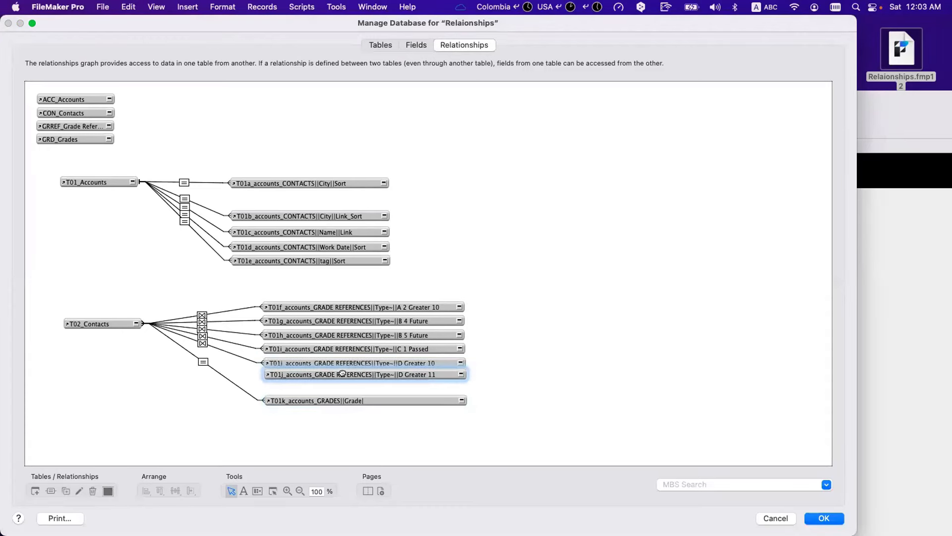
- Rename the duplicated table occurrence as T01l_accounts_GRADE REFERENCES||Type~||B 2024
double_click(342, 372)
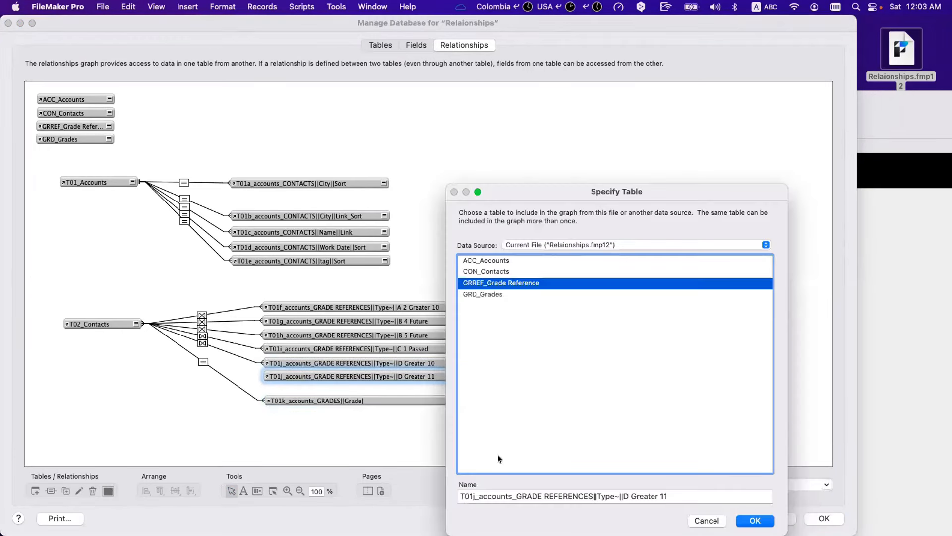
click(475, 496)
key(BackSpace)
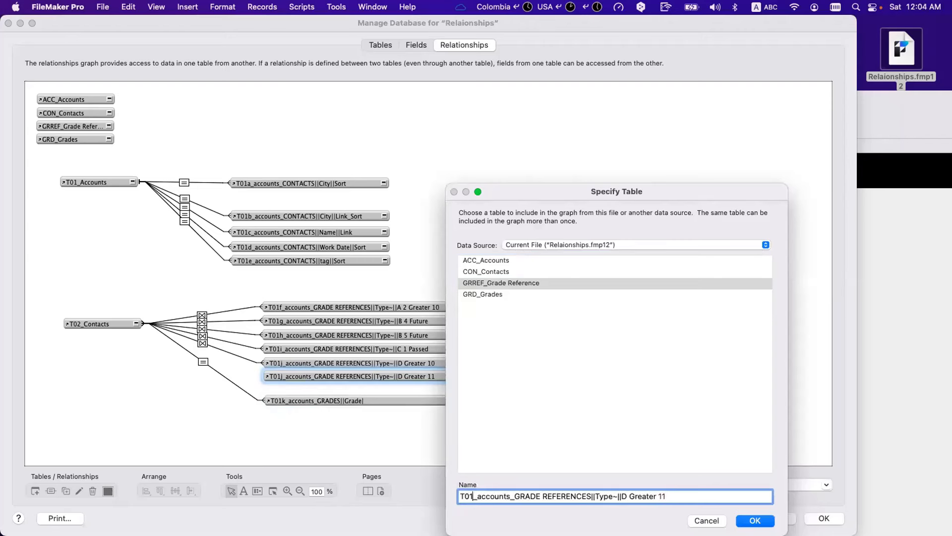
text(l)
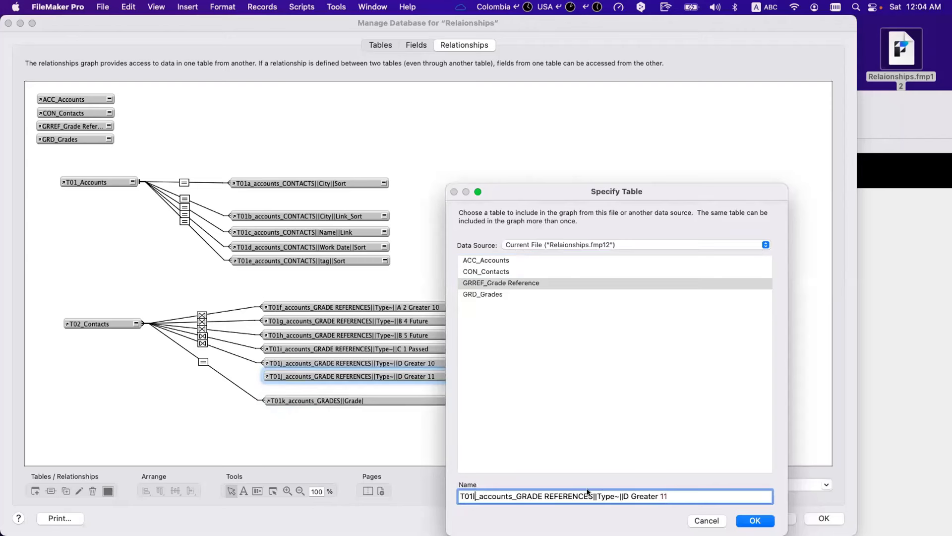
click(628, 496)
key(BackSpace)
text(B)
drag(627, 496, 670, 496)
text(20204)
key(BackSpace)
key(BackSpace)
text(4)
key(Return)
- Relate the Type field of T02_Contacts to the B field of the T01l Type~||B 2024 occurrence
click(460, 375)
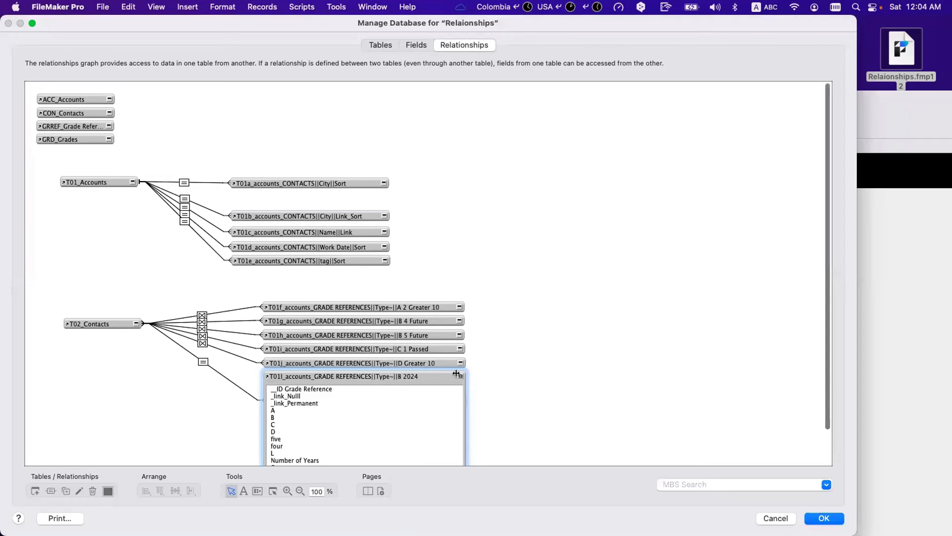
click(134, 323)
scroll(133, 322, down, 2)
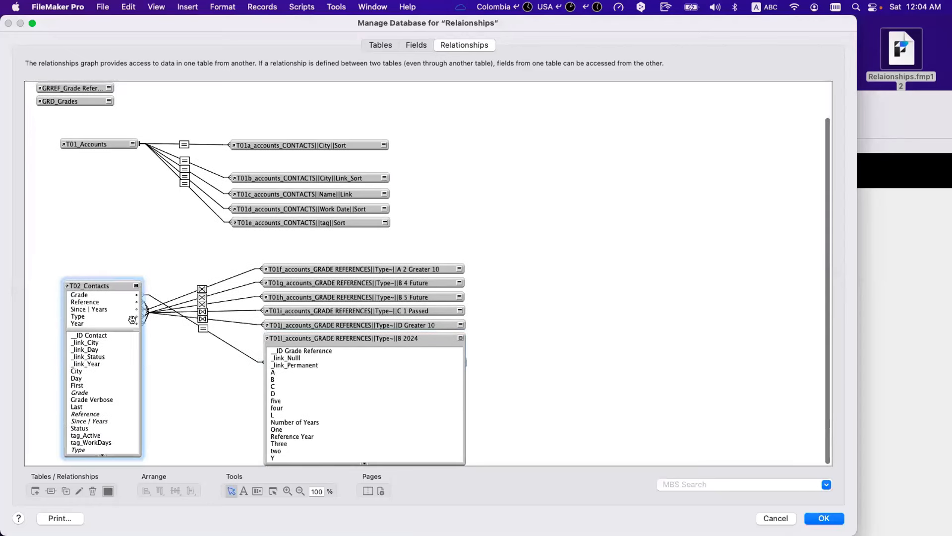
click(81, 448)
drag(81, 449, 281, 375)
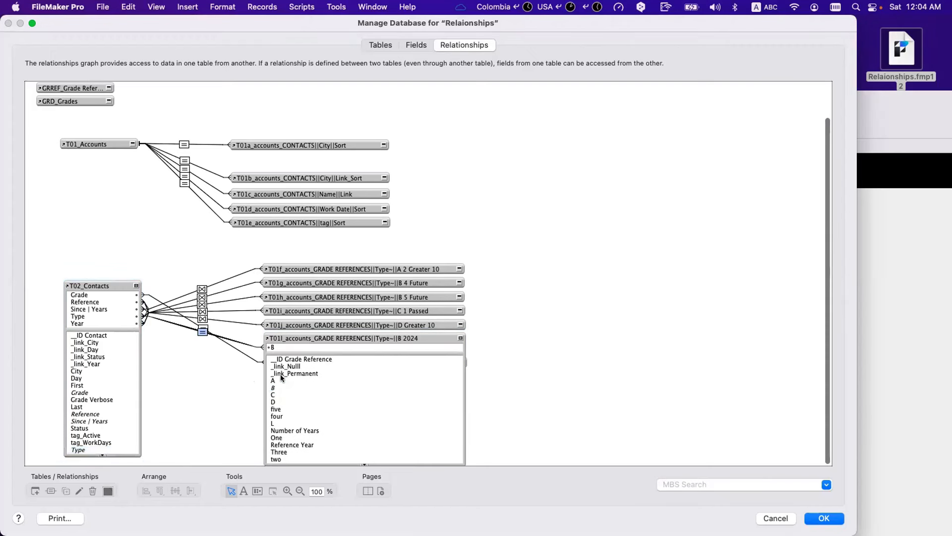
- Add the criterion Year = Reference Year to the relationship between T02_Contacts and T01l Type~||B 2024, and save the database changes
double_click(203, 332)
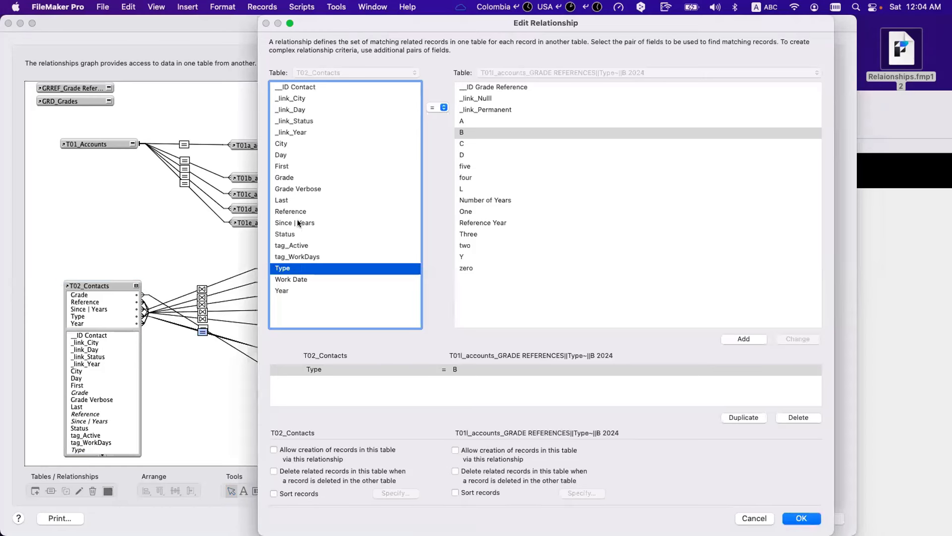
click(297, 291)
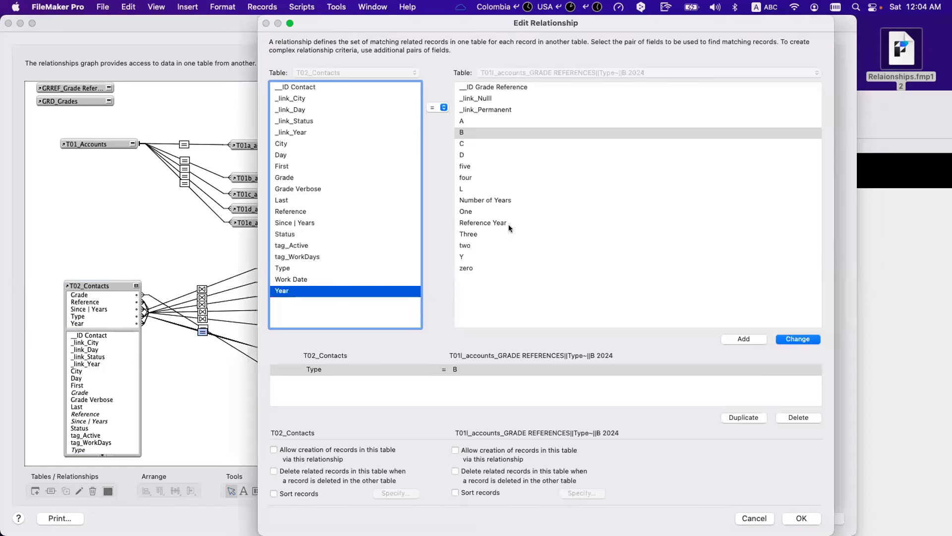
click(503, 221)
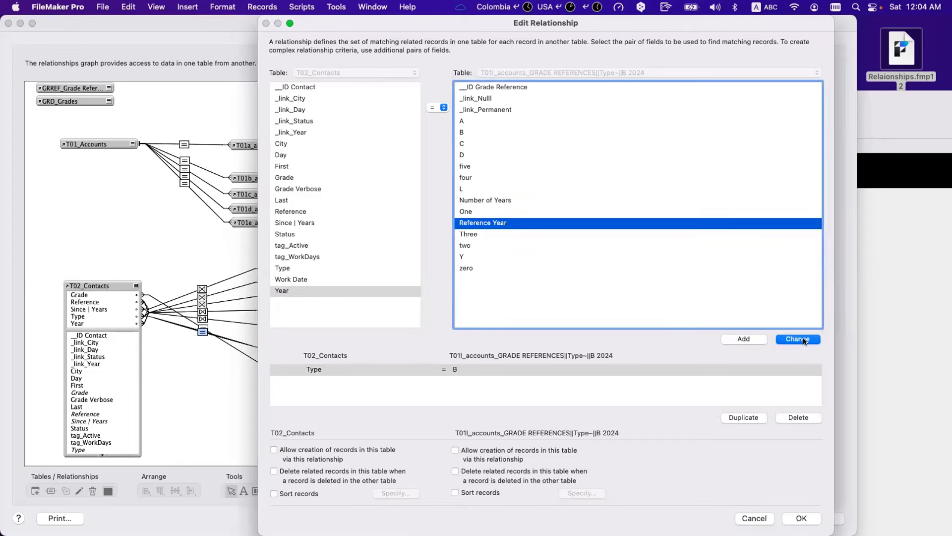
click(747, 338)
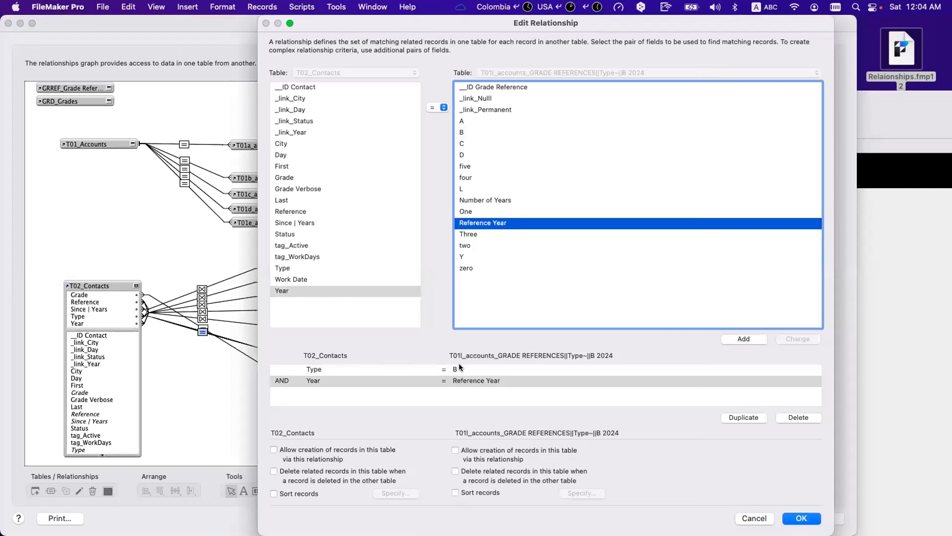
click(311, 370)
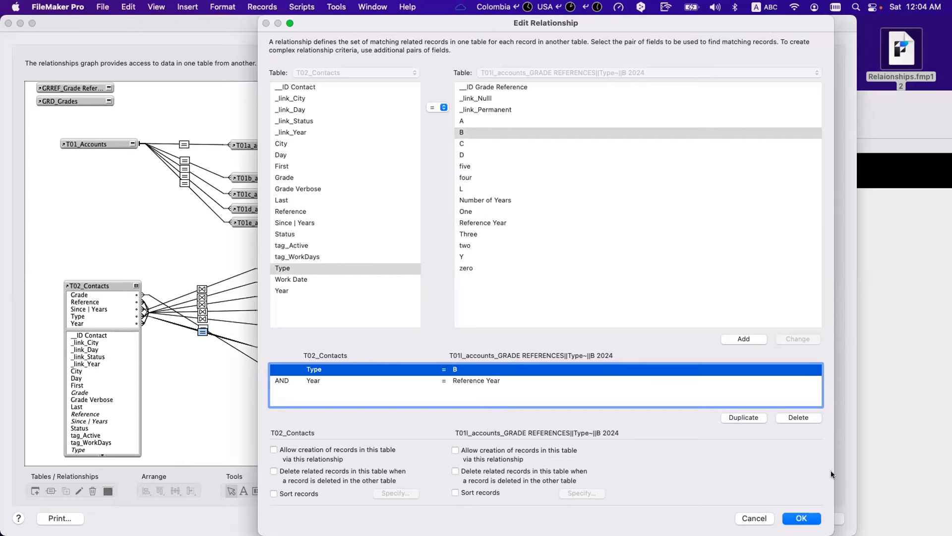
click(801, 518)
click(824, 518)
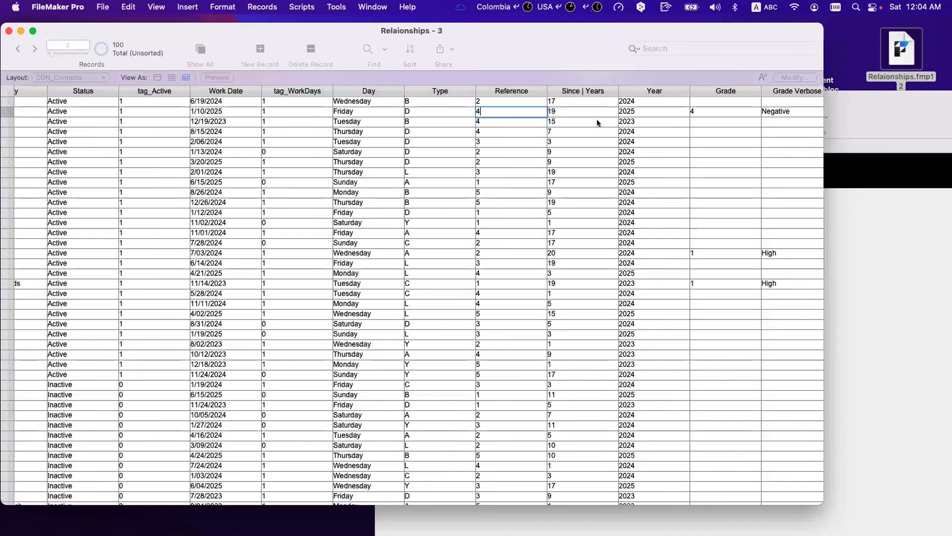
- Replace the contents of the Type field with a calculated result in all the contact records
click(703, 101)
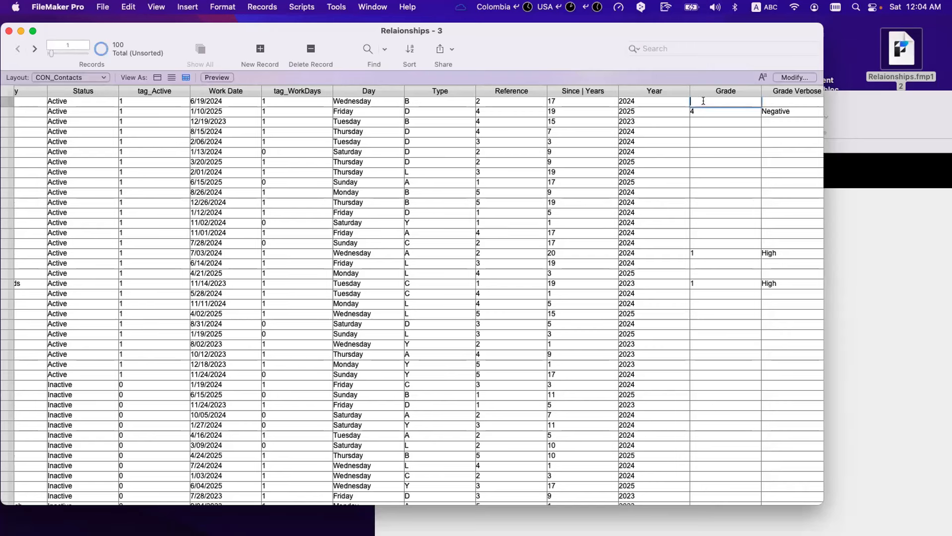
click(423, 101)
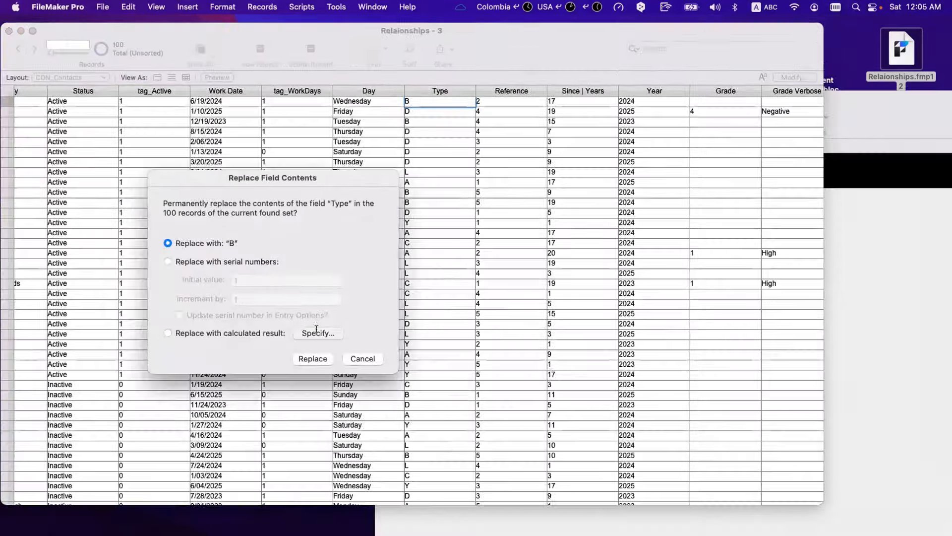
click(317, 333)
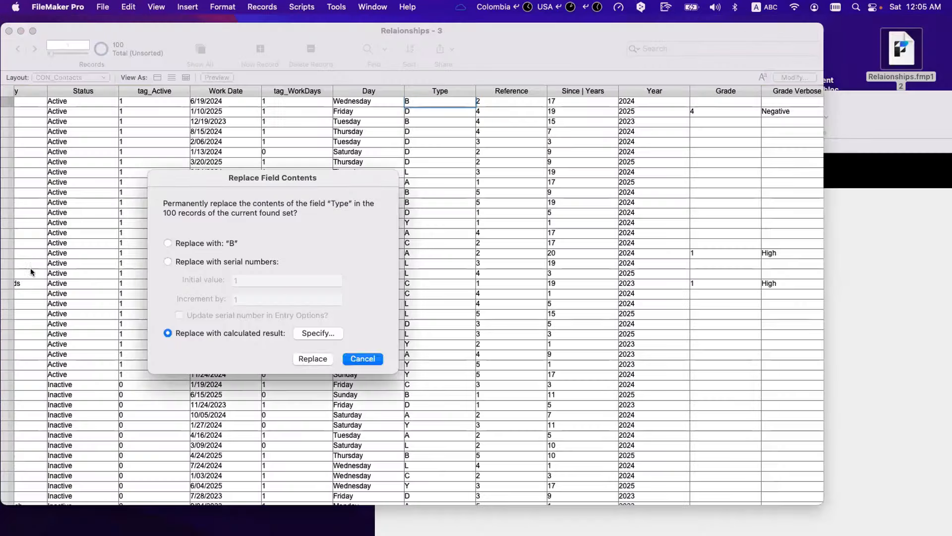
click(305, 354)
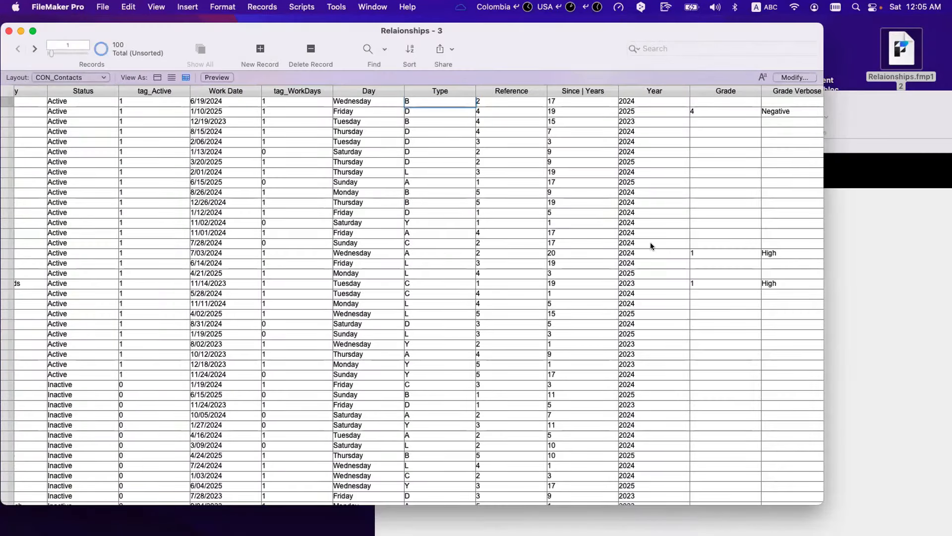
- Find the contact records whose Type matches B
scroll(722, 281, down, 15)
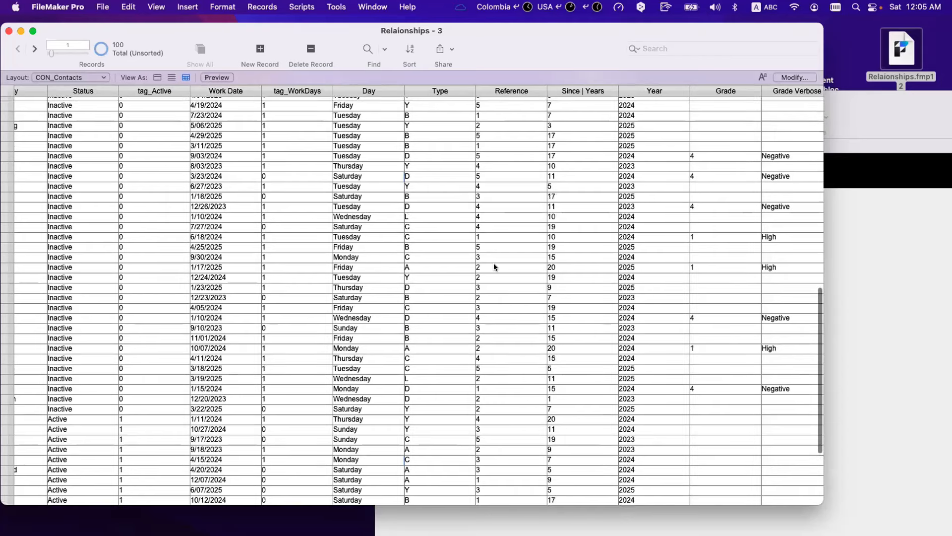
right_click(407, 195)
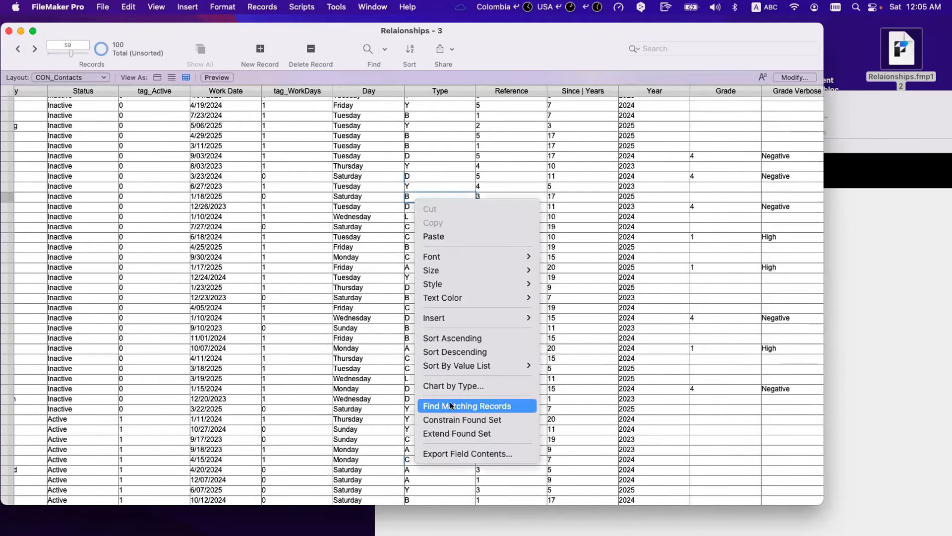
click(587, 254)
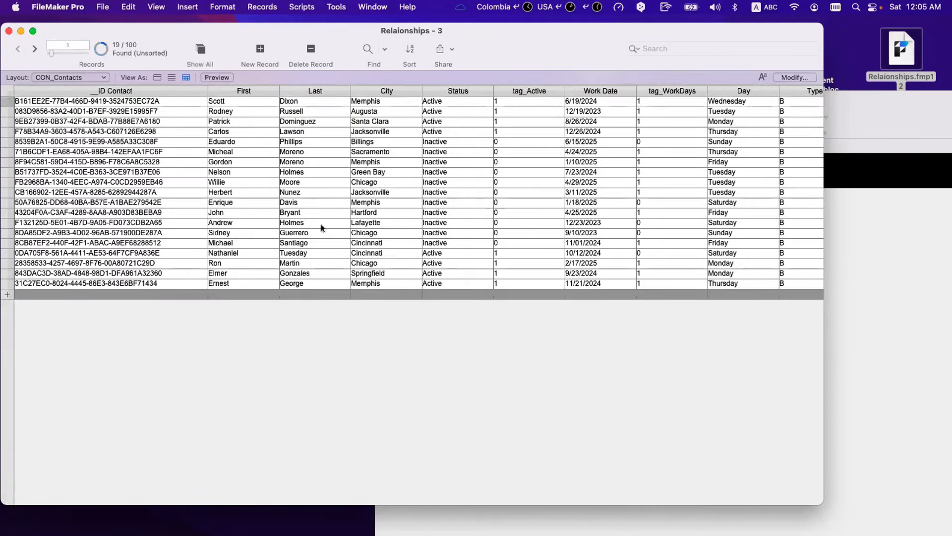
- Open the auto-enter calculation of the Grade field in the CON_Contacts table for editing
key(super+shift+d)
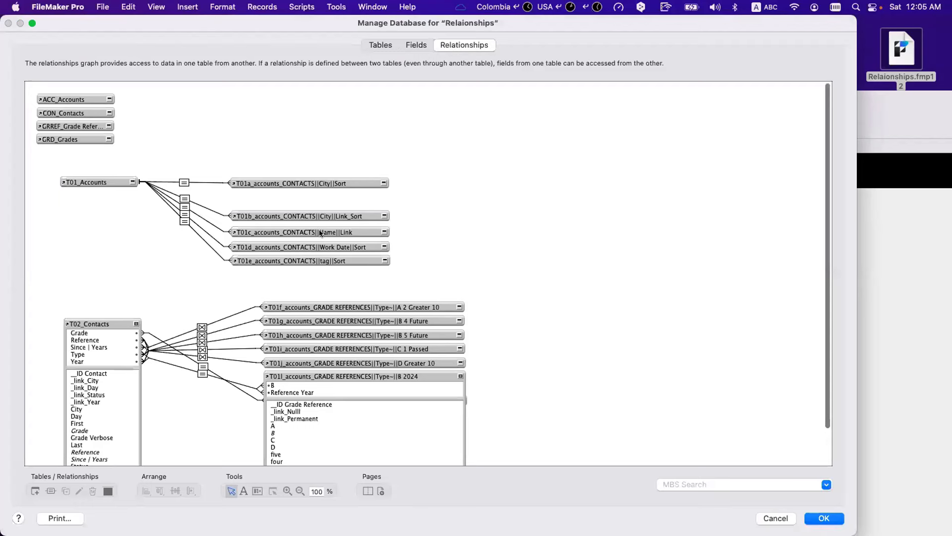
click(457, 375)
click(457, 375)
click(416, 44)
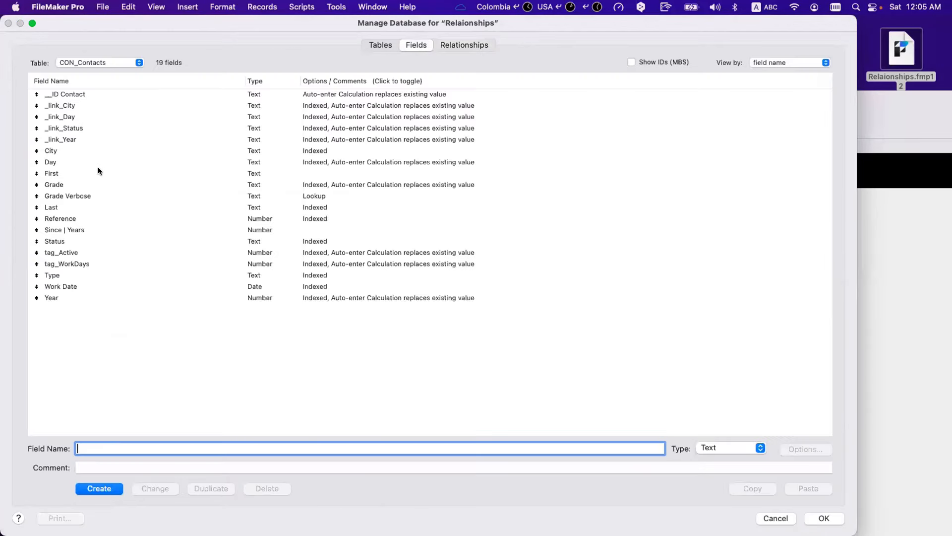
double_click(72, 184)
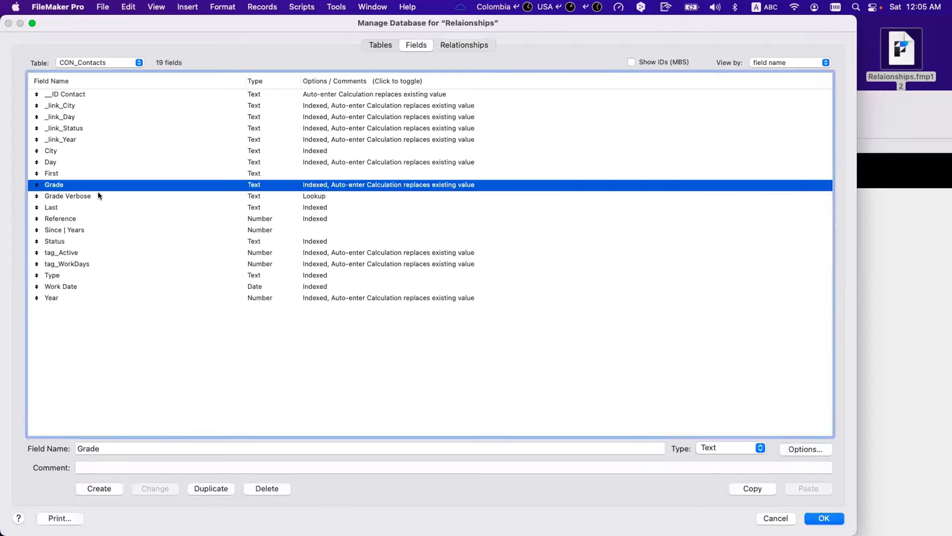
click(355, 309)
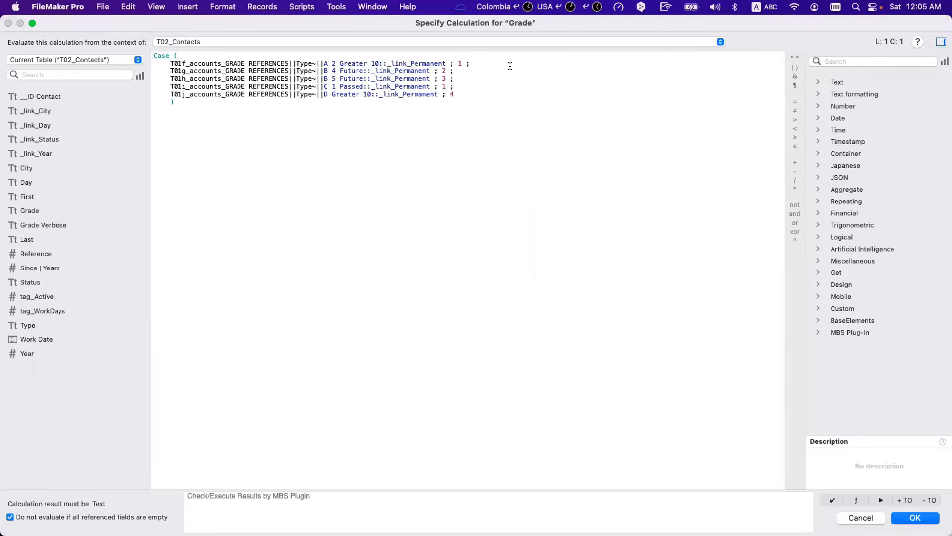
- Insert _link_Permanent from the T01l Type~||B 2024 occurrence as the first Case test of the Grade calculation, with result 4
click(455, 95)
key(Return)
click(473, 63)
click(216, 56)
key(Return)
key(Tab)
click(70, 61)
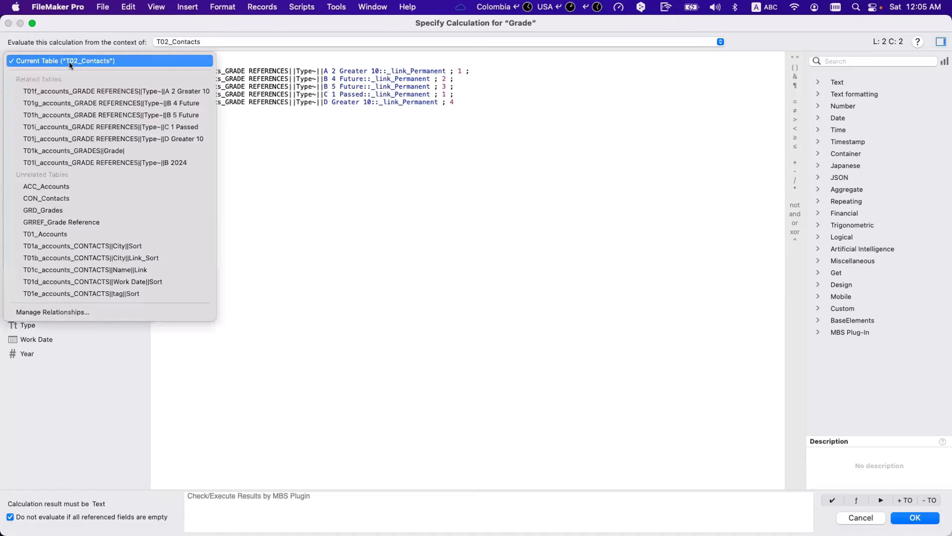
click(78, 163)
double_click(69, 128)
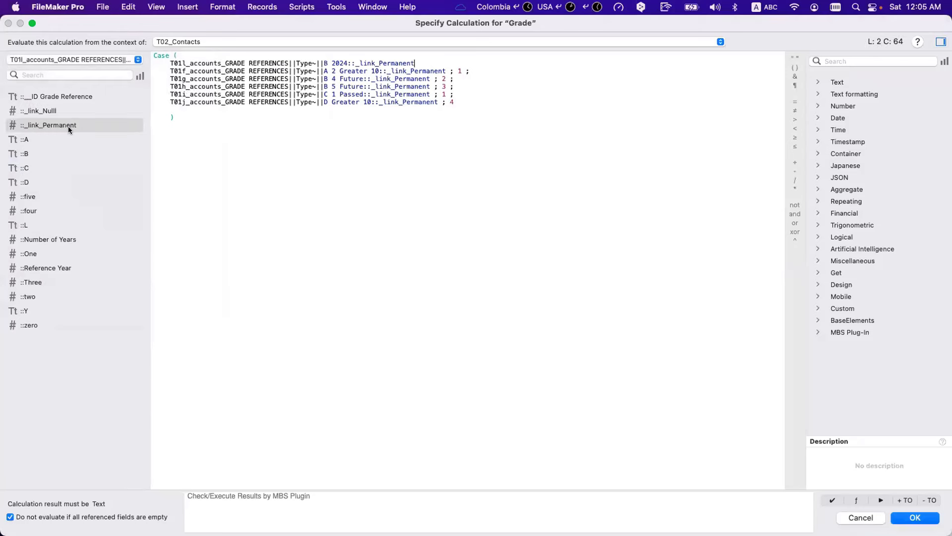
text(; 4 ;)
- Save the Grade calculation, its field options and the database changes
drag(443, 63, 106, 63)
drag(324, 78, 327, 102)
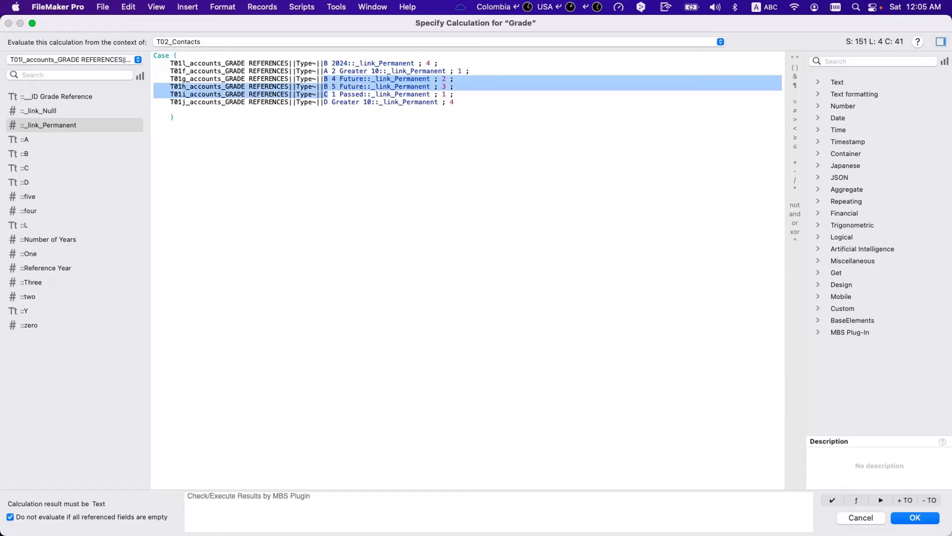
click(912, 517)
click(475, 389)
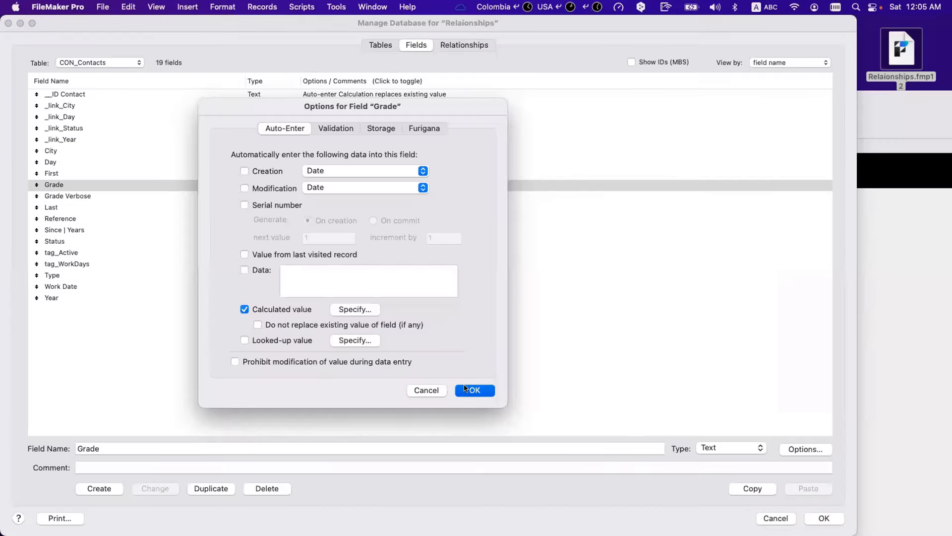
click(836, 516)
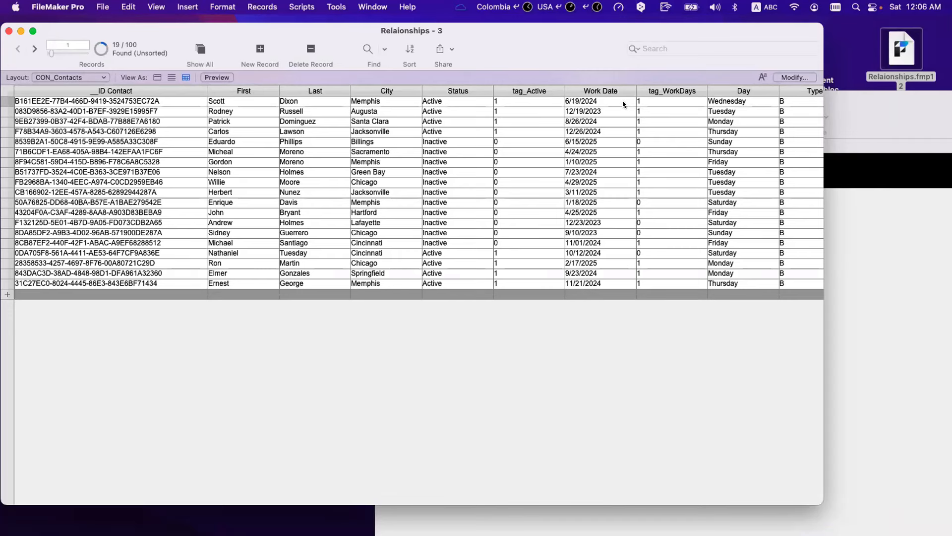
- Replace the Type contents in the found contact records with a calculated result equal to the Type field, and check the Grade columns
scroll(633, 105, right, 2)
scroll(639, 106, right, 5)
click(660, 103)
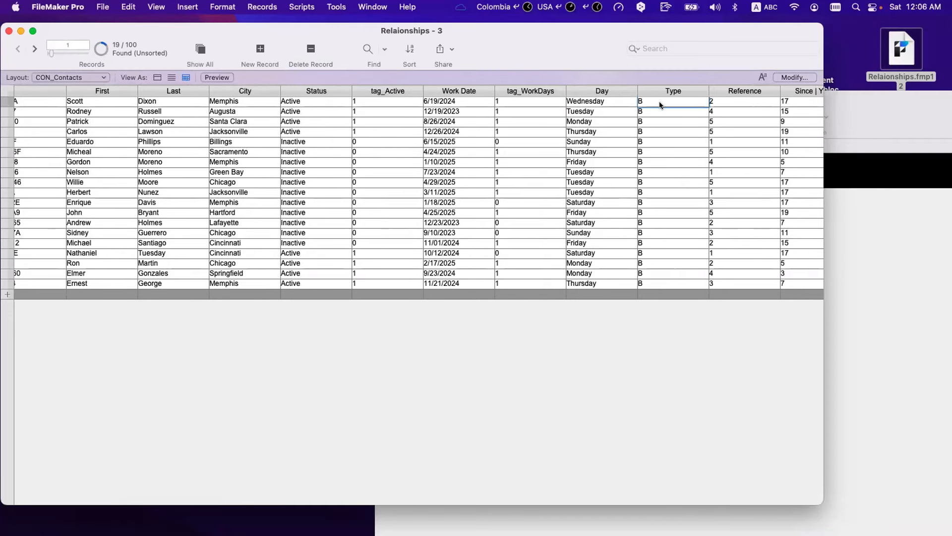
key(super+equal)
click(319, 333)
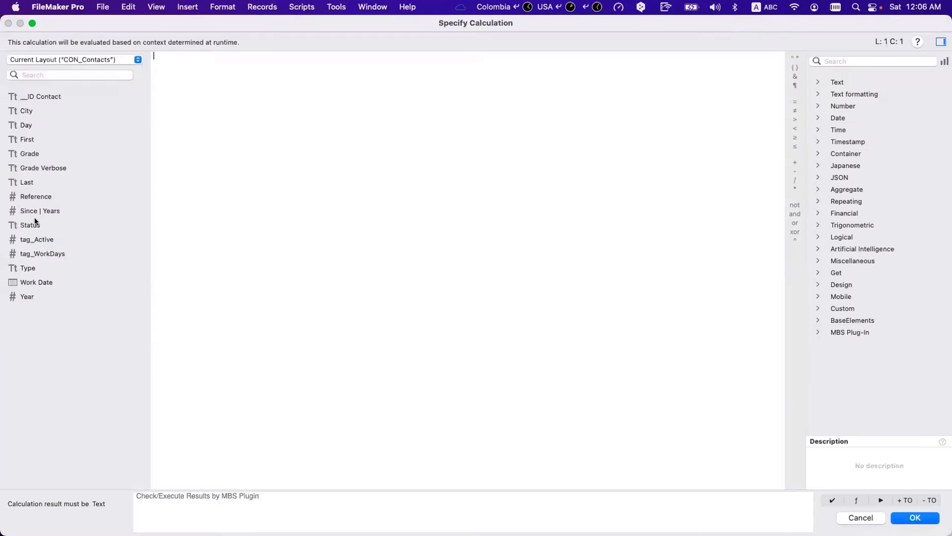
click(44, 267)
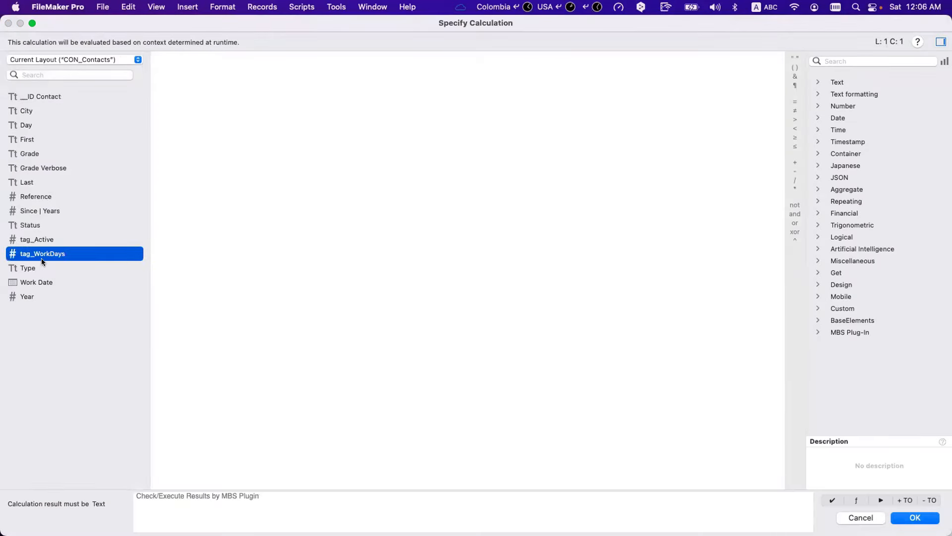
double_click(42, 268)
key(Return)
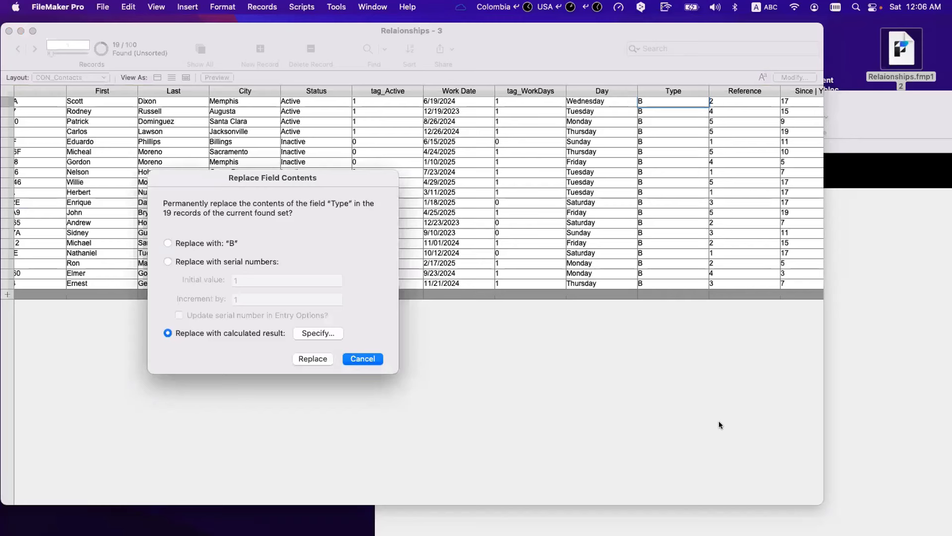
click(313, 358)
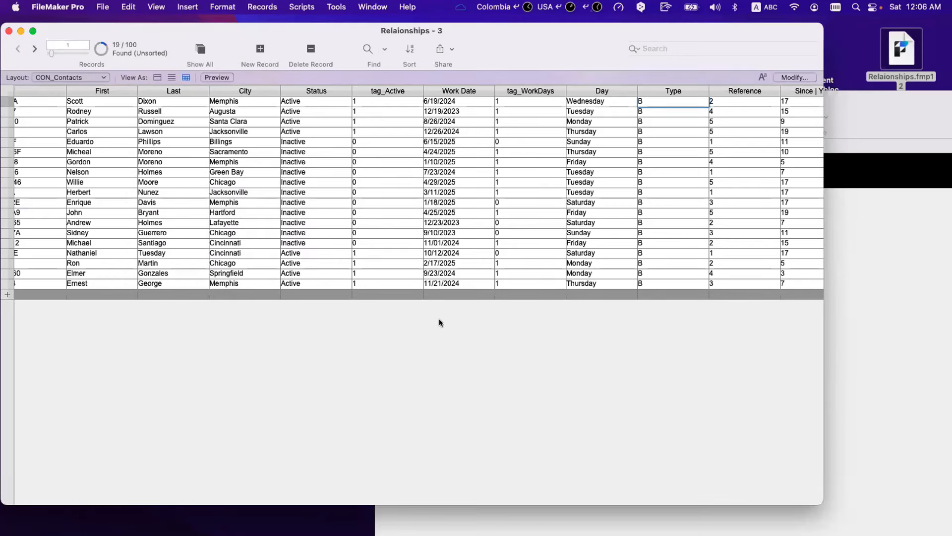
scroll(439, 319, right, 5)
scroll(439, 319, right, 2)
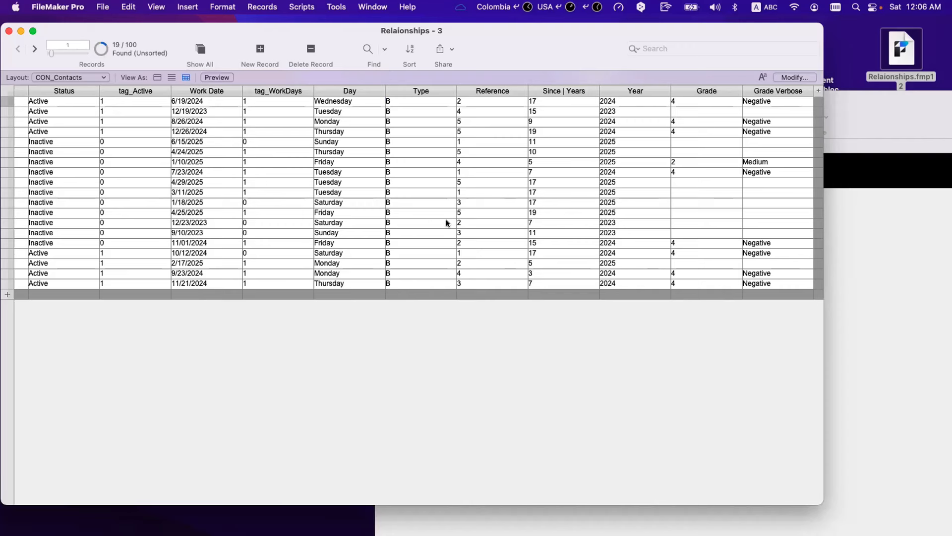
- Switch to the Grade Reference window and open the Data Viewer
click(871, 280)
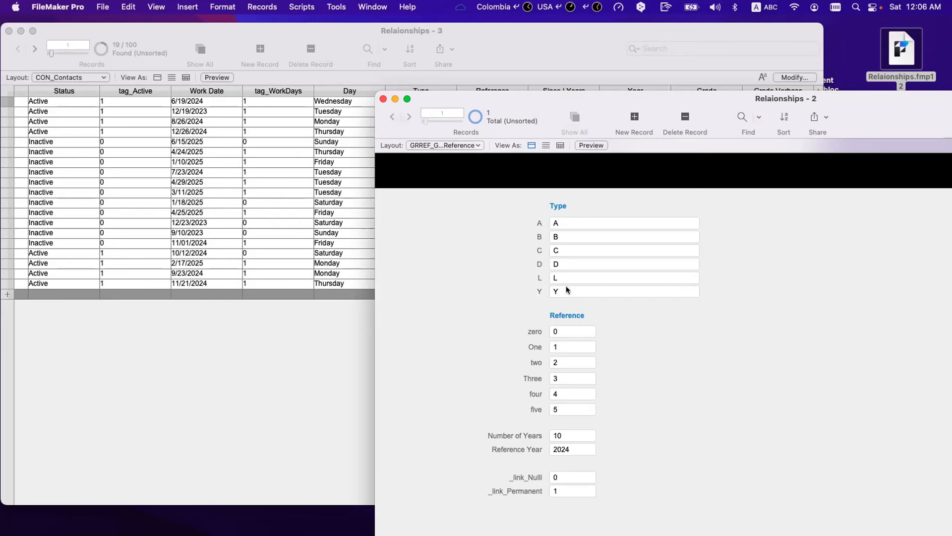
click(336, 6)
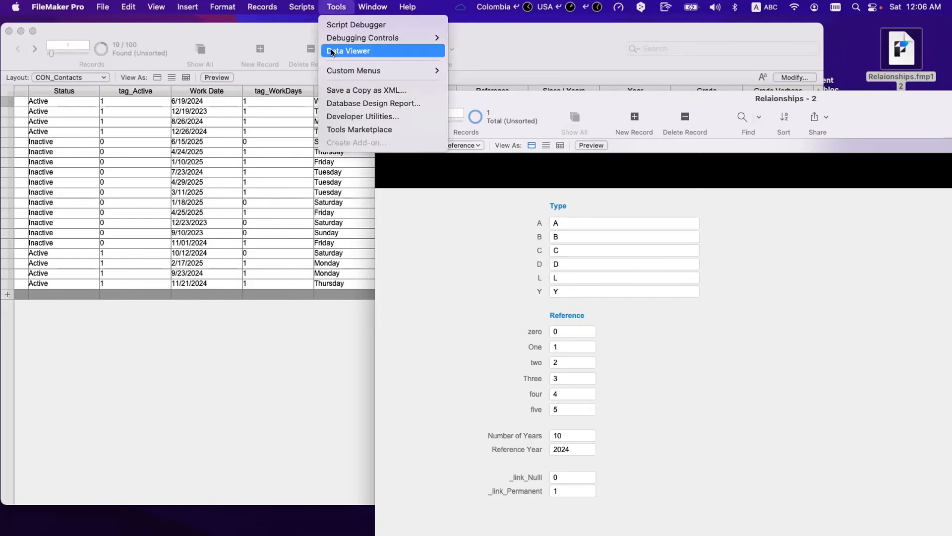
click(357, 46)
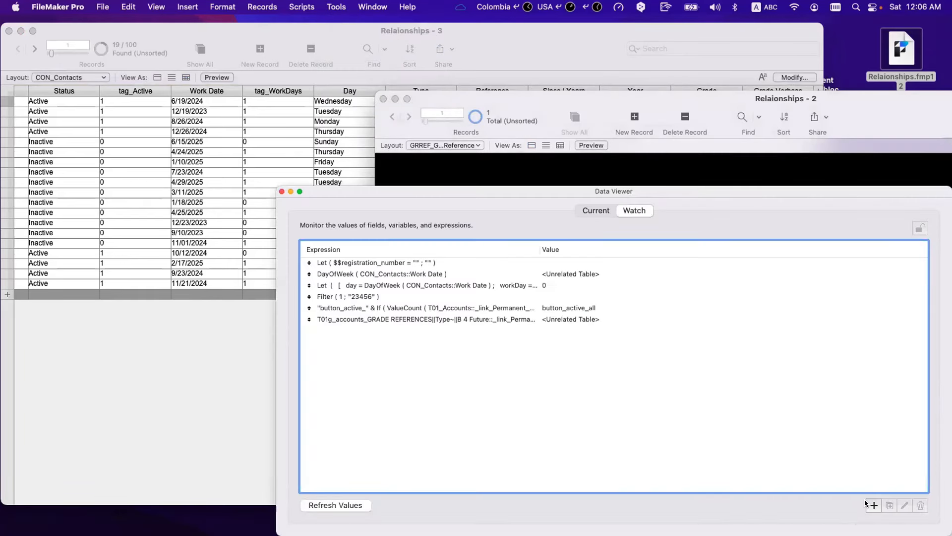
text(Case)
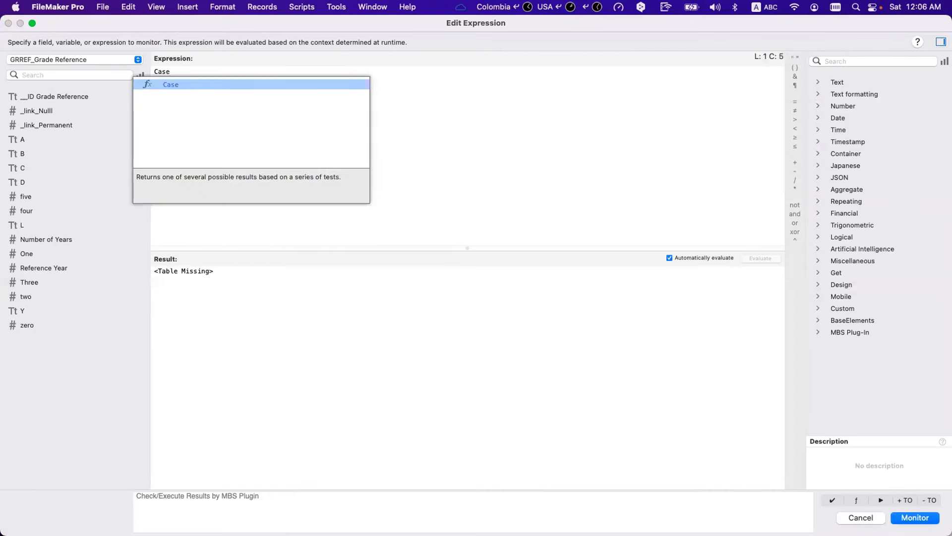
key(Return)
text(type)
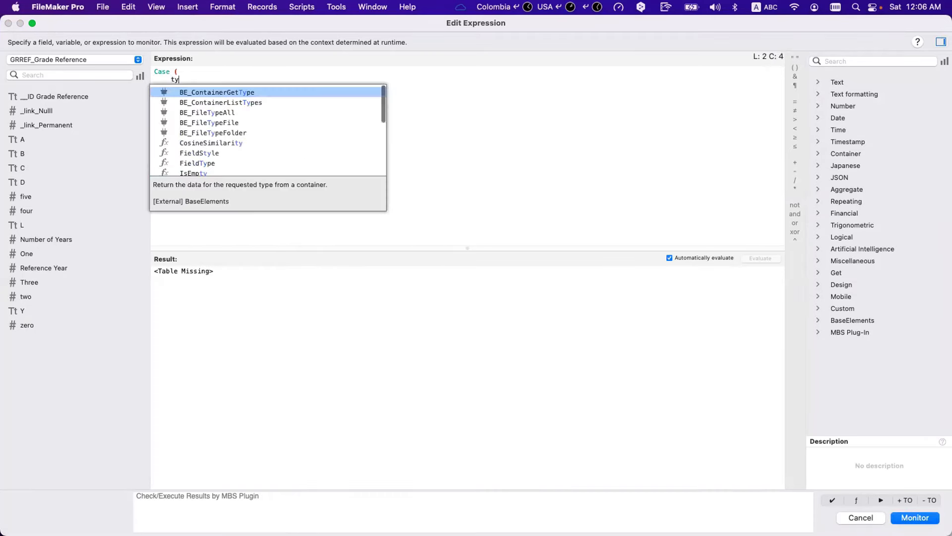
key(BackSpace)
key(BackSpace)
key(BackSpace)
key(BackSpace)
key(BackSpace)
key(BackSpace)
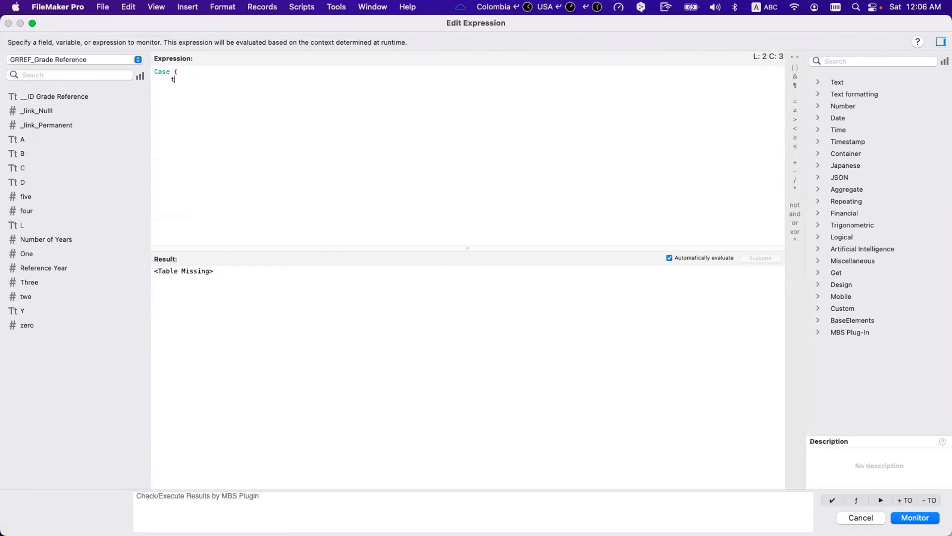
key(BackSpace)
key(Escape)
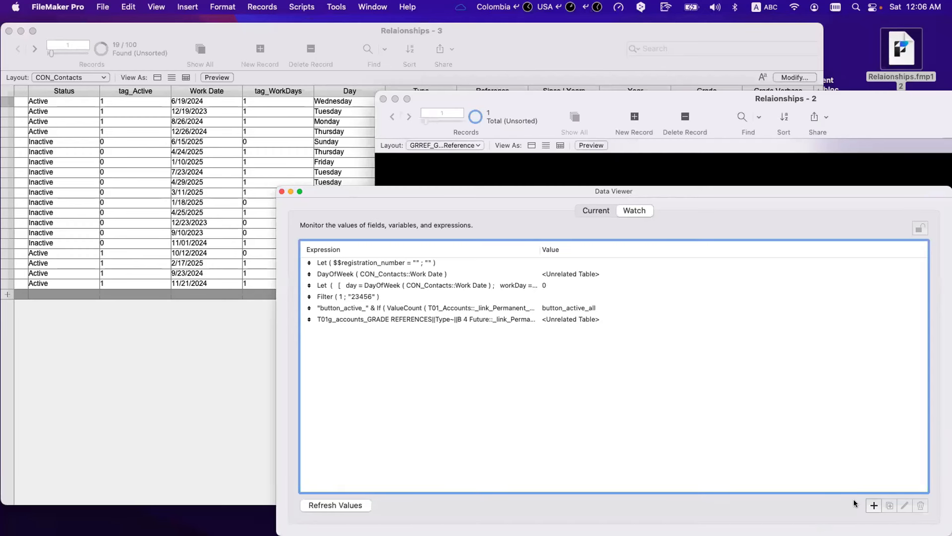
- Start a new watch expression with a Case function whose first test begins with T02_Contacts::Type followed by an equals sign
click(874, 505)
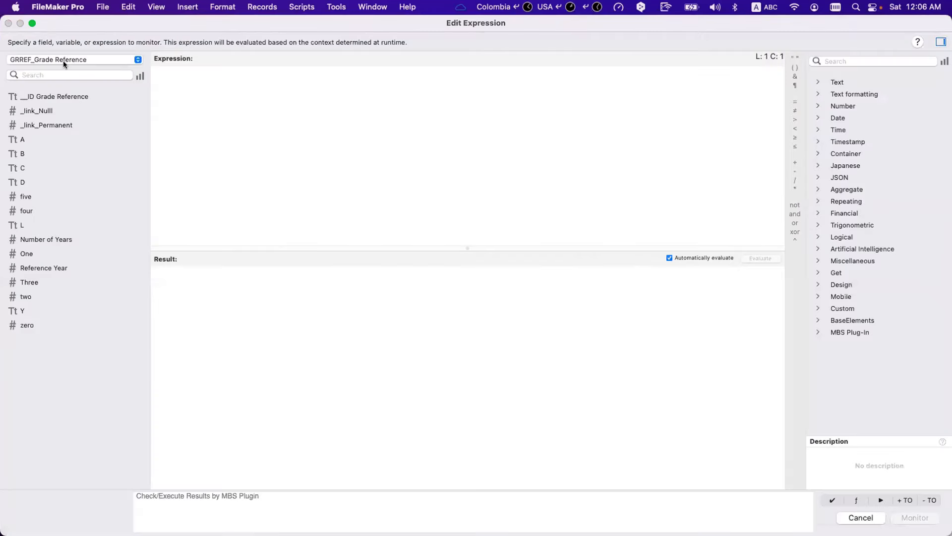
click(64, 60)
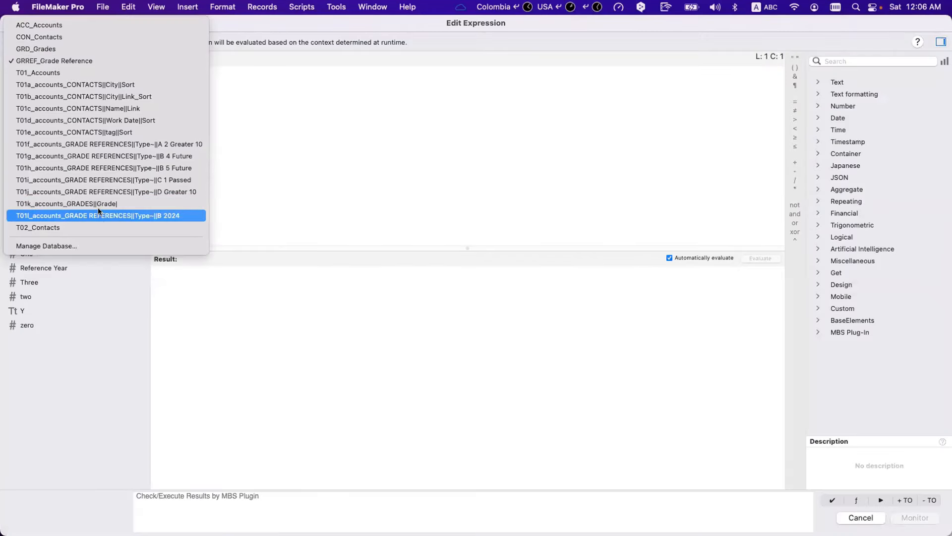
click(271, 85)
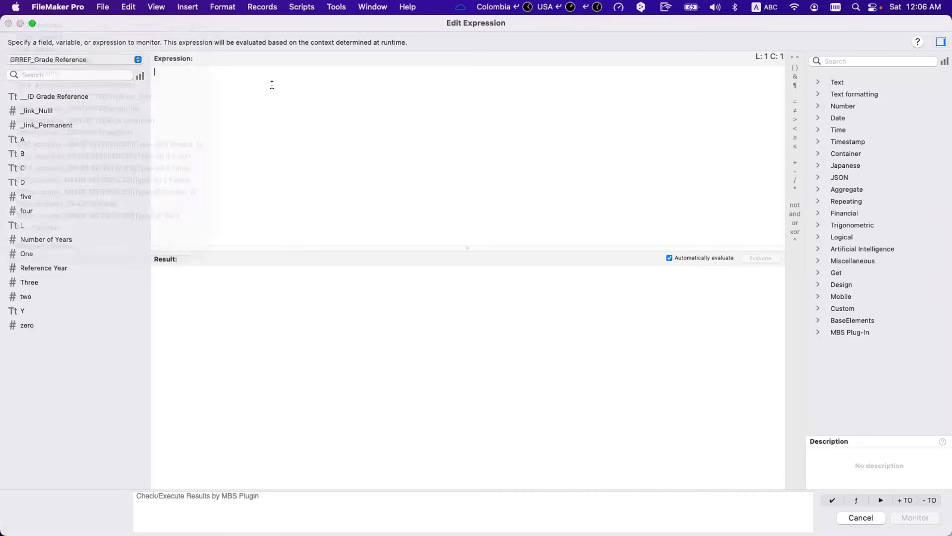
text(Case)
key(Return)
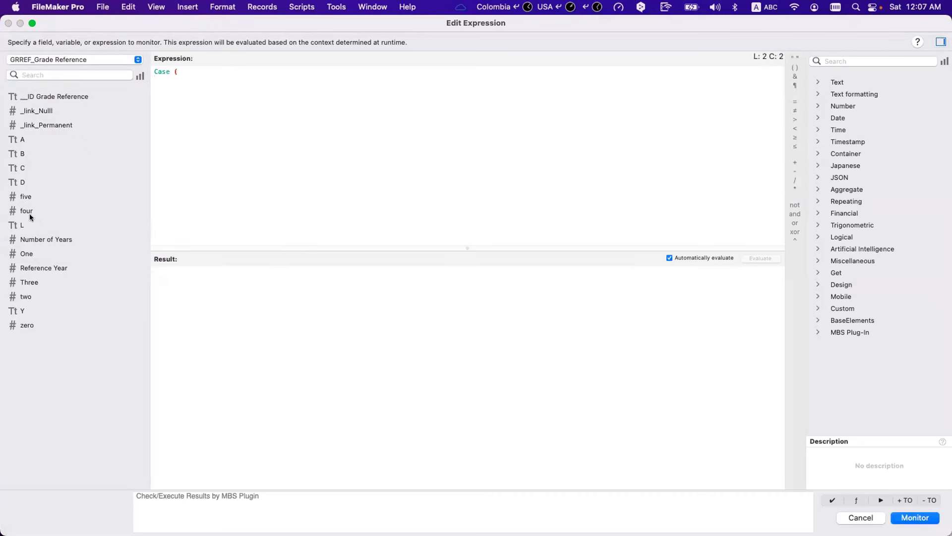
click(67, 60)
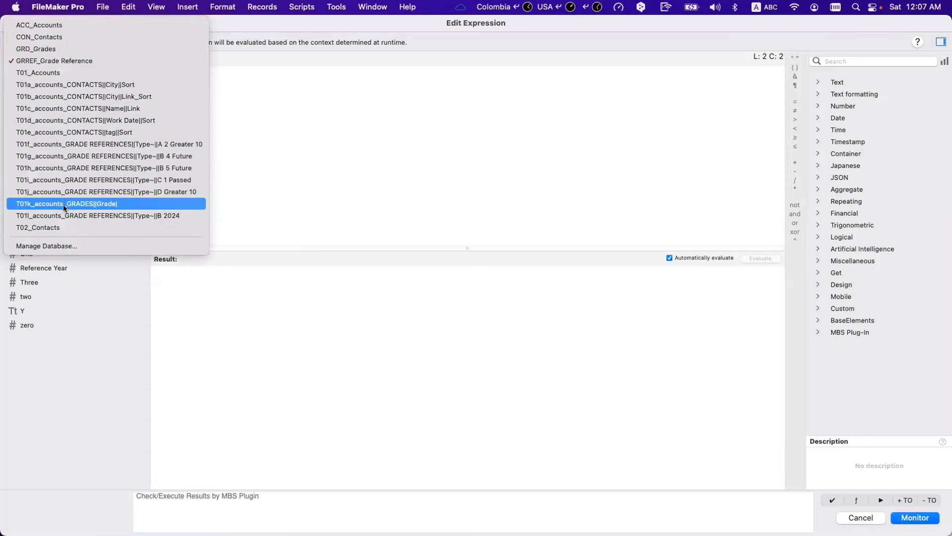
click(65, 228)
double_click(28, 325)
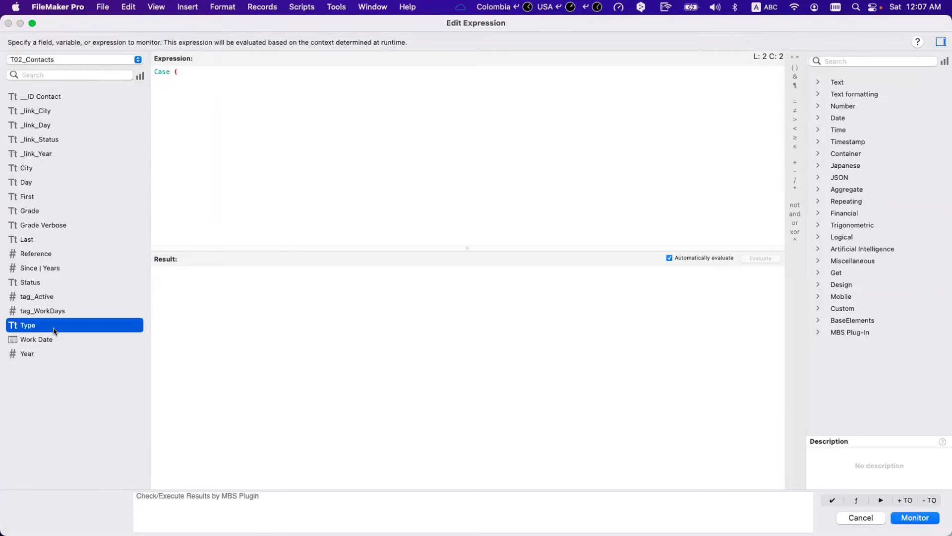
text(= )
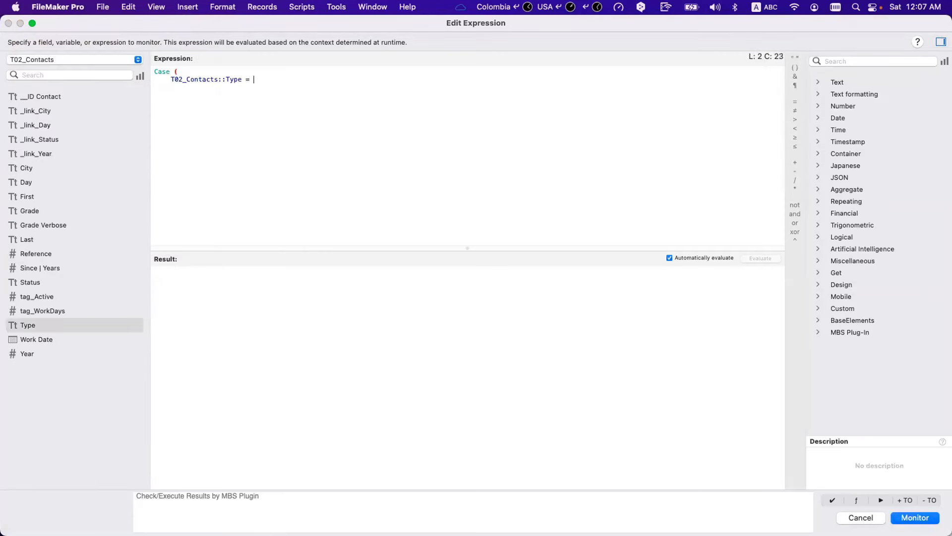
- Complete the first Case test as Type = "B" and T02_Contacts::Reference = "4" and T02_Contacts::Year > "2024", ending with a semicolon
text("B" and Refer)
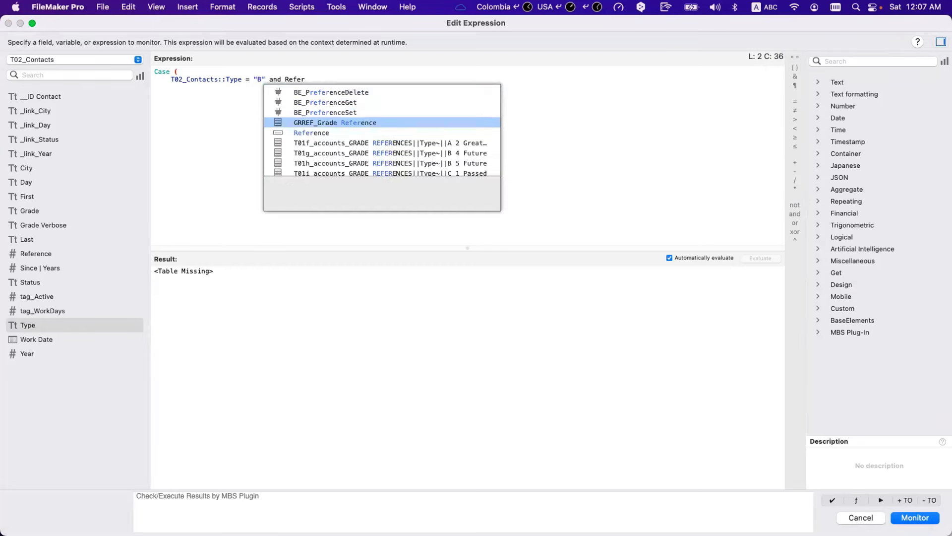
key(Down)
key(Return)
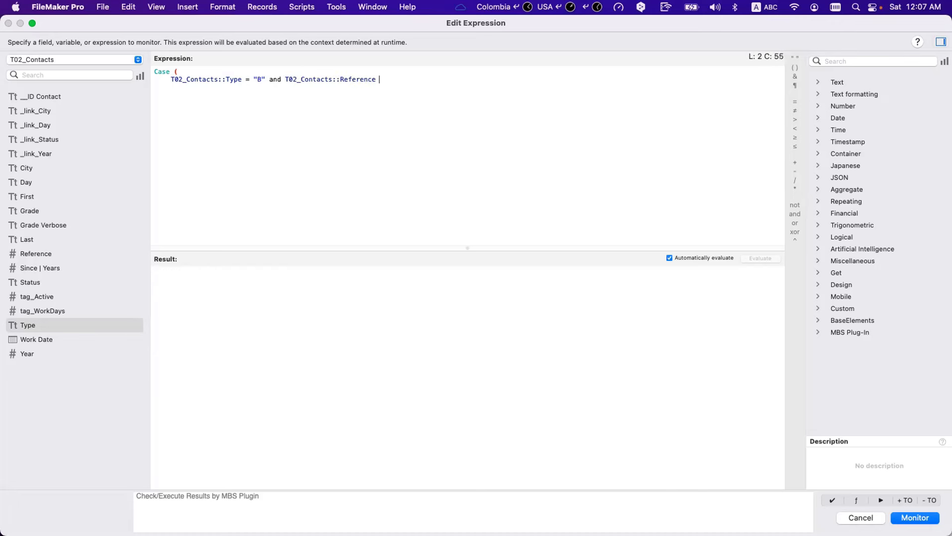
text(= " )
text(4)
text( and year)
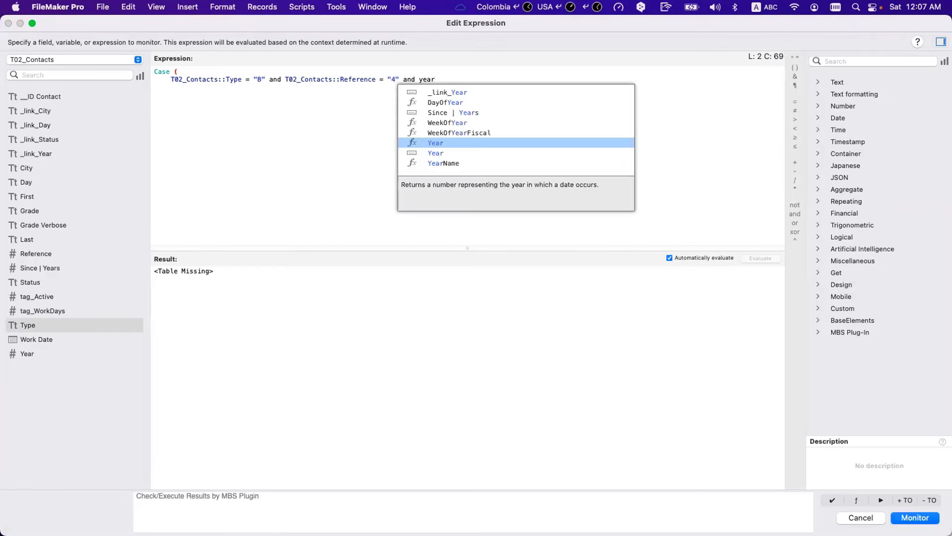
key(Return)
key(ctrl+z)
key(Down)
key(Return)
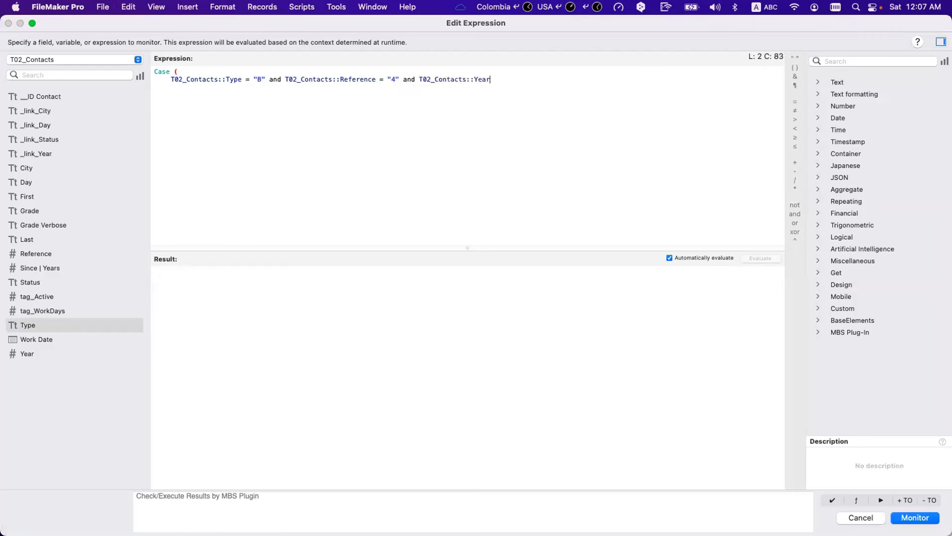
text(> "2024" ;)
- Duplicate the Type, Reference and Year test onto a second line of the Case expression
drag(559, 81, 148, 75)
key(super+c)
key(Right)
key(Return)
key(super+v)
click(93, 59)
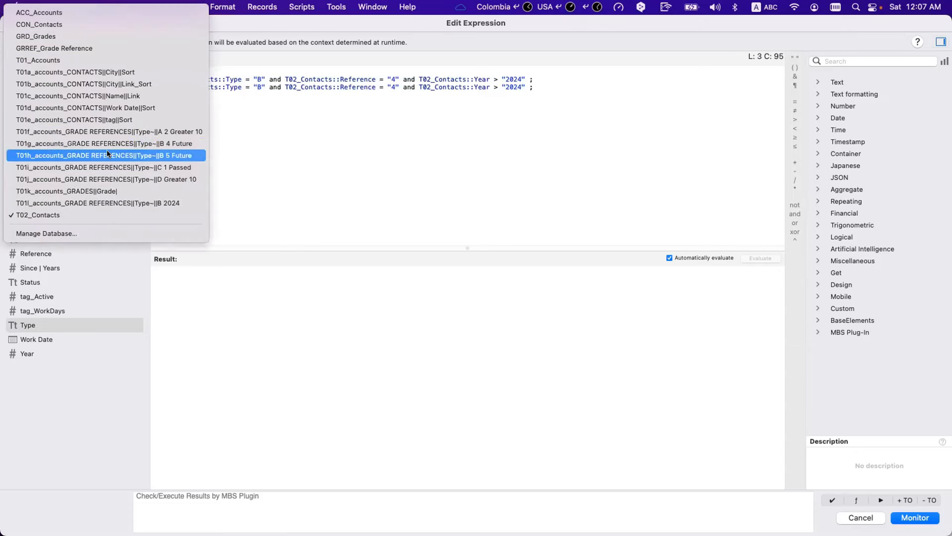
click(259, 115)
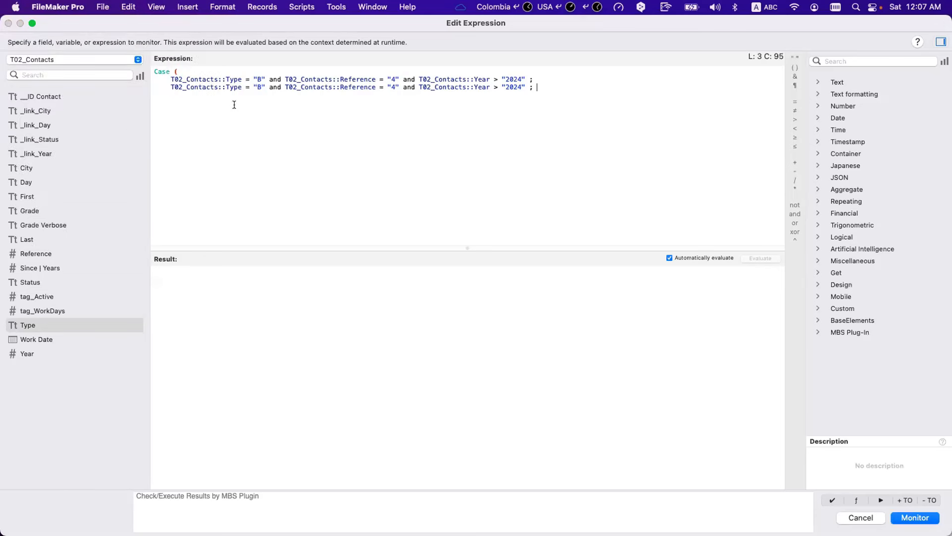
- Change the second Case test to Type = "A" and Reference = "2"
double_click(259, 87)
click(132, 61)
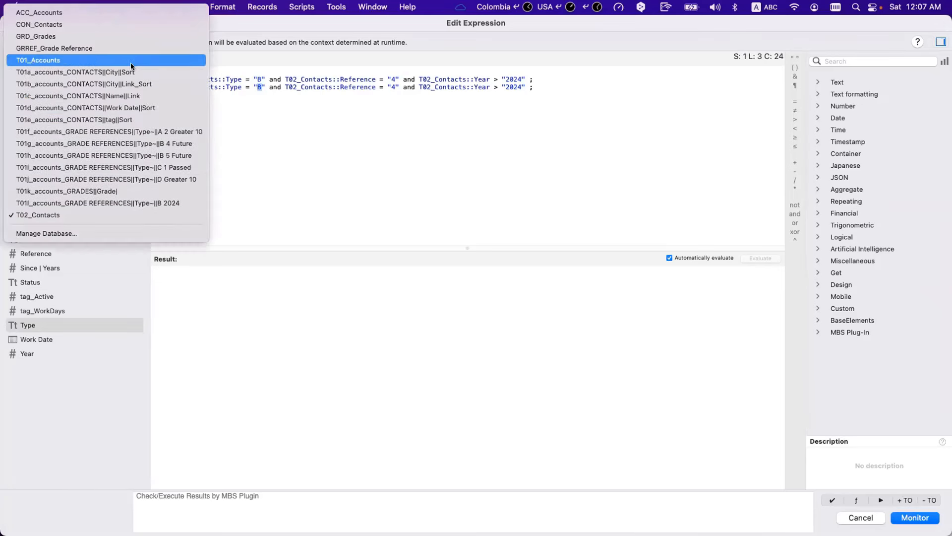
click(256, 103)
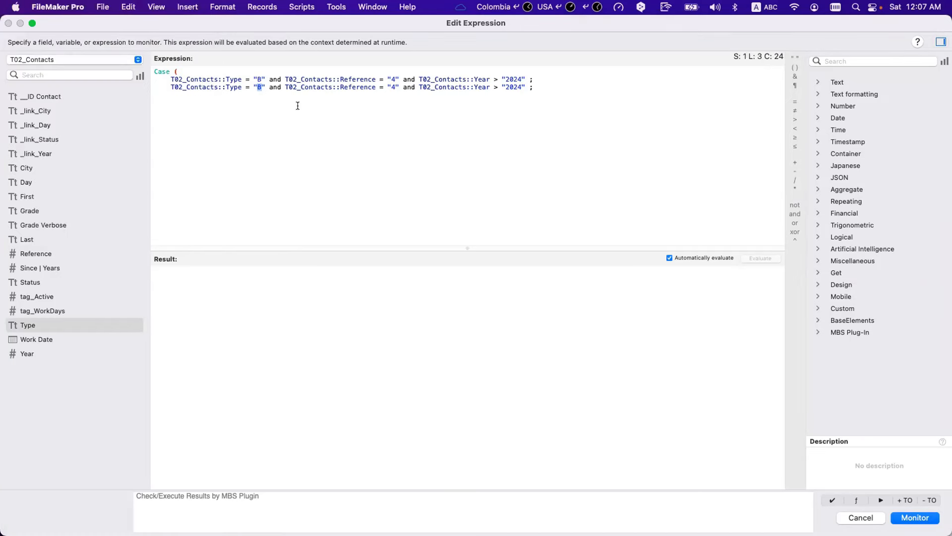
text(A)
double_click(393, 86)
text(2)
- Replace the second line's year condition with T02_Contacts::Since | Years > 10, and discard the expression, closing the Data Viewer
drag(419, 88, 490, 87)
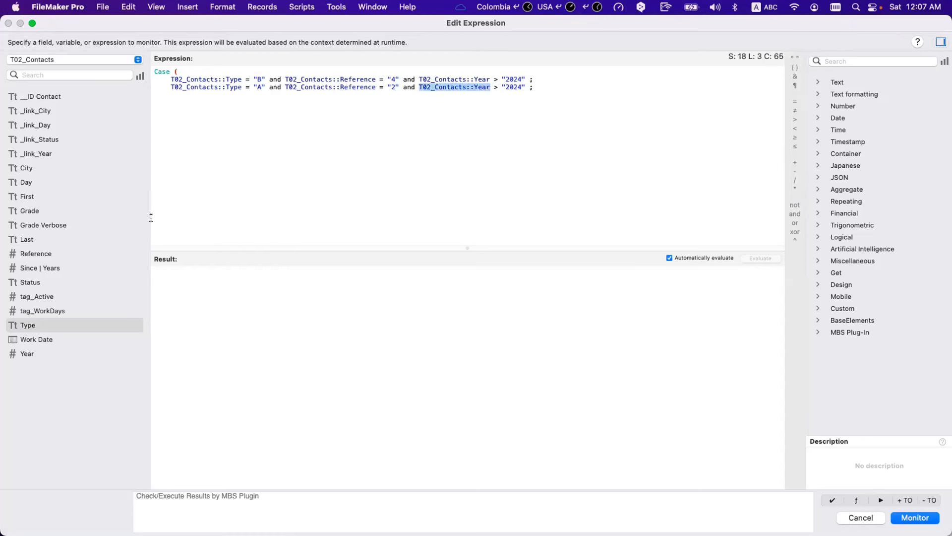
double_click(43, 268)
drag(537, 87, 561, 87)
text(10)
click(537, 173)
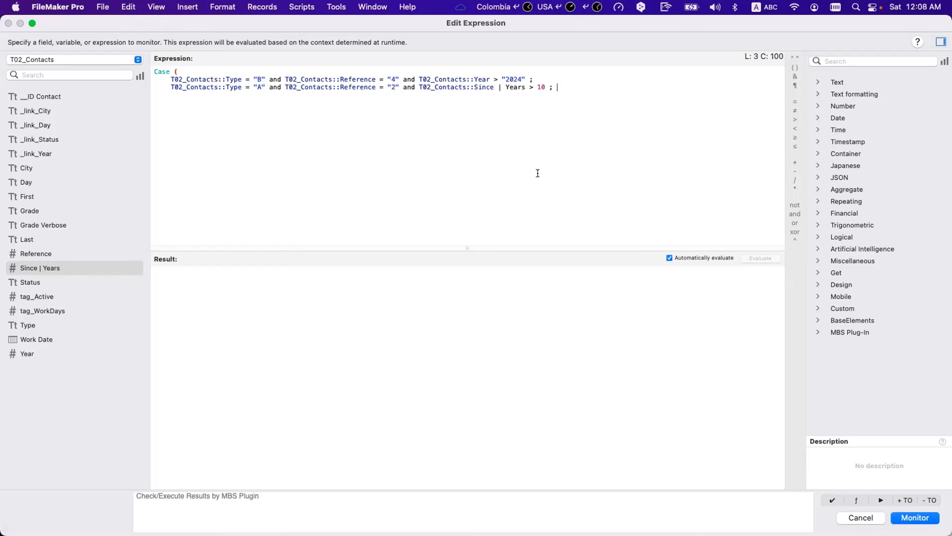
click(852, 518)
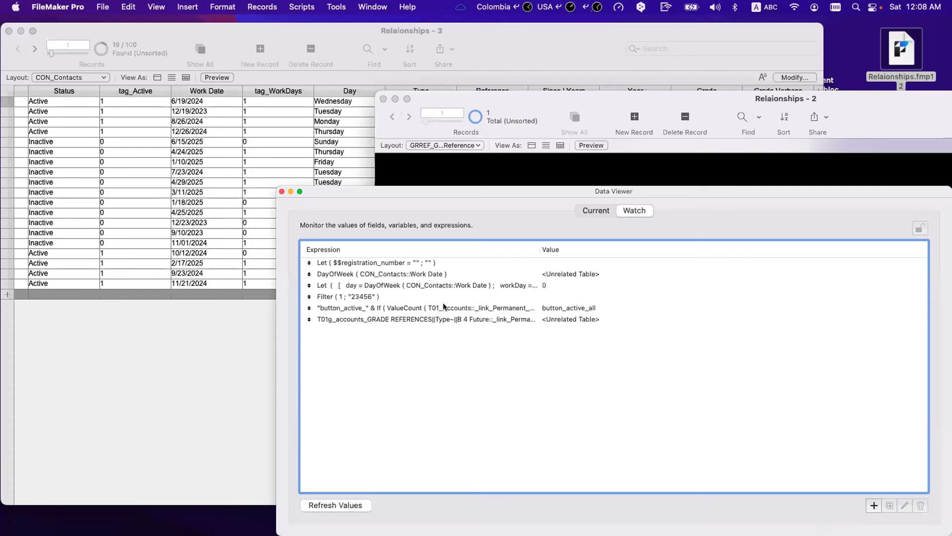
click(283, 192)
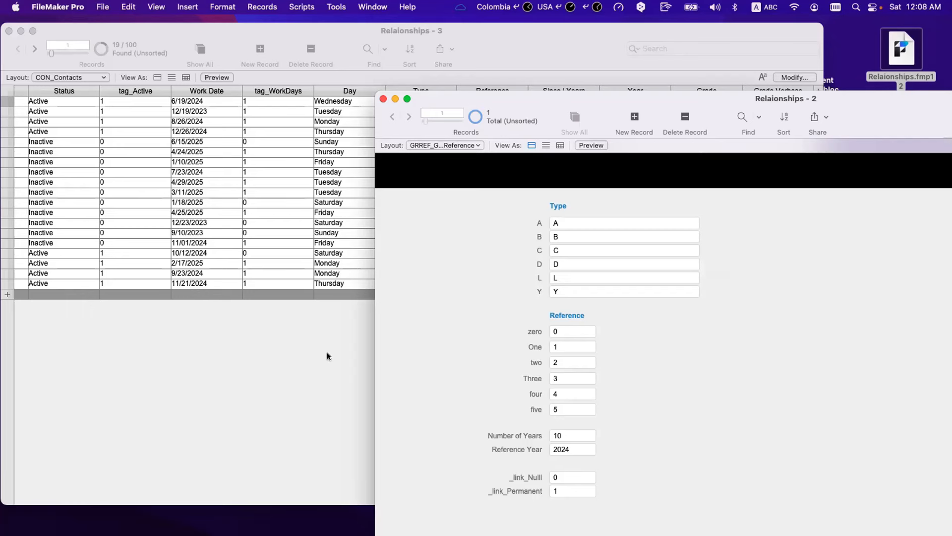
- Review the auto-enter Case calculation of the contacts' Grade field and close it without changes
click(315, 373)
key(super+shift+d)
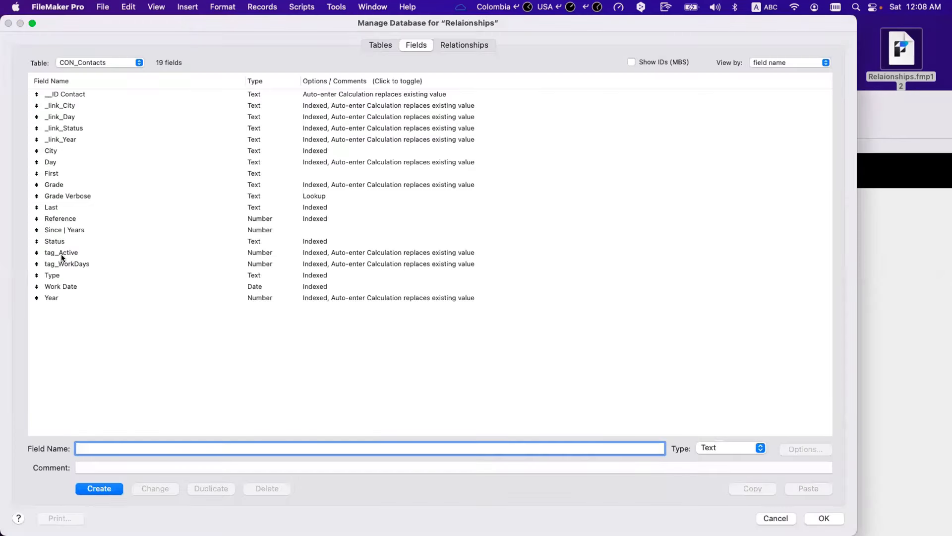
click(65, 184)
double_click(74, 187)
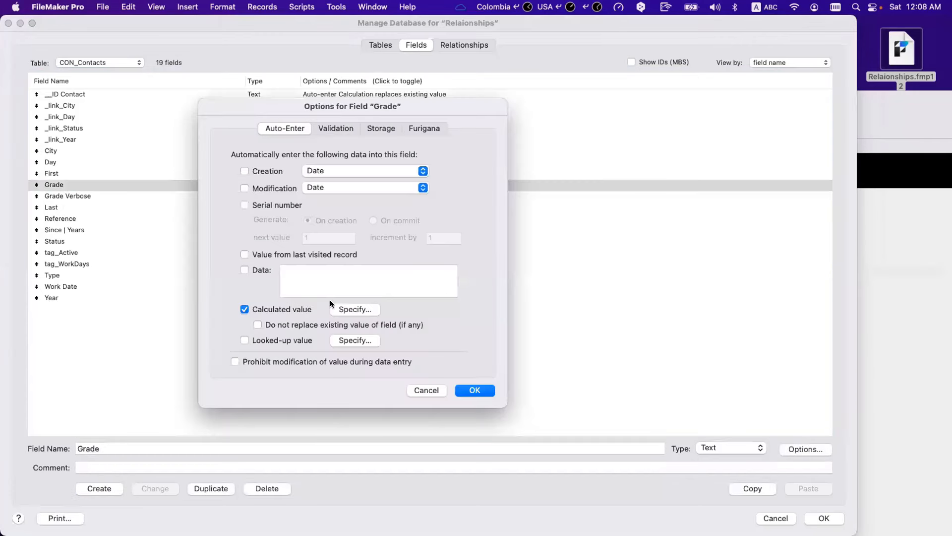
click(349, 307)
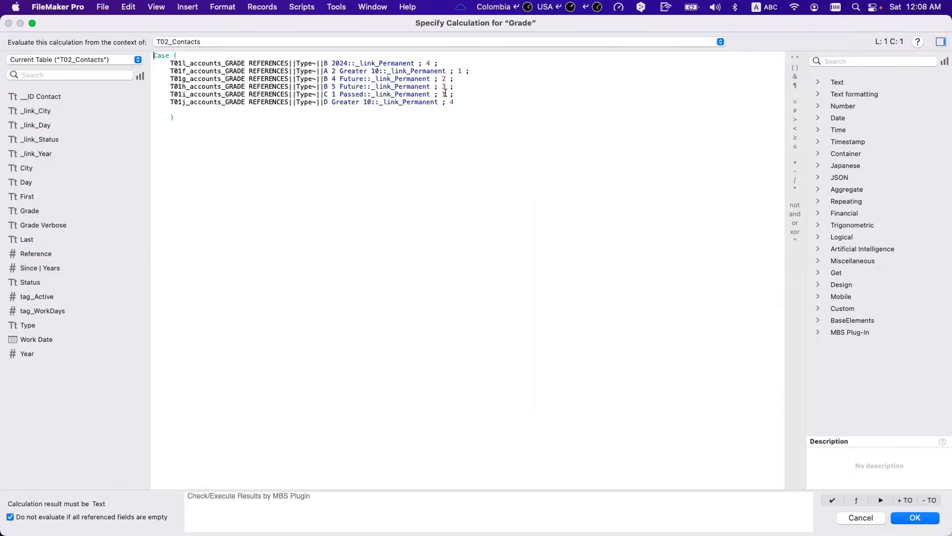
key(super+a)
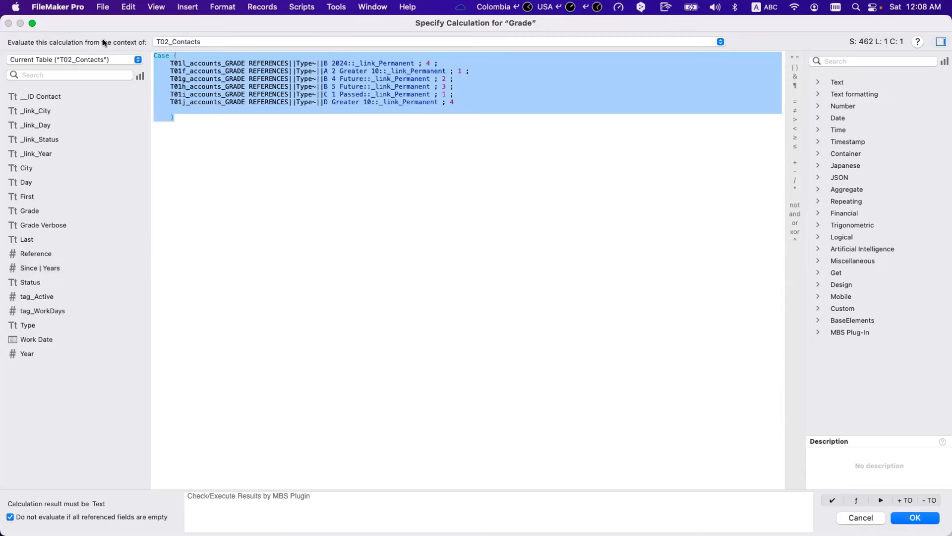
key(Escape)
key(Escape)
- Examine the Type, Reference and Year match criteria of the relationship to the B 5 Future grade reference
key(ctrl+Tab)
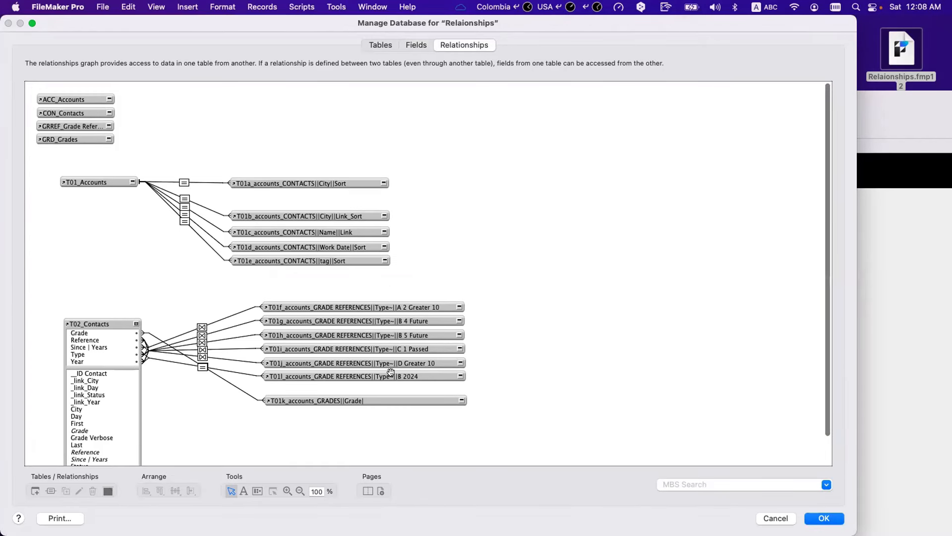
double_click(202, 342)
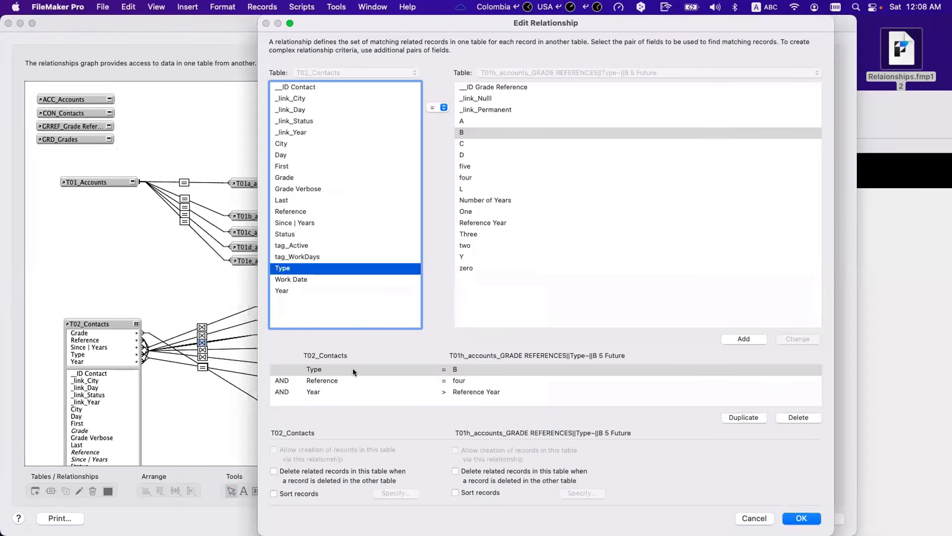
shift+click(464, 380)
shift+click(462, 391)
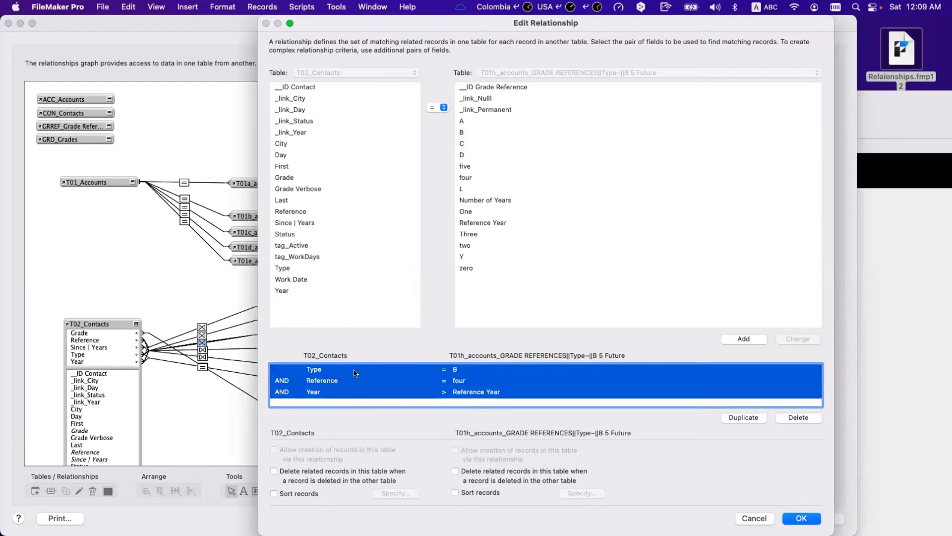
key(Up)
click(313, 371)
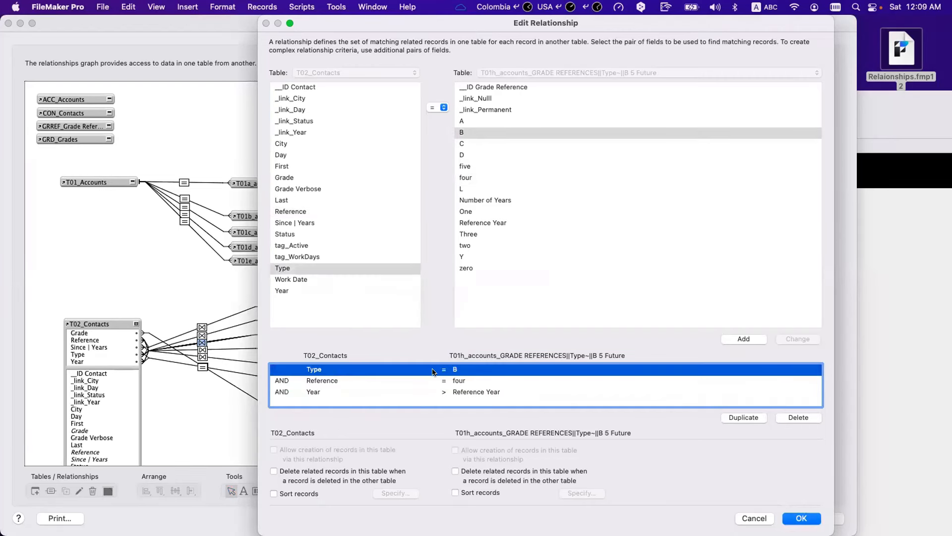
click(337, 379)
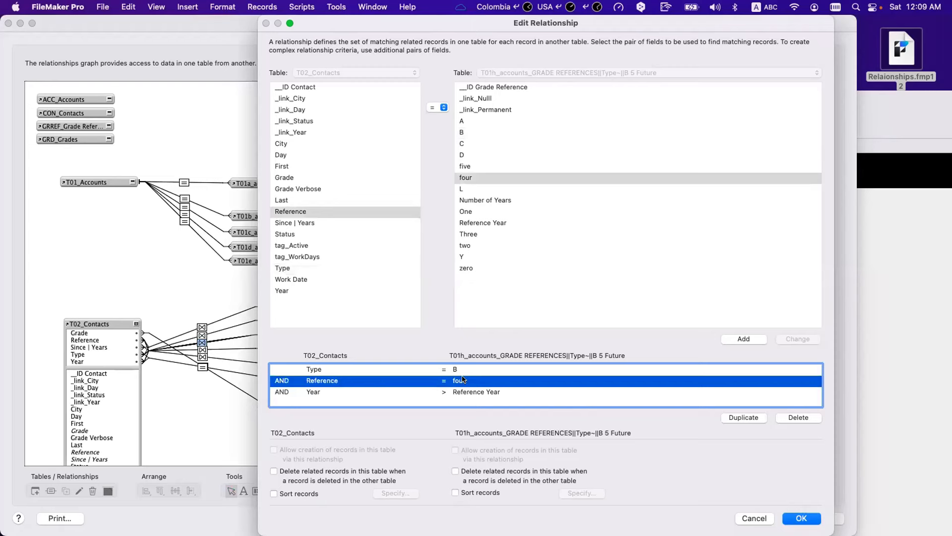
click(340, 392)
key(Return)
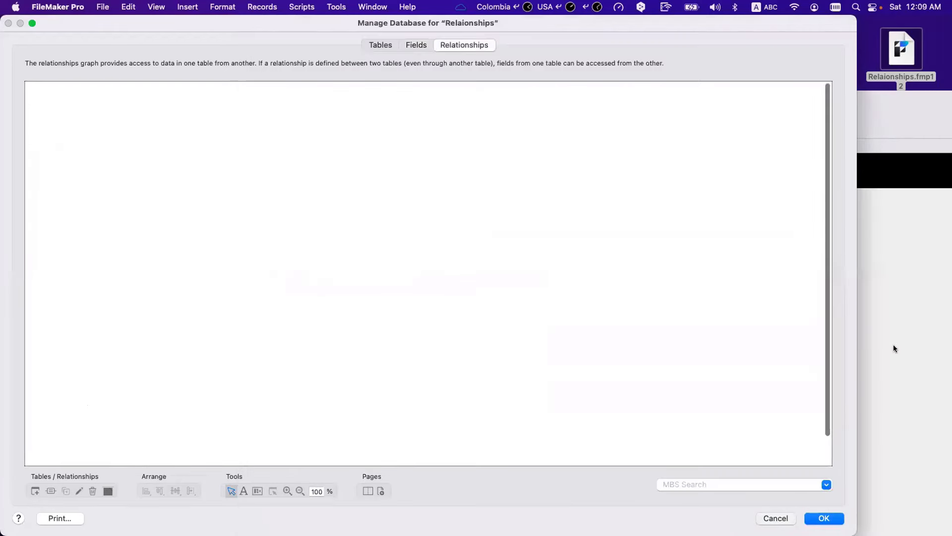
key(Return)
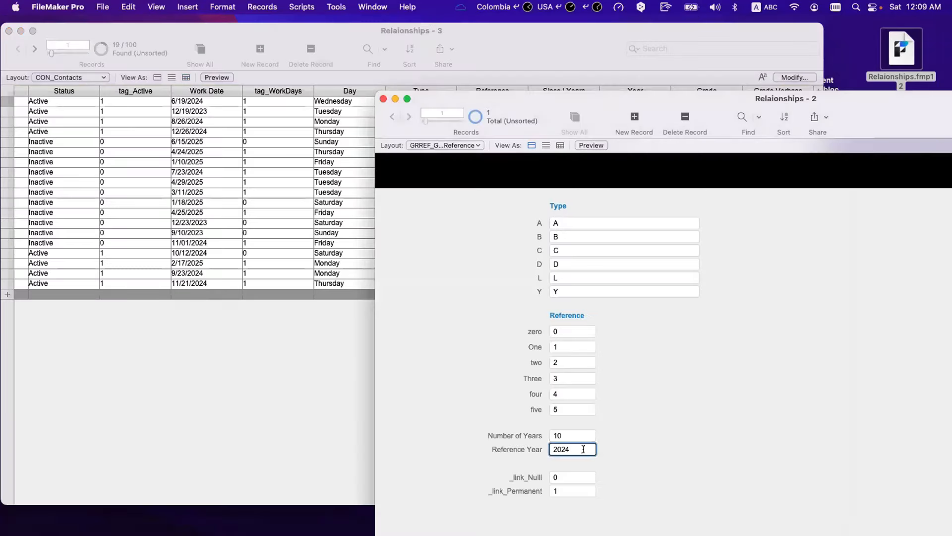
- Try 2025 as the Reference Year on the Grade Reference record and set it back to 2024
key(BackSpace)
text(5)
click(618, 432)
click(581, 445)
key(BackSpace)
text(4)
click(650, 429)
- Move the Grade Reference window off the contacts table and show all contact records
drag(563, 107, 637, 155)
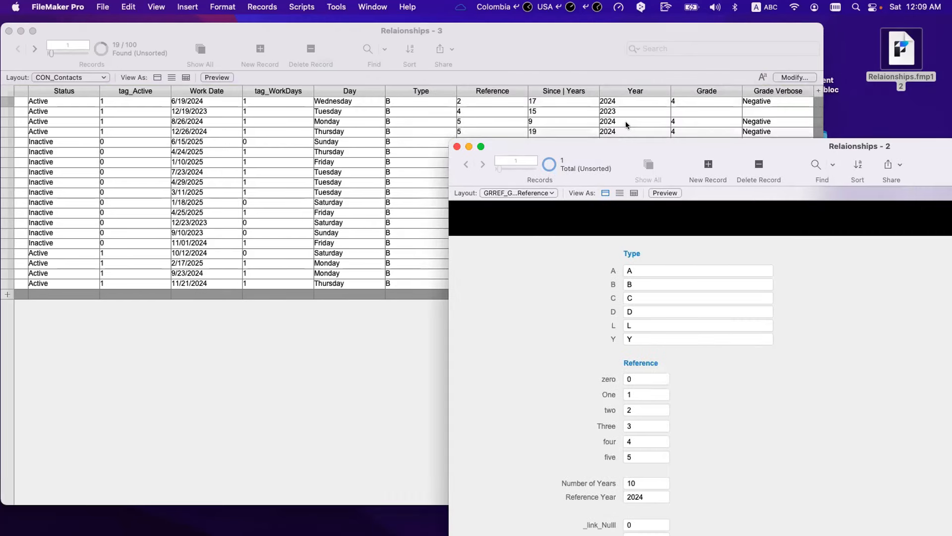
click(403, 120)
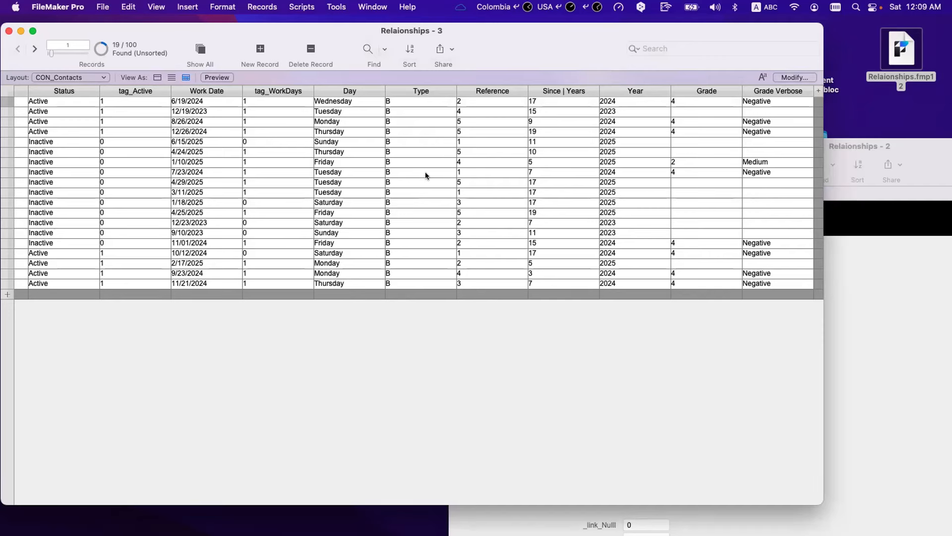
click(215, 51)
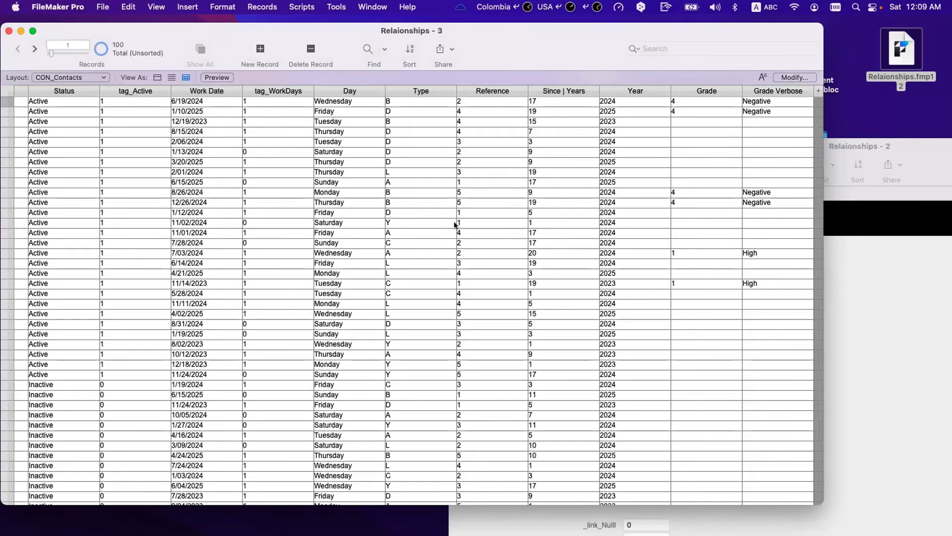
key(super+shift+s)
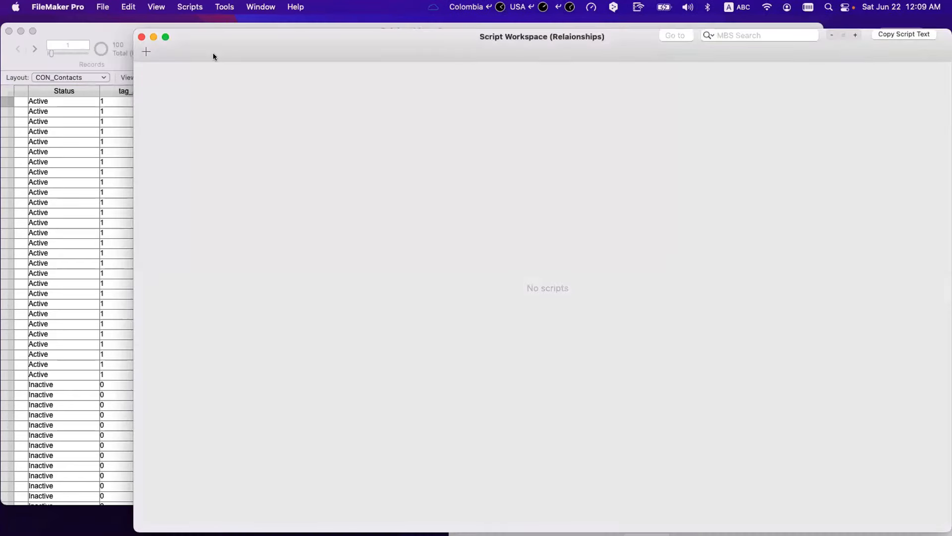
click(141, 36)
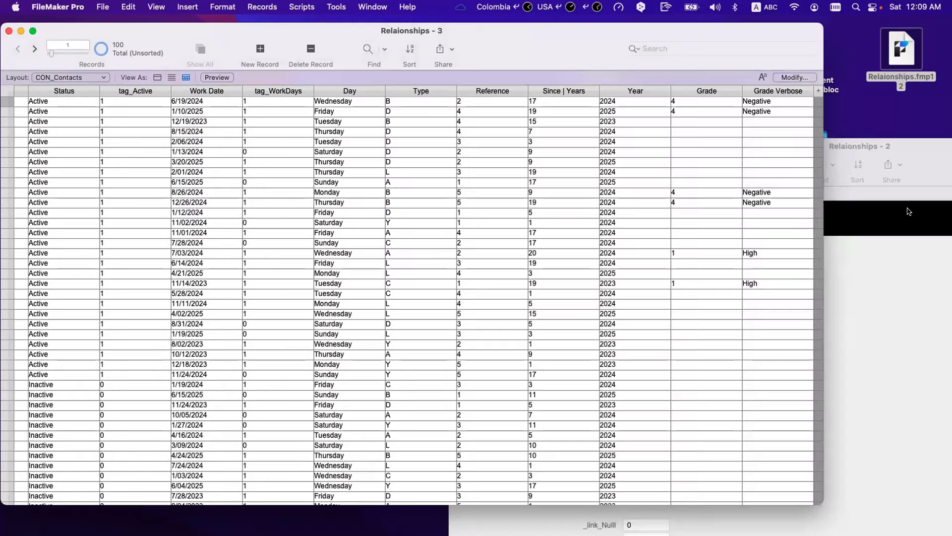
- Open the auto-enter calculation of the contacts' Grade field and go over its relationship-based Case tests
click(765, 181)
key(super+shift+d)
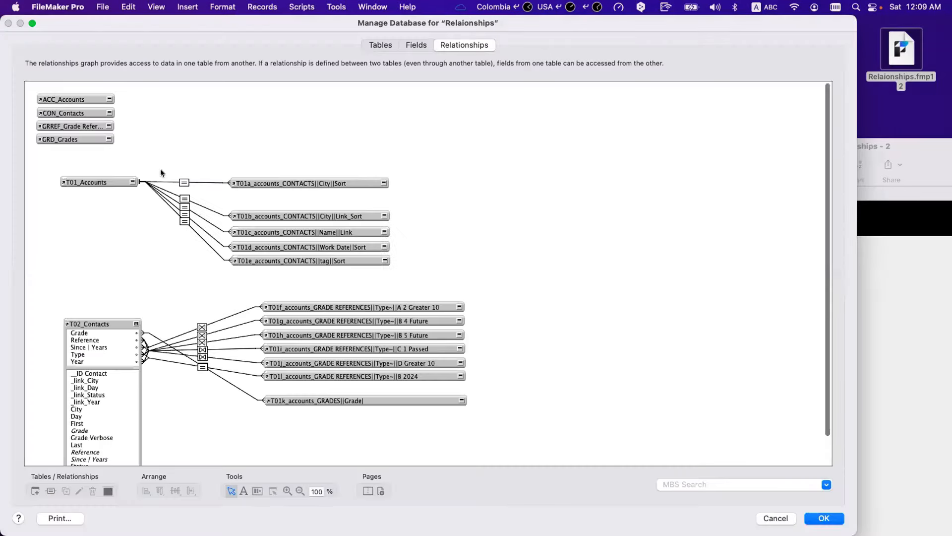
click(416, 47)
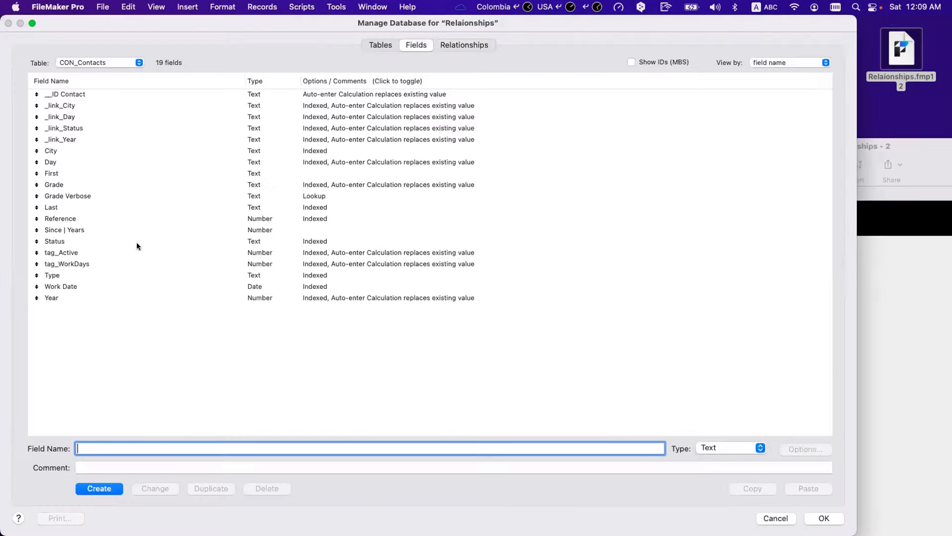
double_click(63, 185)
click(347, 309)
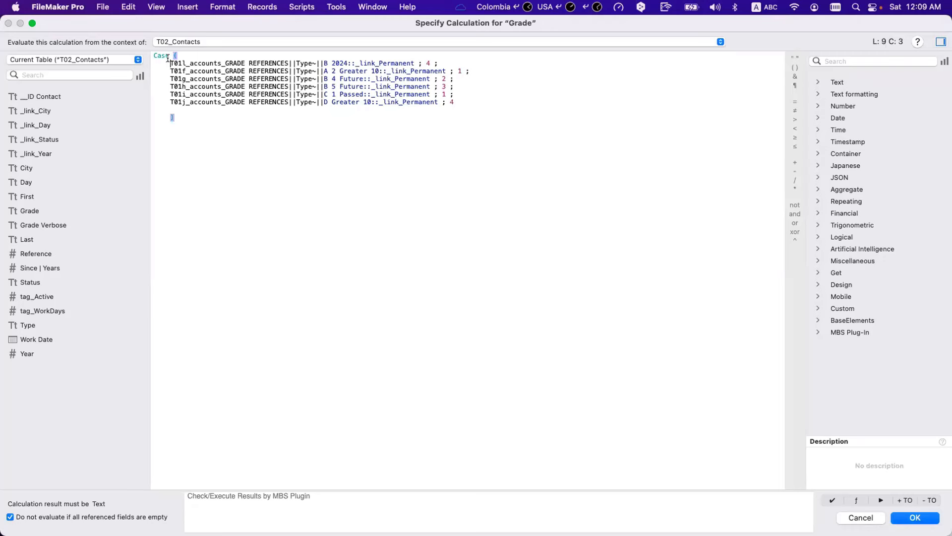
drag(169, 62, 434, 62)
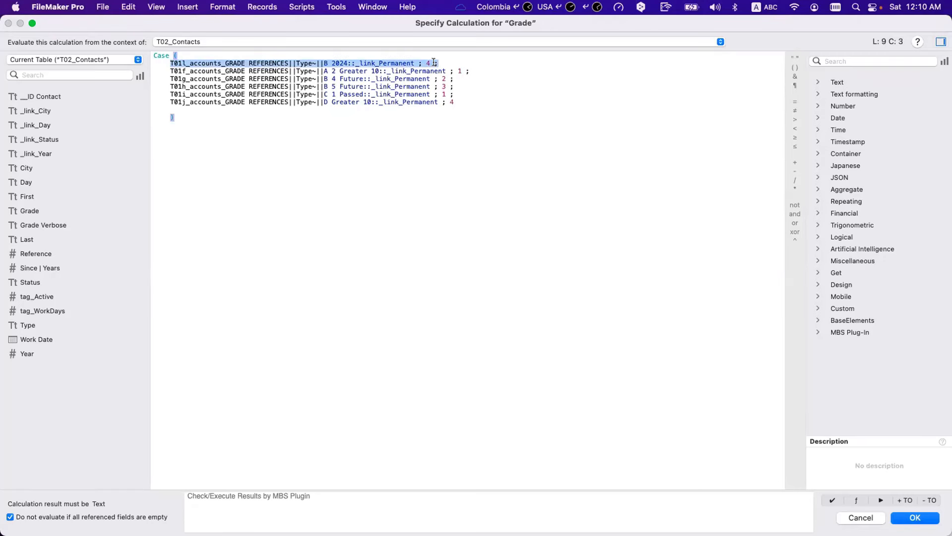
click(347, 71)
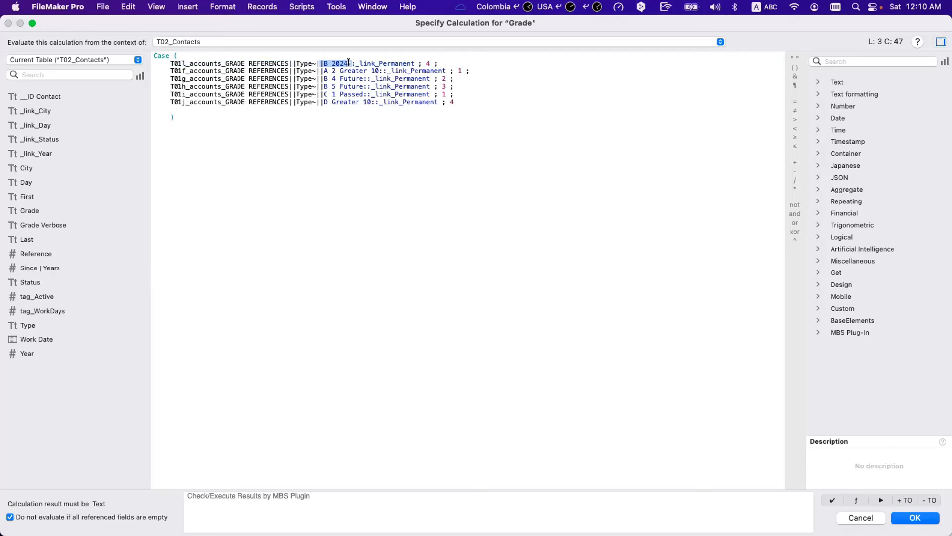
drag(320, 72, 338, 102)
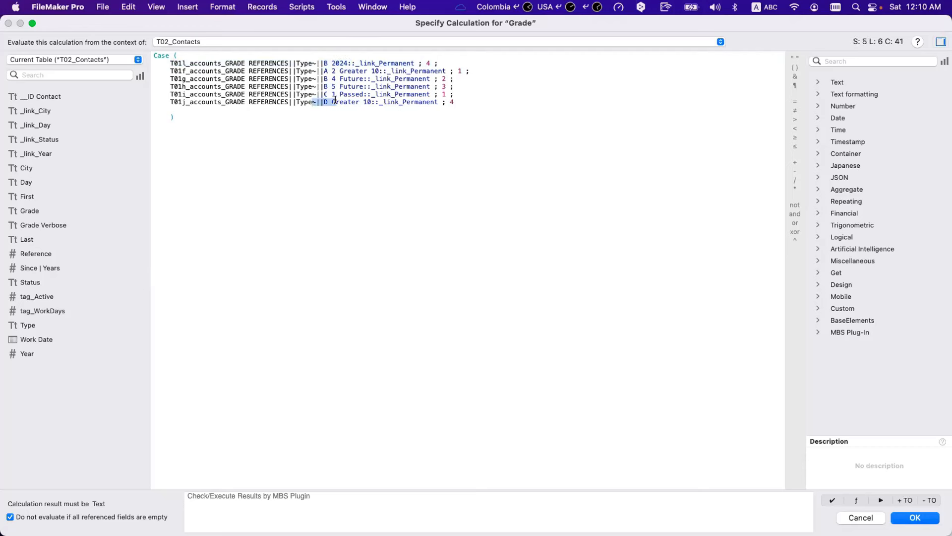
- Add 5 as the default result after the D Greater 10 test in the Grade calculation, and save the database changes
click(454, 102)
text(;)
key(Return)
key(Tab)
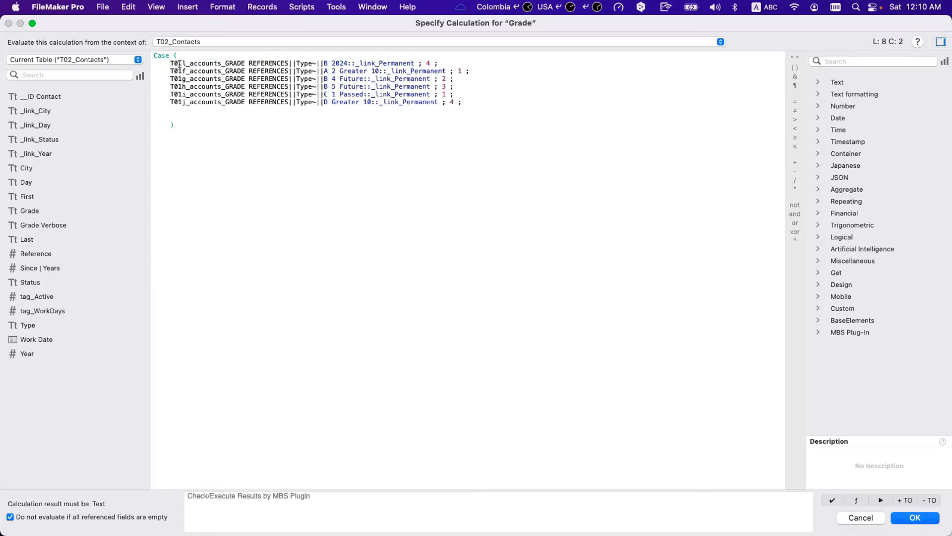
click(186, 94)
click(179, 110)
text(5)
key(KP_Enter)
key(KP_Enter)
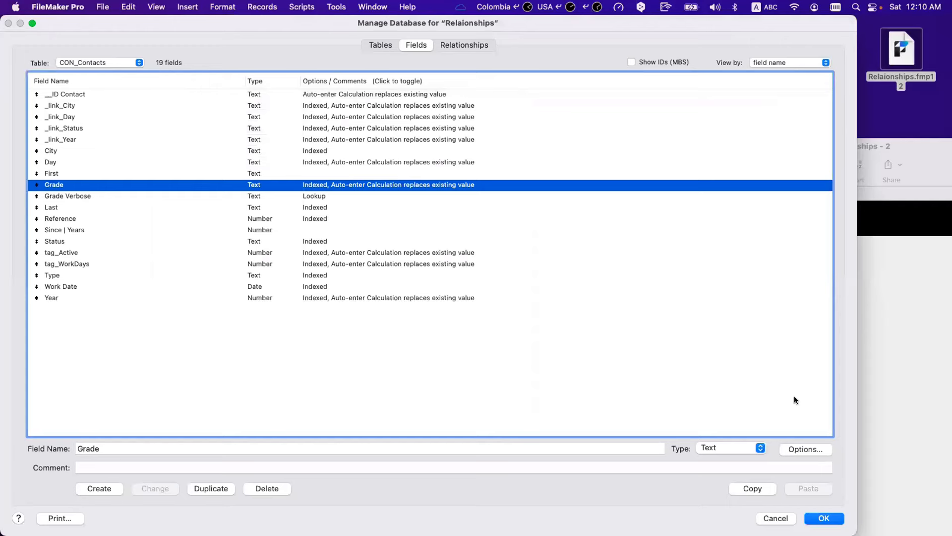
key(KP_Enter)
- Add a record on the GRD_Grades layout with Grade 5 and Name N/A
click(853, 367)
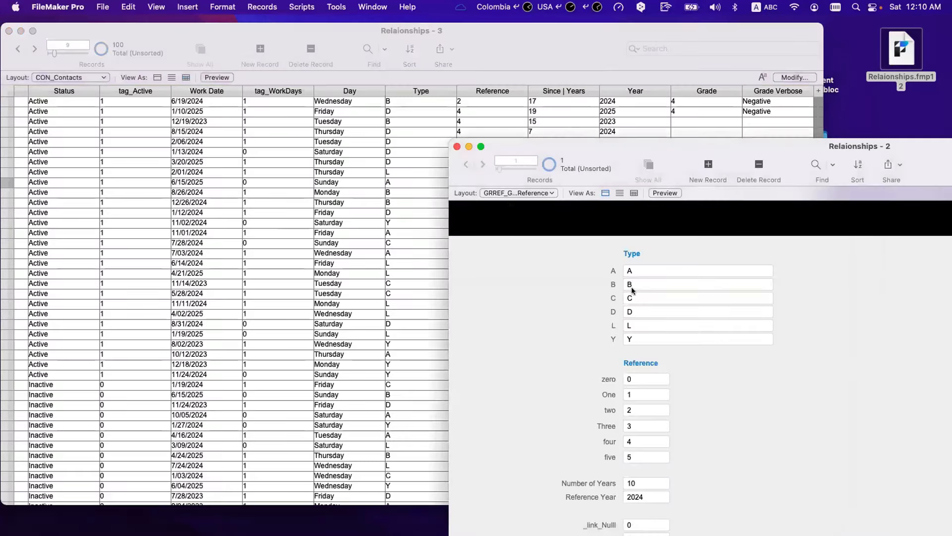
click(515, 195)
click(516, 206)
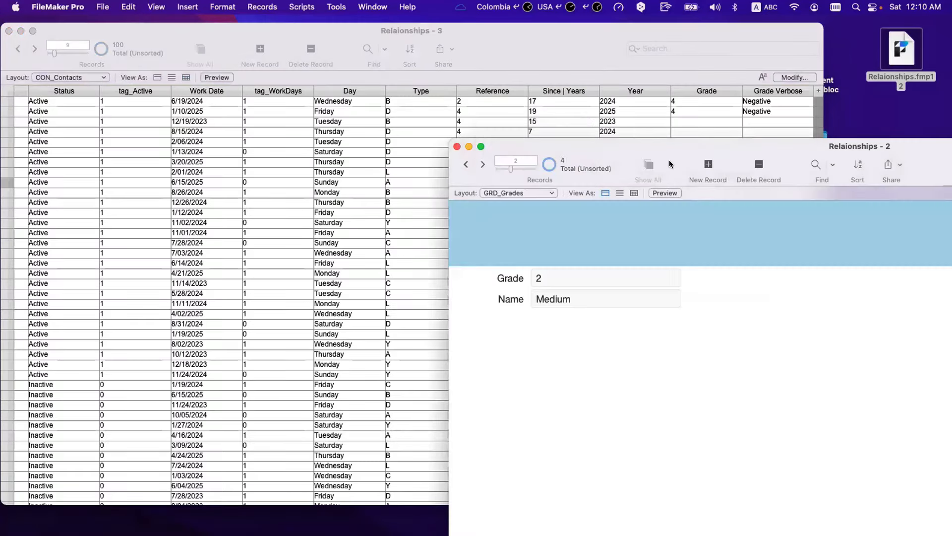
key(super+n)
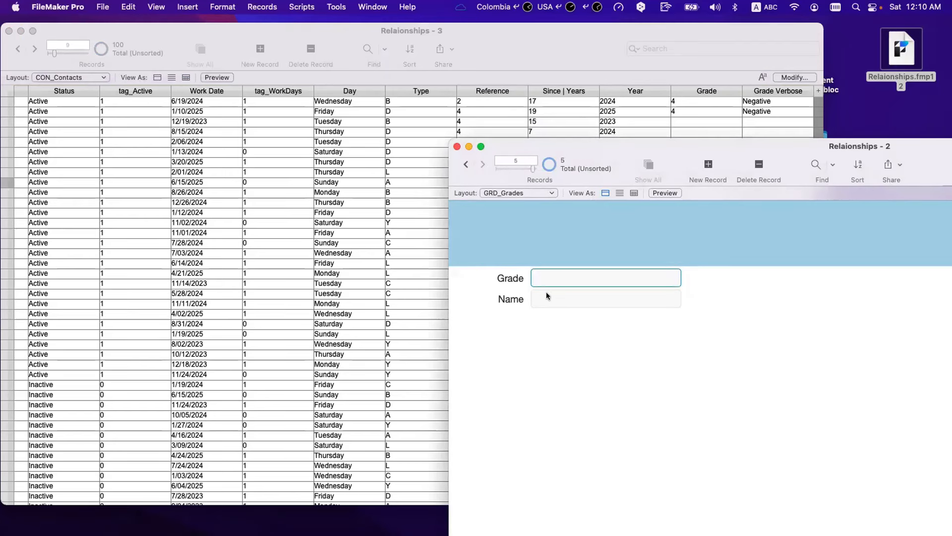
text(5)
key(Tab)
text(N?)
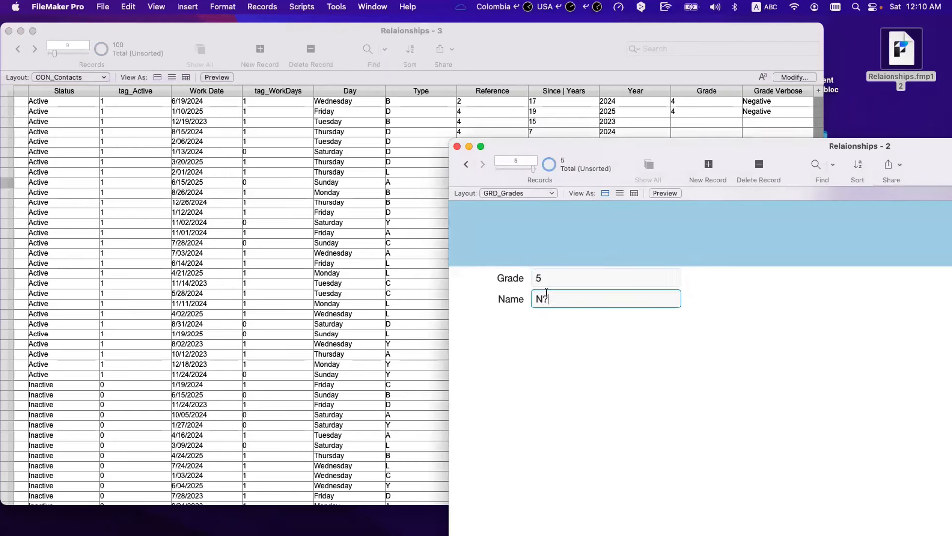
text(A)
click(545, 299)
text(/)
click(564, 325)
- Open the auto-enter calculation of the contacts' Grade field and go over its Case tests and the default result 5
click(584, 105)
key(super+shift+d)
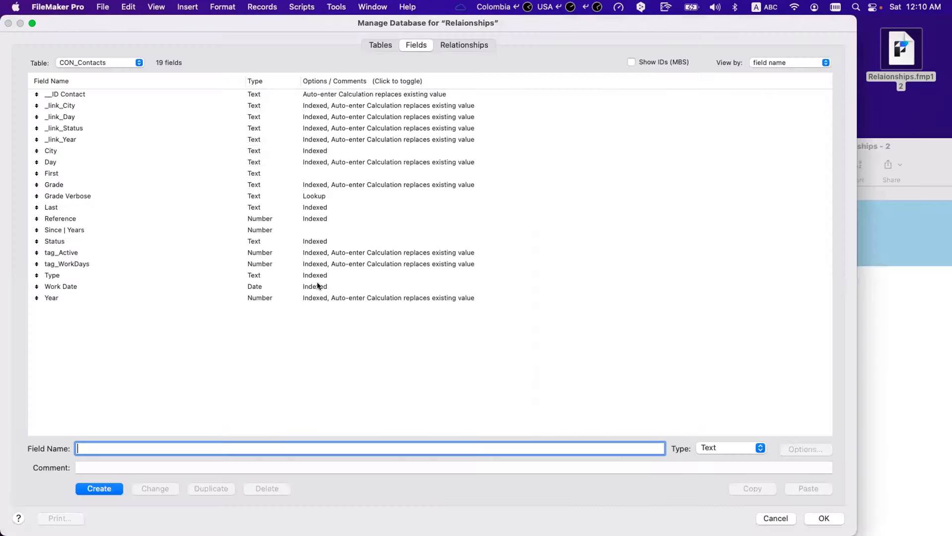
double_click(54, 185)
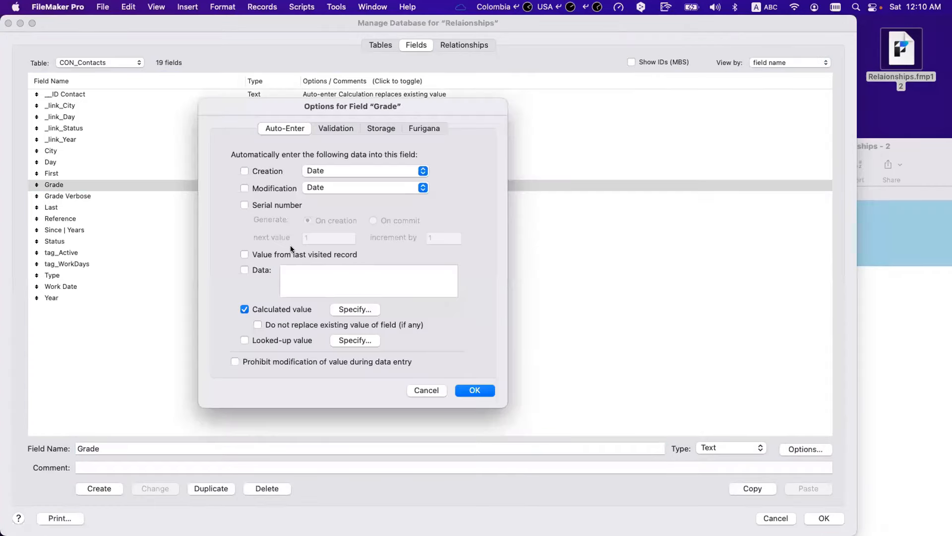
click(355, 309)
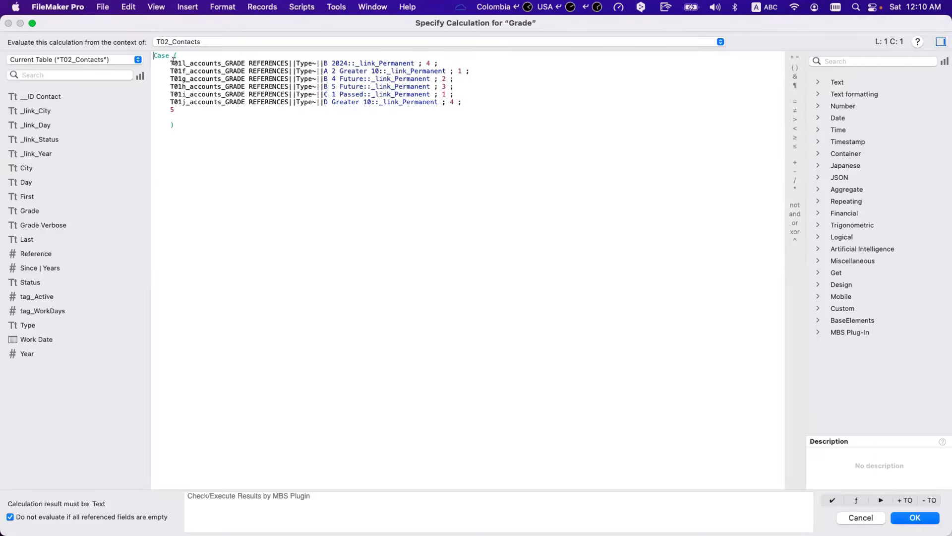
drag(169, 58, 171, 100)
click(173, 110)
drag(166, 62, 438, 102)
- Remove the blank line after the default result 5 in the Grade calculation and save the database changes
click(173, 121)
key(BackSpace)
key(BackSpace)
key(Return)
key(Return)
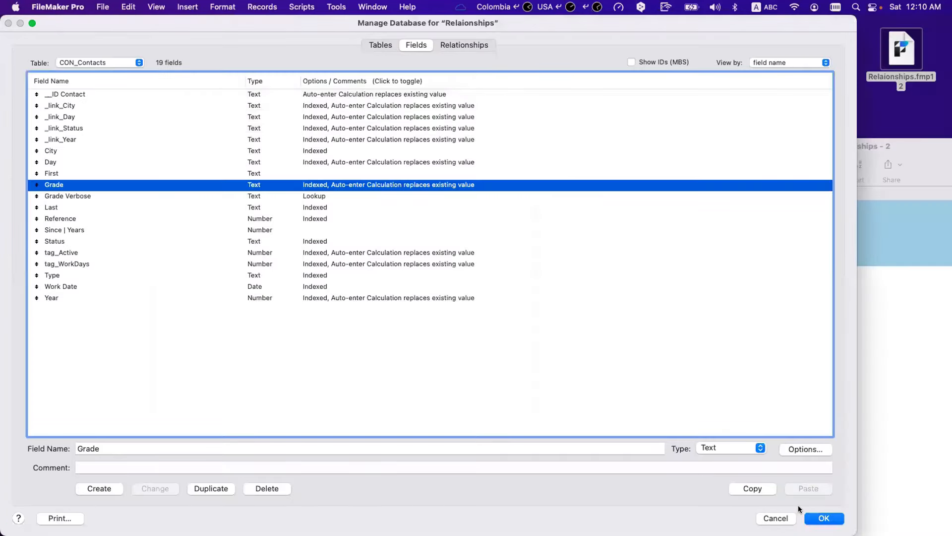
click(823, 518)
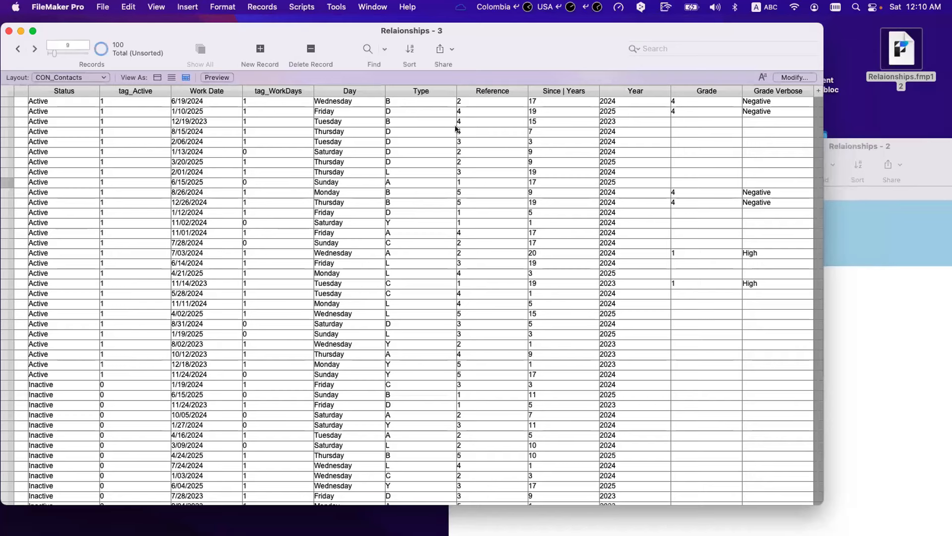
- Replace the Type field contents in all contact records with a calculated result that returns the Type field itself
click(407, 100)
key(super+equal)
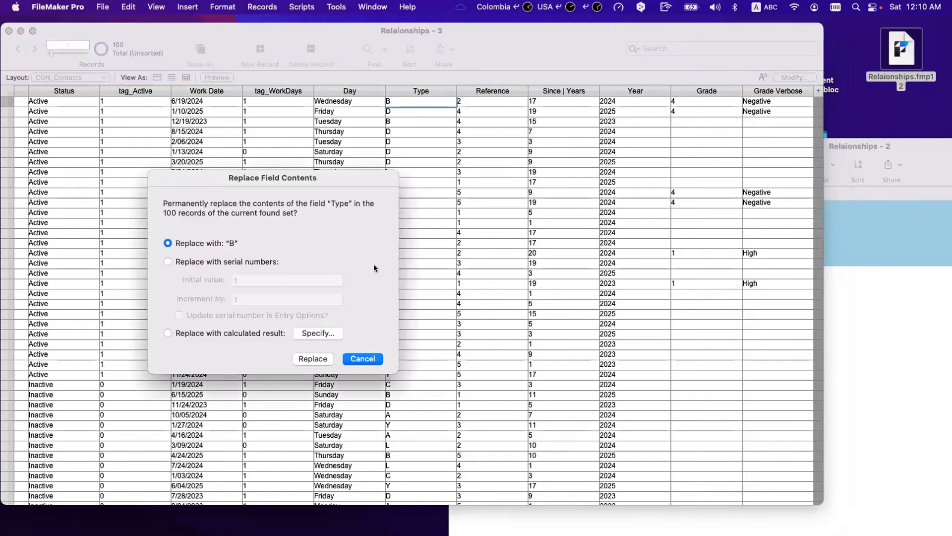
click(320, 336)
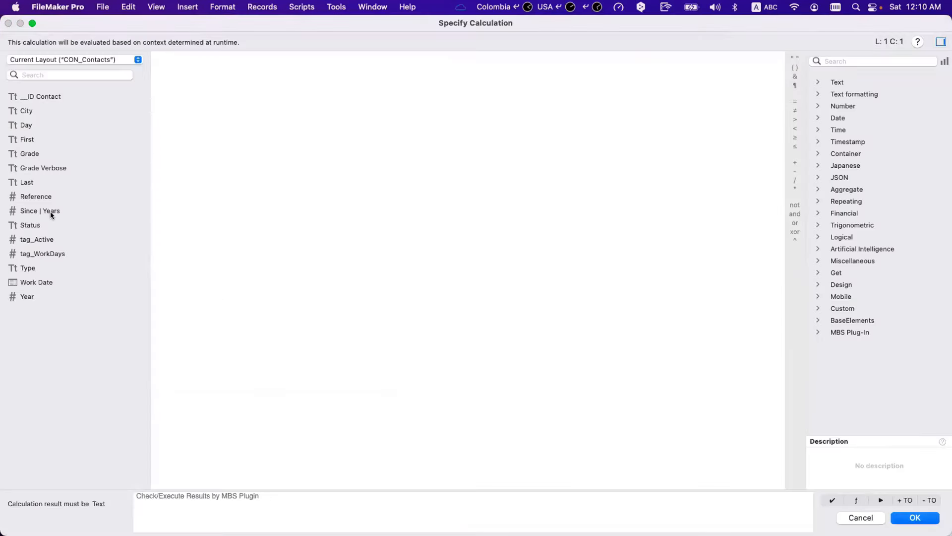
double_click(32, 263)
key(Return)
click(316, 357)
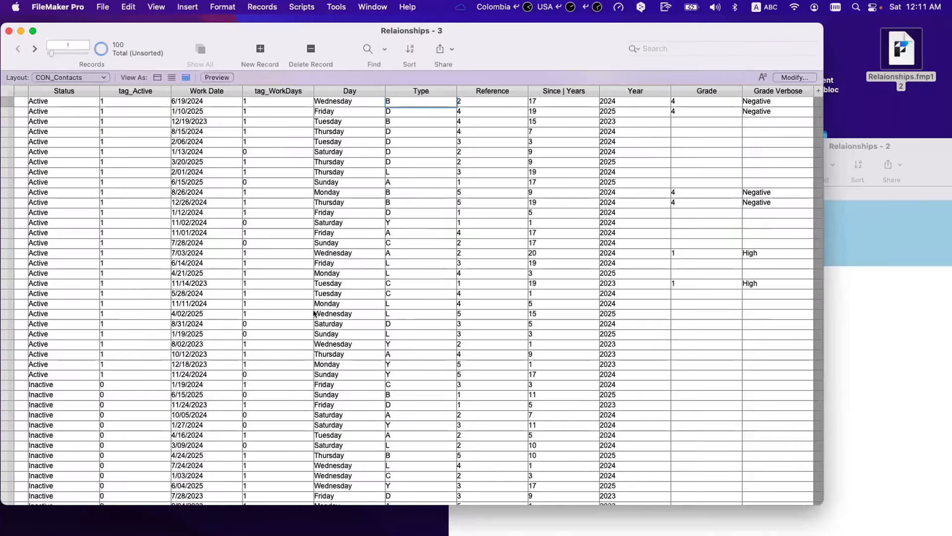
click(407, 111)
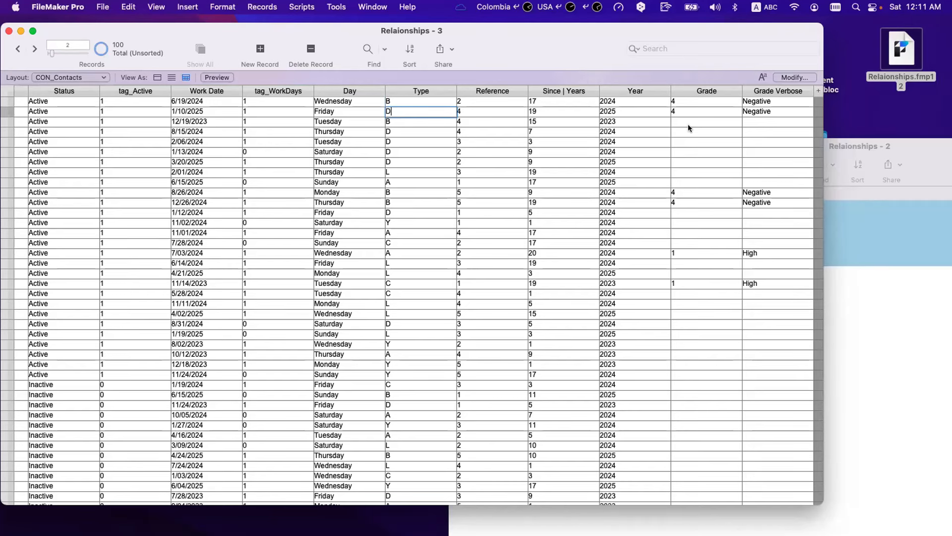
- Reopen the Grade field's auto-enter calculation, recheck the Case tests and default result, and close the database definitions
key(super+shift+d)
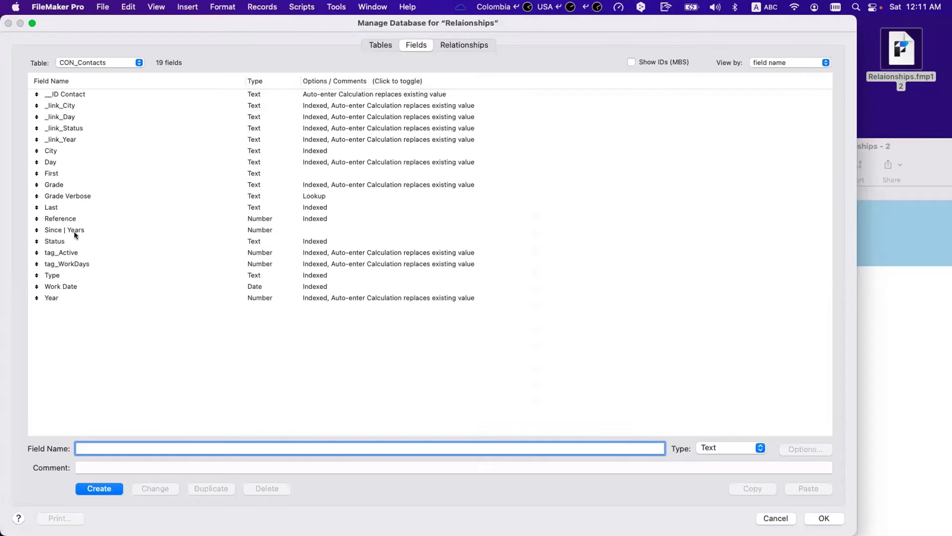
double_click(76, 184)
click(354, 309)
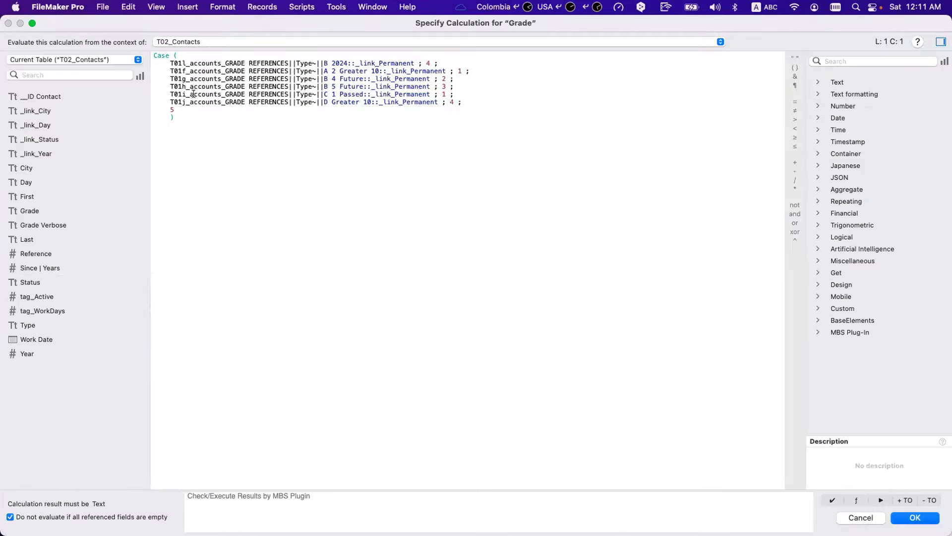
drag(170, 63, 467, 117)
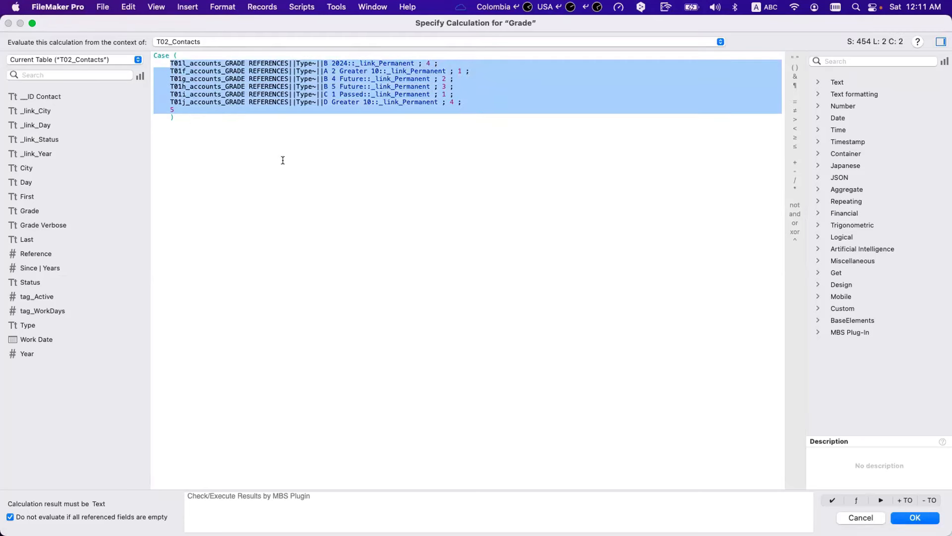
click(193, 130)
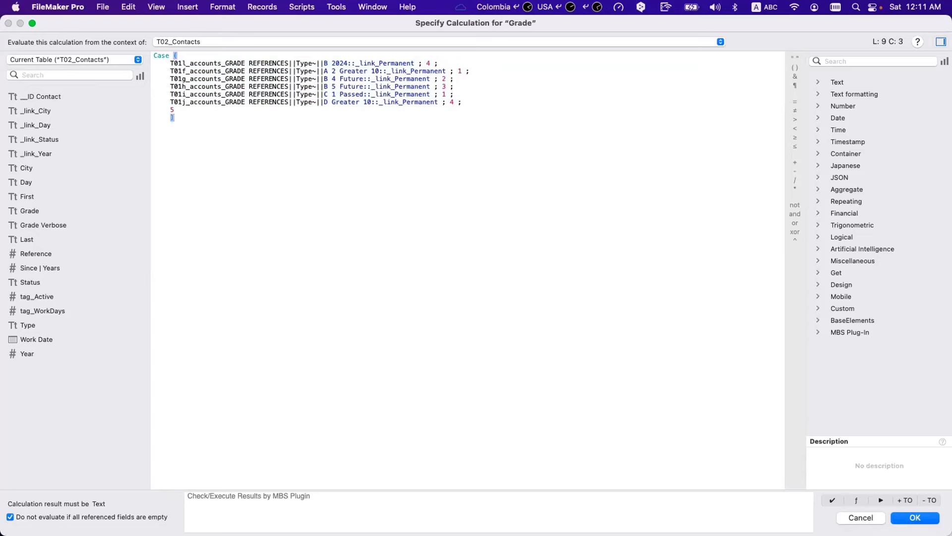
key(KP_Enter)
key(Return)
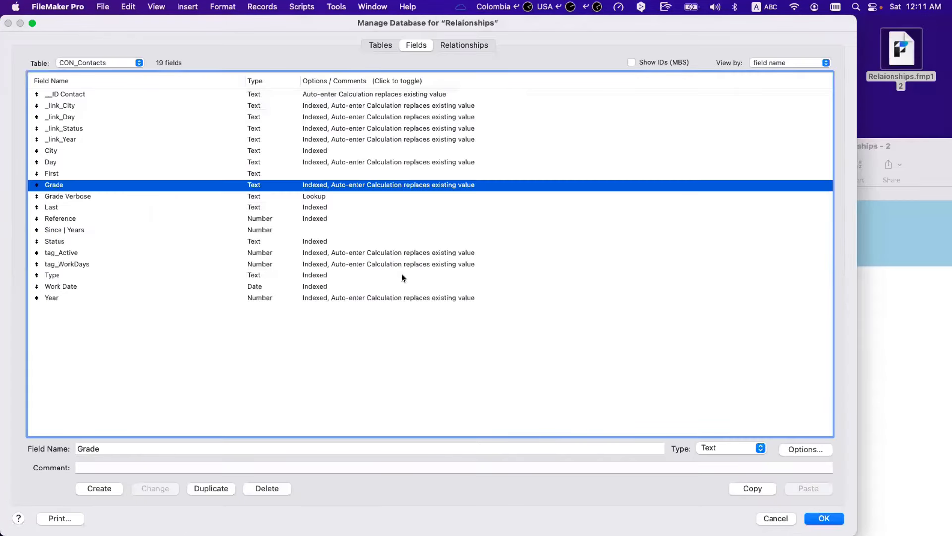
double_click(304, 189)
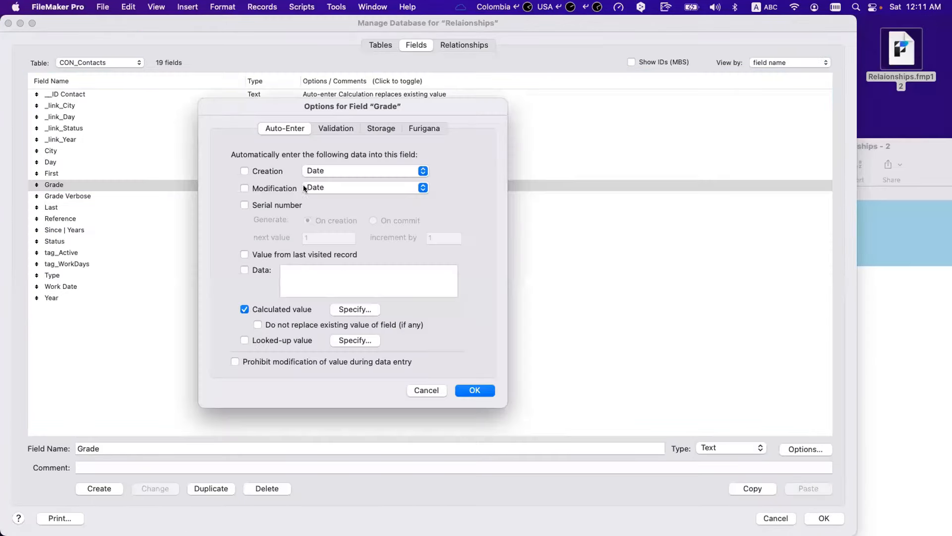
click(356, 309)
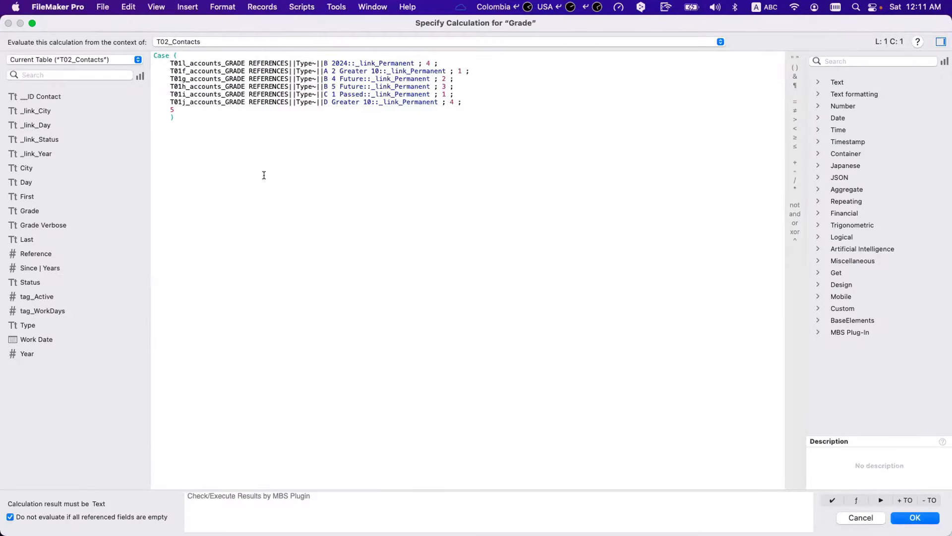
key(KP_Enter)
key(Return)
key(Return)
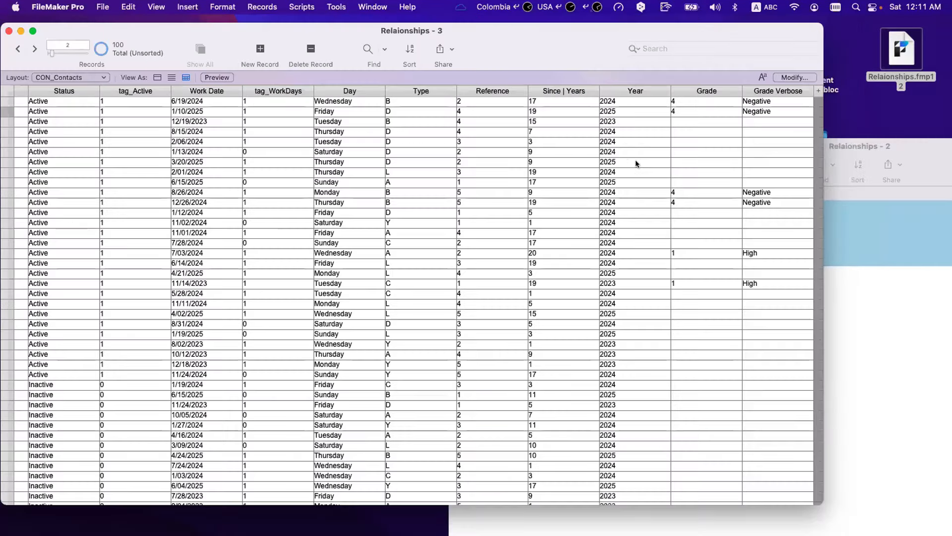
- Check the Type and Grade entries of the first contact records against the Grade calculation, leaving the database definitions without changes
click(397, 100)
click(691, 128)
click(690, 112)
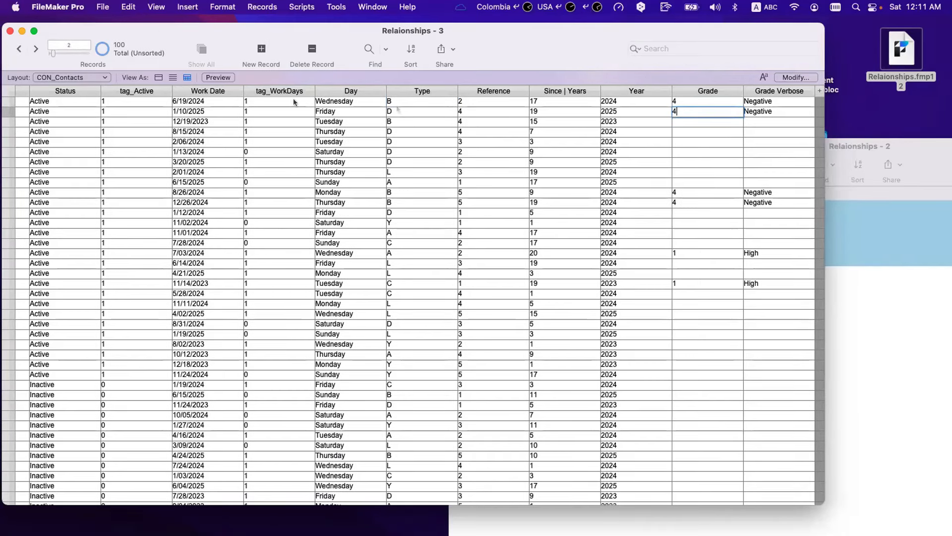
click(400, 100)
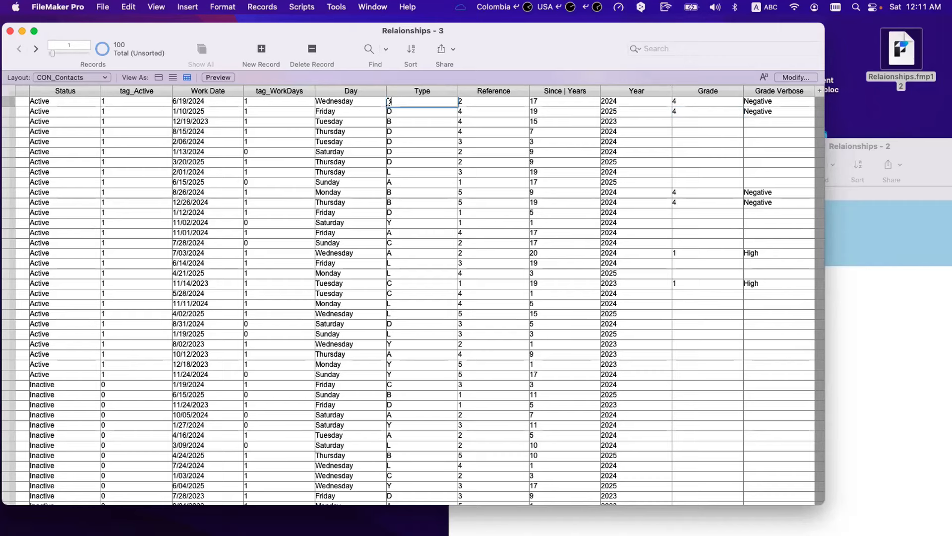
key(super+shift+d)
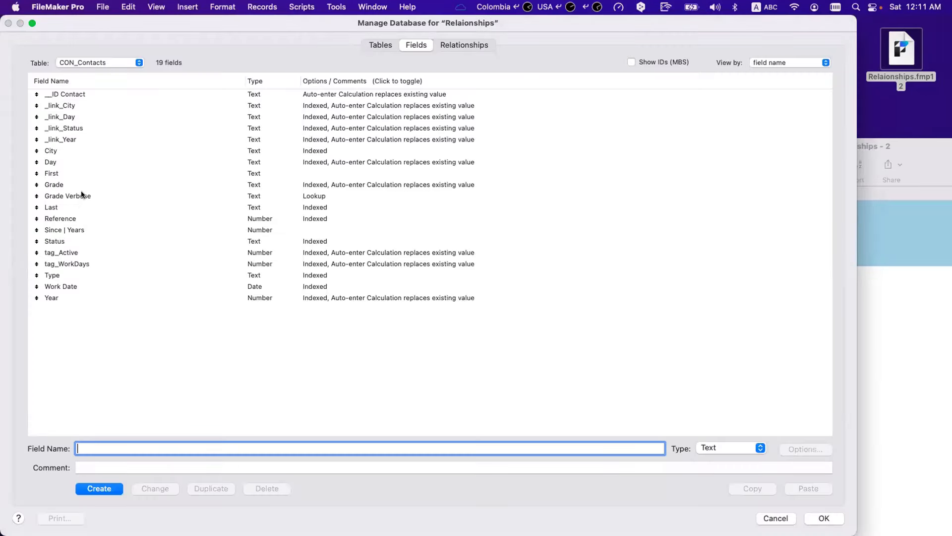
double_click(83, 188)
click(355, 308)
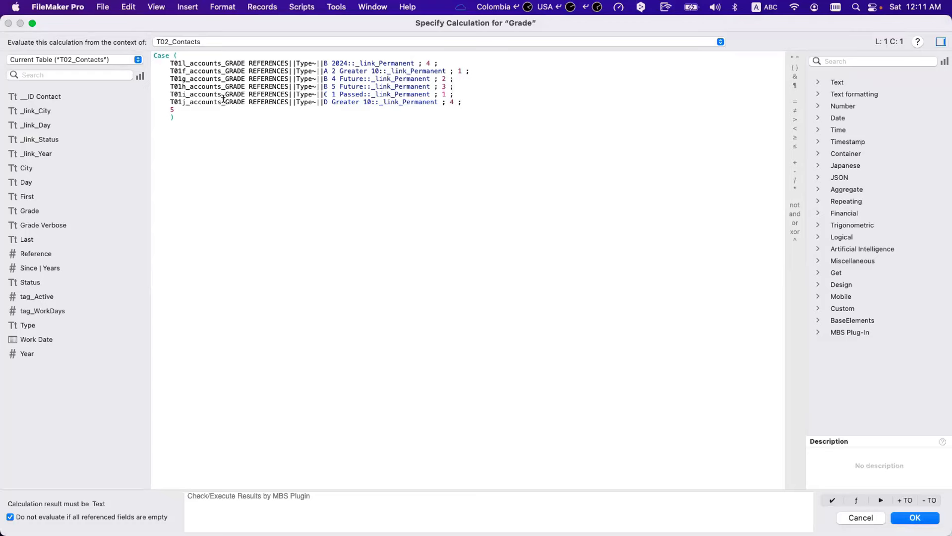
key(Escape)
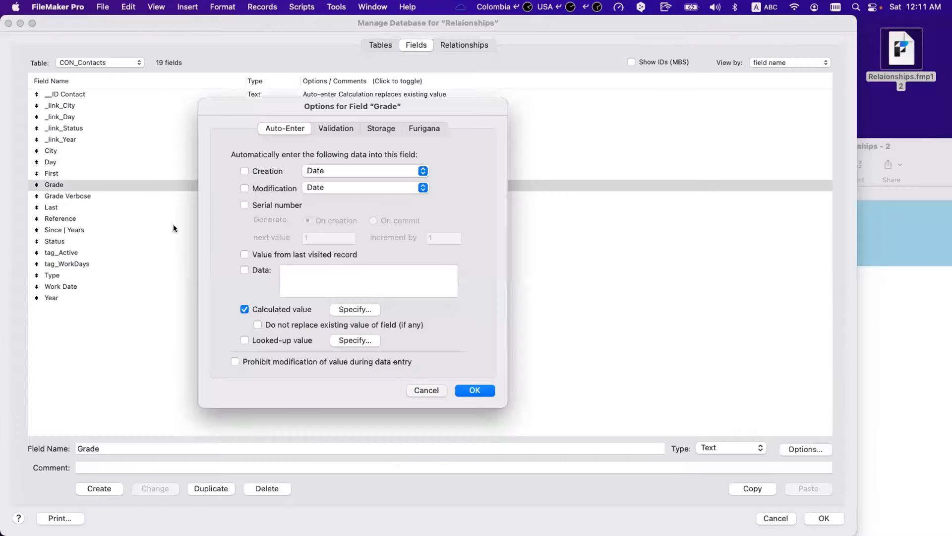
key(Escape)
key(Escape)
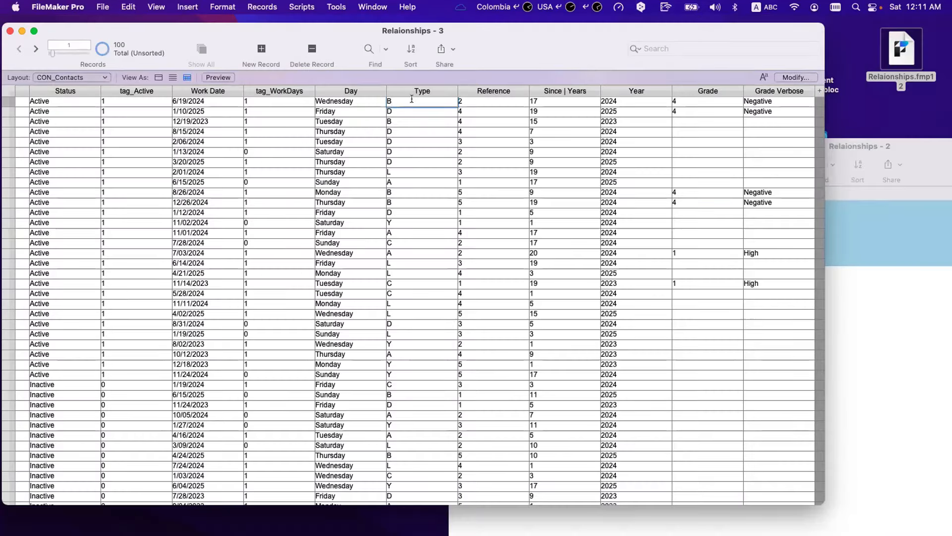
- Run the Type field replacement again on all contact records, using the Type field as the calculated result
key(super+equal)
click(318, 331)
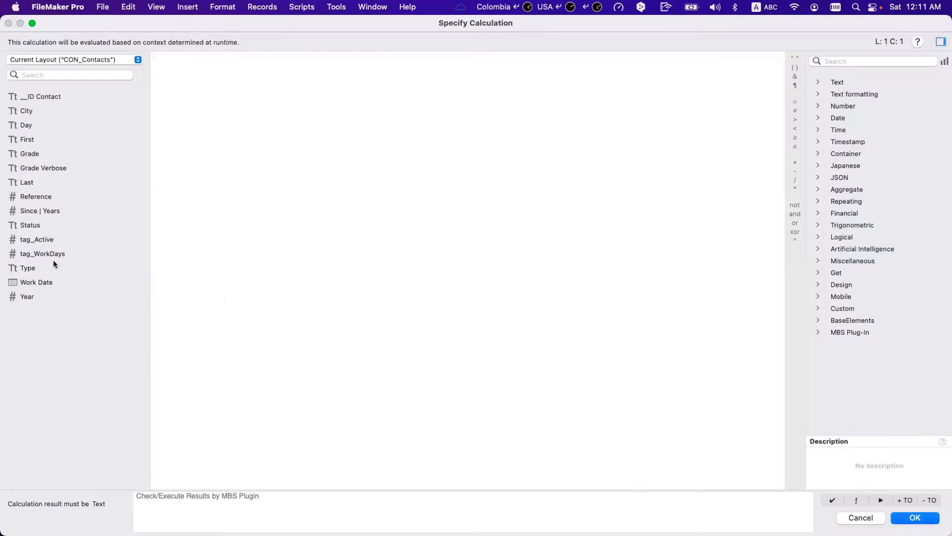
double_click(27, 268)
key(Return)
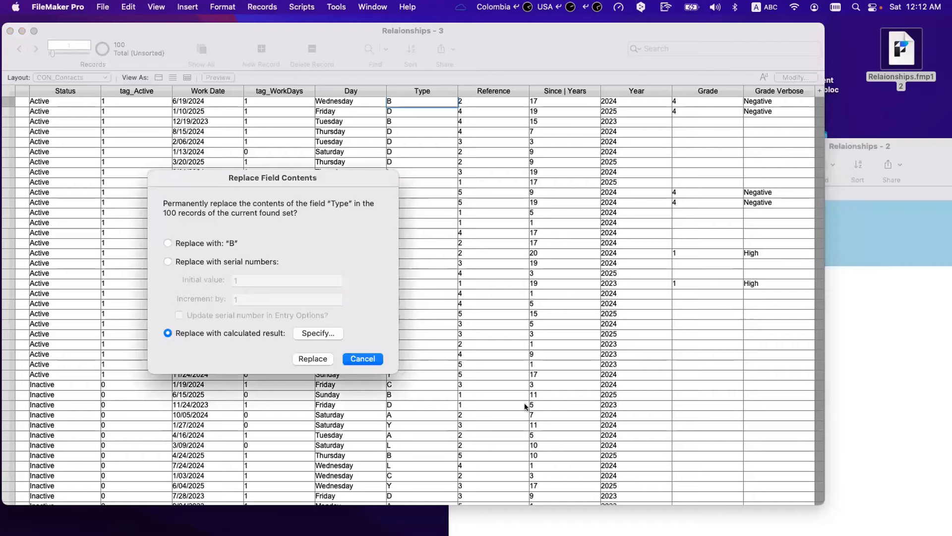
click(317, 357)
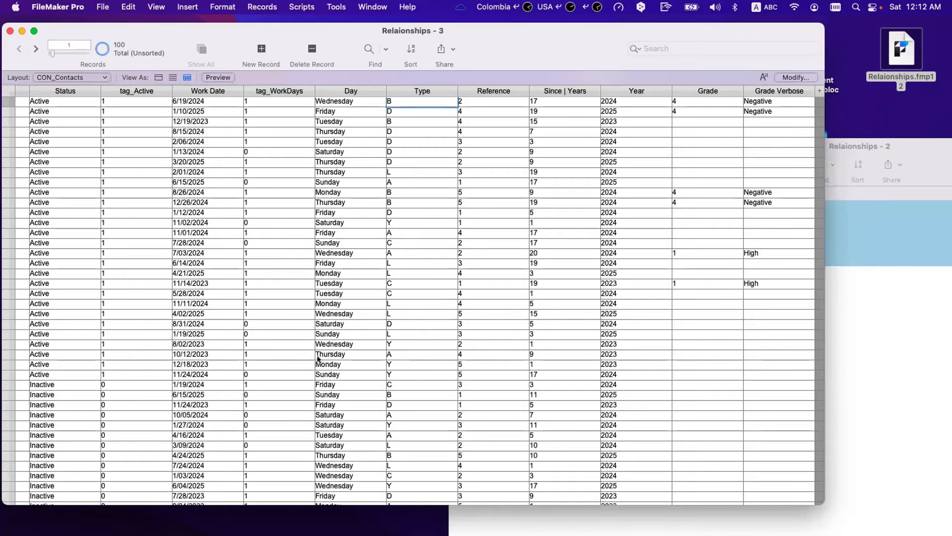
- Set the Grade of the third contact record, dated 12/19/2023, to 5 and look through the grades of the other contacts
click(718, 131)
click(699, 122)
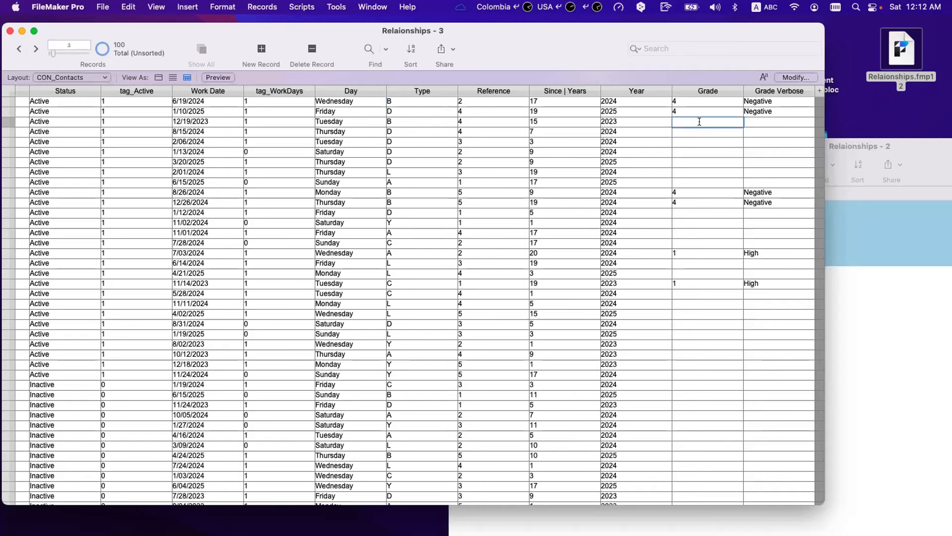
click(681, 150)
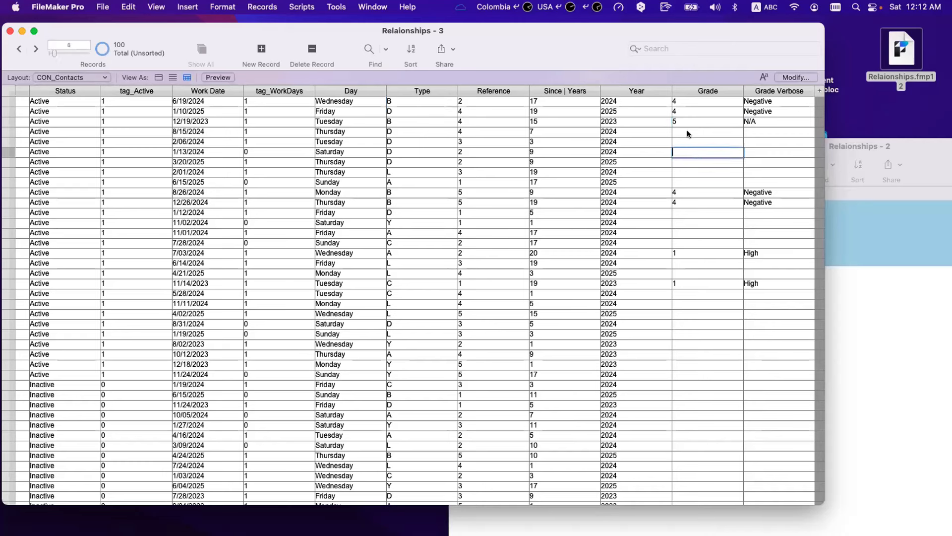
click(686, 122)
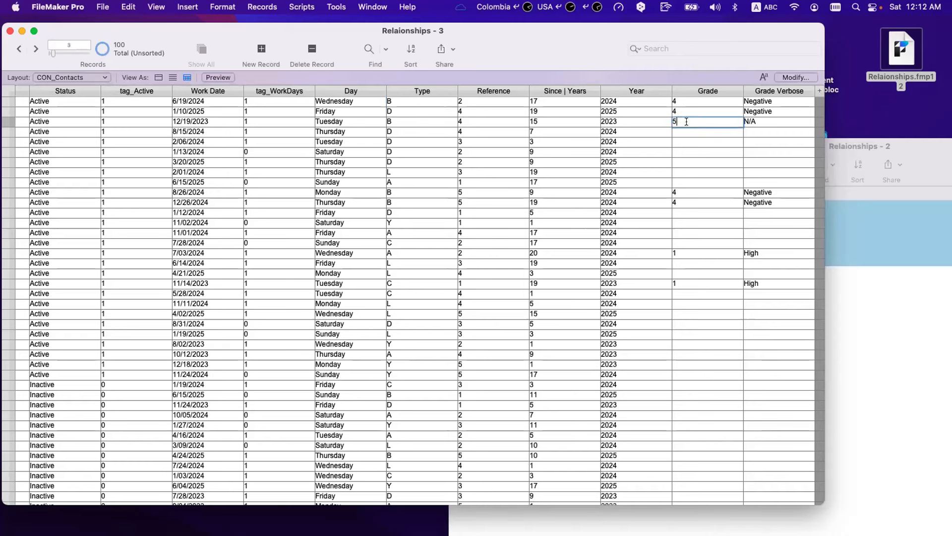
click(402, 100)
scroll(394, 284, down, 15)
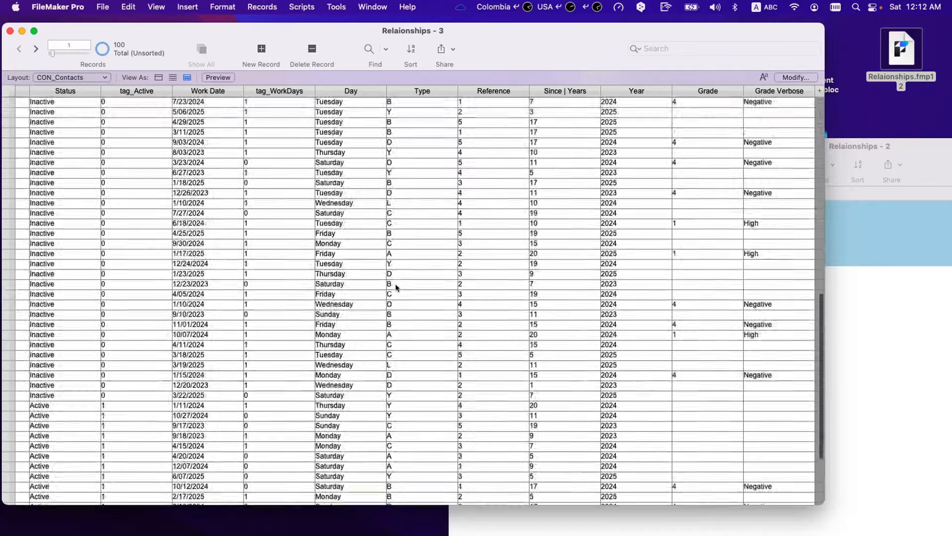
scroll(395, 287, up, 15)
click(400, 193)
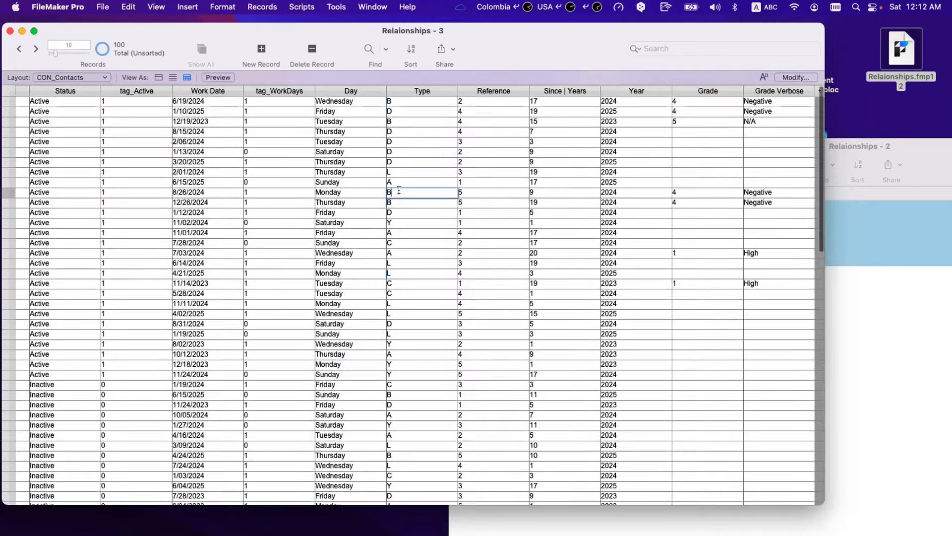
- Turn off "Do not evaluate if all referenced fields are empty" for the Grade field's auto-enter calculation and accept the calculation
key(super+shift+d)
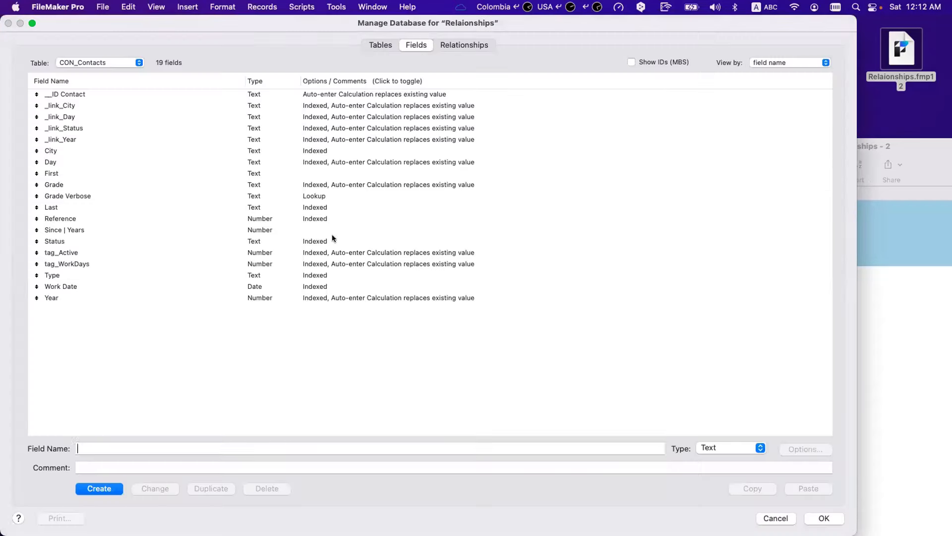
double_click(75, 185)
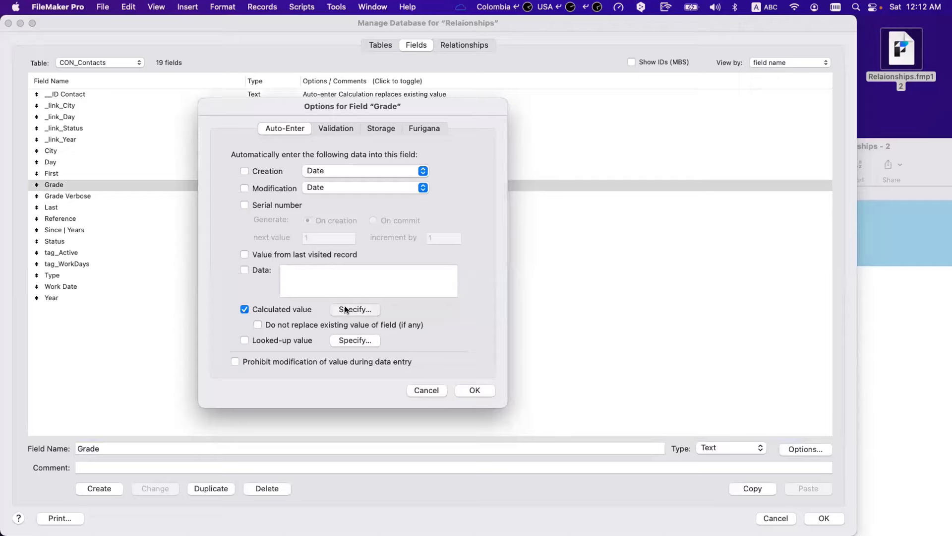
click(346, 307)
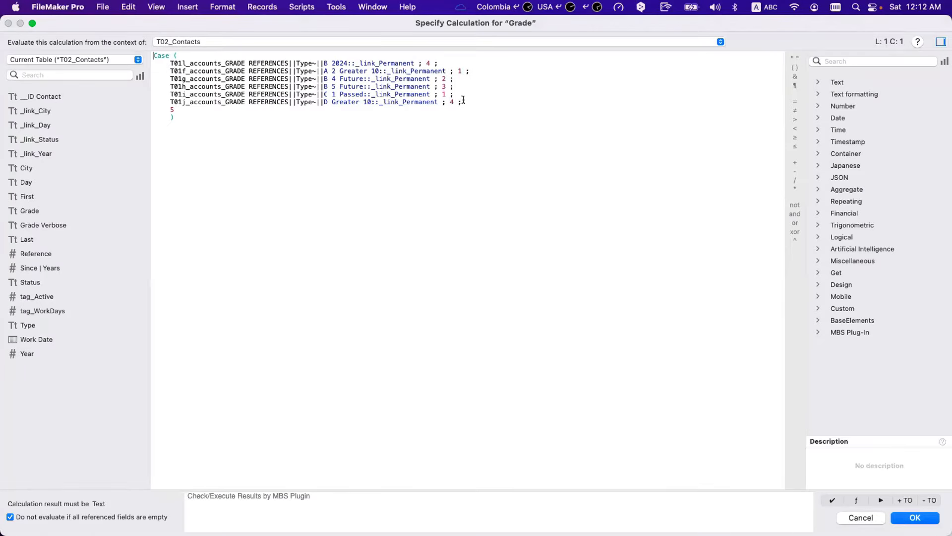
click(176, 109)
drag(170, 63, 240, 119)
click(227, 116)
click(197, 109)
click(166, 516)
click(935, 515)
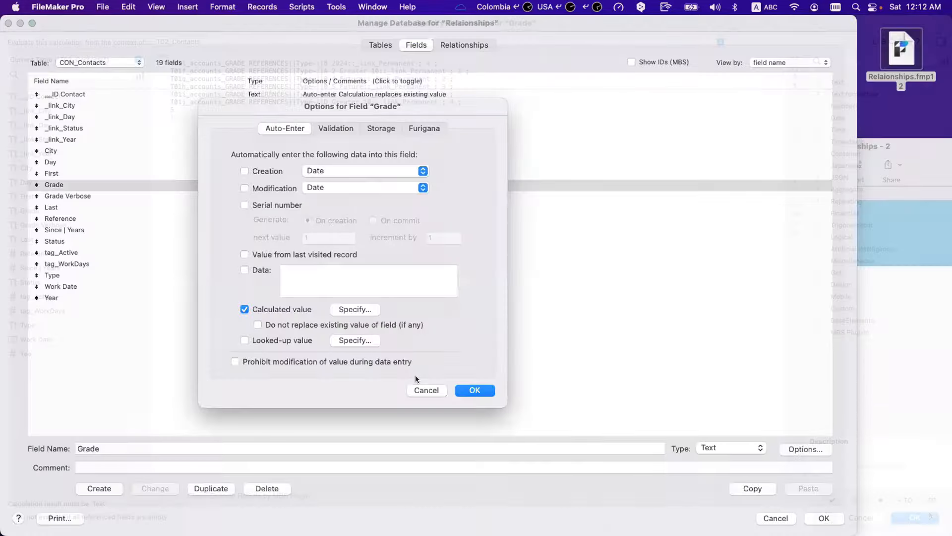
- Accept the Grade field options and replace the Type contents of all contact records with the Type field as the calculated result
key(Return)
key(Return)
click(423, 100)
key(super+equal)
click(314, 331)
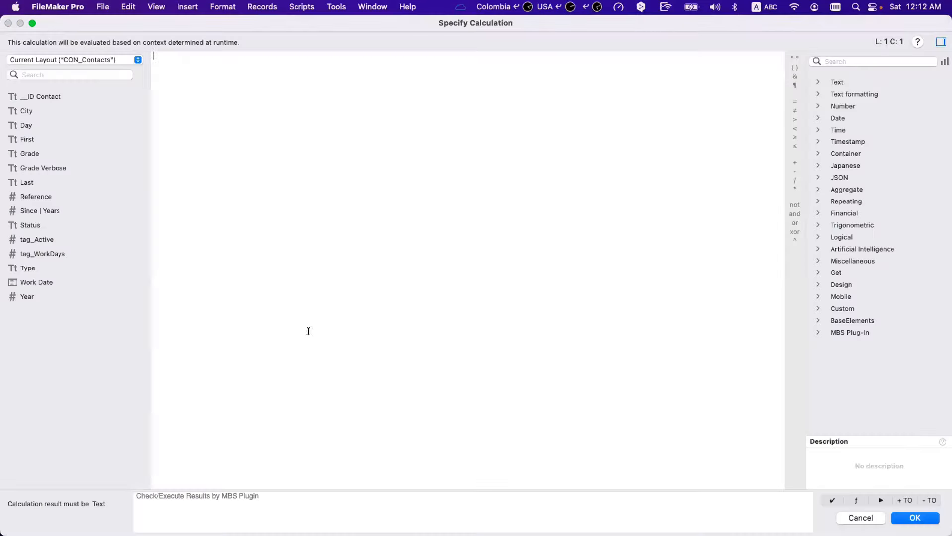
double_click(27, 267)
click(902, 519)
click(312, 357)
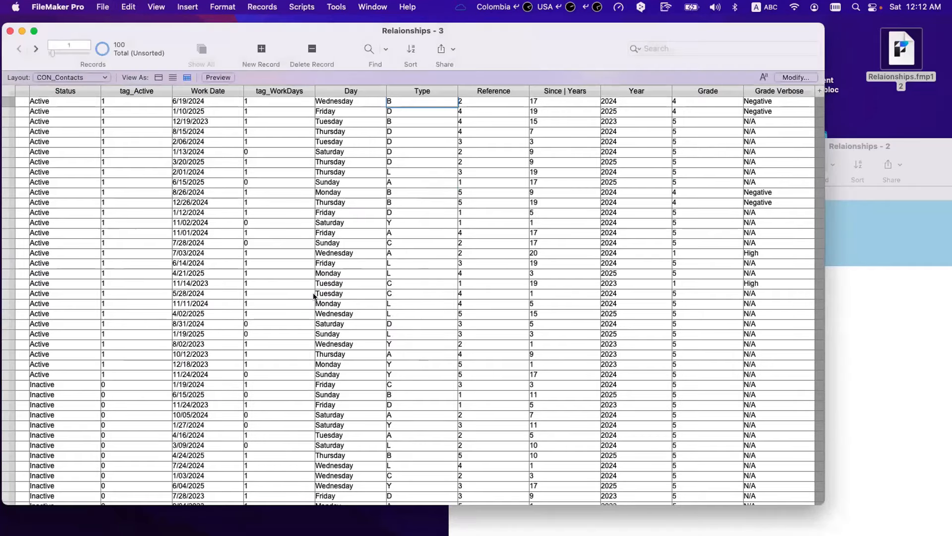
- Reopen the Grade field's auto-enter calculation and turn on "Do not evaluate if all referenced fields are empty"
click(436, 231)
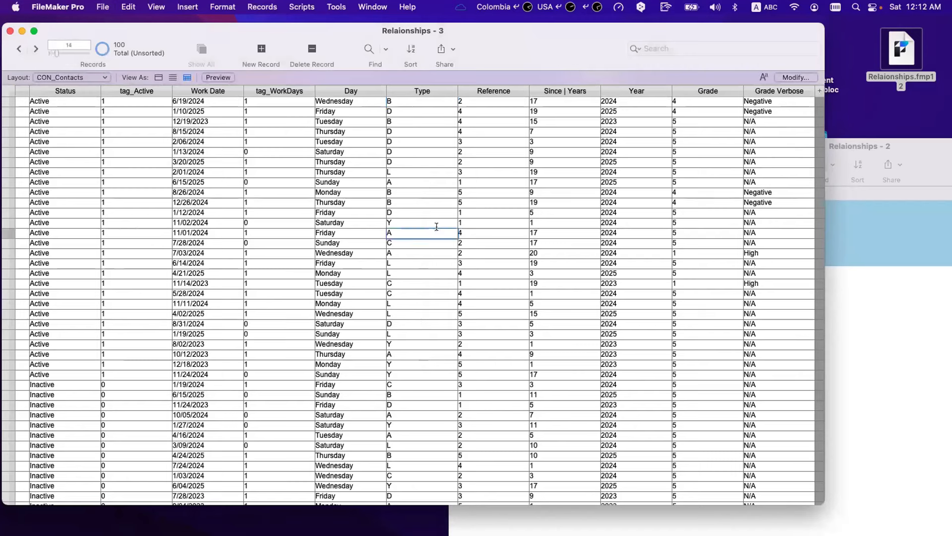
click(406, 184)
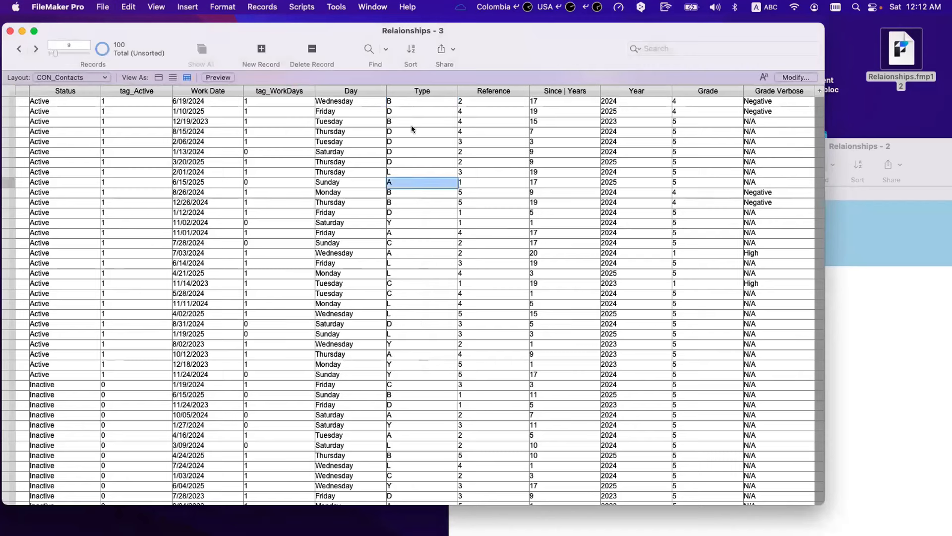
click(411, 100)
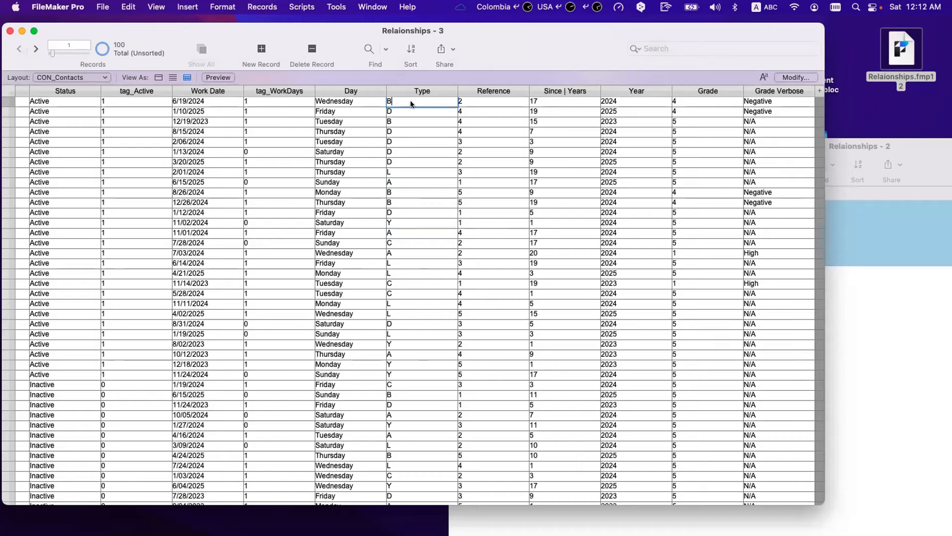
key(super+shift+d)
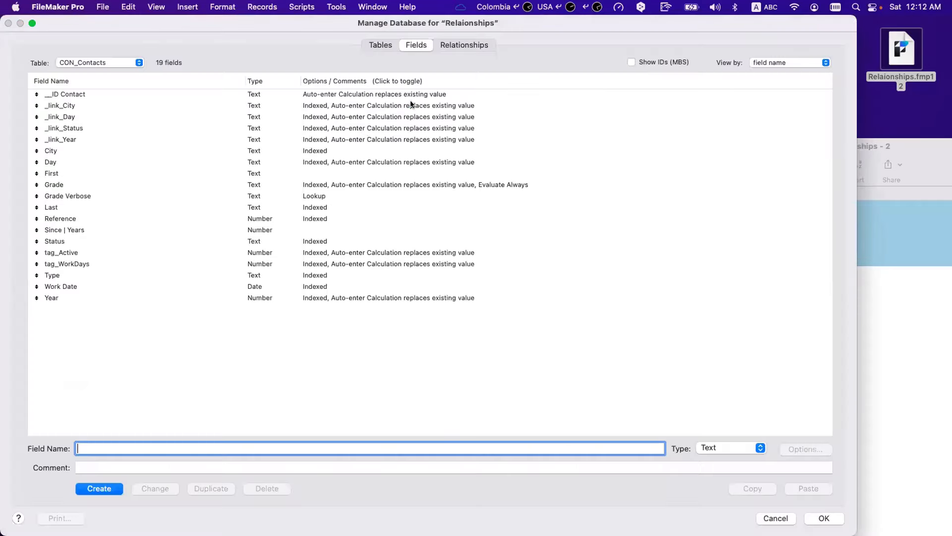
double_click(60, 184)
click(340, 309)
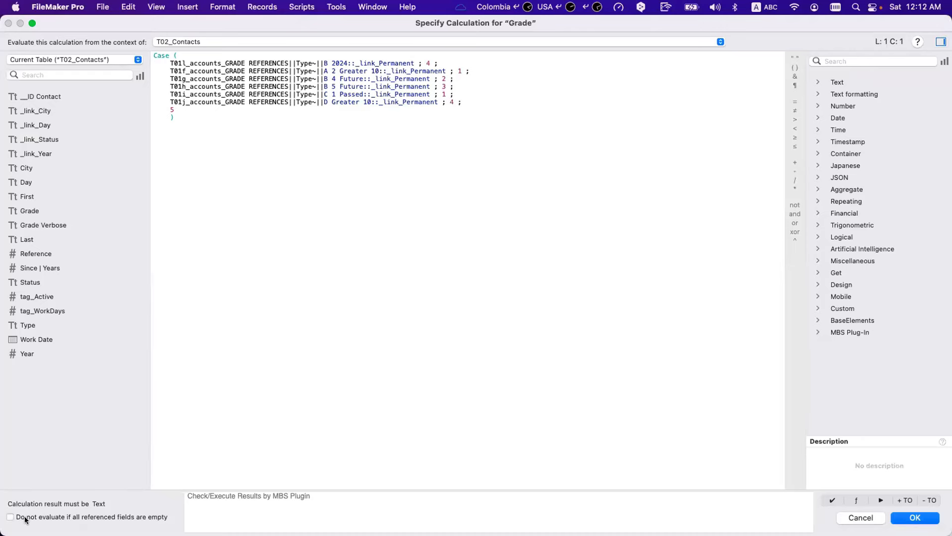
click(19, 518)
drag(1, 534, 171, 409)
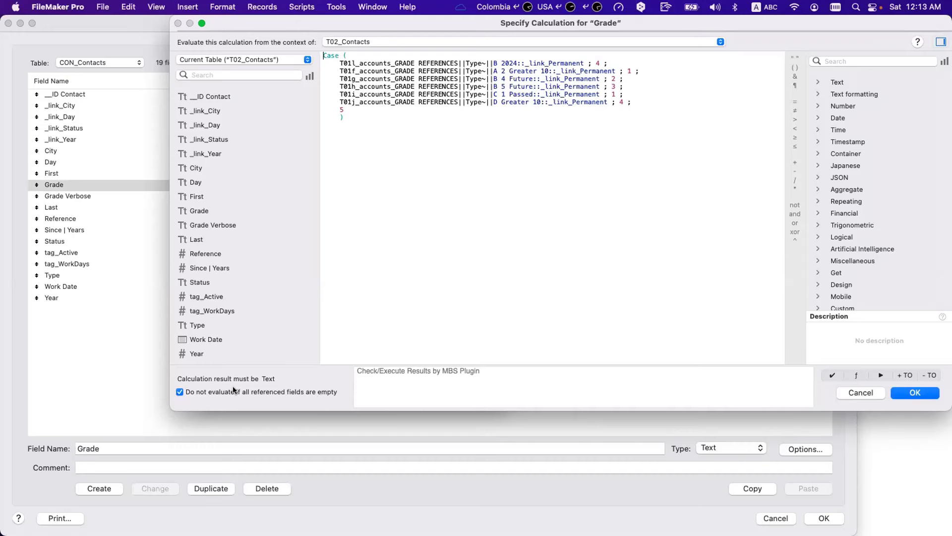
- Review the Grade calculation's relationship cases and default 5, turn "Do not evaluate if all referenced fields are empty" off again, and accept the definitions
drag(636, 103, 296, 61)
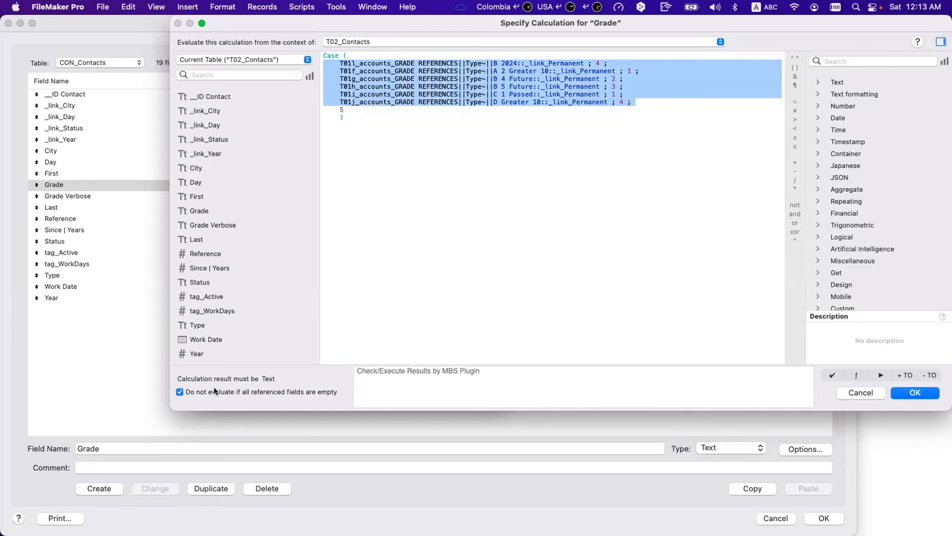
drag(344, 117, 299, 106)
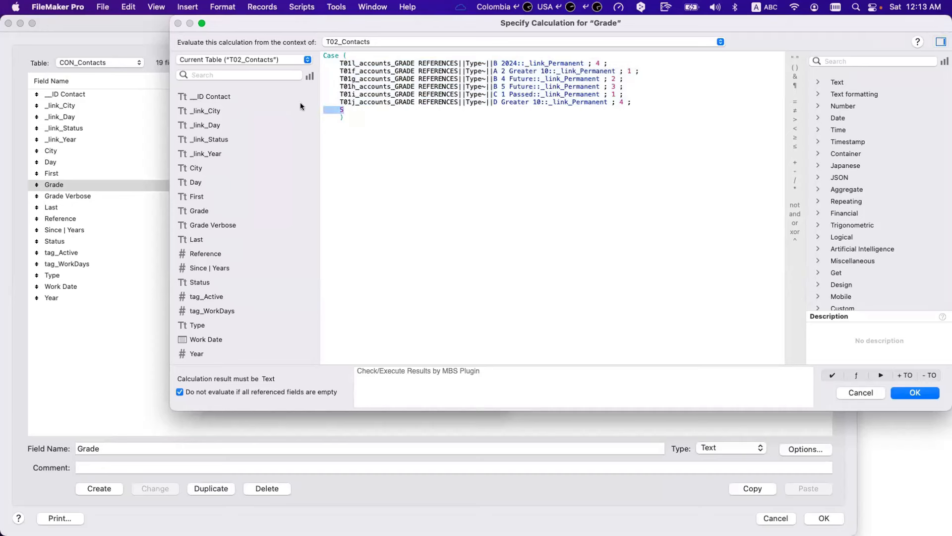
click(242, 390)
click(895, 395)
click(478, 393)
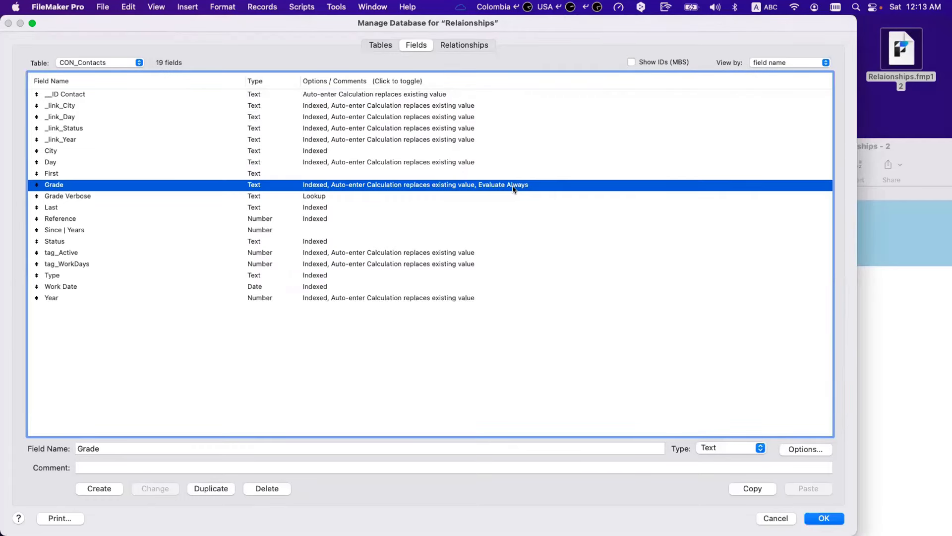
click(812, 517)
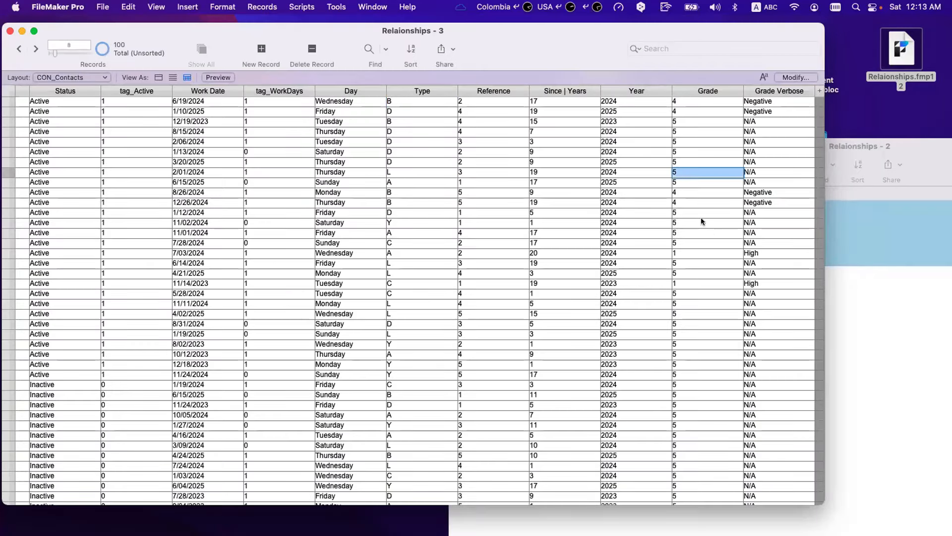
- Look through the Grade and Grade Verbose entries of the contacts and the fields they depend on, including Since | Years and Type
click(686, 203)
click(689, 211)
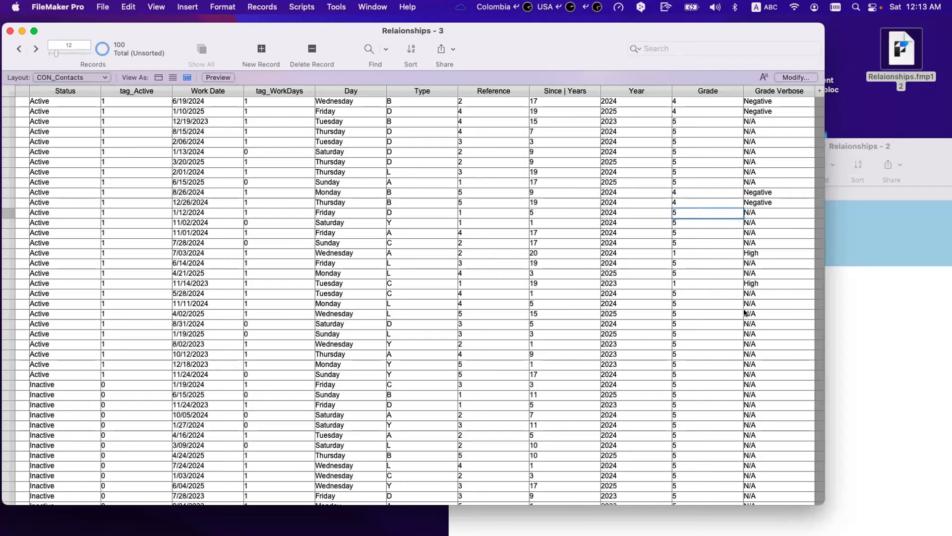
key(ctrl+Down)
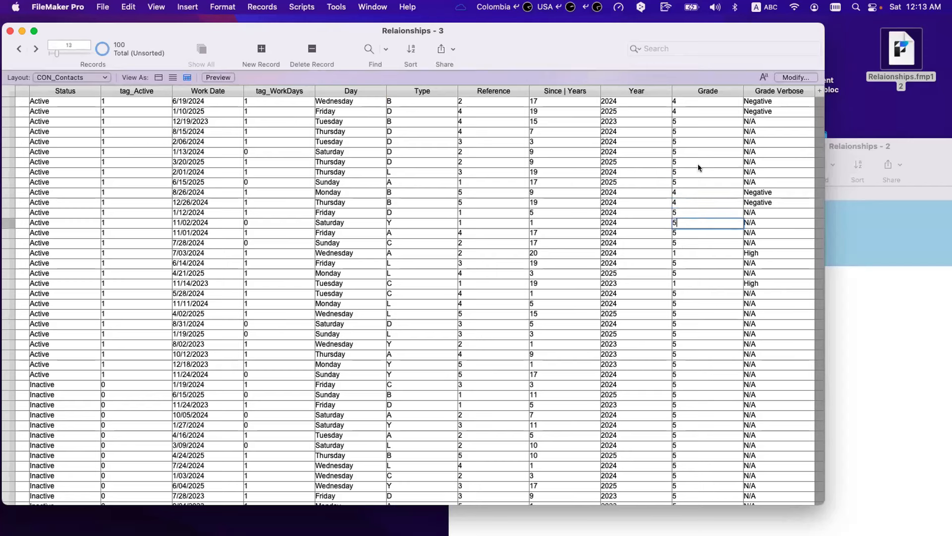
click(755, 121)
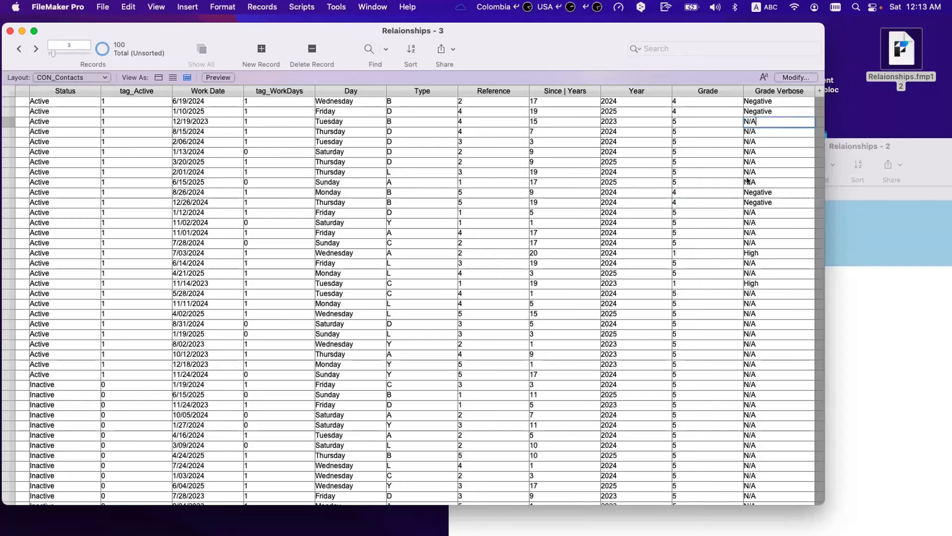
click(566, 253)
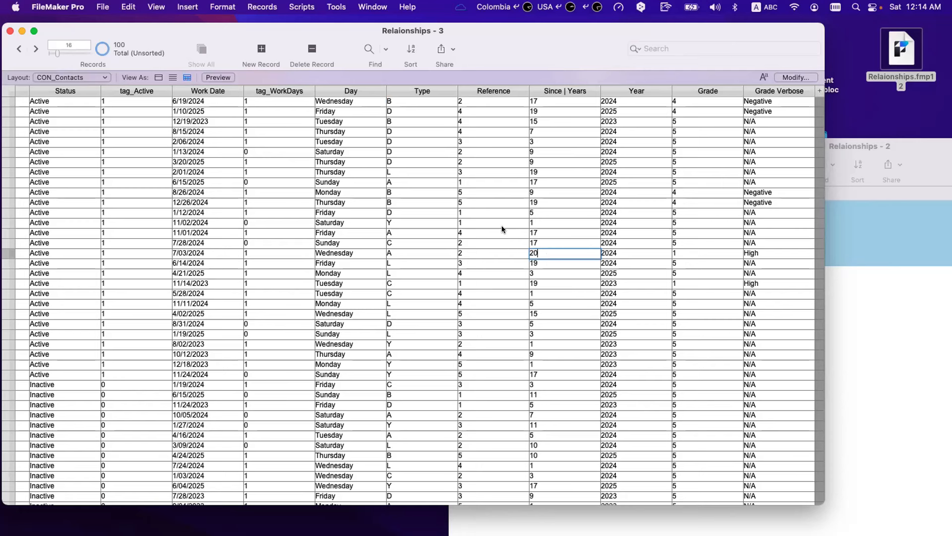
click(402, 119)
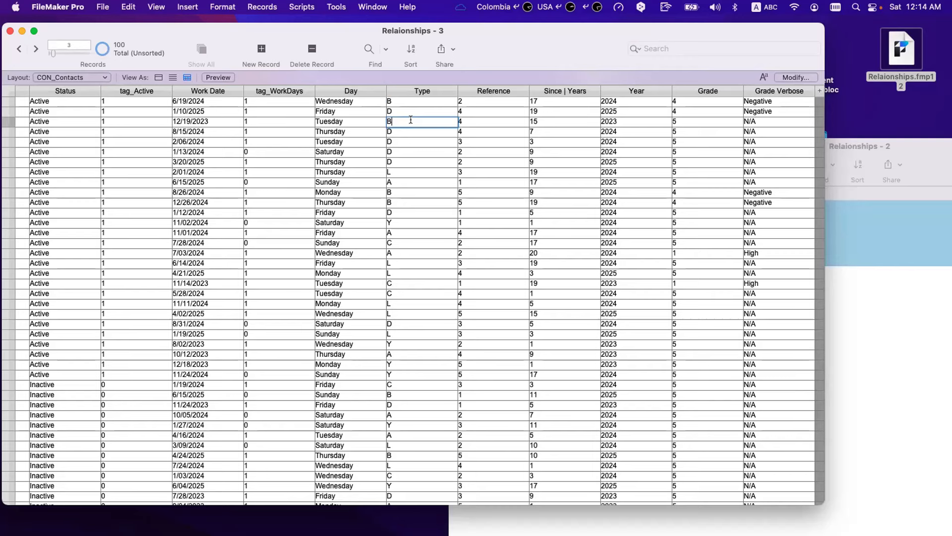
- Bring the grades window forward, reposition it over the contacts table, and show its GRREF_Grade Reference layout
click(843, 300)
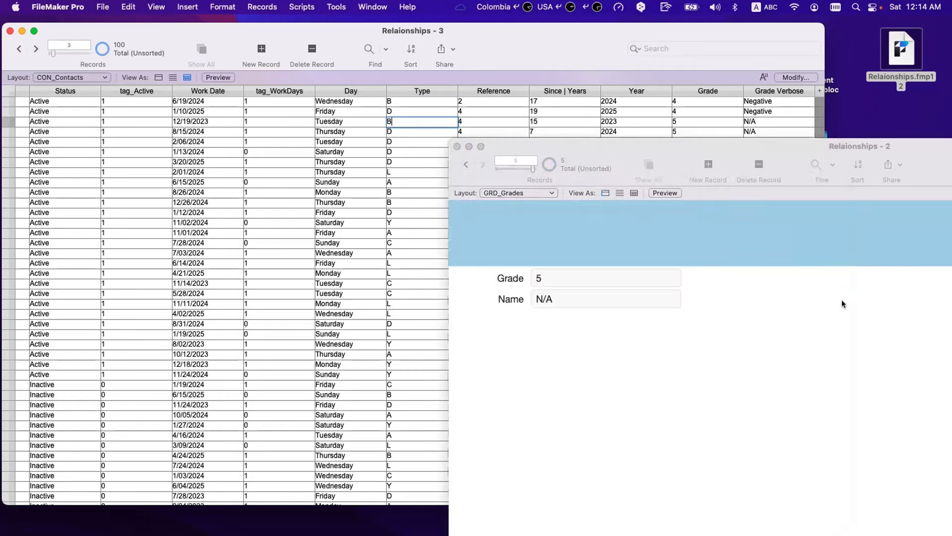
drag(647, 180, 576, 129)
click(451, 143)
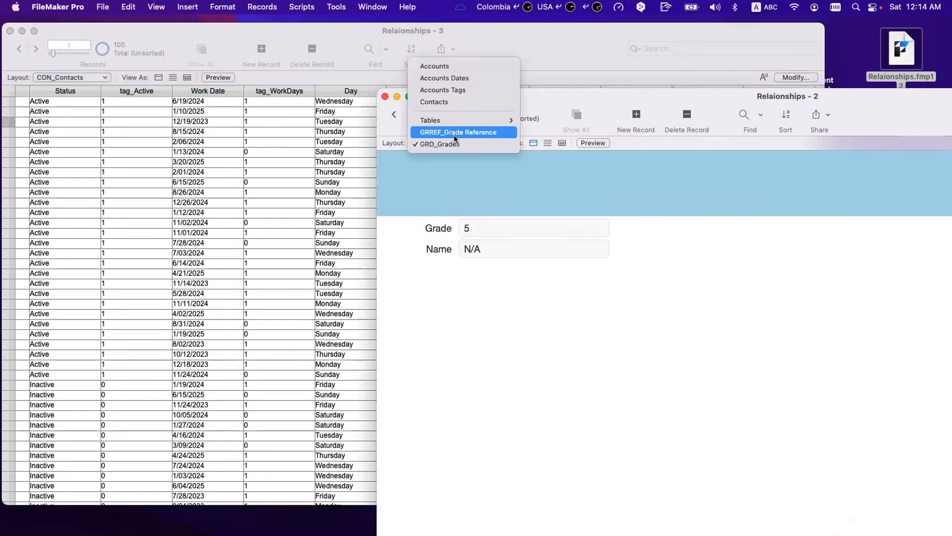
click(454, 132)
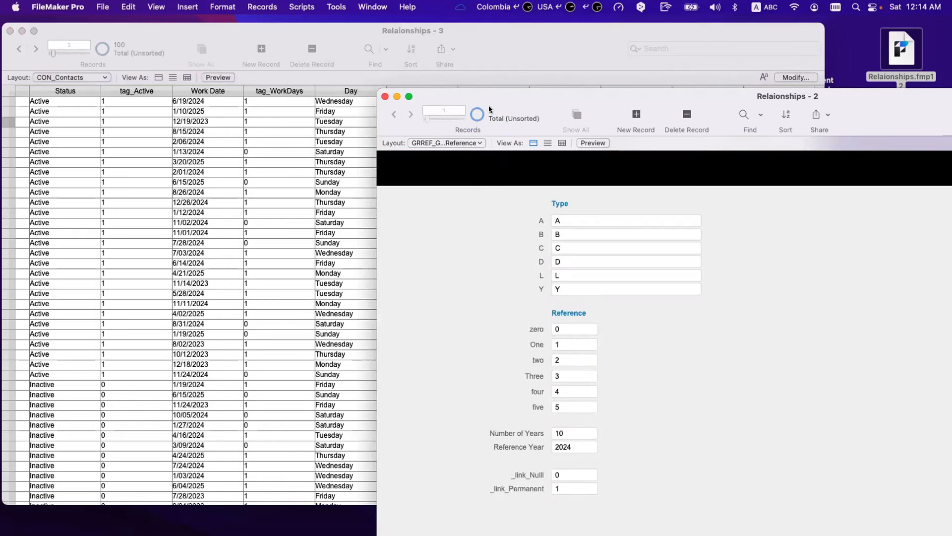
- Compare the Type and Reference of the contact dated 12/19/2023 with the B and four fields of the grade reference record
click(373, 105)
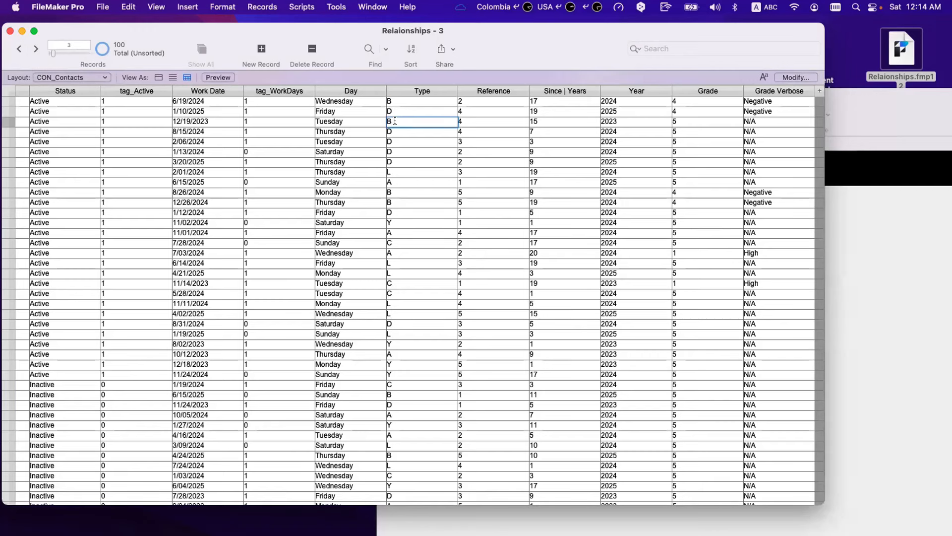
click(898, 264)
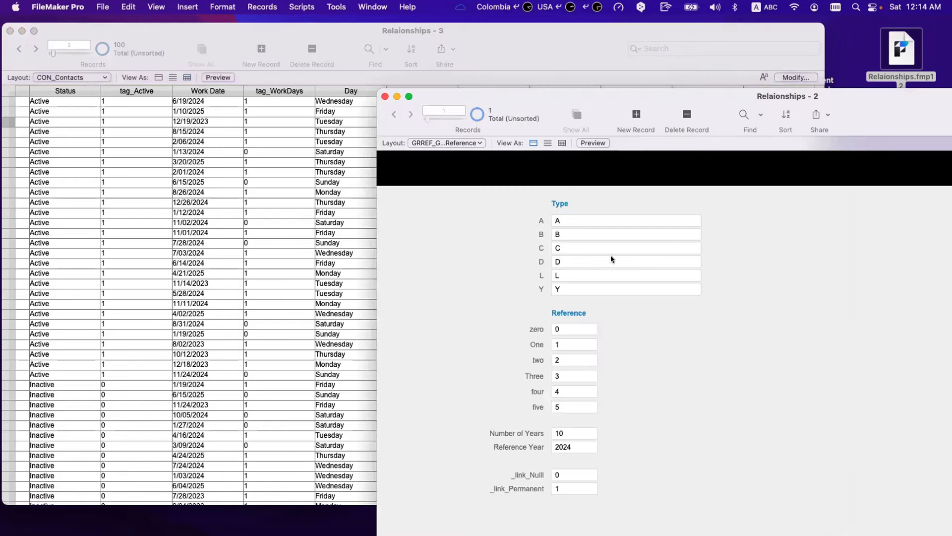
click(589, 236)
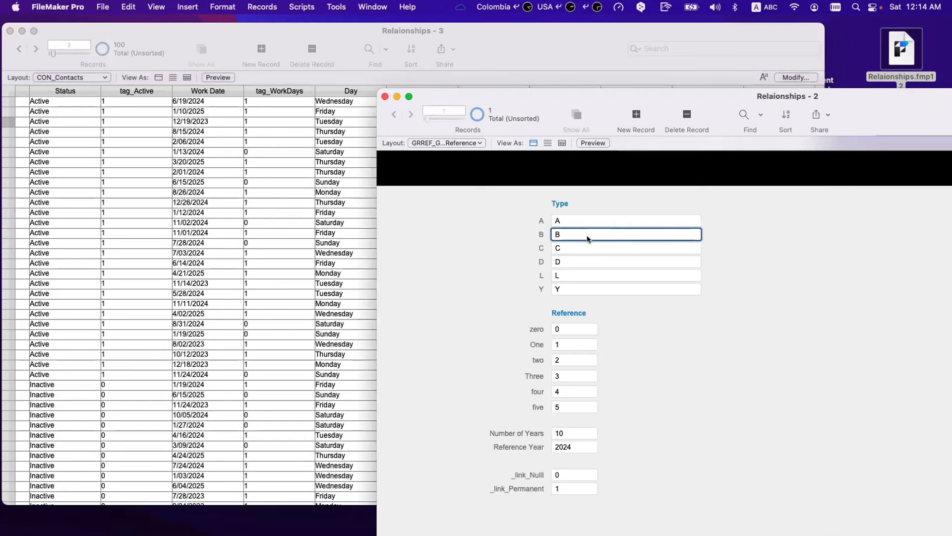
click(359, 138)
click(468, 122)
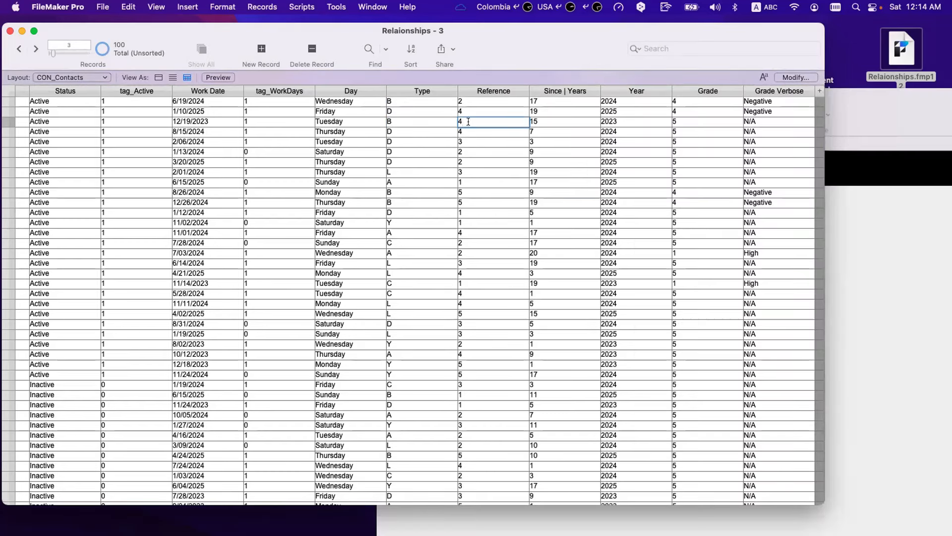
click(862, 253)
click(565, 391)
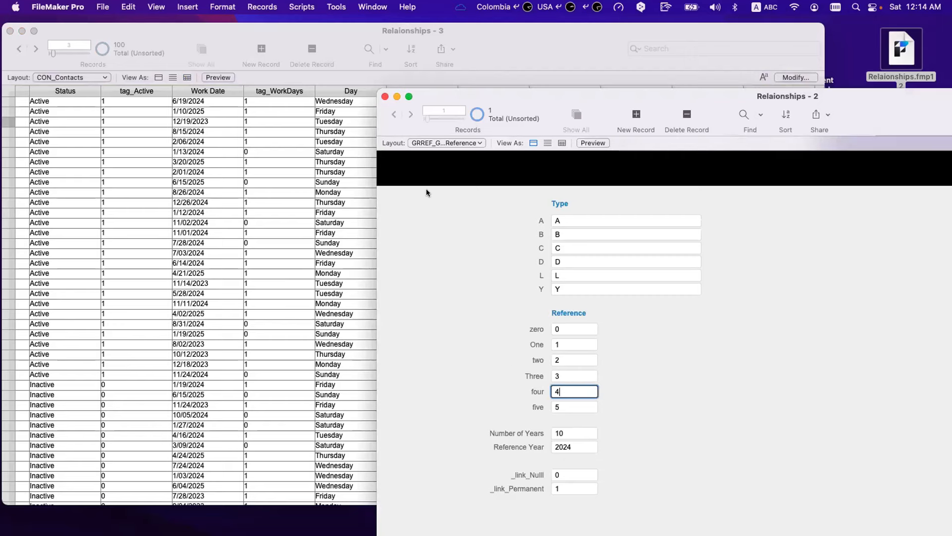
- Examine the match criteria of the D Greater 10 and C 1 Passed relationships between T02_Contacts and the grade references
click(477, 45)
key(super+shift+d)
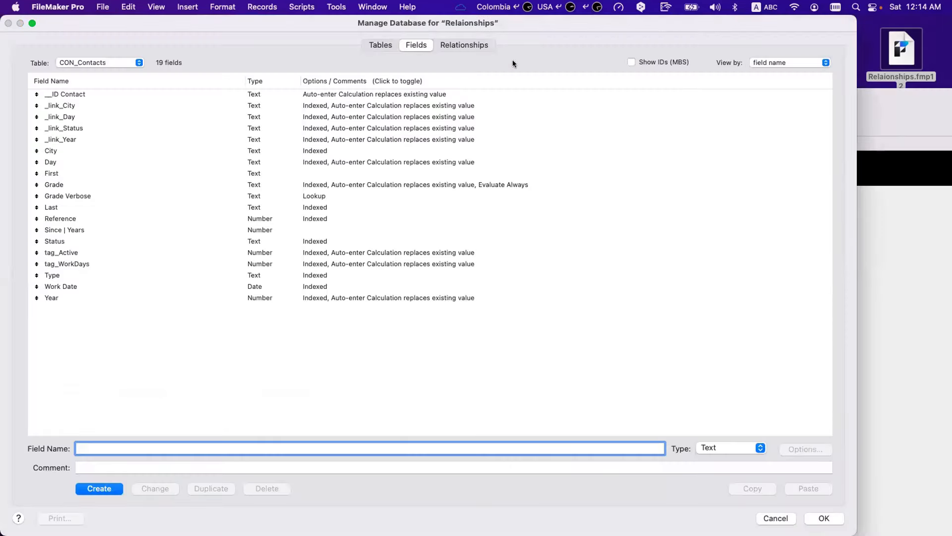
click(464, 44)
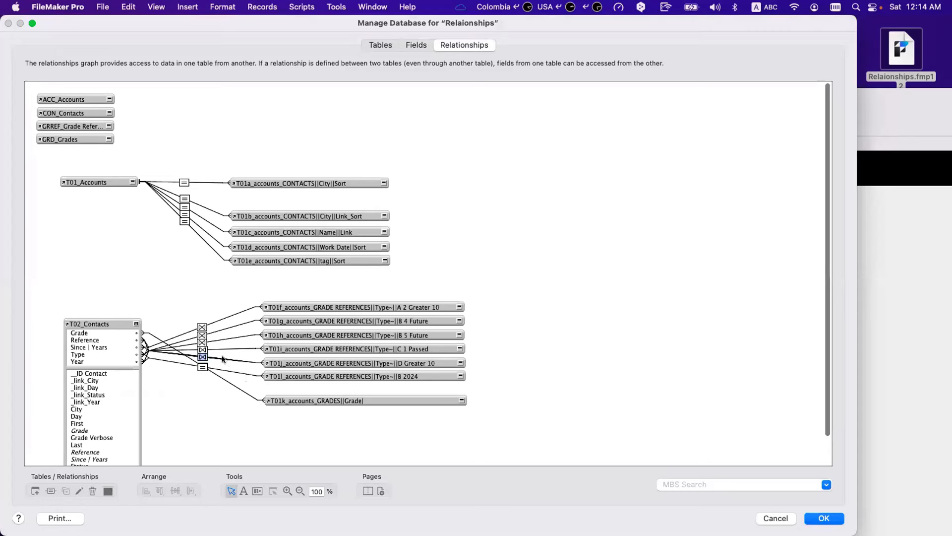
double_click(220, 358)
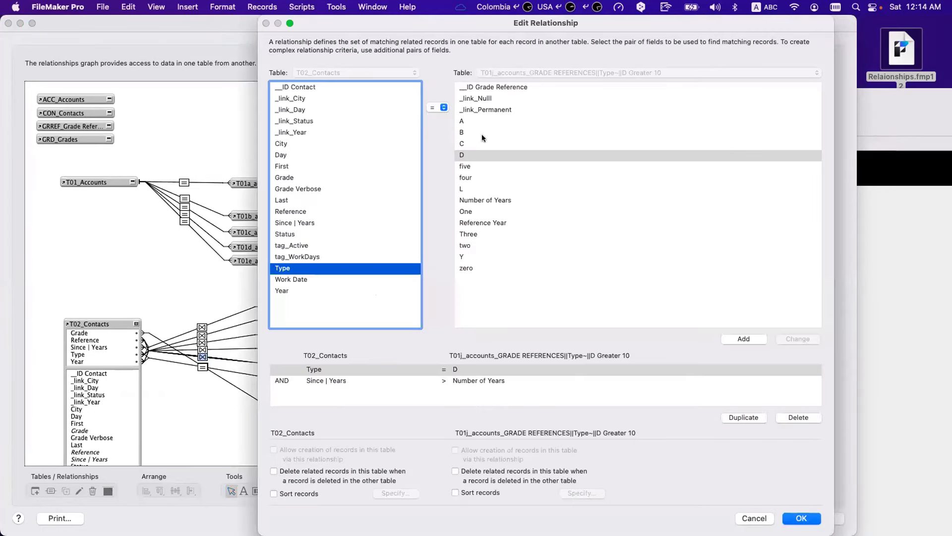
key(Return)
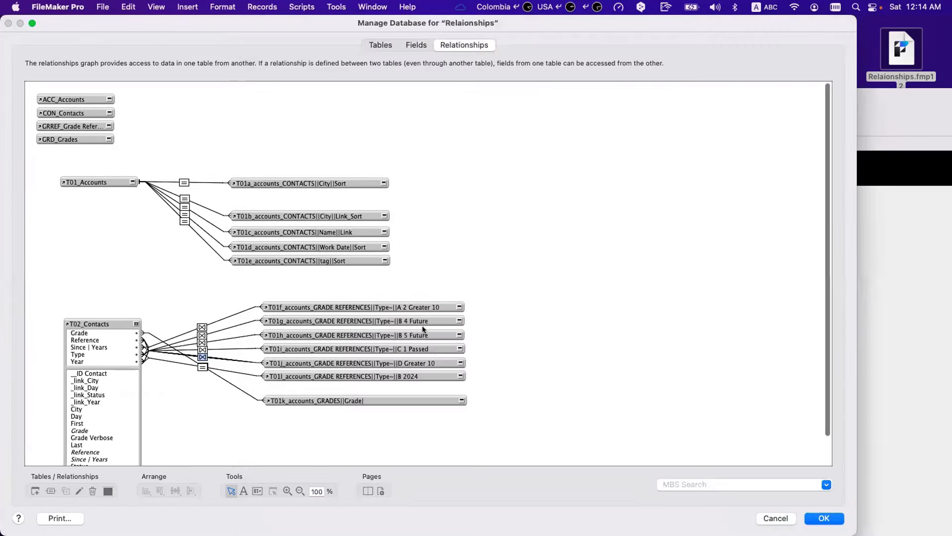
double_click(223, 350)
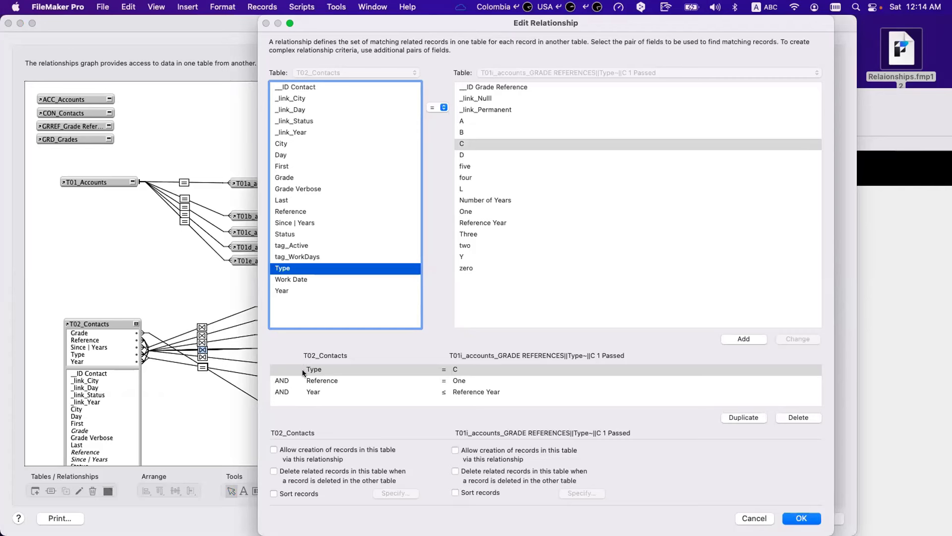
click(445, 391)
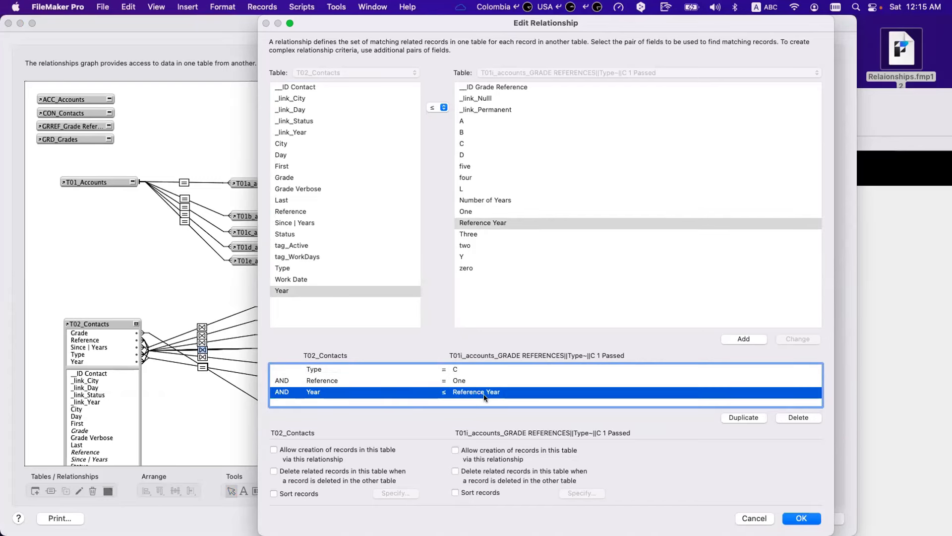
key(Return)
key(Return)
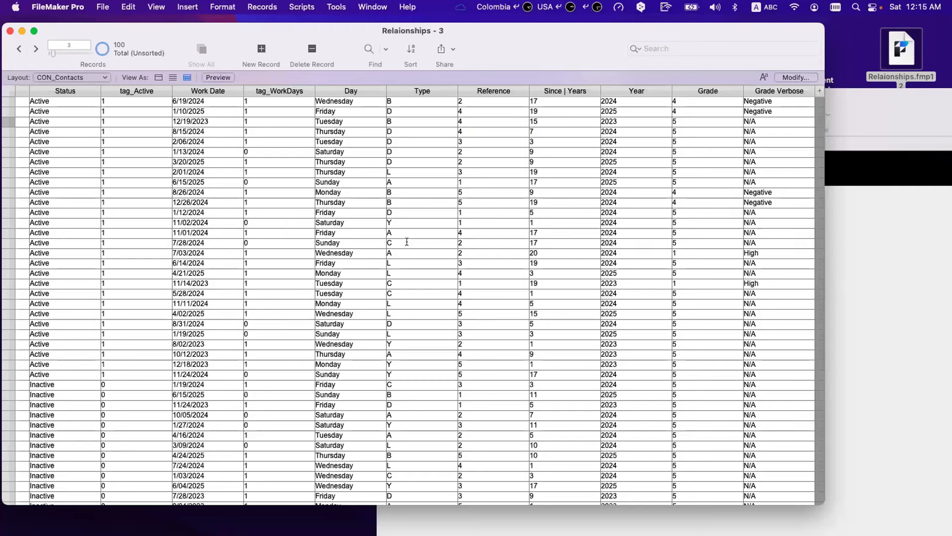
- Check the Type and Since | Years entries of the contact dated 7/28/2024
click(406, 242)
click(527, 243)
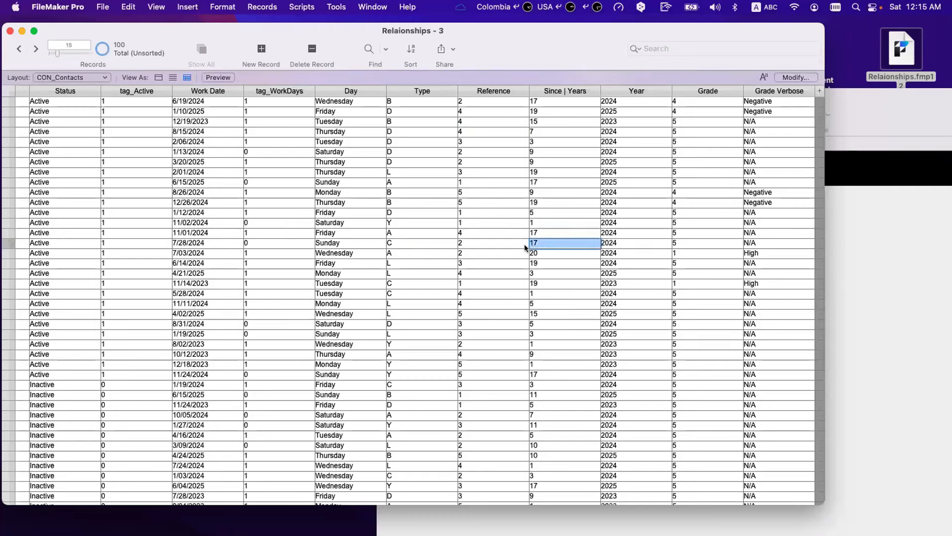
click(430, 242)
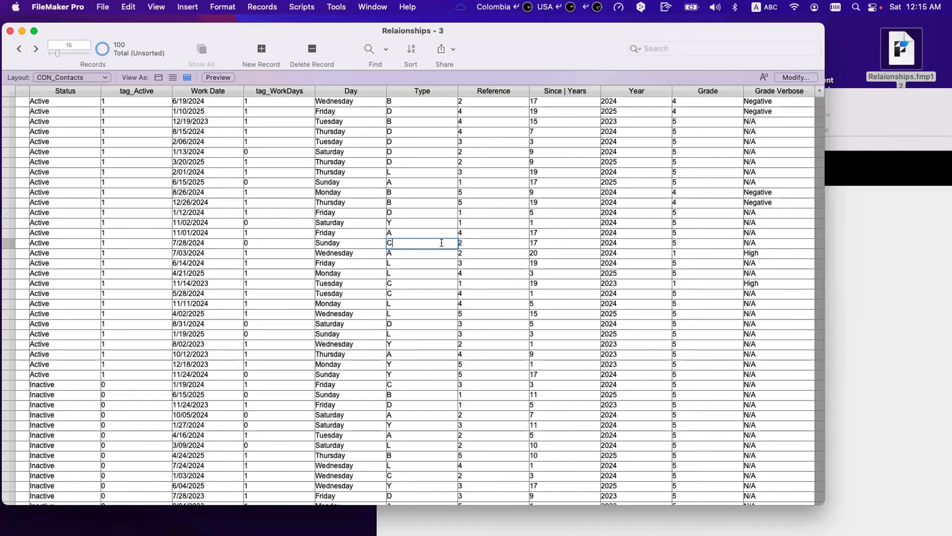
- Rename the B 2025 grade reference table occurrence to T01m_accounts_GRADE REFERENCES||Type~||C 2 Greater 10
key(super+shift+d)
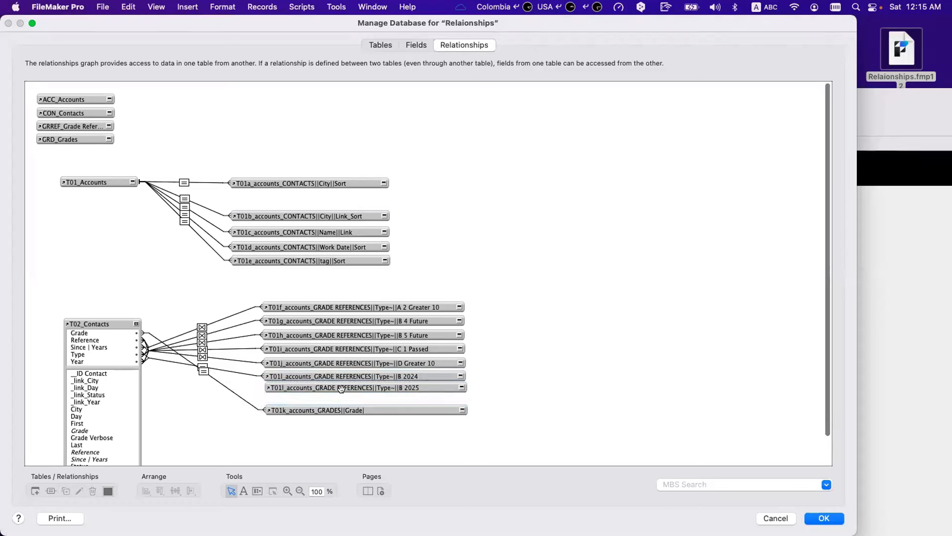
double_click(340, 387)
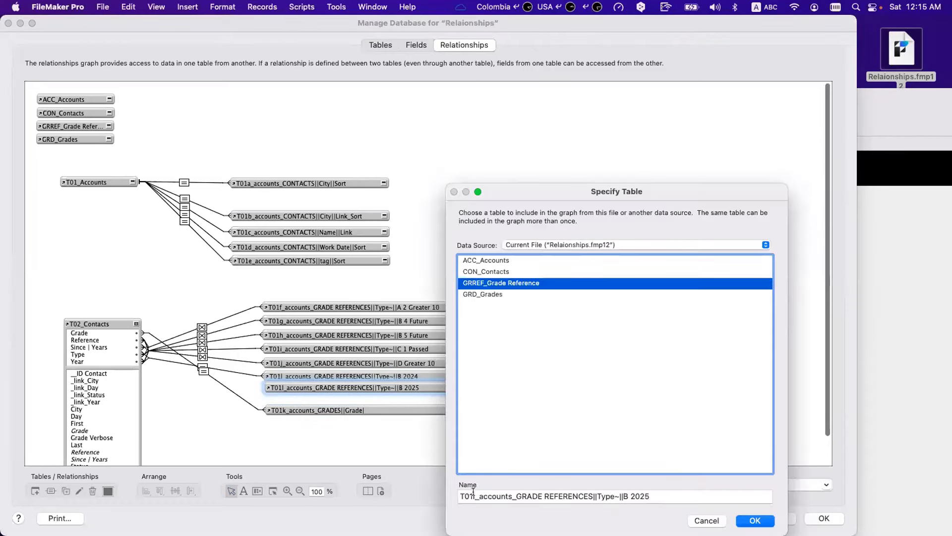
click(474, 492)
key(BackSpace)
text(m)
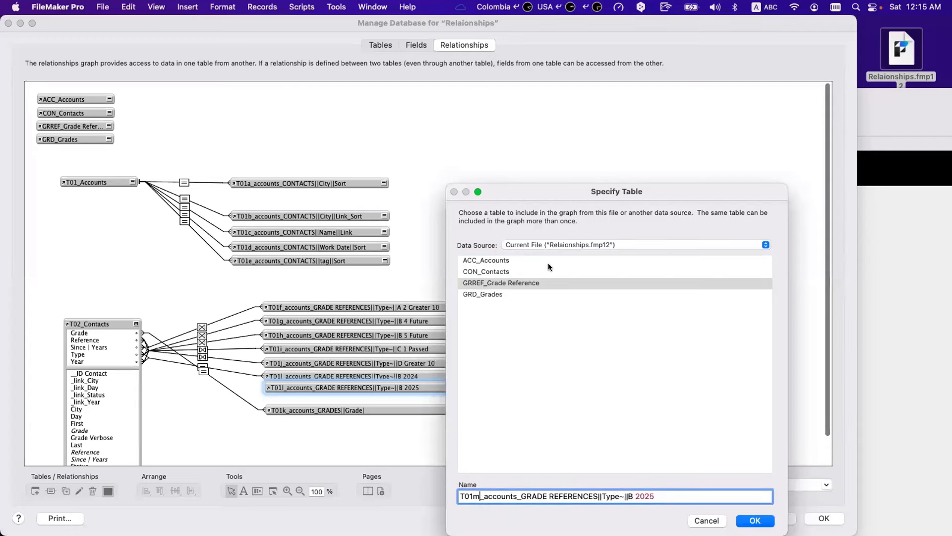
drag(507, 20, 374, 352)
drag(523, 186, 412, 93)
drag(516, 404, 555, 405)
text(C 2)
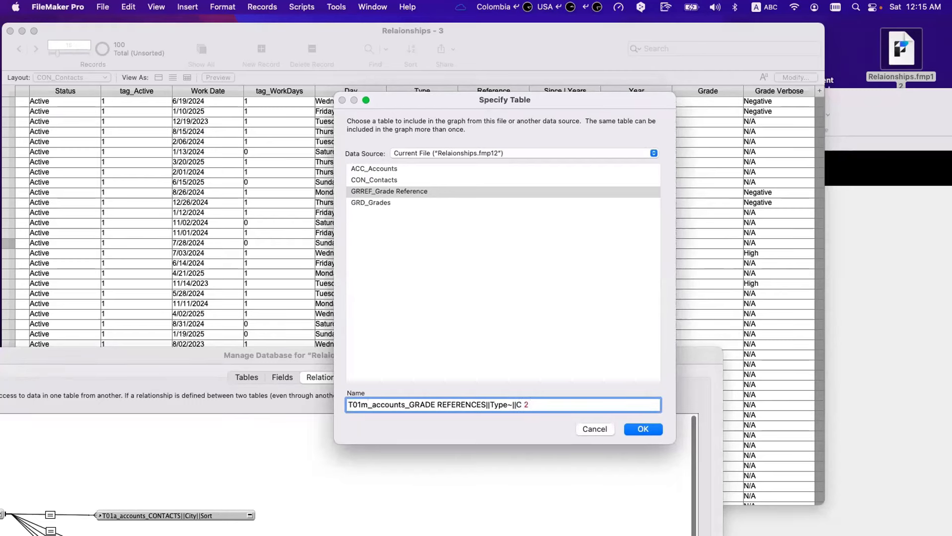
text( Greater 10)
drag(905, 96, 898, 63)
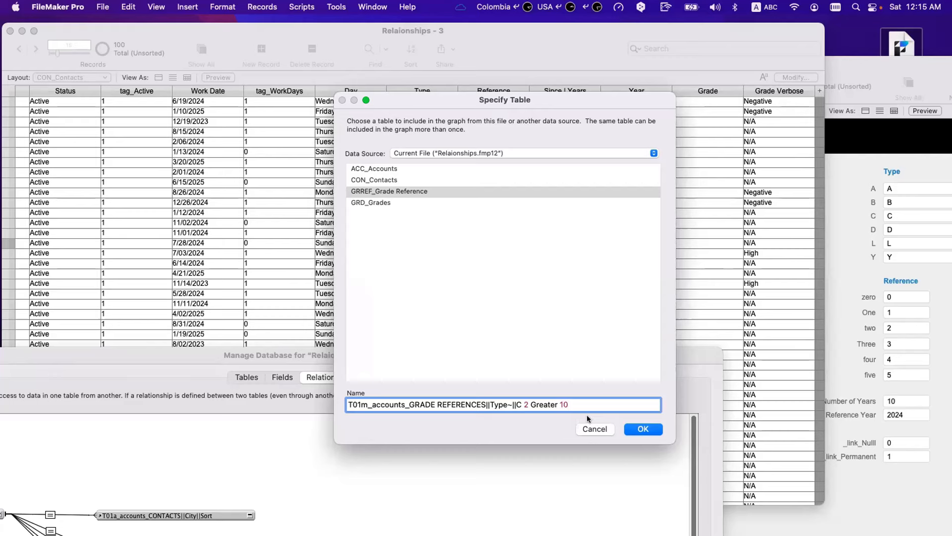
key(Return)
- Relate T02_Contacts to the C 2 Greater 10 occurrence by matching Type to C and Reference to two
drag(230, 353, 292, 172)
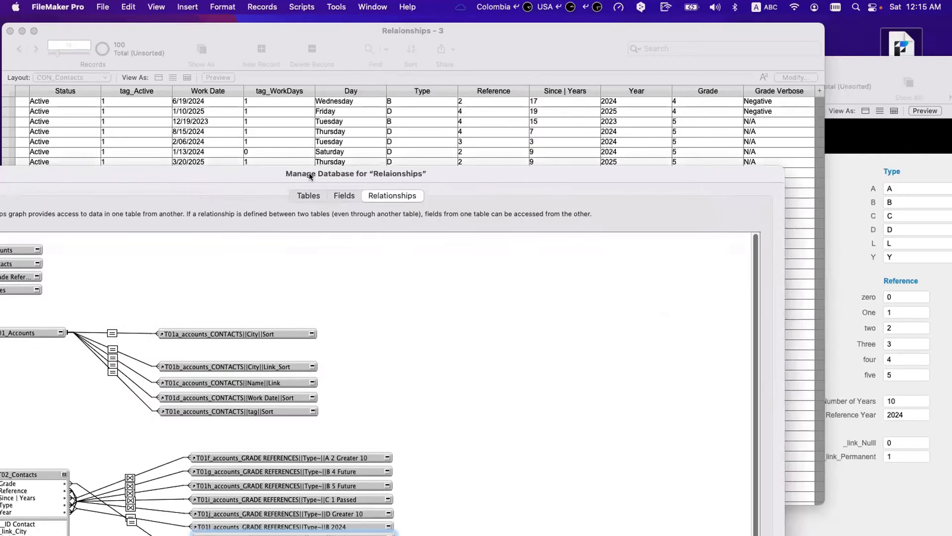
drag(309, 173, 425, 107)
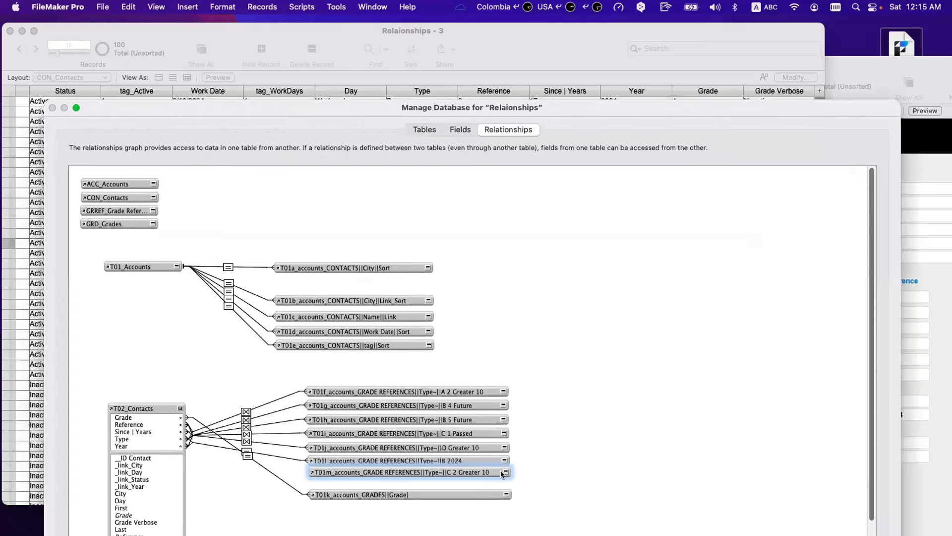
click(505, 472)
scroll(201, 481, down, 2)
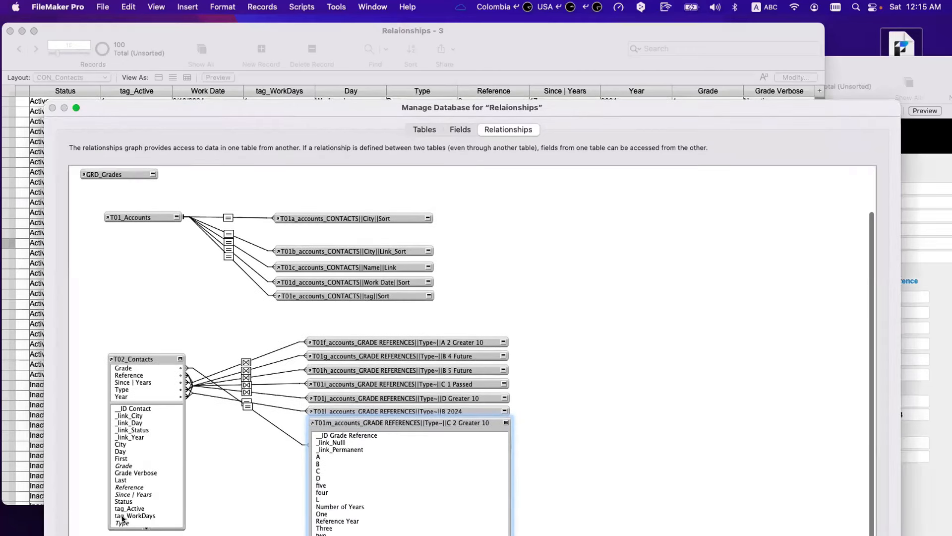
drag(122, 523, 318, 472)
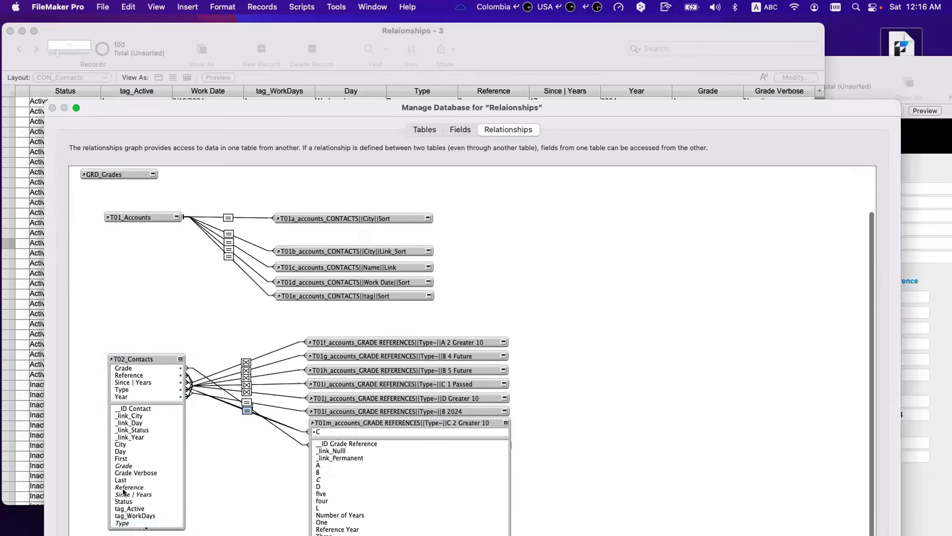
mouse_move(128, 488)
mouse_down()
mouse_move(310, 504)
mouse_move(314, 511)
mouse_move(292, 519)
mouse_up()
drag(259, 111, 256, 67)
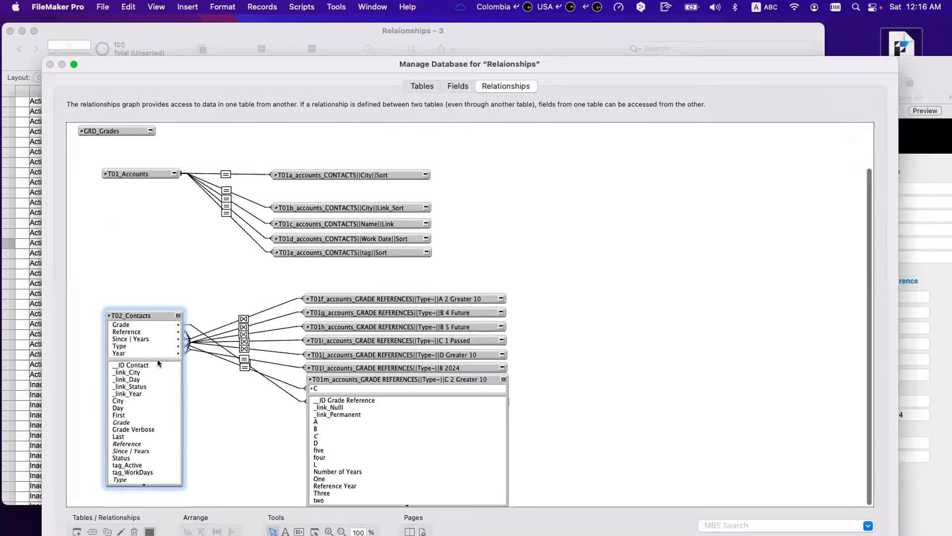
drag(128, 443, 317, 500)
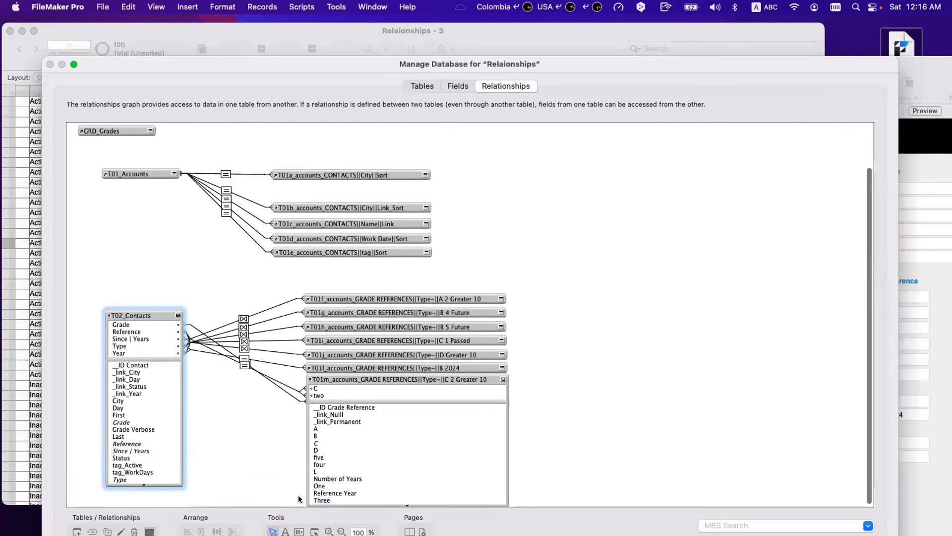
click(282, 389)
double_click(283, 391)
key(Return)
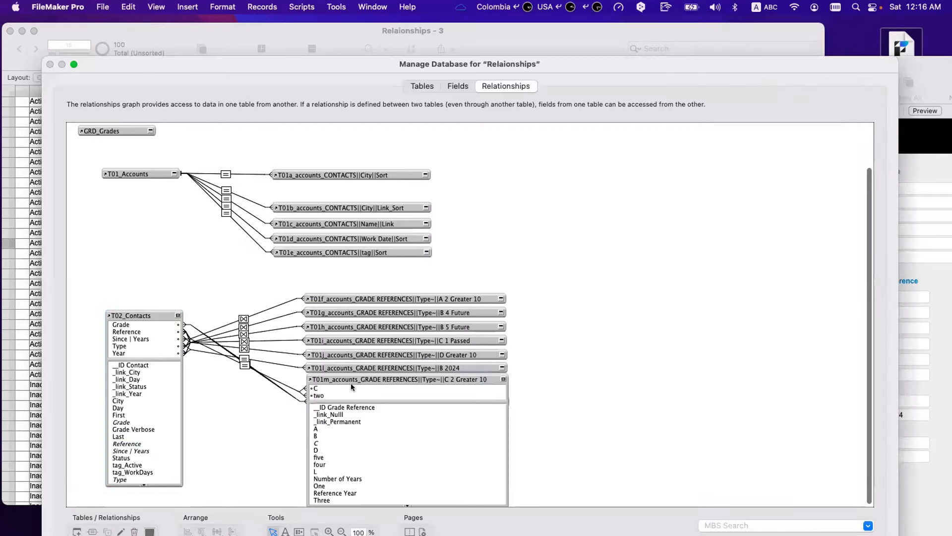
click(502, 379)
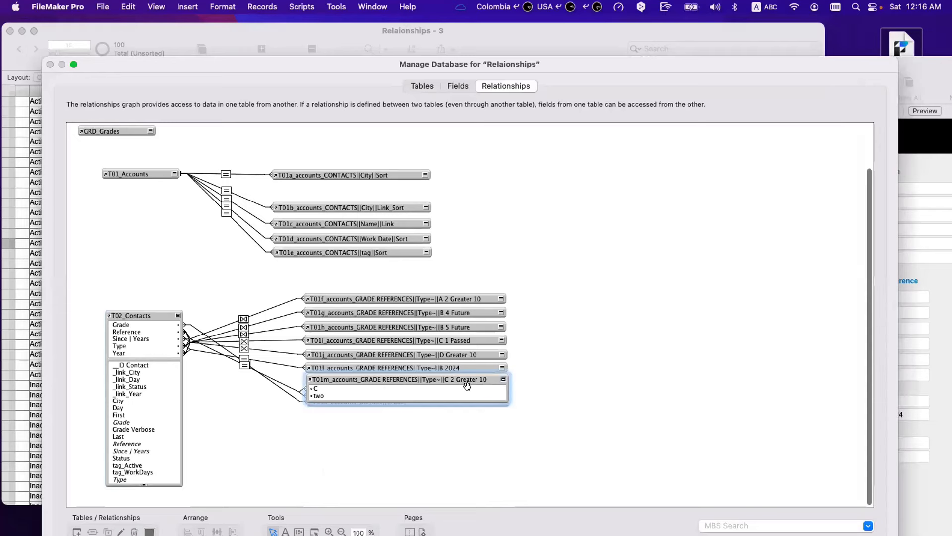
- Add the criterion Since | Years > Number of Years to the relationship between T02_Contacts and C 2 Greater 10
double_click(292, 383)
click(336, 368)
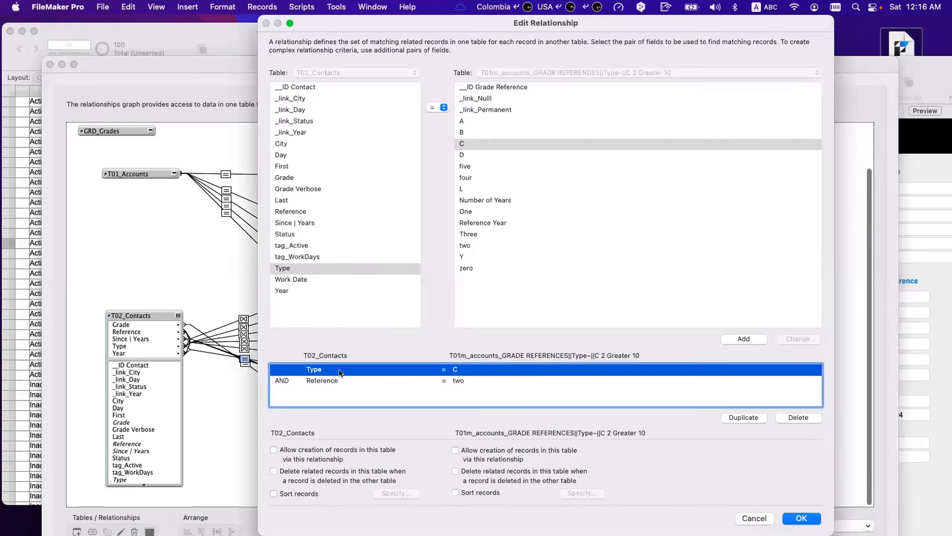
click(337, 377)
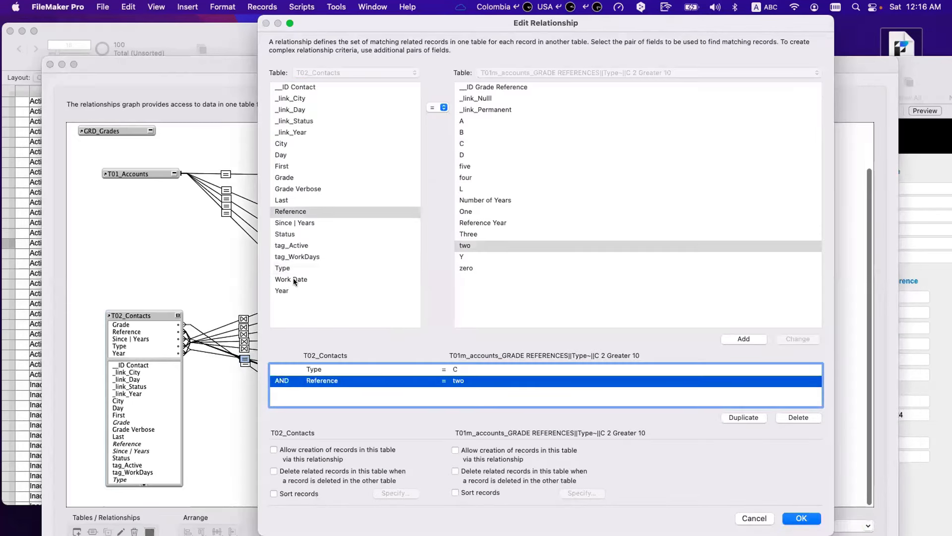
click(297, 222)
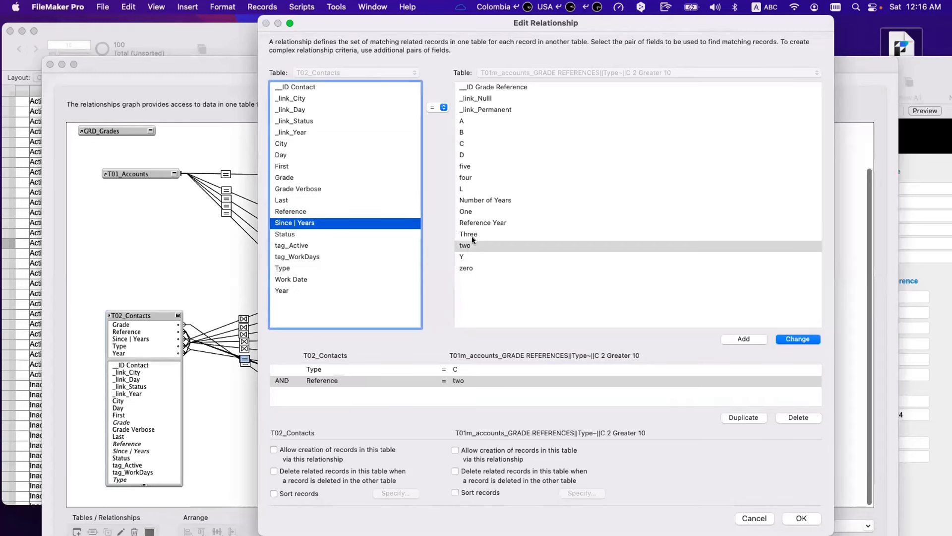
click(487, 200)
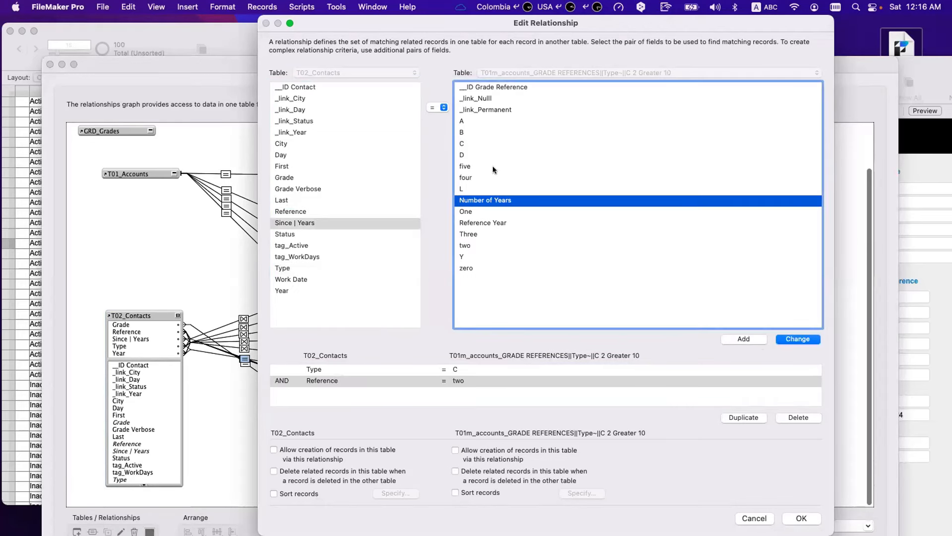
click(437, 108)
click(434, 155)
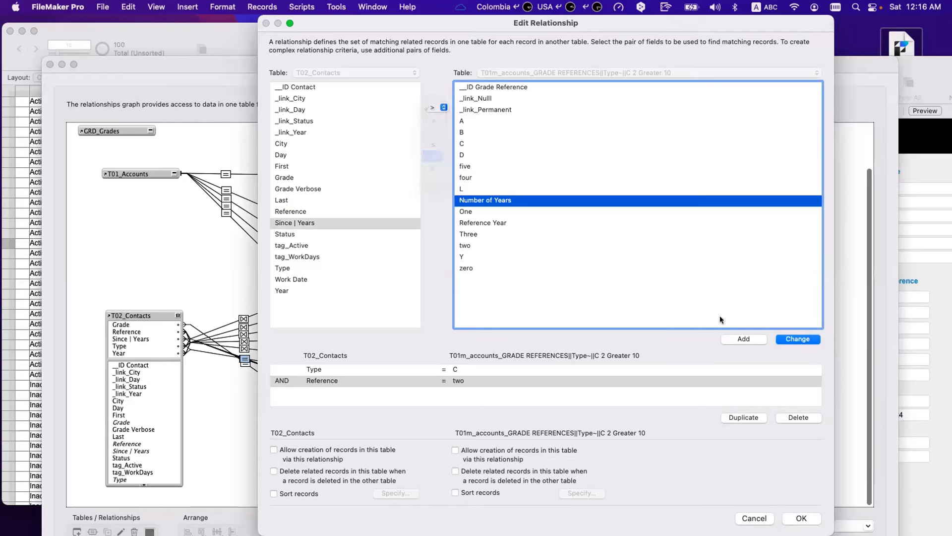
click(741, 337)
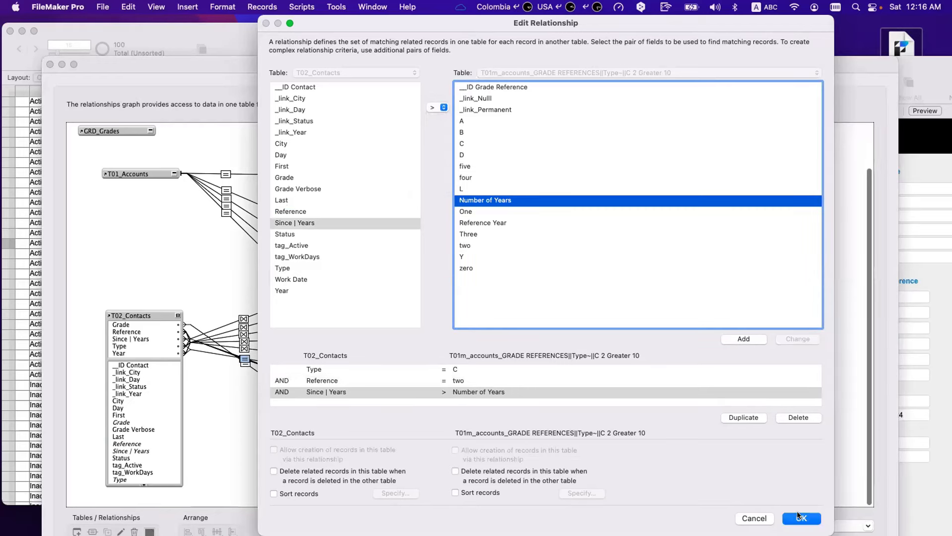
click(799, 518)
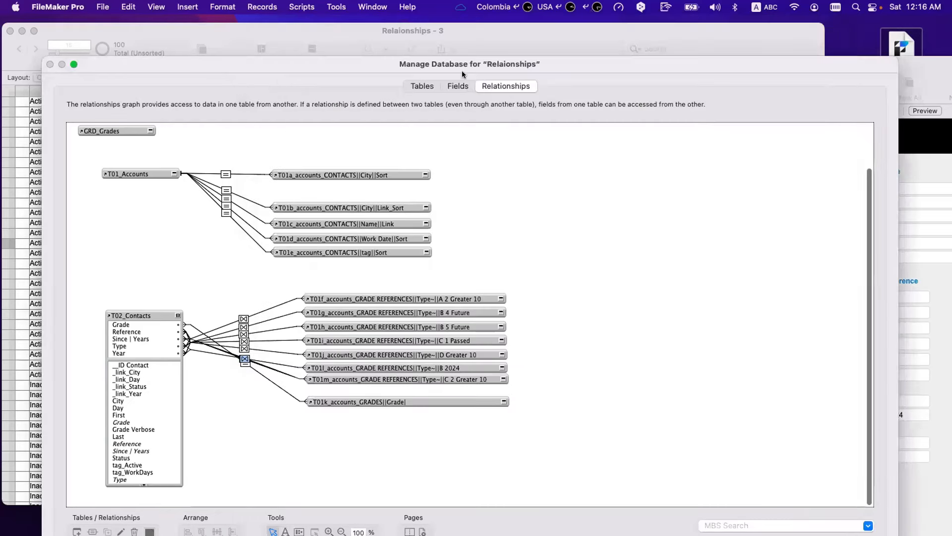
- Add a Case line to the contacts Grade calculation returning 1 for C 2 Greater 10::_link_Permanent, and save the database changes
drag(462, 74, 531, 331)
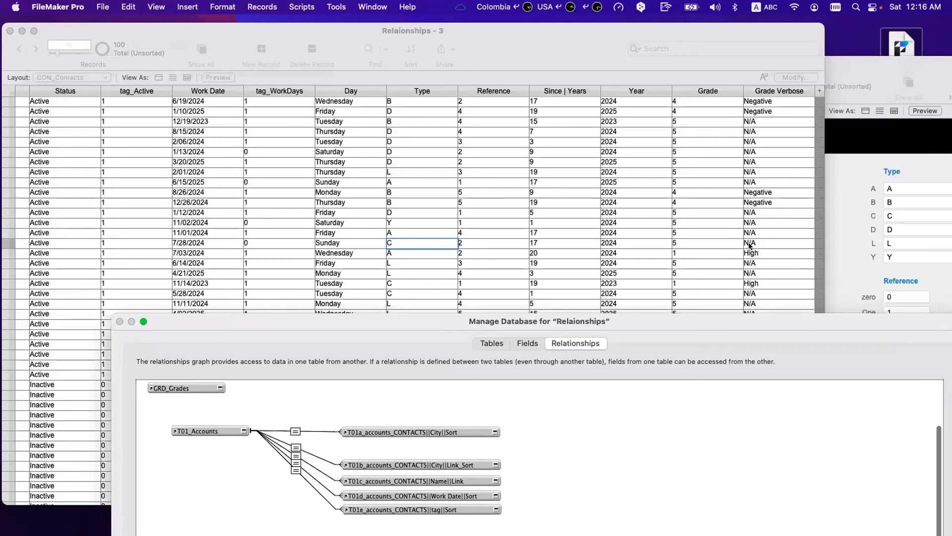
drag(415, 320, 342, 75)
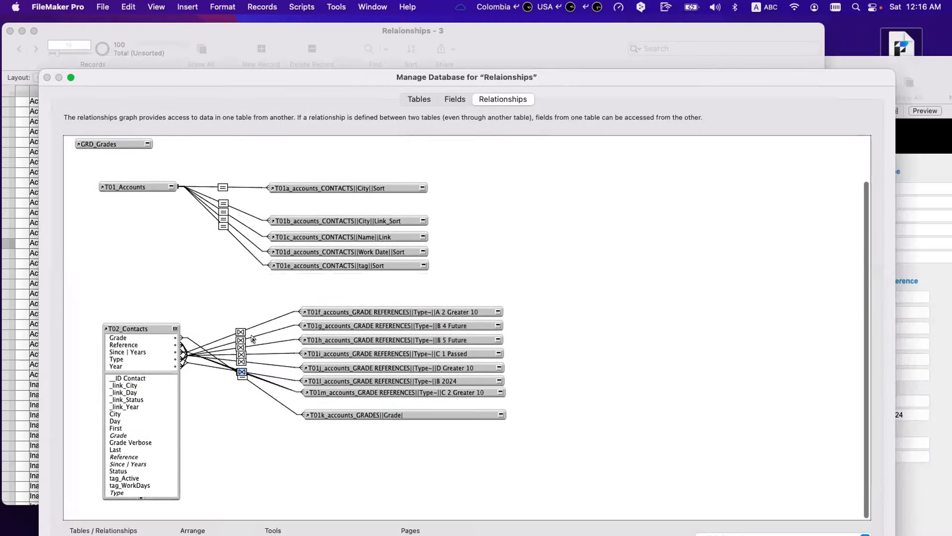
click(451, 98)
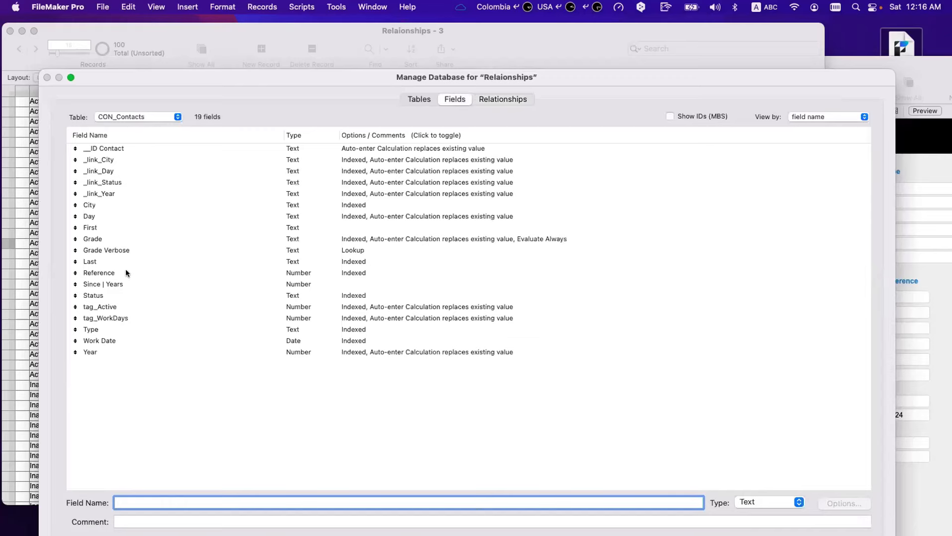
double_click(109, 240)
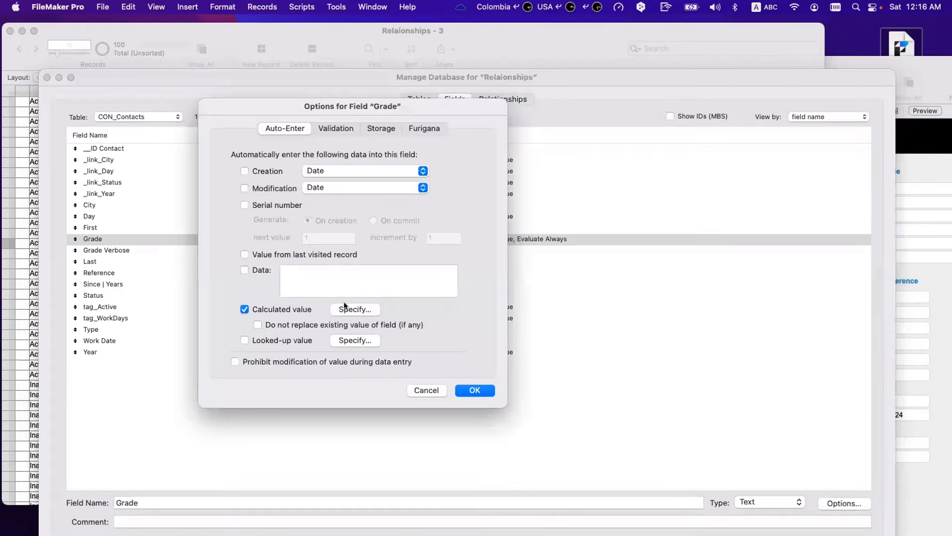
click(354, 309)
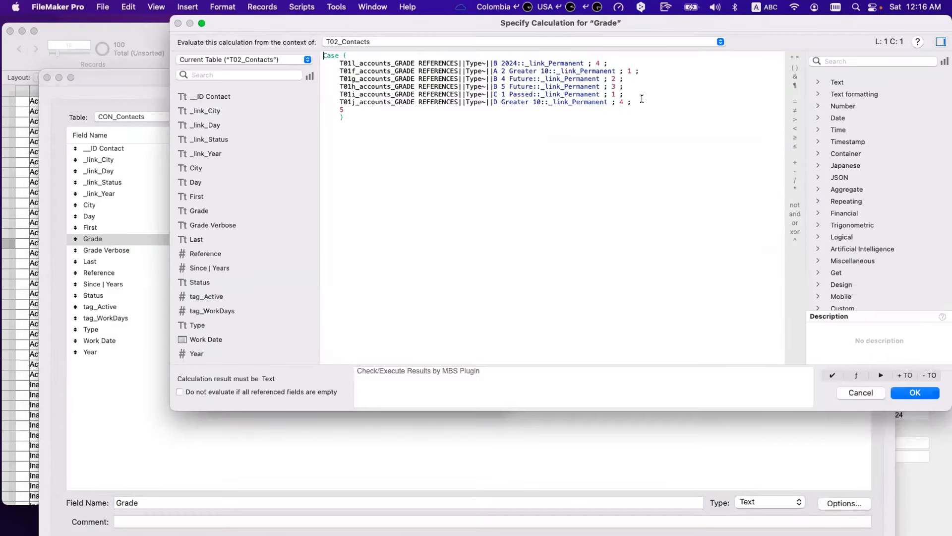
click(641, 98)
key(Return)
click(219, 59)
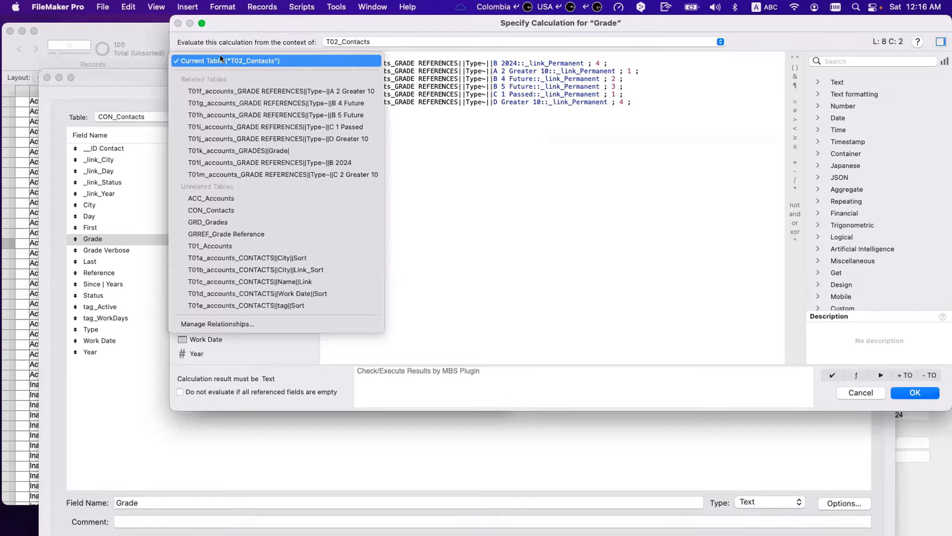
click(225, 174)
double_click(231, 126)
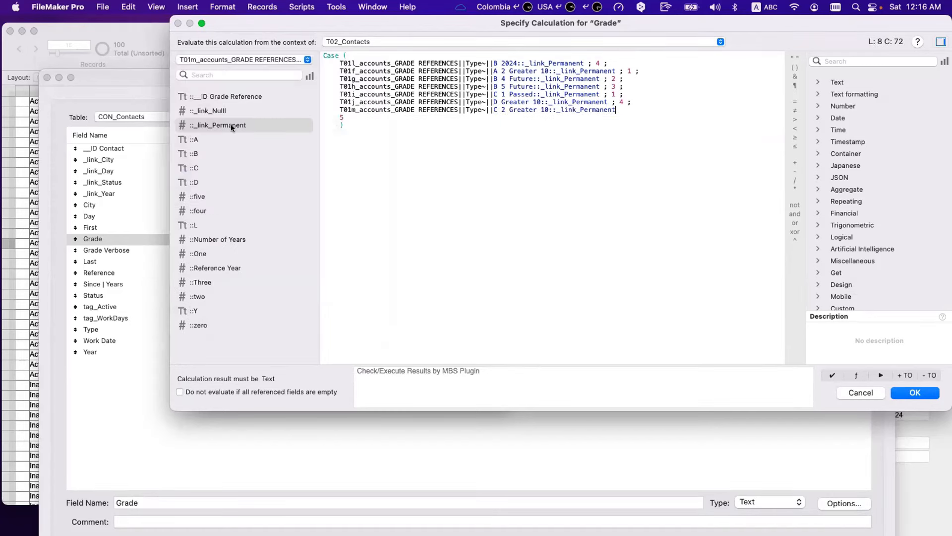
text(; 1 ;)
key(KP_Enter)
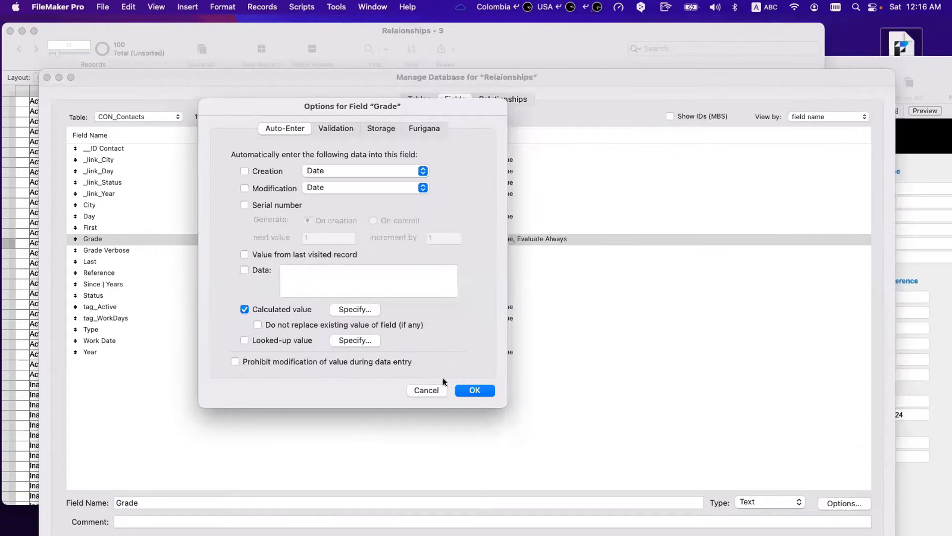
click(484, 390)
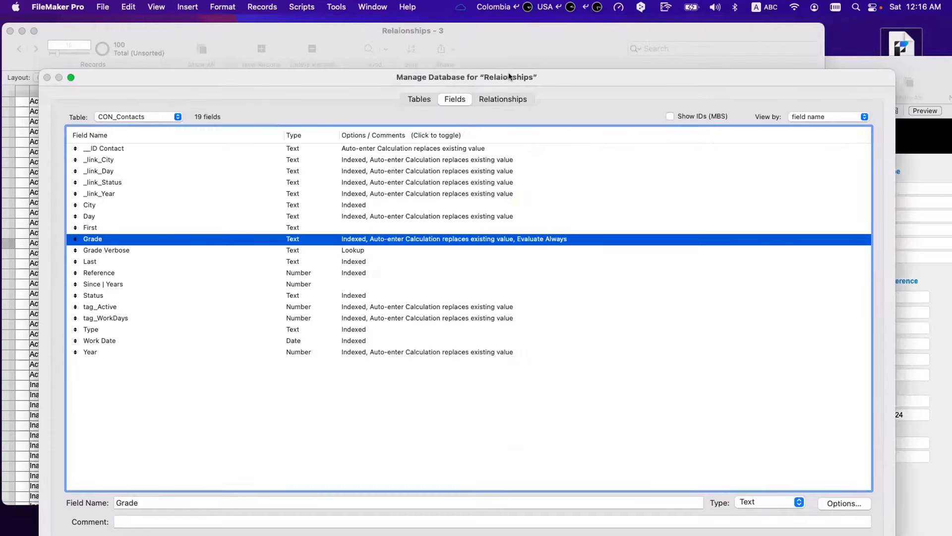
drag(516, 77, 470, 23)
click(815, 519)
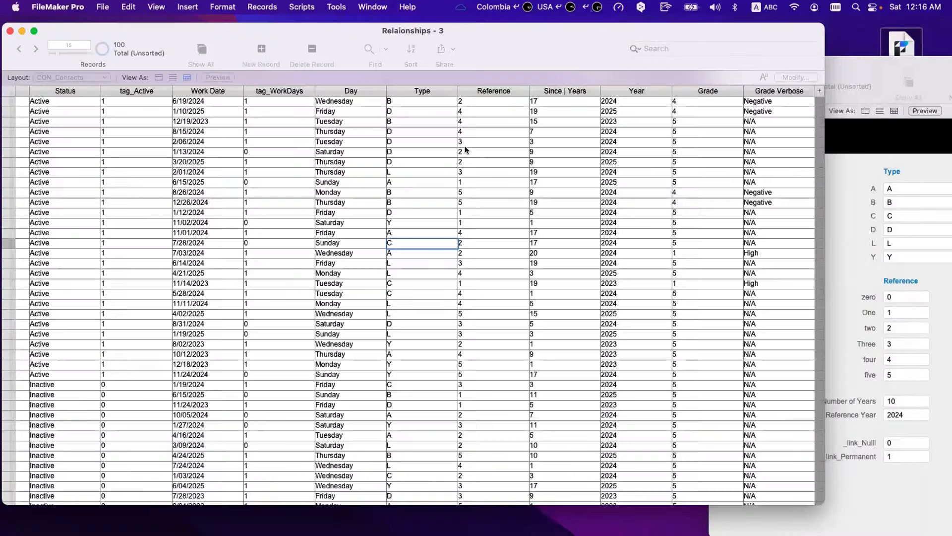
- Replace Type in all contacts with its own calculated value to refresh the grades, and check Grade Verbose for 7/28/2024
click(395, 240)
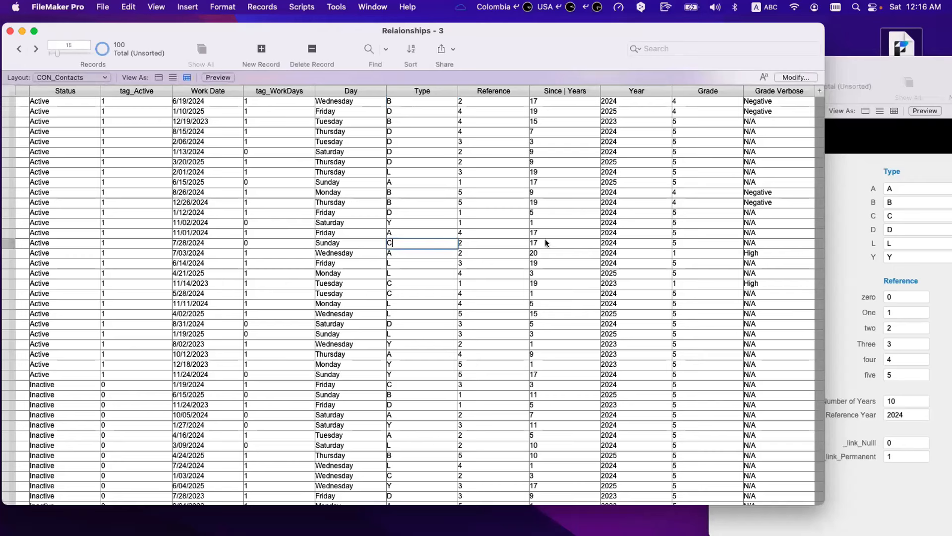
click(397, 99)
key(super+equal)
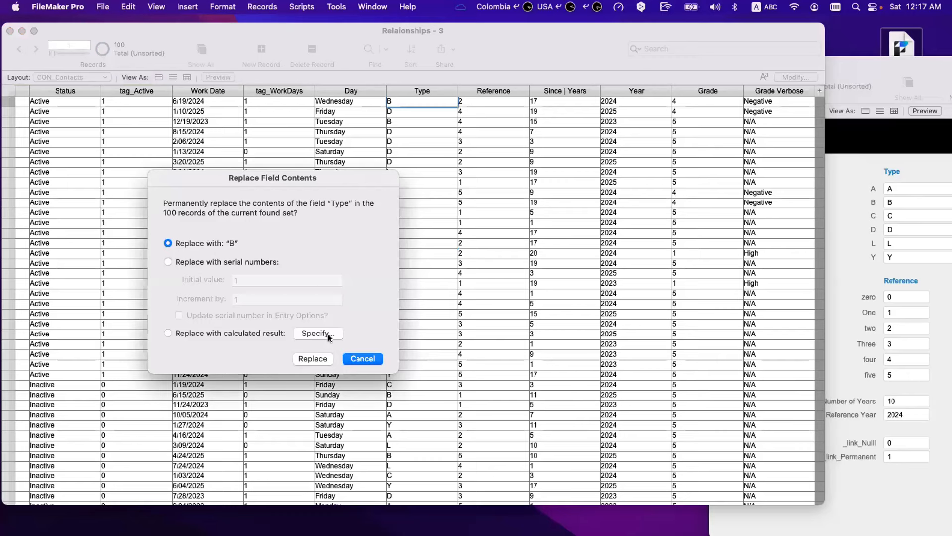
click(328, 334)
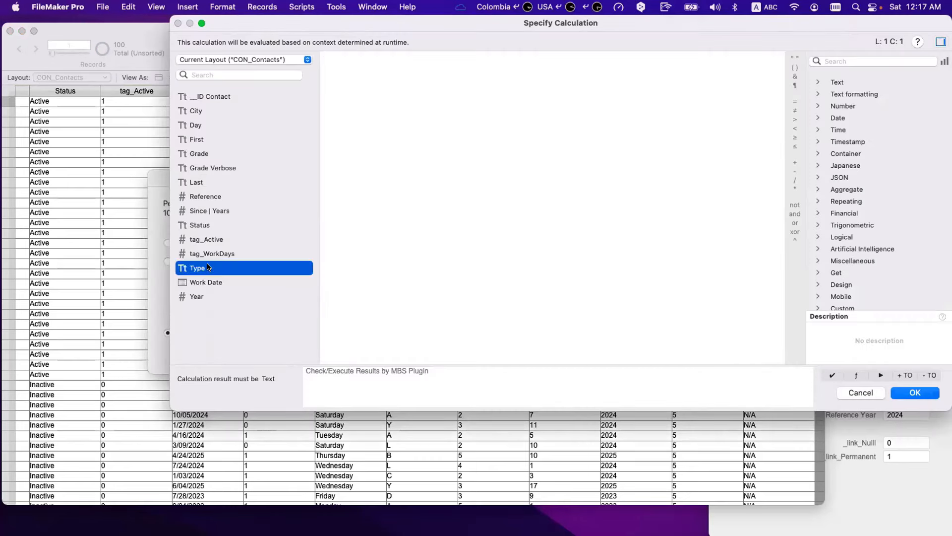
double_click(206, 267)
click(915, 392)
click(313, 358)
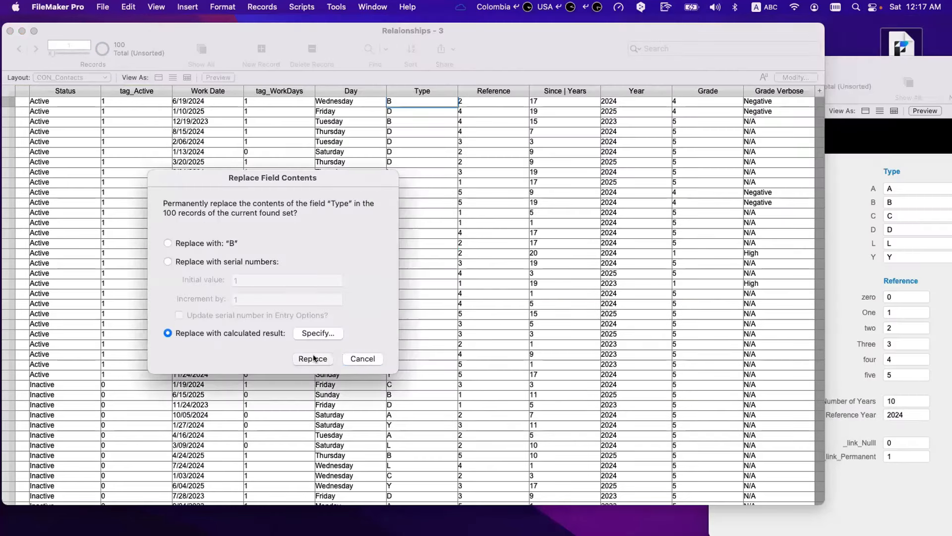
click(782, 239)
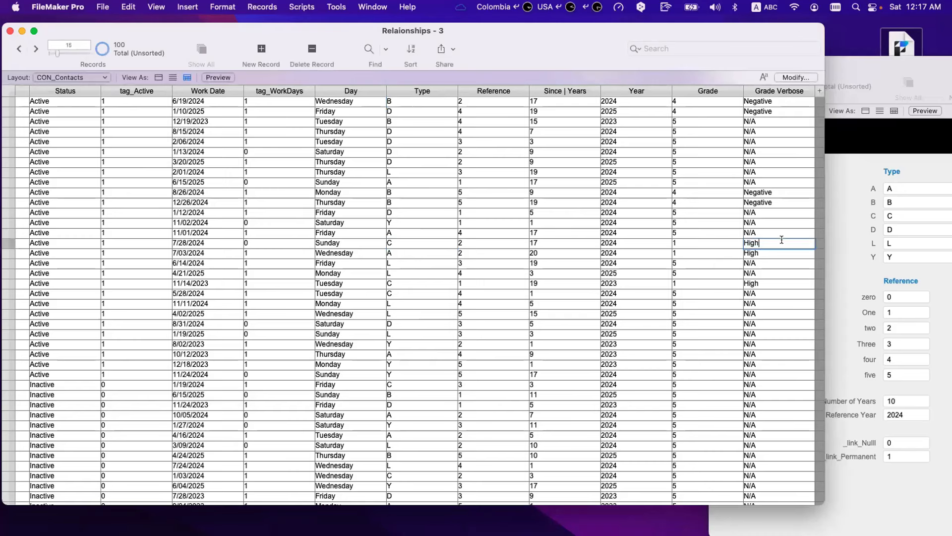
- Check the Type, Reference, Since | Years and Grade Verbose values of the 7/28/2024 contact
click(441, 240)
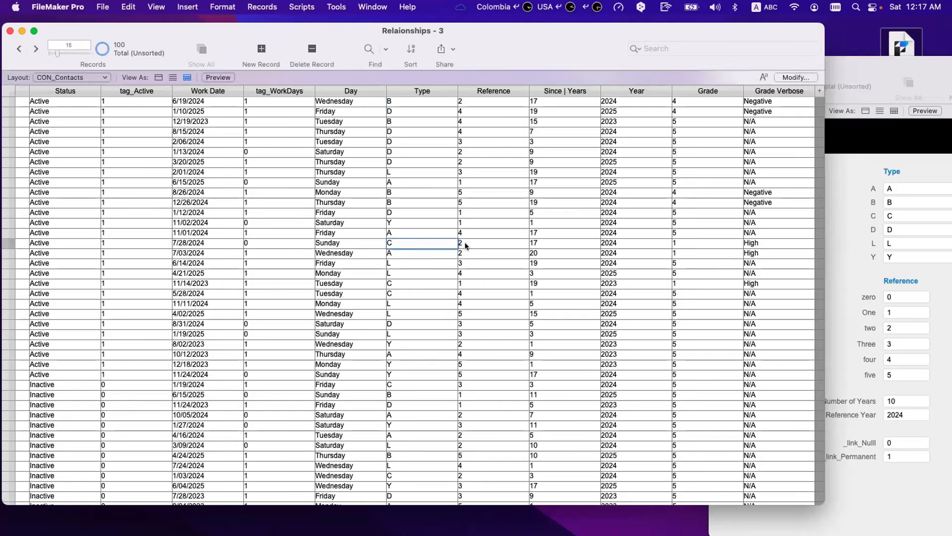
click(465, 242)
click(544, 243)
click(758, 243)
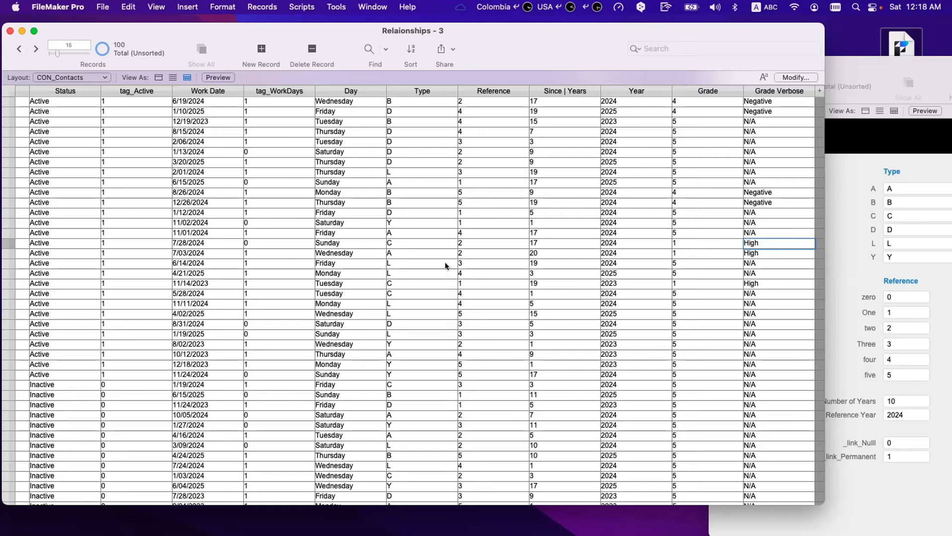
- Bring the grade reference window into full view and review its separate Type and Reference fields
click(900, 67)
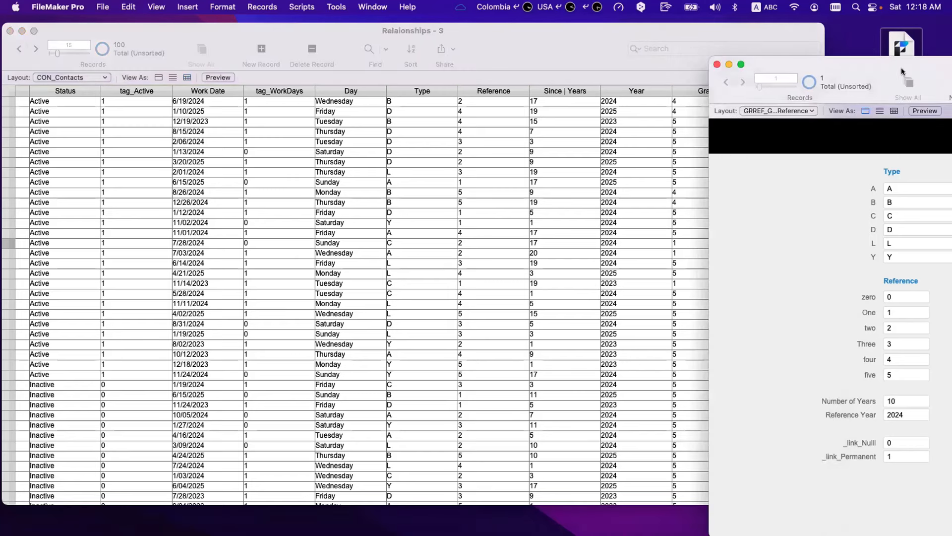
drag(901, 67, 597, 67)
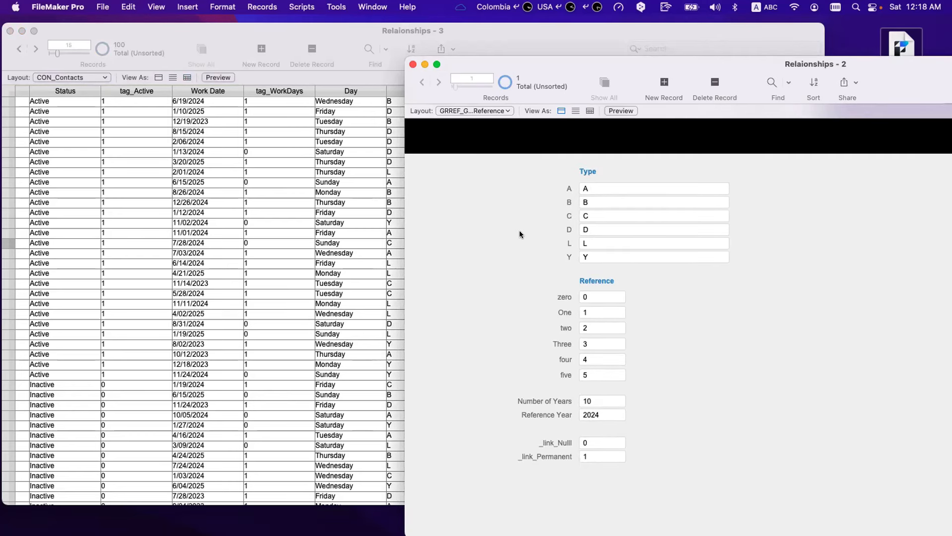
click(599, 187)
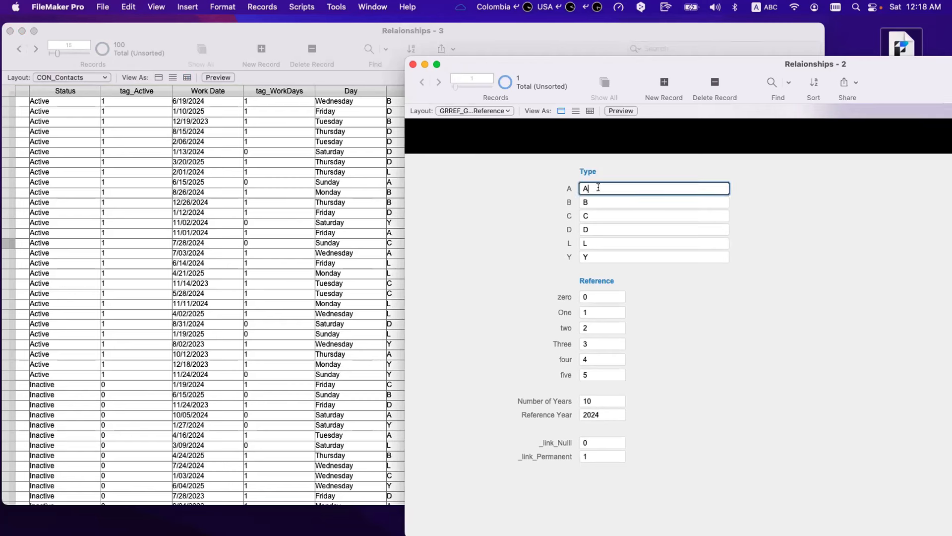
click(602, 292)
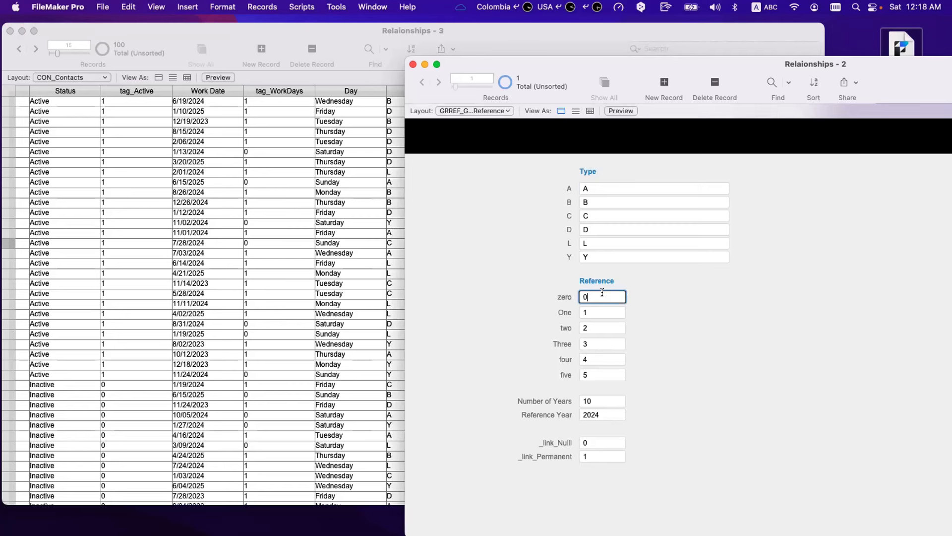
click(591, 191)
click(615, 311)
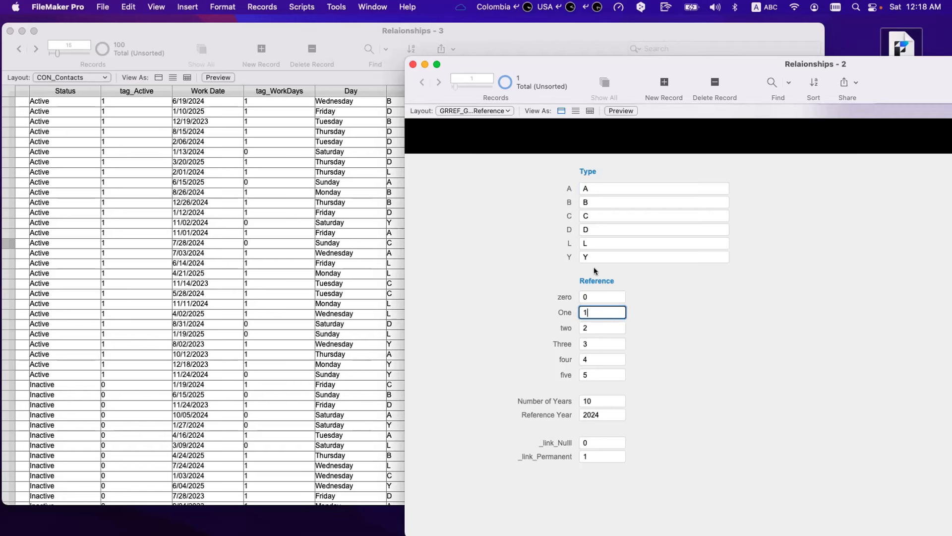
click(546, 318)
- Create a new table named GRREF_Grade Reference 2 in the database definition
key(super+shift+d)
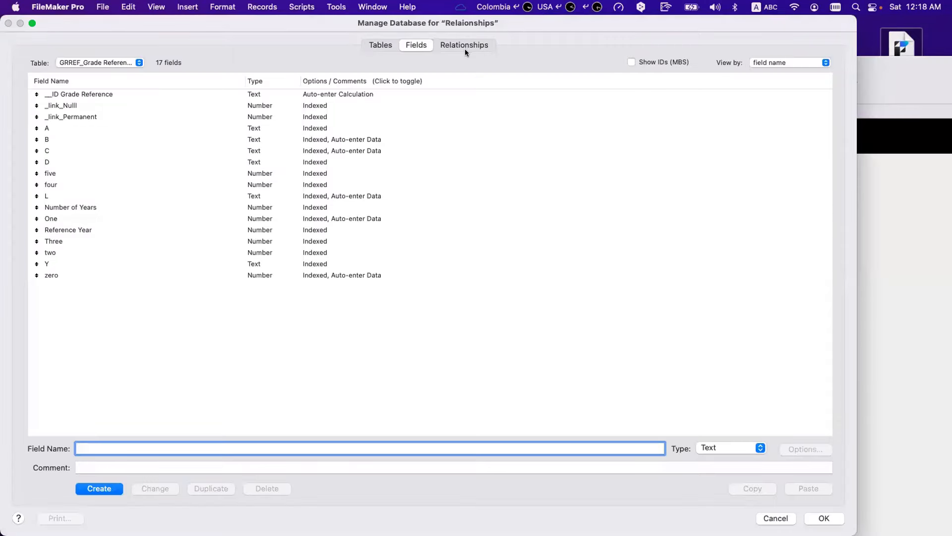
click(382, 48)
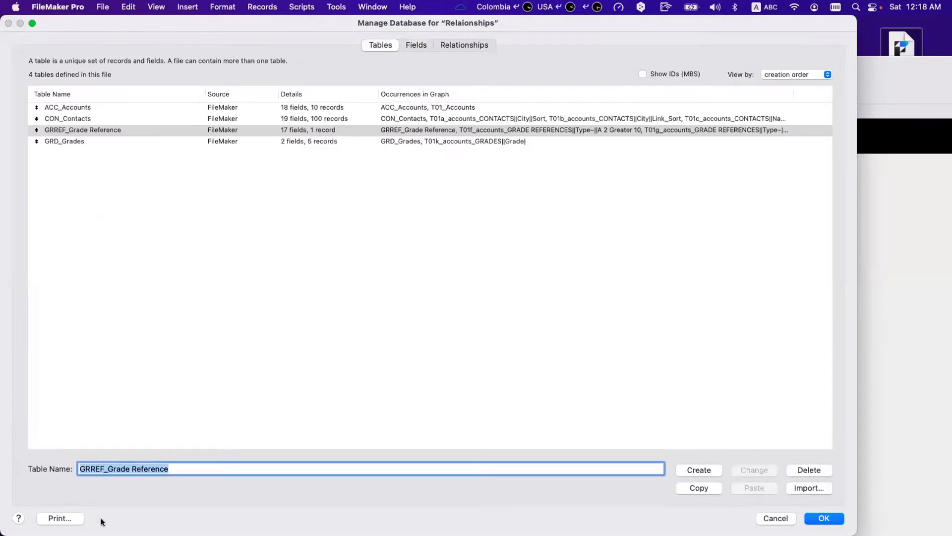
click(176, 468)
text(2)
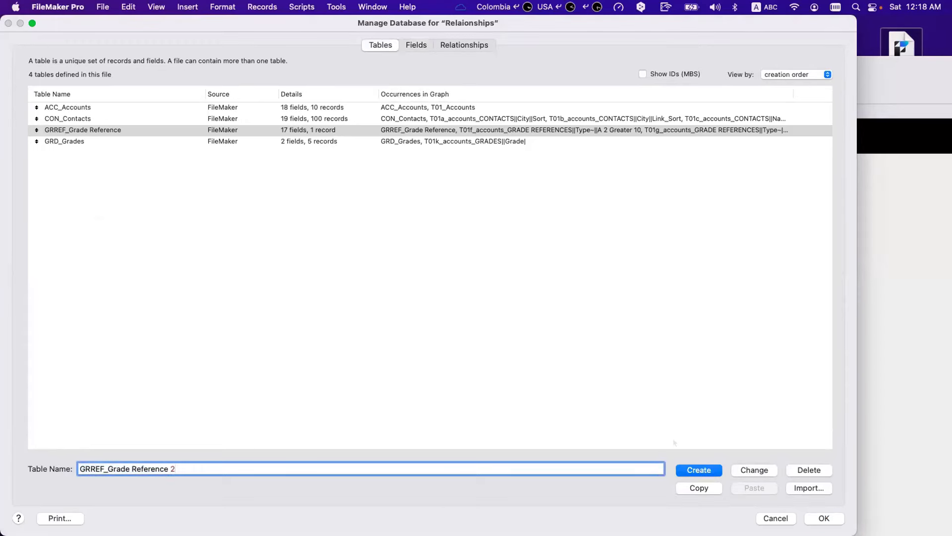
click(717, 468)
key(super+a)
key(BackSpace)
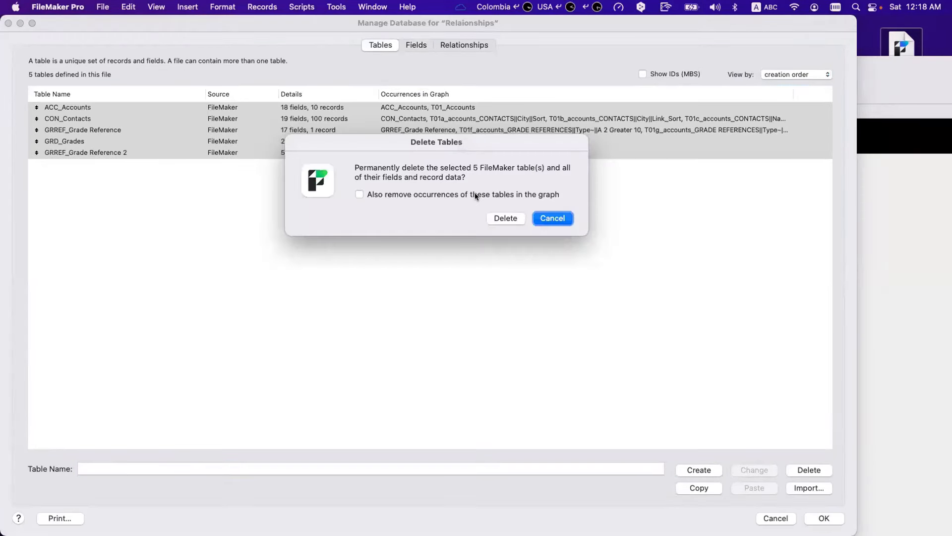
click(548, 219)
- Delete all the default fields from the GRREF_Grade Reference 2 table
click(416, 45)
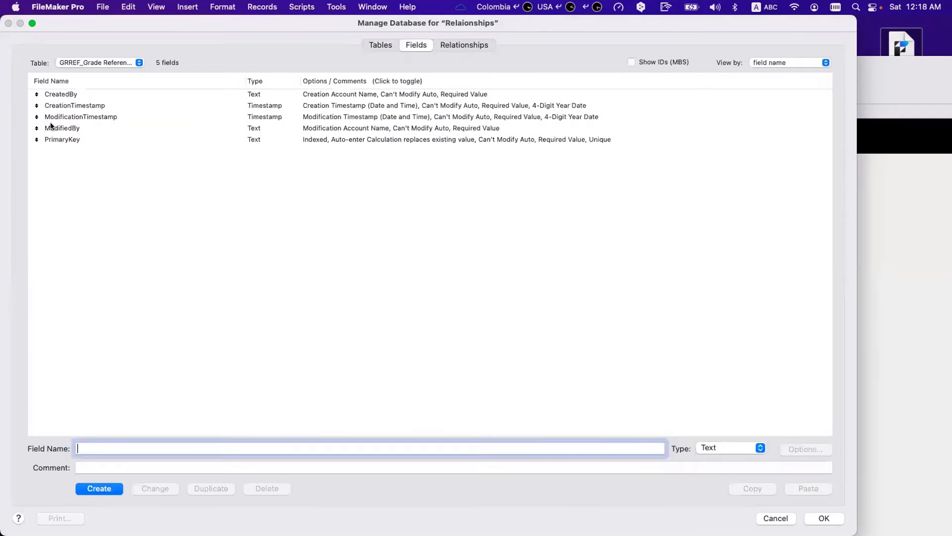
click(91, 157)
key(super+a)
key(BackSpace)
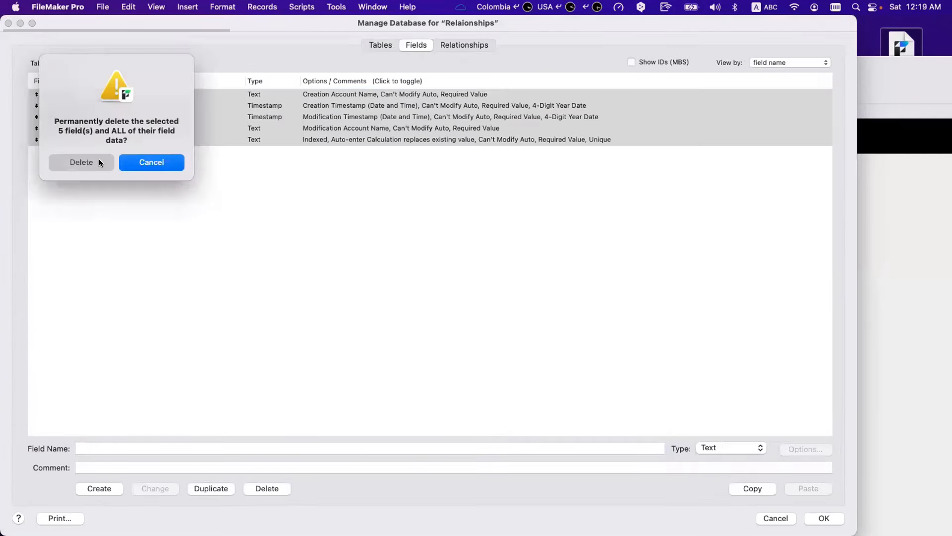
click(99, 162)
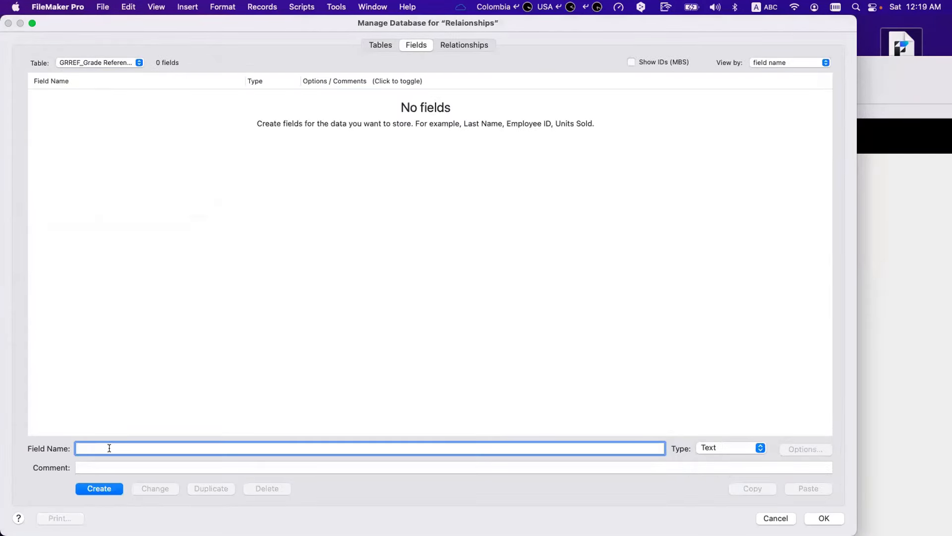
- Create the text fields Type, Reference and Years in GRREF_Grade Reference 2
text(Type)
click(96, 489)
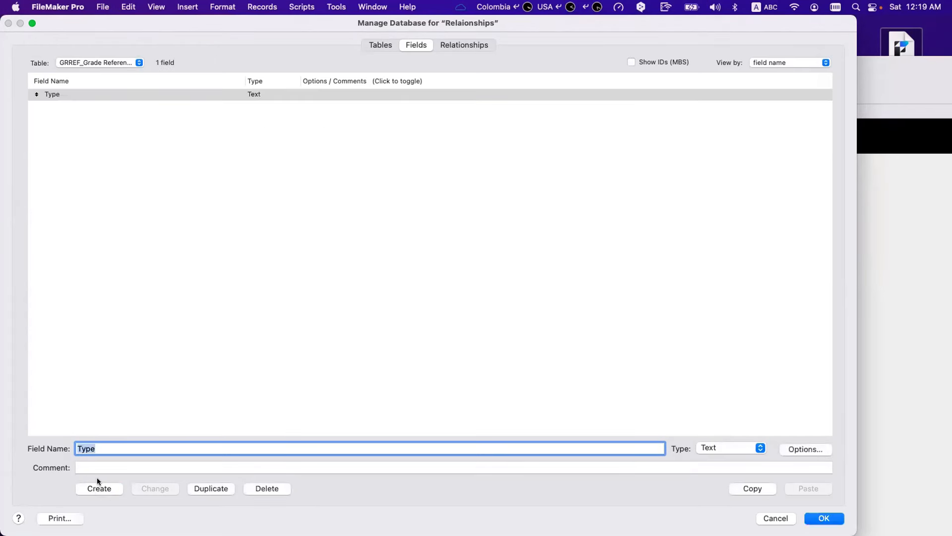
text(Refere)
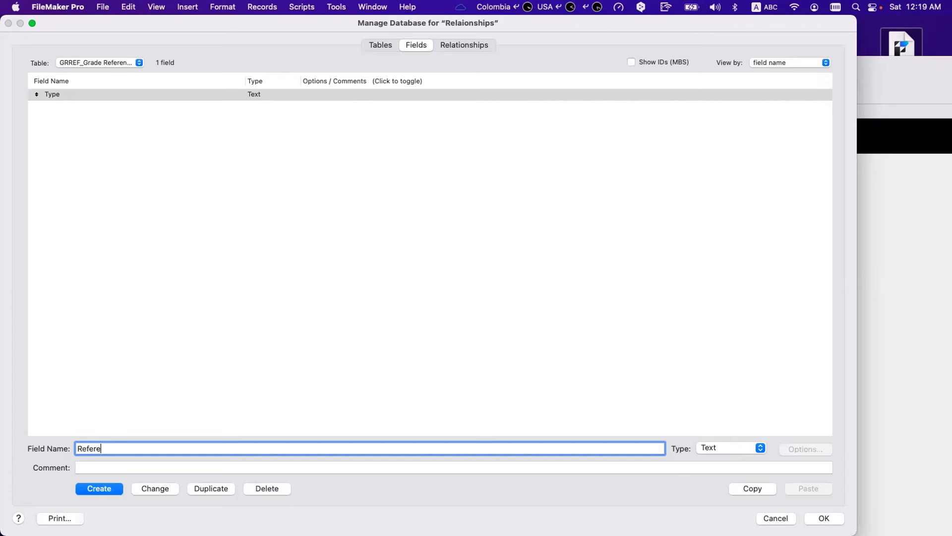
text(nce)
click(97, 490)
text(Years)
click(100, 487)
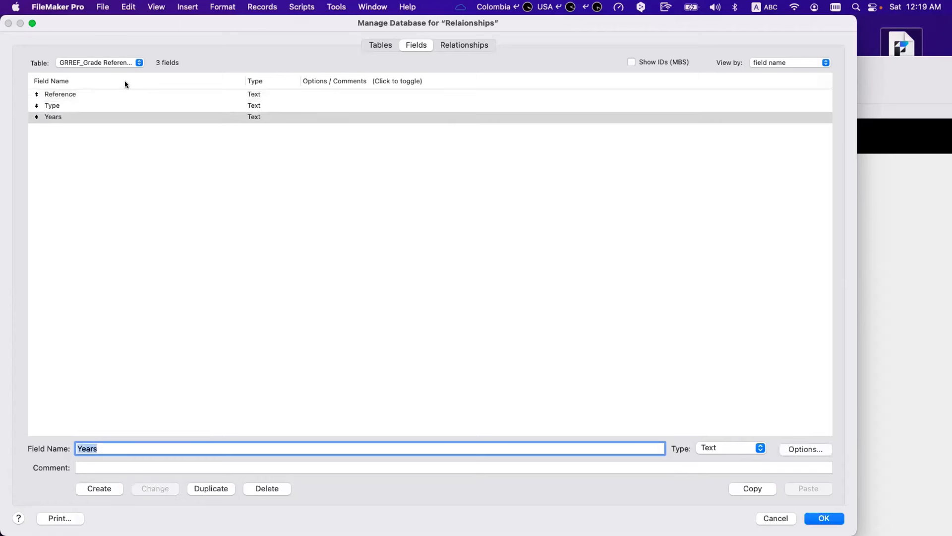
- Compare with the original GRREF_Grade Reference fields, add a text field Since to GRREF_Grade Reference 2, and save the database changes
click(114, 63)
click(100, 141)
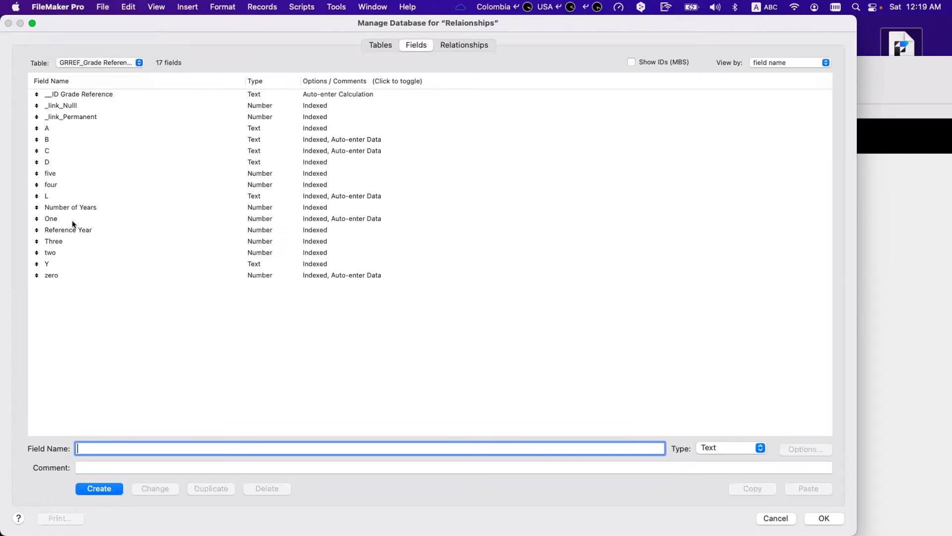
click(79, 62)
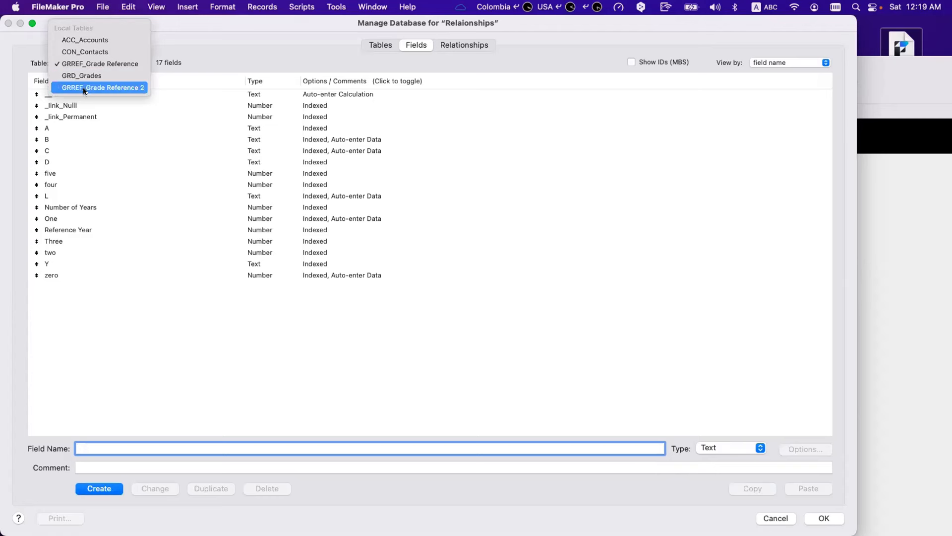
click(82, 87)
text(Since)
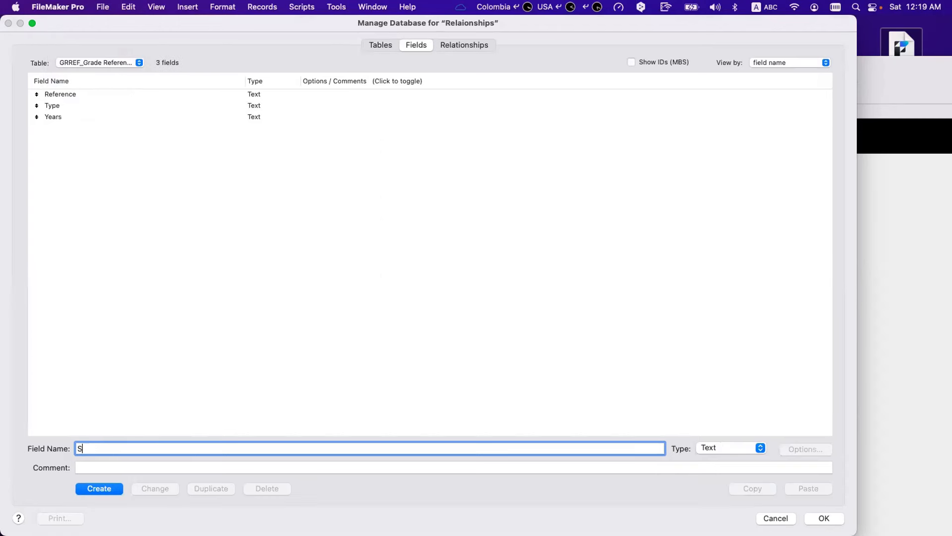
click(91, 483)
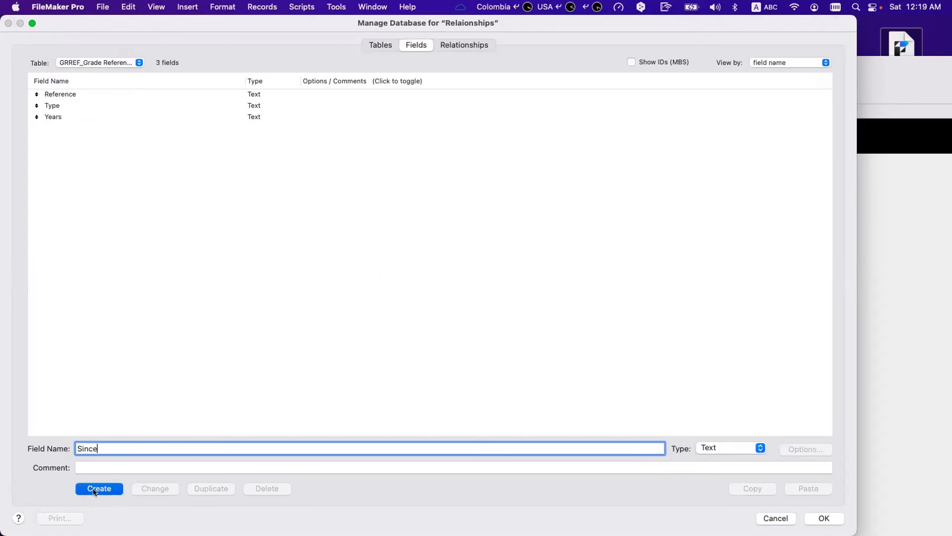
click(207, 230)
click(824, 518)
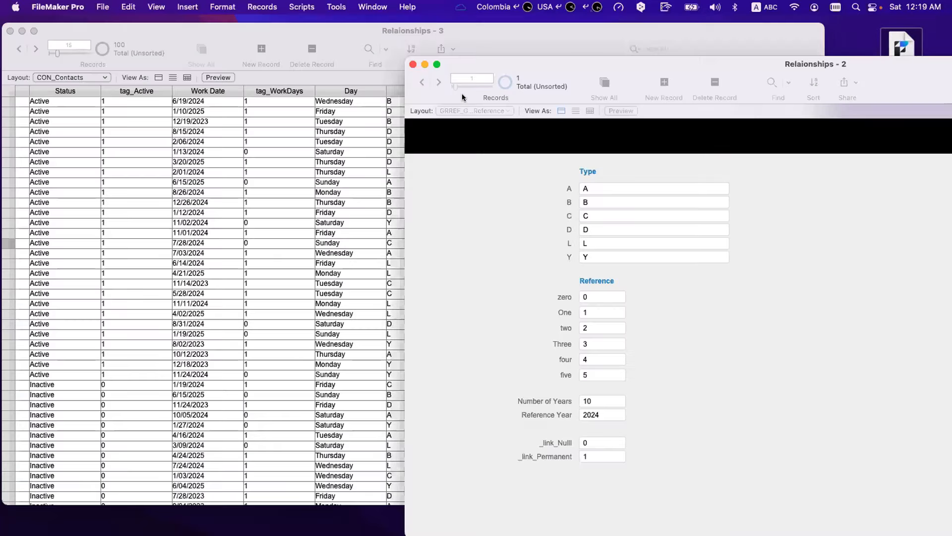
- Switch the grade reference window to the GRREF_Grade Reference 2 layout and show it as a table
click(479, 109)
click(489, 136)
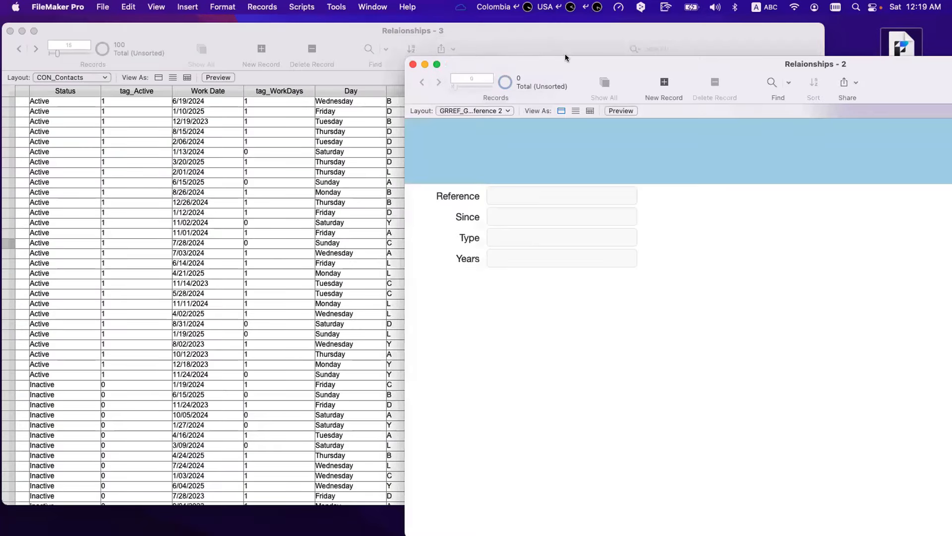
double_click(565, 58)
click(332, 111)
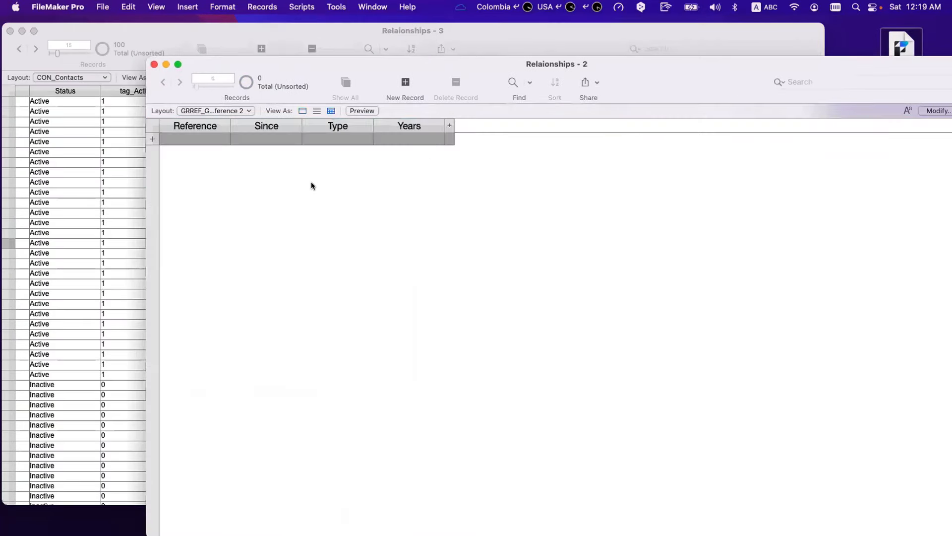
- Make Type the first column and fill a new record with Type C, Reference 2, Since 10 and Years 2024
click(203, 140)
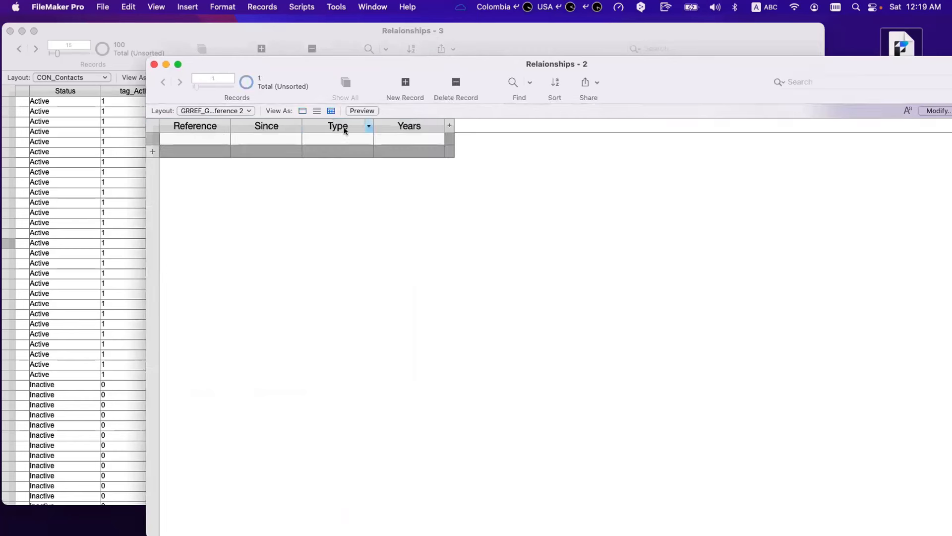
drag(344, 127, 183, 129)
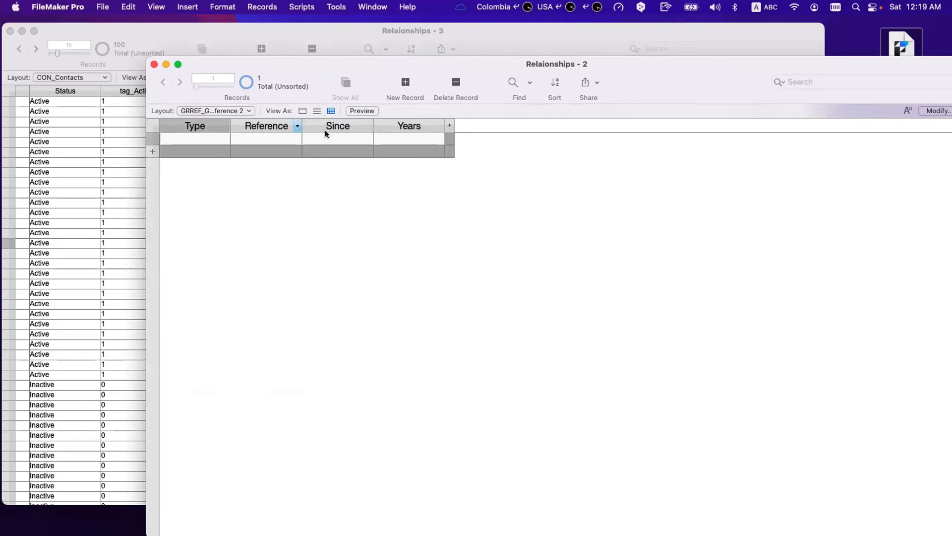
click(199, 137)
text(C)
text(2)
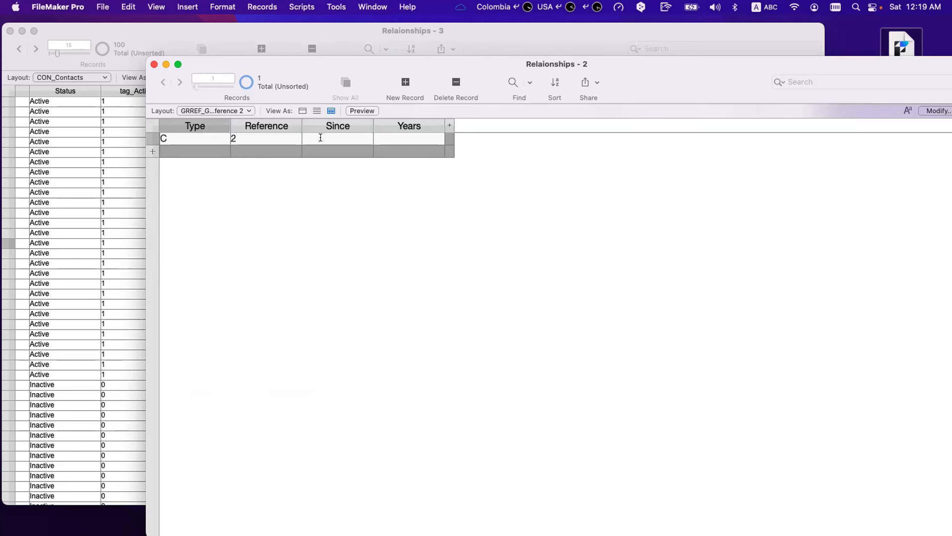
click(319, 137)
text(10)
click(392, 136)
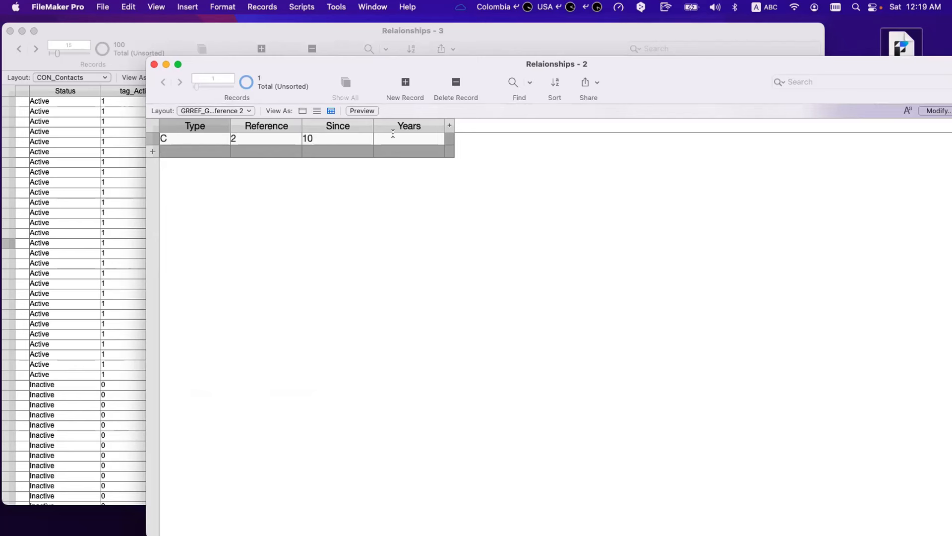
text(2024)
- Add a second record with Type B, Reference 4, Since 10 and Years 2024, and delete the extra empty record
click(419, 84)
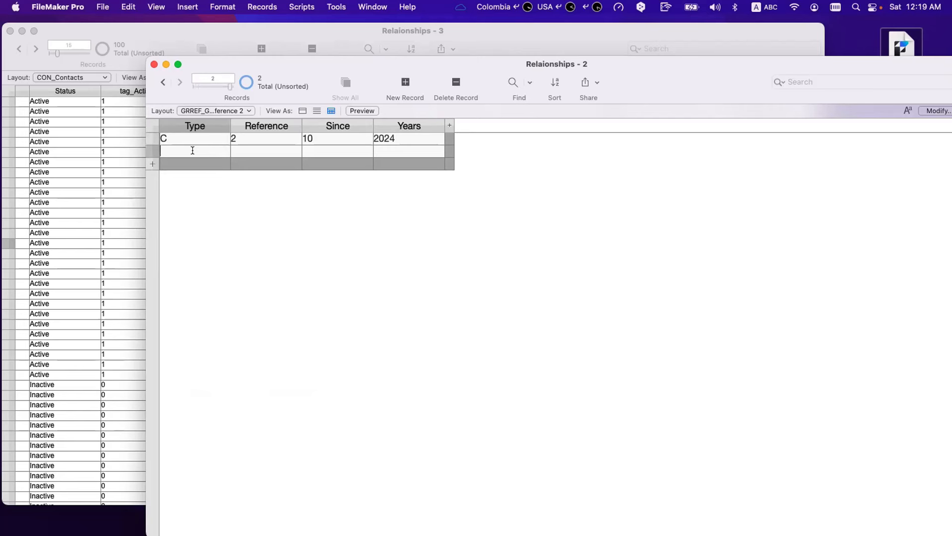
text(B)
click(235, 160)
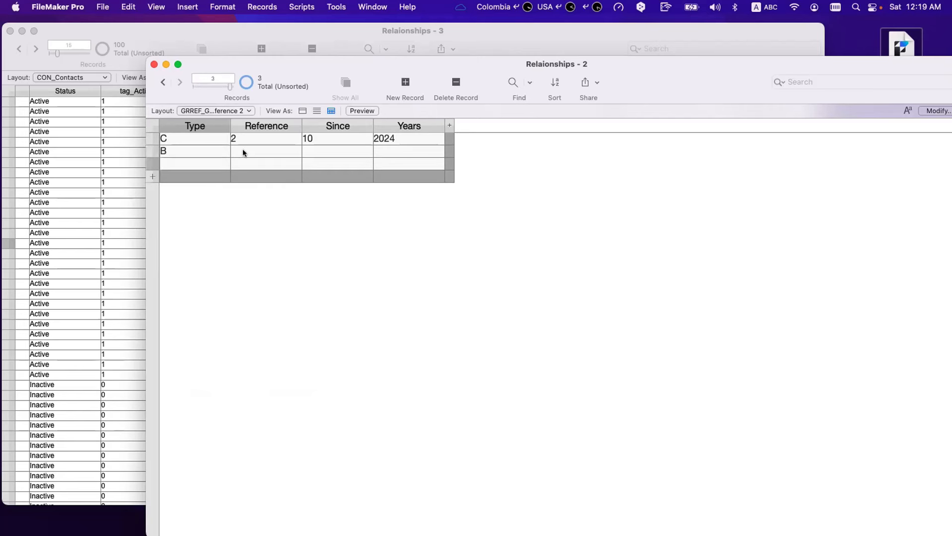
click(243, 148)
text(4)
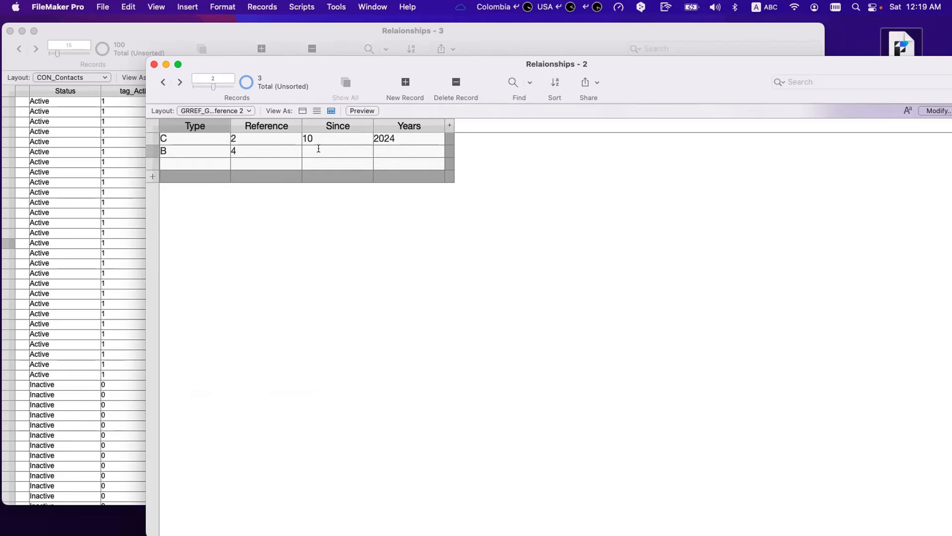
text(10)
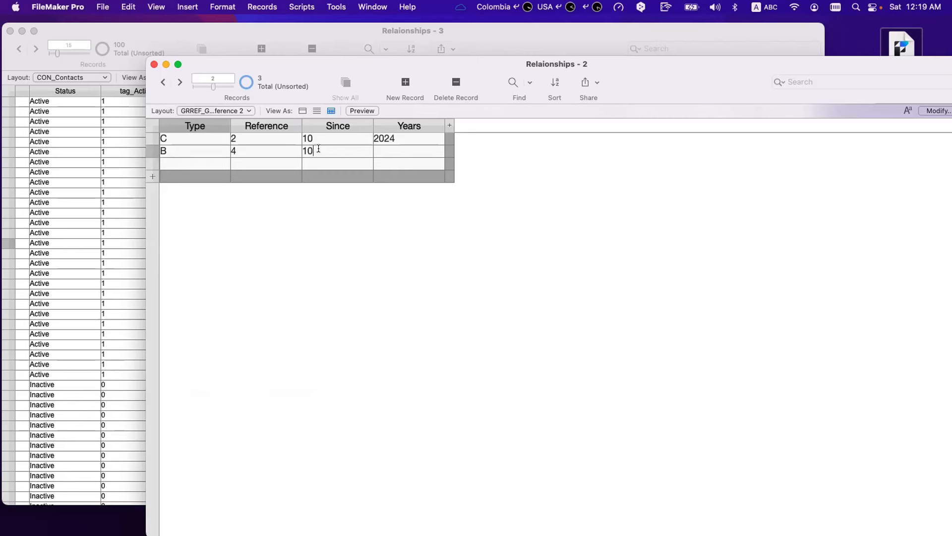
click(374, 149)
text(2024)
key(super+e)
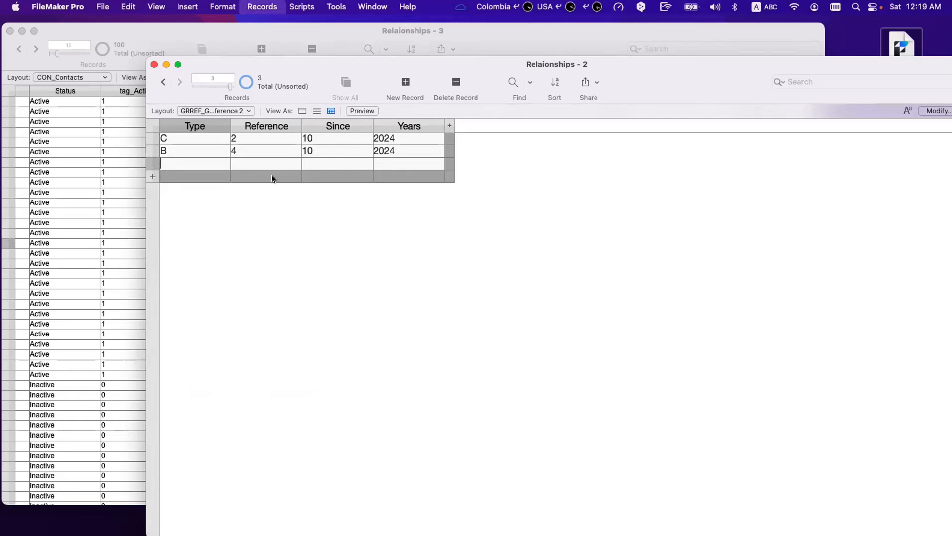
click(436, 211)
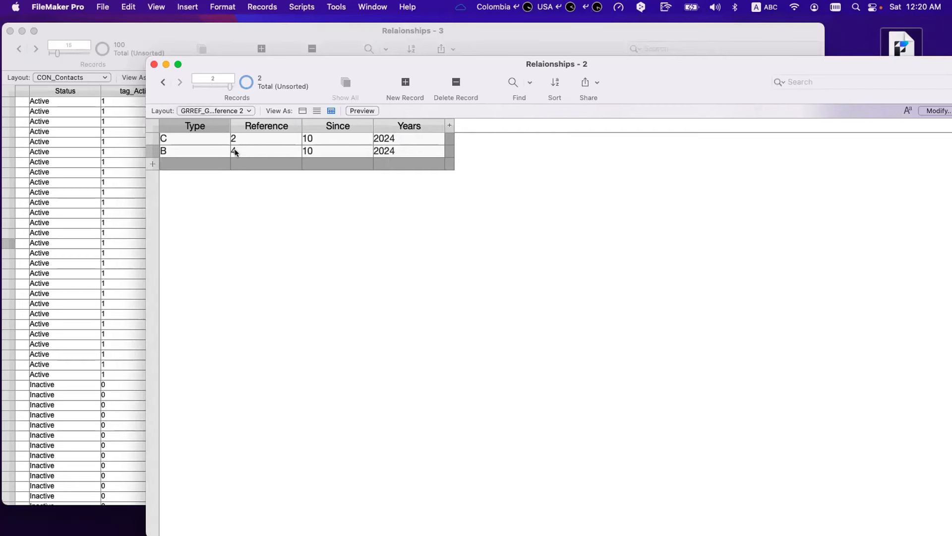
- Add a text field Grade to the GRREF_Grade Reference 2 table and save the database changes
drag(634, 84, 477, 83)
key(super+shift+d)
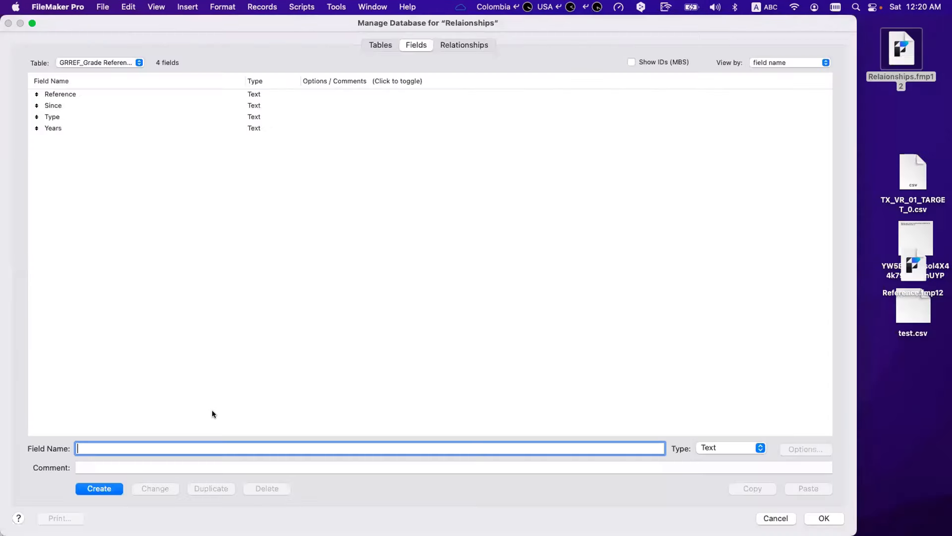
text(Grade)
key(Return)
click(817, 518)
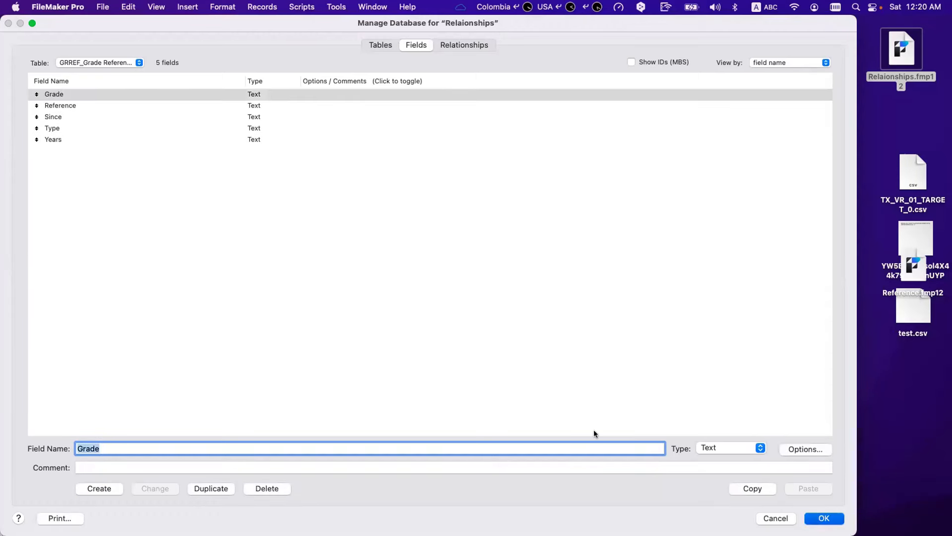
- Add the Grade field as a column in the GRREF_Grade Reference 2 table view
click(765, 116)
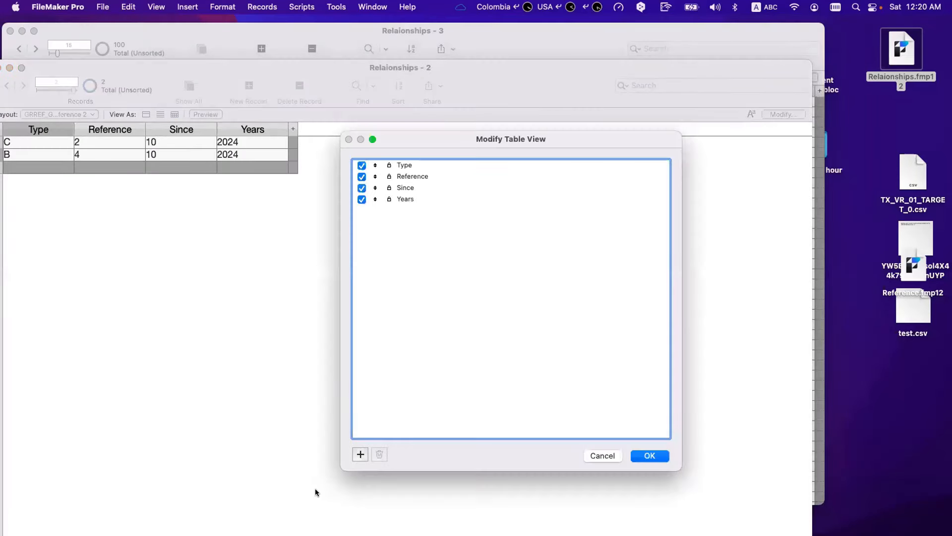
click(359, 455)
double_click(243, 76)
click(650, 455)
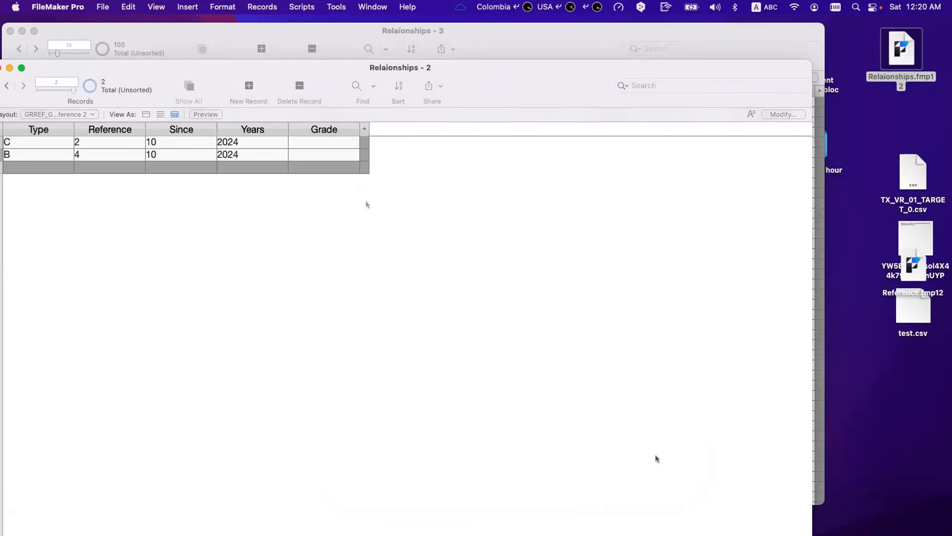
- Enter Grade 1 for the Type C record and Grade 2 for the Type B record, and move the window clear of the contacts table
click(320, 142)
text(1)
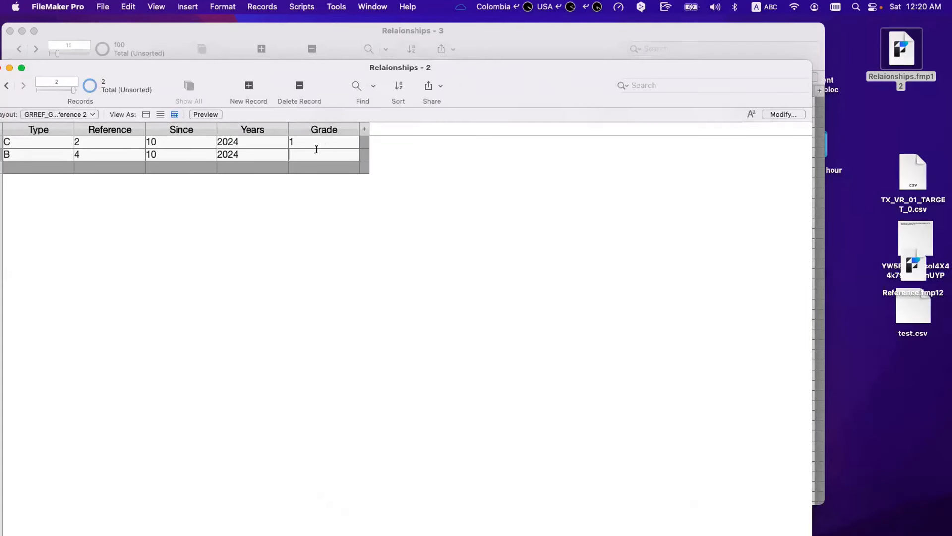
text(2)
drag(269, 70, 578, 95)
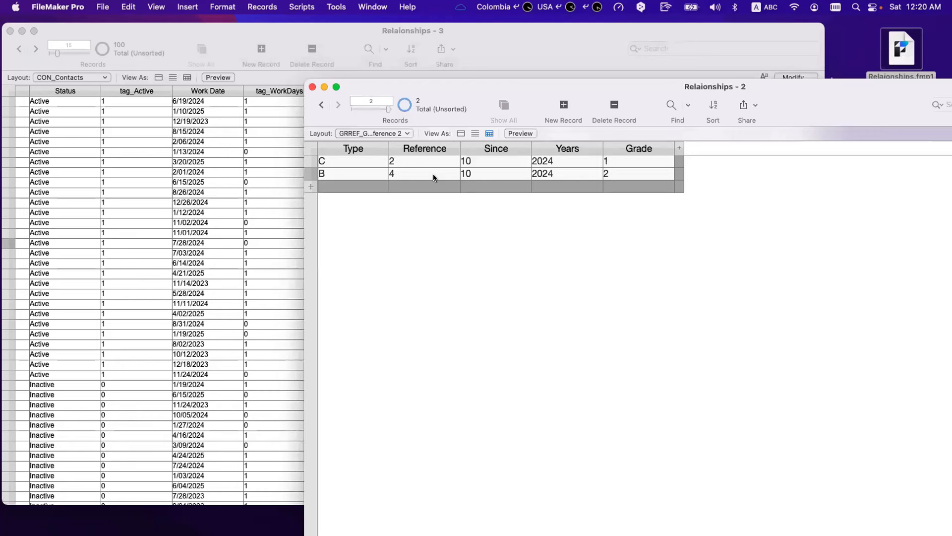
drag(412, 81, 544, 189)
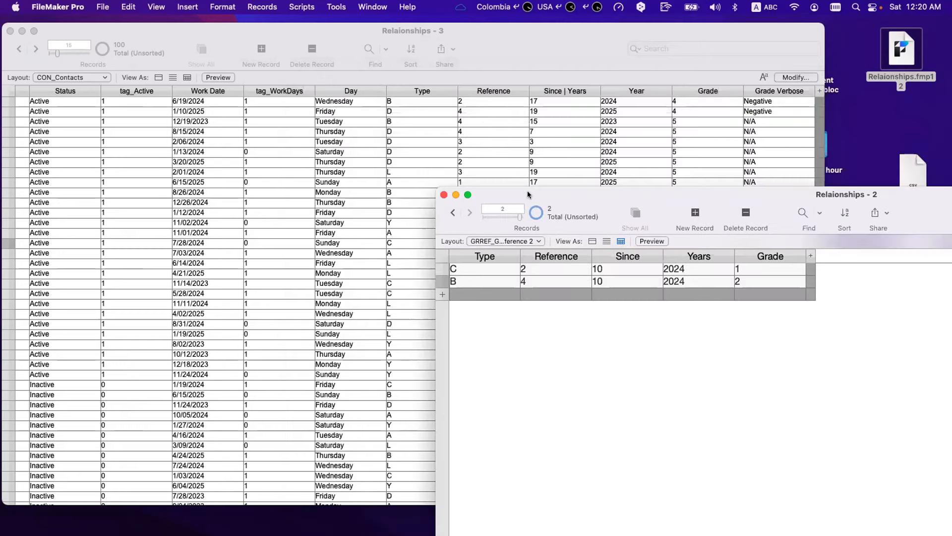
- From the contacts window, examine the match criteria of the relationship between T02_Contacts and the B 4 Future grade references
click(475, 40)
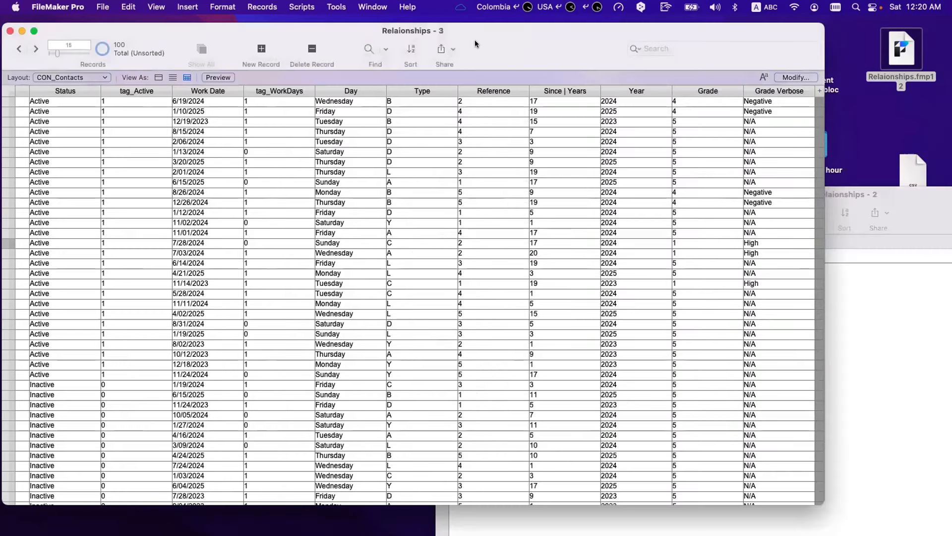
key(shift+super+d)
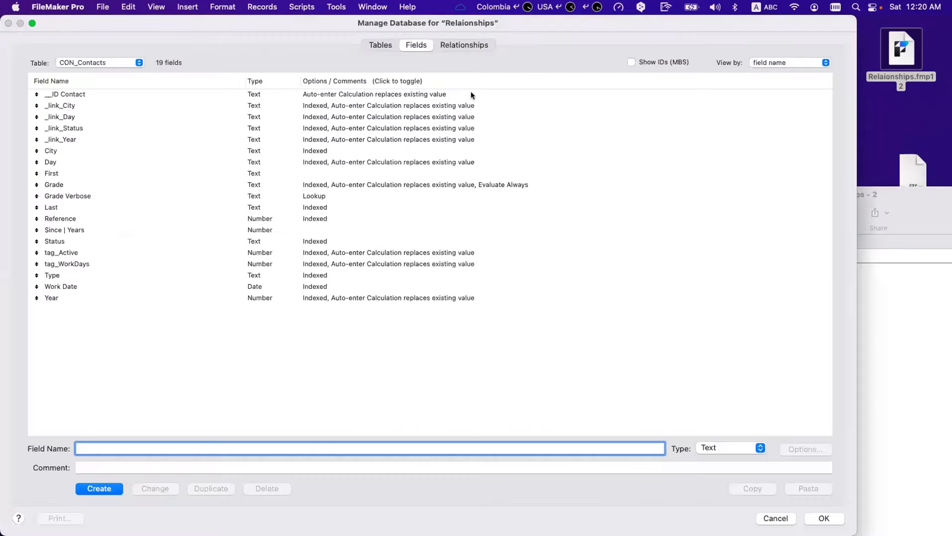
click(463, 45)
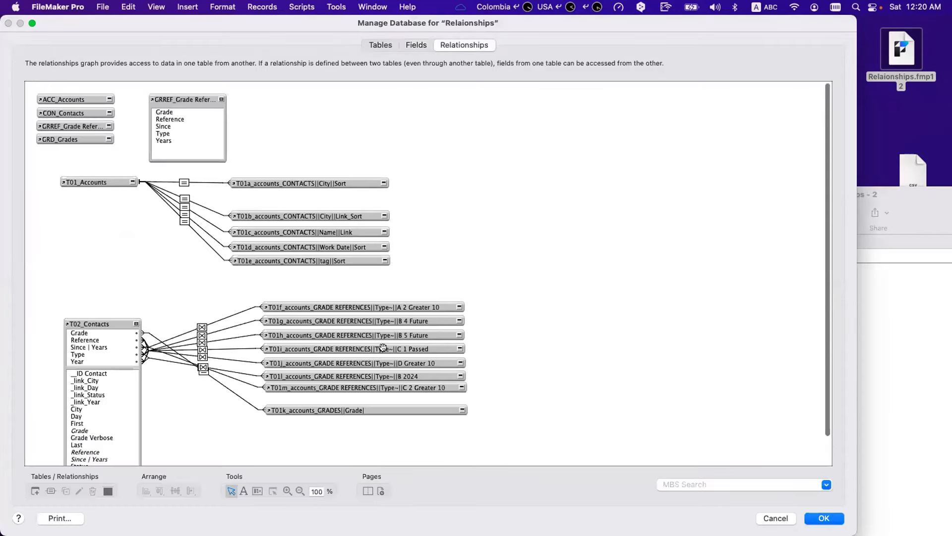
click(243, 325)
double_click(242, 325)
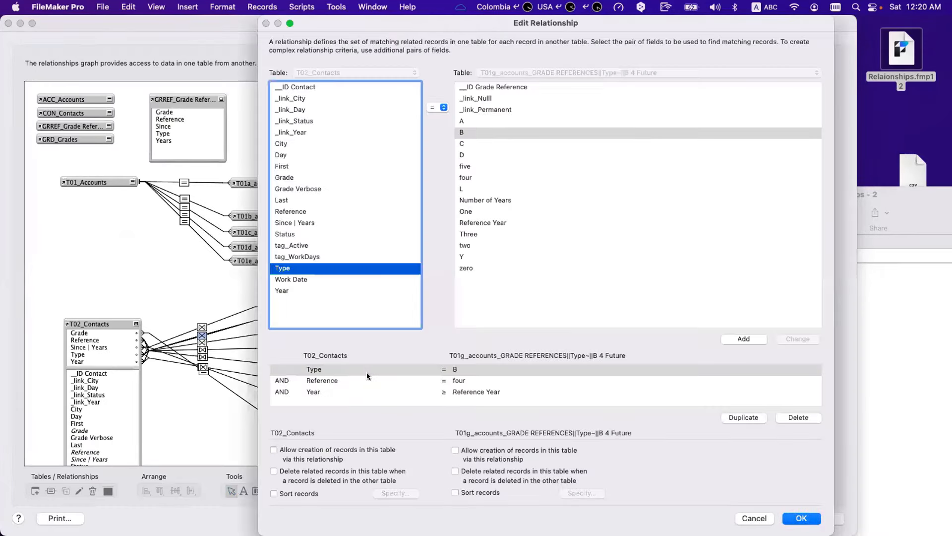
click(394, 369)
click(391, 381)
key(Return)
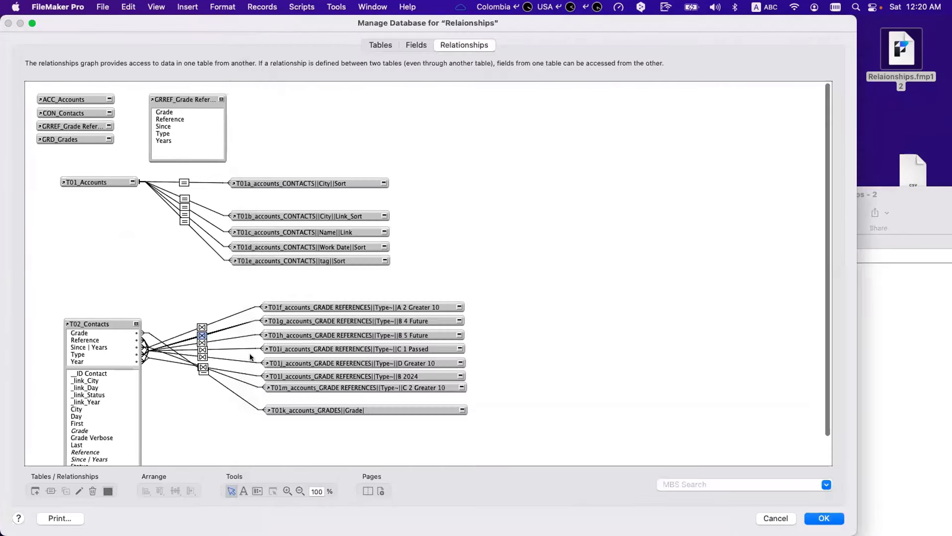
- Examine the Type and Since | Years criteria of the relationship between T02_Contacts and the D Greater 10 grade references
click(222, 357)
double_click(222, 357)
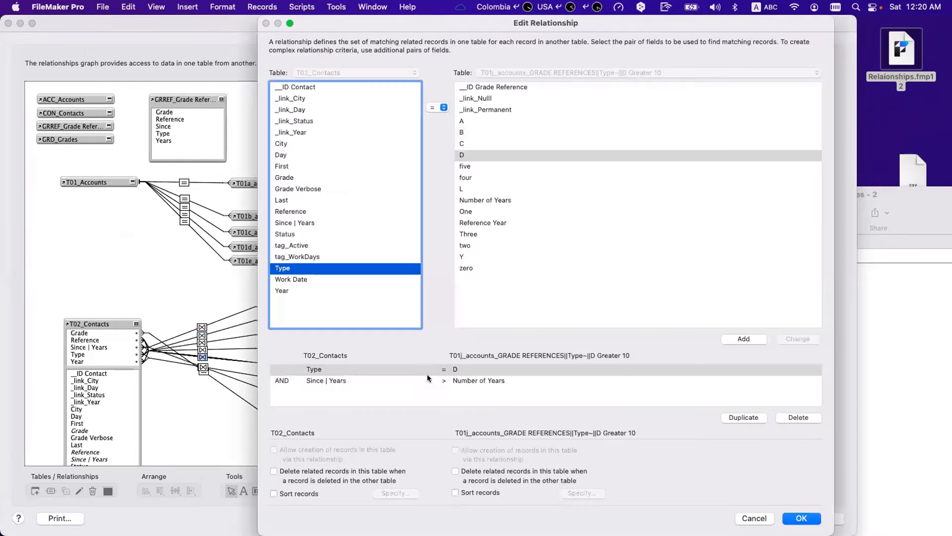
click(459, 380)
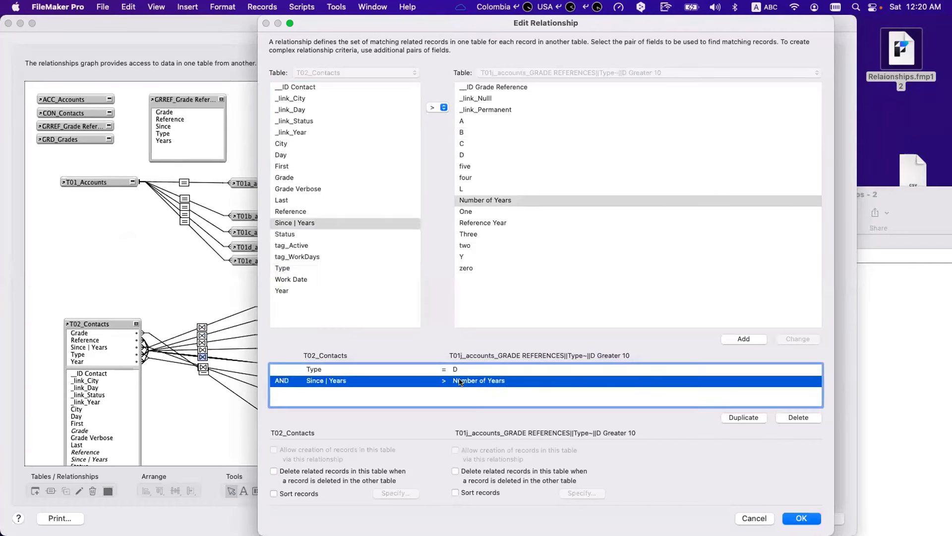
click(461, 371)
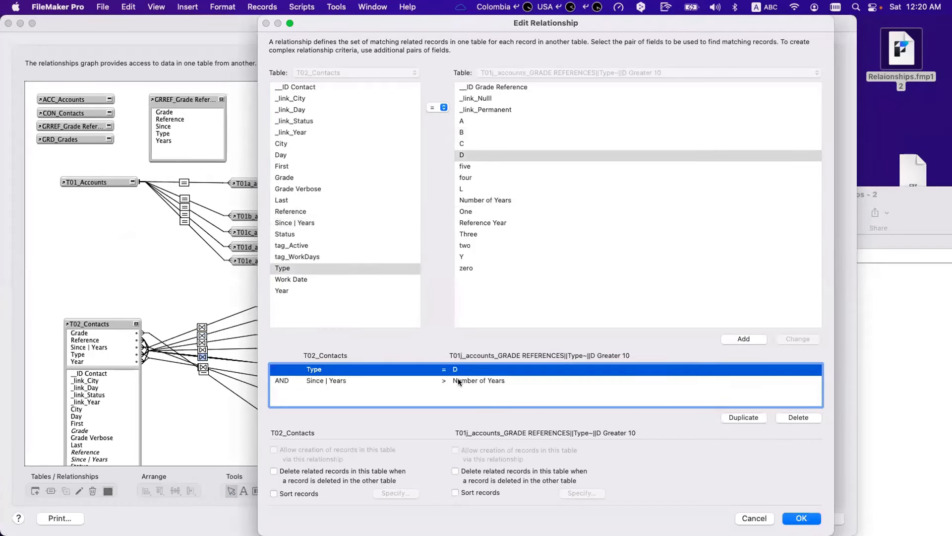
click(456, 381)
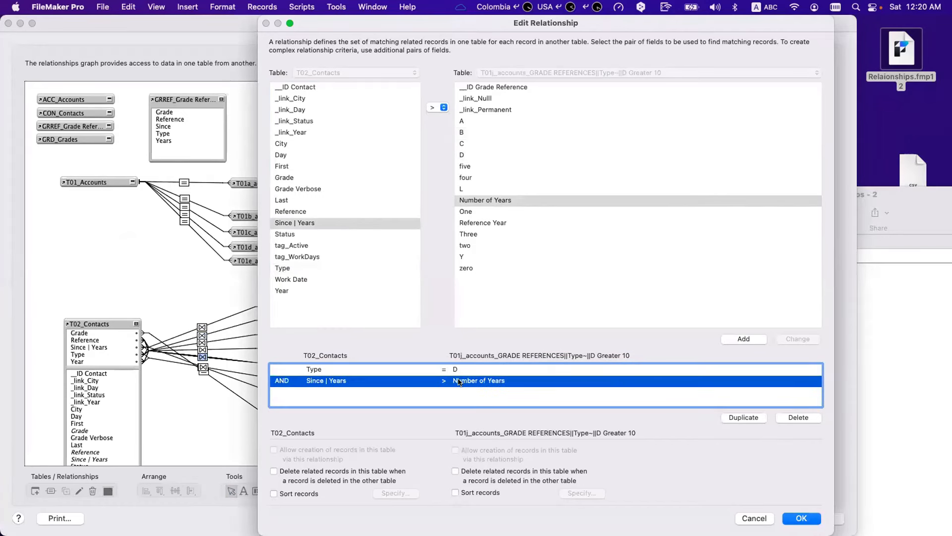
click(300, 369)
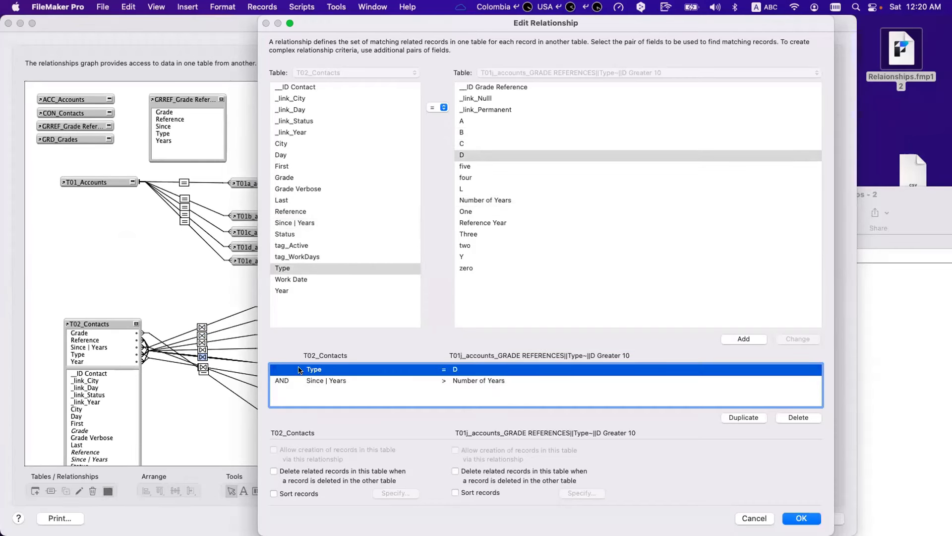
key(Return)
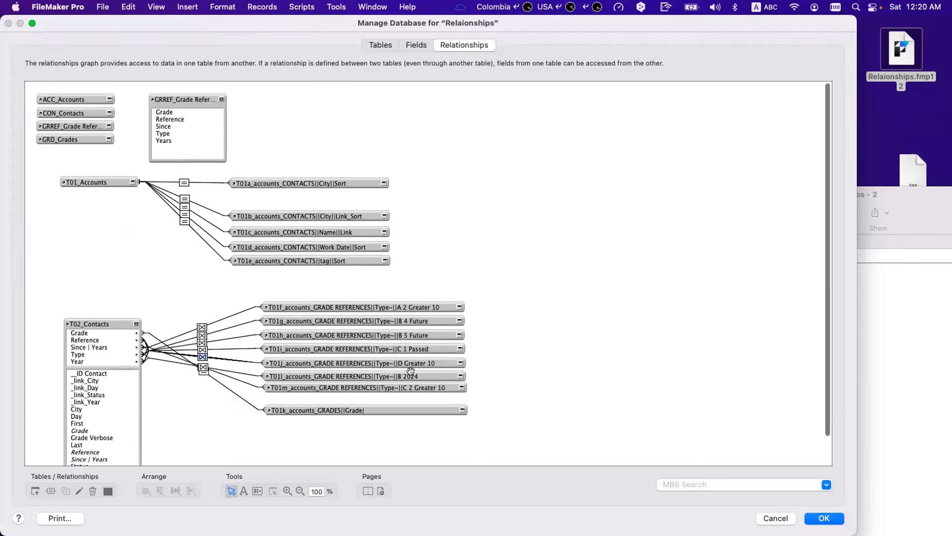
- Recheck both criteria of the D Greater 10 relationship together, close the database definition, and return to the grade reference window
double_click(224, 360)
click(360, 369)
click(359, 380)
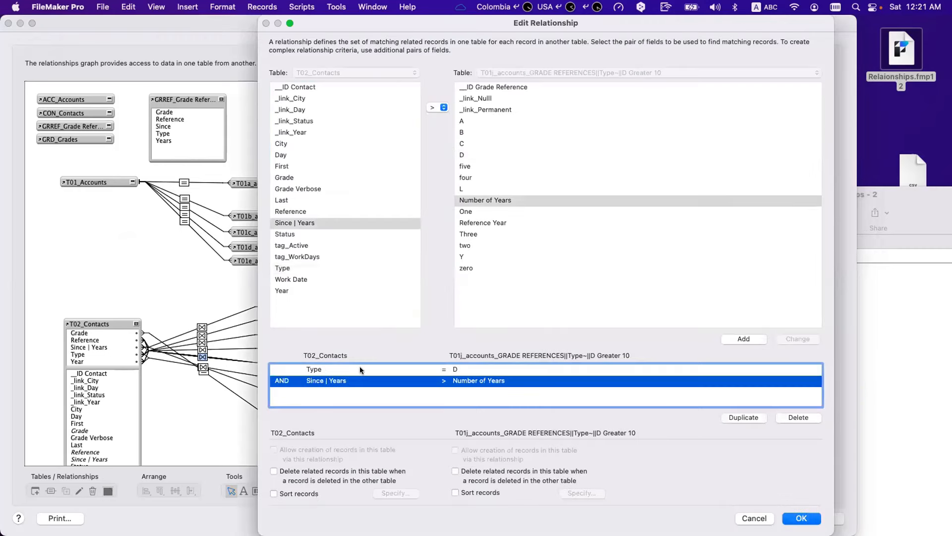
shift+click(360, 370)
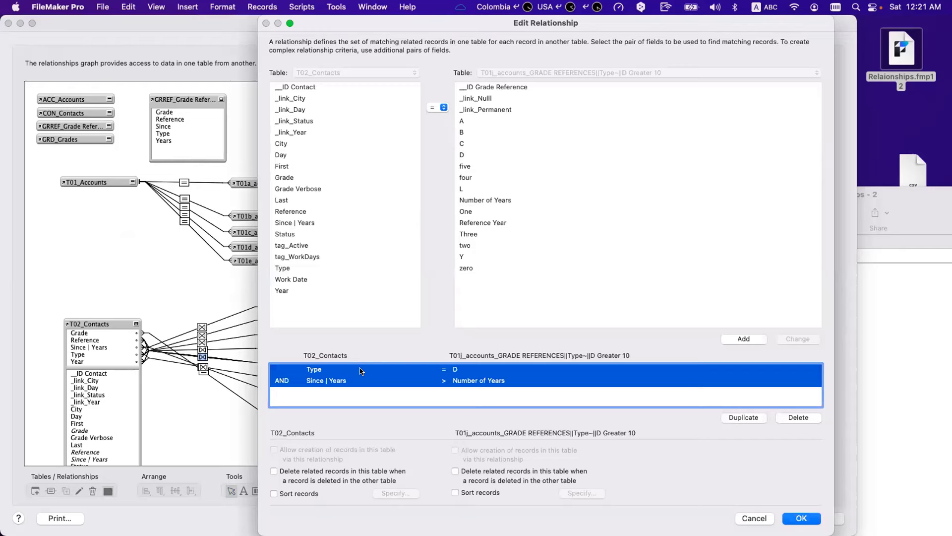
key(Escape)
key(Escape)
click(82, 162)
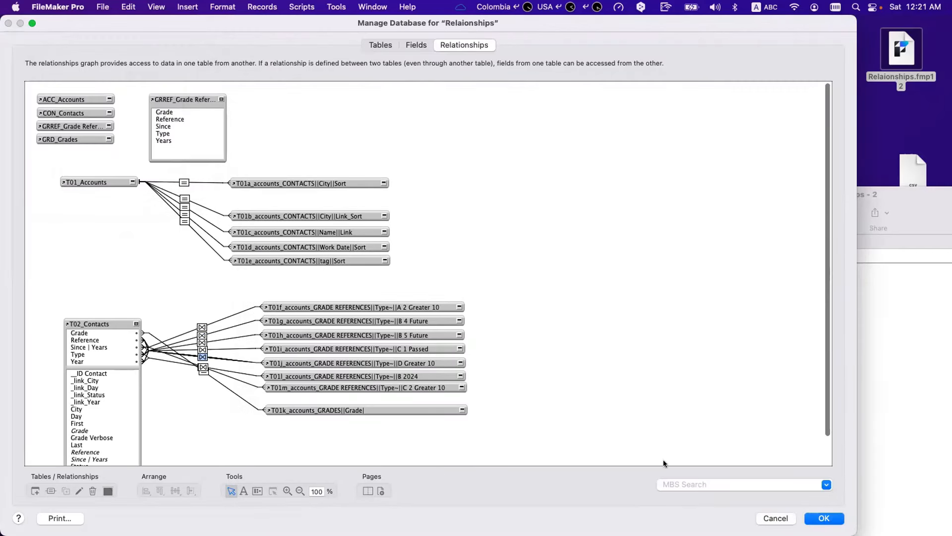
click(832, 519)
click(861, 349)
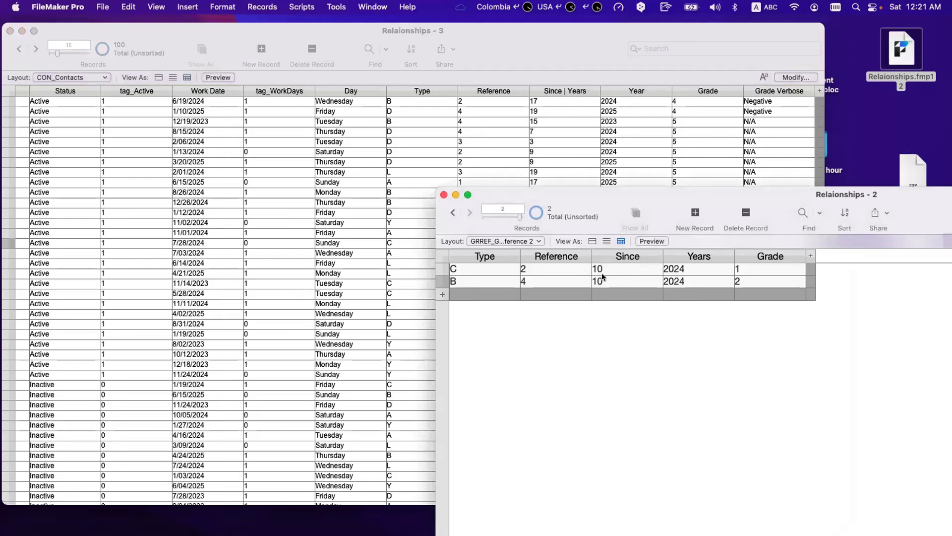
- Switch to the original GRREF_Grade Reference layout and review its Type, Reference and Number of Years fields
click(519, 242)
click(513, 219)
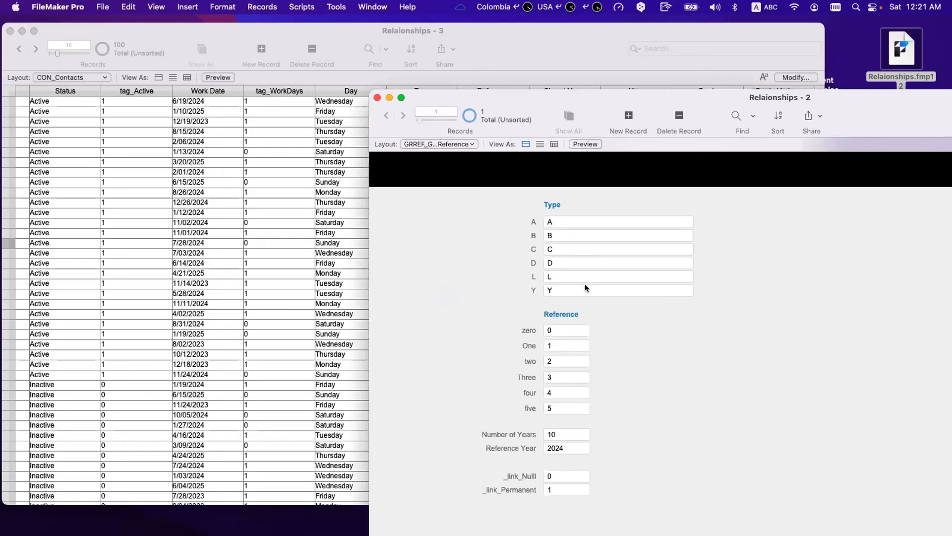
click(439, 143)
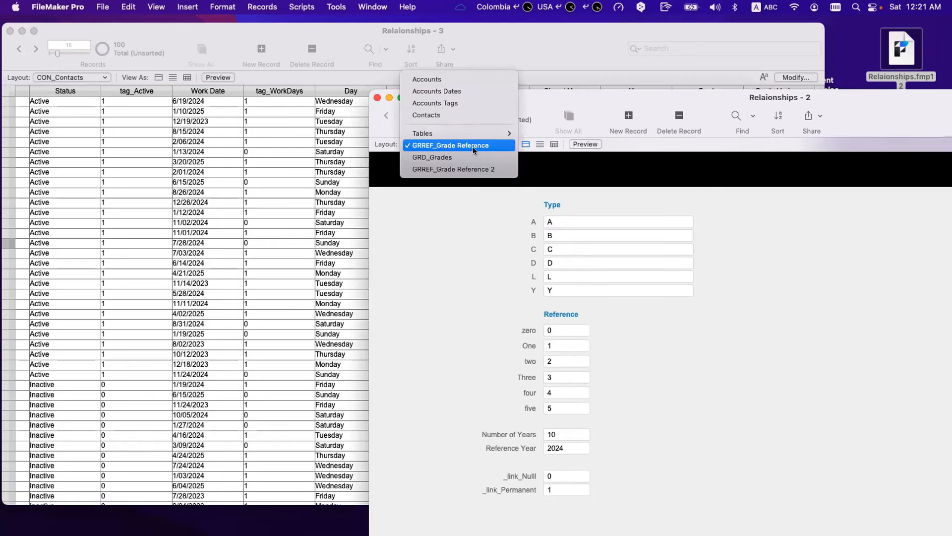
click(518, 246)
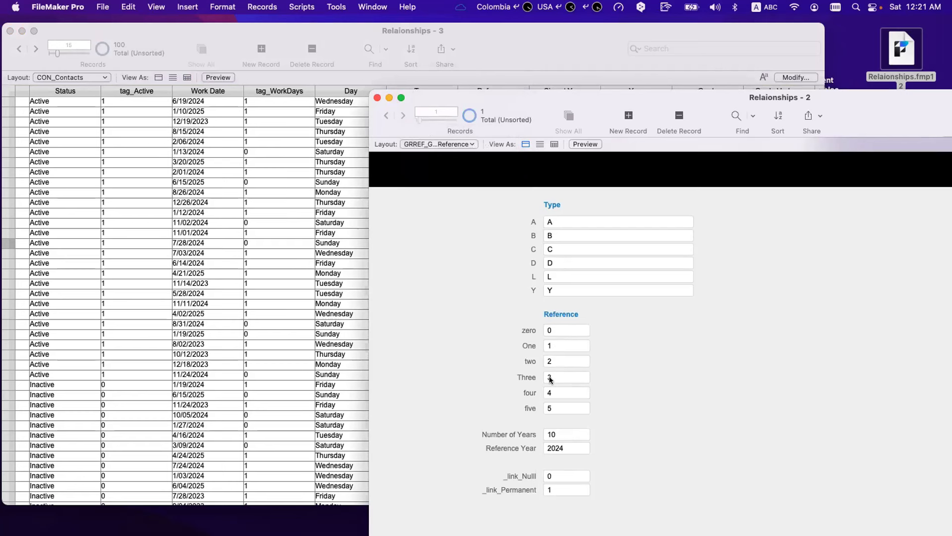
scroll(553, 396, down, 1)
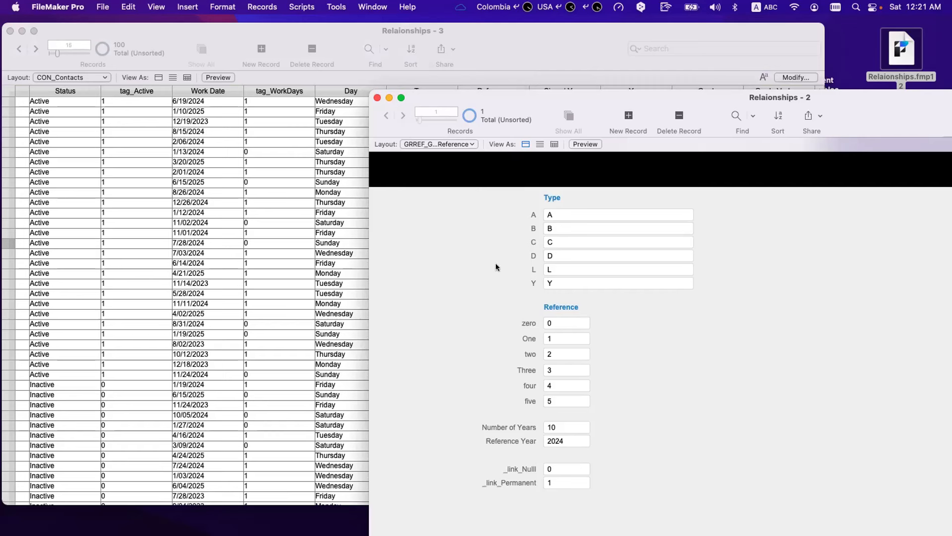
click(569, 228)
click(569, 369)
click(573, 427)
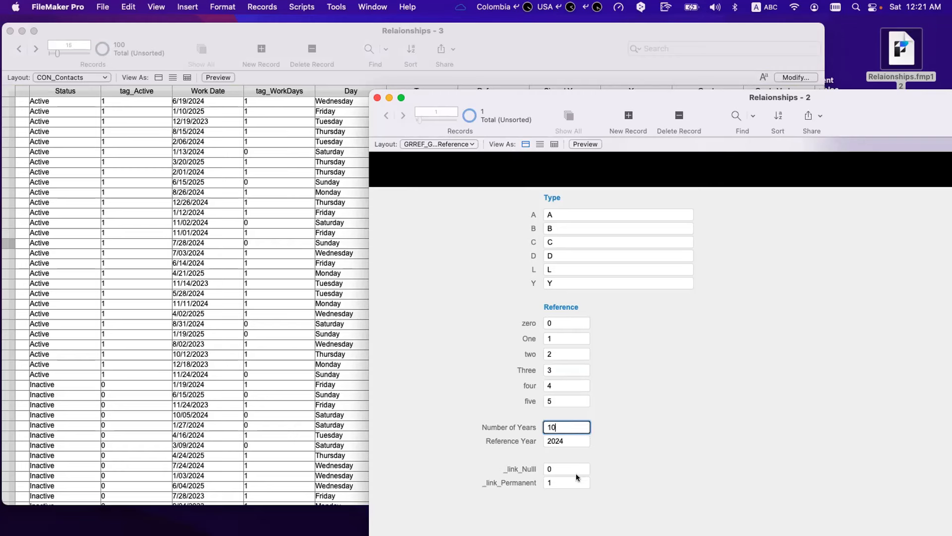
click(474, 385)
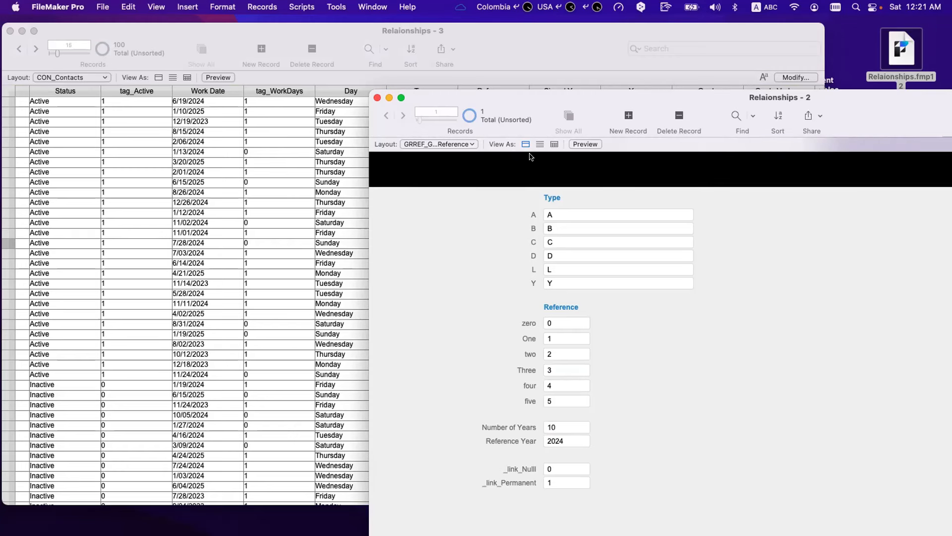
- Open the auto-enter calculation of the contacts Grade field and examine the Case conditions for each grade reference relationship
drag(530, 97, 615, 208)
click(578, 148)
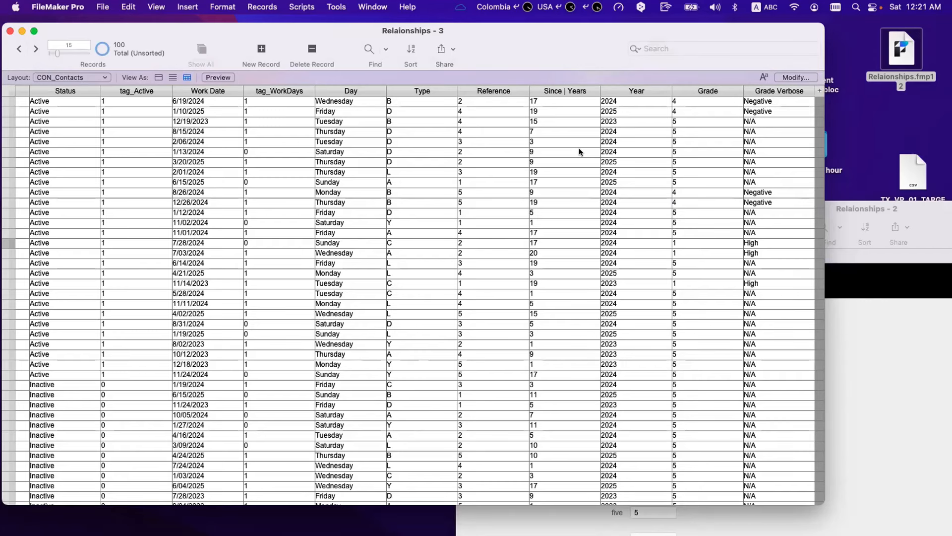
key(super+shift+d)
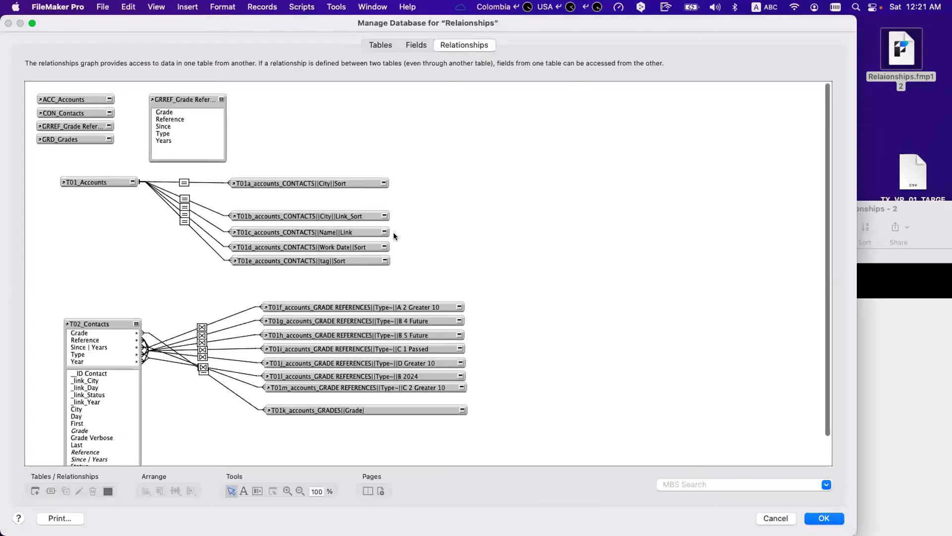
click(415, 45)
double_click(77, 185)
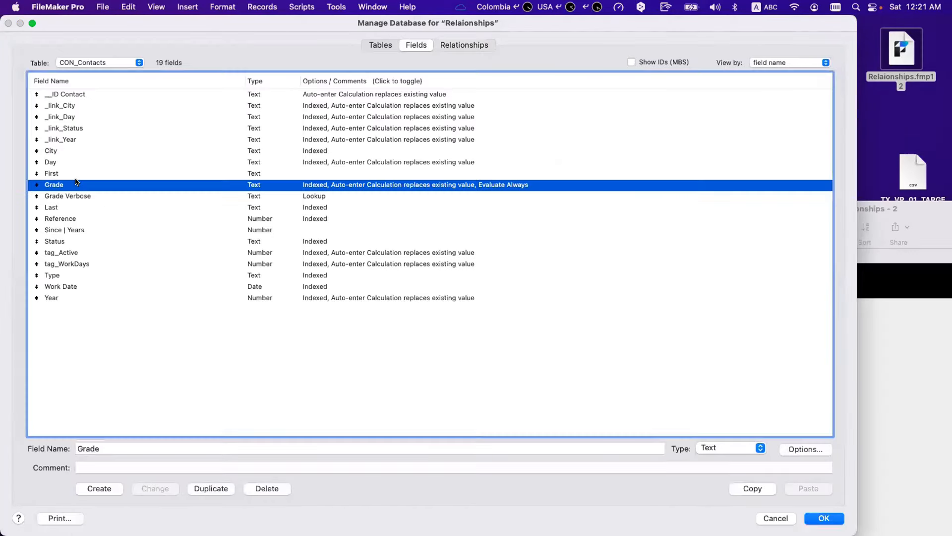
click(336, 310)
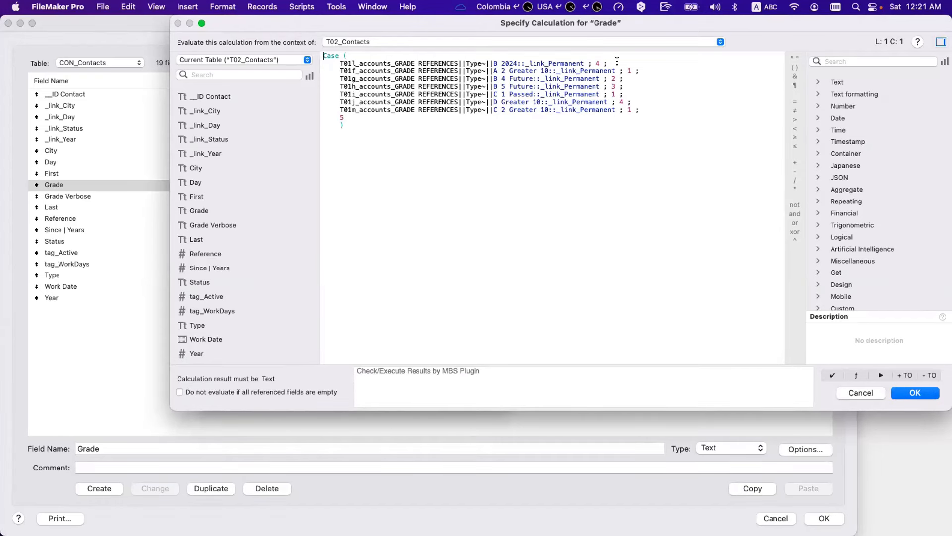
drag(613, 63, 312, 62)
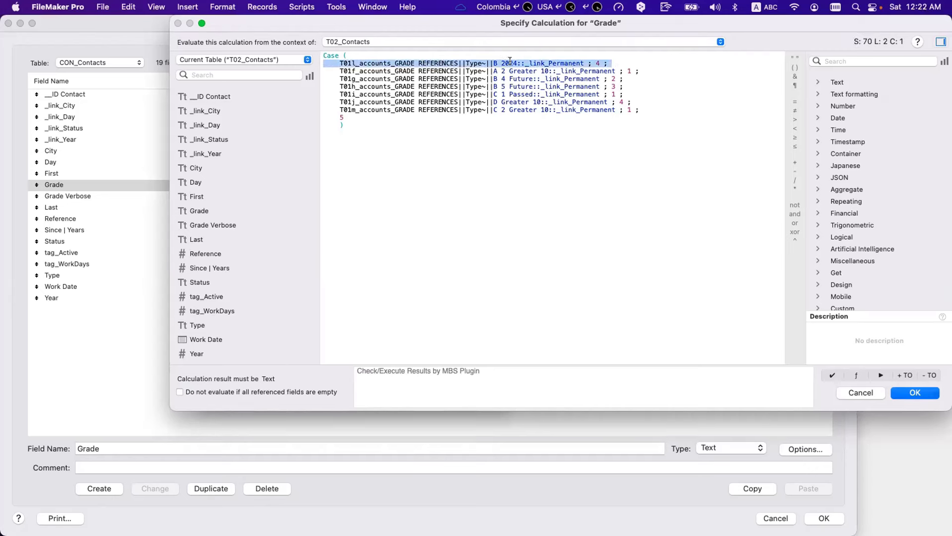
click(552, 63)
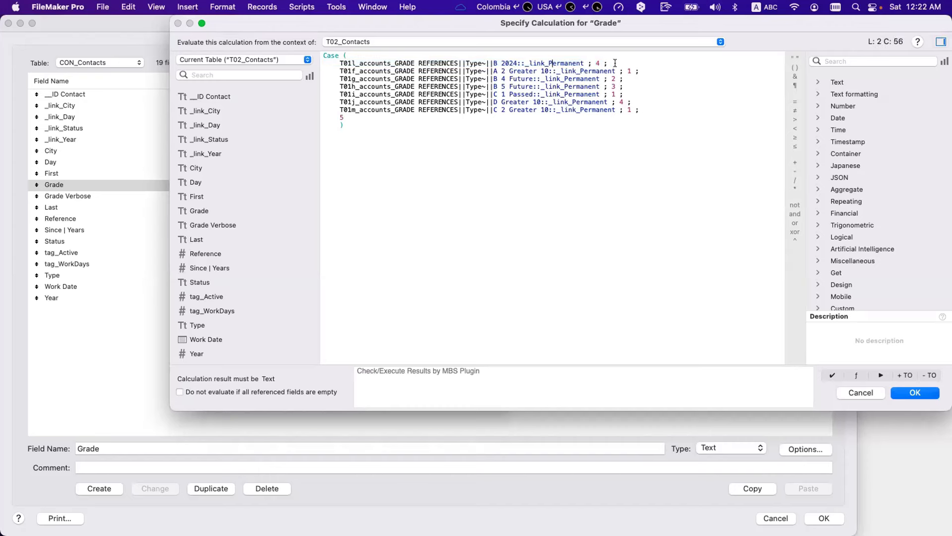
drag(616, 62, 640, 106)
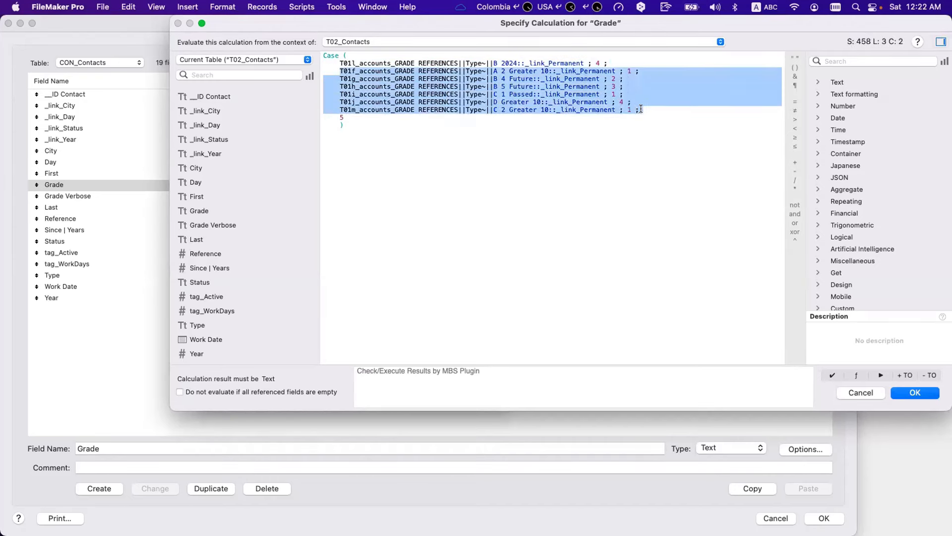
- Move the D Greater 10 condition in the Grade calculation's Case function to directly after the B 5 Future condition
click(608, 62)
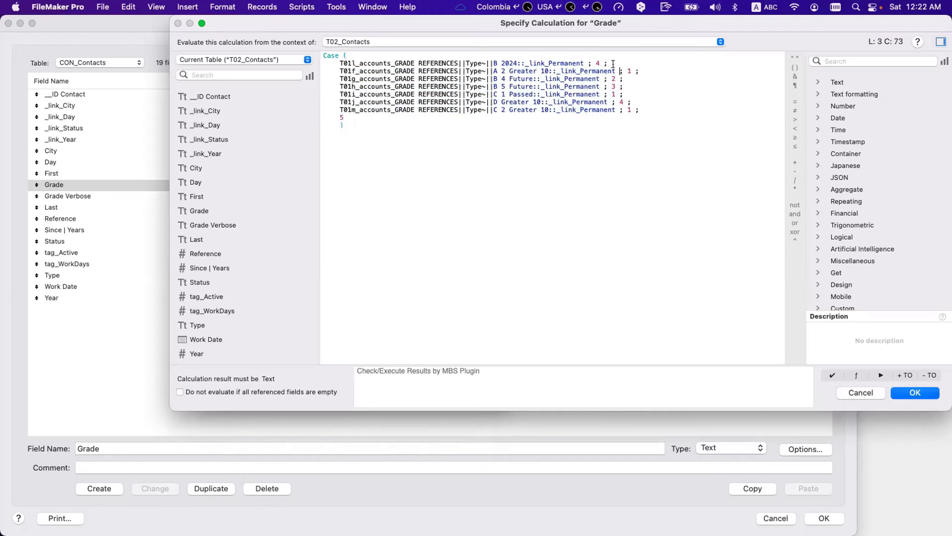
click(642, 86)
key(Down)
key(Down)
key(Down)
key(Down)
drag(634, 102, 186, 101)
key(super+c)
key(BackSpace)
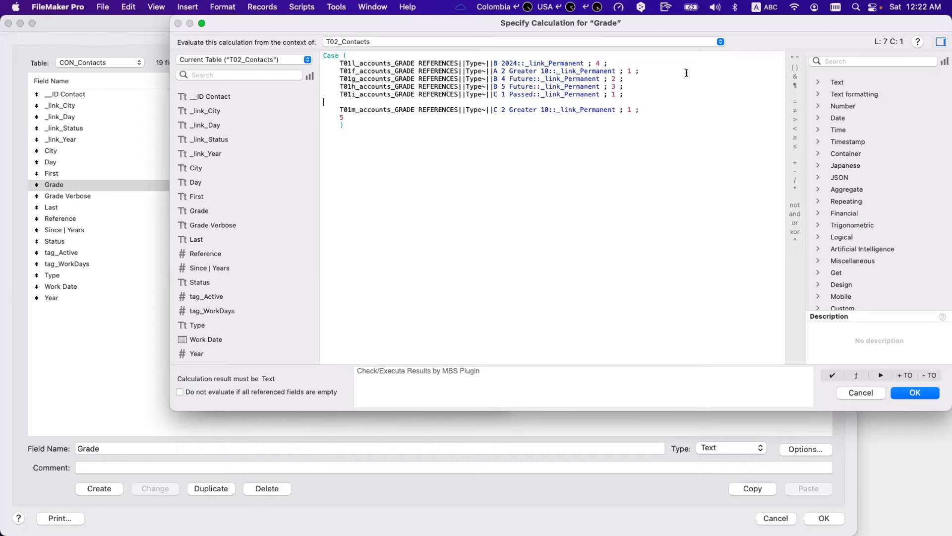
click(627, 87)
key(Return)
key(super+v)
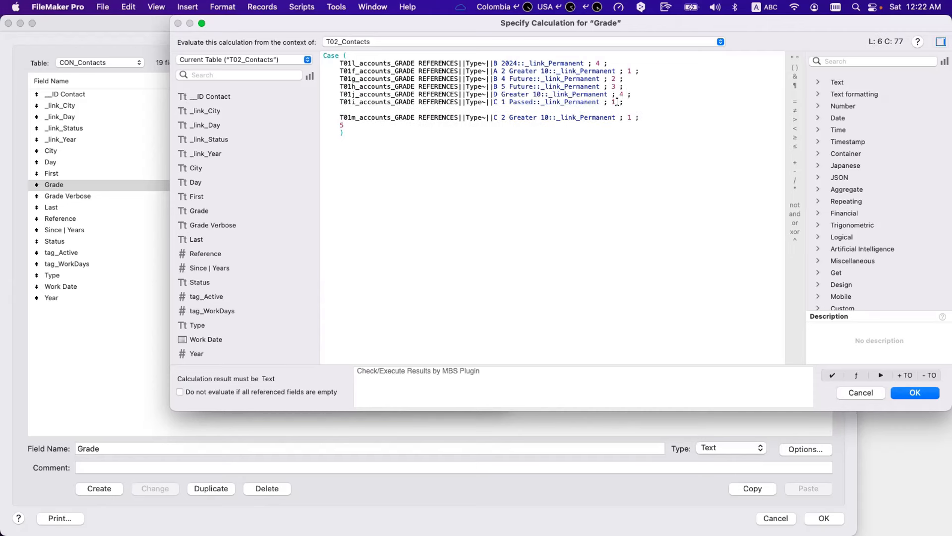
- Move the C 2 Greater 10 condition to directly after B 4 Future and remove the leftover blank lines before the default result
drag(645, 117, 296, 113)
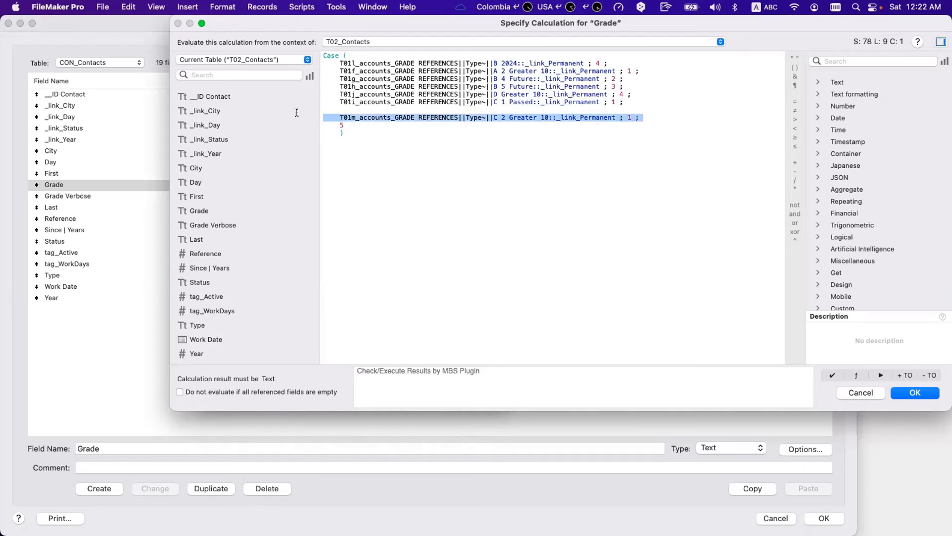
key(super+x)
click(626, 78)
key(Return)
key(super+v)
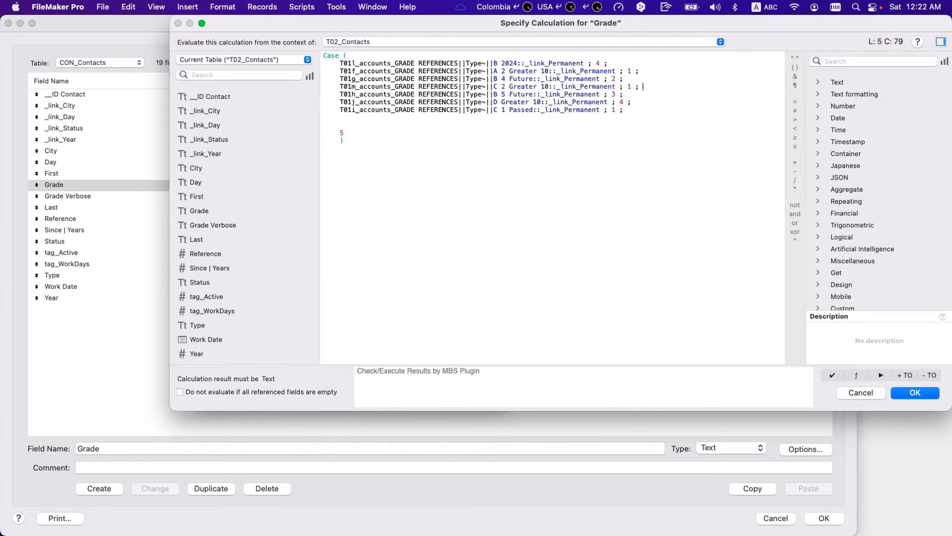
click(417, 127)
key(Up)
key(BackSpace)
key(BackSpace)
- Move the B 2024 condition from the start of the Case function to after C 1 Passed and remove the blank first line
click(502, 85)
drag(334, 86, 441, 117)
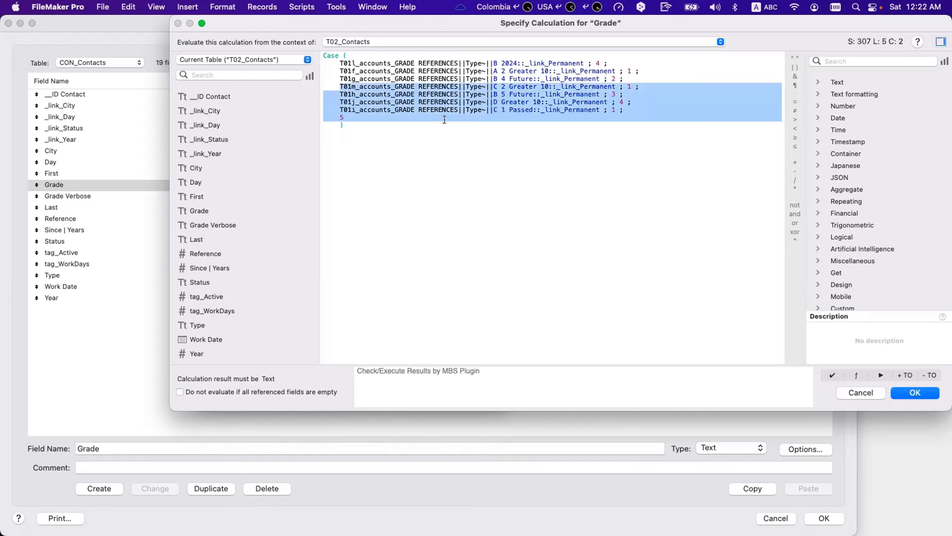
click(445, 121)
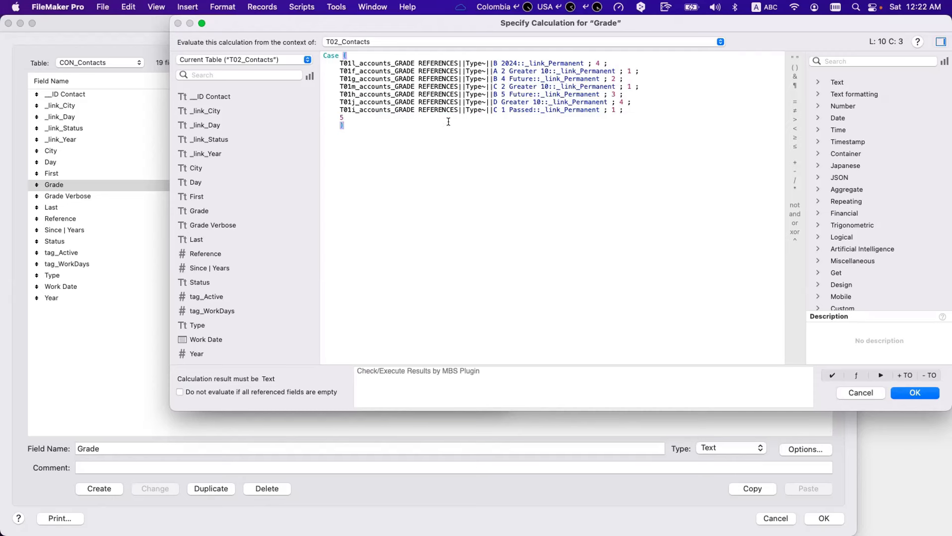
click(492, 77)
click(510, 109)
drag(614, 65, 261, 59)
key(BackSpace)
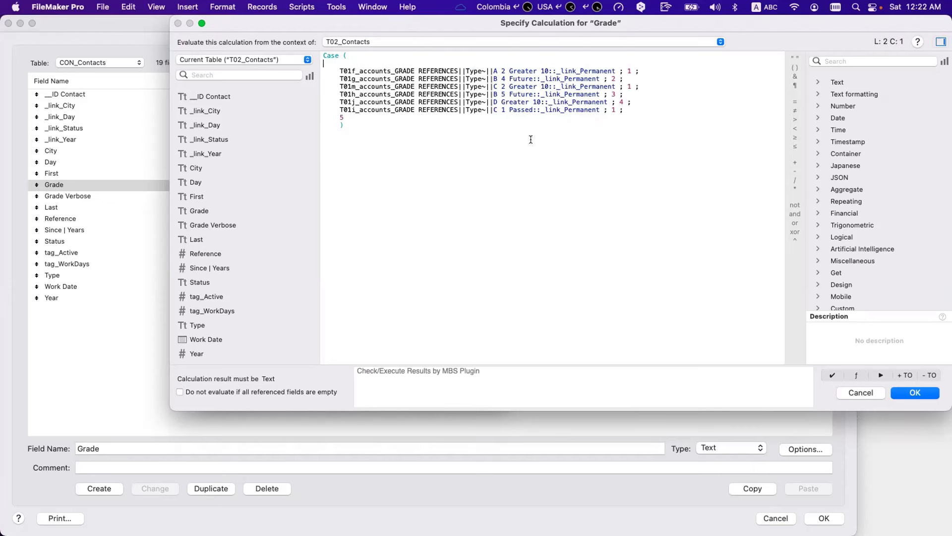
click(644, 107)
key(Return)
key(cmd+v)
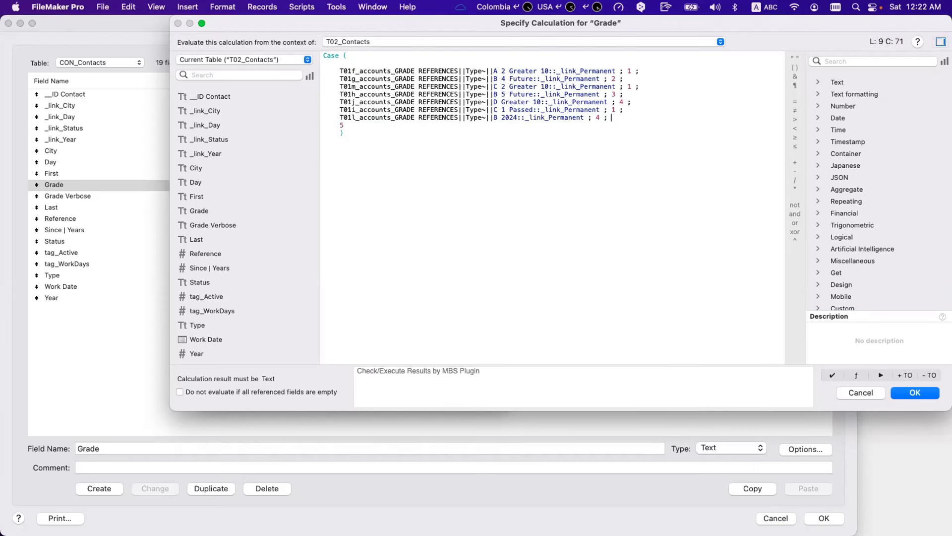
click(392, 57)
key(Delete)
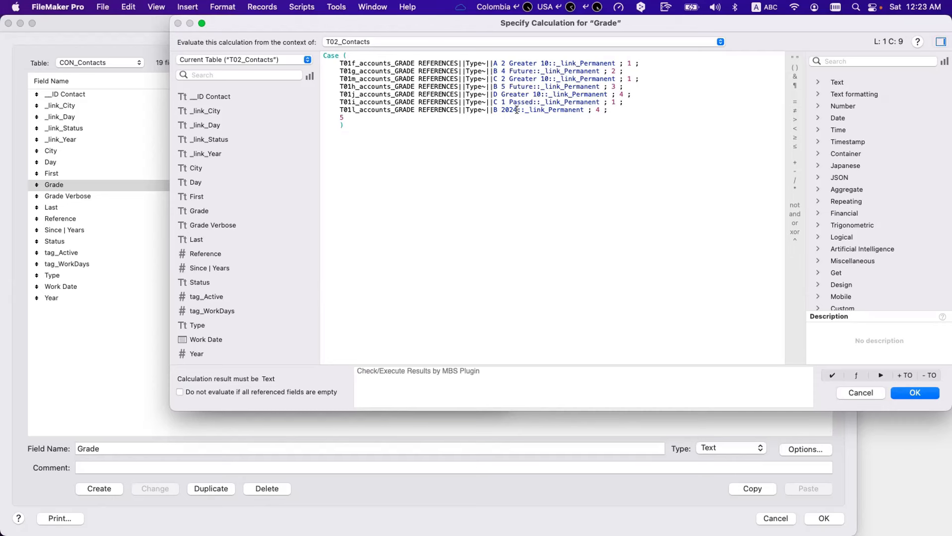
- Save the reordered Grade calculation with the database definition, and check the Reference and Grade of an active contact record in the contacts table
click(357, 69)
click(915, 392)
click(484, 390)
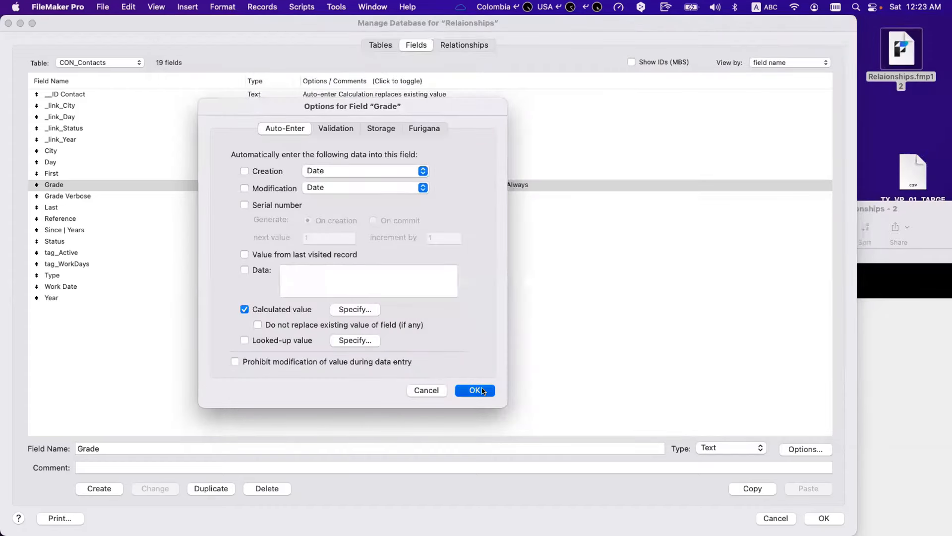
click(823, 517)
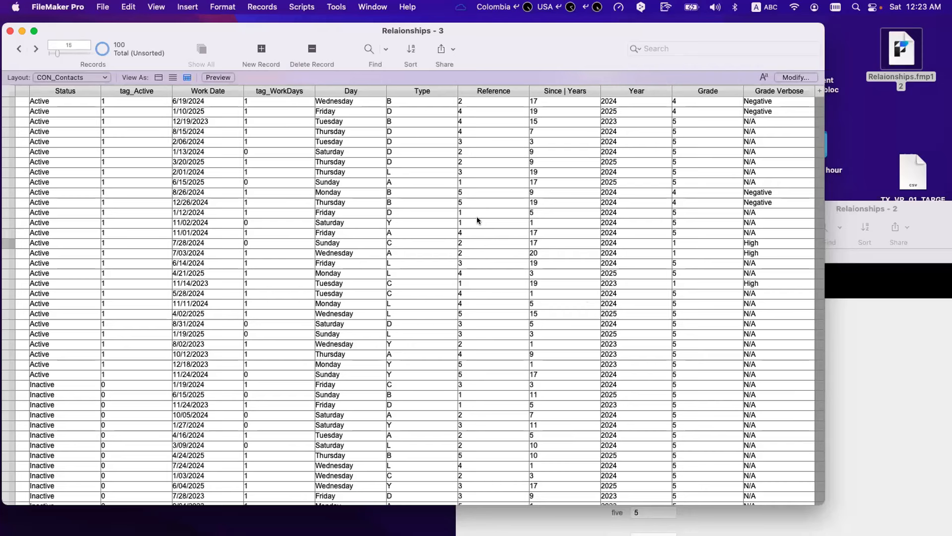
click(478, 221)
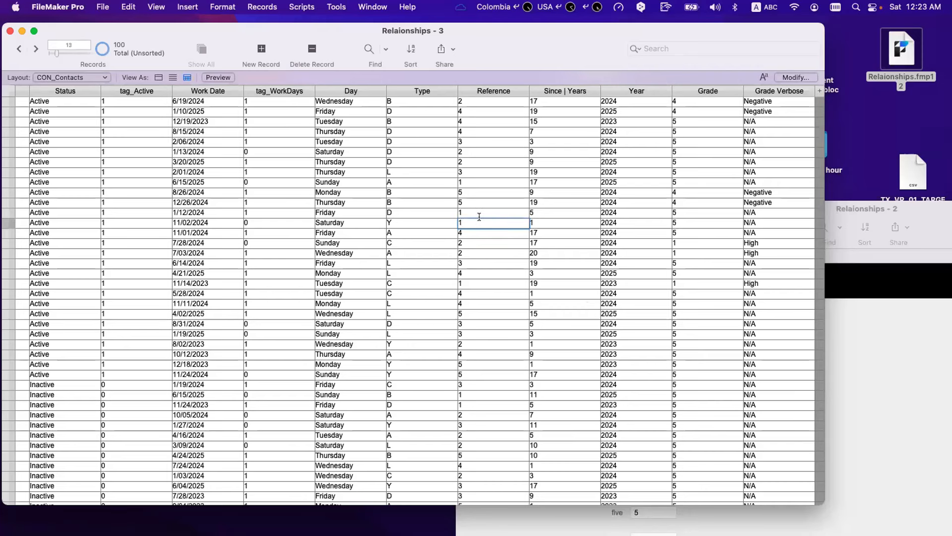
click(689, 224)
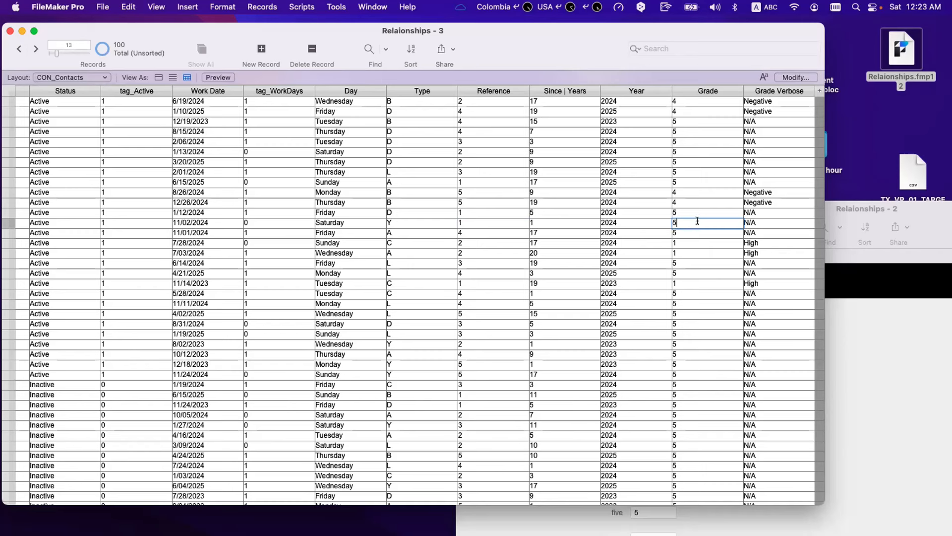
- Open the Accounts Tags layout for editing and widen the contacts portal to make room for another column
click(75, 77)
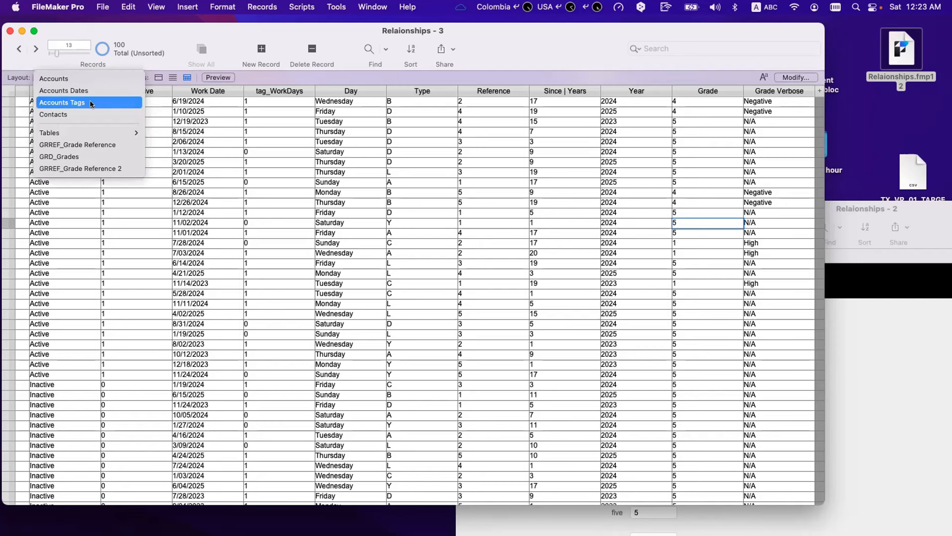
click(91, 102)
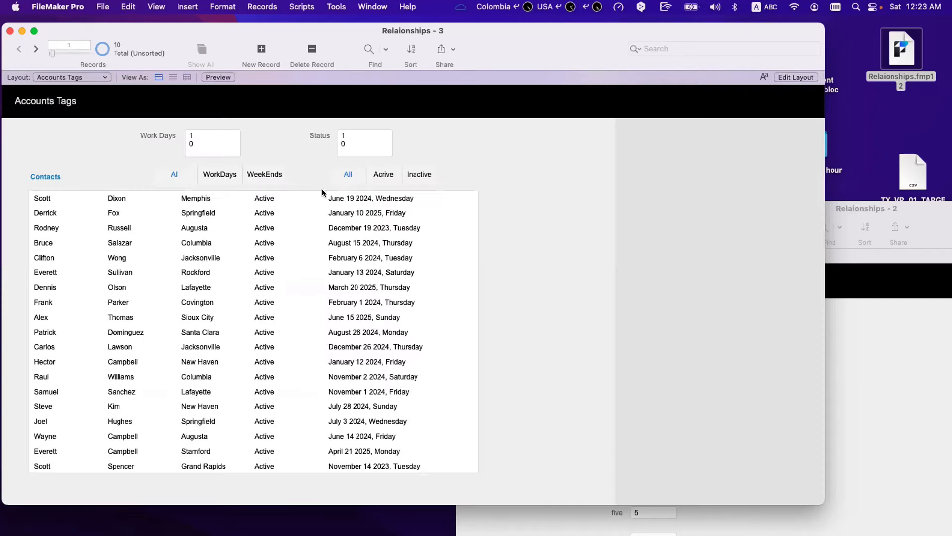
key(super+l)
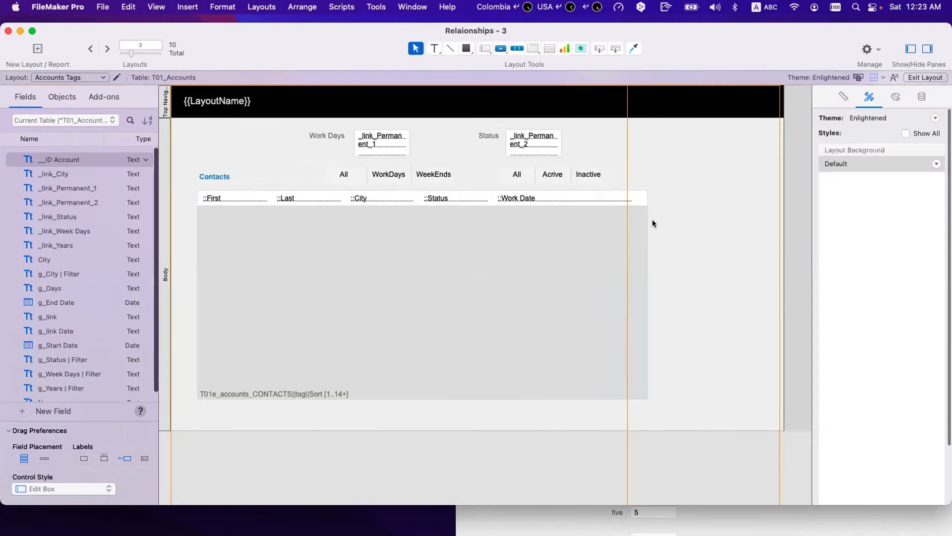
click(643, 200)
drag(648, 198, 747, 198)
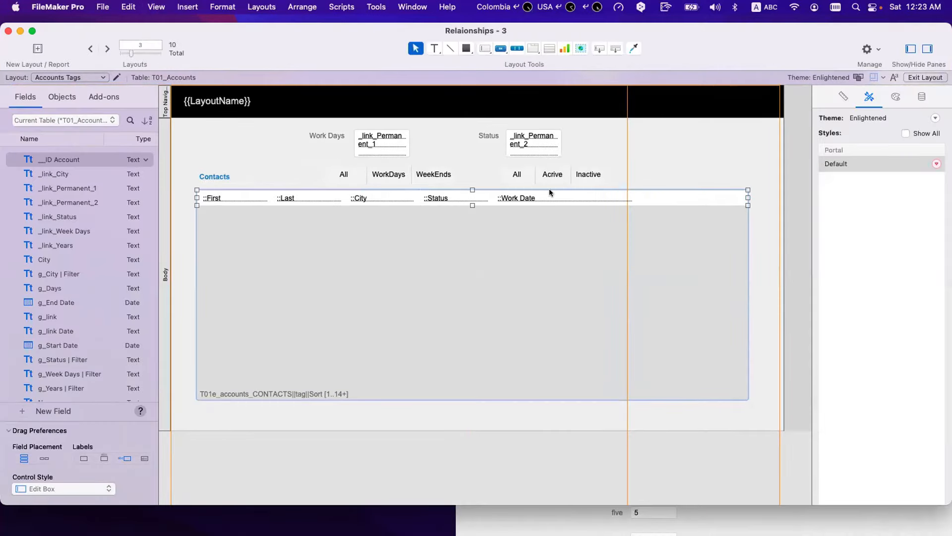
- Add the Grade Verbose field to the portal row as a copy of the Work Date field, placed after it
click(555, 195)
drag(554, 194, 606, 197)
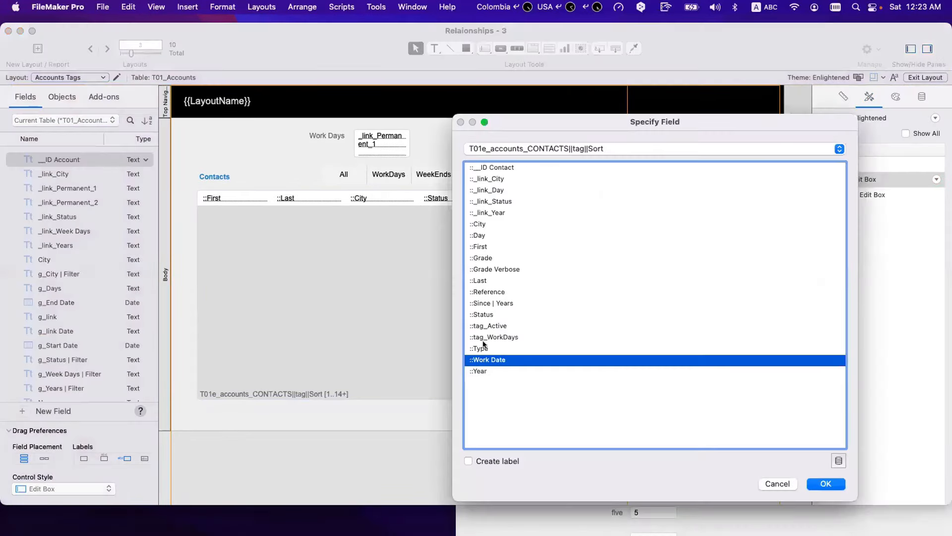
double_click(492, 269)
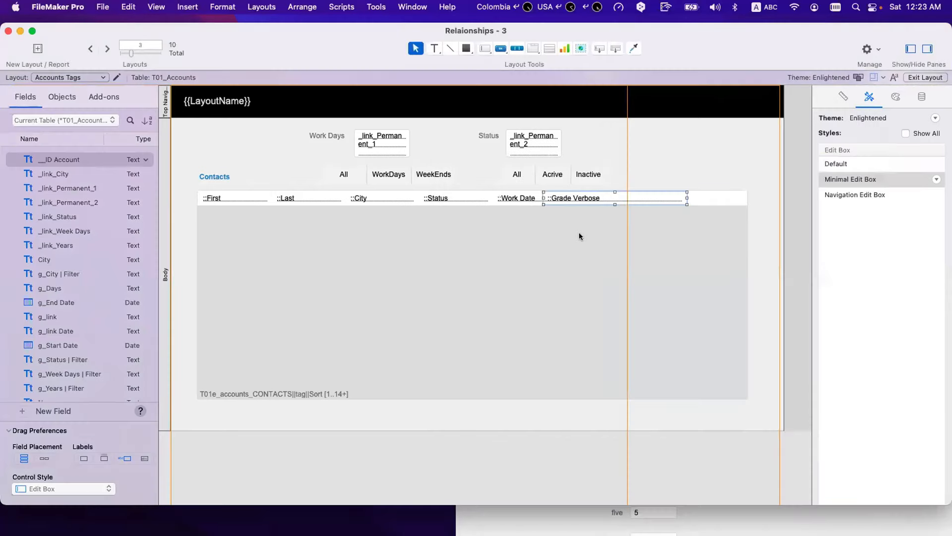
drag(545, 199, 654, 197)
click(650, 170)
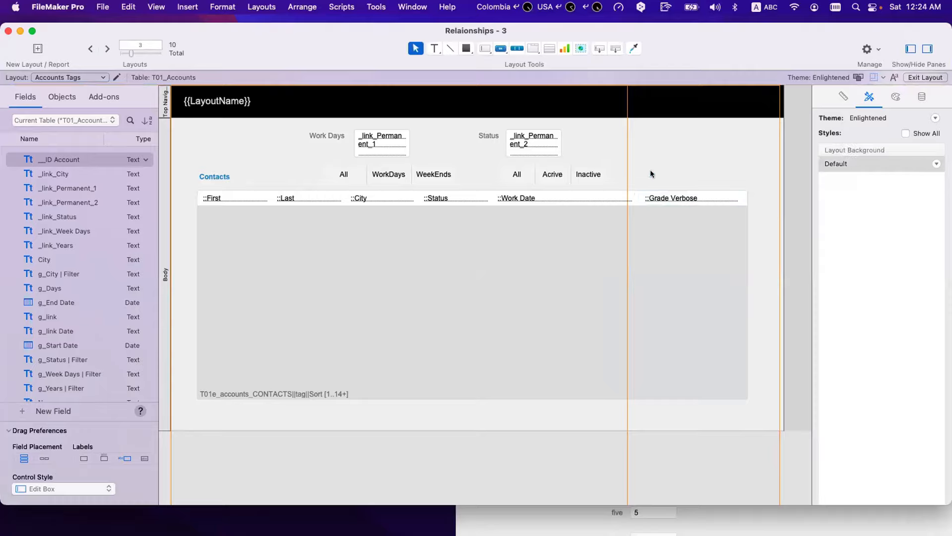
- View the Accounts Tags layout with live data and review the verbose grades of all contacts in the portal
key(super+b)
scroll(511, 431, down, 10)
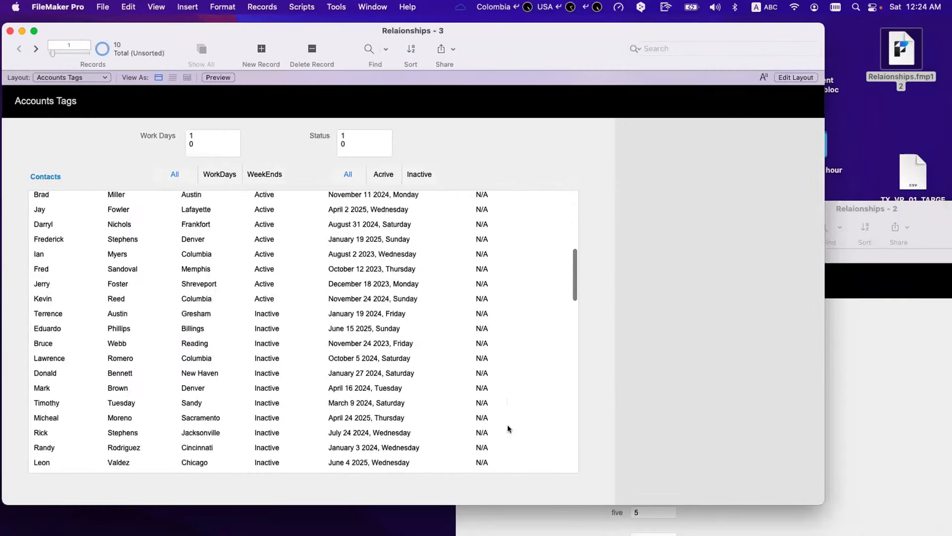
scroll(507, 425, down, 15)
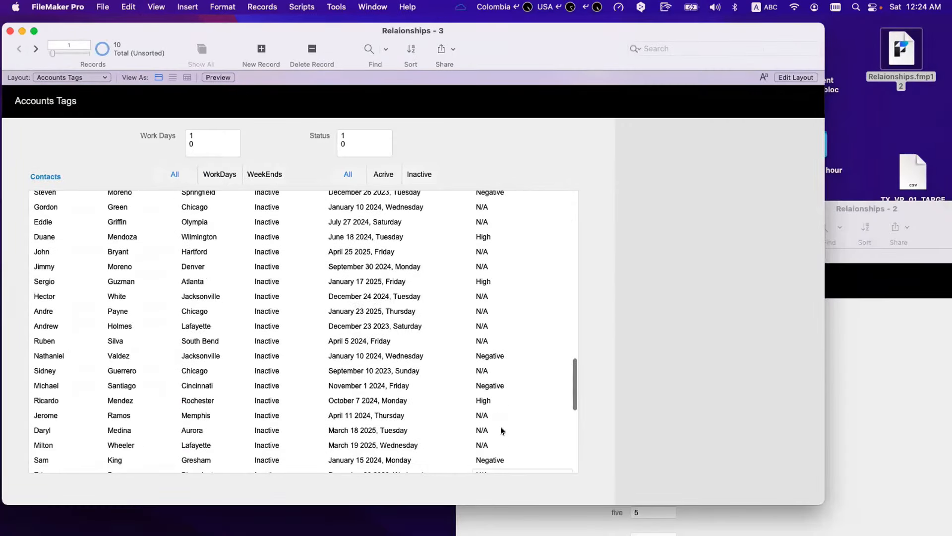
scroll(501, 426, down, 10)
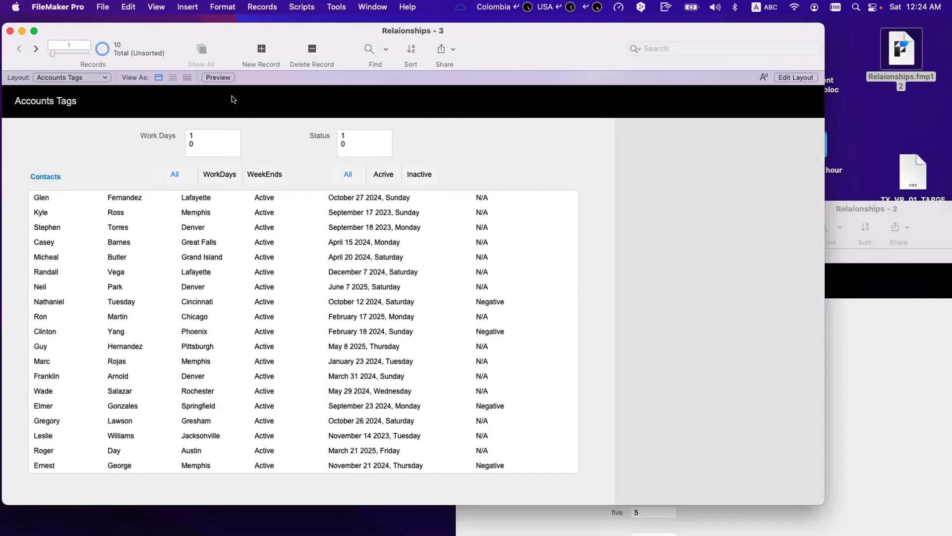
- Duplicate the _link_Permanent_2 field in ACC_Accounts and rename the copy _link_Permanent_3
key(super+shift+d)
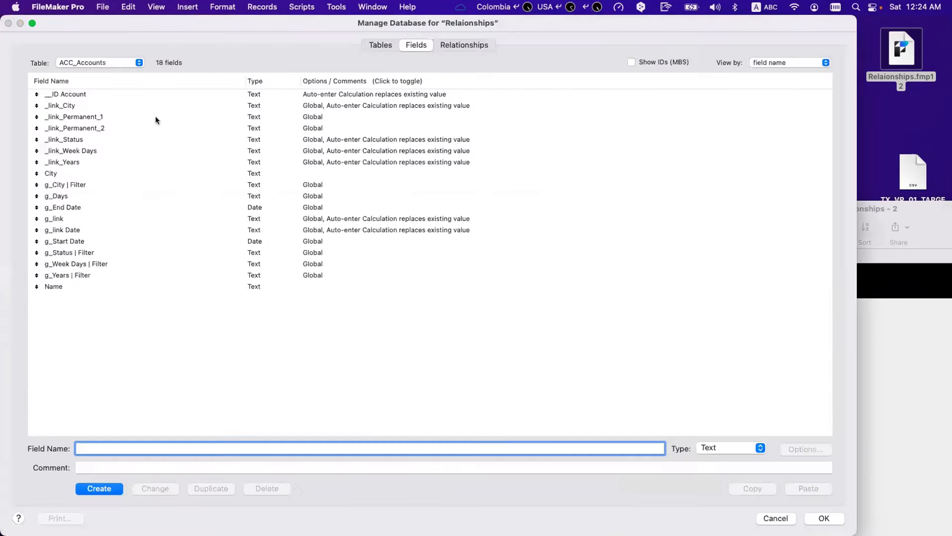
click(131, 130)
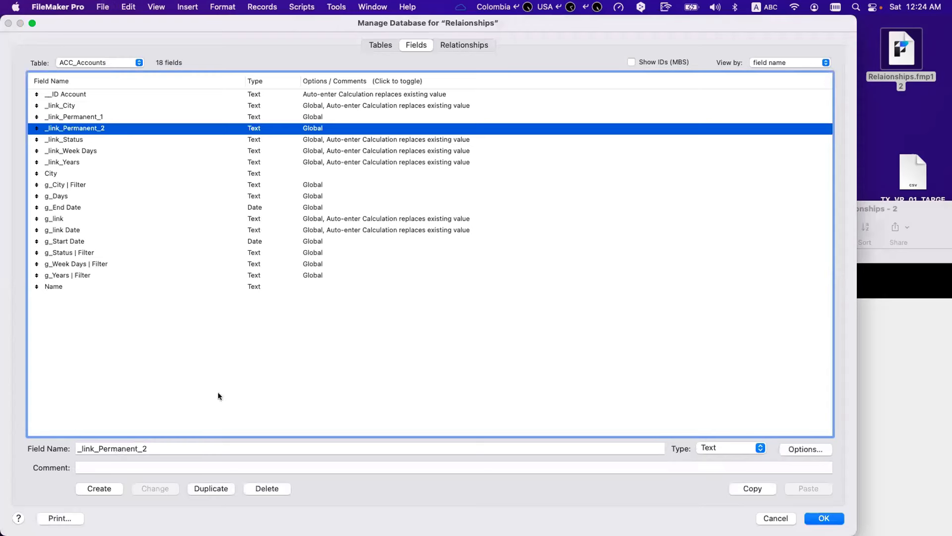
click(189, 483)
drag(168, 448, 144, 450)
text(3)
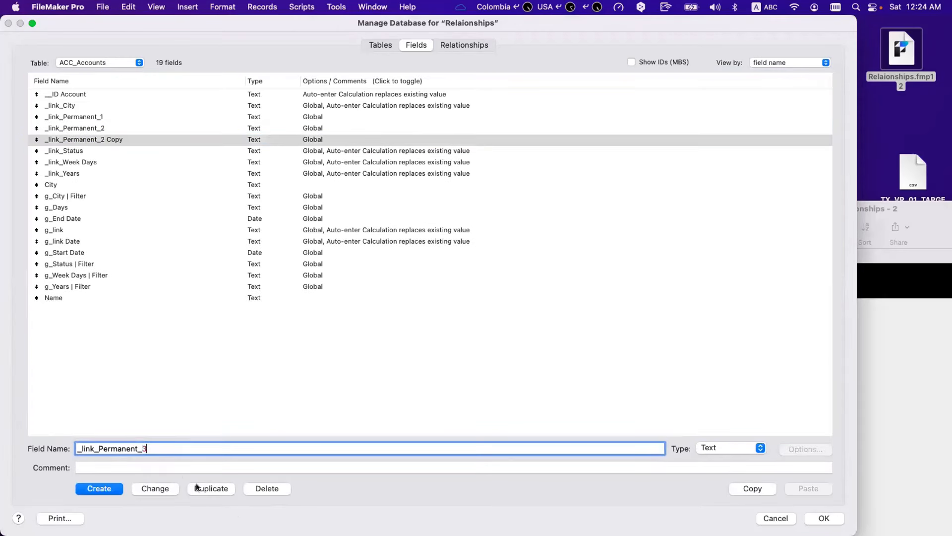
click(168, 487)
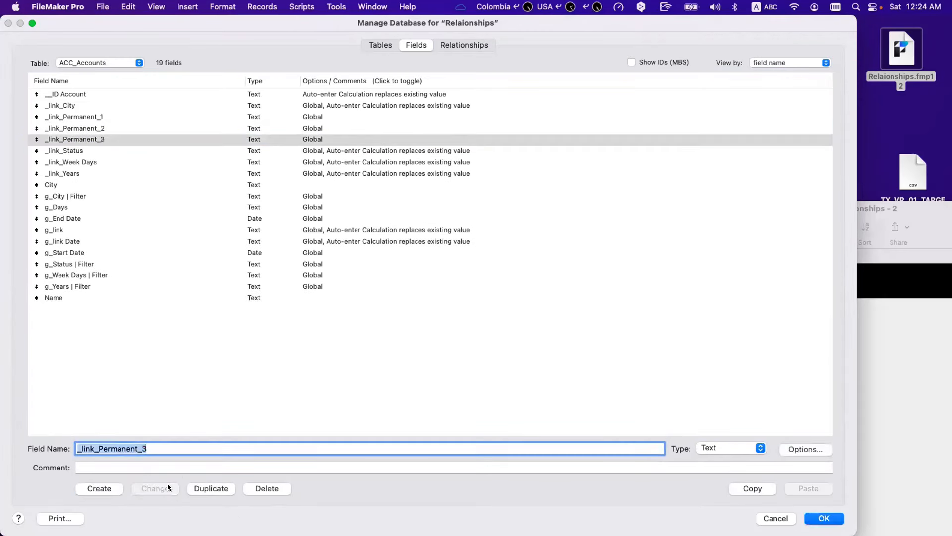
- Delete both tag criteria, tag_WorkDays and tag_Active, from the relationship between T01_Accounts and T01e_accounts_CONTACTS||tag||Sort
click(446, 47)
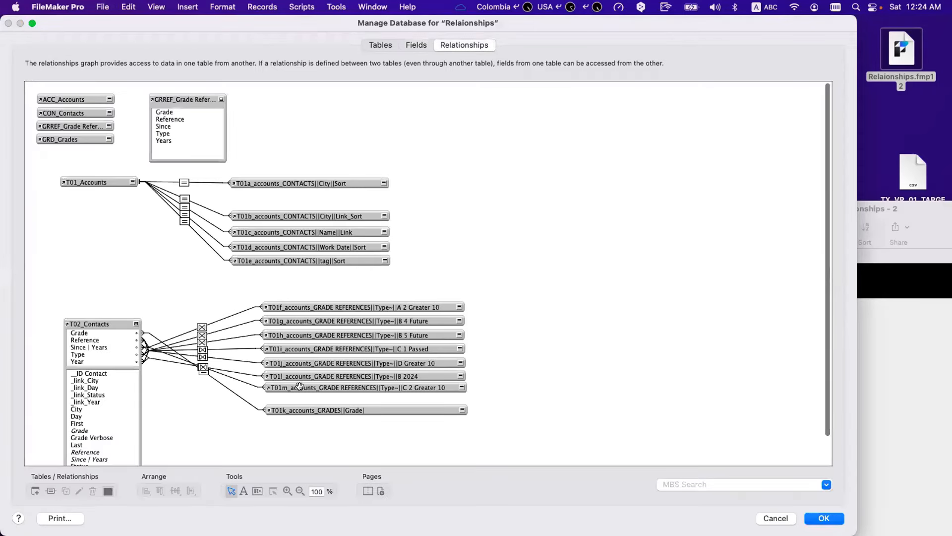
click(300, 386)
click(215, 253)
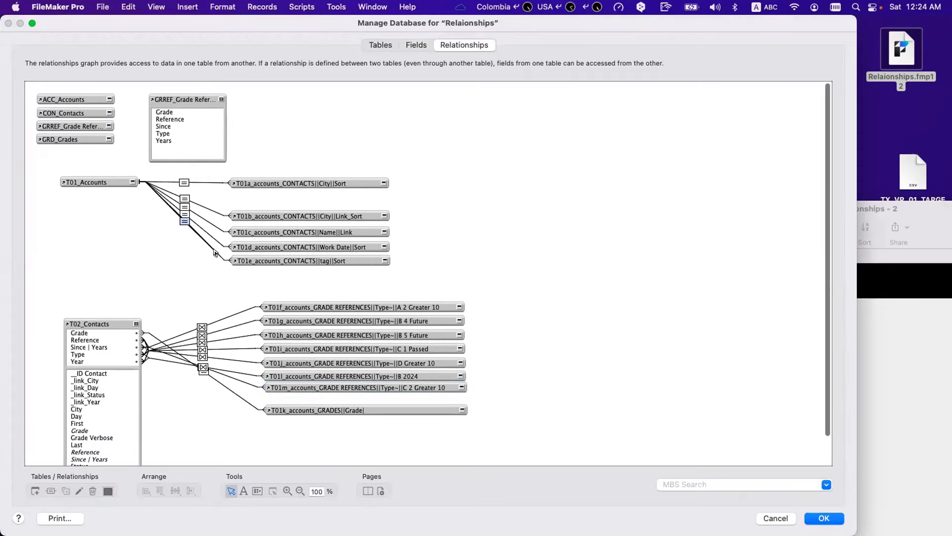
double_click(215, 252)
click(365, 367)
shift+click(373, 376)
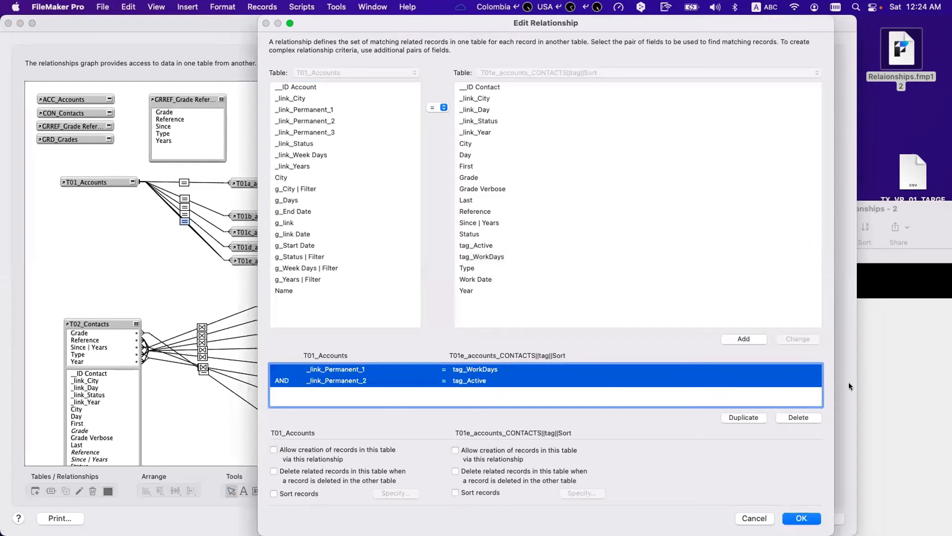
click(805, 417)
- Relate _link_Permanent_3 to Grade with the = operator as the relationship's criterion, and save the database definition
click(323, 132)
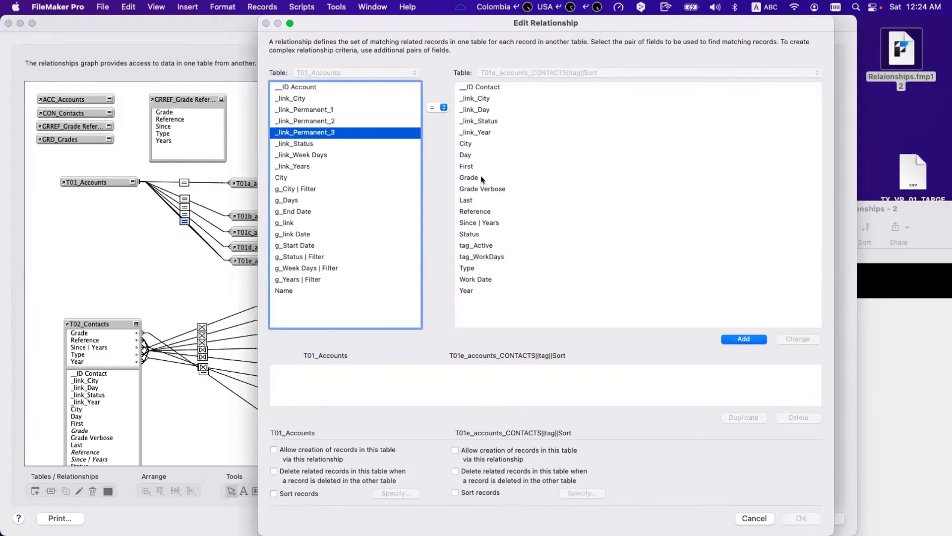
click(482, 178)
click(737, 338)
click(803, 517)
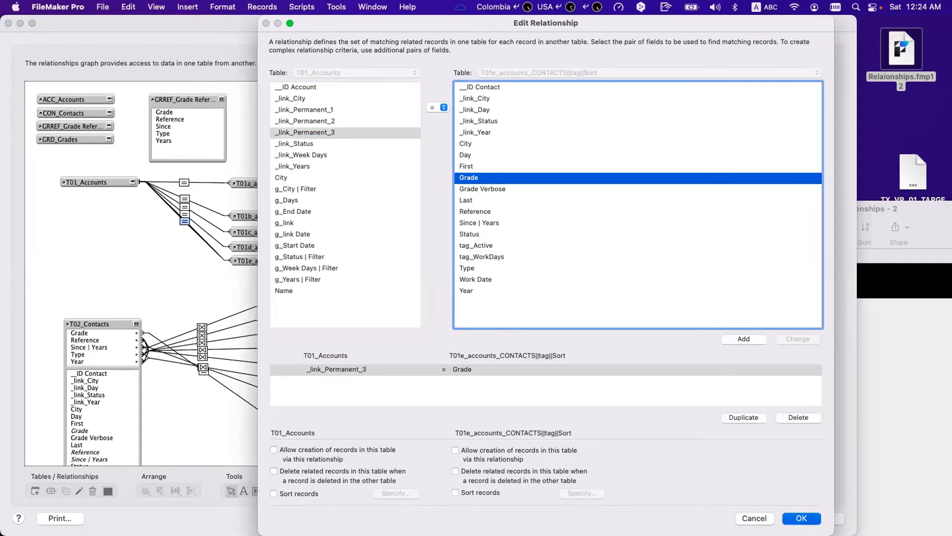
click(823, 519)
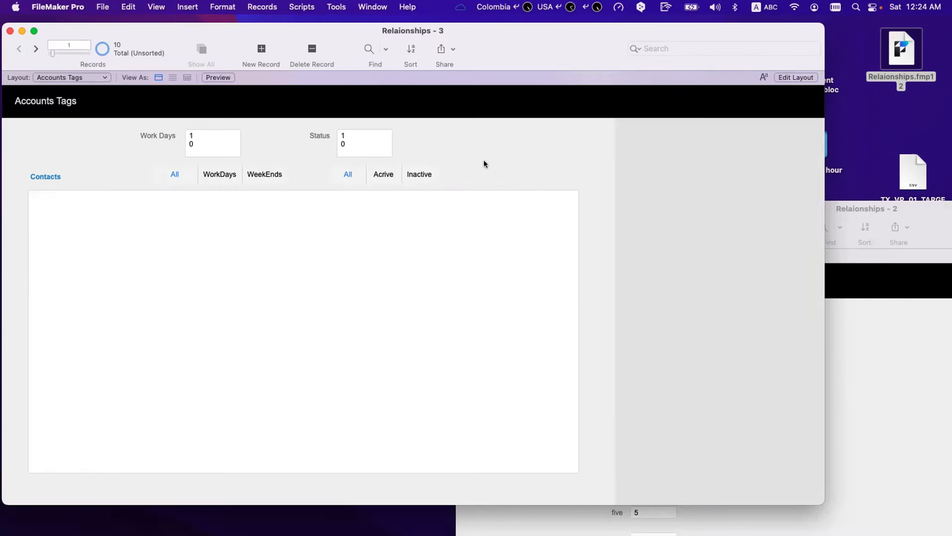
- Copy the Status field and label beside it, bind the copied field to _link_Permanent_3, and label it Grades
key(super+l)
drag(560, 144, 672, 144)
double_click(520, 213)
drag(488, 135, 619, 136)
double_click(618, 135)
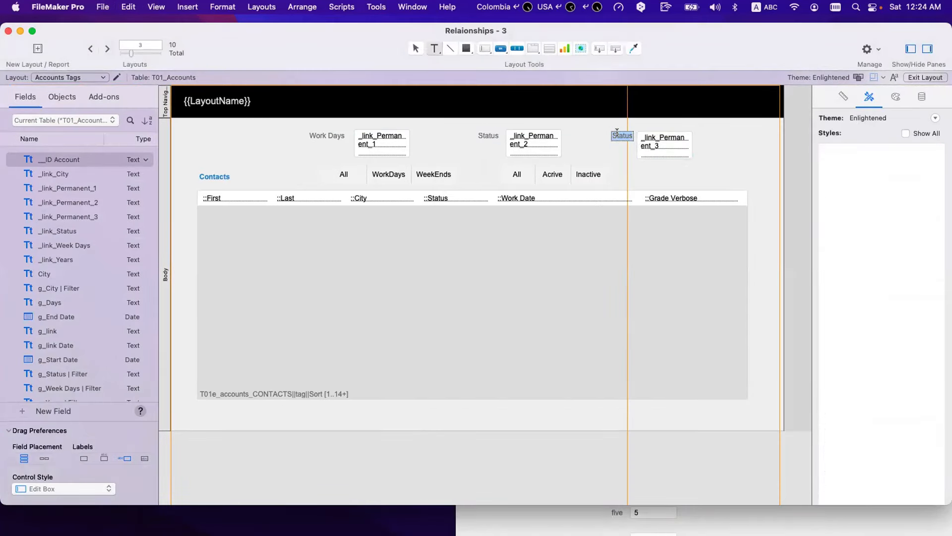
text(Grades)
key(super+b)
- Test the contacts portal with grade 1 in the Grades field, followed by grade 2
click(500, 139)
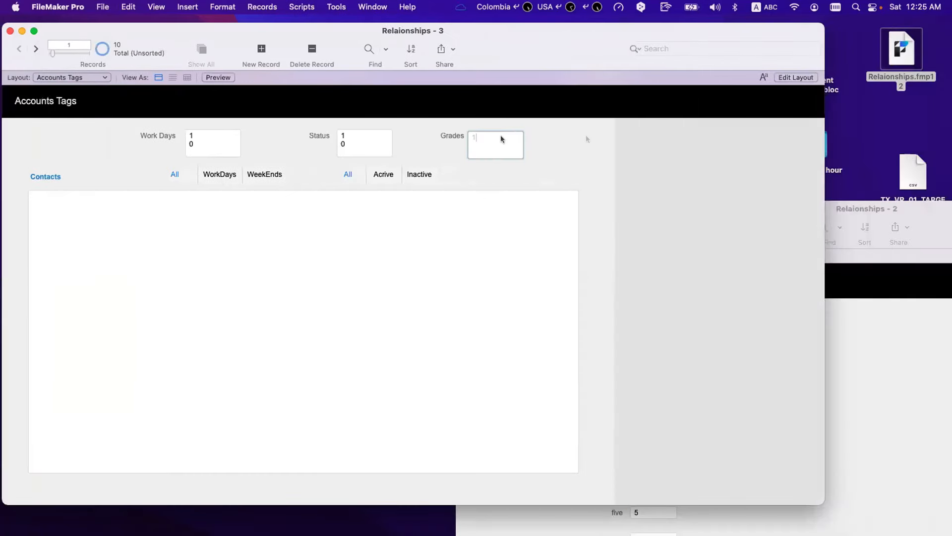
text(1)
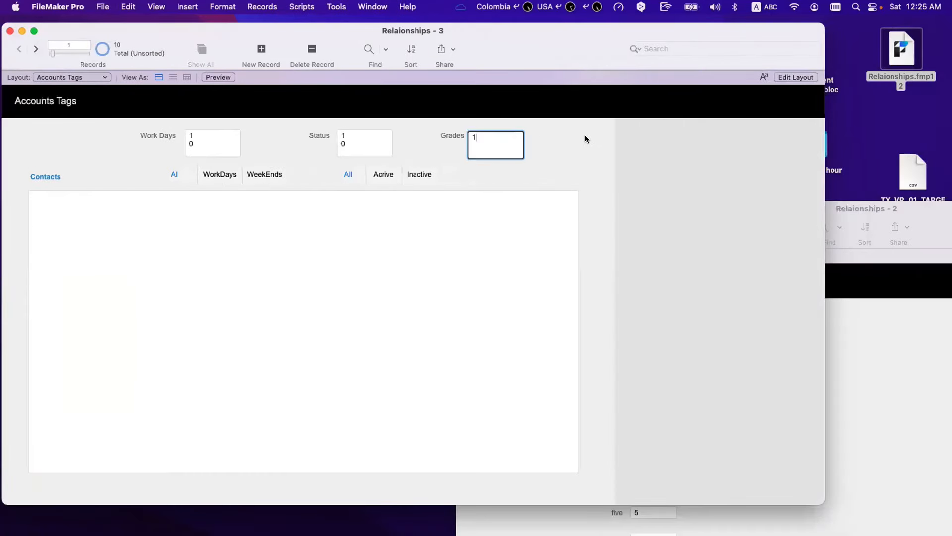
click(586, 136)
click(498, 137)
key(BackSpace)
text(2)
click(561, 129)
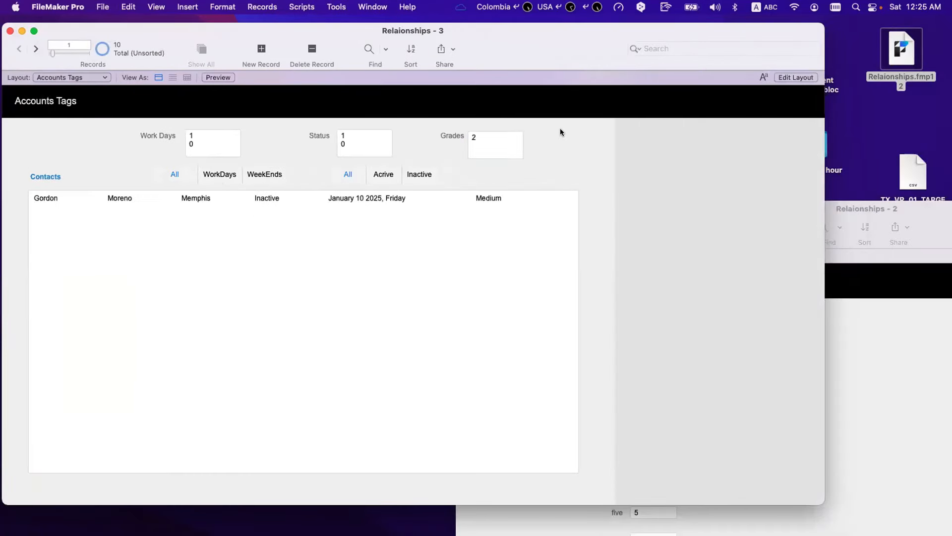
- Test the contacts portal with grades 3, 4 and 5 one at a time in the Grades field
click(510, 132)
key(BackSpace)
text(3)
click(542, 132)
key(BackSpace)
text(4)
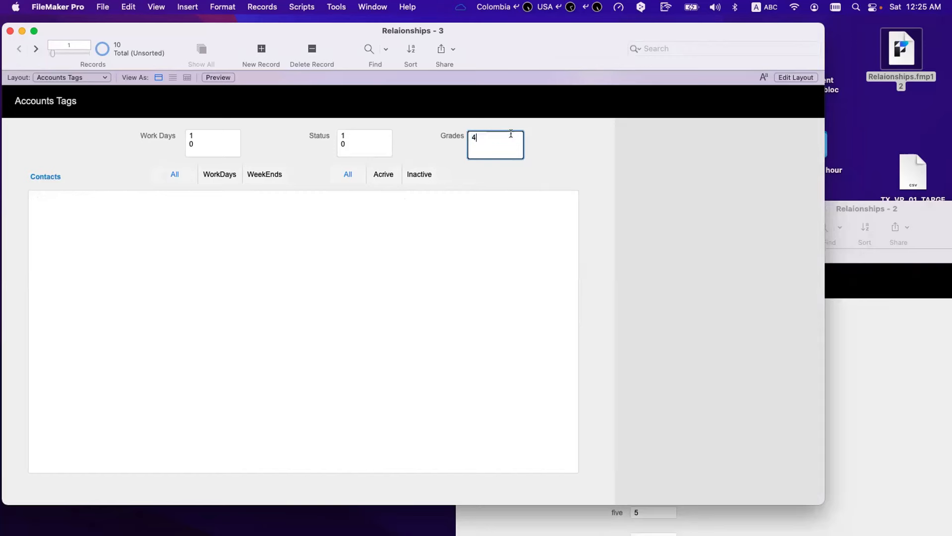
click(544, 131)
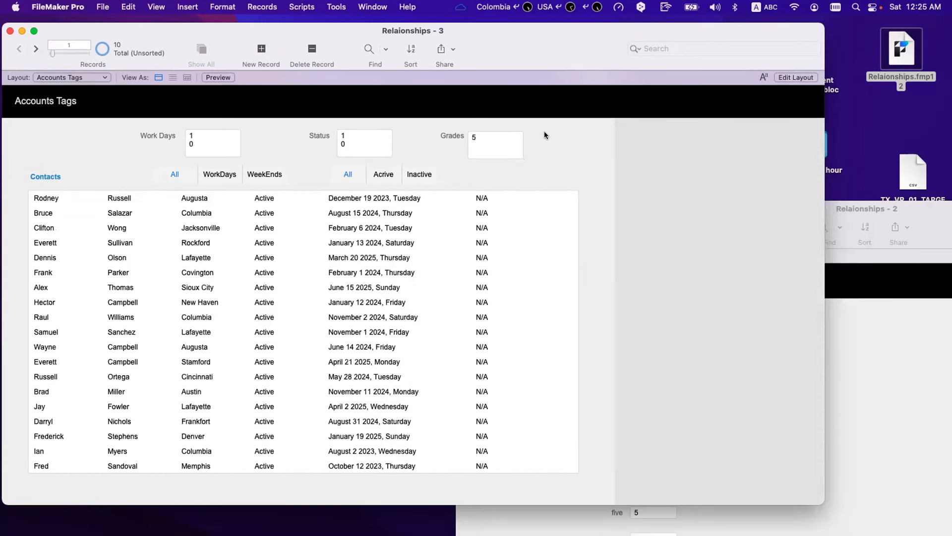
- Replace the Grades value with 1, 2, 3, 4 and 5 on separate lines, without a blank first line
click(513, 140)
key(super+a)
key(BackSpace)
text(1 2 3 4 5)
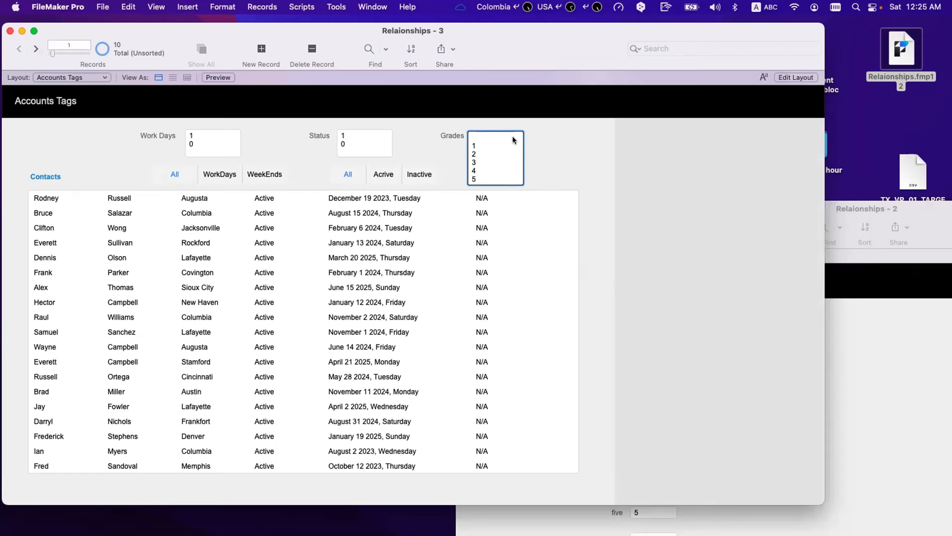
click(597, 158)
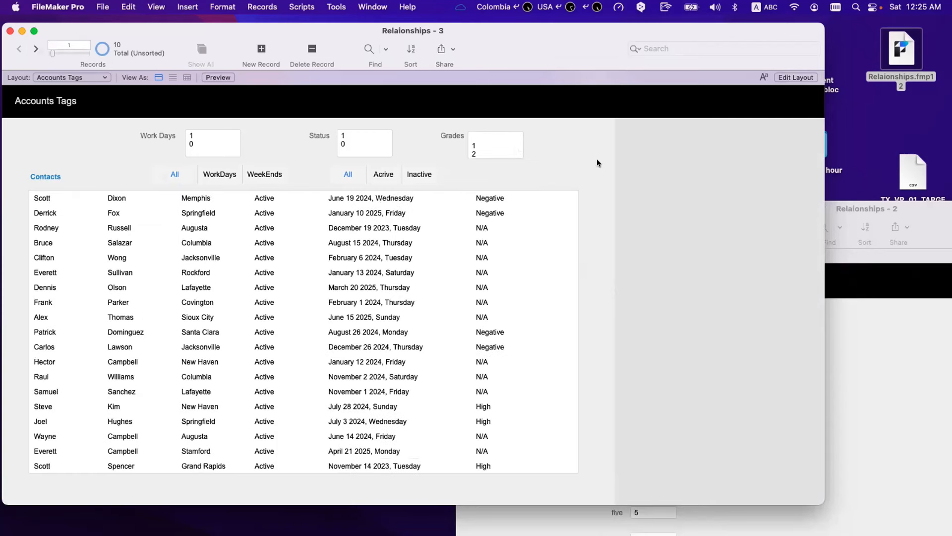
click(489, 137)
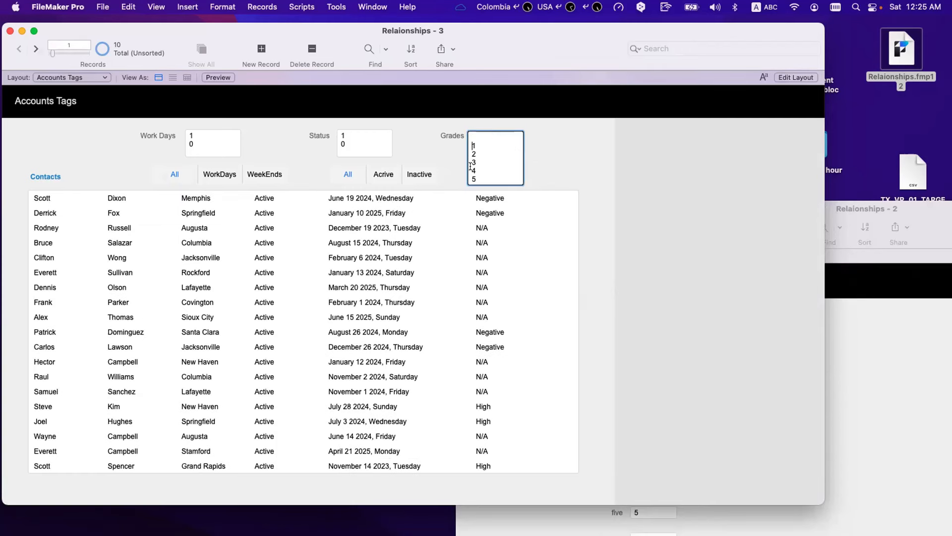
key(Delete)
click(561, 159)
- Replace the Grades list with only 1 and 3 on separate lines and commit it
click(510, 153)
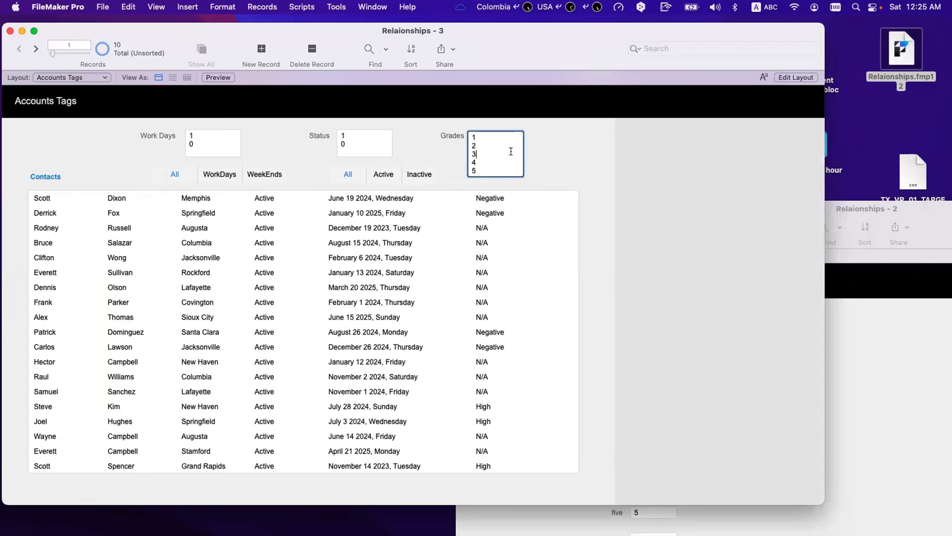
drag(489, 173, 453, 126)
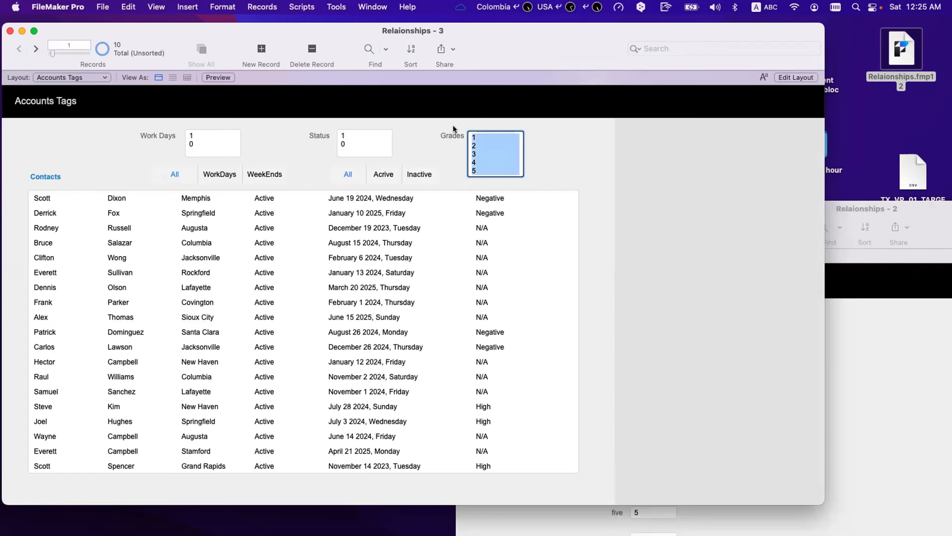
text(1)
key(Return)
text(3)
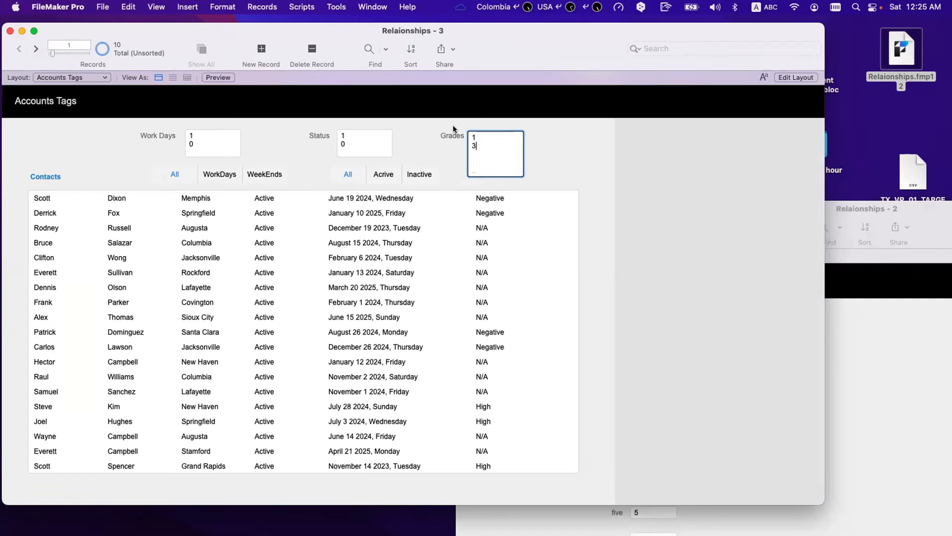
click(541, 134)
- Filter the contacts portal by grades 1 and 4, followed by grades 2 and 4
click(502, 144)
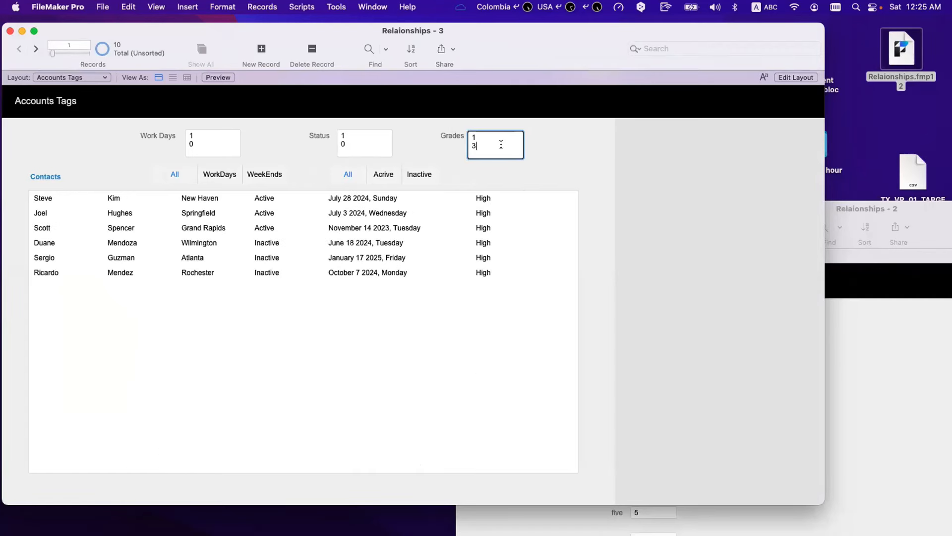
key(BackSpace)
text(4)
click(558, 141)
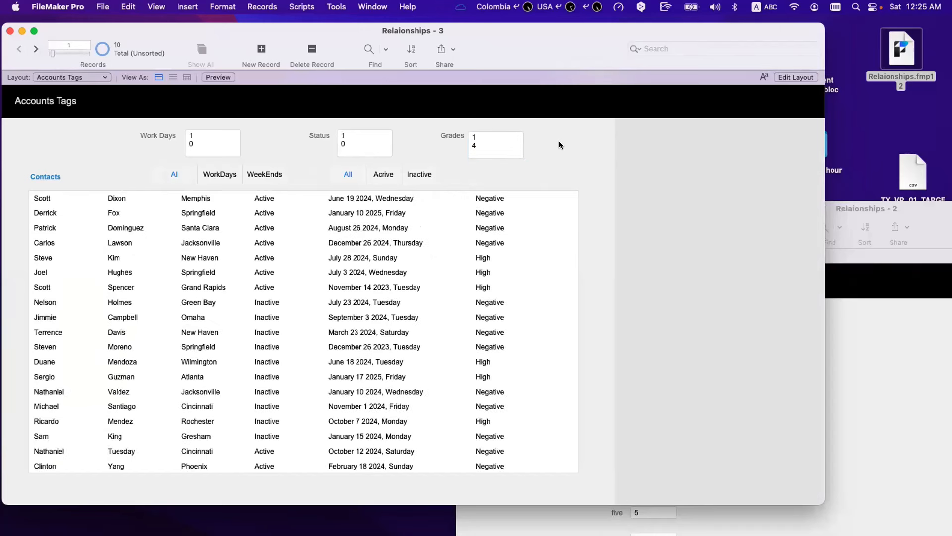
click(489, 137)
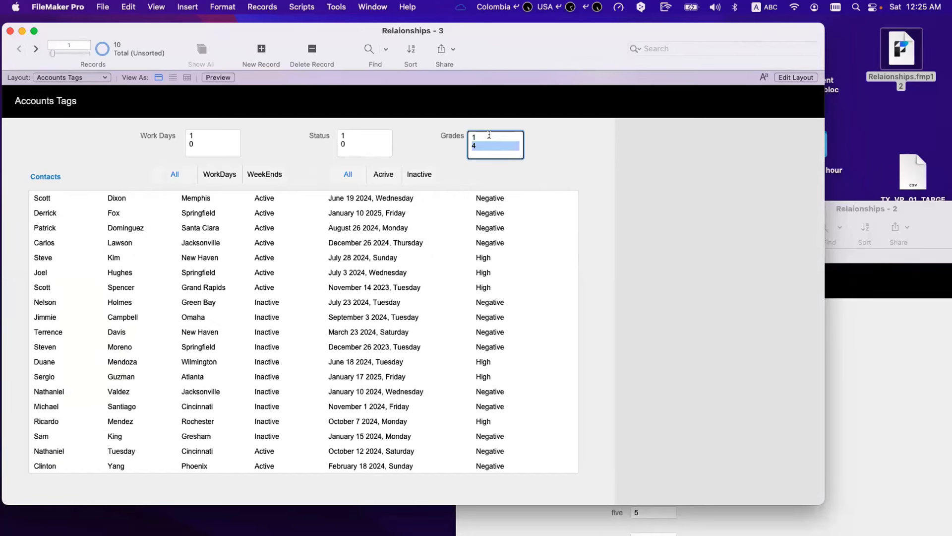
key(BackSpace)
text(2)
click(564, 159)
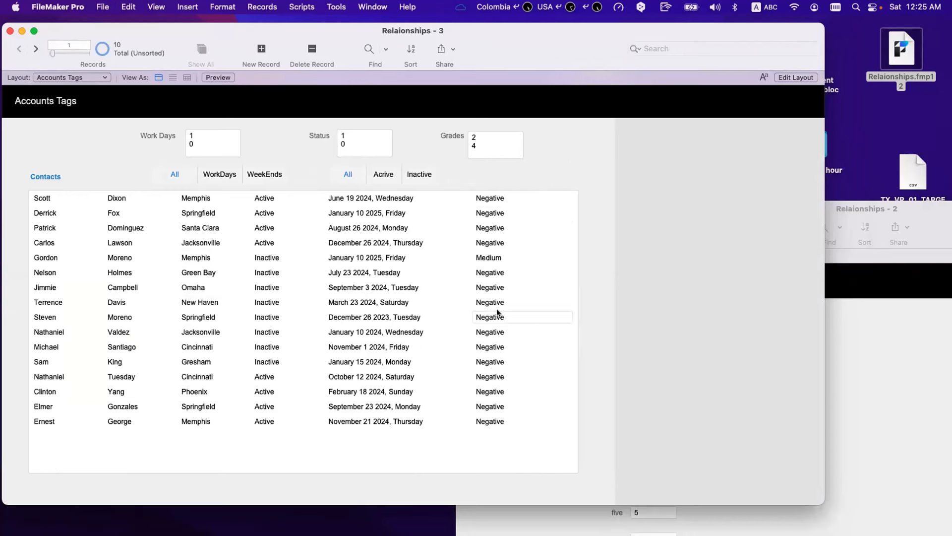
- Enter all five grades, 1 to 5, on separate lines in the Grades field and commit the list
click(483, 149)
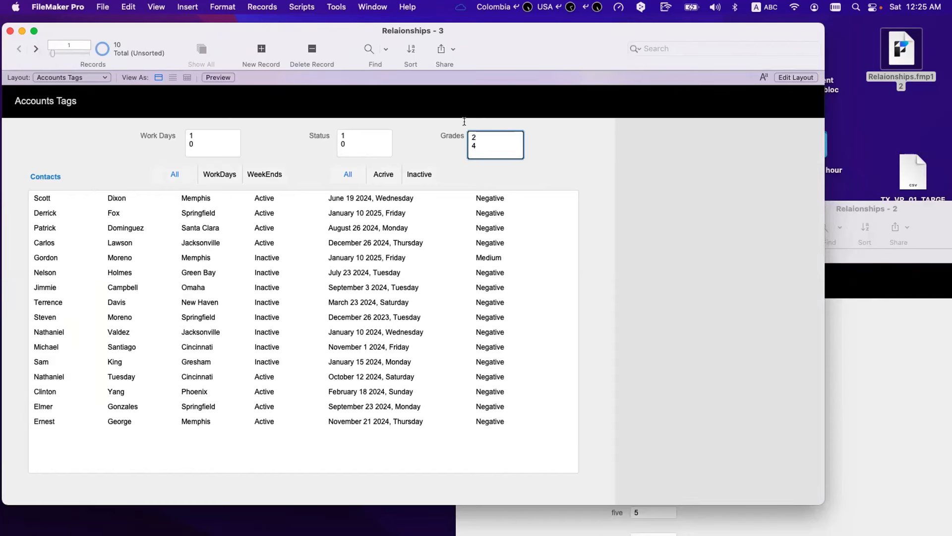
text(1)
key(Return)
text(2)
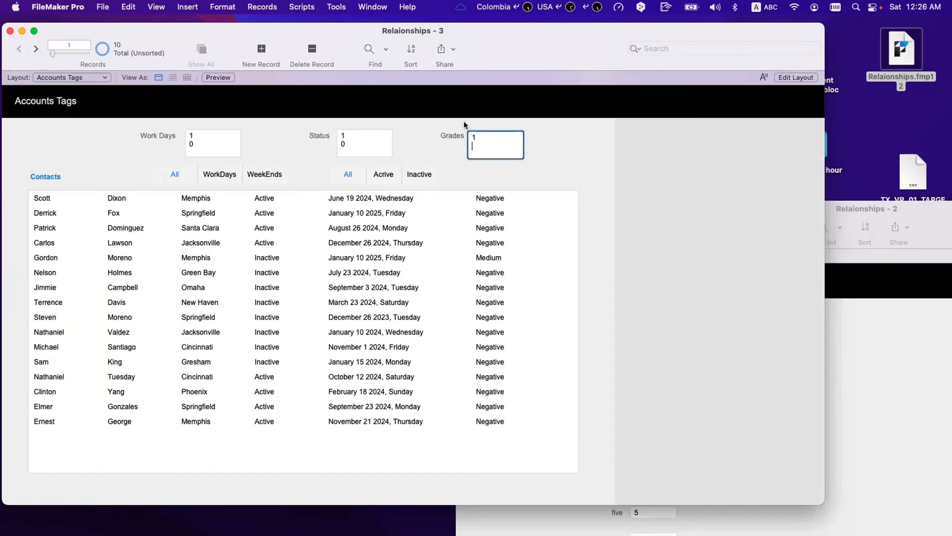
key(Return)
text(3)
key(Return)
text(4)
key(Return)
text(6)
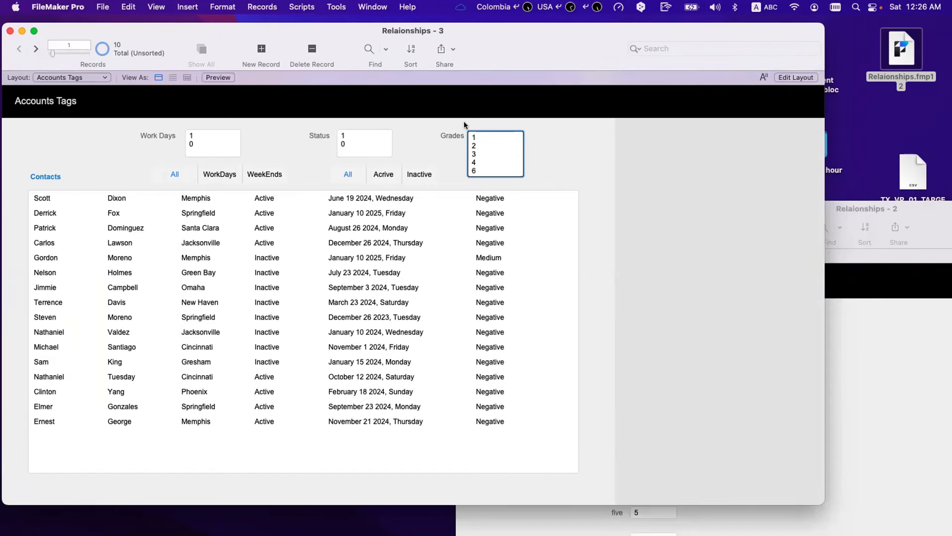
triple_click(485, 173)
key(BackSpace)
click(526, 166)
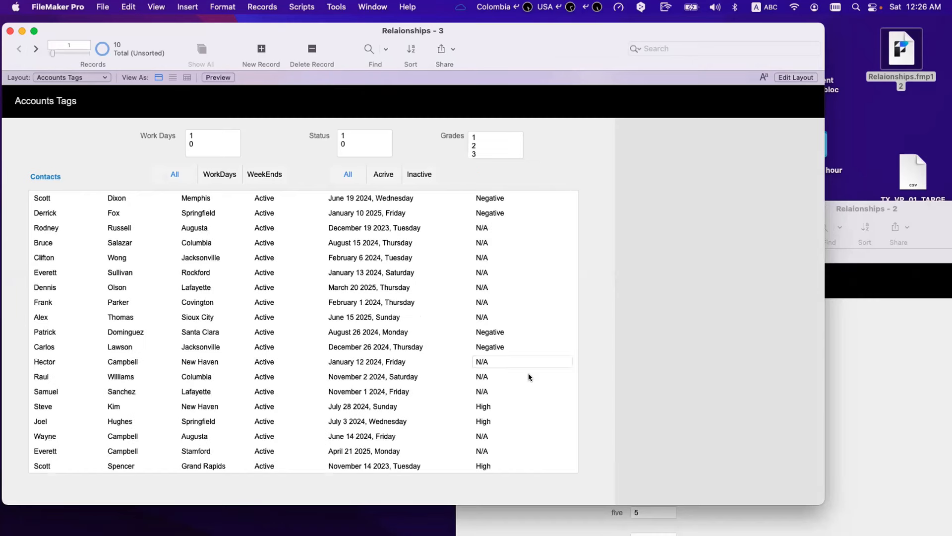
- Remove grade 5 from the Grades list and review the verbose grades of the contacts in the portal
scroll(507, 451, down, 6)
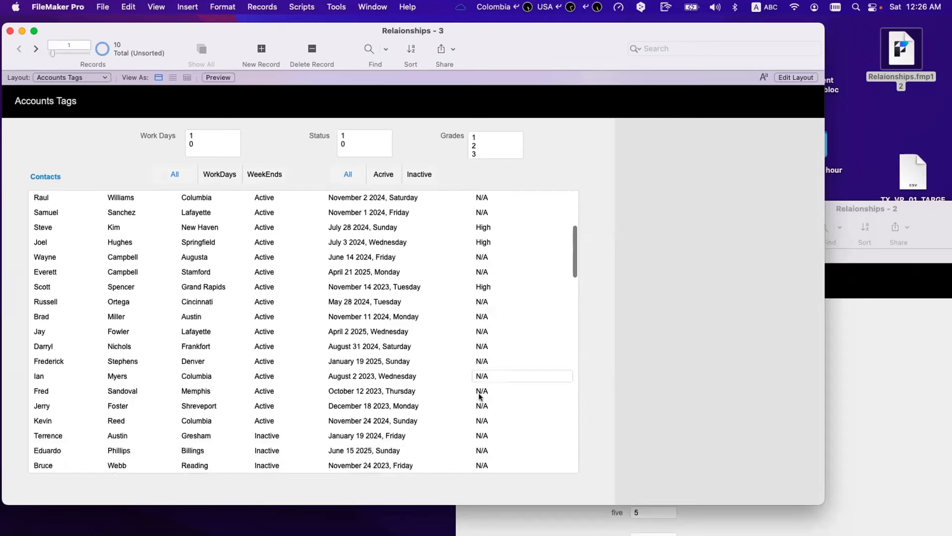
scroll(479, 396, down, 20)
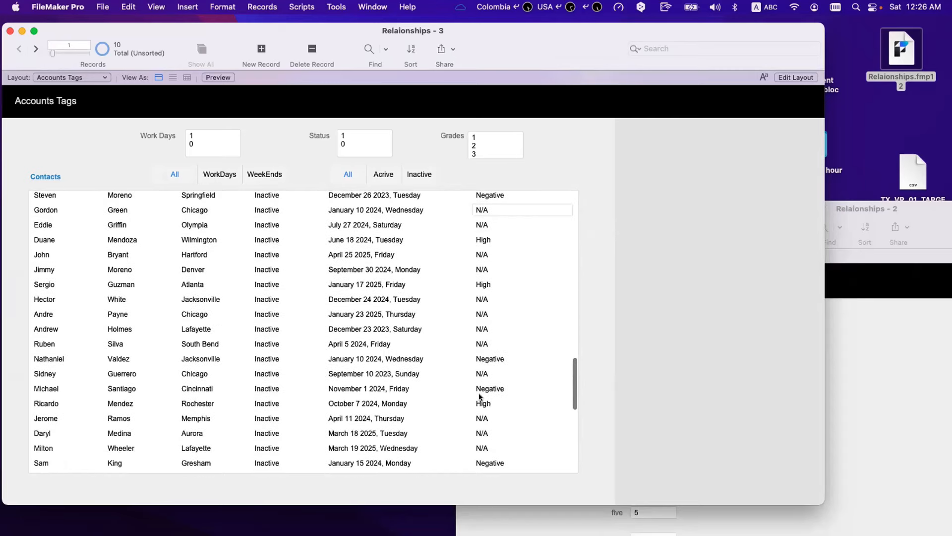
scroll(480, 396, up, 20)
click(488, 169)
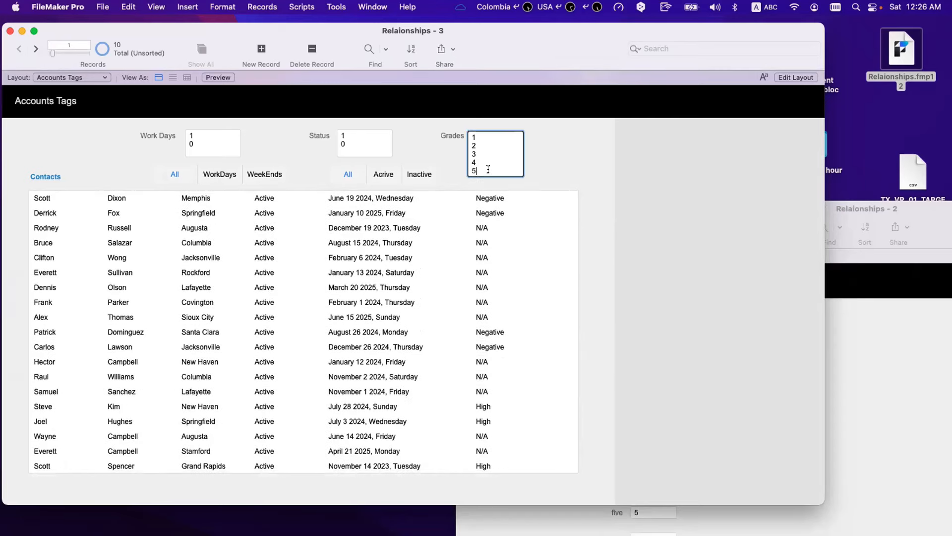
key(BackSpace)
click(537, 157)
scroll(519, 300, down, 3)
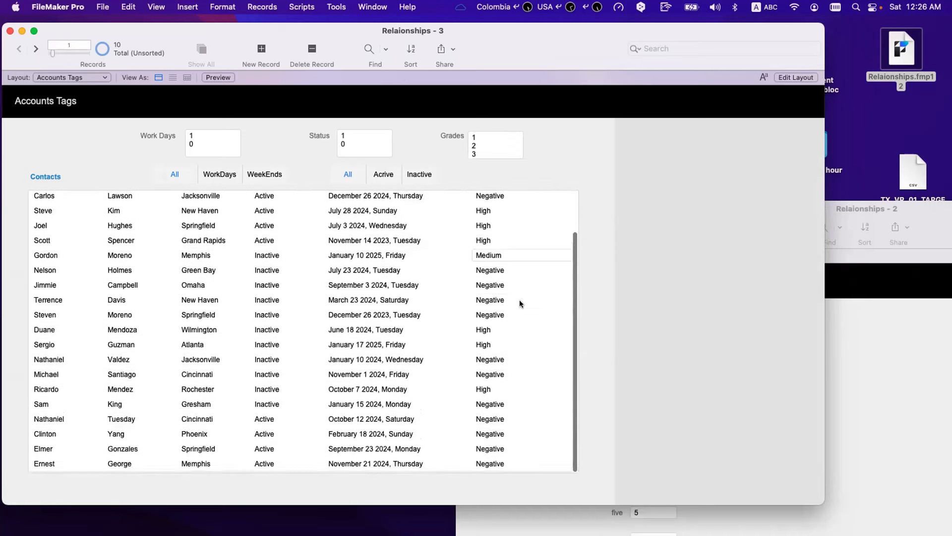
scroll(519, 301, up, 2)
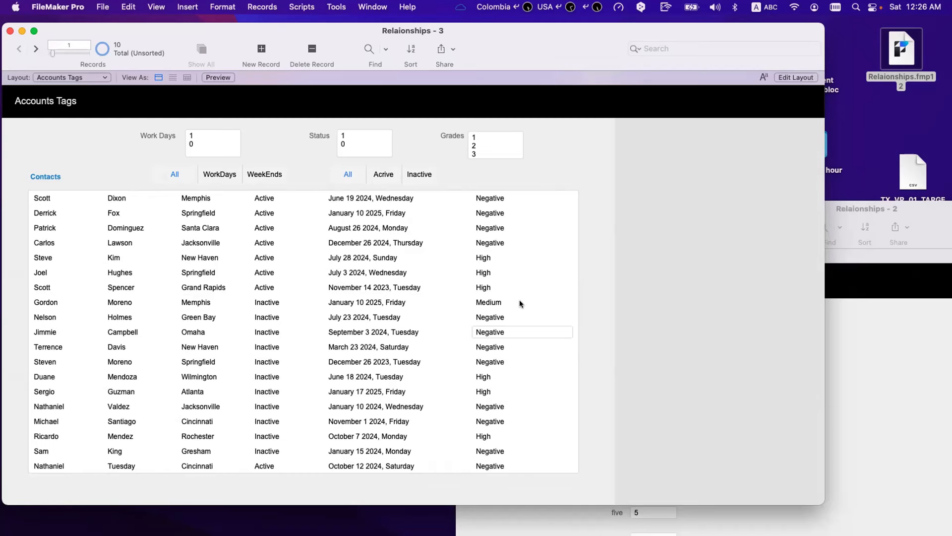
- View the Type and Reference values in the grade reference window, and return to the contacts portal on Accounts Tags
click(849, 362)
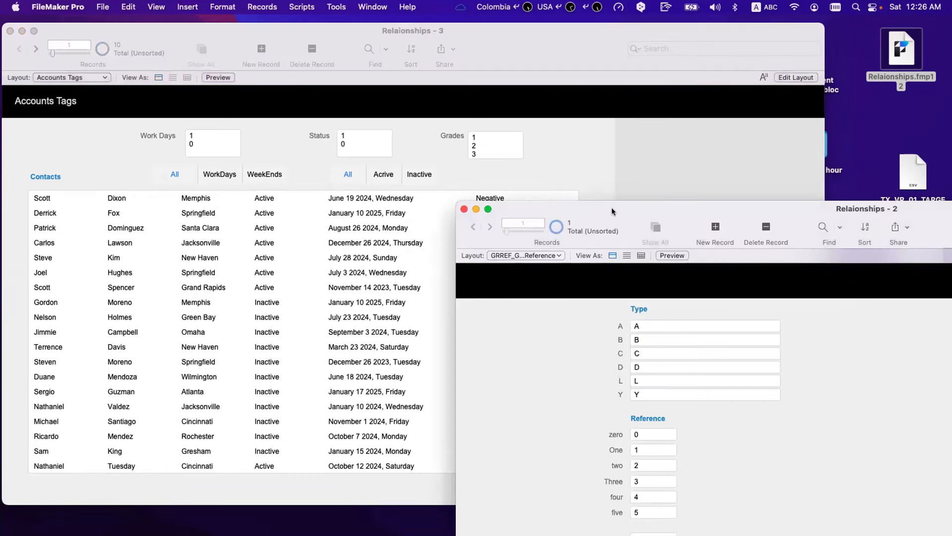
drag(611, 210, 521, 82)
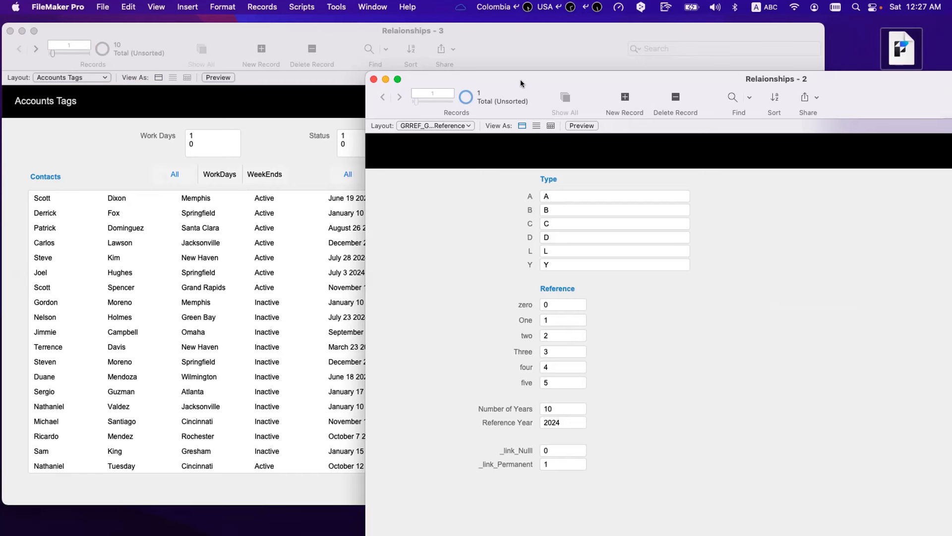
click(290, 163)
scroll(316, 285, down, 3)
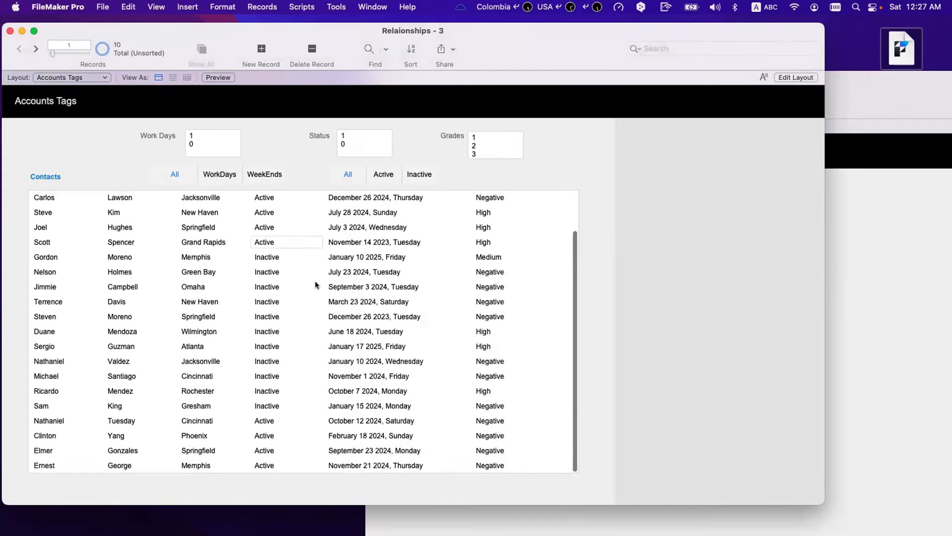
- Collapse the T02_Contacts table occurrence in the relationships graph, save the database definition, and return to Accounts Tags
key(super+shift+d)
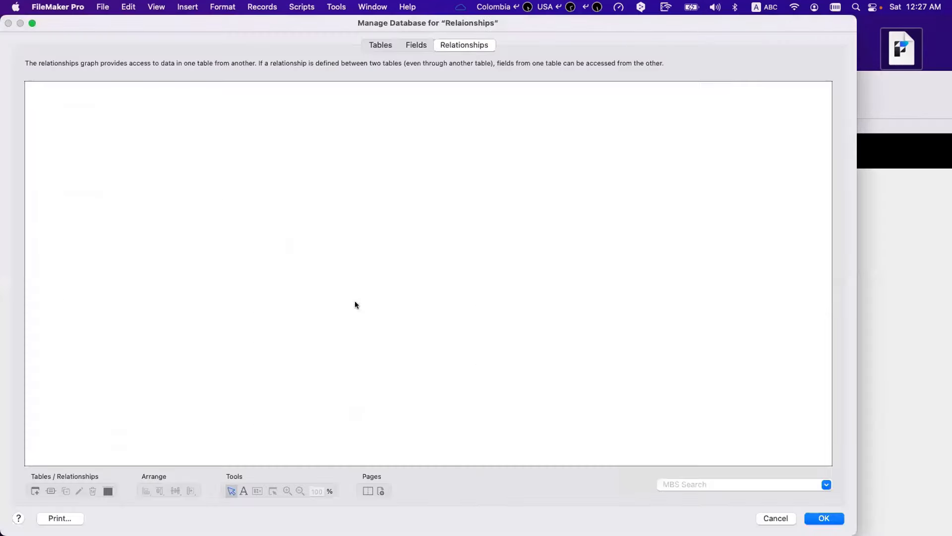
click(316, 346)
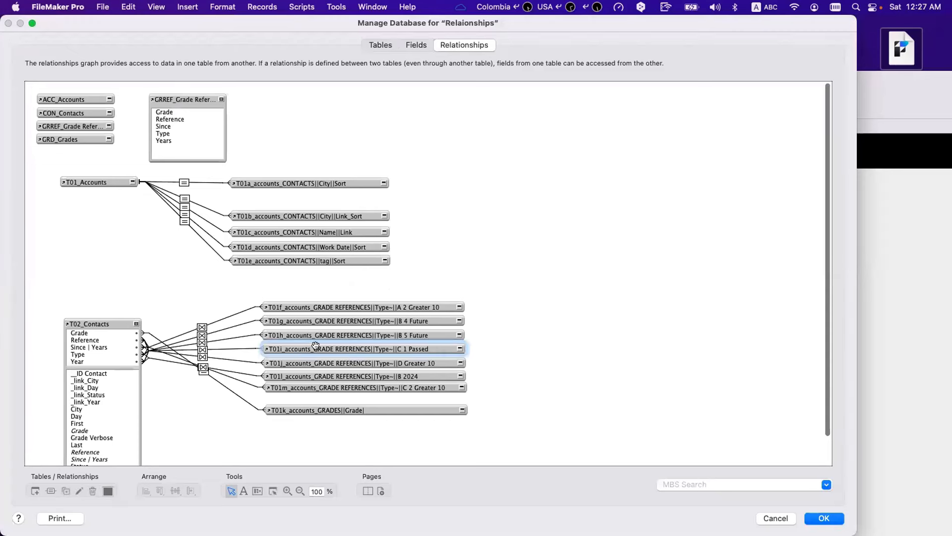
click(106, 321)
click(137, 323)
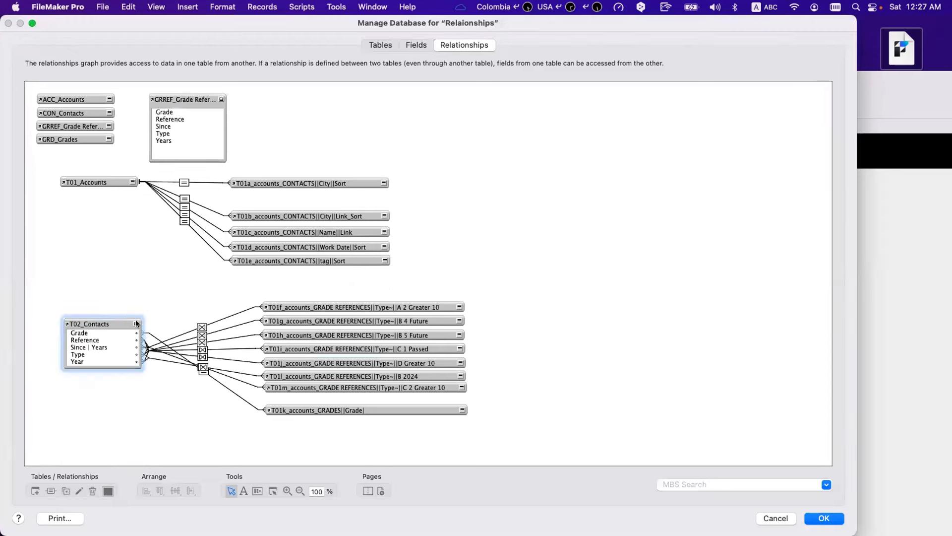
click(136, 323)
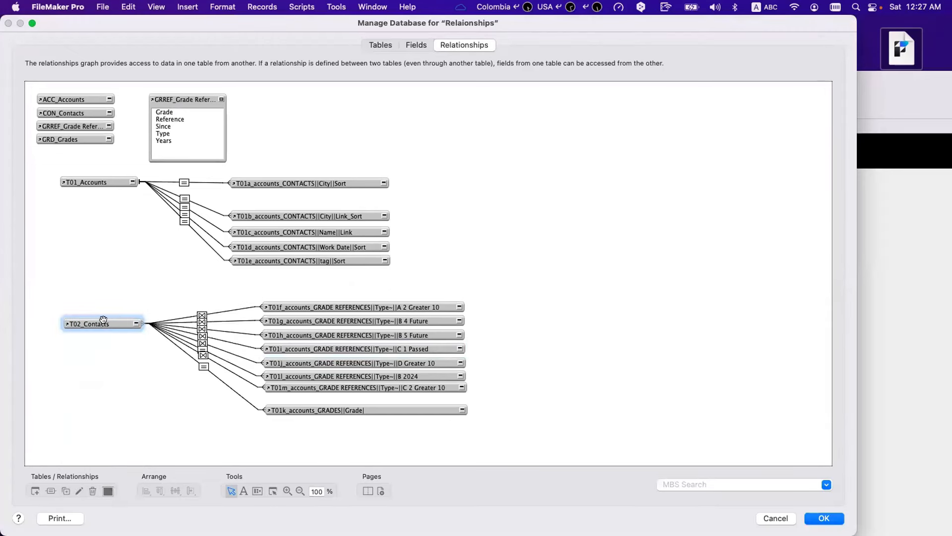
click(322, 332)
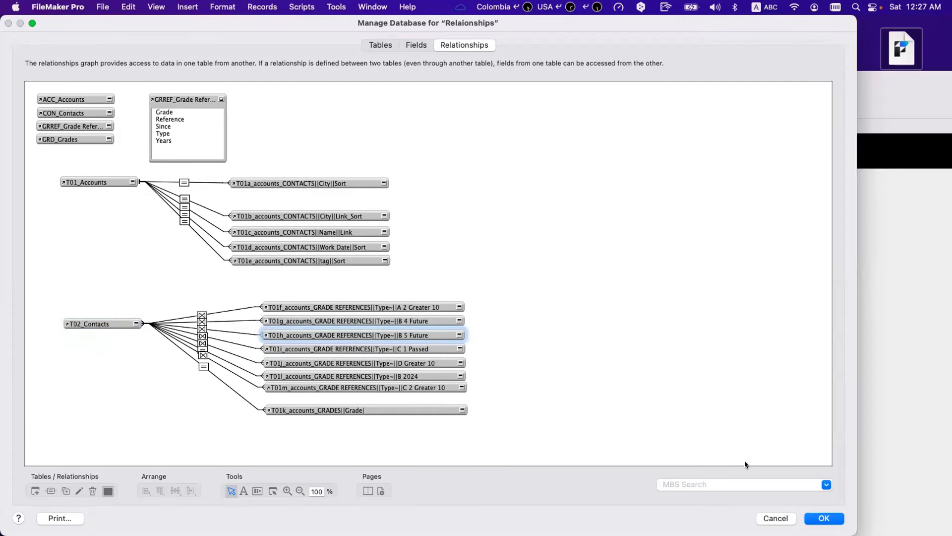
click(823, 518)
click(864, 322)
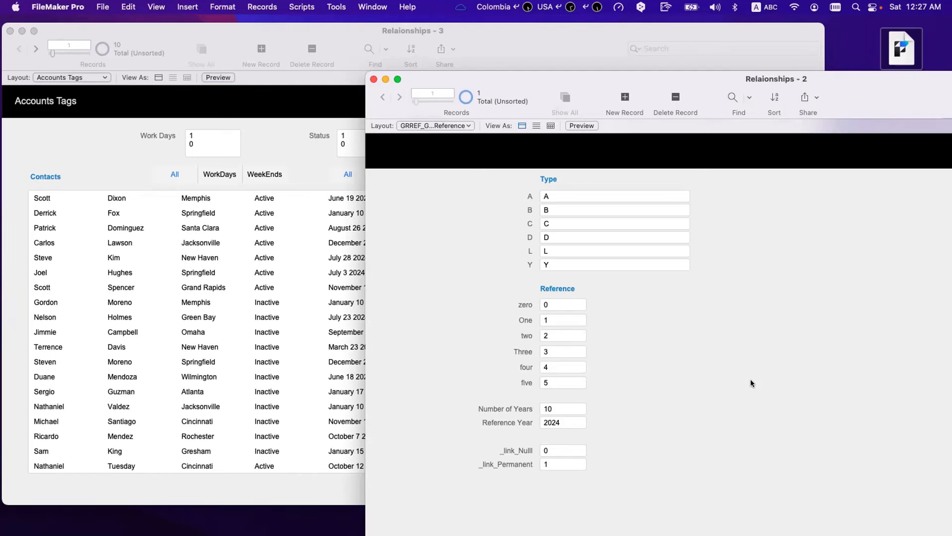
click(281, 181)
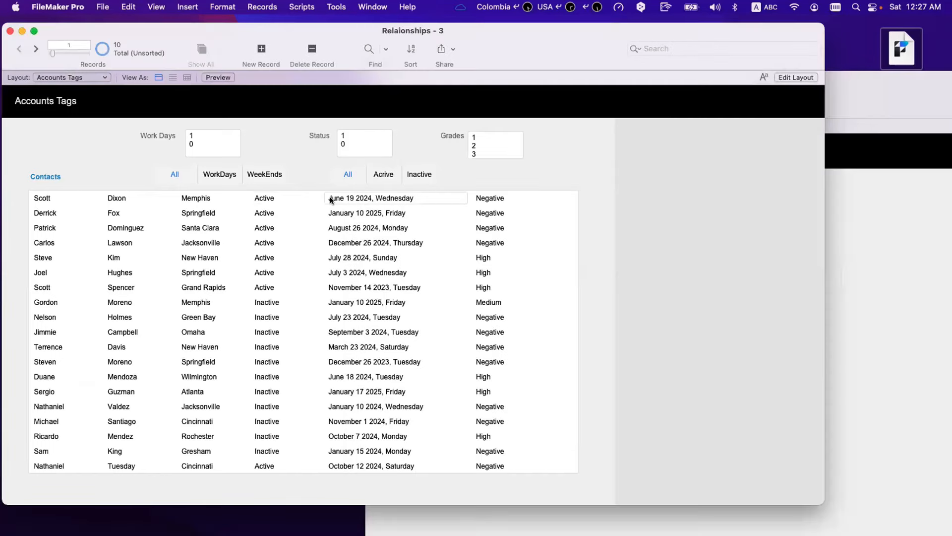
- Compare the work dates and verbose grades in the contacts portal with the Type and Reference values in the grade reference window
click(335, 200)
click(540, 196)
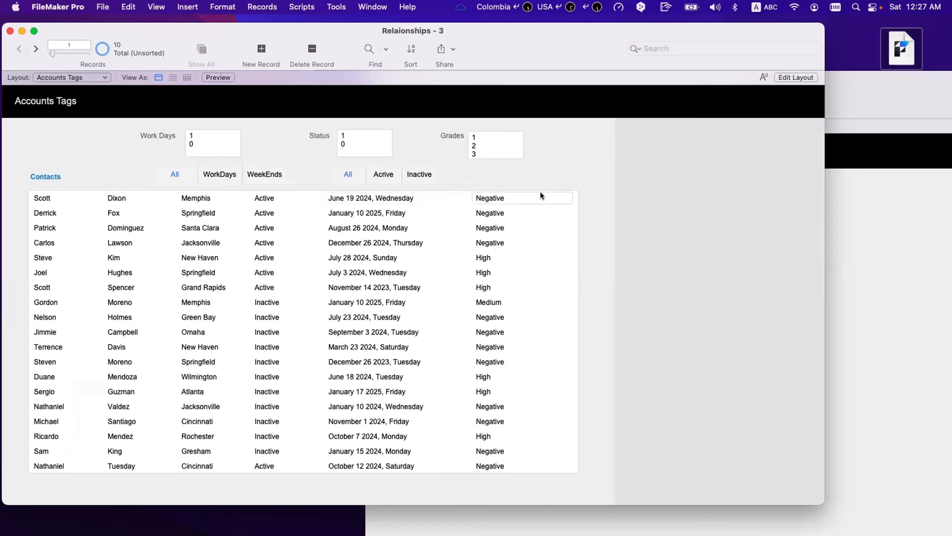
click(840, 213)
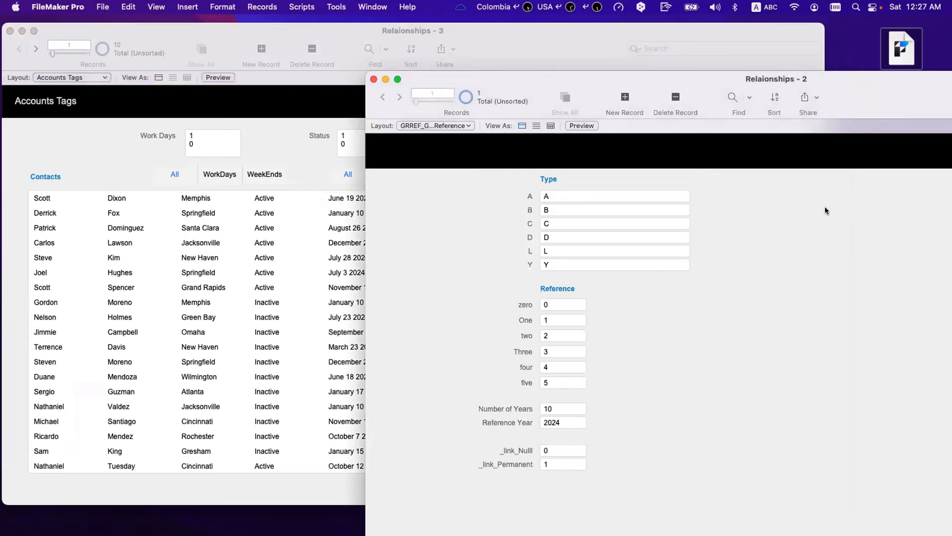
click(327, 177)
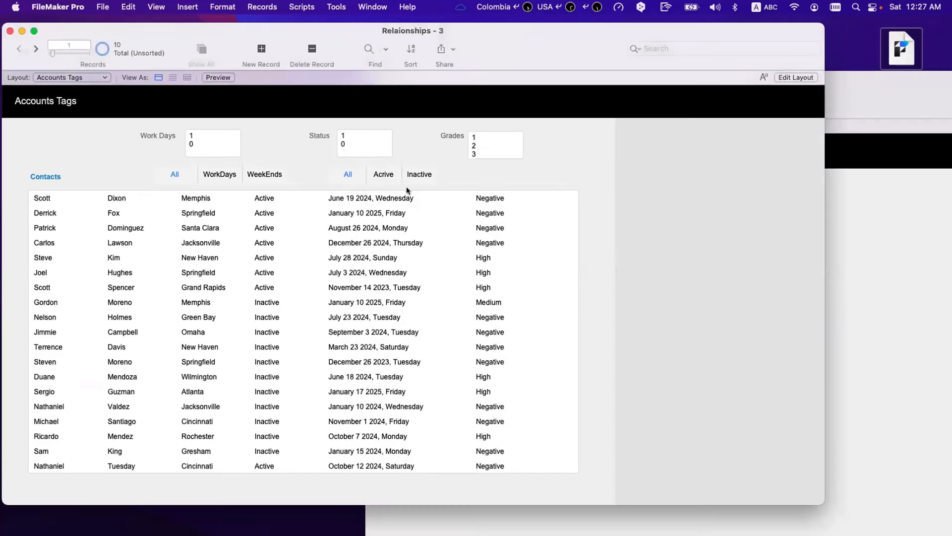
click(479, 218)
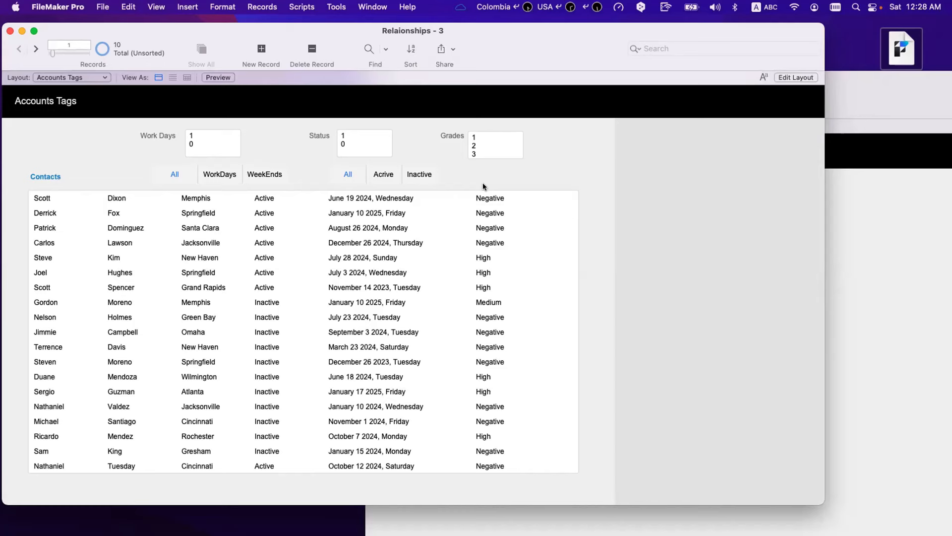
- Open the auto-enter calculation of the Grade field in the CON_Contacts table of the database definition
key(super+shift+d)
click(416, 45)
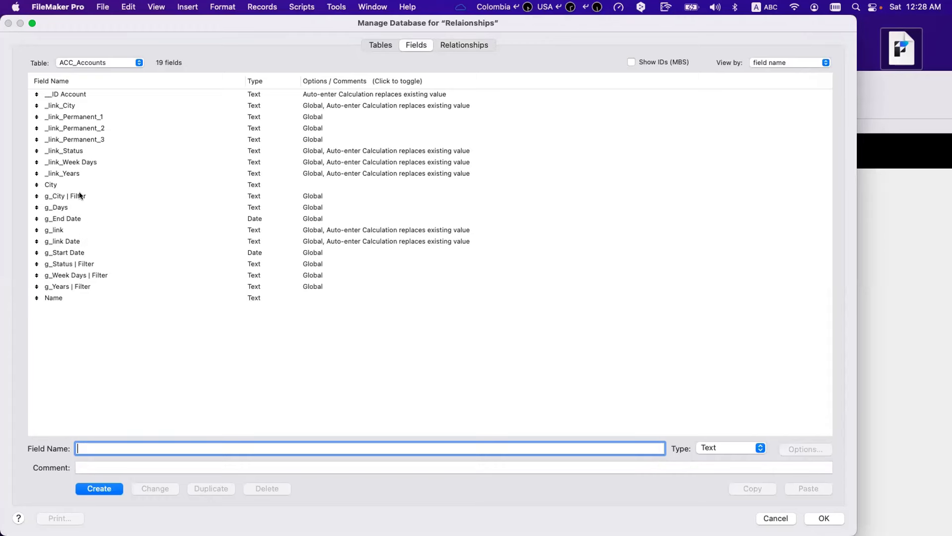
click(94, 63)
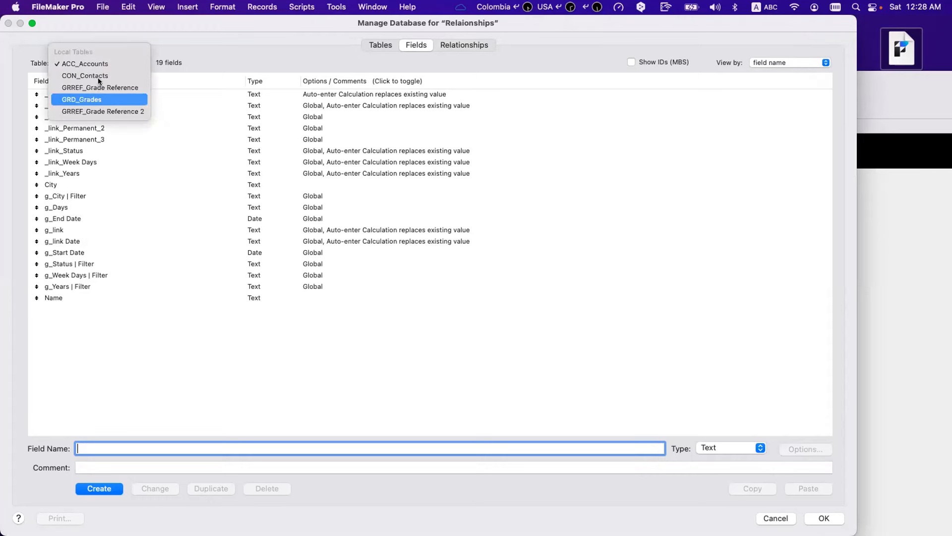
click(97, 76)
double_click(98, 187)
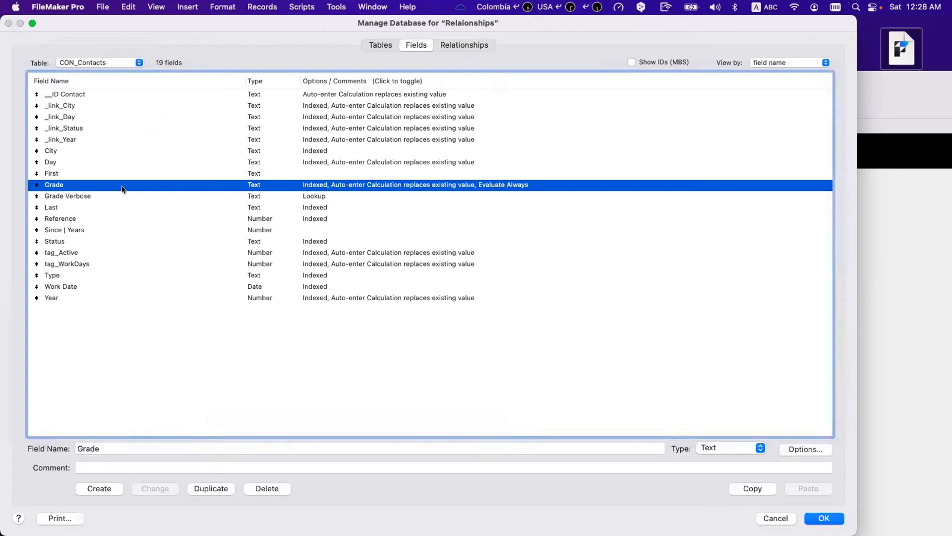
click(354, 309)
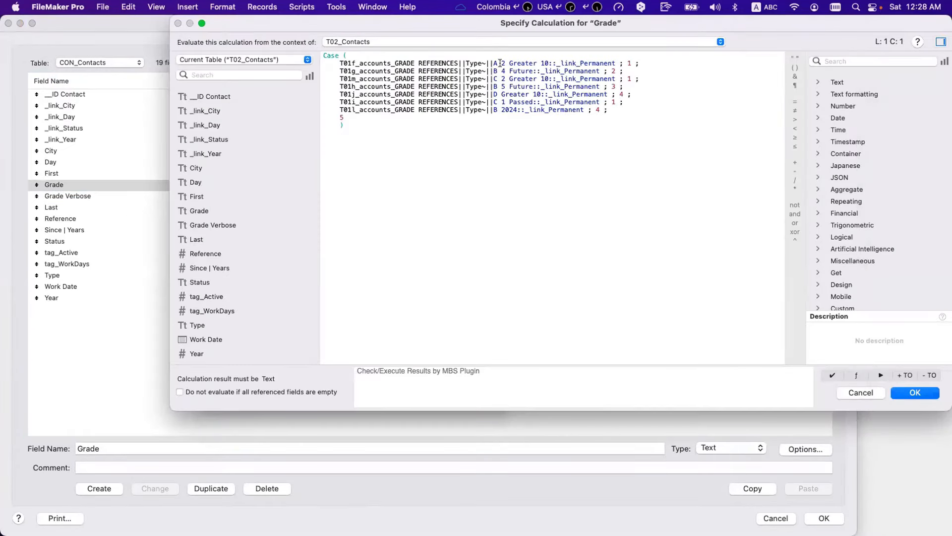
- Examine the relationship conditions and grade results in the Grade field's Case calculation, and leave the database definition without saving
click(572, 65)
drag(640, 118, 287, 61)
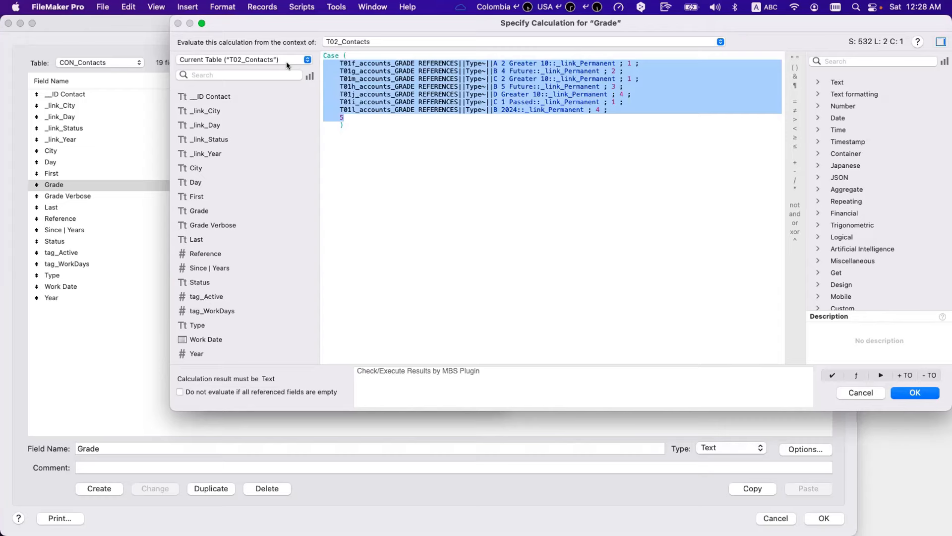
key(Escape)
key(Escape)
key(Escape)
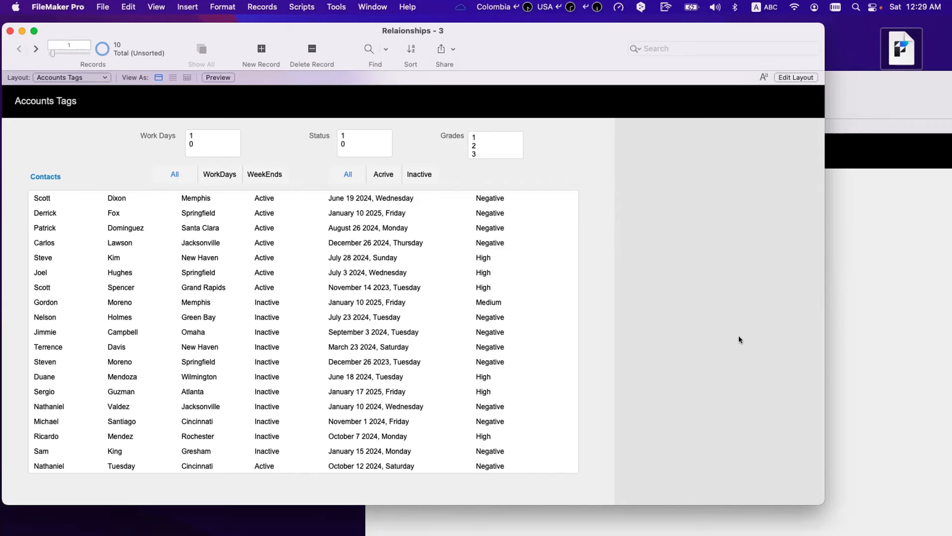
- Quit the Zoom application
mouse_move(739, 516)
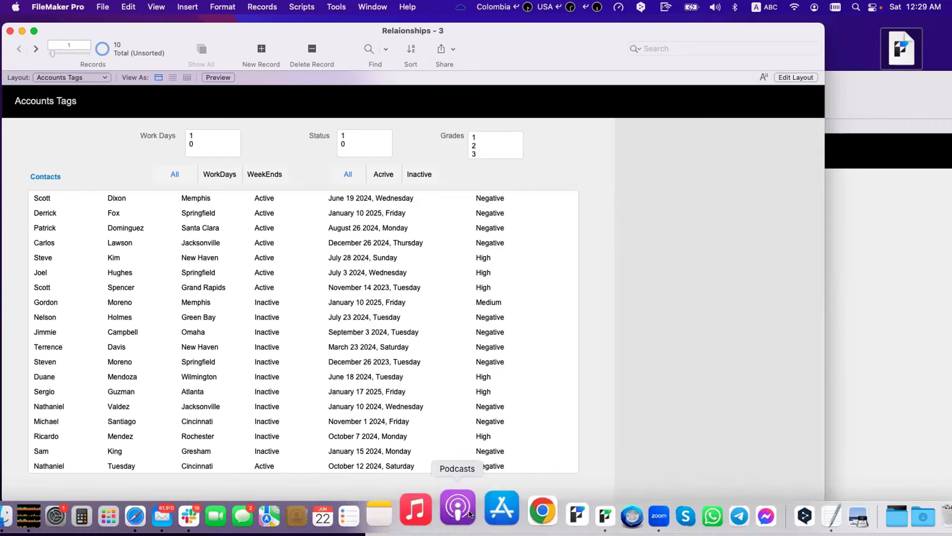
right_click(626, 509)
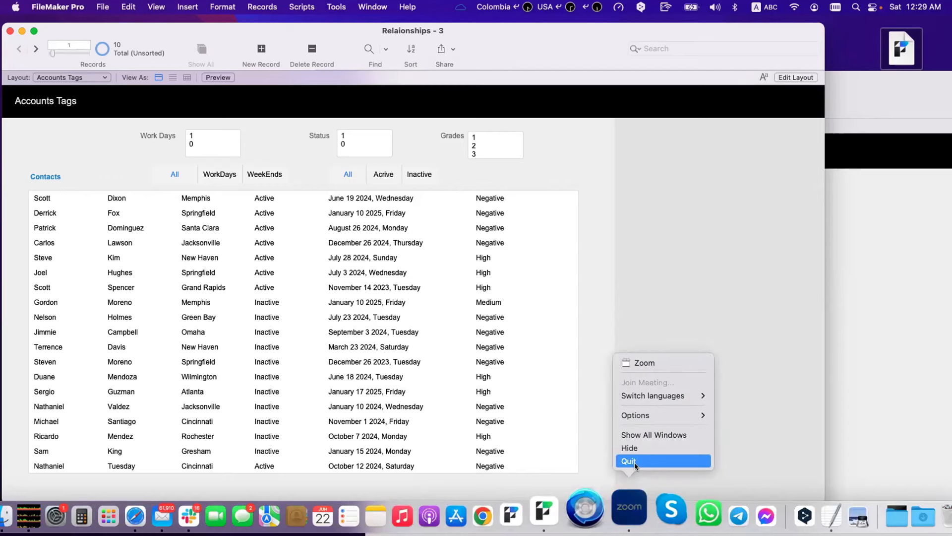